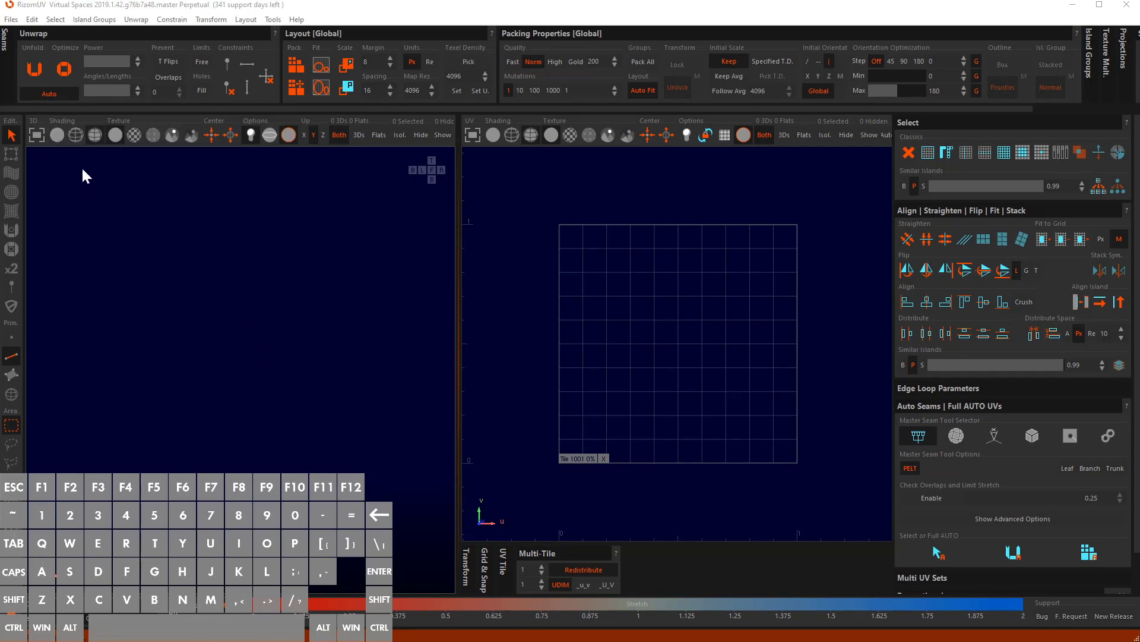
Load the recent file Final_try_out001a004.fbx with its UVs, dismiss the topology warning and view the watch from its face
left_click(11, 20)
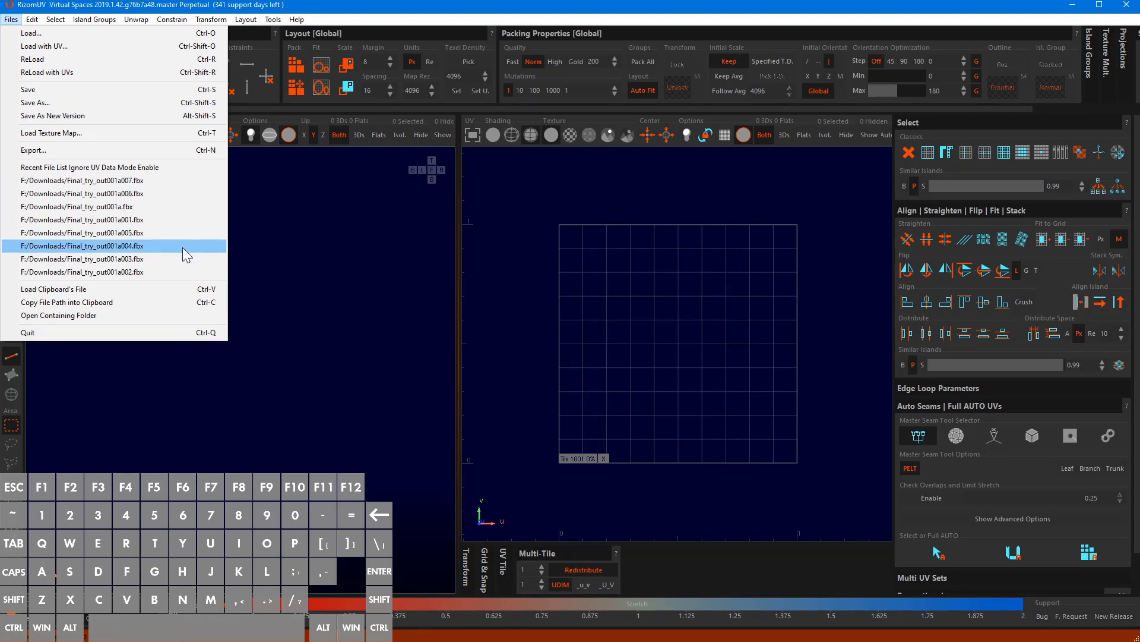
left_click(139, 246)
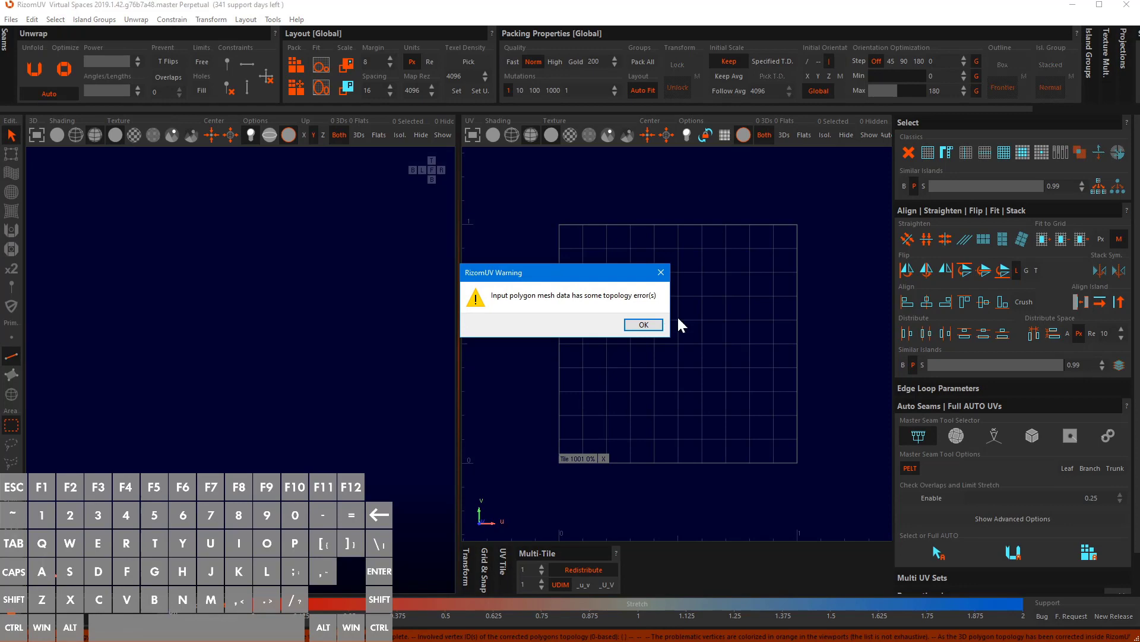
left_click(644, 325)
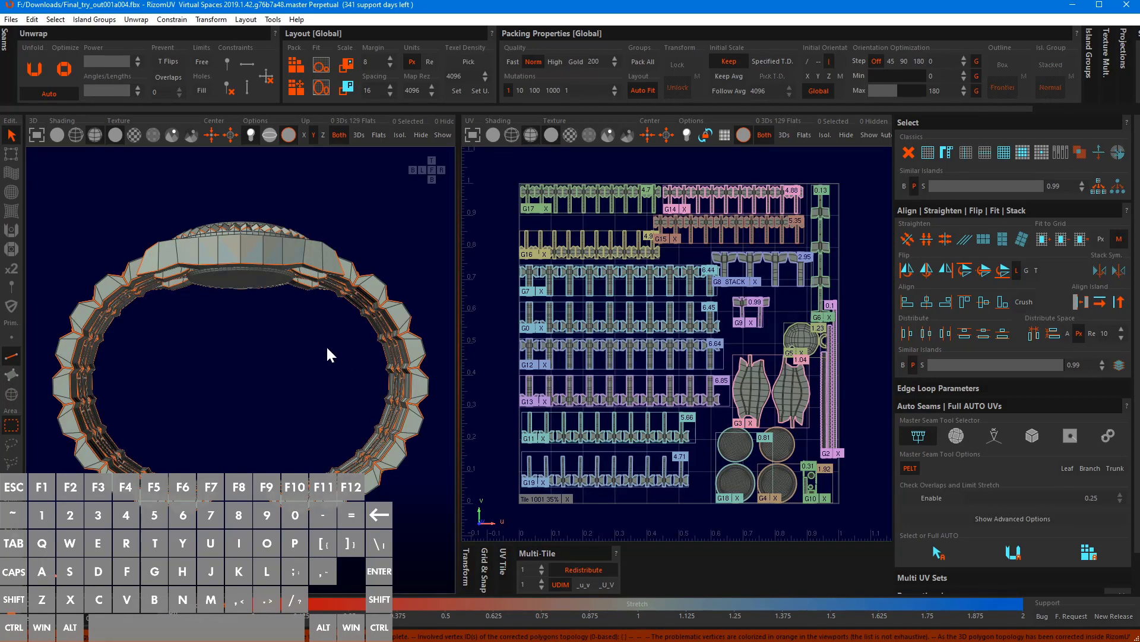
left_click_drag(265, 325, 309, 310, "alt")
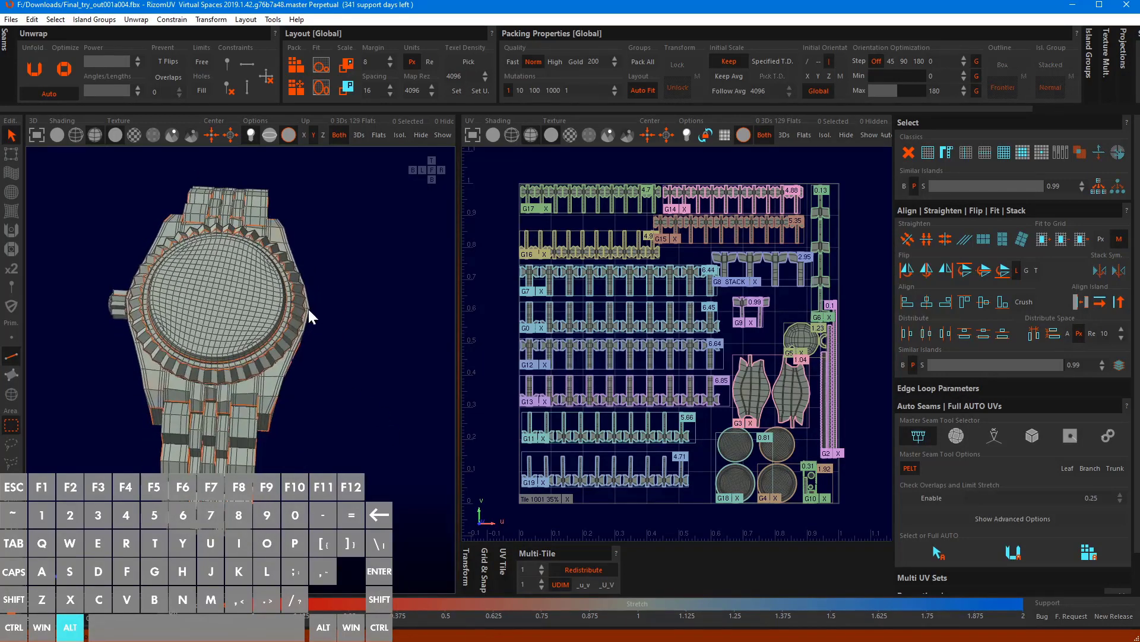
Reload the watch file without its existing UVs and dismiss the topology warning
key("ctrl+r")
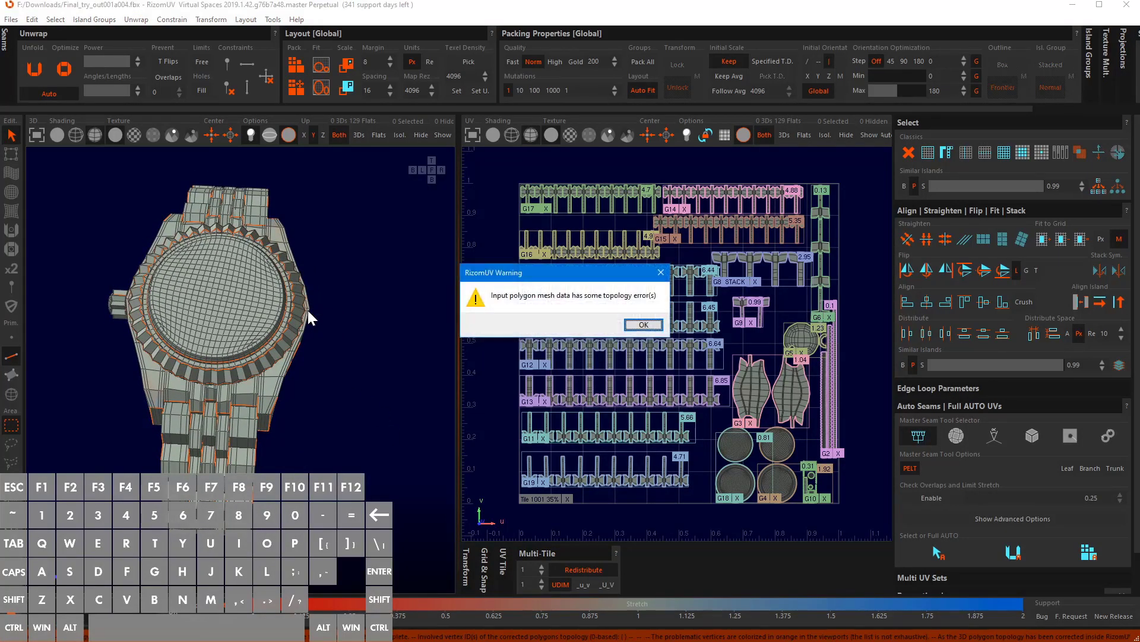
left_click(644, 324)
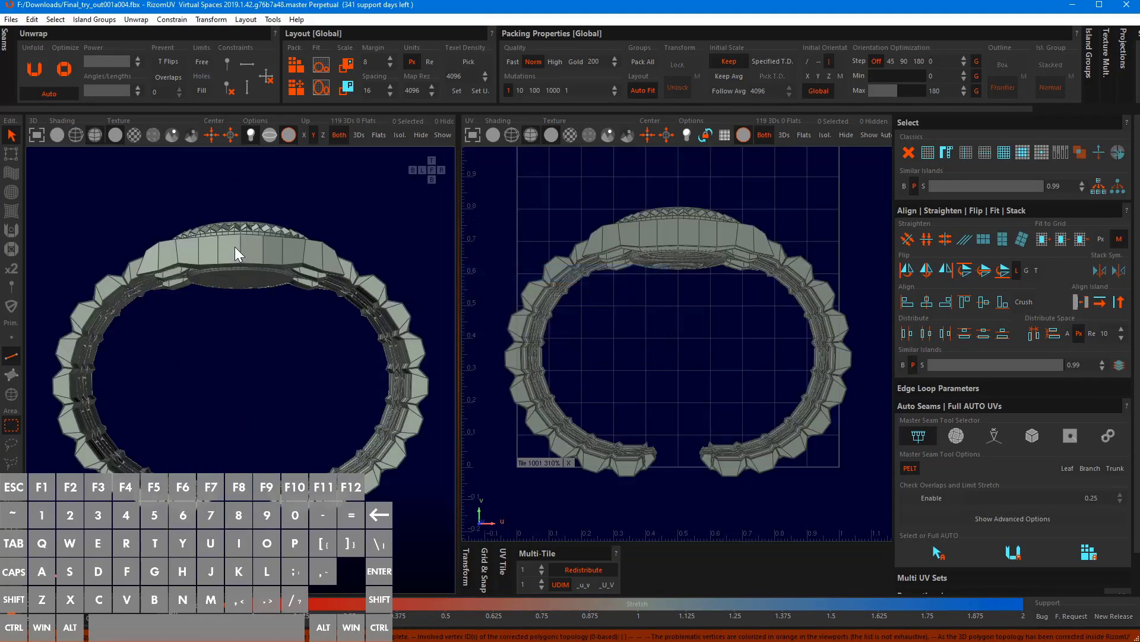
left_click_drag(234, 247, 234, 284, "alt")
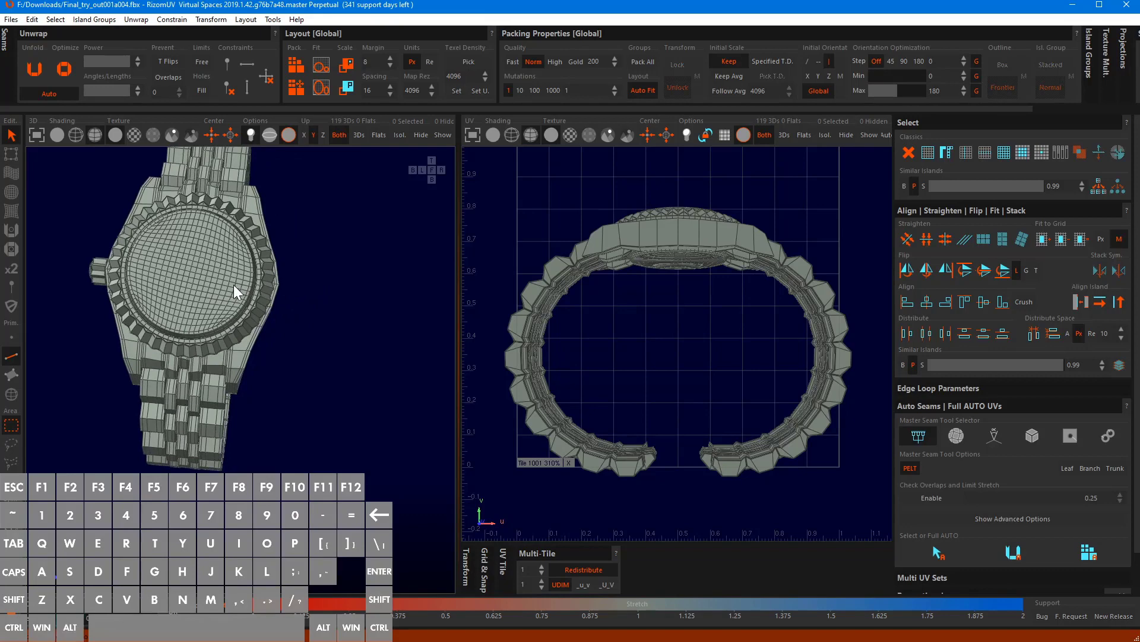
Reload the watch file with its stored UVs and dismiss the topology warning
key("ctrl+shift")
key("ctrl+shift+r")
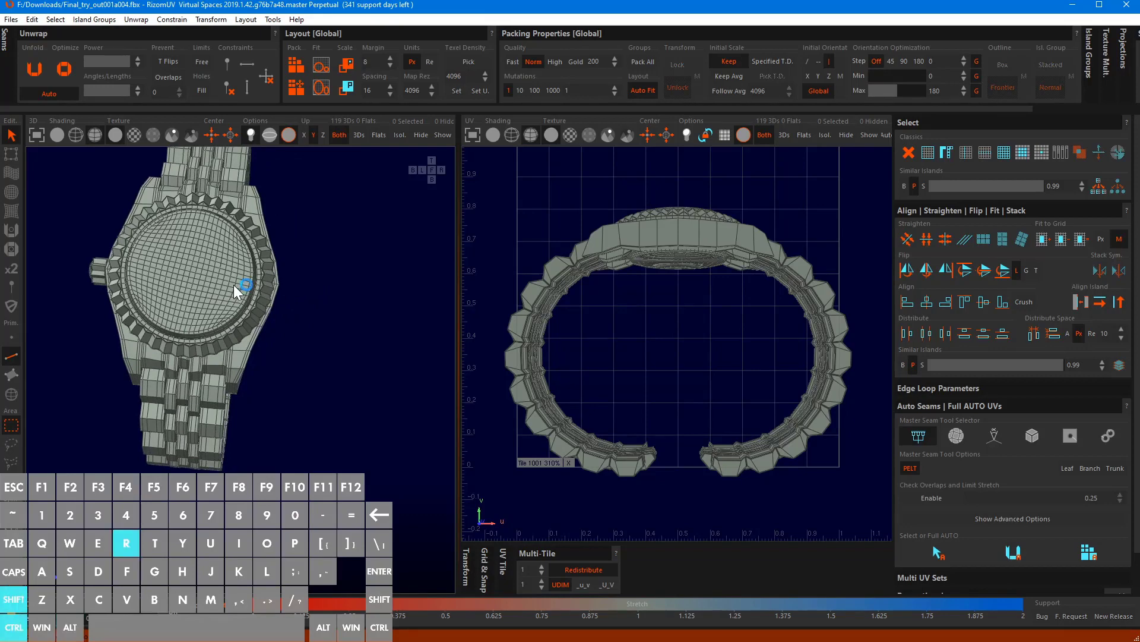
left_click(654, 326)
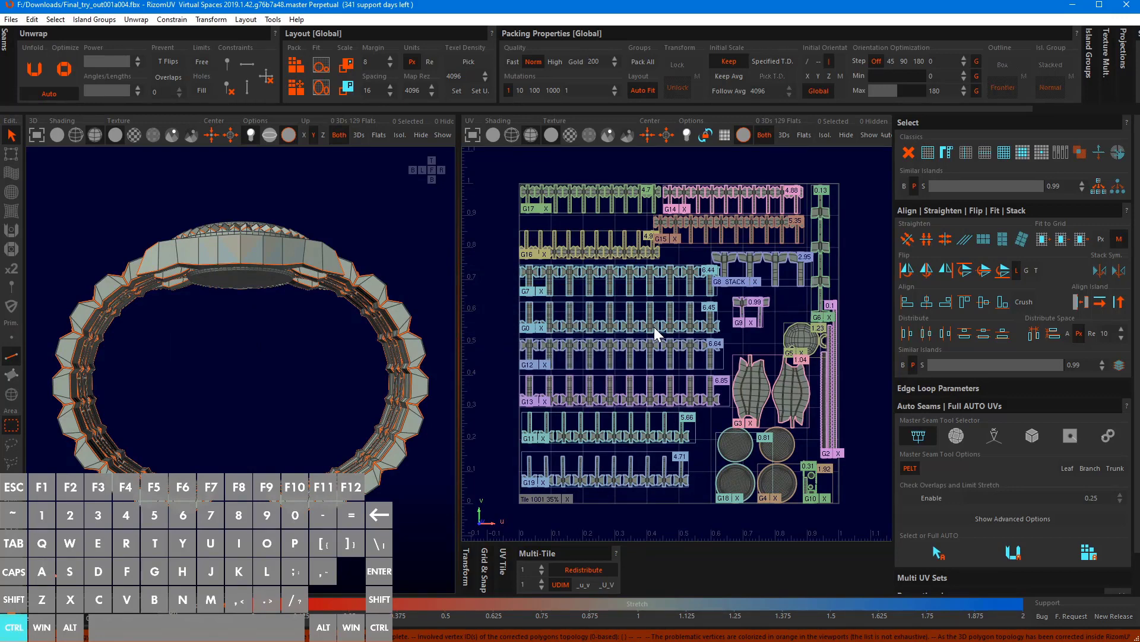
Reload the file again without UVs, dismiss the topology warning and turn the 3D view to face the watch dial
key("ctrl+r")
left_click(644, 326)
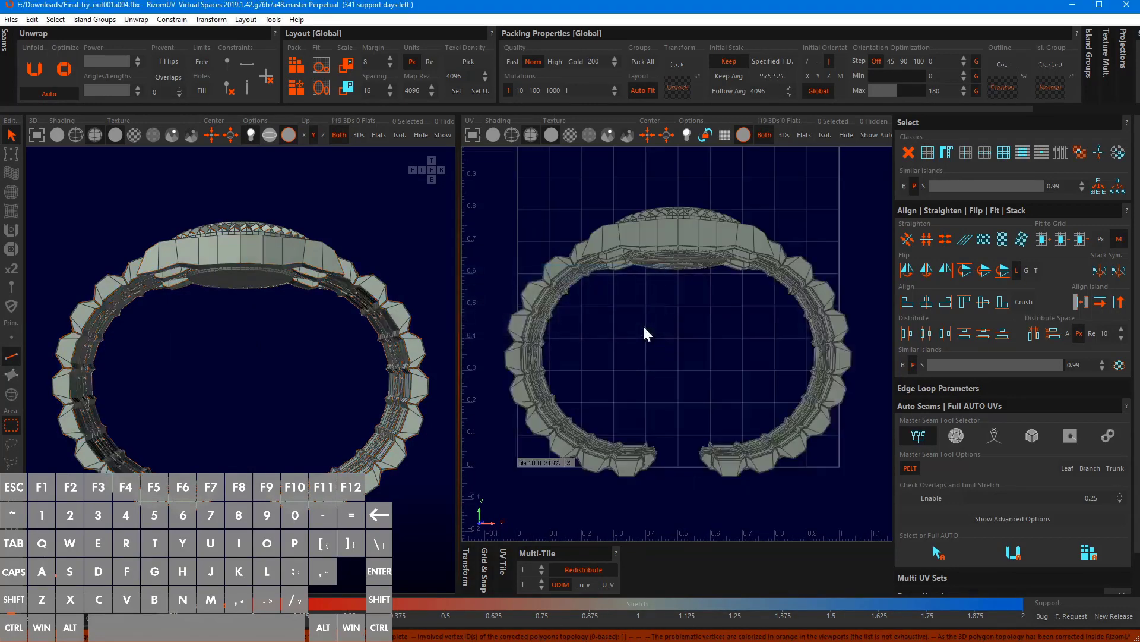
left_click_drag(254, 324, 380, 442, "alt")
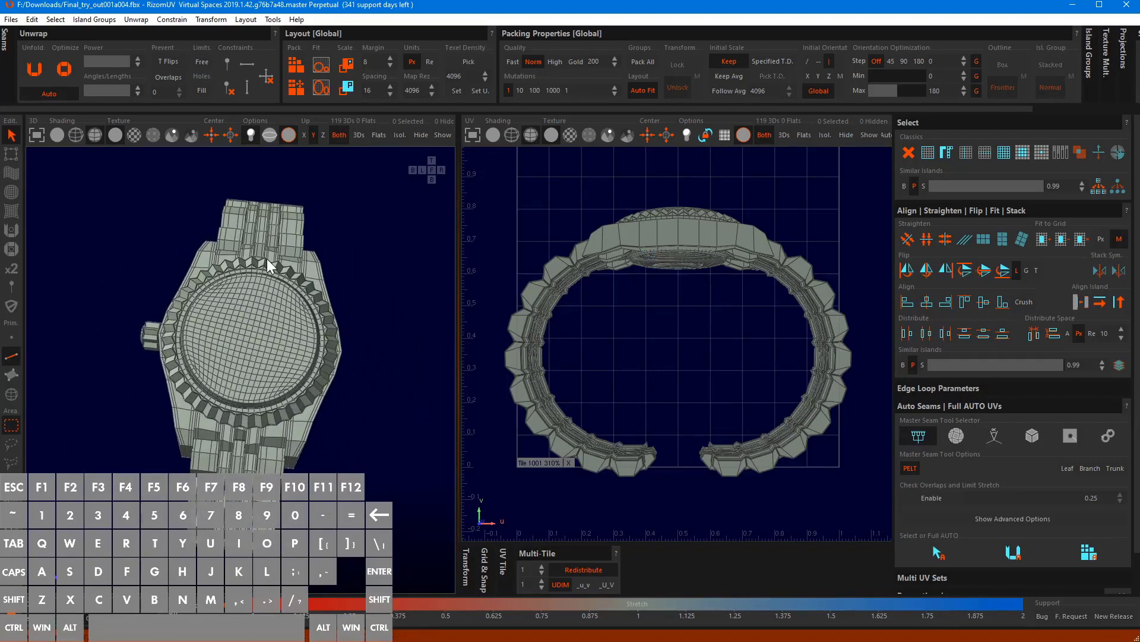
left_click_drag(267, 259, 232, 412, "alt")
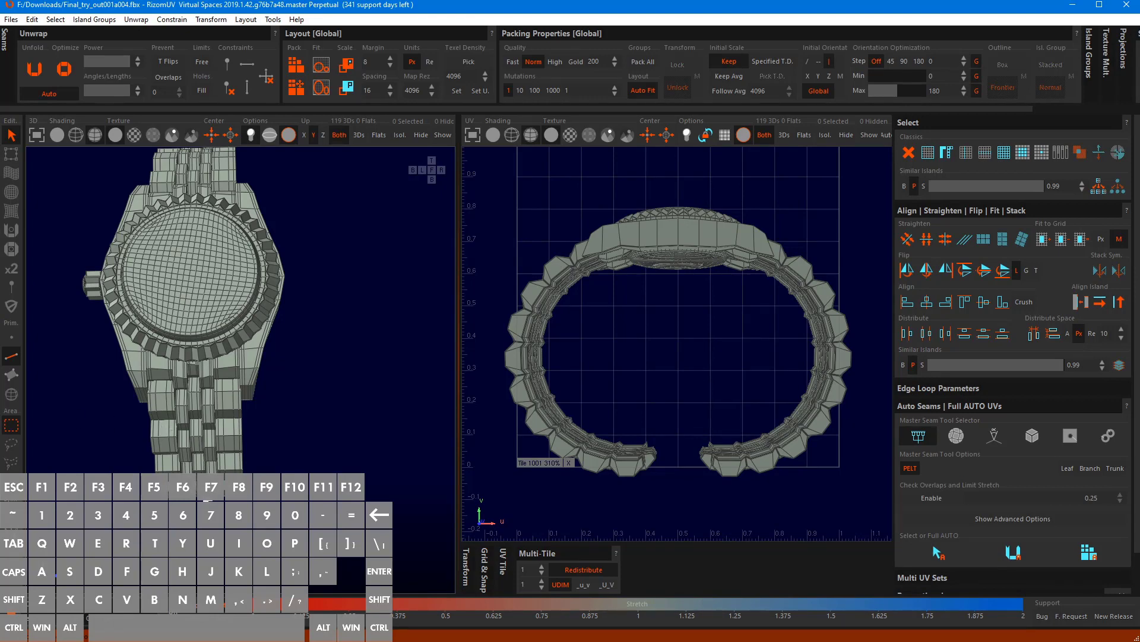
mouse_move(210, 508)
left_mouse_down("alt")
mouse_move(238, 511)
mouse_move(224, 509)
left_mouse_up("alt")
left_click_drag(231, 460, 199, 462, "alt")
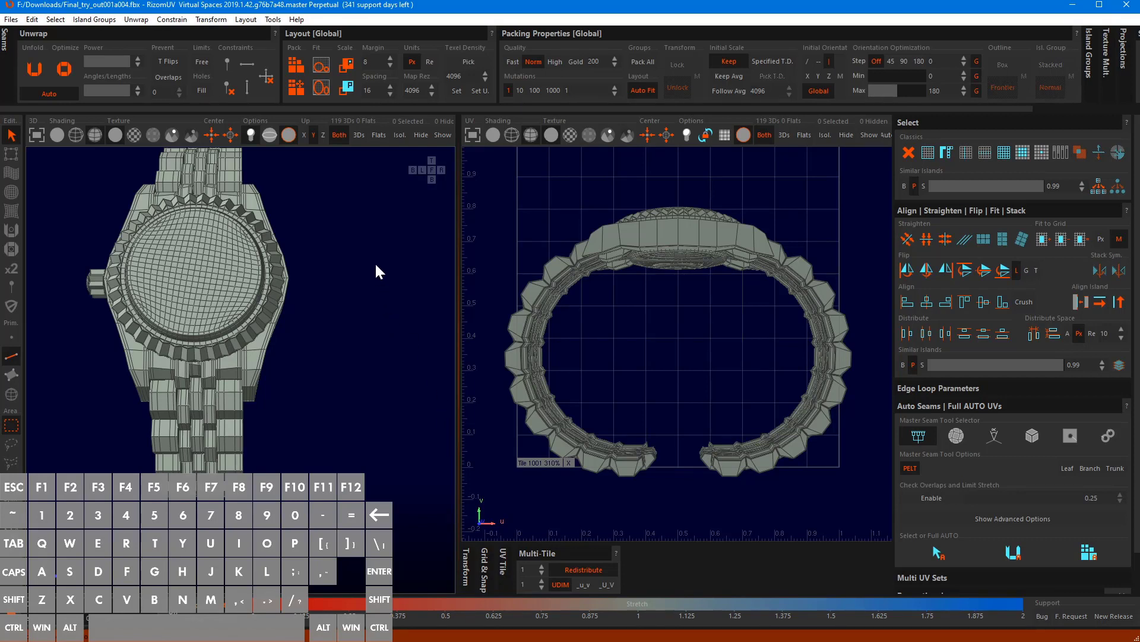
In island selection mode, highlight the materials Glass, Gold, Mat, Mat.1 and Silver in the Objects / Materials selection tool
key("F4")
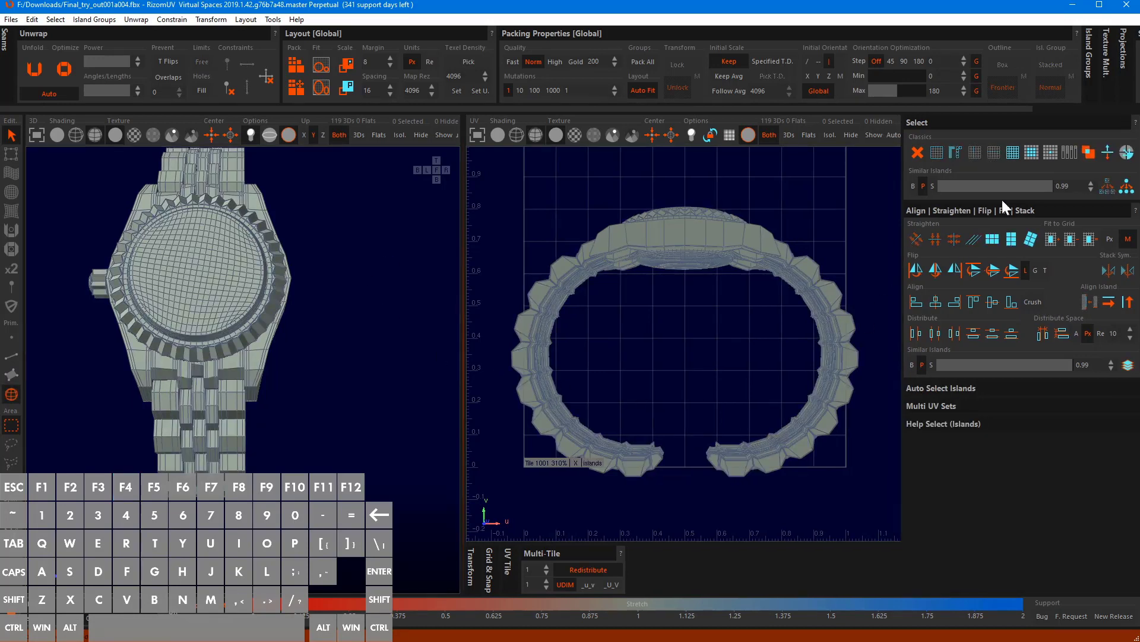
left_click(1064, 151)
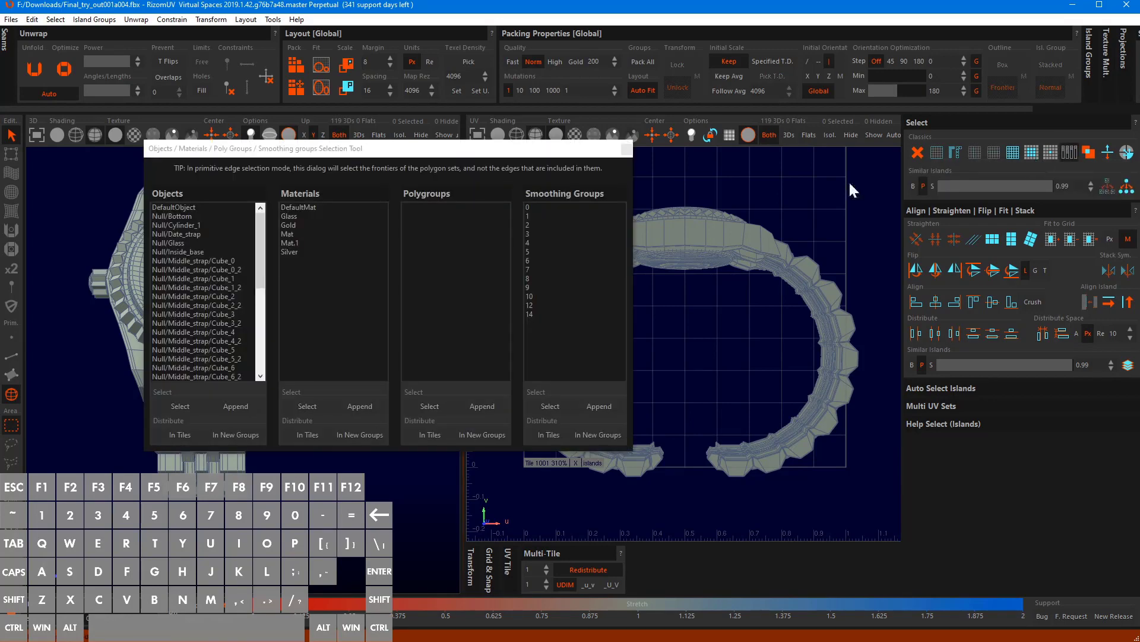
left_click_drag(422, 143, 333, 34)
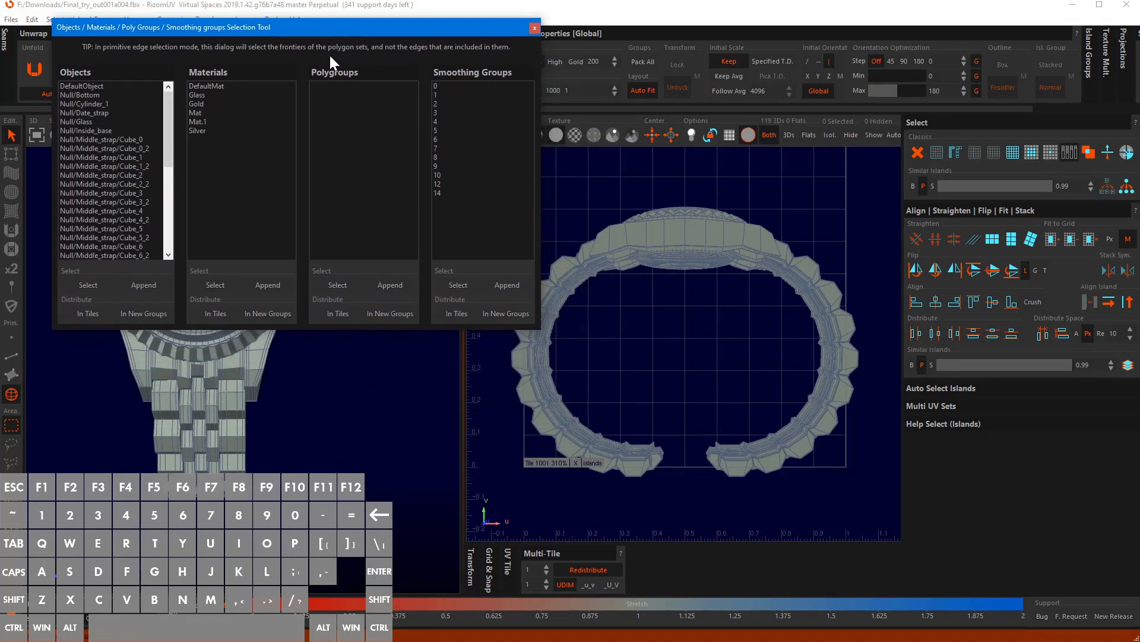
left_click(224, 94)
key("shift")
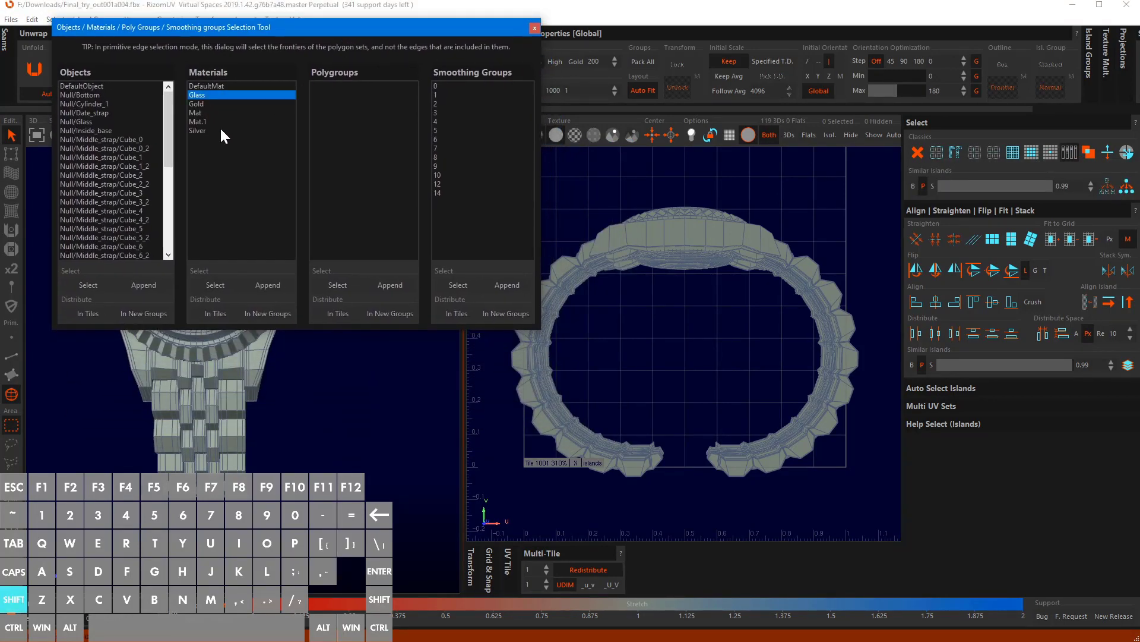
left_click(213, 130, "shift")
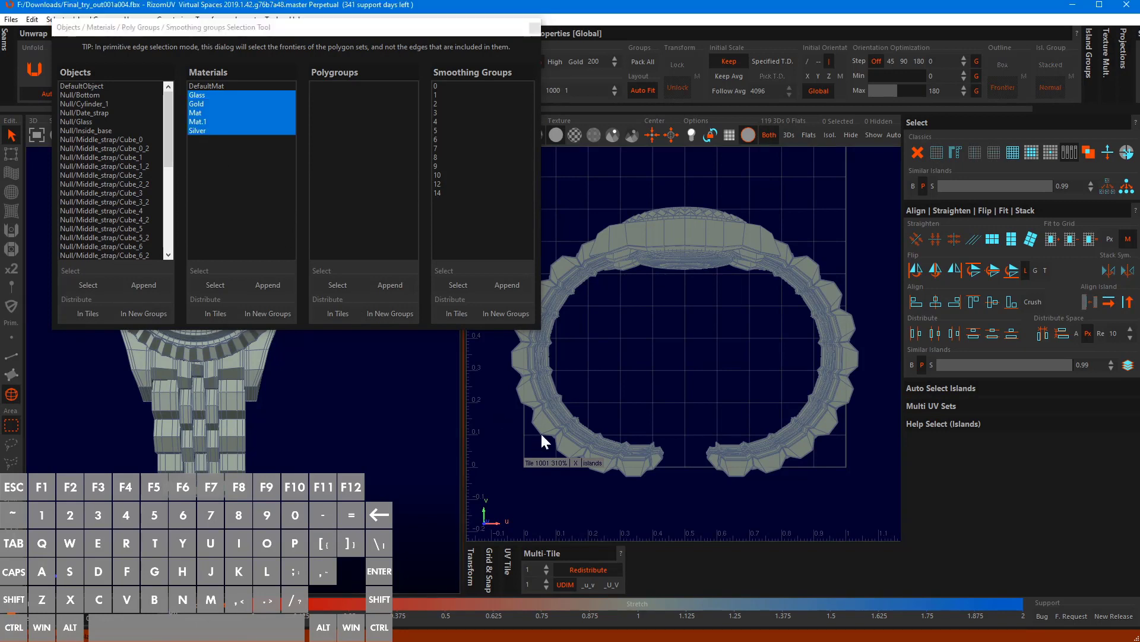
Set the multi-tile UV layout to 3 columns and 2 rows
left_click(547, 565)
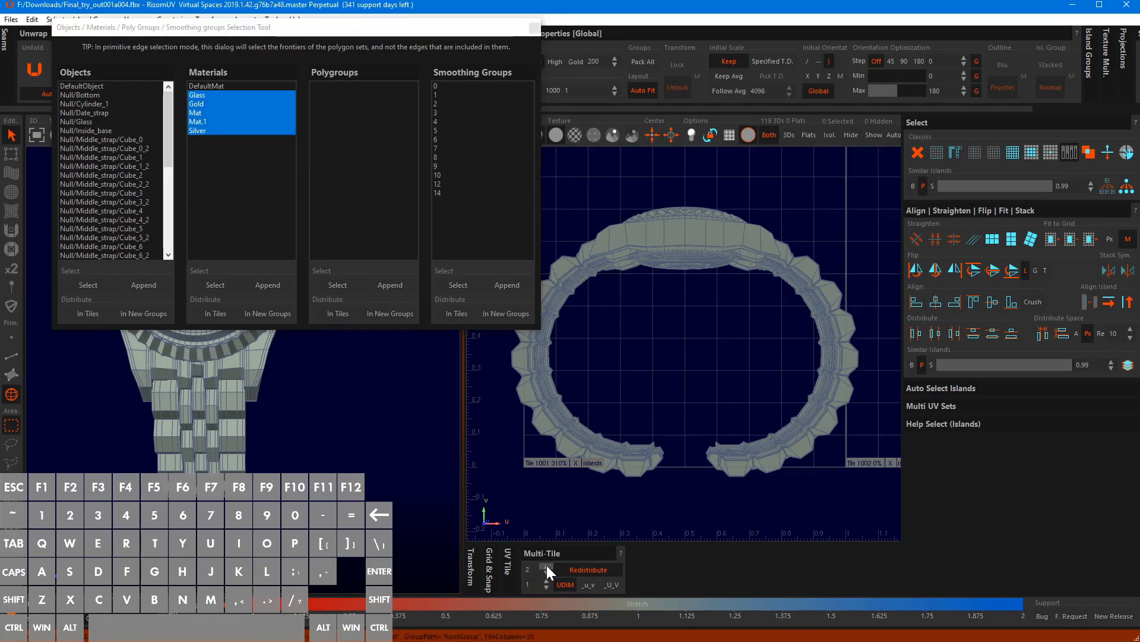
left_click(546, 566)
left_click(546, 580)
scroll(724, 361, "down", 5)
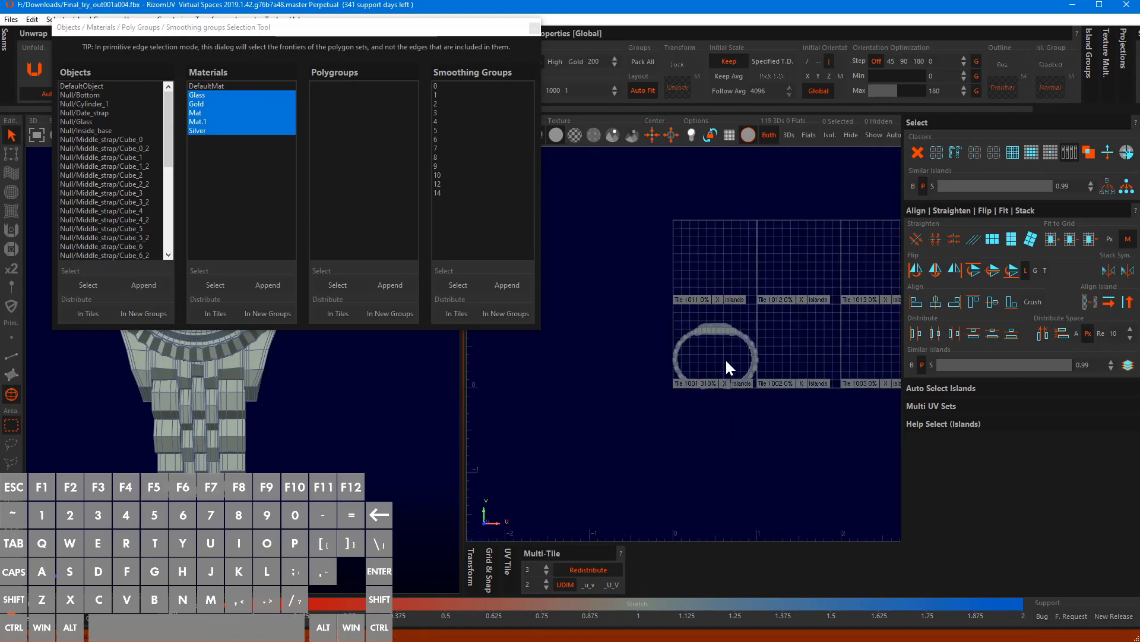
middle_click_drag(759, 331, 699, 360, "alt")
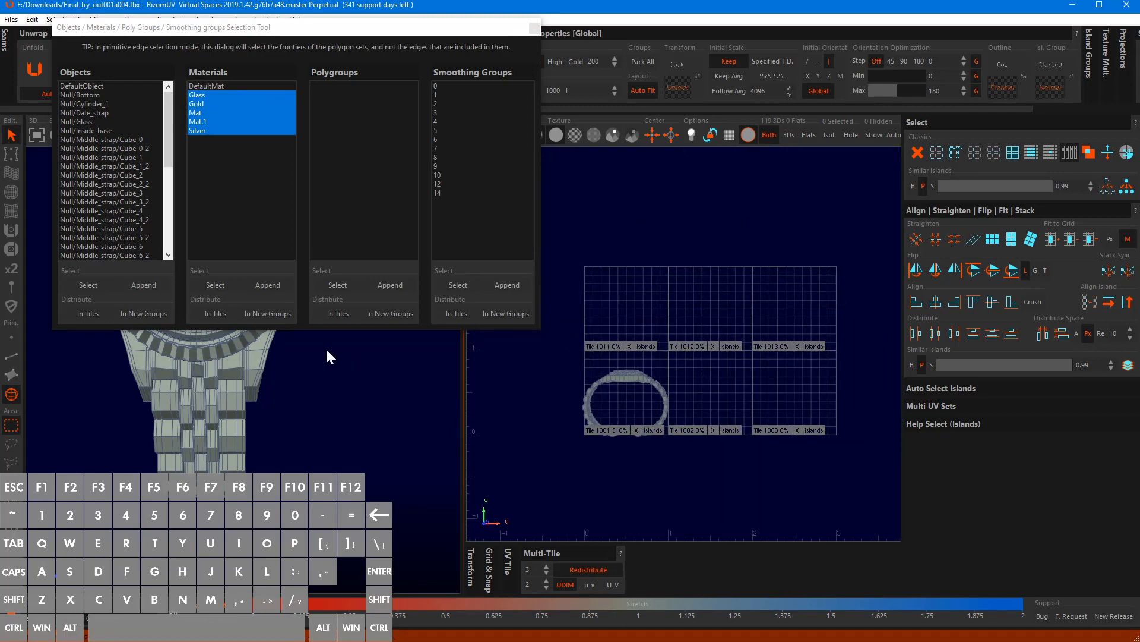
Select the islands of the highlighted materials, distribute them in tiles and in new groups by material, and close the selection tool
left_click(211, 290)
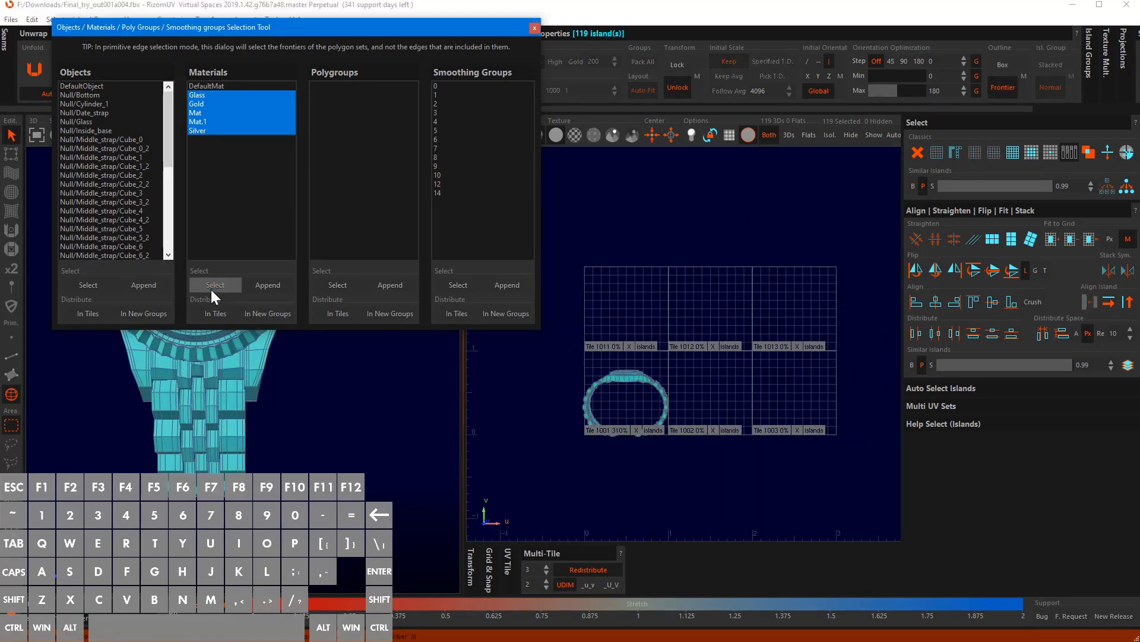
left_click(223, 311)
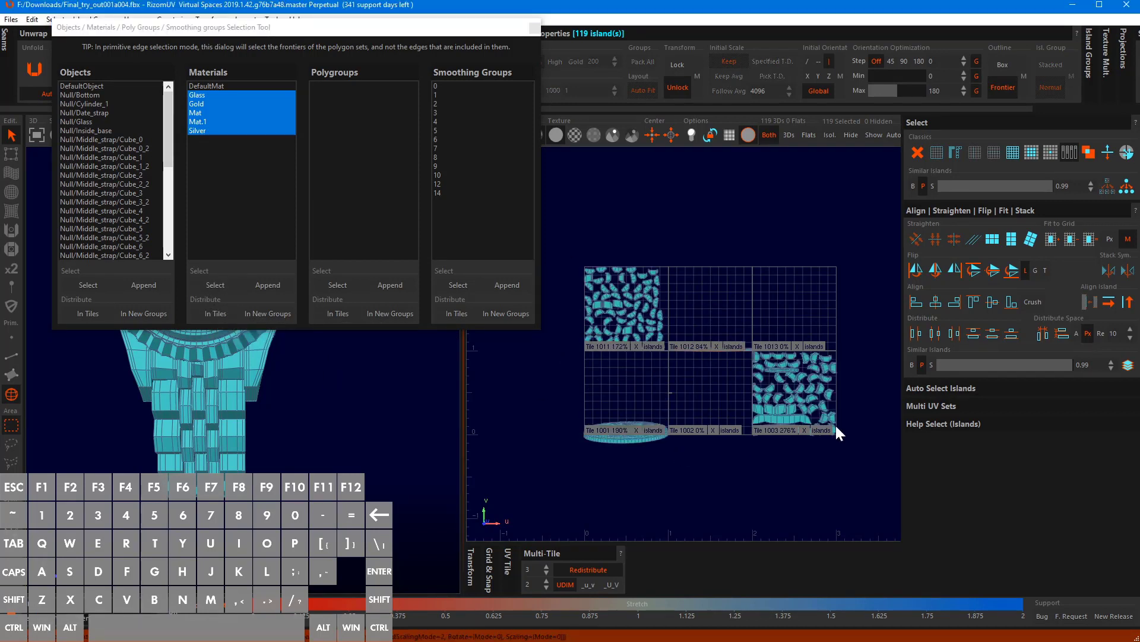
left_click(275, 314)
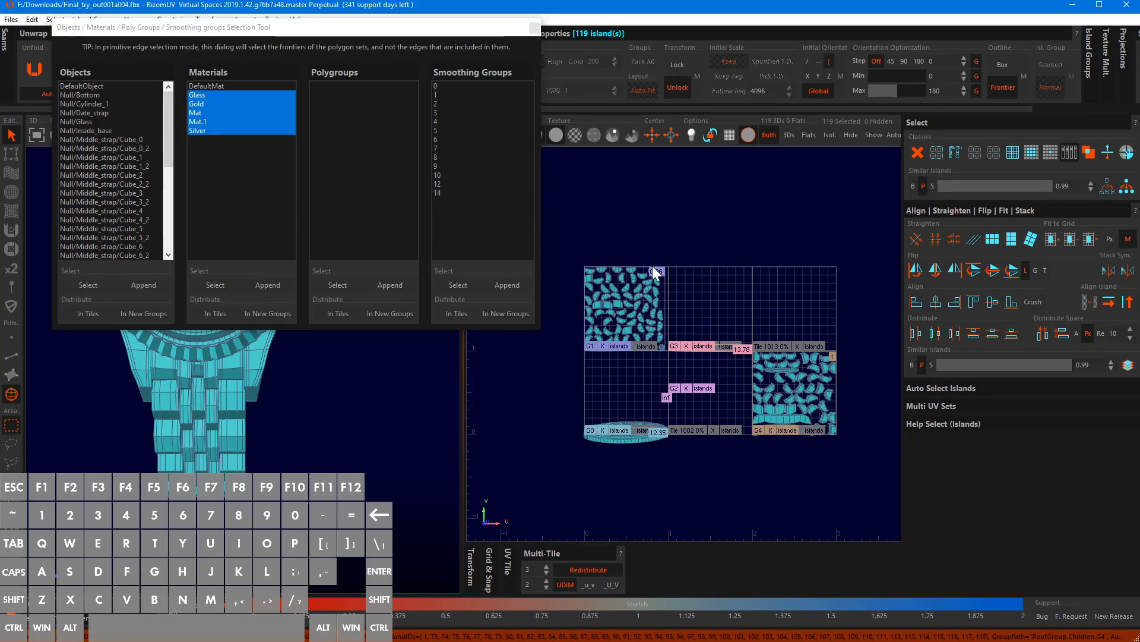
left_click(534, 27)
Clear the selection, then select the islands of groups G3, G2 and G0 and combine them into one new group
scroll(675, 349, "up", 2)
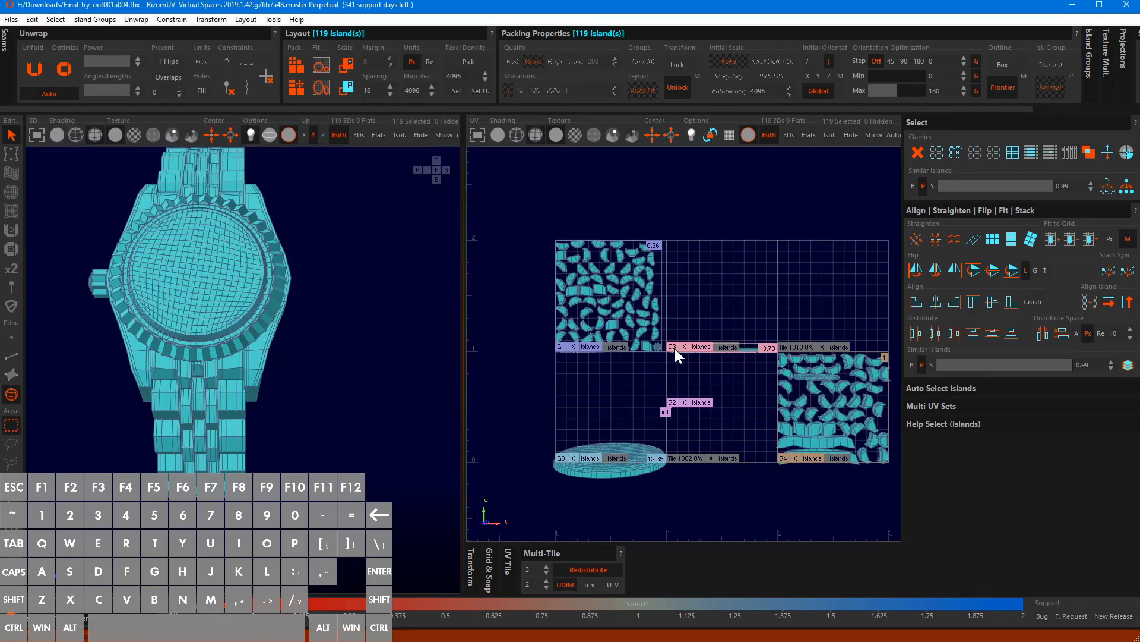
middle_click_drag(709, 370, 699, 335, "alt")
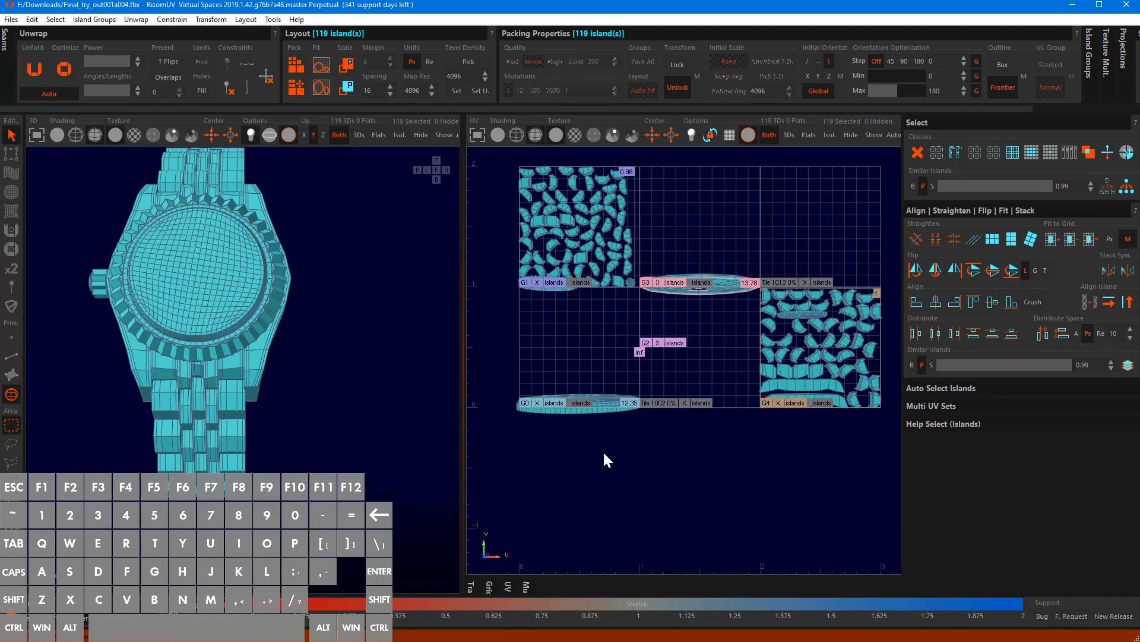
middle_click_drag(738, 293, 723, 297, "alt")
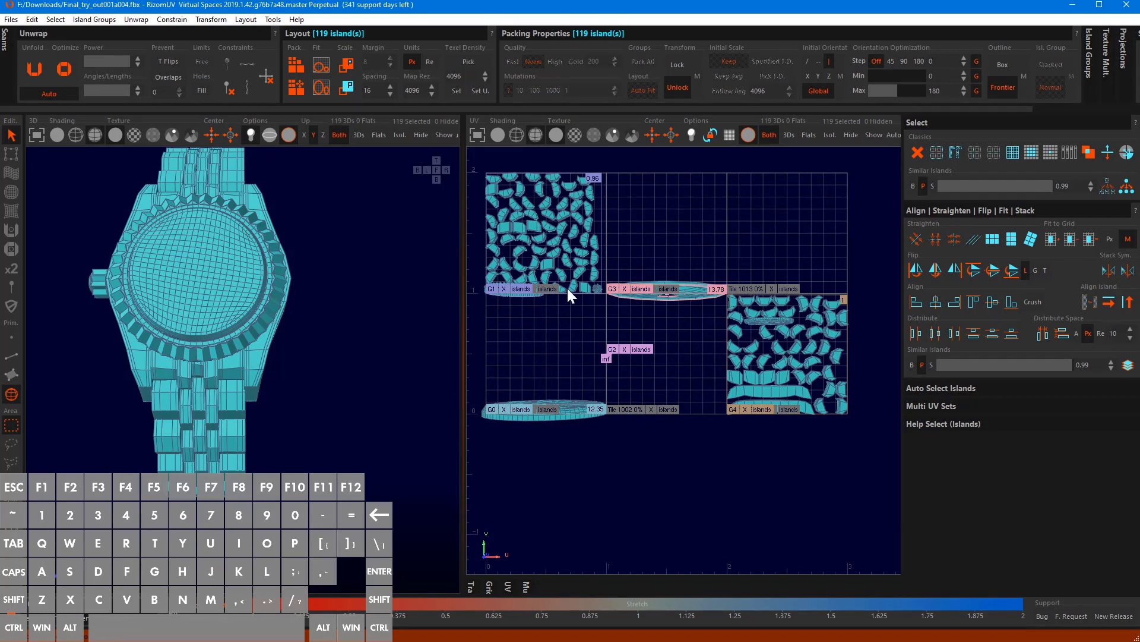
middle_click_drag(542, 254, 569, 251, "alt")
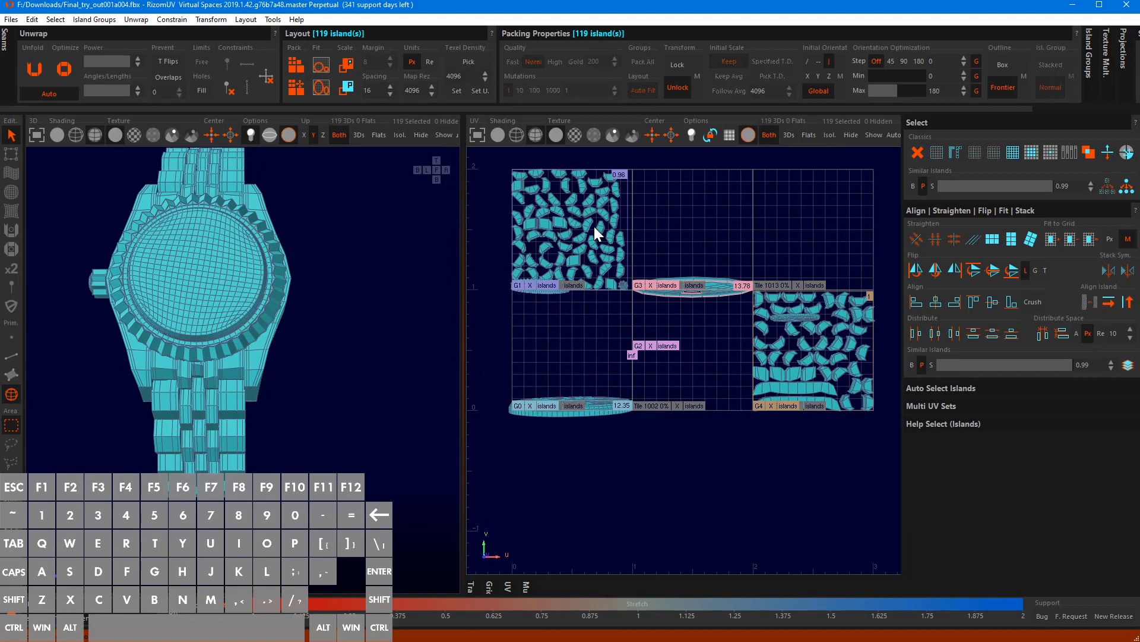
left_click(586, 472)
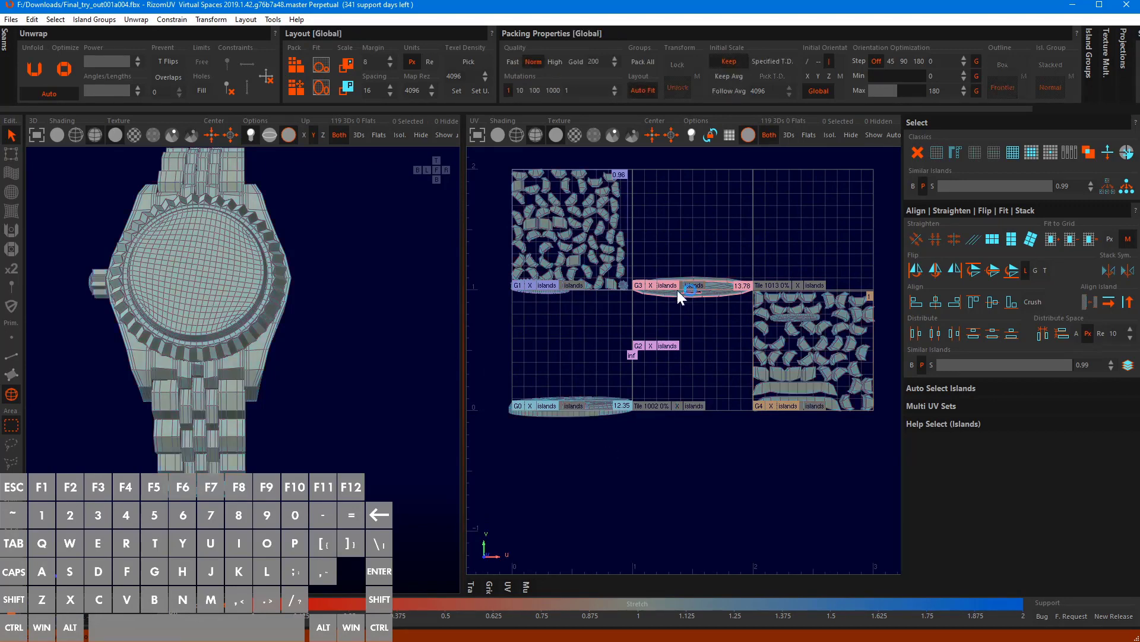
scroll(705, 297, "up", 1)
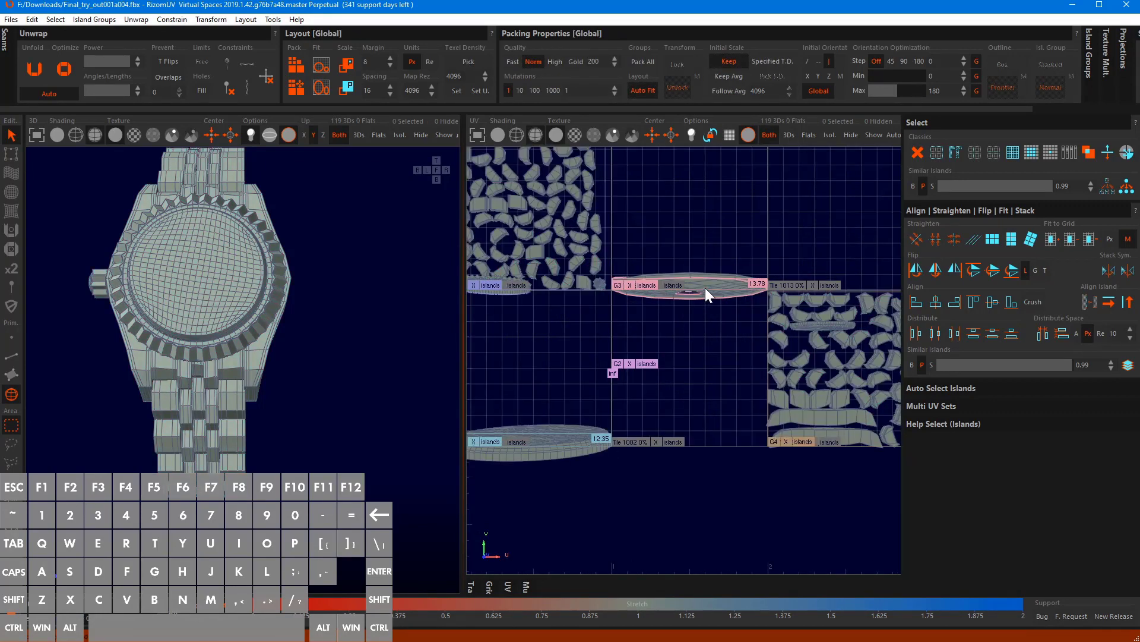
left_click(706, 294)
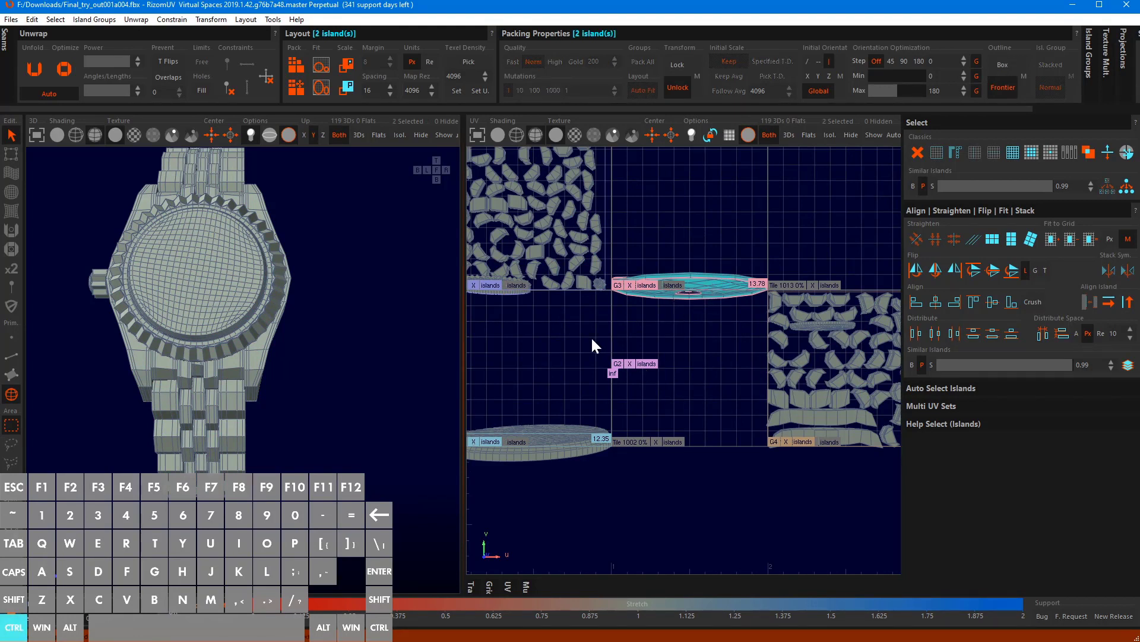
left_click_drag(591, 336, 648, 402, "ctrl")
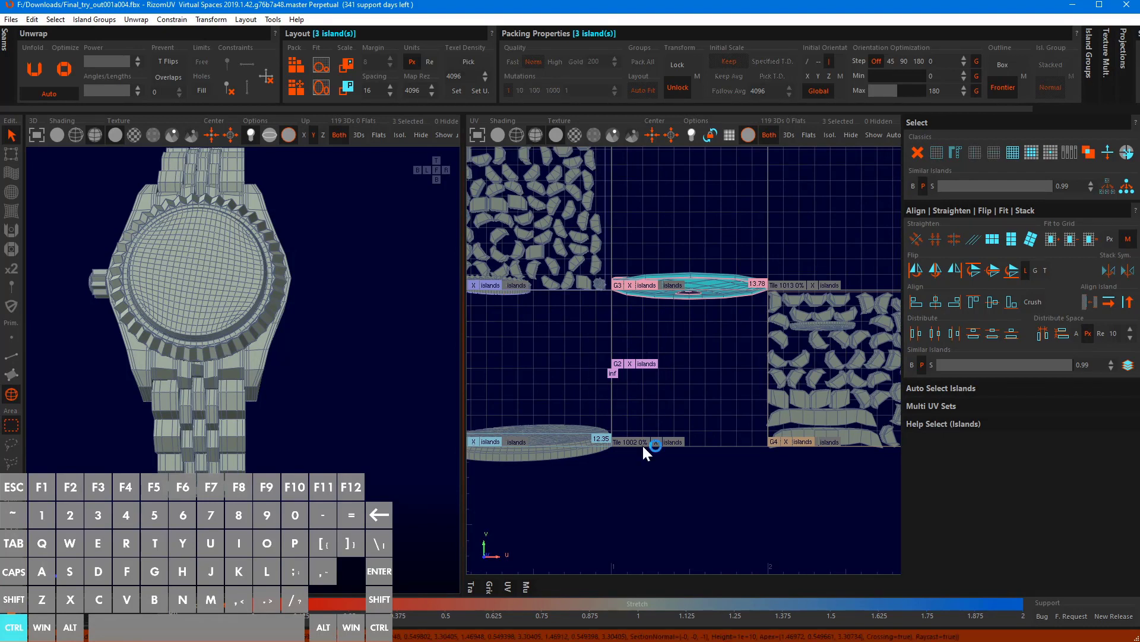
left_click(523, 454, "ctrl")
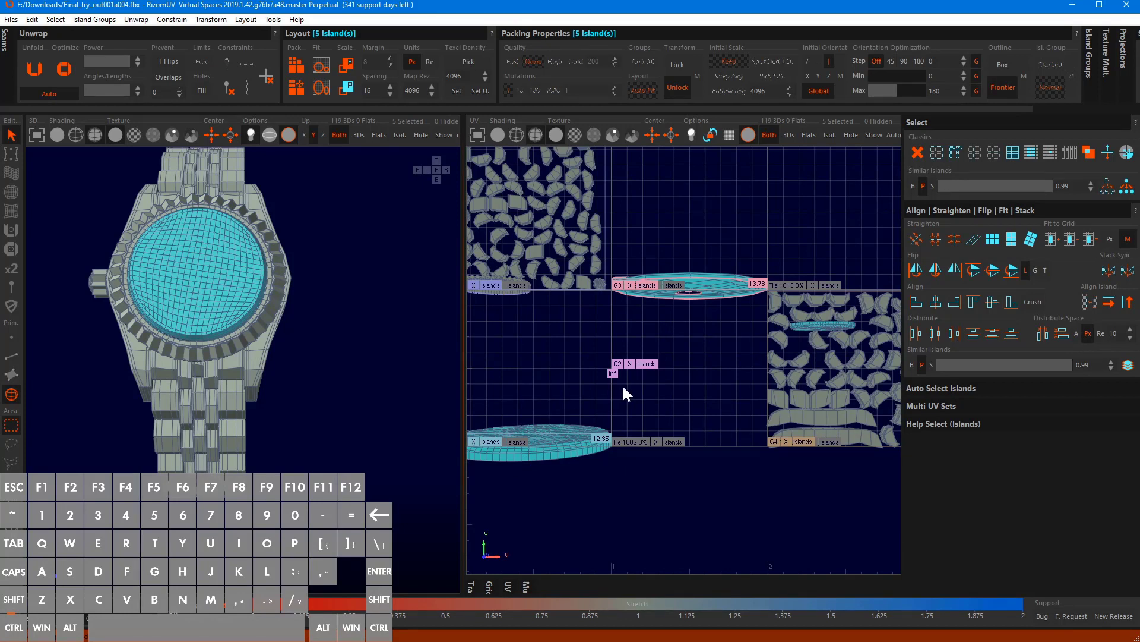
key("ctrl+g")
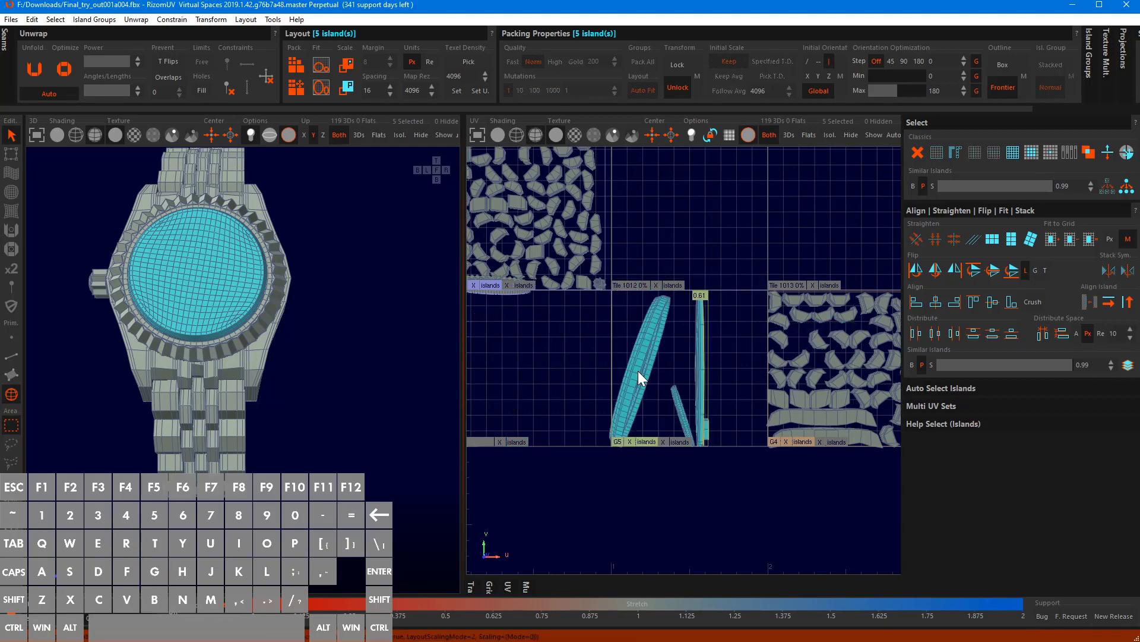
scroll(638, 372, "up", 2)
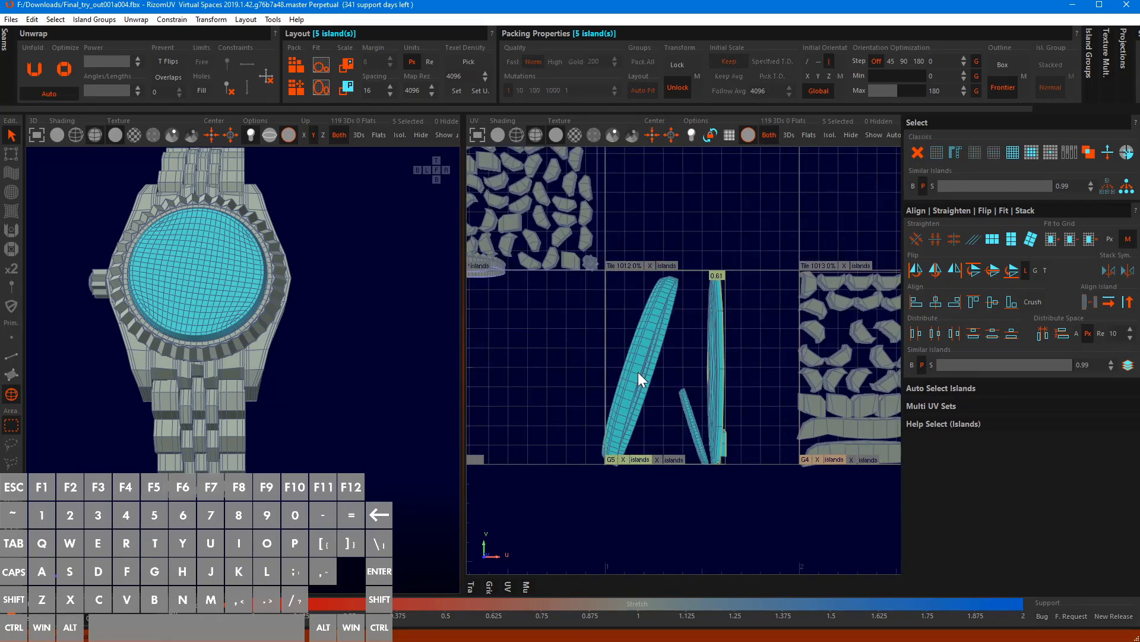
Select the fluted bezel ring island at the lower edge of the G1 tile and put it in its own group
scroll(638, 372, "down", 2)
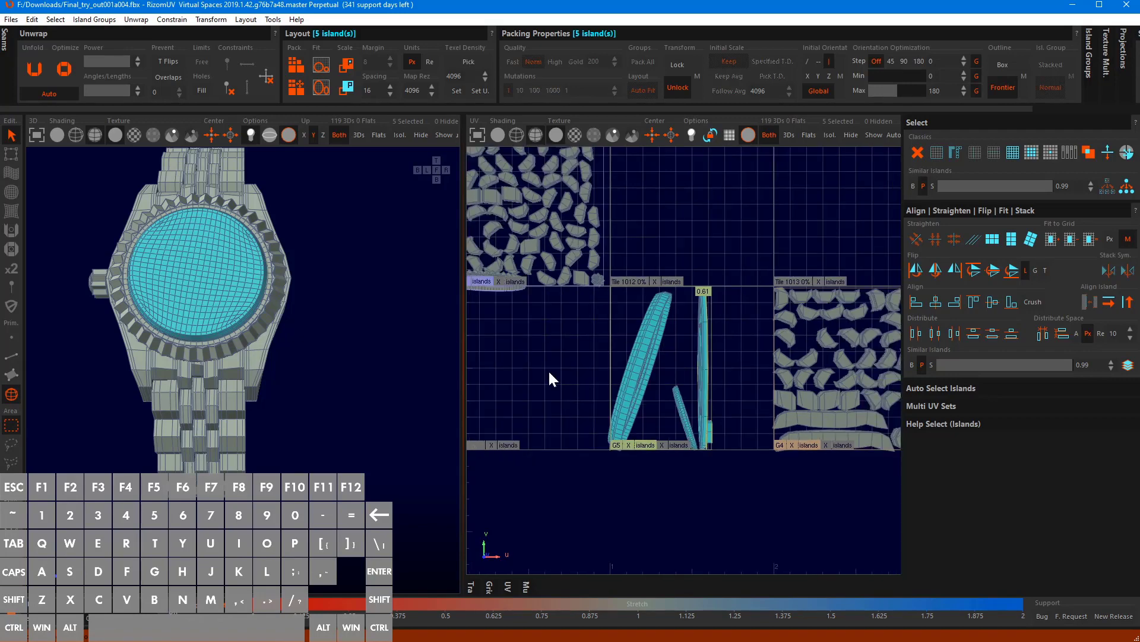
scroll(550, 374, "down", 2)
middle_click_drag(553, 374, 582, 369, "alt")
scroll(571, 324, "up", 2)
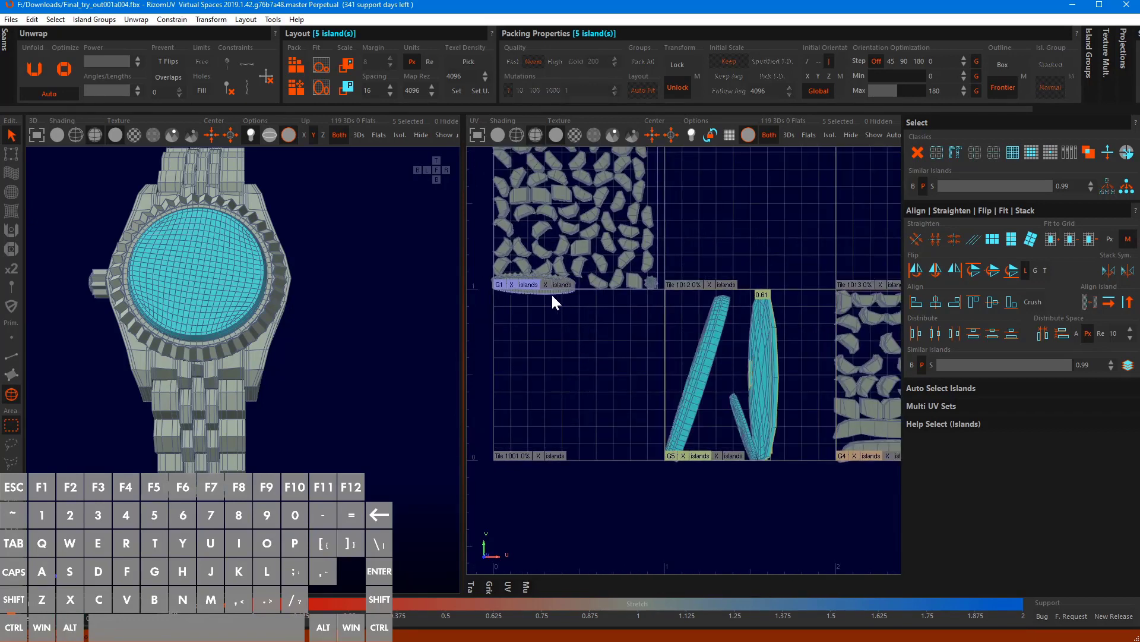
left_click(553, 291)
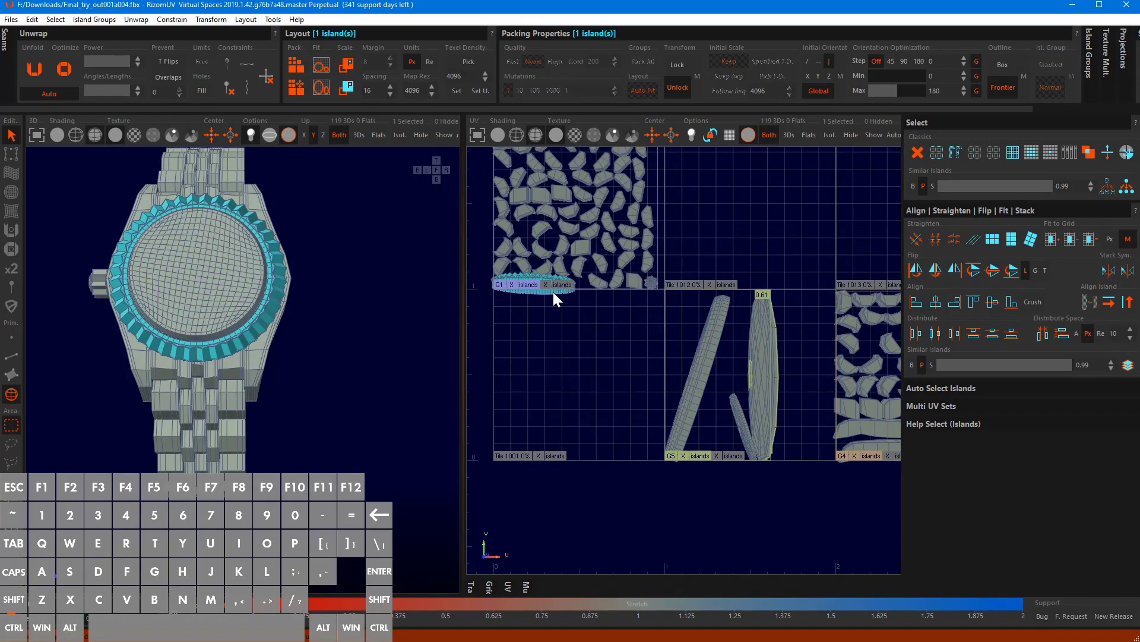
key("g")
Select the small crown island at the corner of the same tile and place it in a separate group
scroll(653, 299, "up", 2)
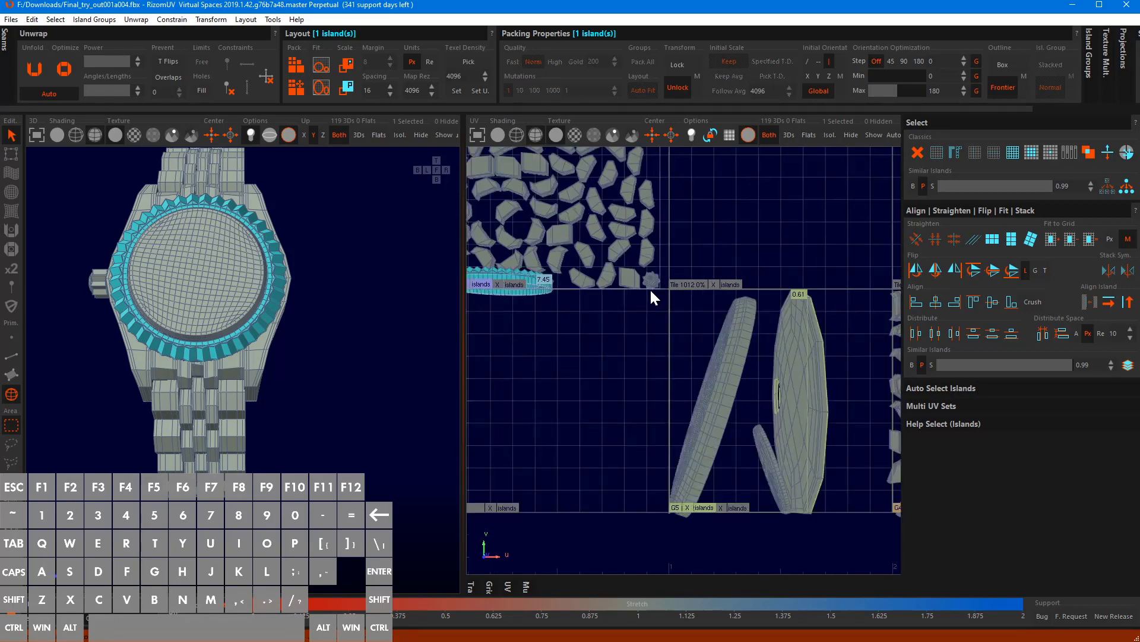
left_click(652, 285)
key("g")
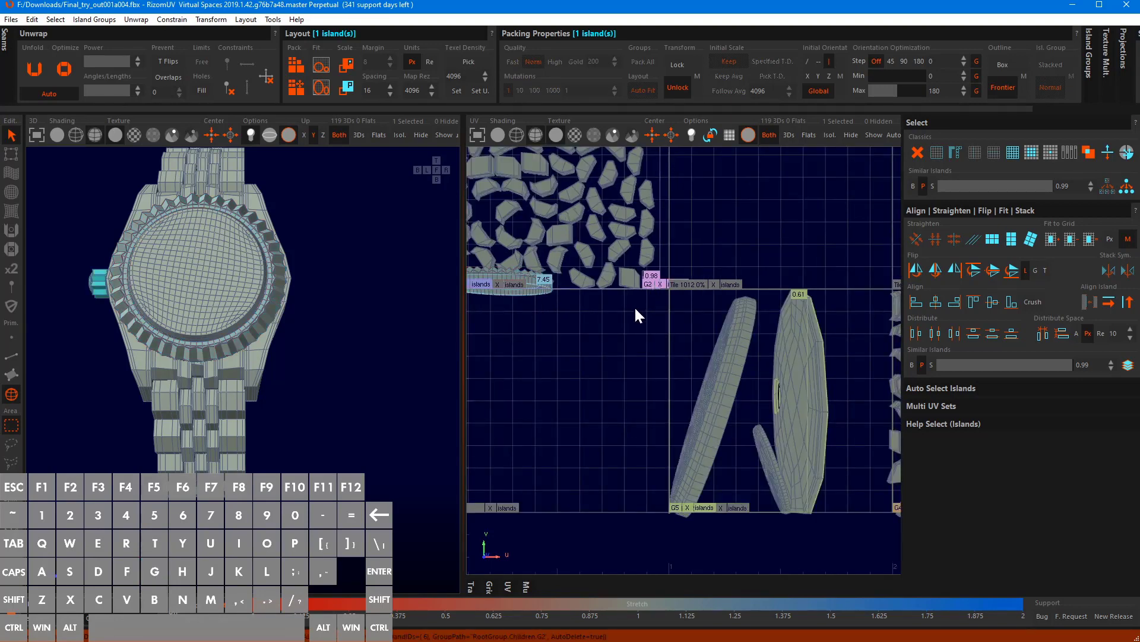
Select all similar link islands of the two narrow band columns flanking the centre column and combine them into one group
scroll(657, 363, "down", 2)
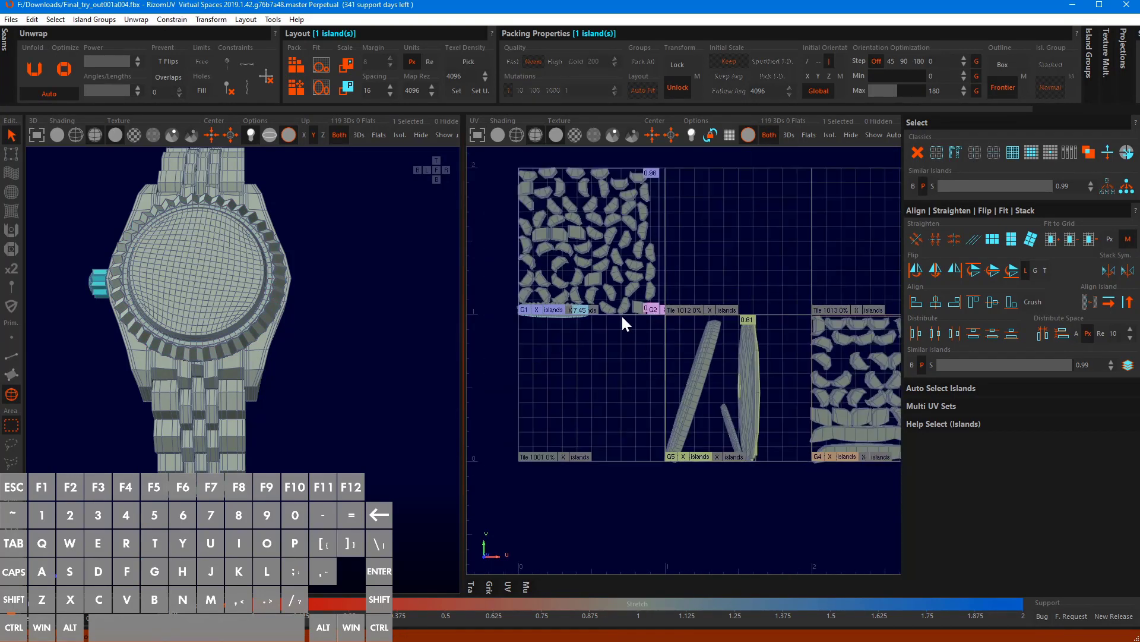
left_click(617, 278)
double_click(618, 278, "ctrl")
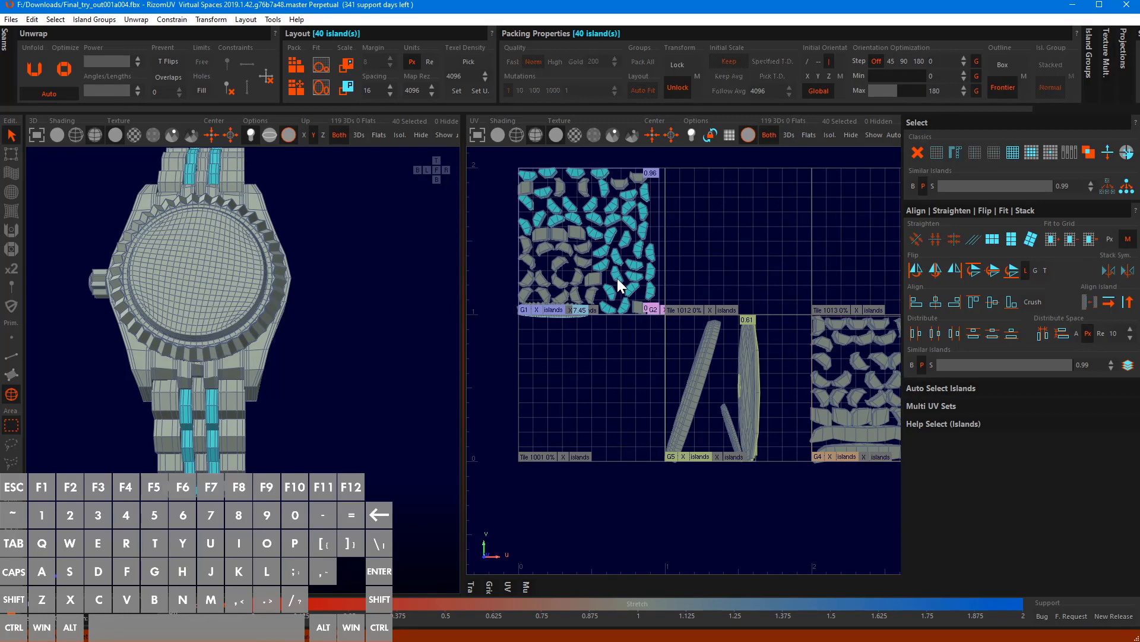
key("ctrl+g")
Select all similar link islands of the band's centre column and put them in a new group
scroll(564, 296, "up", 2)
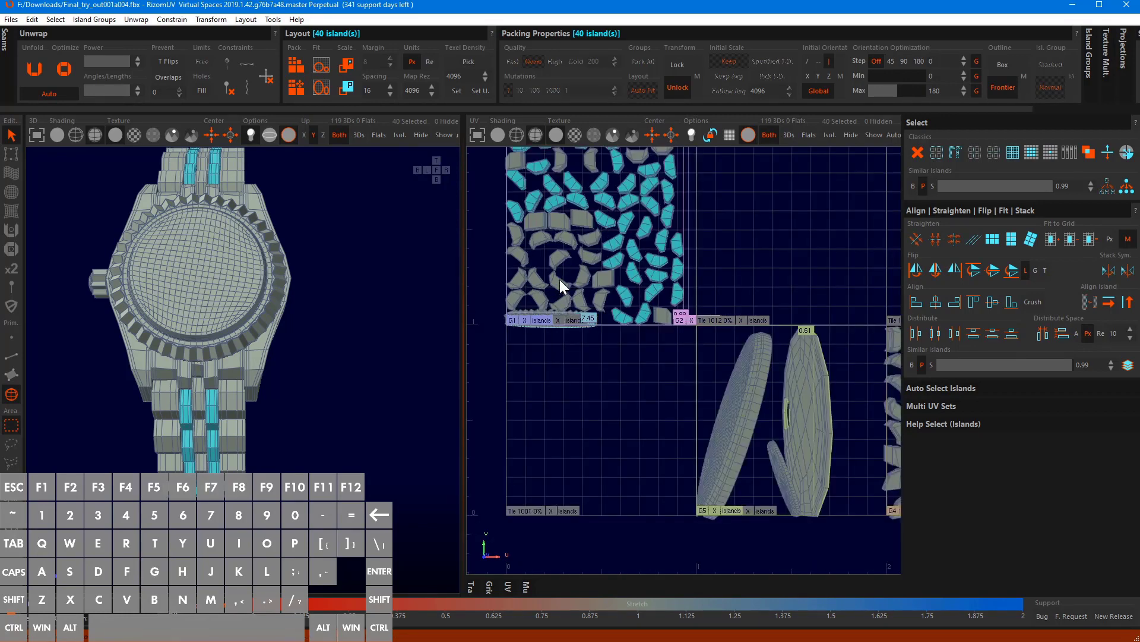
left_click(562, 257)
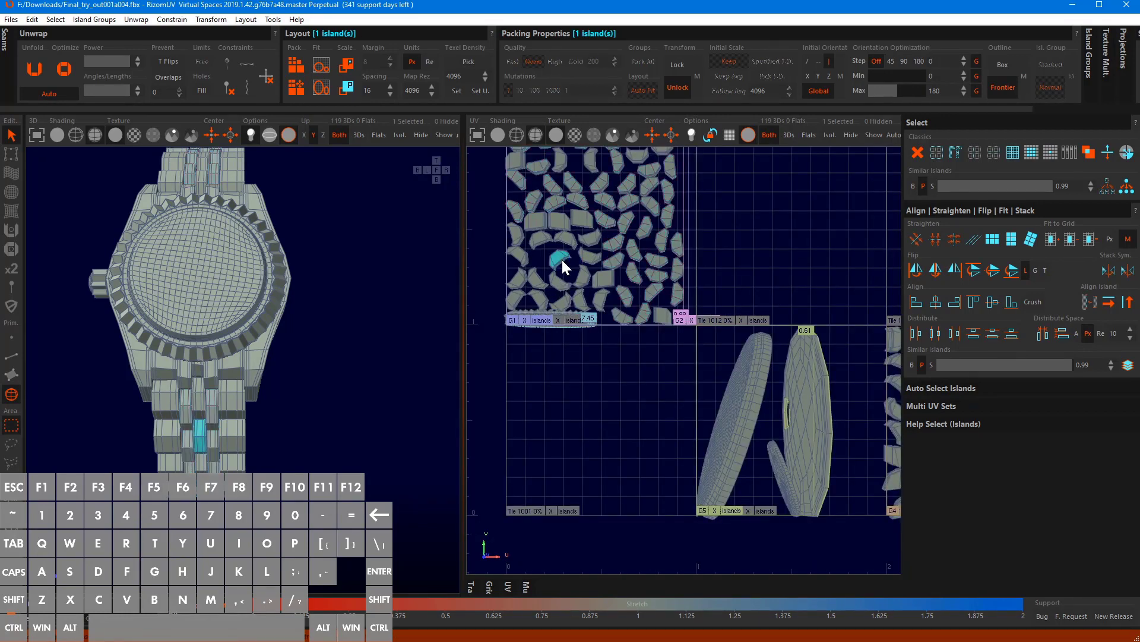
double_click(561, 258, "ctrl")
key("ctrl+g")
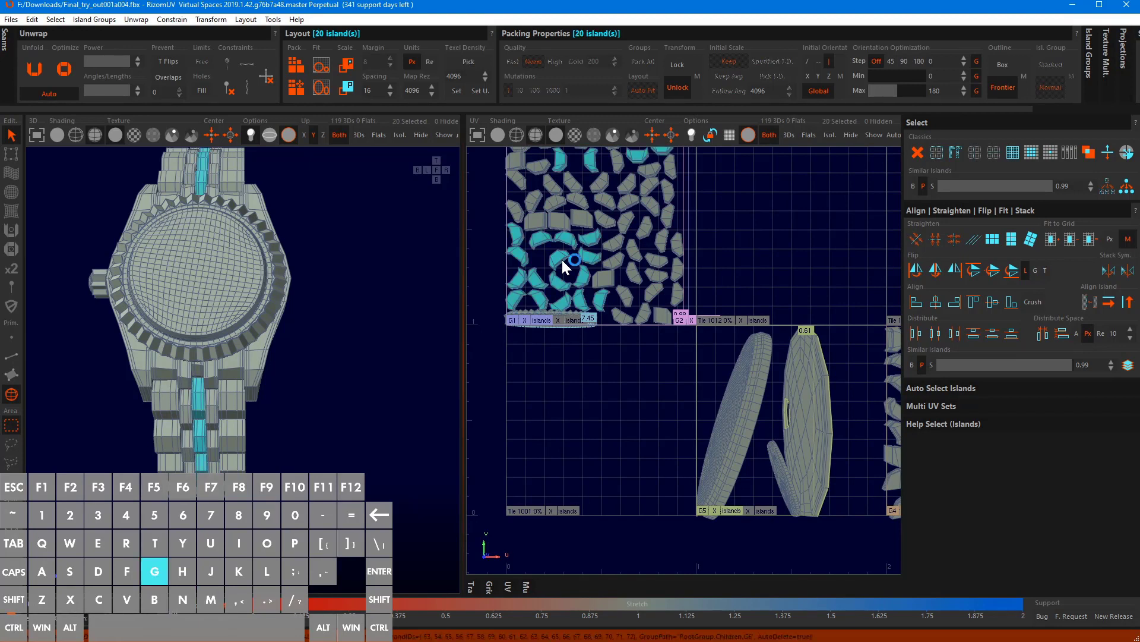
Select the four similar inner end-link islands where the band meets the case and group them
left_click(556, 221)
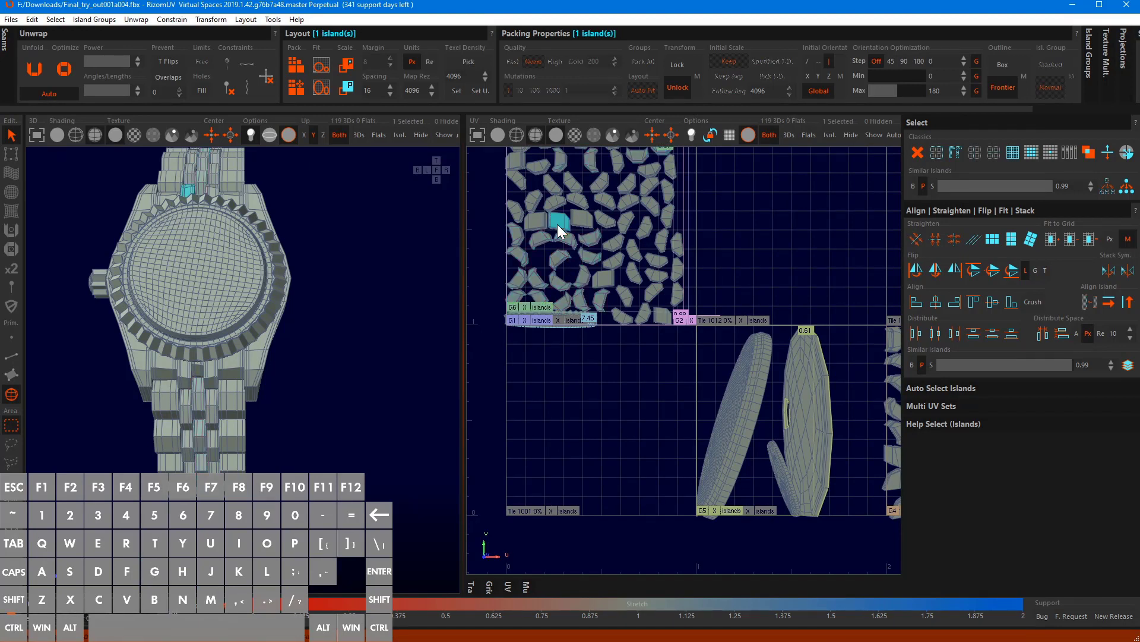
key("ctrl+m")
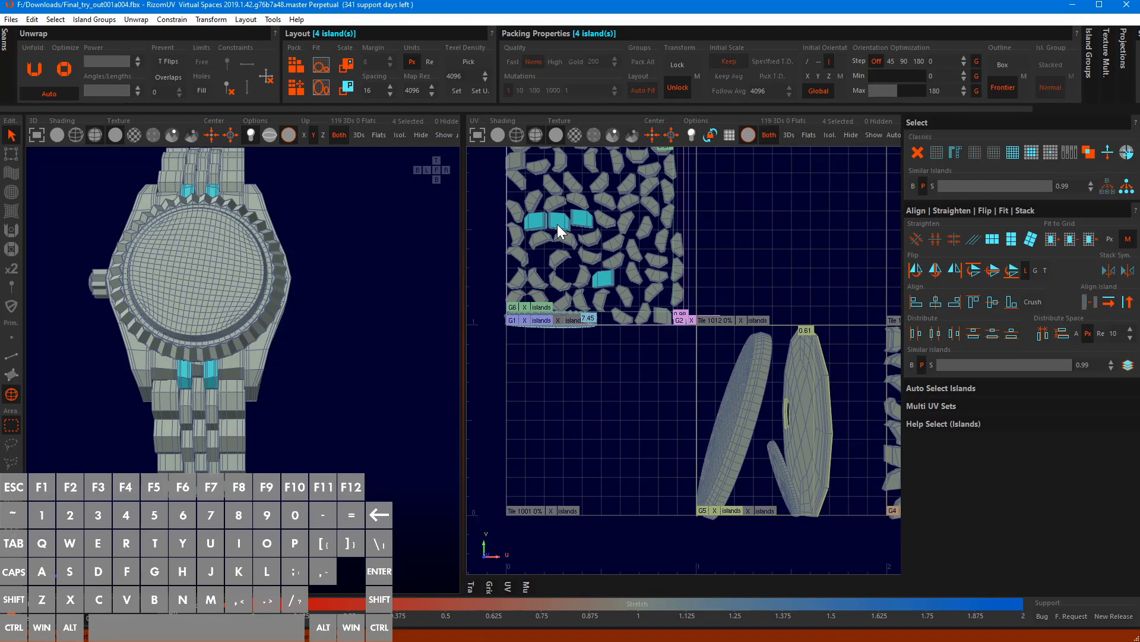
key("ctrl+g")
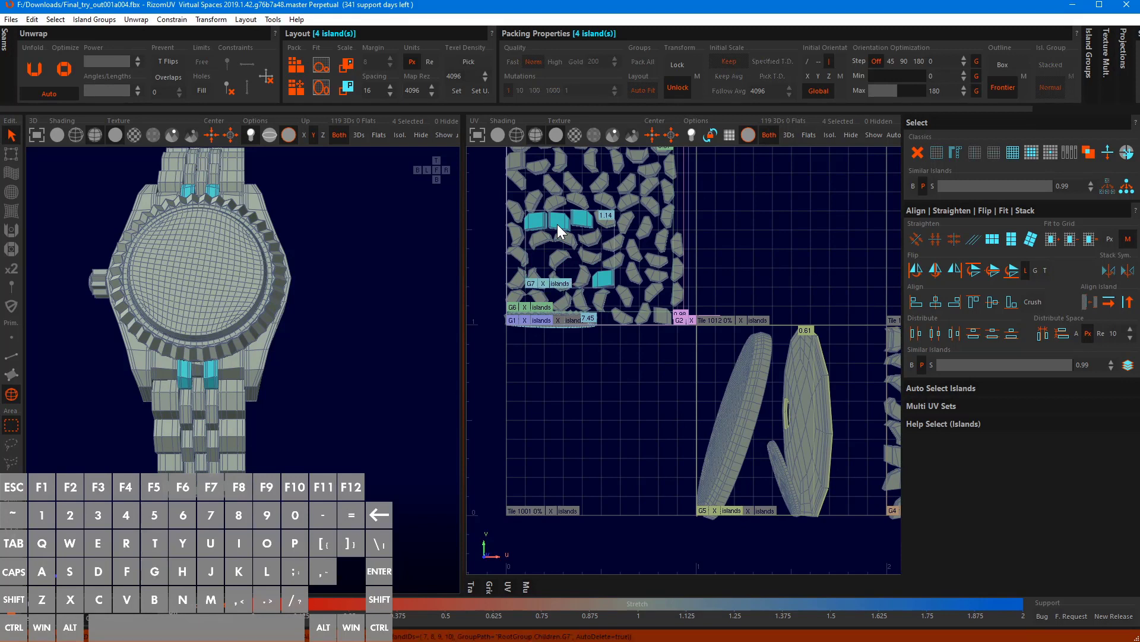
Pack the flanking link islands, the centre link islands and the four inner end-link islands separately, each within its own group
left_click(680, 298)
key("ctrl+m")
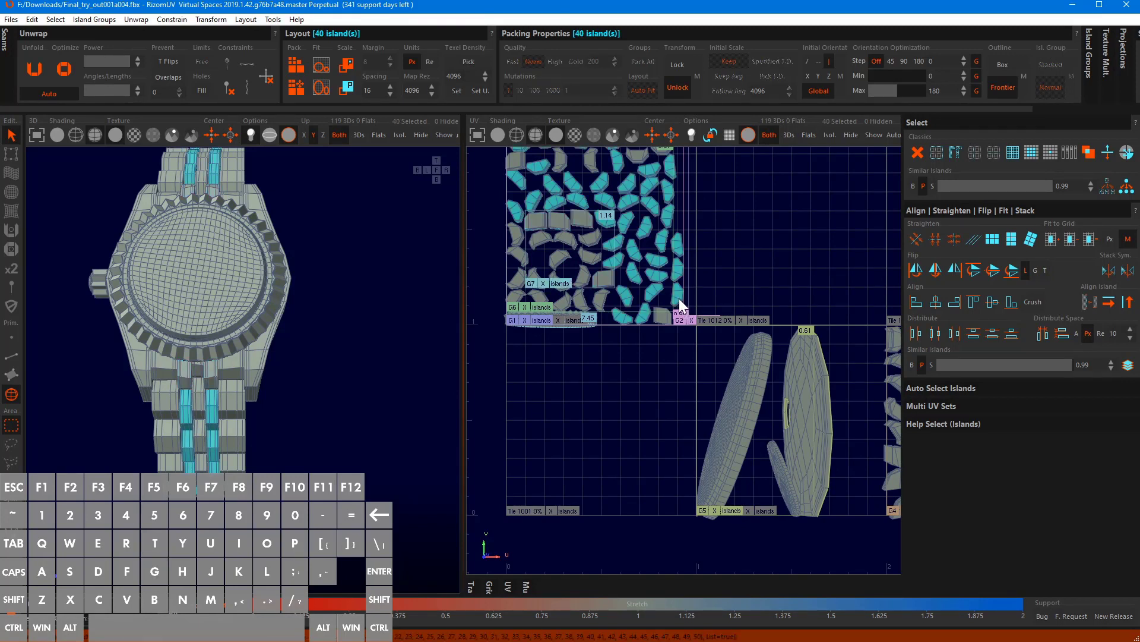
key("ctrl+p")
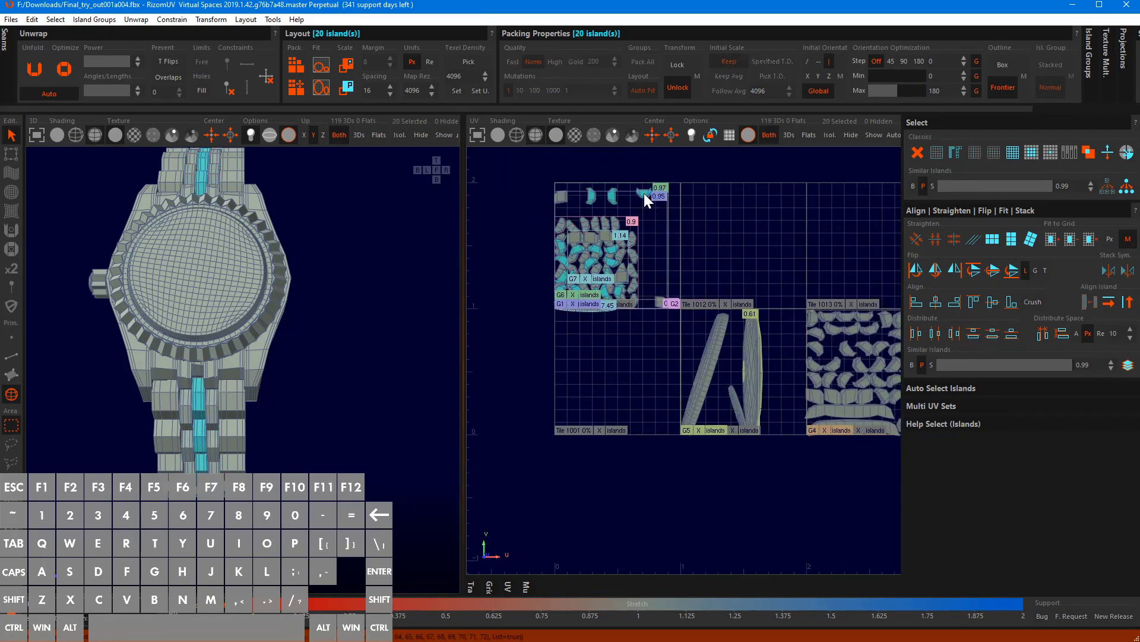
key("ctrl+p")
scroll(623, 254, "up", 2)
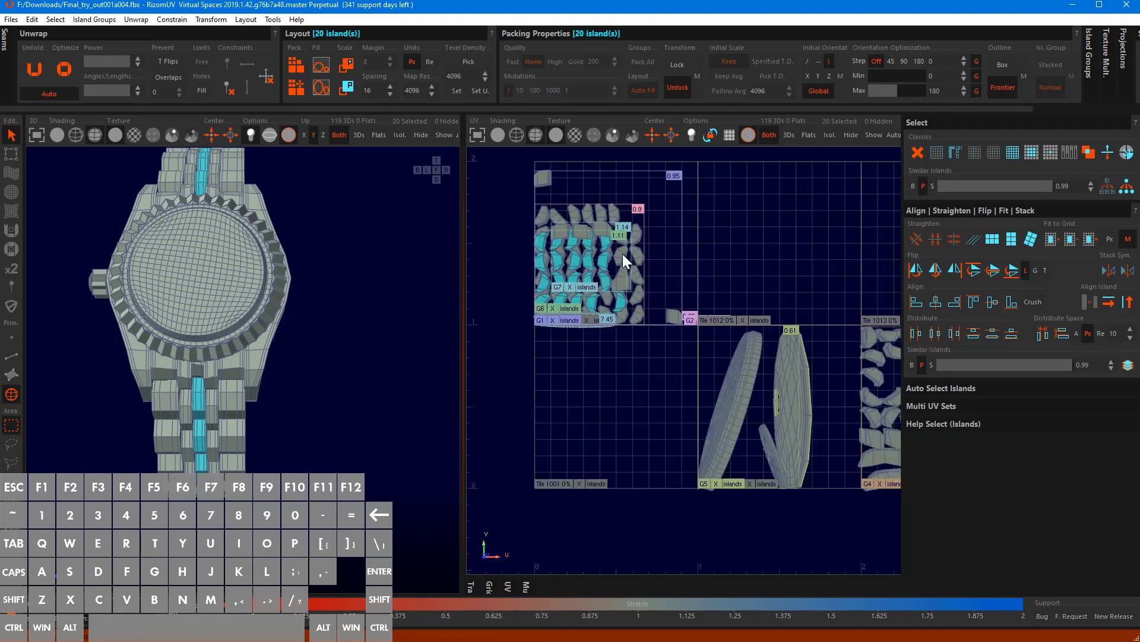
left_click(600, 229)
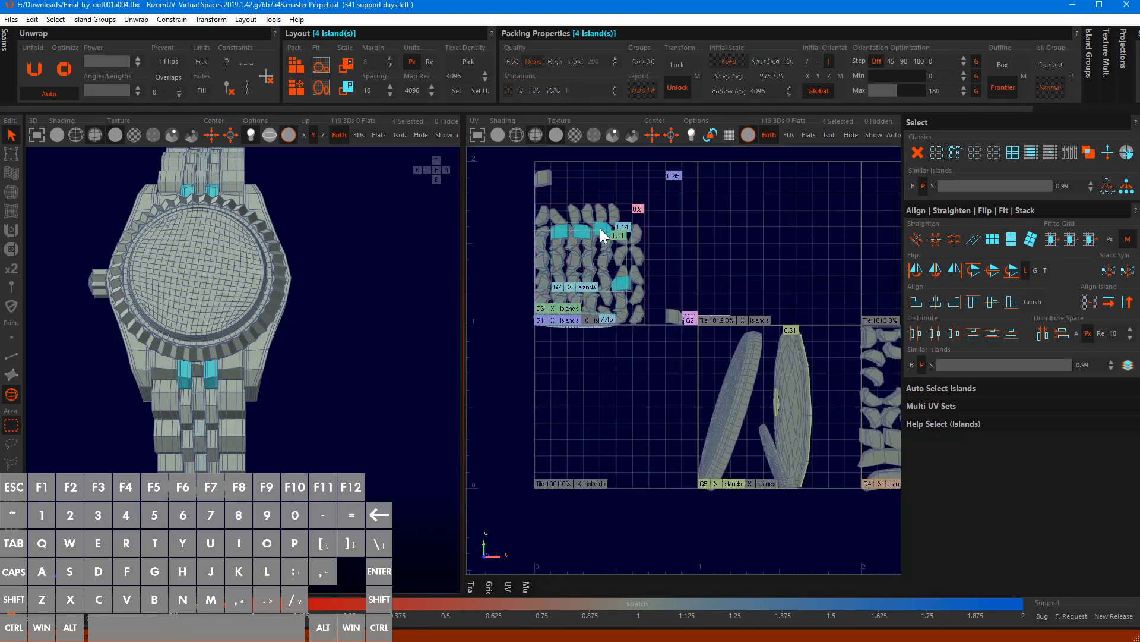
key("ctrl+p")
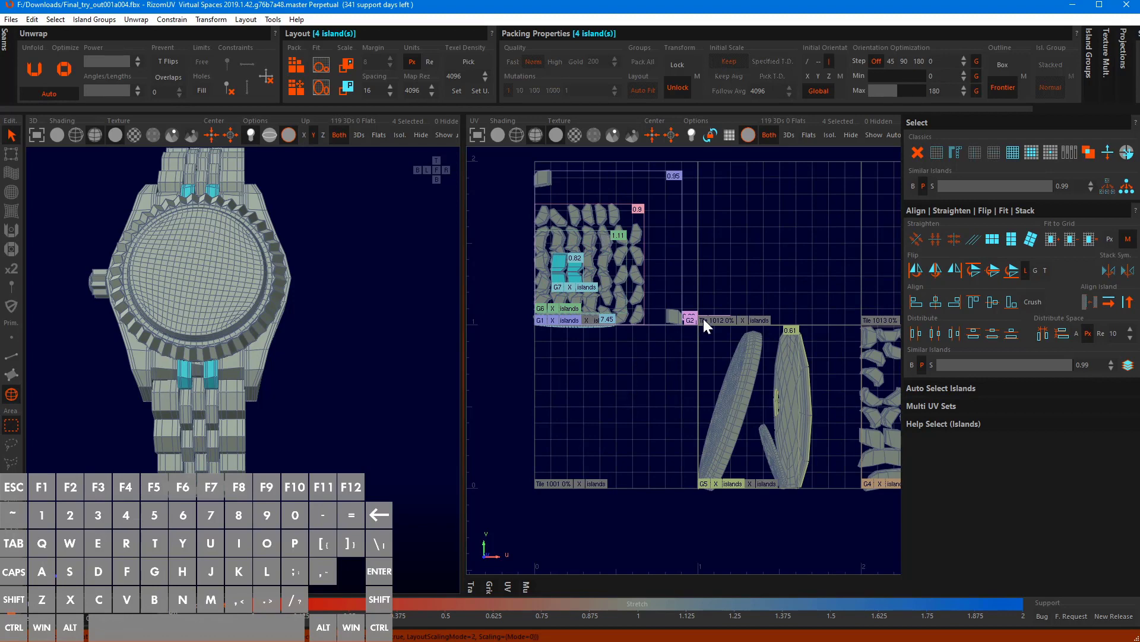
Clear the selection and pack all island groups globally across the UV tiles
left_click(688, 204)
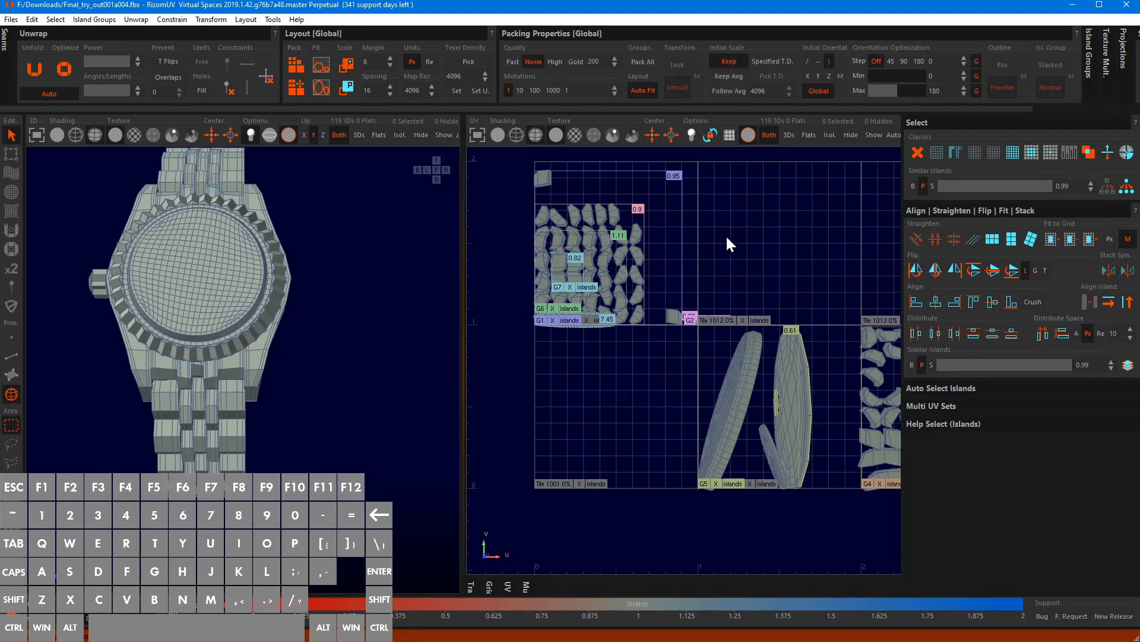
key("ctrl+p")
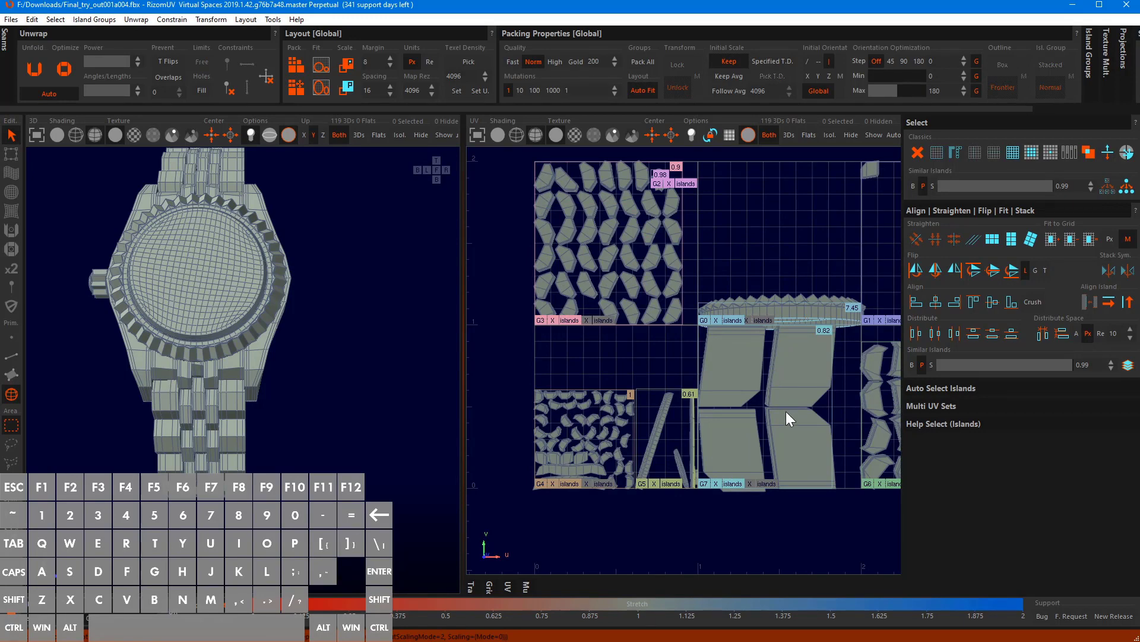
middle_click_drag(785, 412, 703, 415)
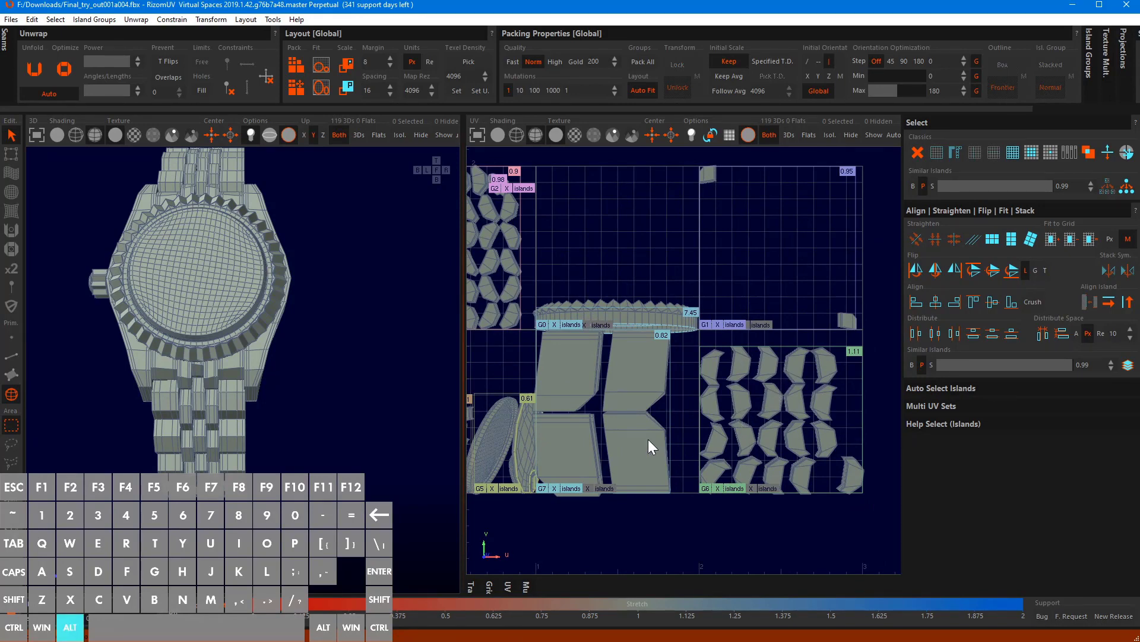
middle_click_drag(648, 440, 605, 416, "alt")
scroll(707, 432, "down", 2)
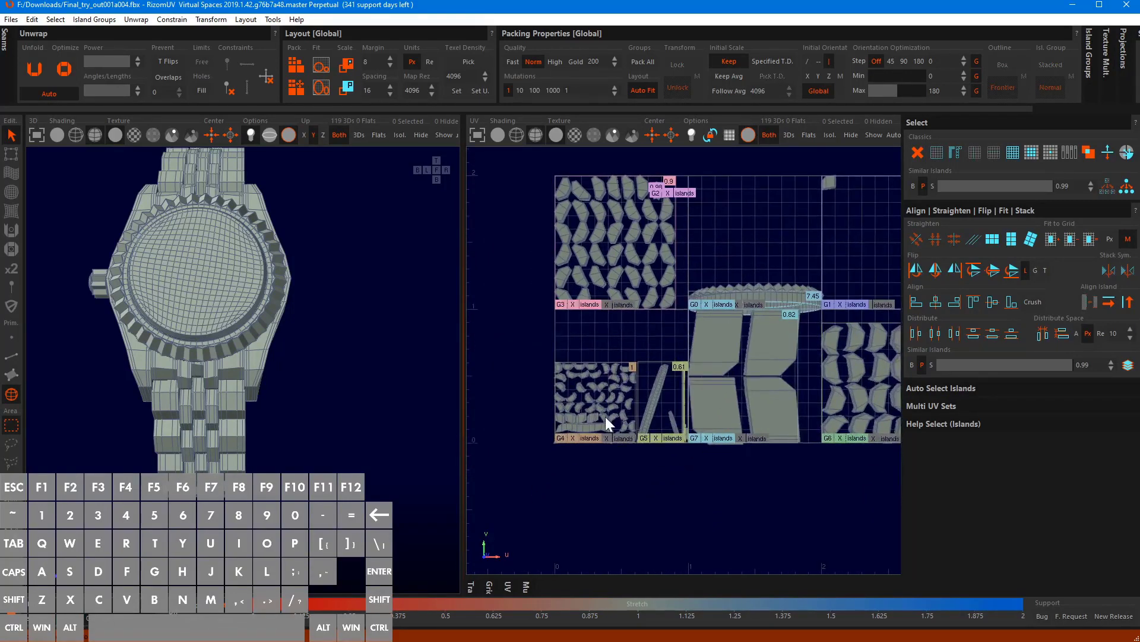
Select the two long case-side islands in group G4 and put them in a new group
scroll(605, 416, "up", 3)
left_click(573, 450)
left_click(564, 480, "ctrl")
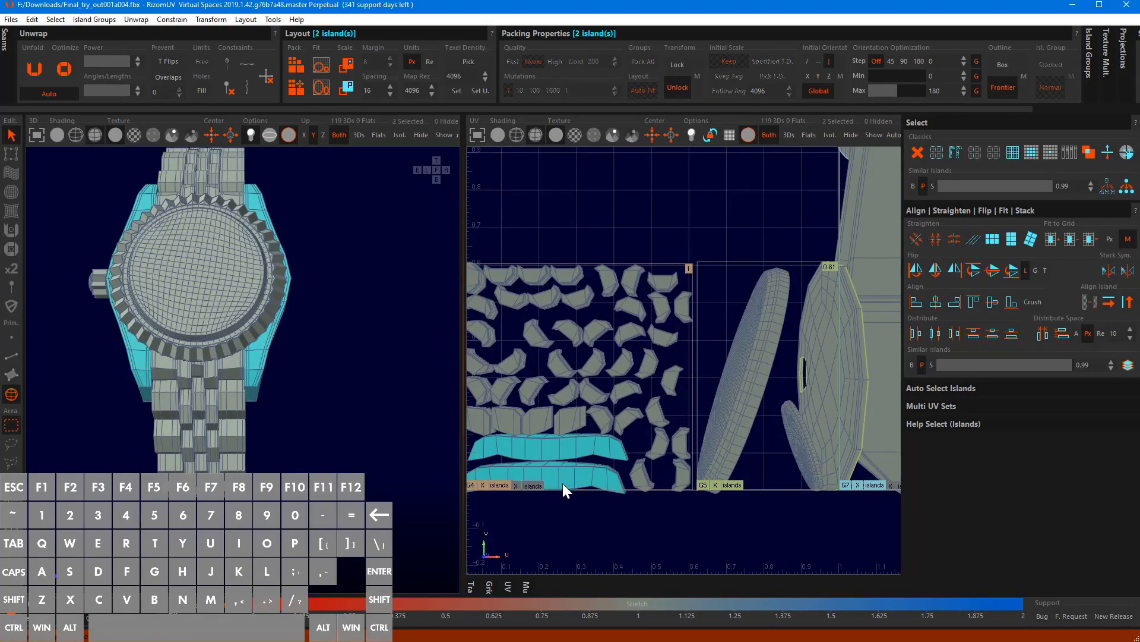
key("g")
Select the four outer end-link islands above the case-side strips and put them in their own group
middle_click_drag(598, 484, 661, 473, "alt")
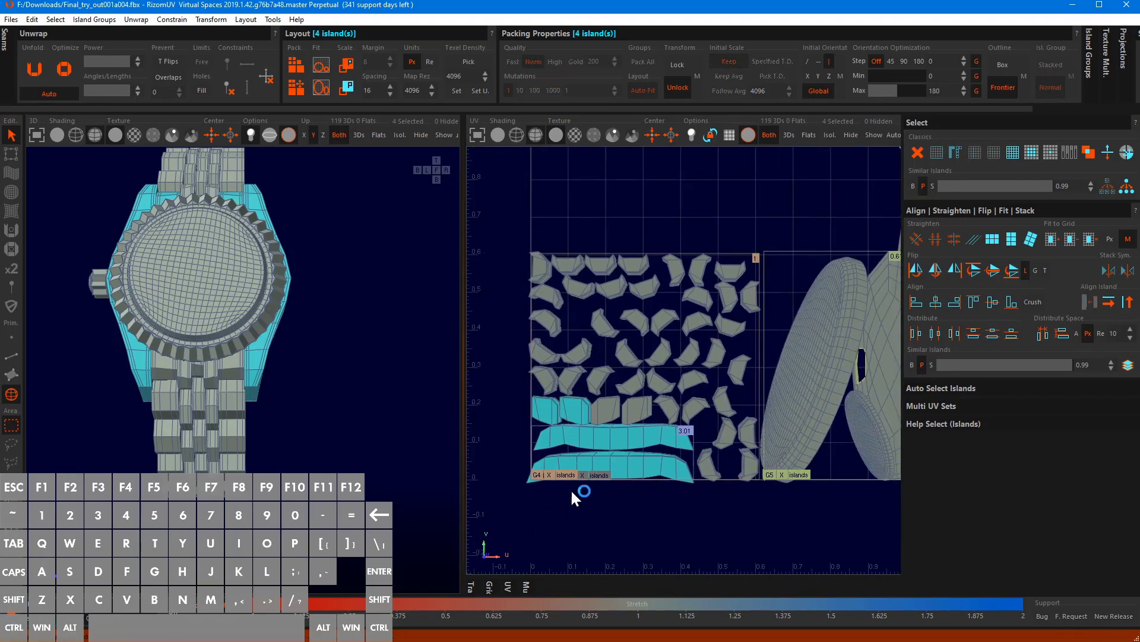
left_click(570, 489)
left_click(550, 414)
left_click(603, 406, "ctrl")
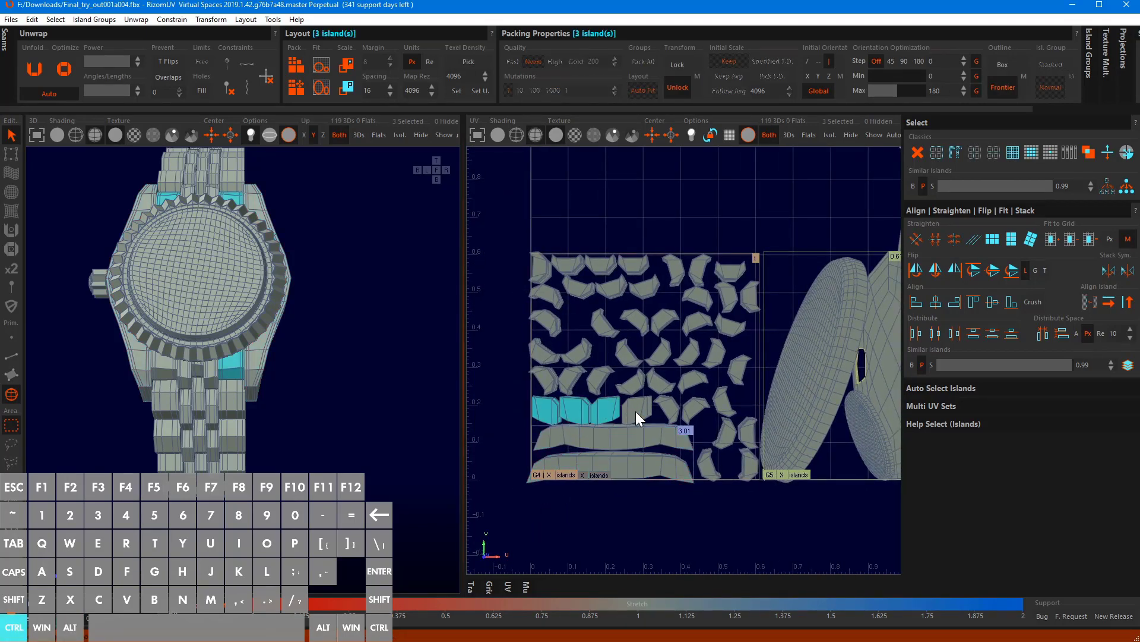
left_click(636, 411, "ctrl")
key("g")
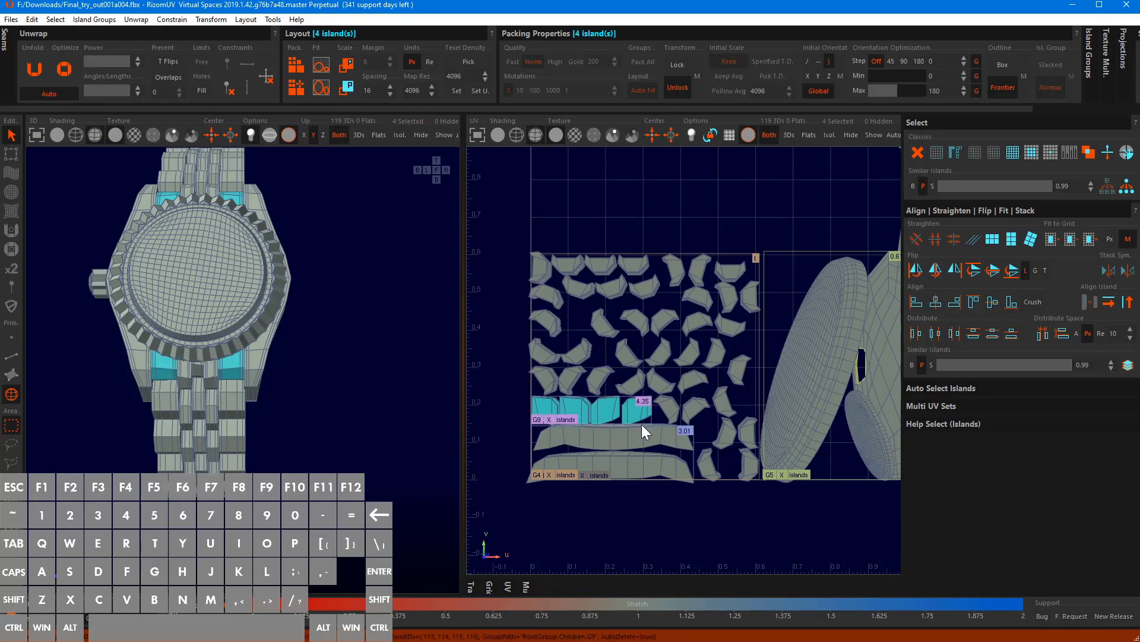
Select all similar outer band link islands, group and pack them, then clear the selection
left_click(664, 392)
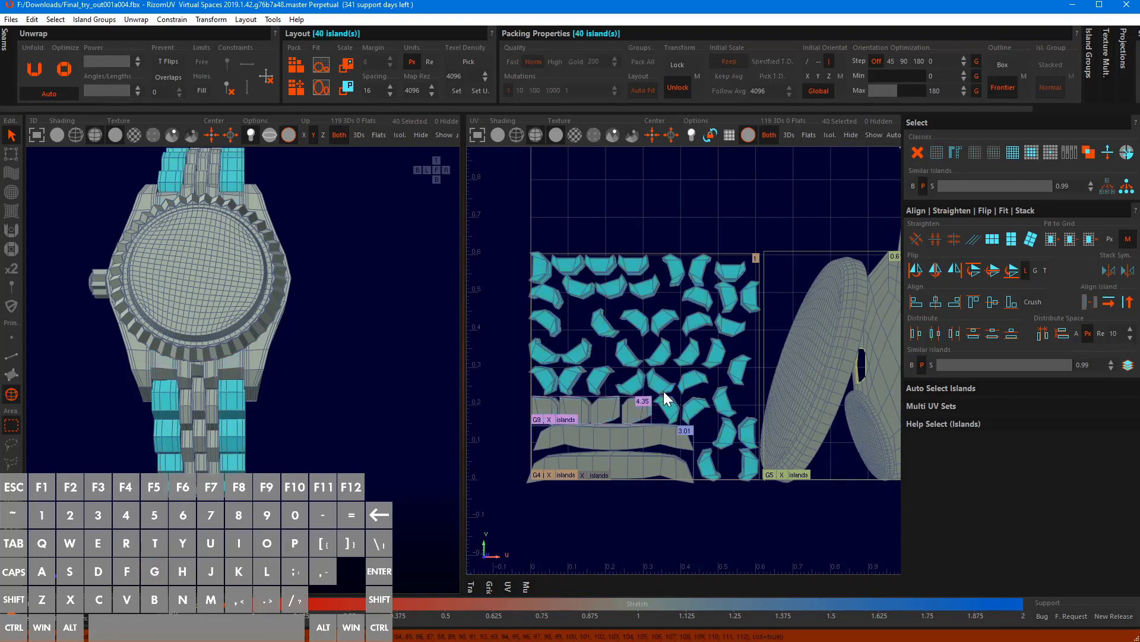
key("g")
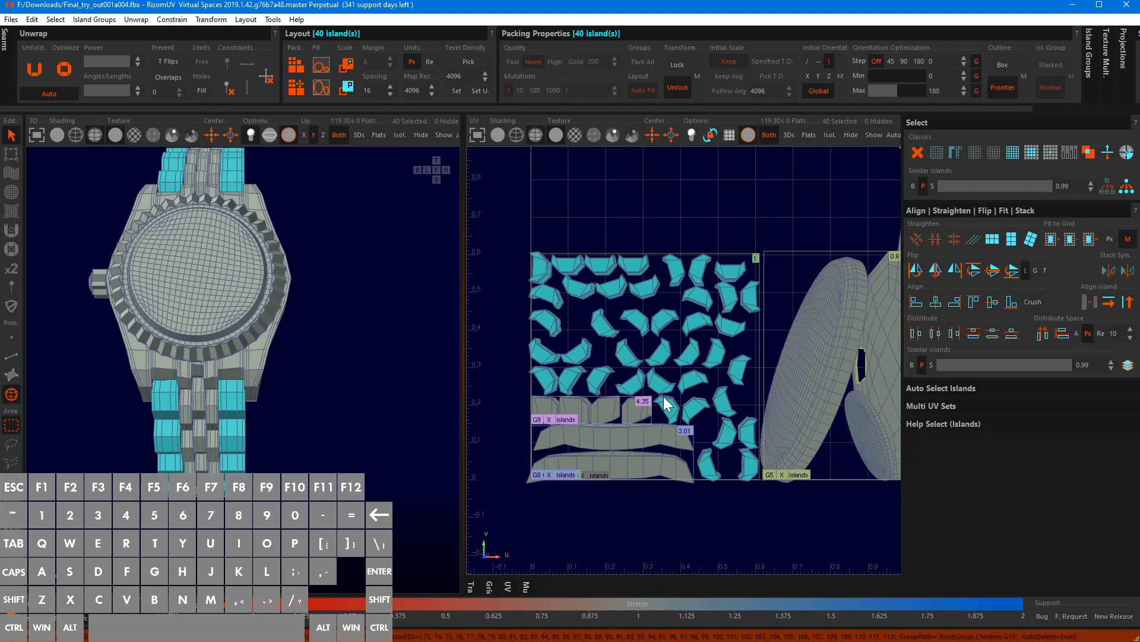
key("p")
scroll(643, 486, "down", 2)
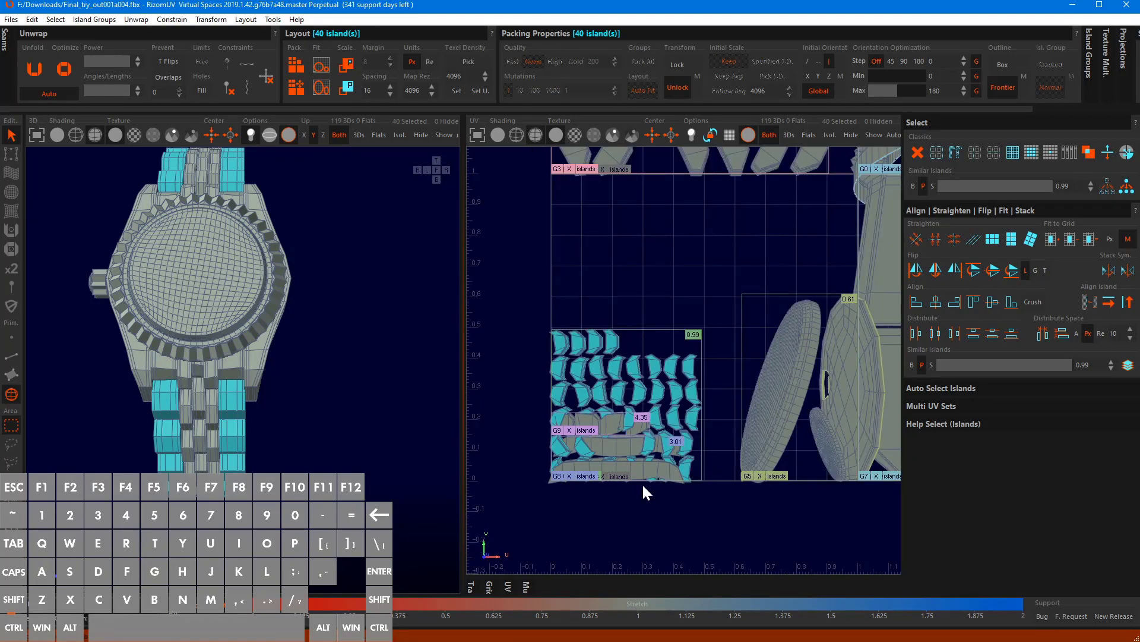
scroll(644, 485, "down", 2)
middle_click_drag(849, 343, 706, 400, "alt")
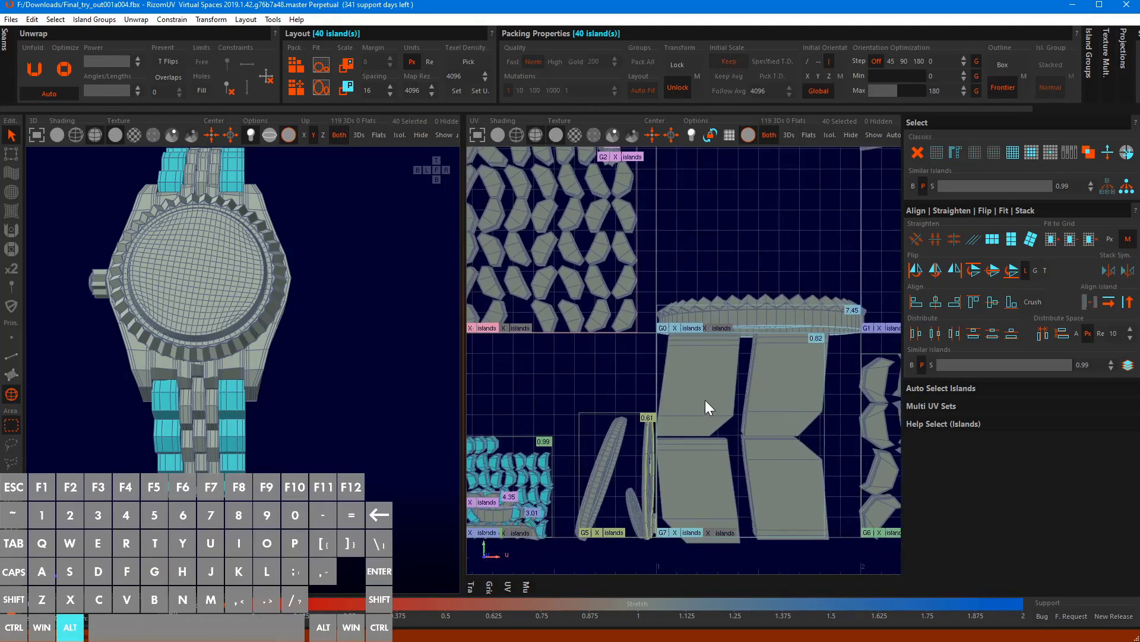
scroll(571, 354, "down", 2)
left_click(571, 353)
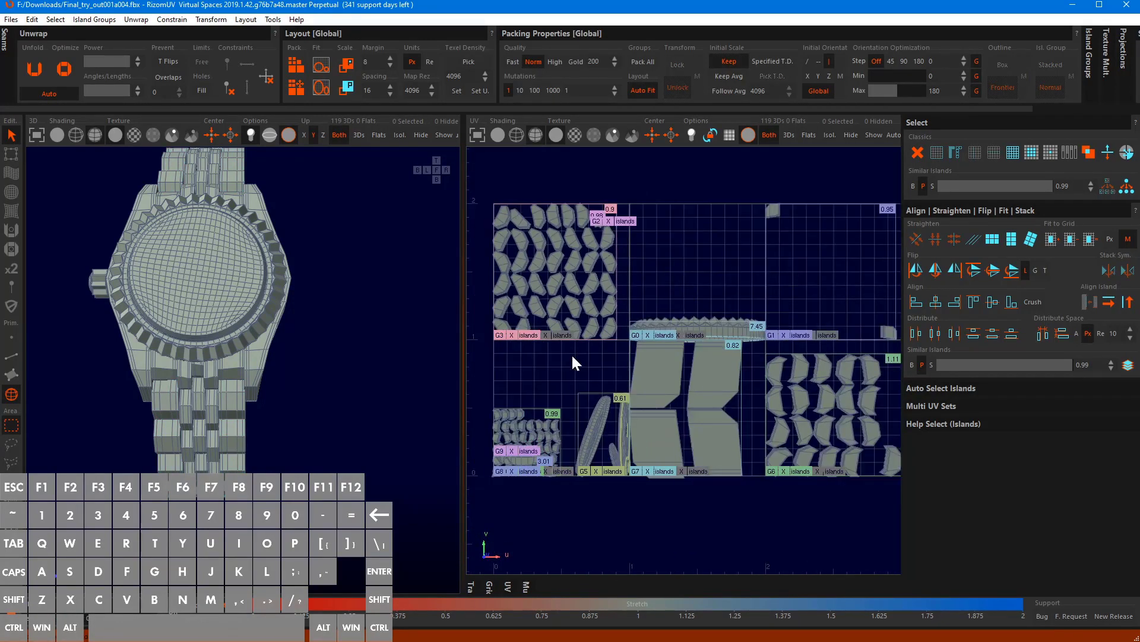
middle_click_drag(571, 353, 597, 371, "alt")
Select the islands of group G5 on the watch face and isolate them, viewing the stacked discs from an angle
scroll(224, 313, "up", 4)
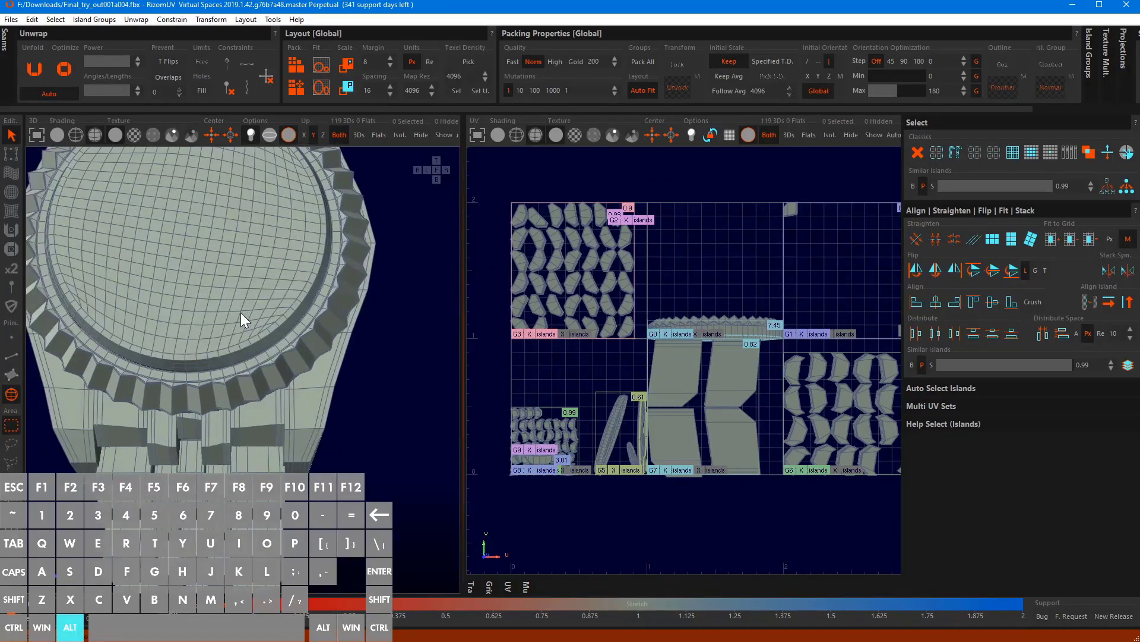
scroll(263, 351, "down", 4)
left_click(262, 351)
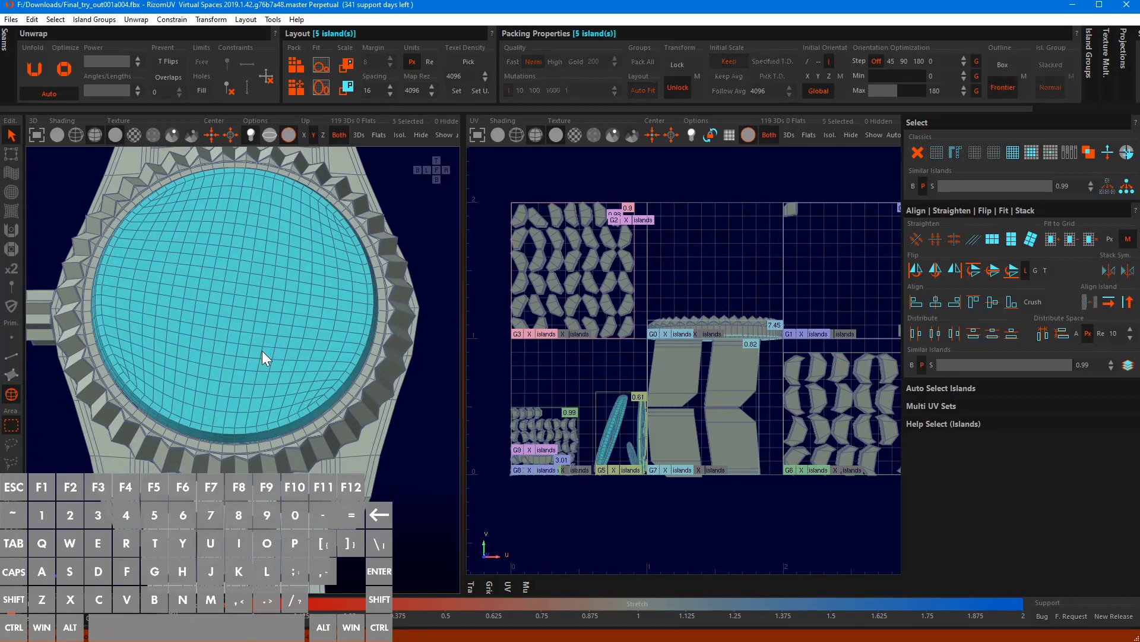
key("i")
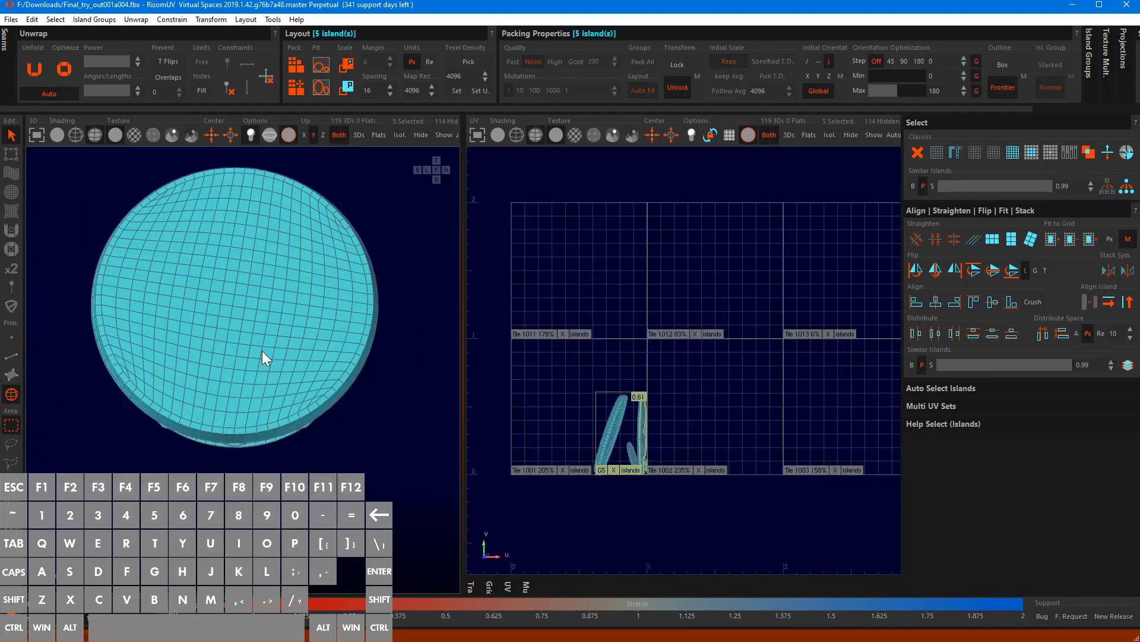
scroll(262, 350, "down", 2)
left_click_drag(262, 351, 220, 228, "alt")
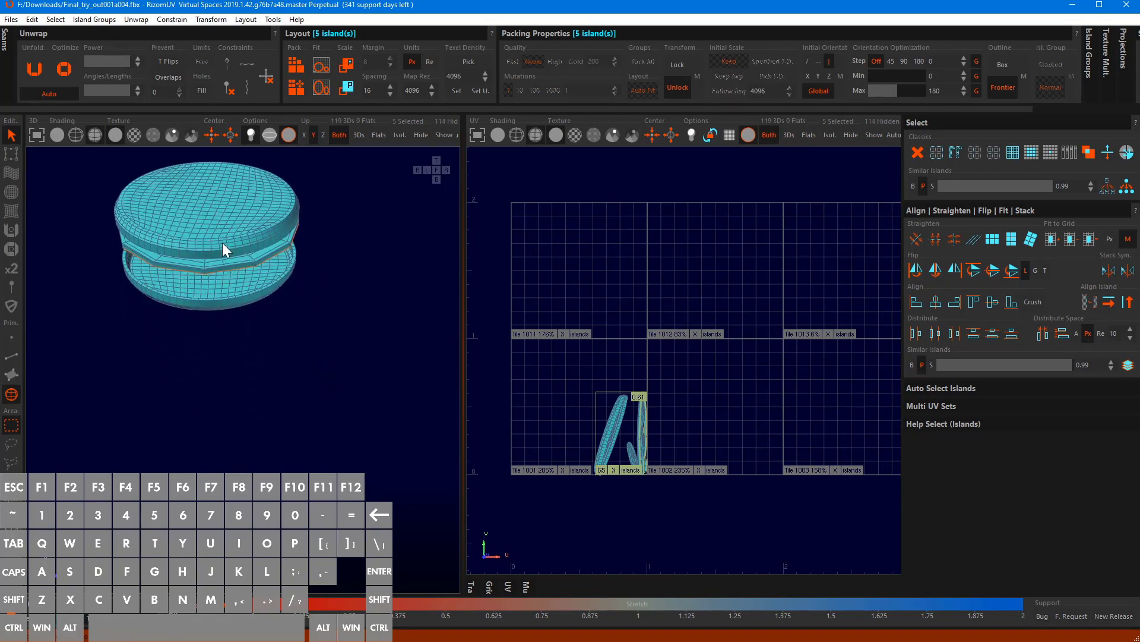
Cut the lower disc along the edge loop running around its outer rim
key("F2")
scroll(215, 290, "up", 3)
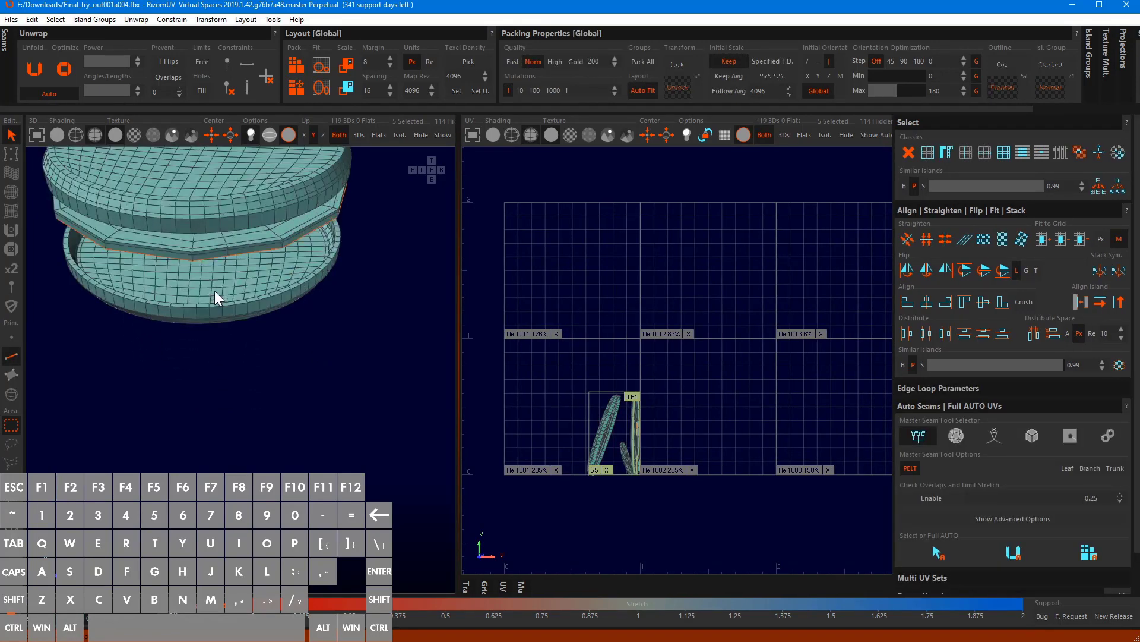
double_click(199, 318)
left_click_drag(192, 310, 206, 291, "alt")
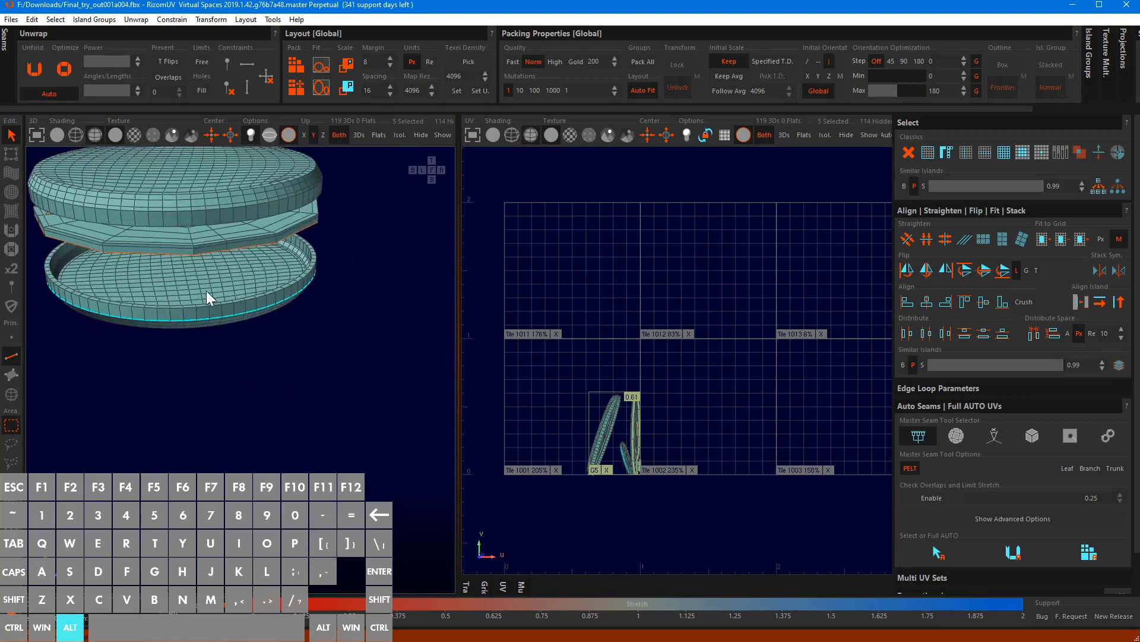
key("c")
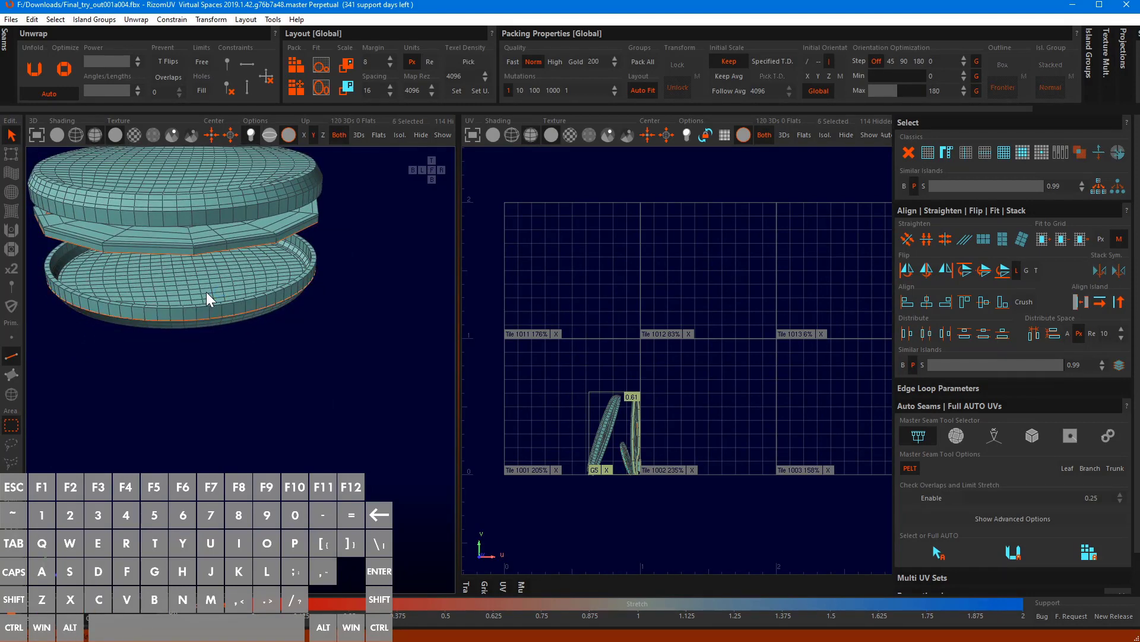
Try to select the edge loop around the top disc's rim, turning on Geometric edge loop propagation
mouse_move(205, 290)
left_mouse_down("alt")
mouse_move(216, 326)
mouse_move(212, 271)
left_mouse_up("alt")
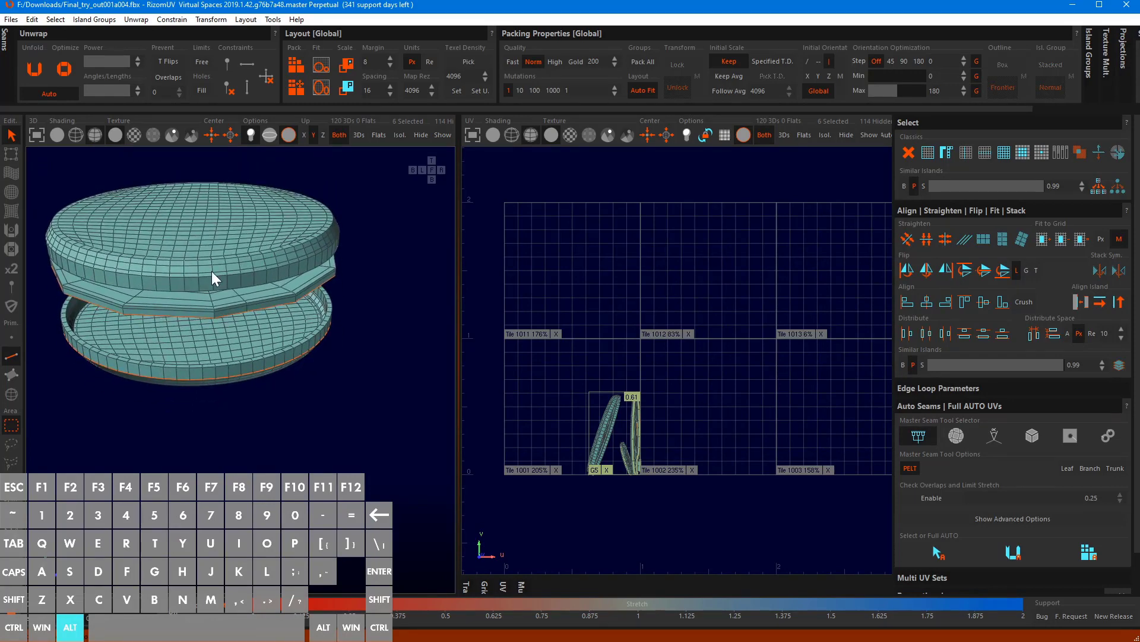
right_click_drag(211, 270, 209, 316, "alt")
left_click_drag(196, 211, 204, 271, "alt")
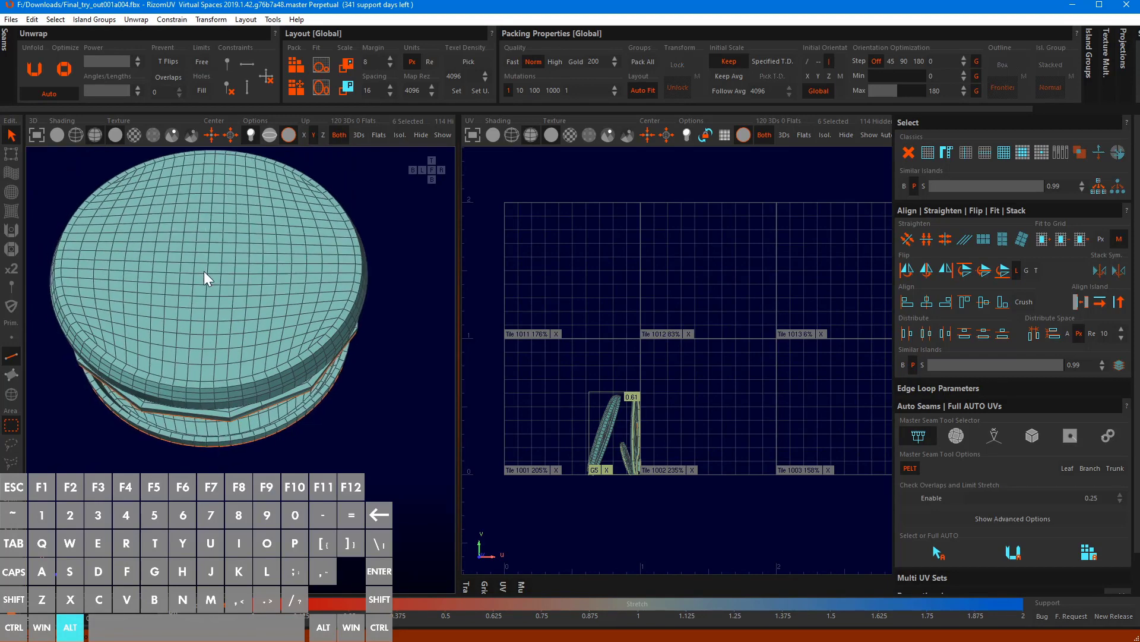
double_click(209, 380)
left_click(926, 389)
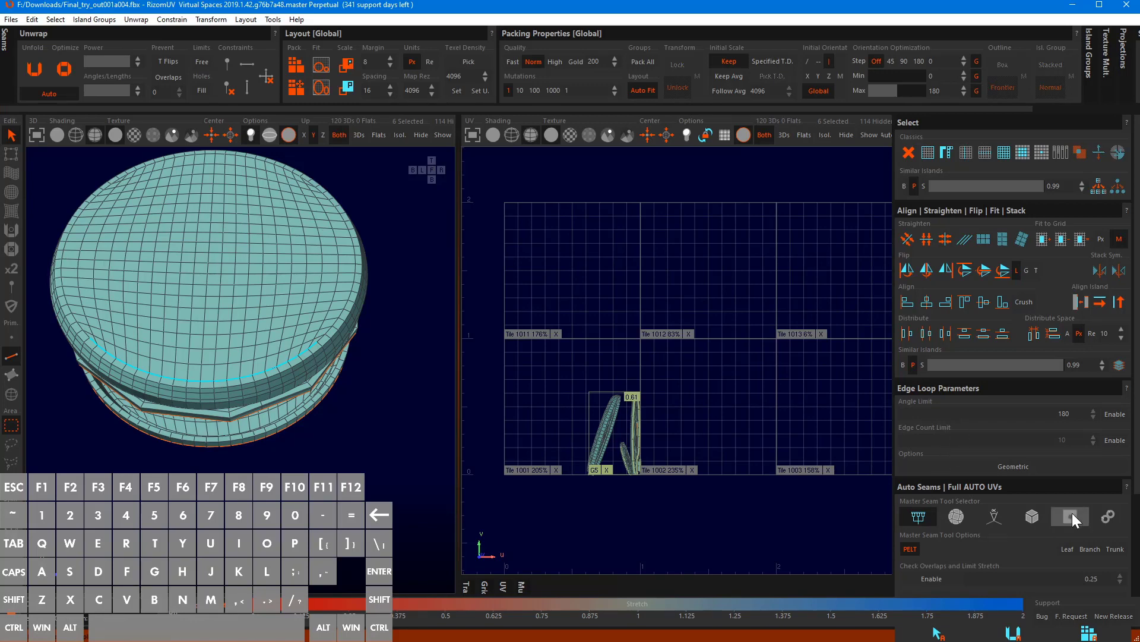
left_click(1015, 465)
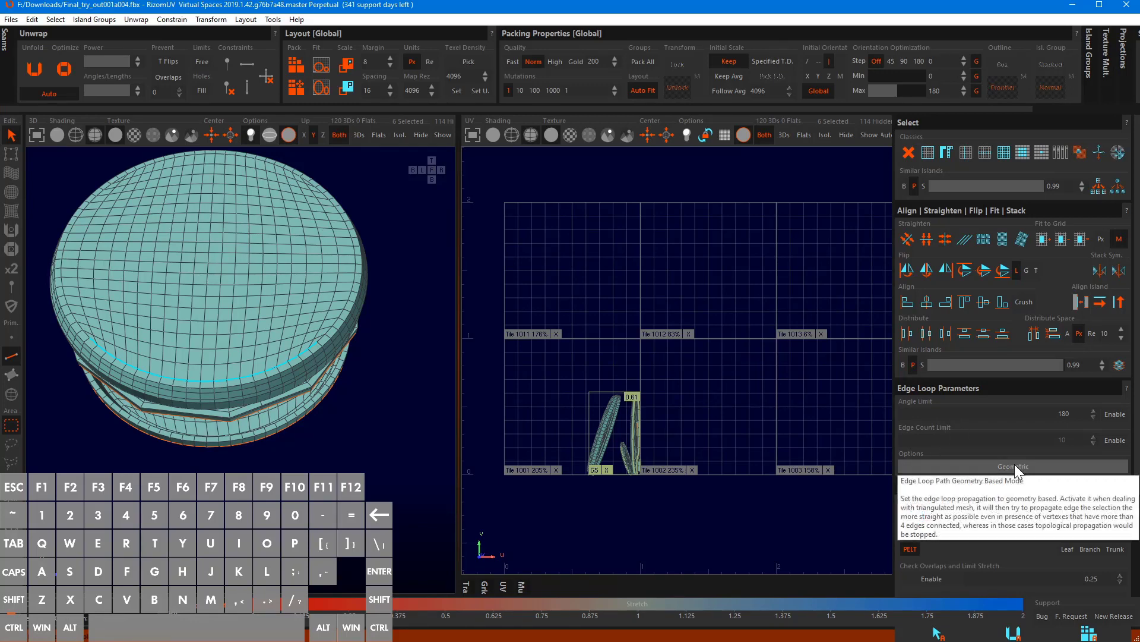
double_click(284, 363)
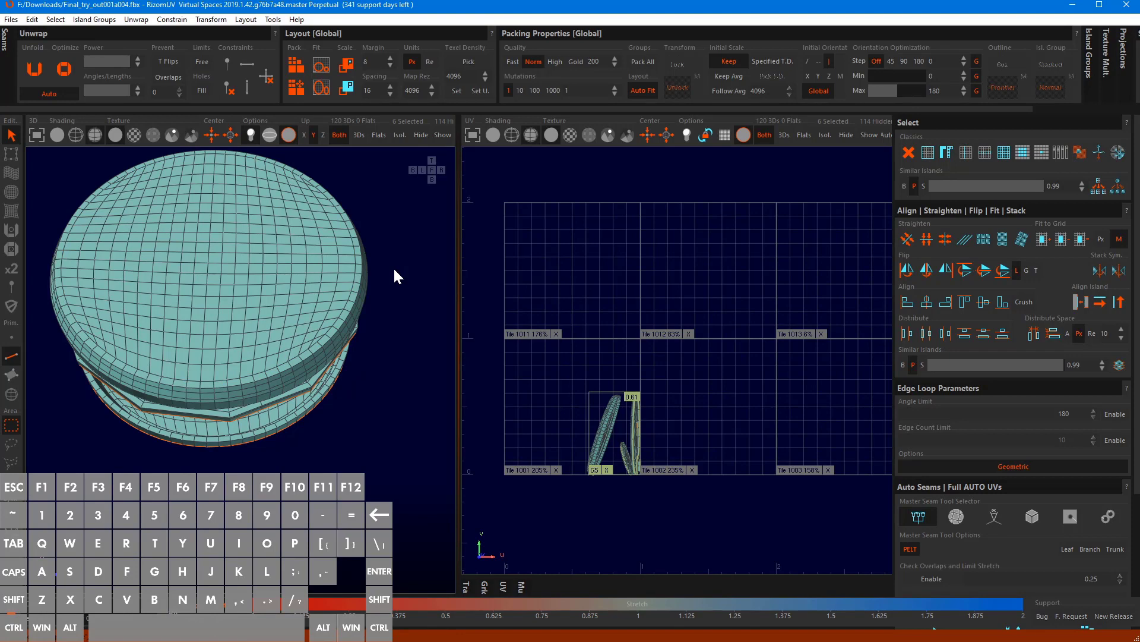
Select the top disc's upper face with the Magic Wand, cut it out, and undo that cut
key("F3")
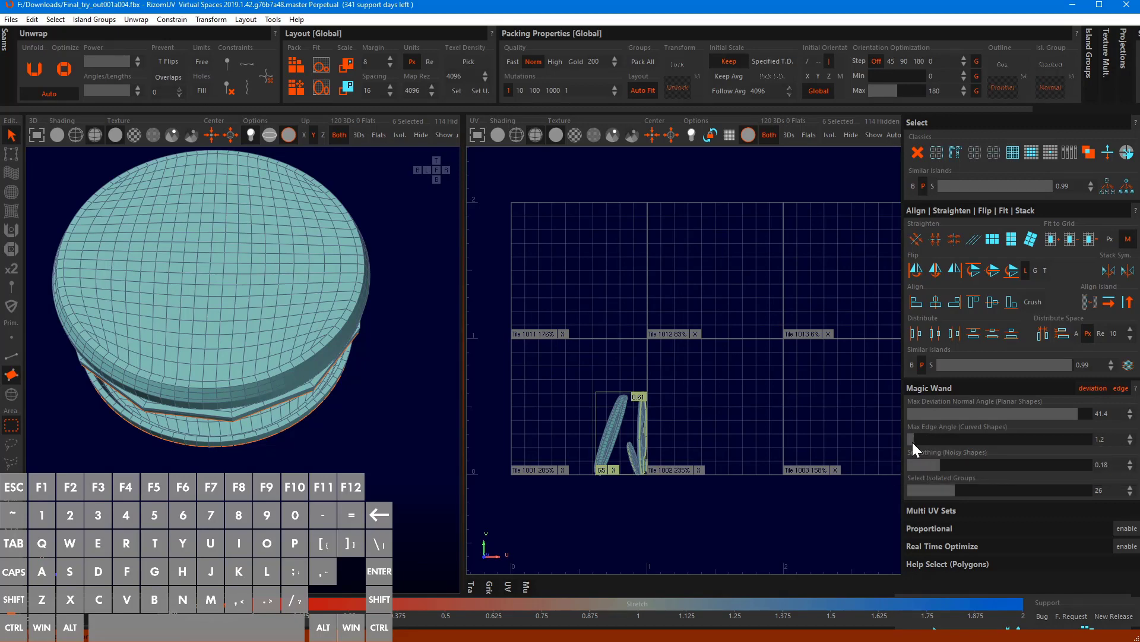
left_click(247, 209)
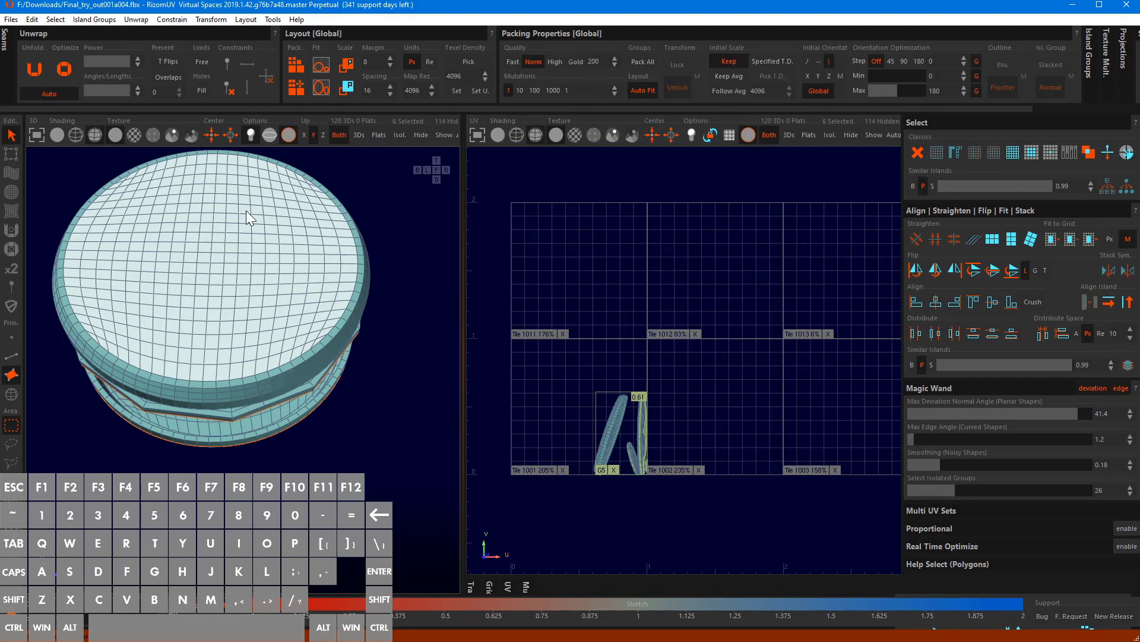
left_click(247, 211)
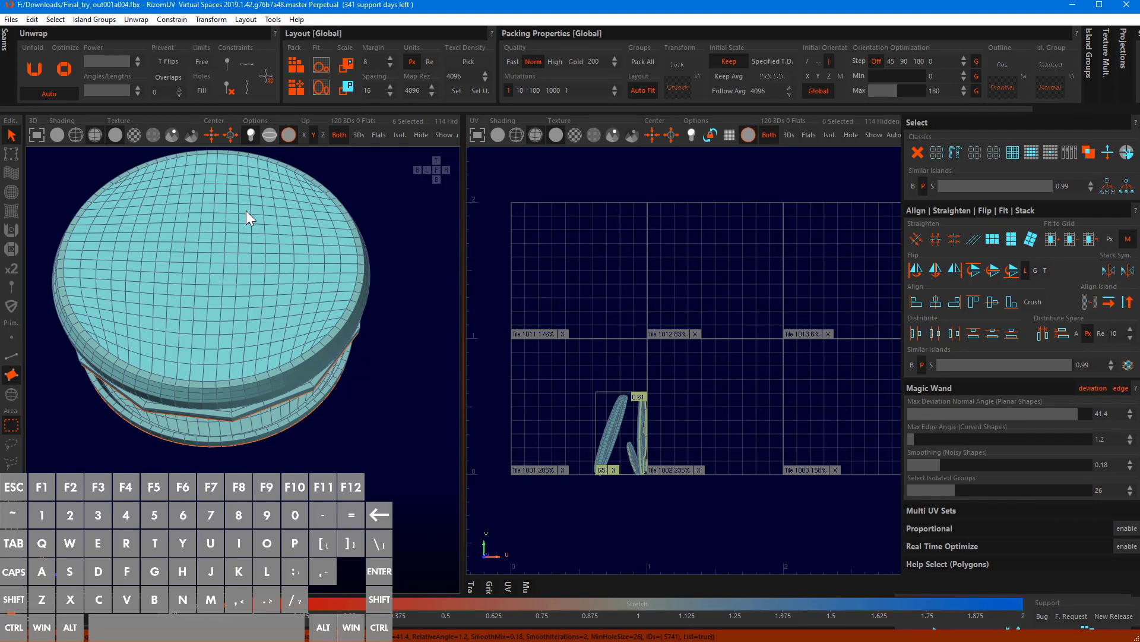
key("c")
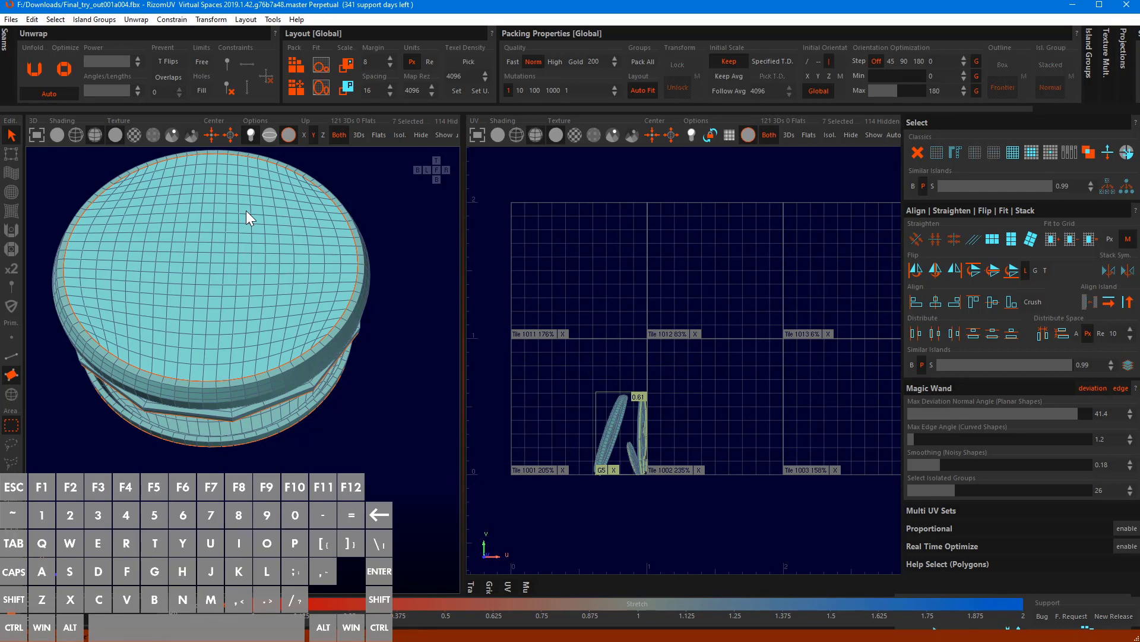
key("ctrl")
key("ctrl+z")
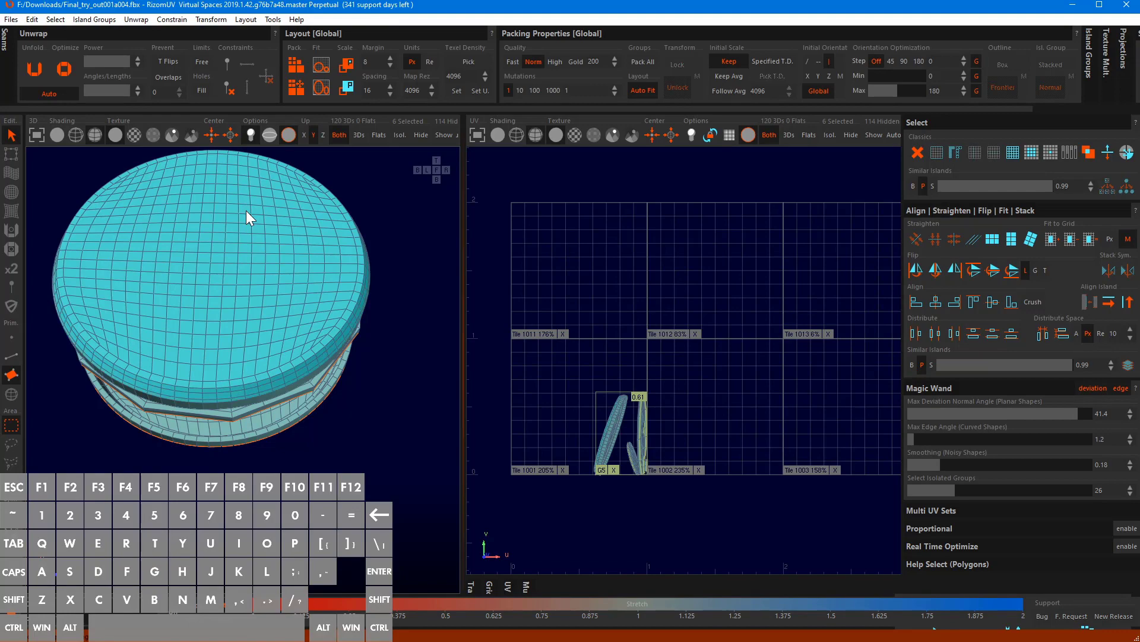
Cut the top disc beneath its rounded rim, then unfold and pack the islands of group G5
left_click_drag(247, 212, 291, 209, "alt")
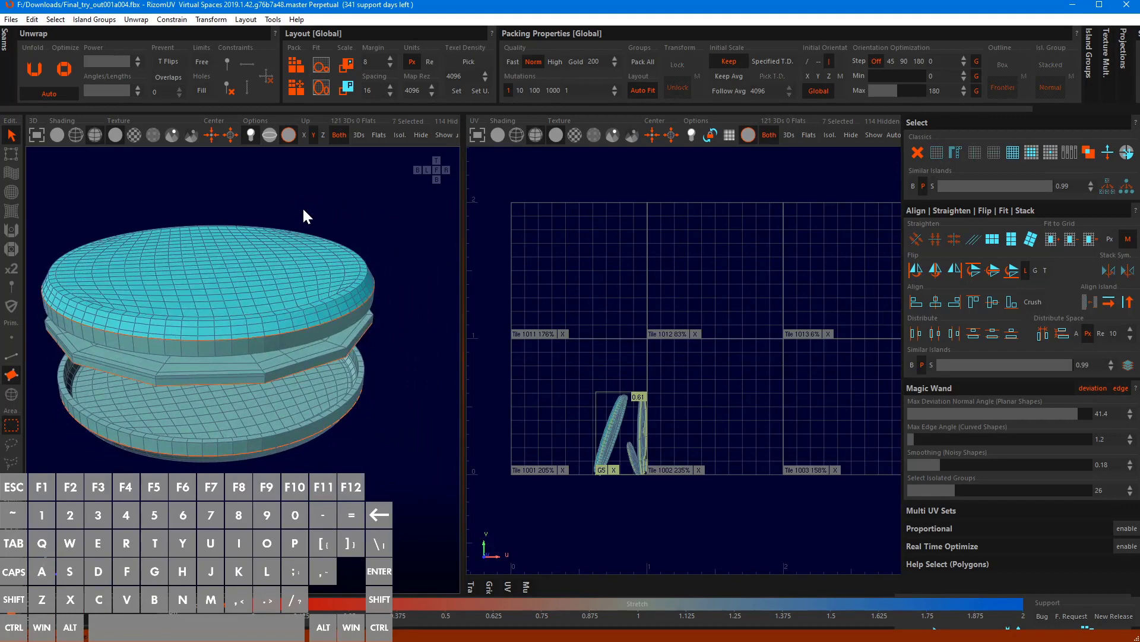
left_click(286, 303)
scroll(616, 508, "up", 3)
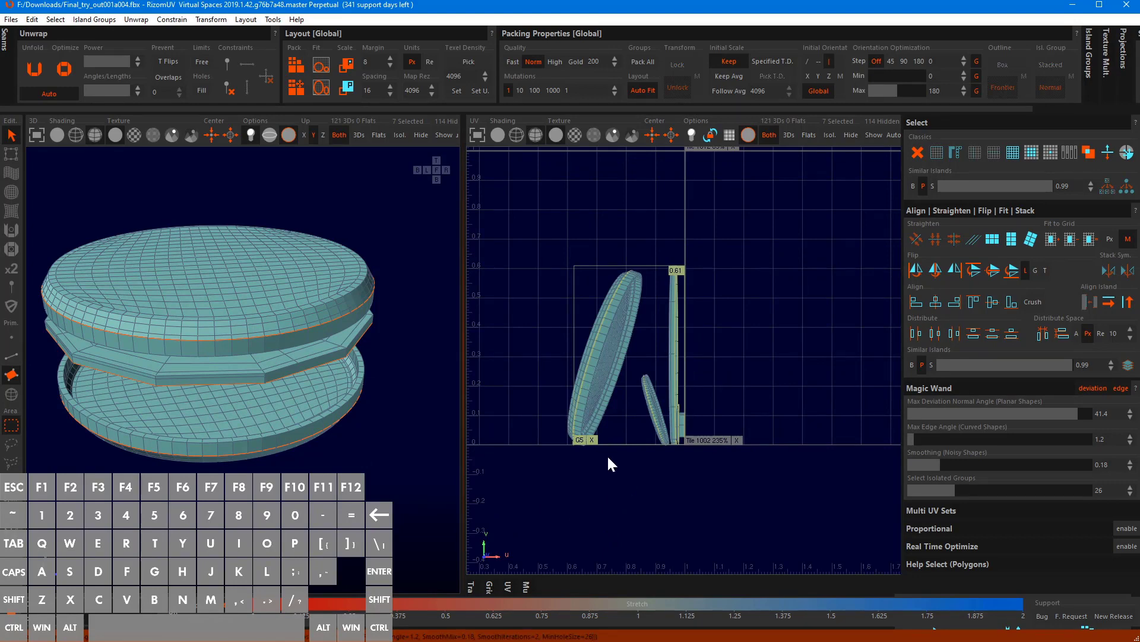
key("u")
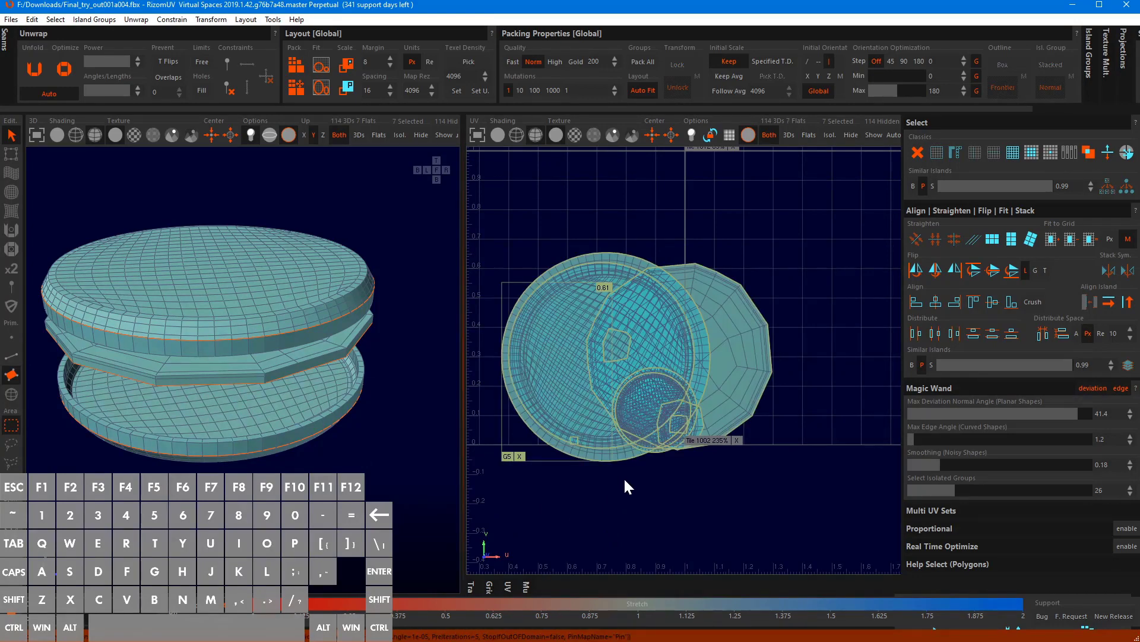
key("p")
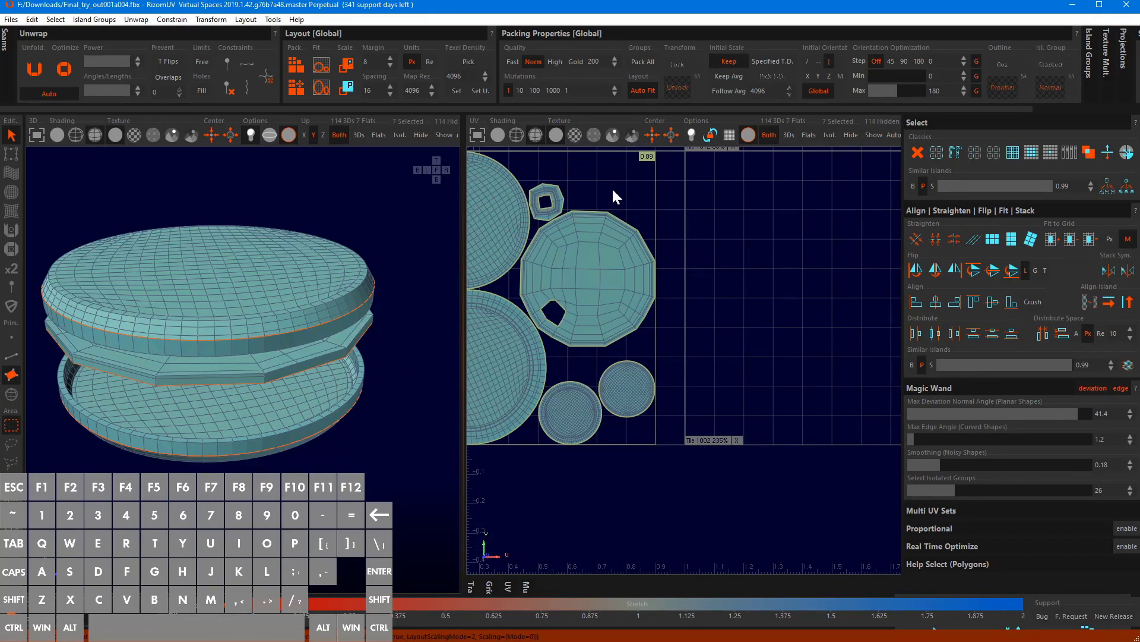
Clear the island selection and switch to edge selection for the small octagonal island with the square hole
scroll(605, 189, "up", 4)
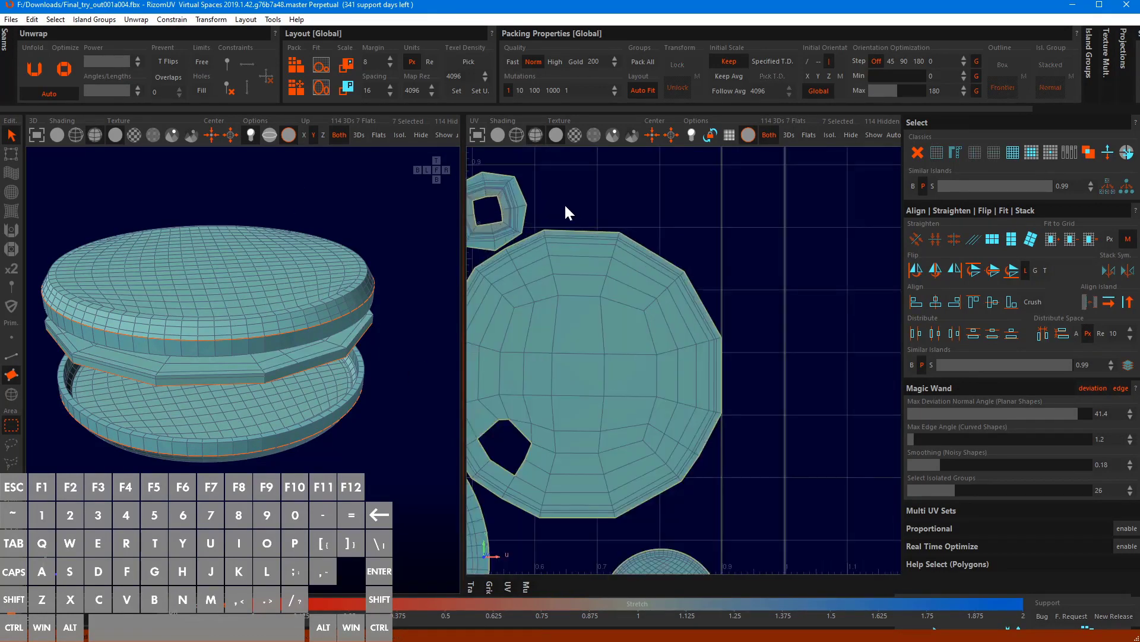
middle_click_drag(564, 202, 666, 261, "alt")
scroll(639, 318, "up", 6)
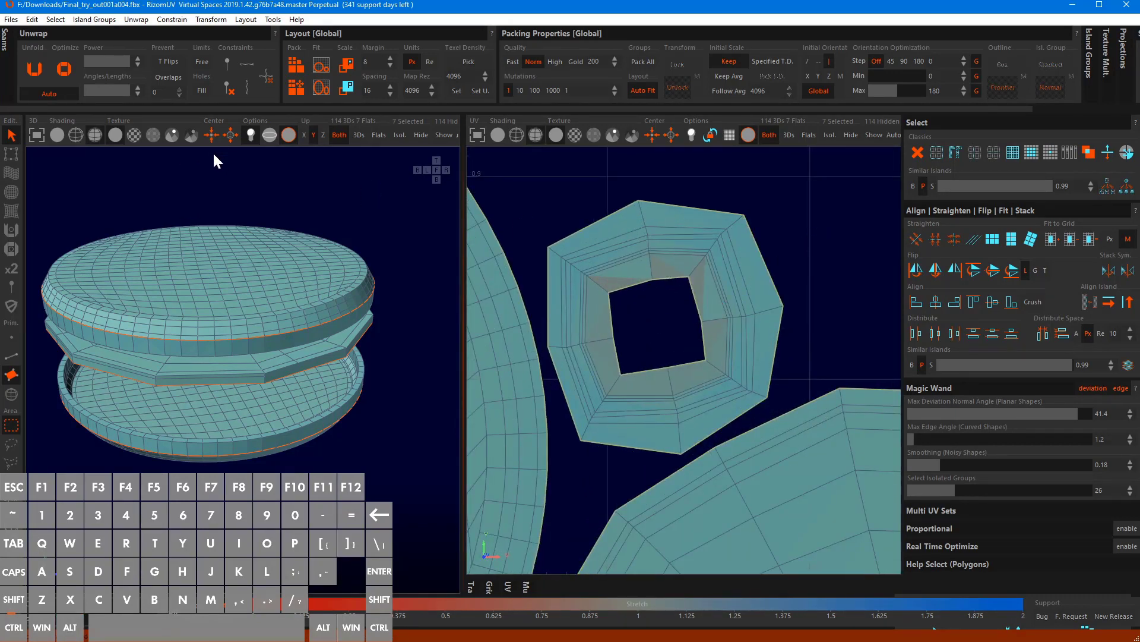
key("F4")
left_click(847, 232)
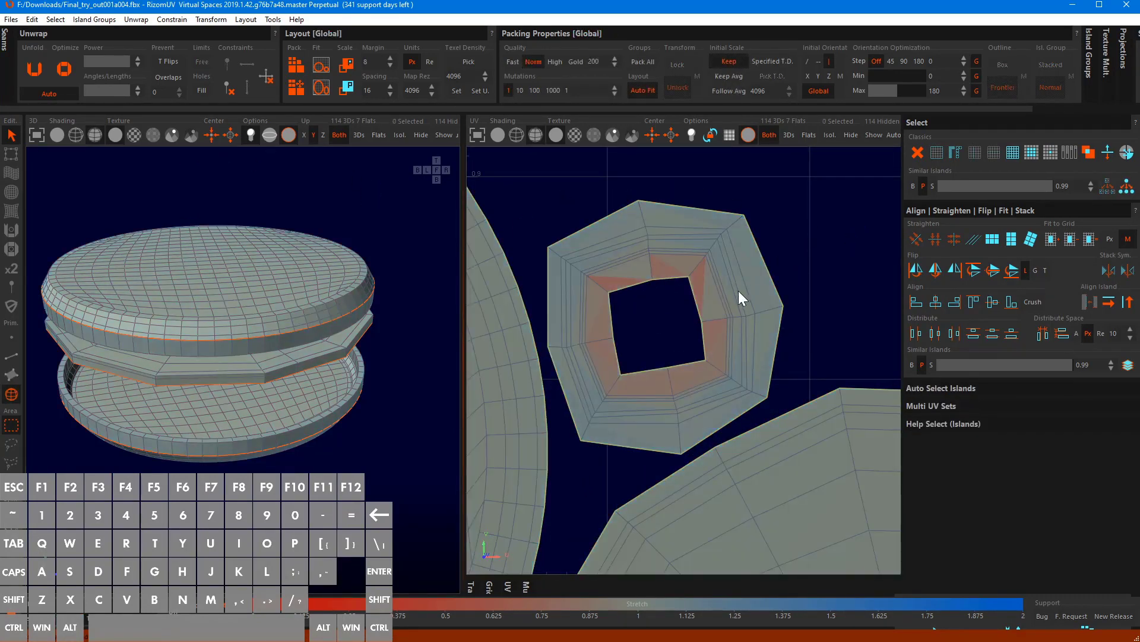
key("F2")
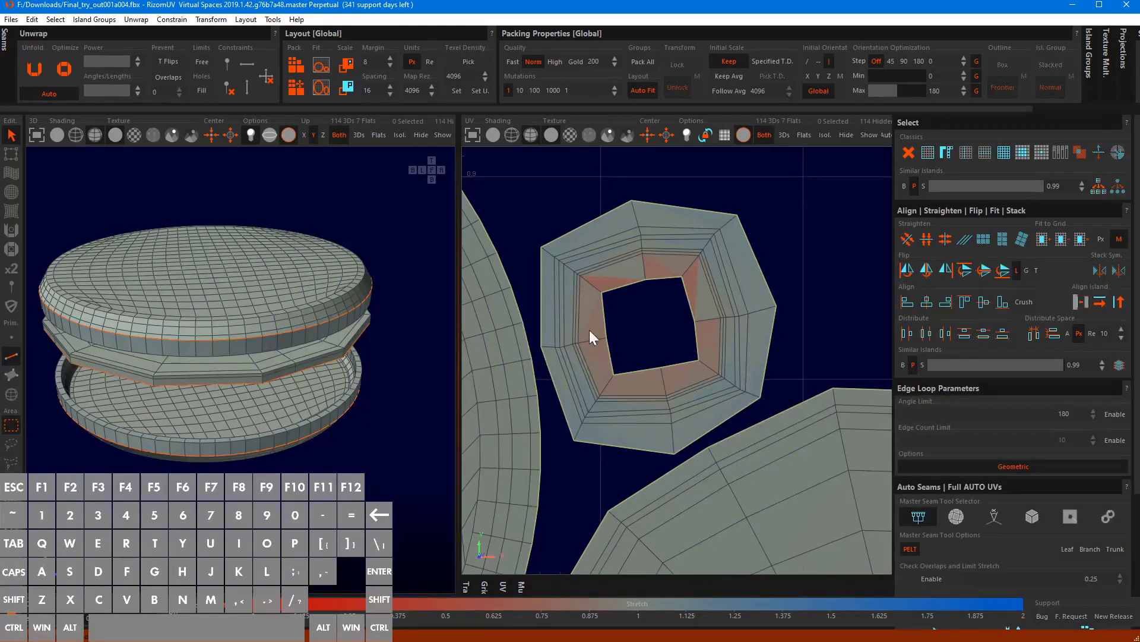
Hide the two upper layers covering the faceted disc with the square opening
left_click_drag(326, 333, 256, 350, "alt")
right_click_drag(255, 350, 295, 261, "alt")
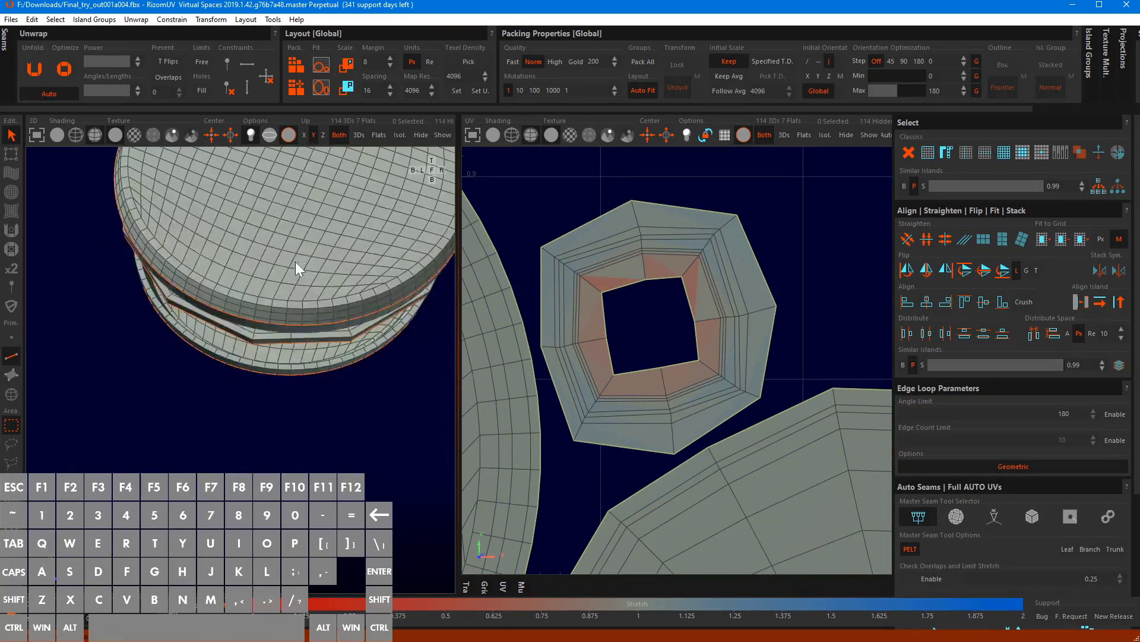
key("h")
key("h")
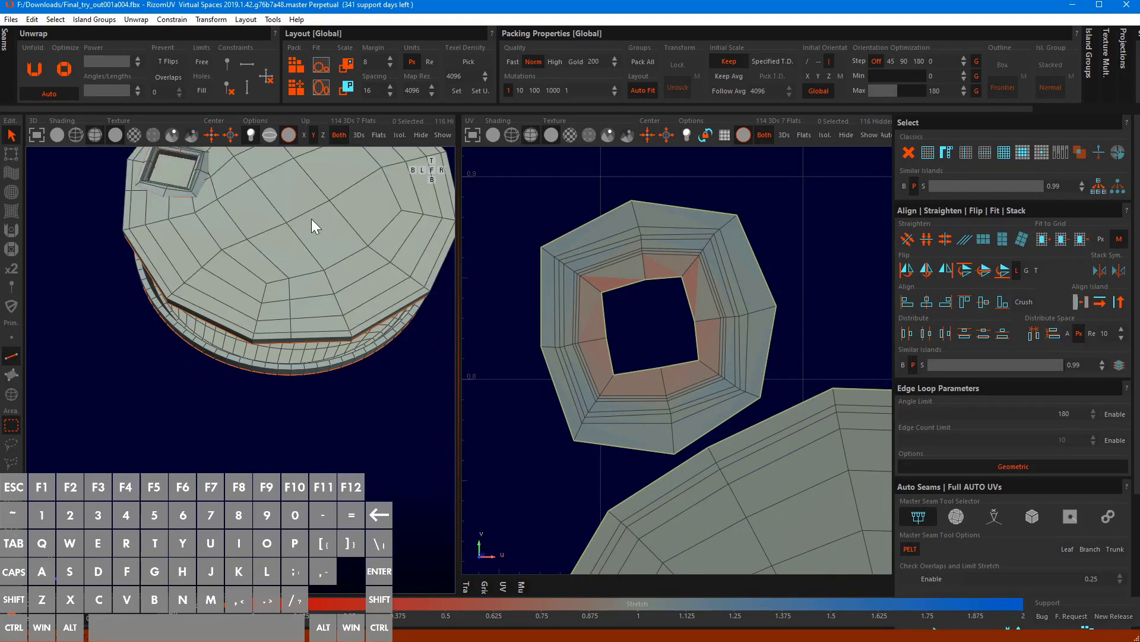
Hide the small pane inside the square opening of the faceted disc to expose the frame's inner walls
left_click_drag(276, 265, 297, 382, "alt")
scroll(276, 351, "up", 5)
scroll(248, 405, "up", 3)
left_click_drag(342, 436, 365, 514, "alt")
middle_click_drag(425, 375, 260, 377, "alt")
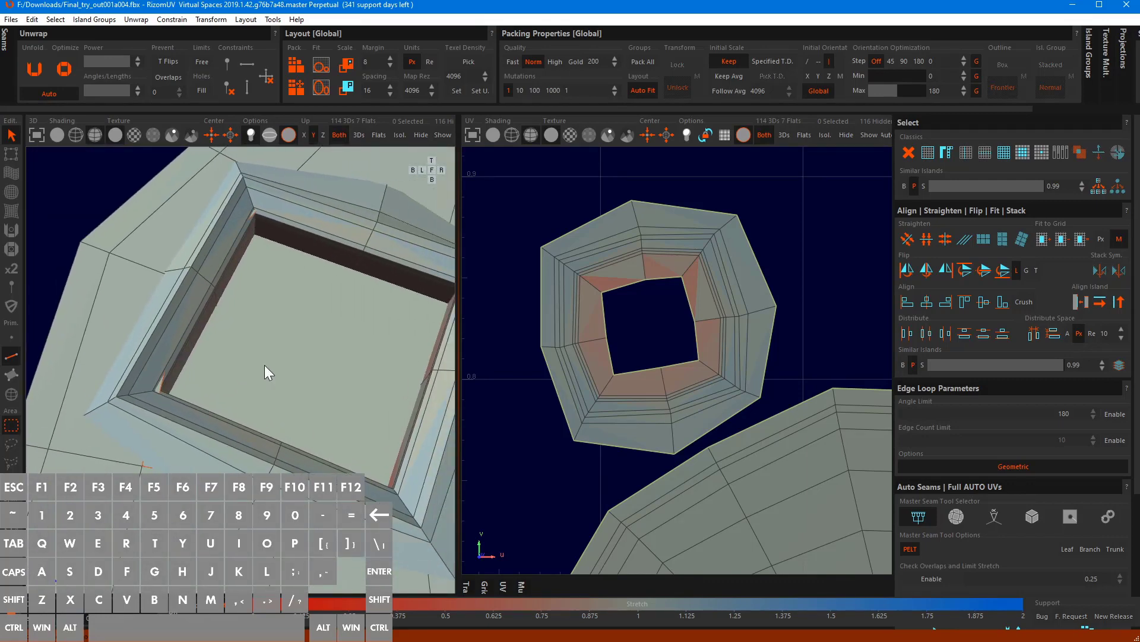
scroll(264, 365, "down", 1)
scroll(265, 364, "down", 4)
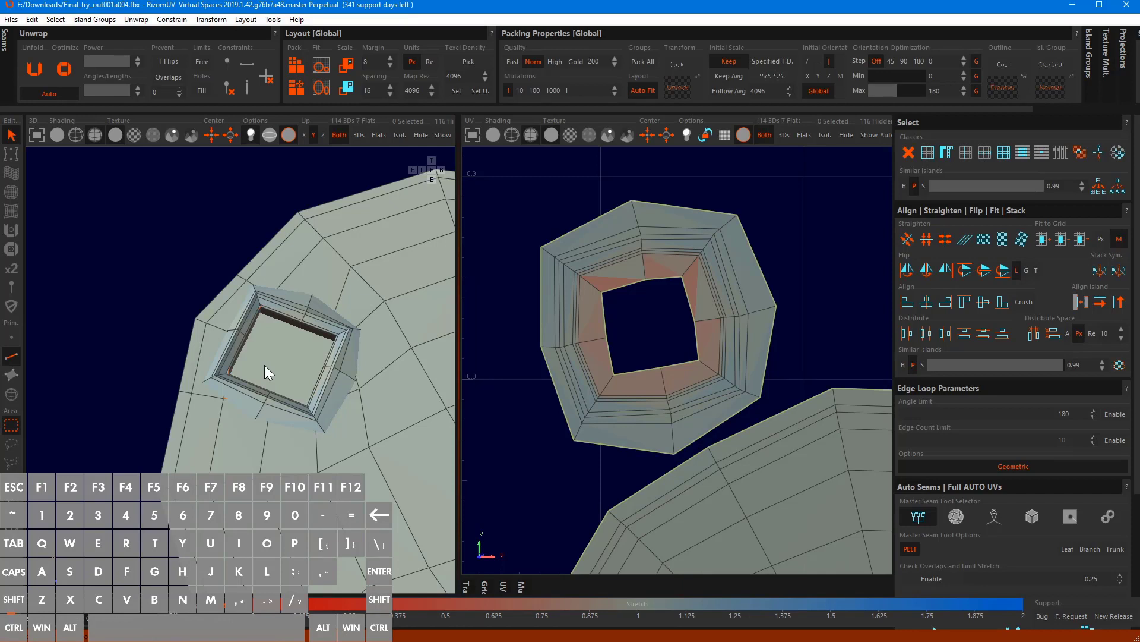
middle_click_drag(349, 379, 318, 333, "alt")
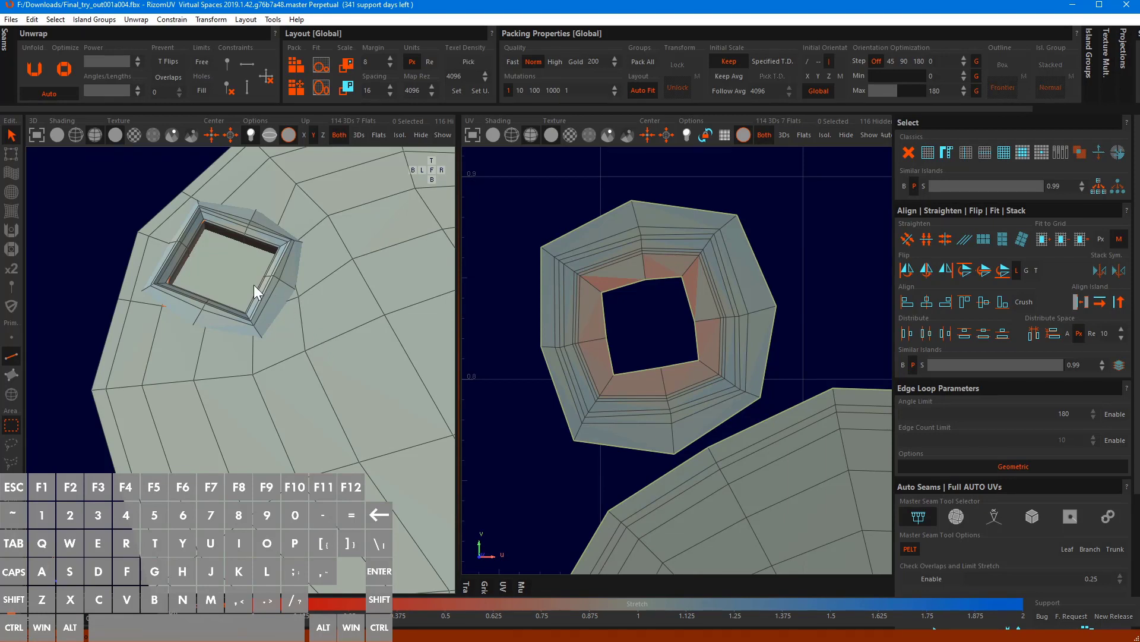
scroll(208, 263, "up", 3)
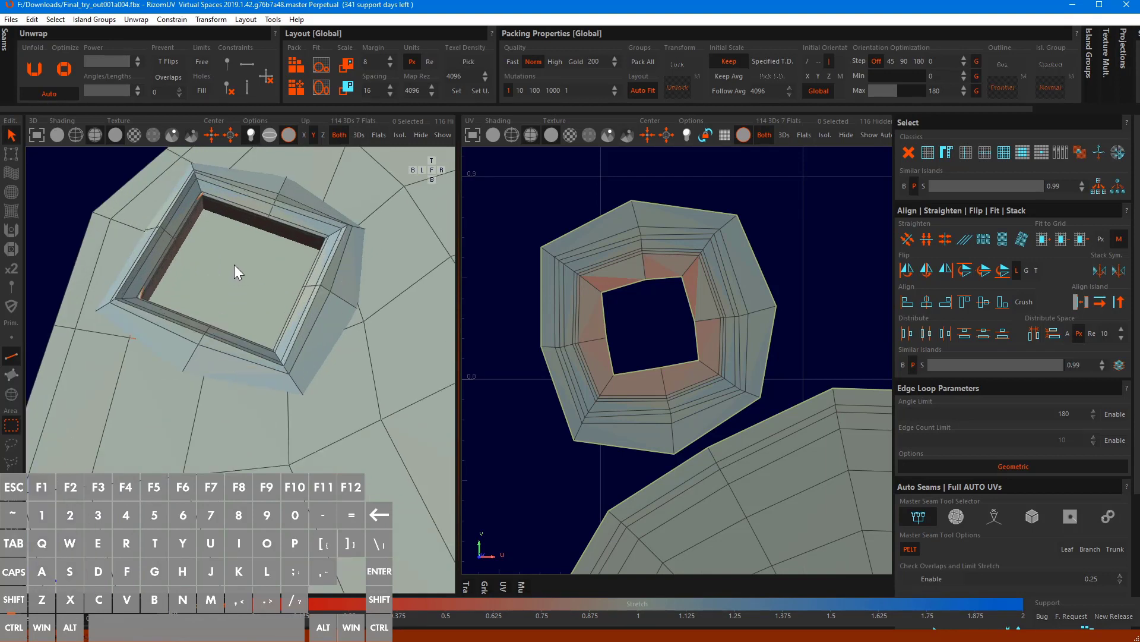
key("h")
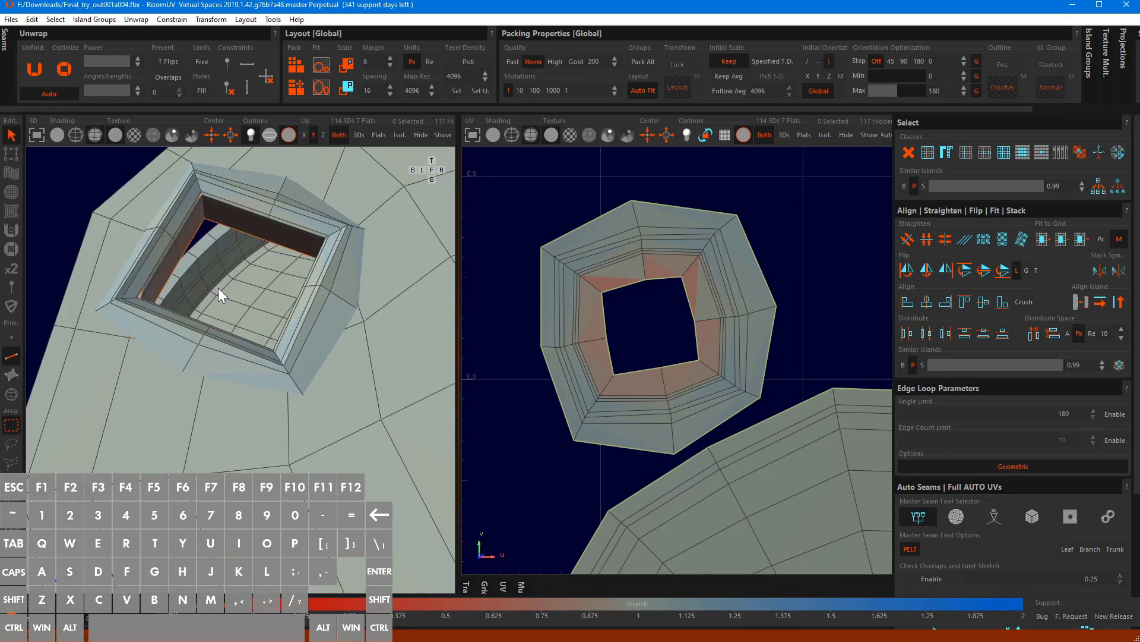
Turn off Geometric edge loop propagation and cut a seam across one side of the square opening's frame
left_click_drag(267, 279, 489, 203, "alt")
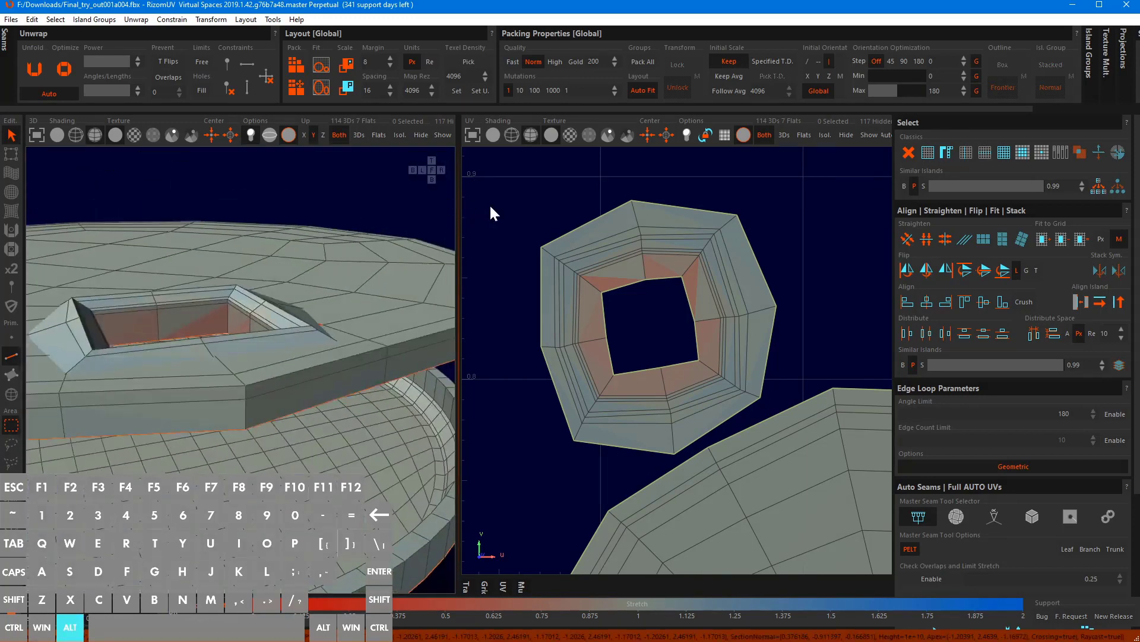
scroll(192, 303, "up", 2)
scroll(191, 305, "up", 2)
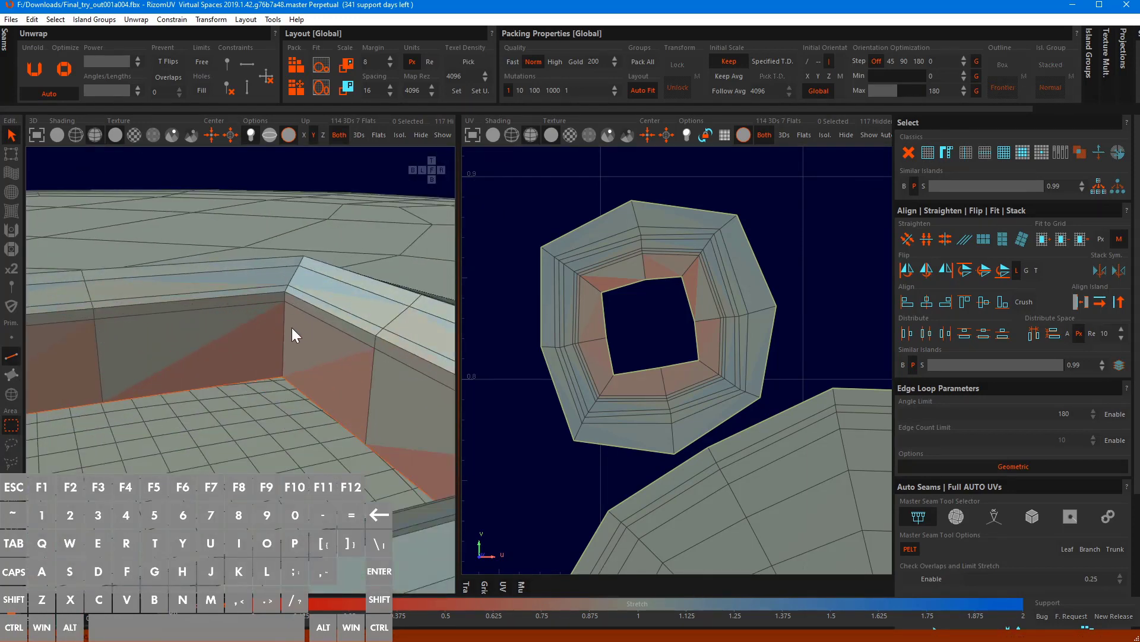
left_click_drag(265, 303, 110, 379, "alt")
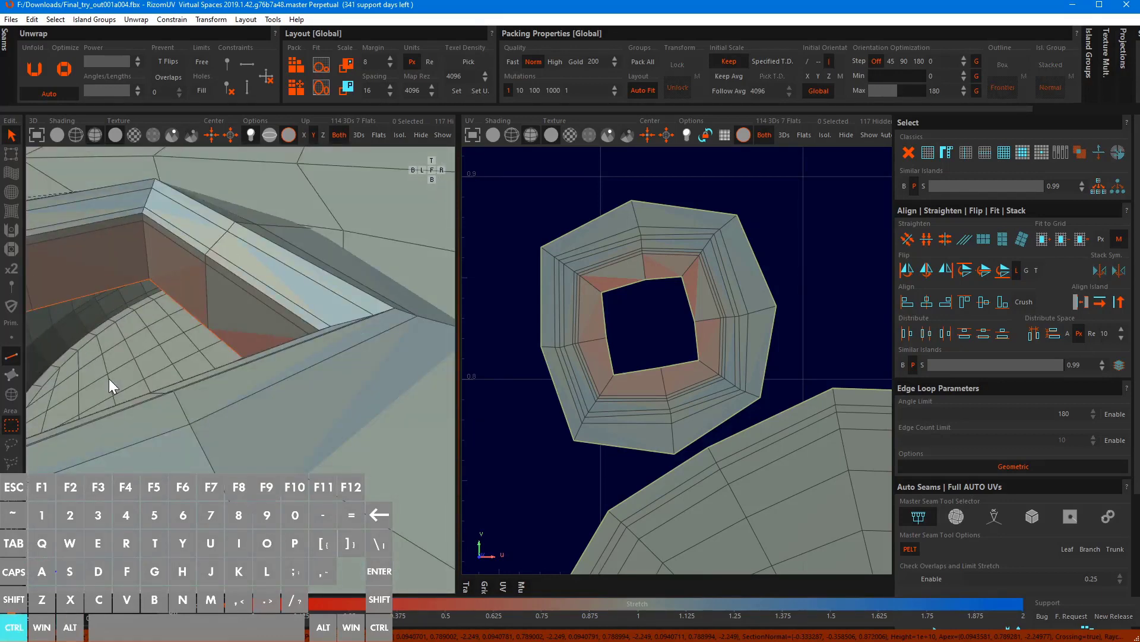
scroll(109, 378, "down", 5, "ctrl")
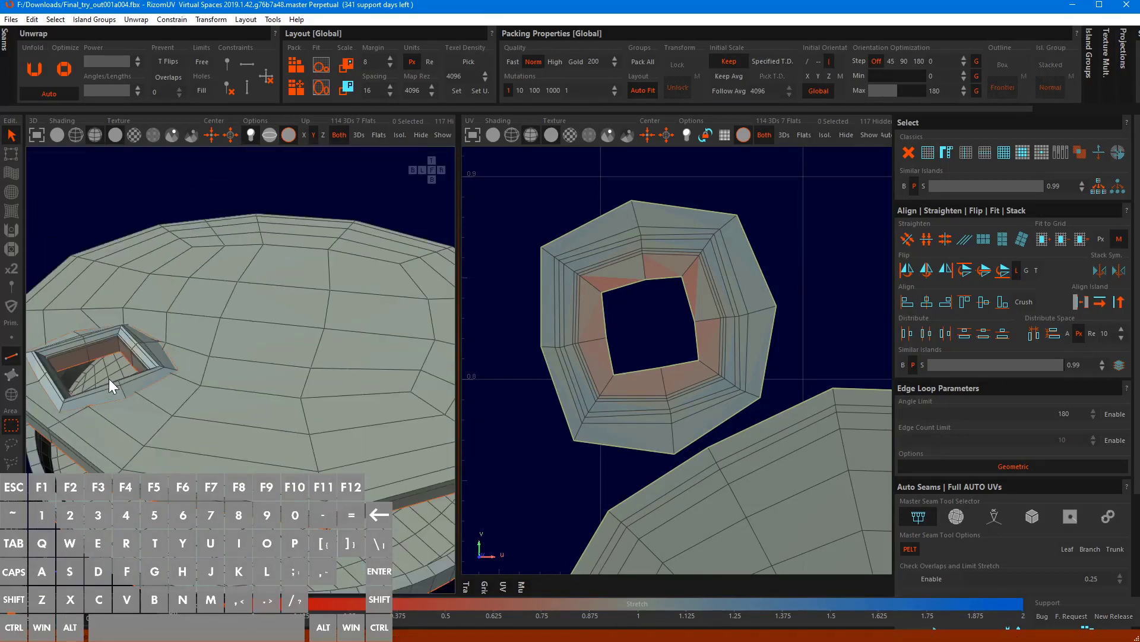
double_click(134, 355)
scroll(138, 349, "up", 3)
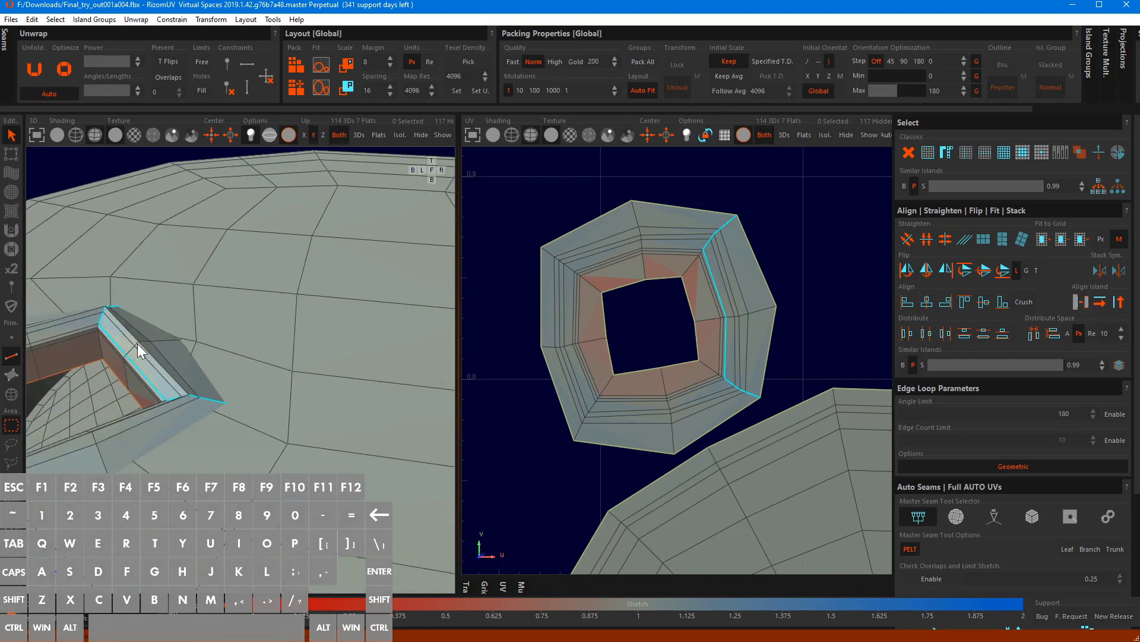
left_click(946, 464)
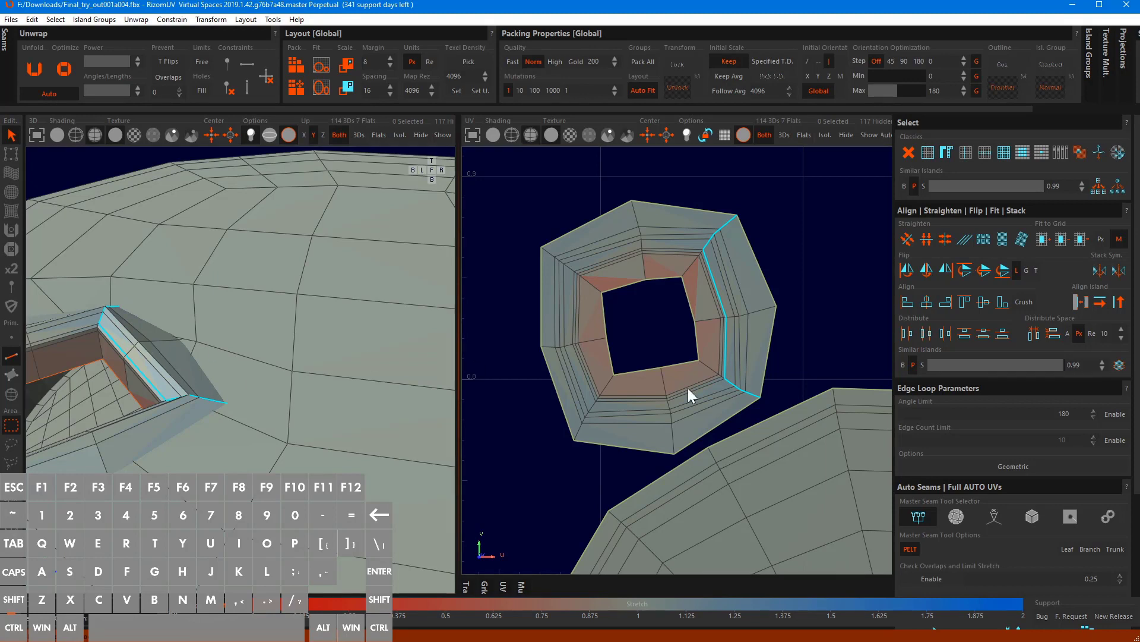
double_click(171, 340)
key("c")
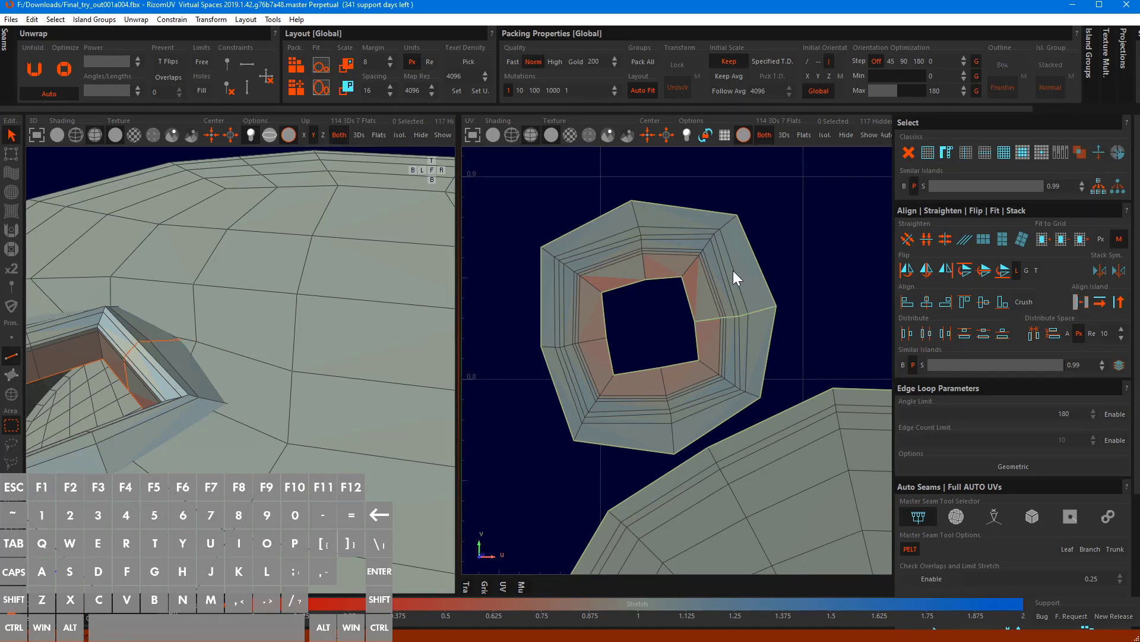
Unfold and optimize the square opening's frame island along its new seam
key("u")
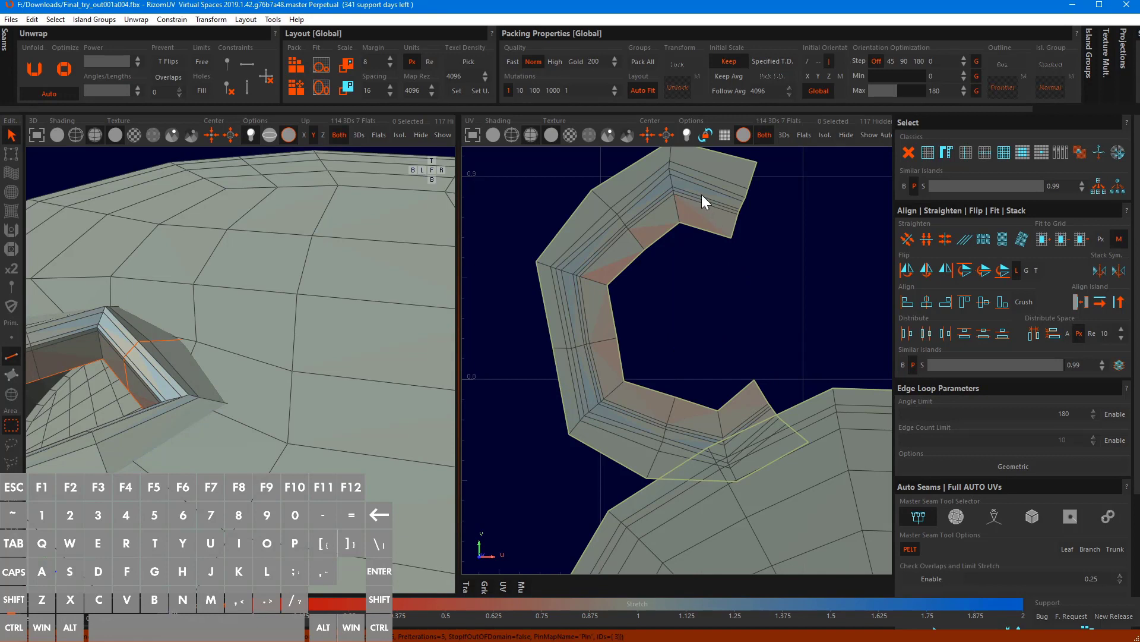
key("o")
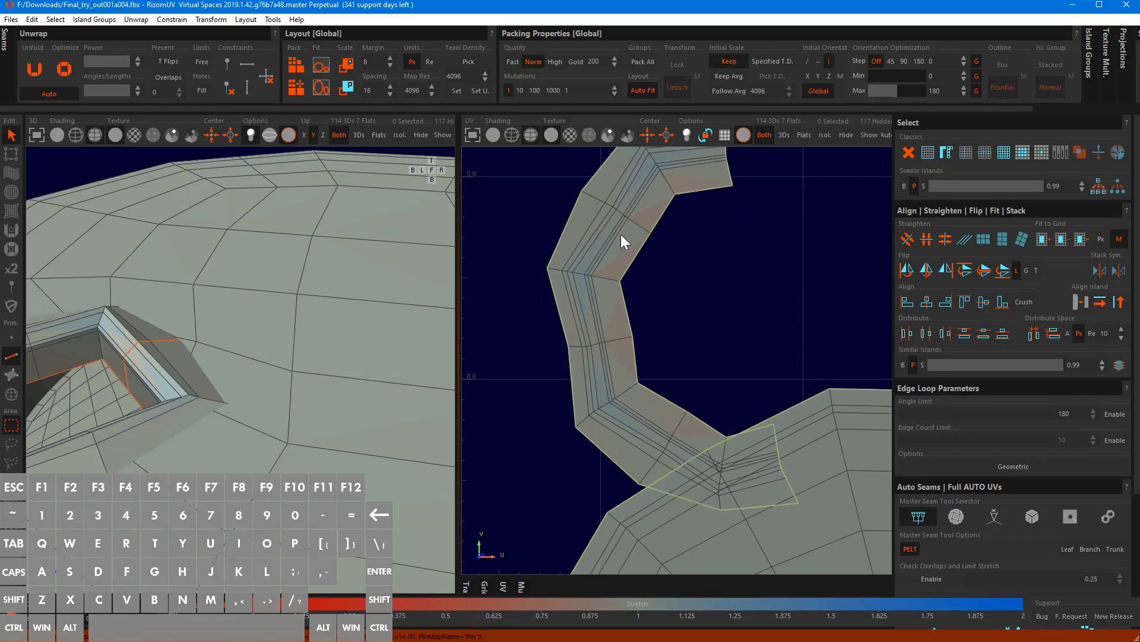
scroll(621, 235, "down", 3)
scroll(620, 254, "up", 4)
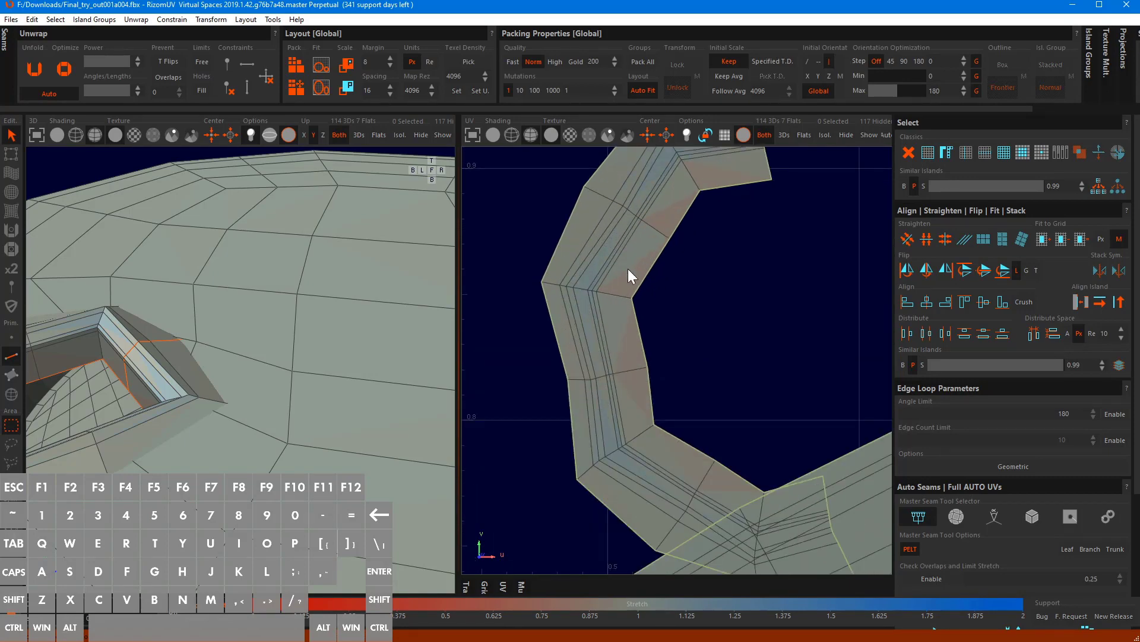
Compare the unfolded frame strip with the faceted disc, checking stretch, overlap and relative size in the UV layout
scroll(181, 361, "down", 5)
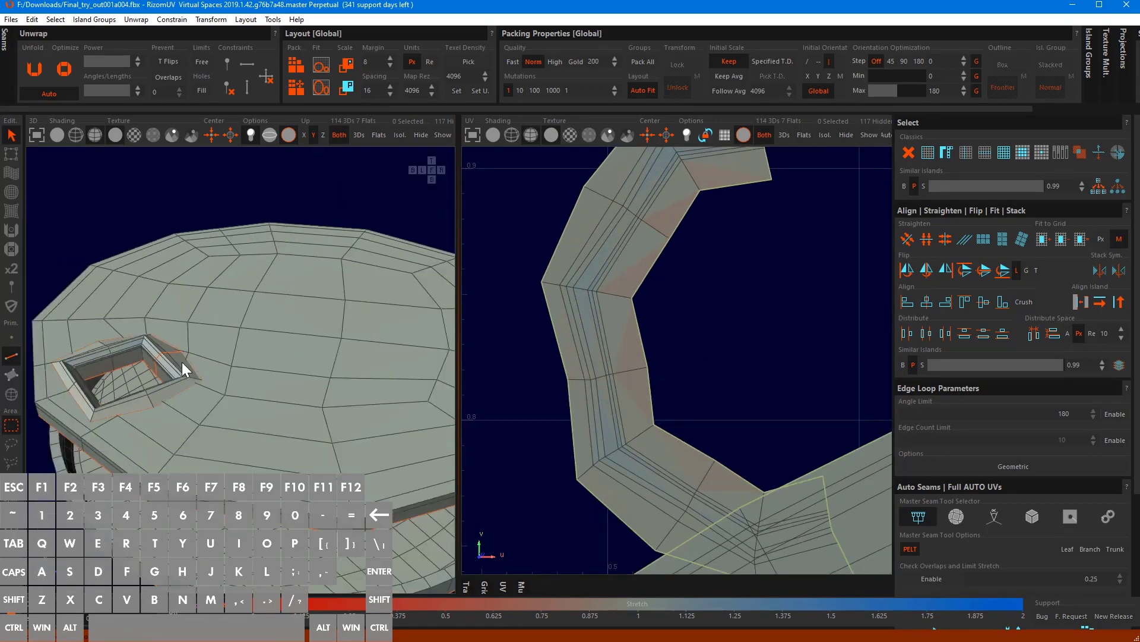
scroll(615, 340, "up", 4)
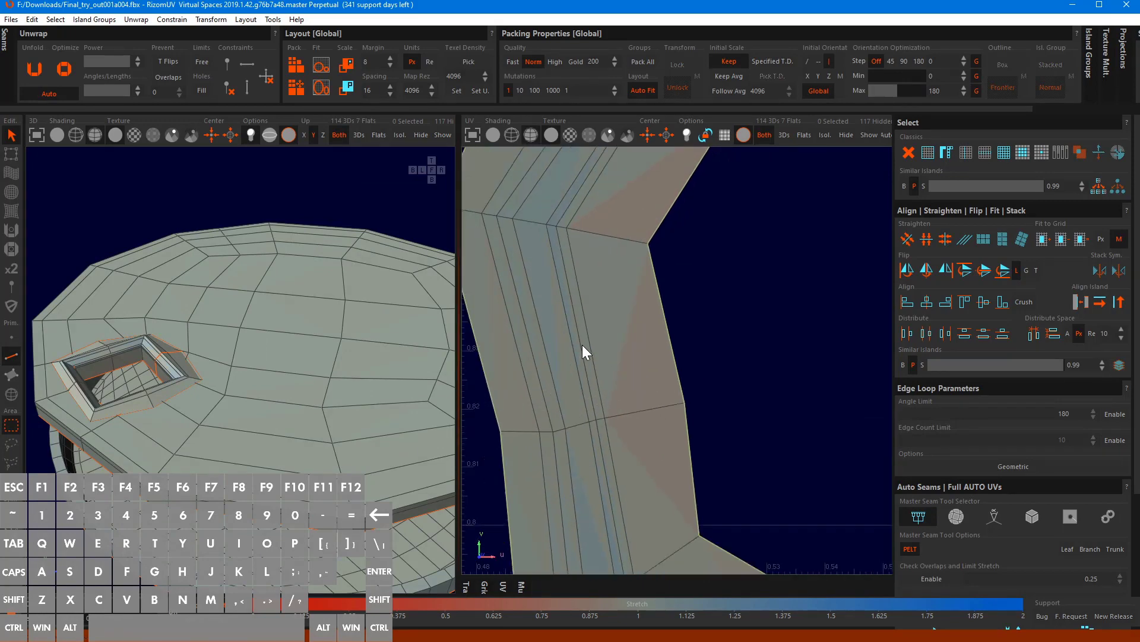
scroll(582, 345, "down", 5)
scroll(583, 345, "down", 8)
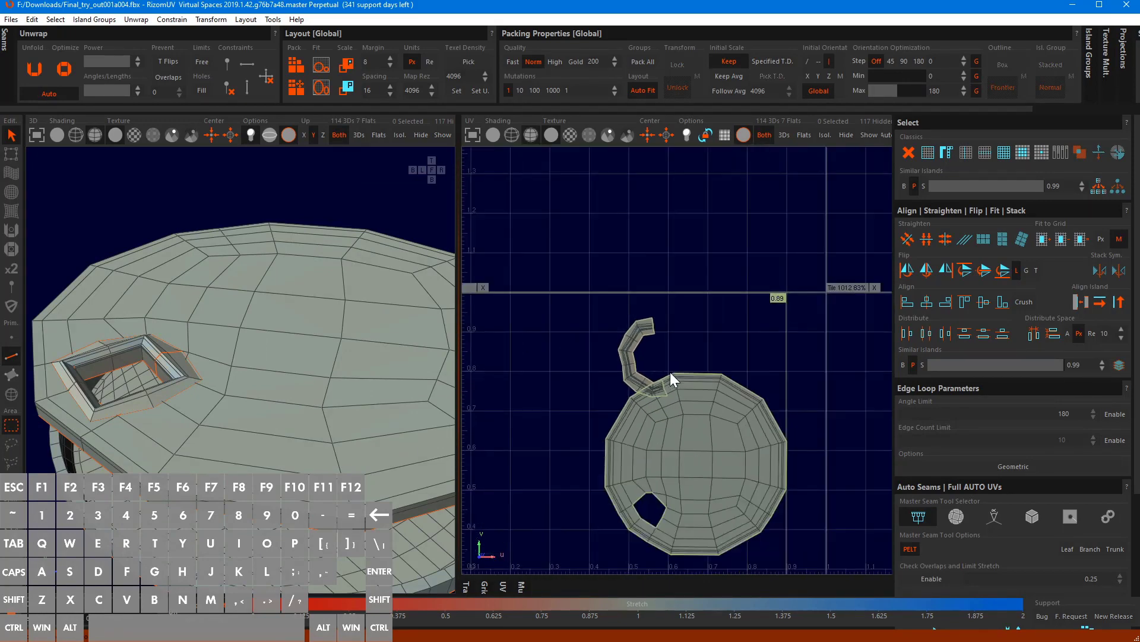
scroll(676, 384, "down", 2)
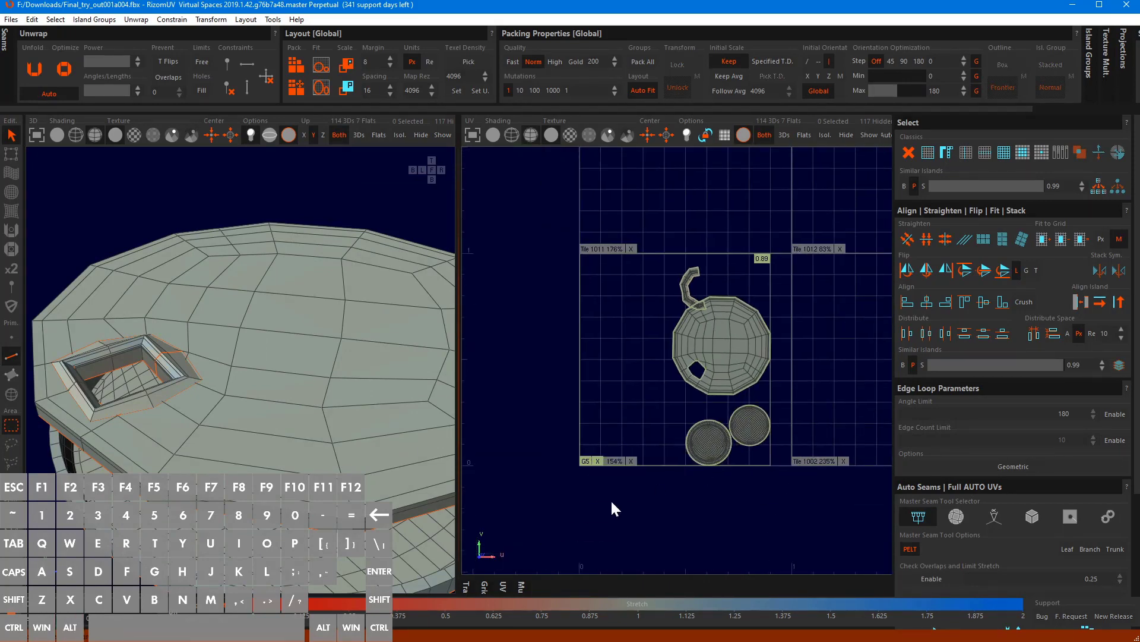
scroll(693, 342, "up", 2)
scroll(694, 351, "up", 2)
scroll(696, 358, "down", 4)
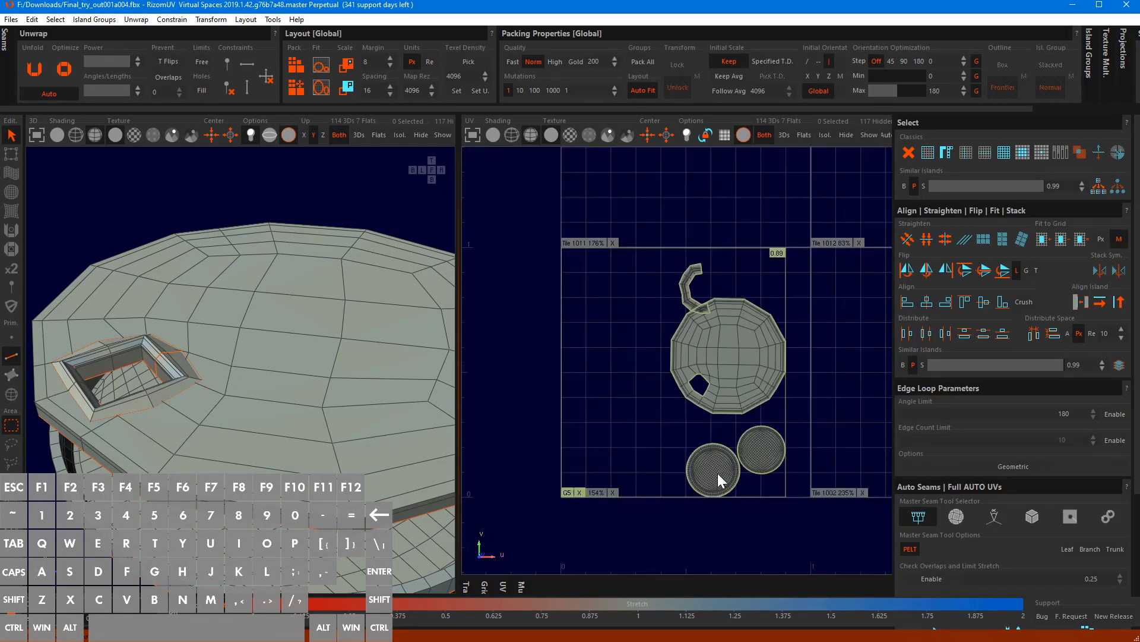
scroll(717, 473, "up", 5)
right_click_drag(614, 507, 599, 468, "alt")
middle_click_drag(657, 332, 570, 564, "alt")
scroll(583, 369, "up", 4)
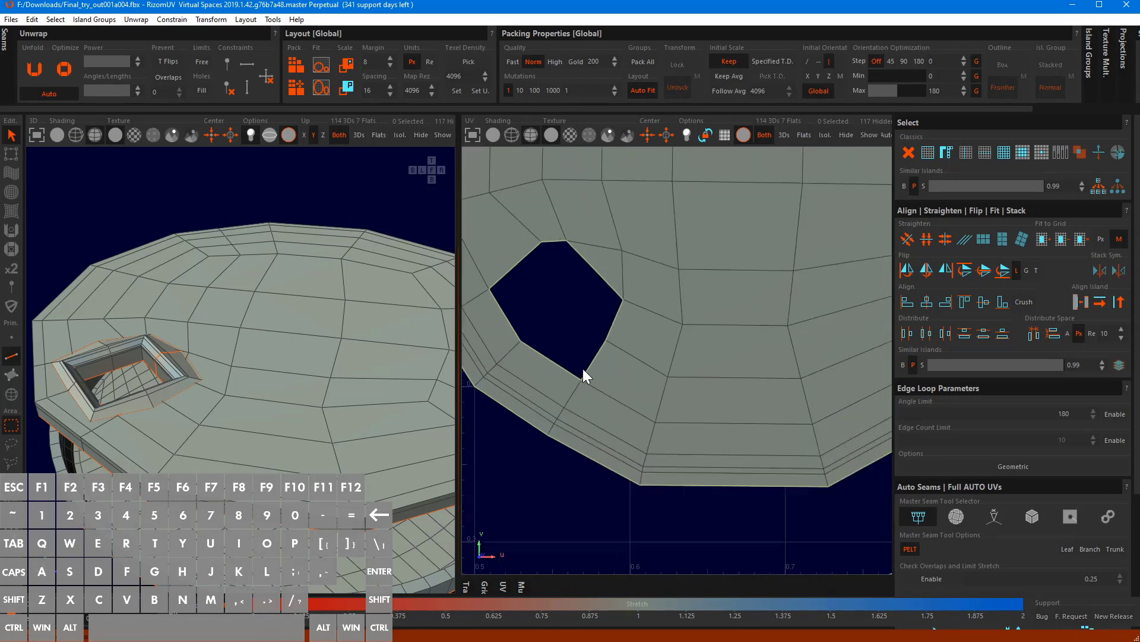
scroll(587, 374, "down", 8)
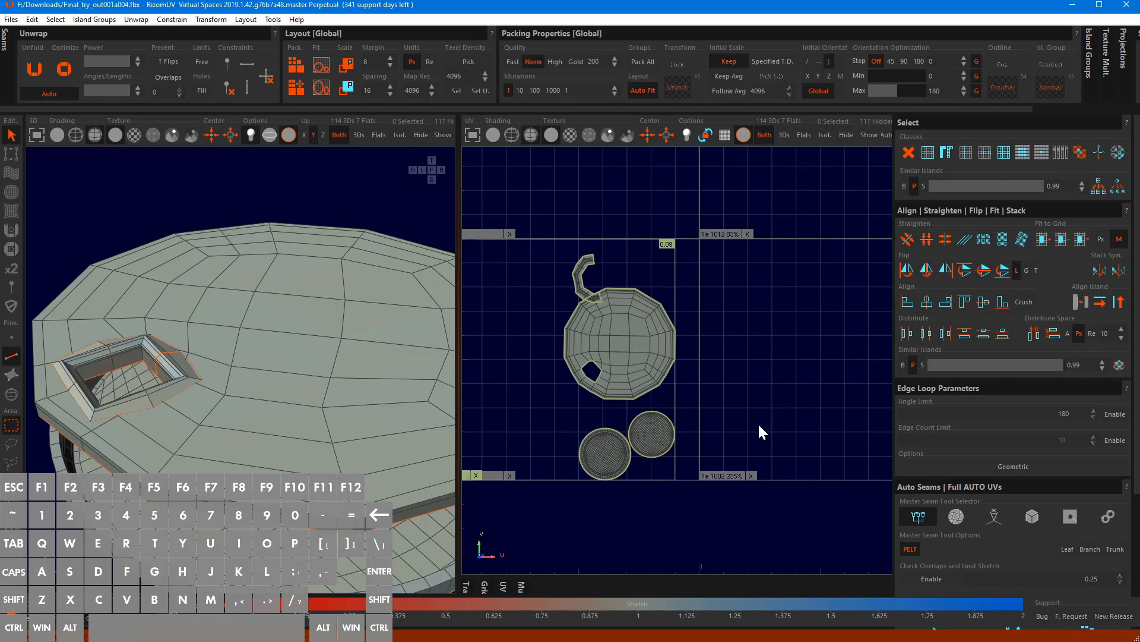
Try packing the four visible watch-face islands: the faceted disc, the frame strip and the two small discs
key("o")
left_click(622, 342)
key("p")
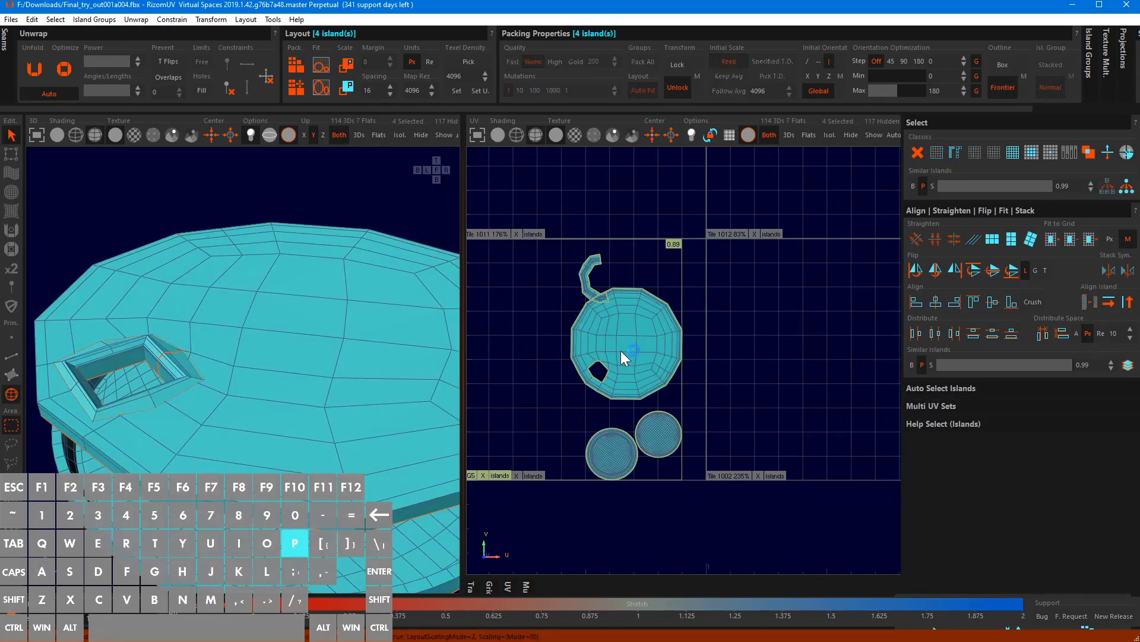
middle_click_drag(634, 405, 696, 396, "alt")
scroll(629, 449, "up", 10)
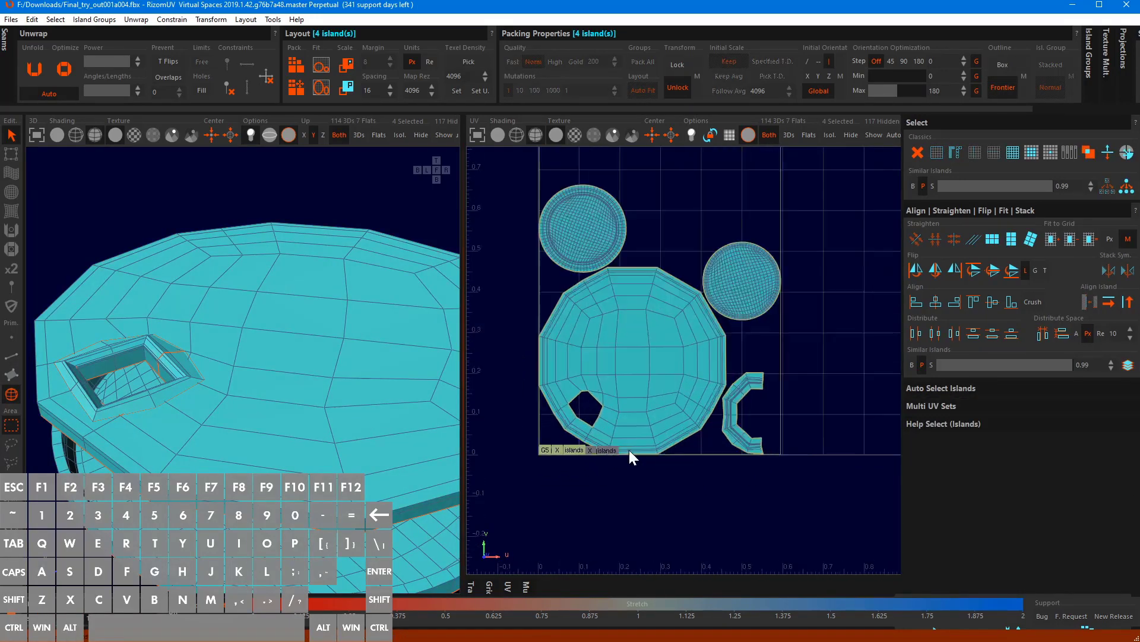
middle_click_drag(521, 416, 714, 387, "alt")
scroll(689, 395, "up", 5)
scroll(689, 395, "down", 6)
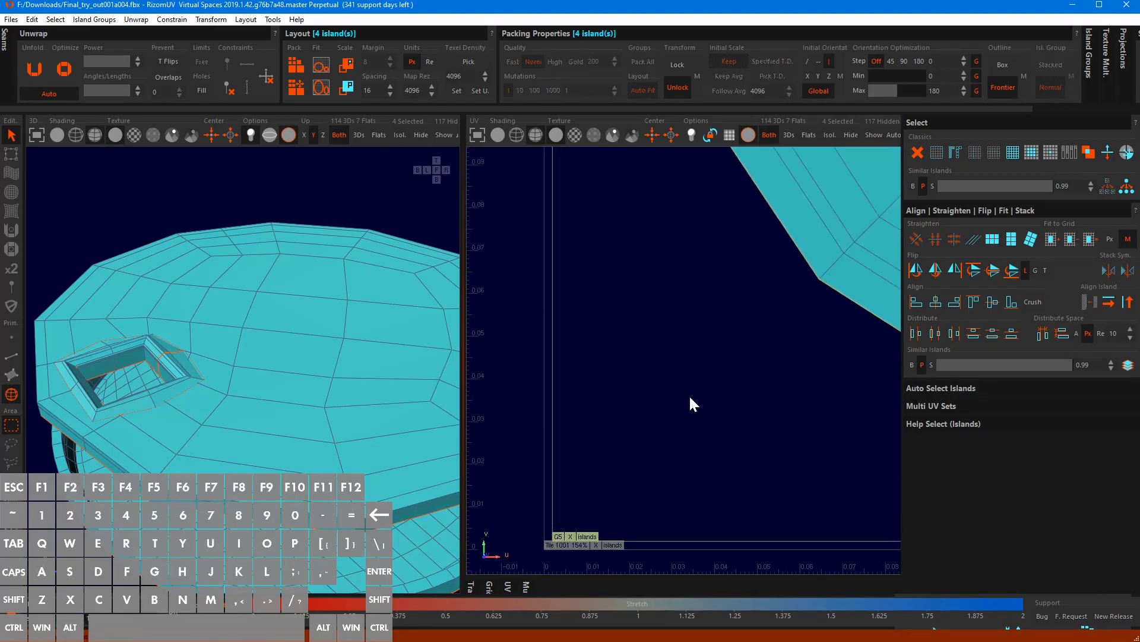
scroll(785, 328, "down", 2)
middle_click_drag(784, 327, 731, 337, "alt")
key("ctrl+z")
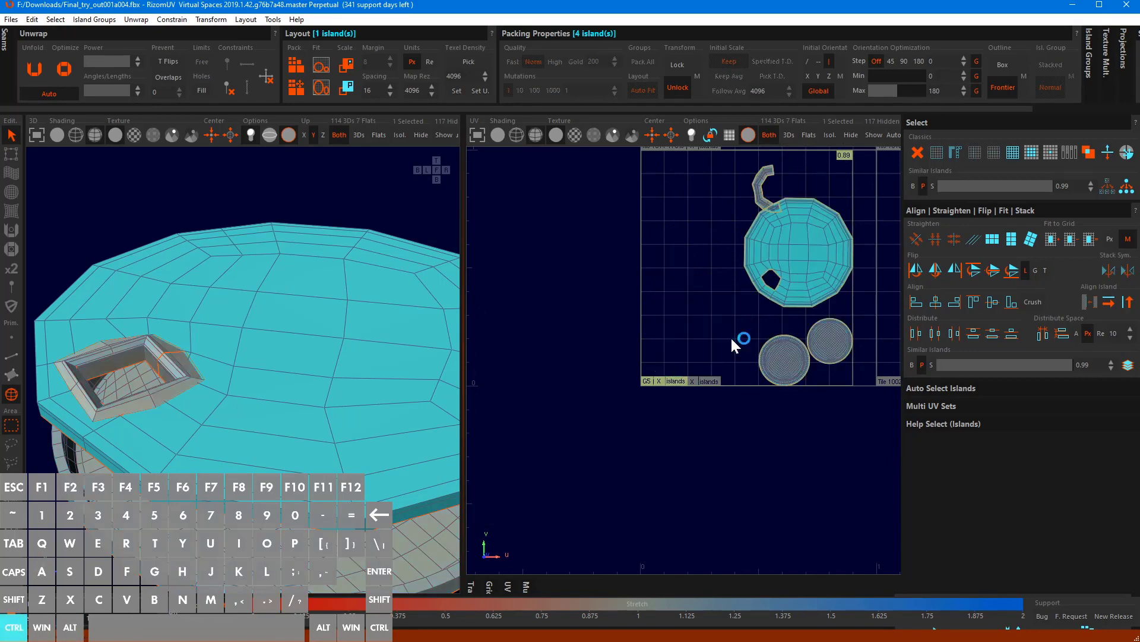
Unhide all islands, select the whole watch-face group and isolate it from the overlapping groups
double_click(795, 268)
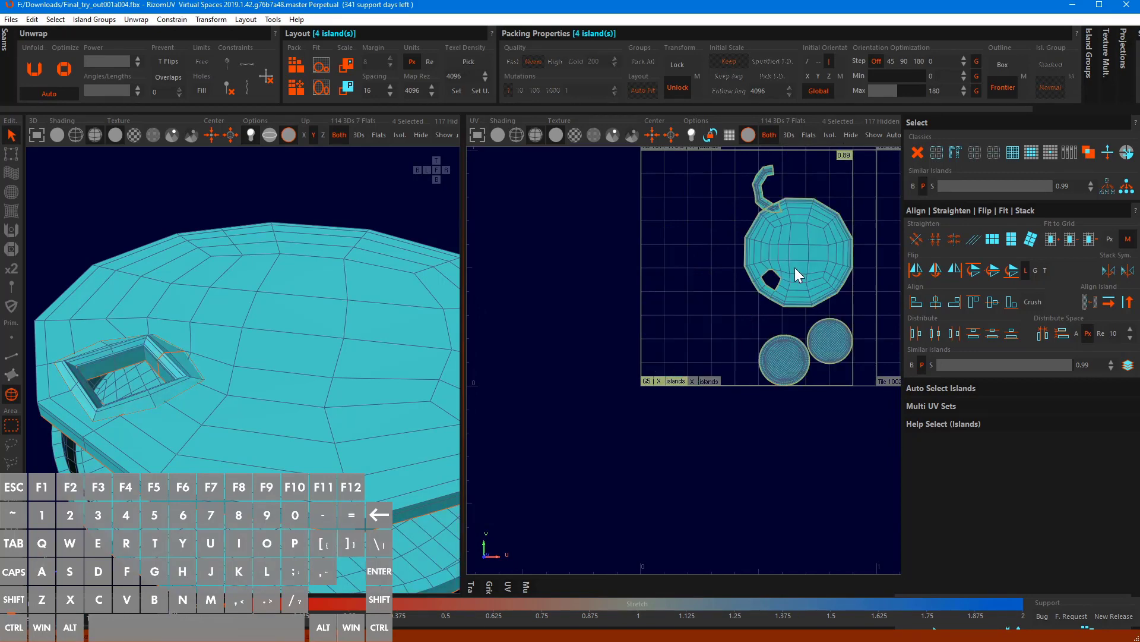
key("y")
double_click(813, 256)
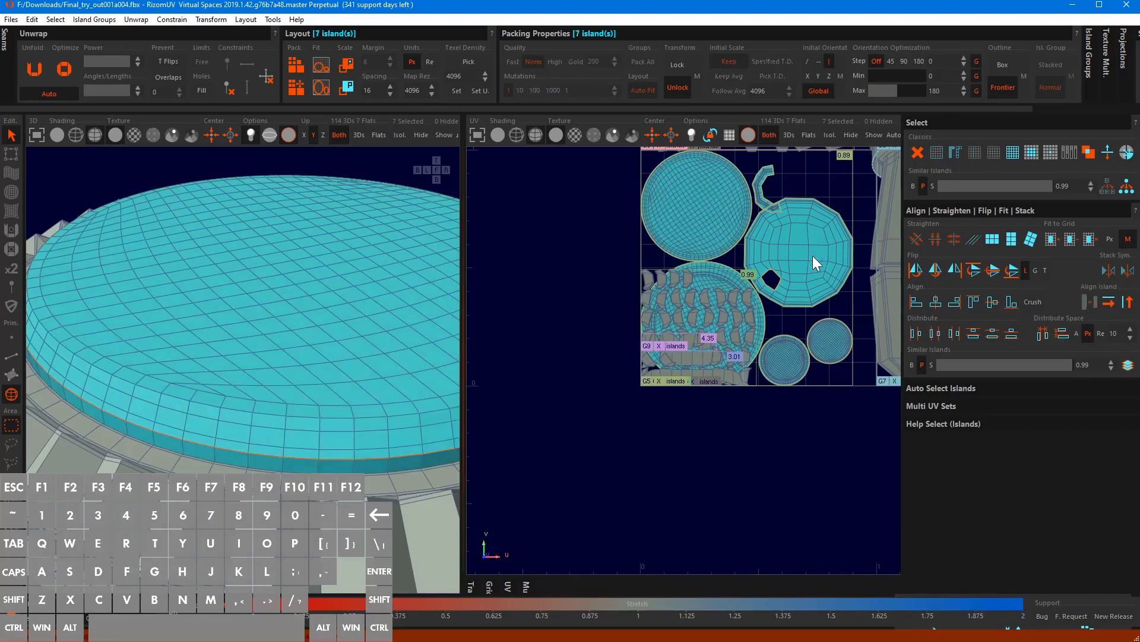
scroll(813, 256, "up", 3)
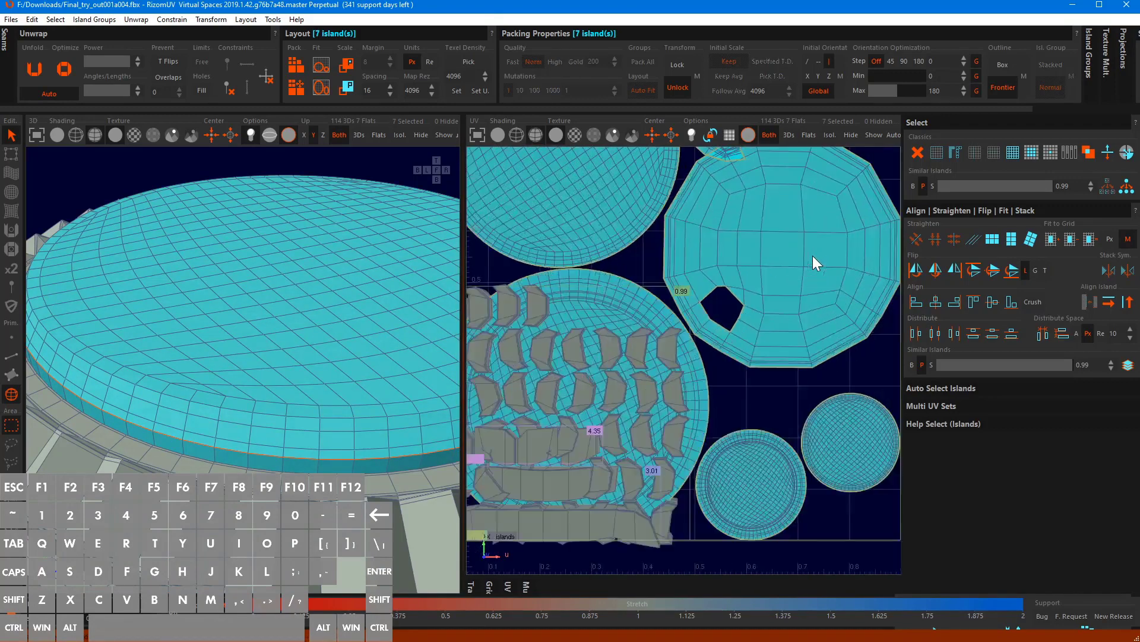
middle_click_drag(764, 292, 778, 218, "alt")
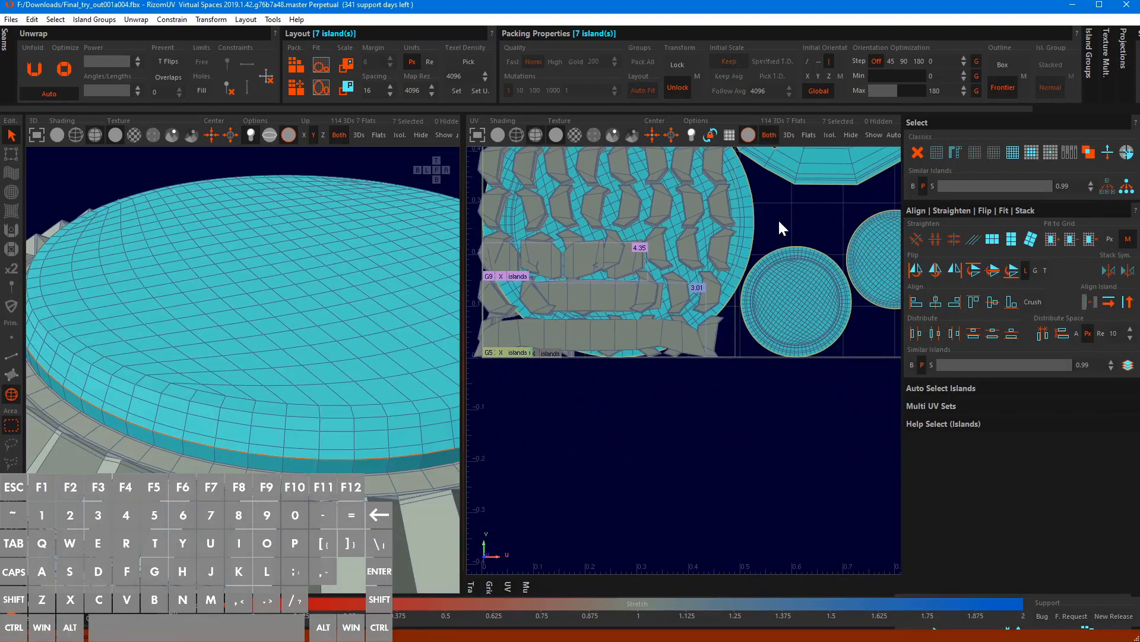
key("i")
scroll(748, 228, "down", 5)
scroll(669, 330, "up", 5)
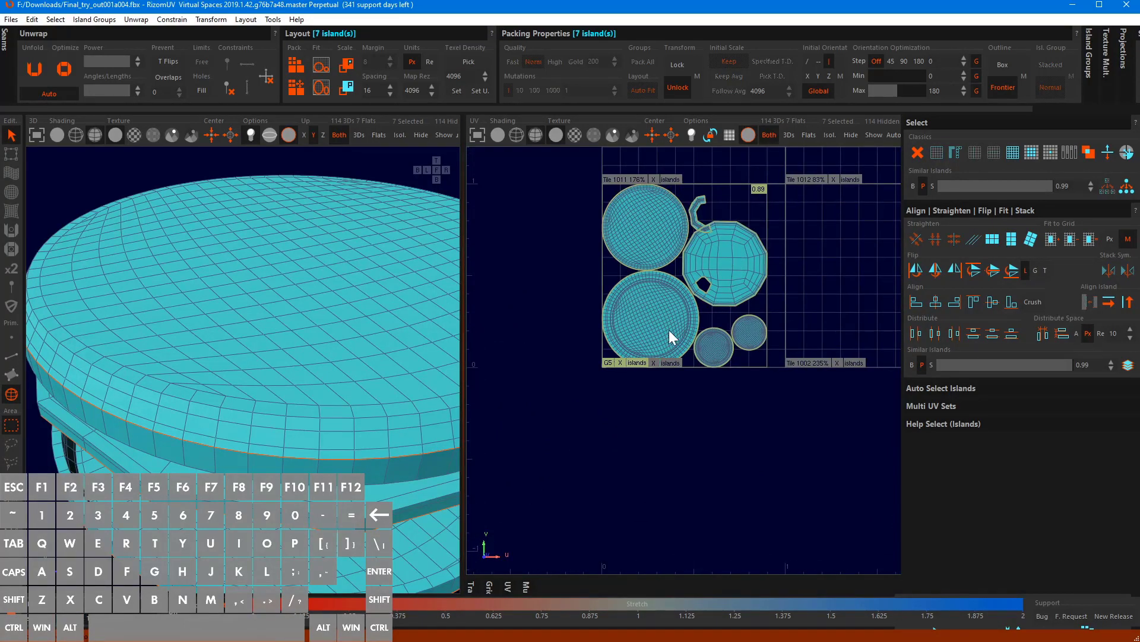
scroll(591, 372, "down", 2)
scroll(569, 391, "up", 5)
scroll(695, 302, "down", 6)
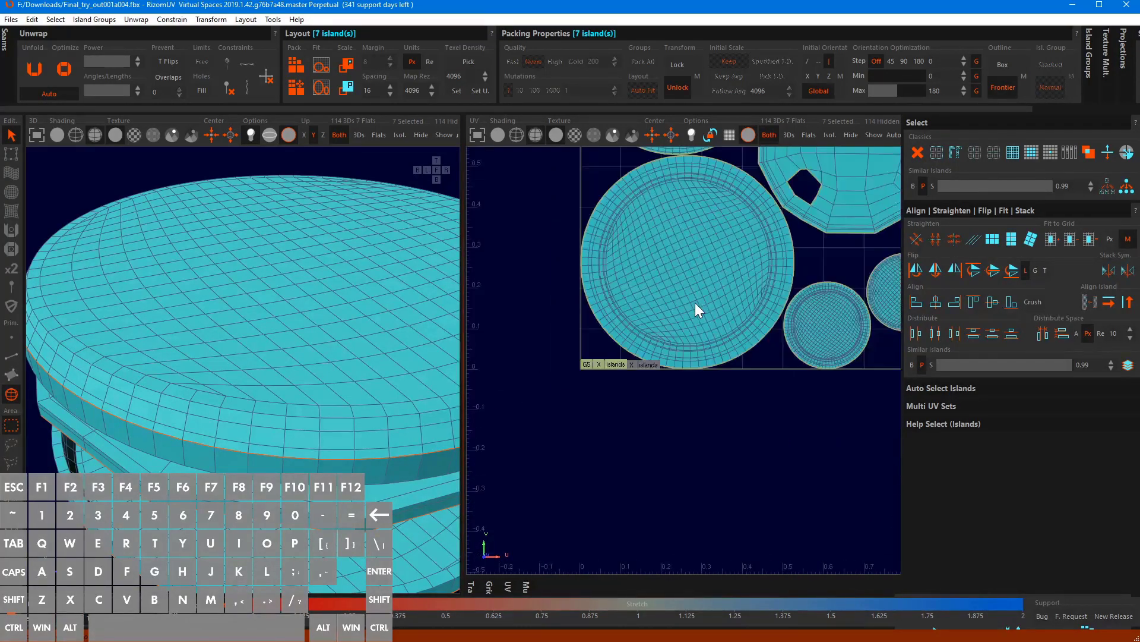
middle_click_drag(716, 284, 675, 323, "alt")
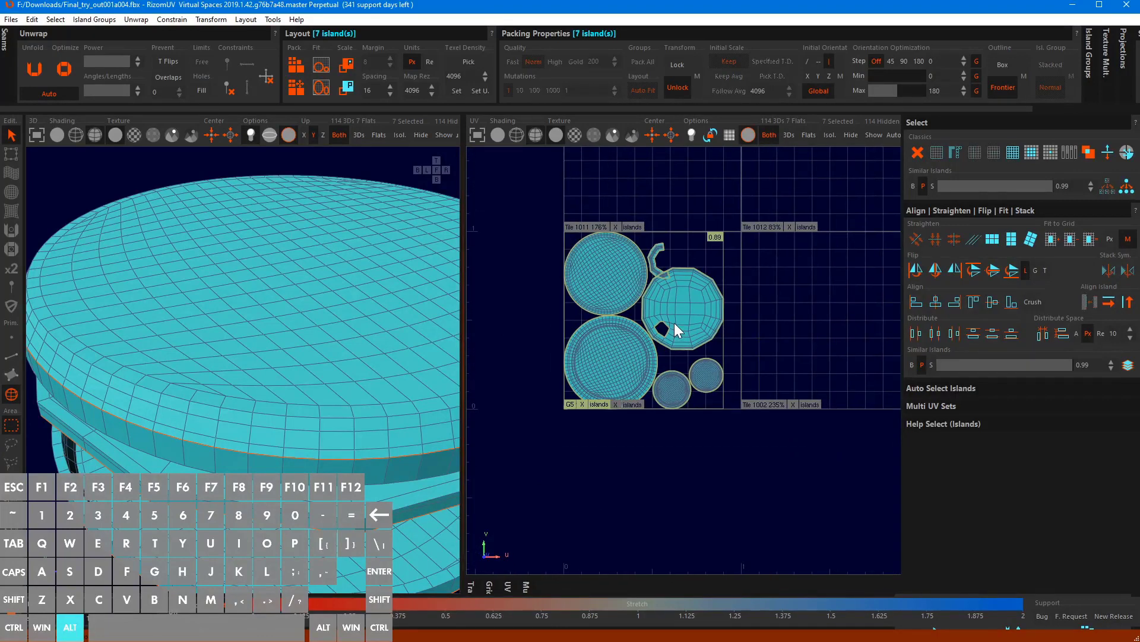
scroll(657, 377, "up", 4)
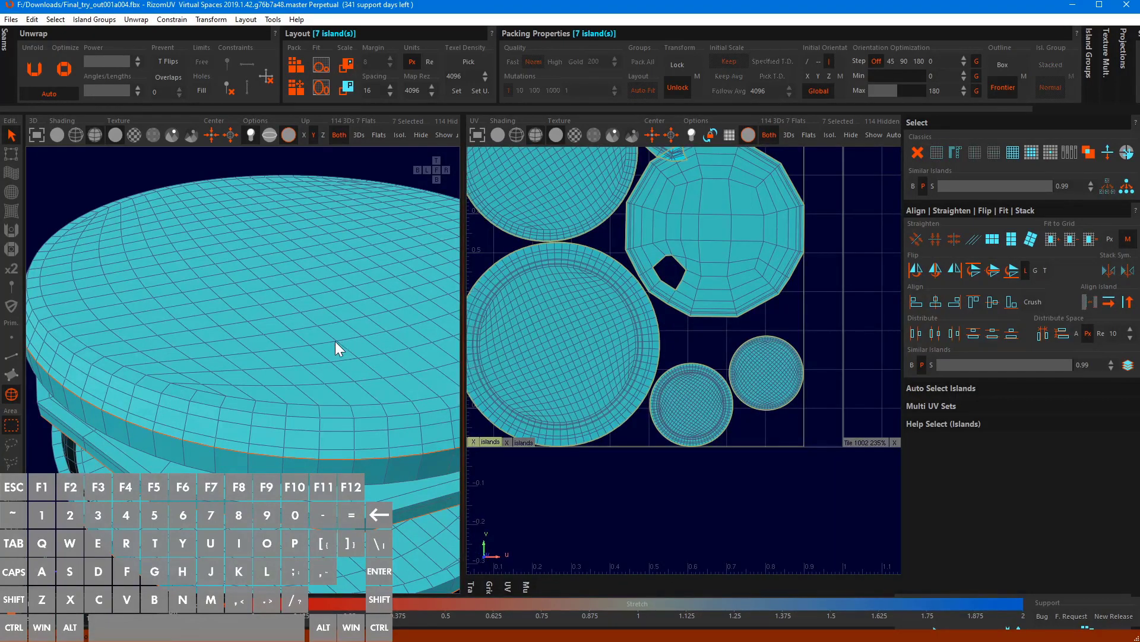
Undo the recent hiding, isolation and group selection, unhide the whole watch model and clear the selection
key("h")
key("ctrl+z")
key("ctrl+z")
key("ctrl+z")
key("ctrl+z")
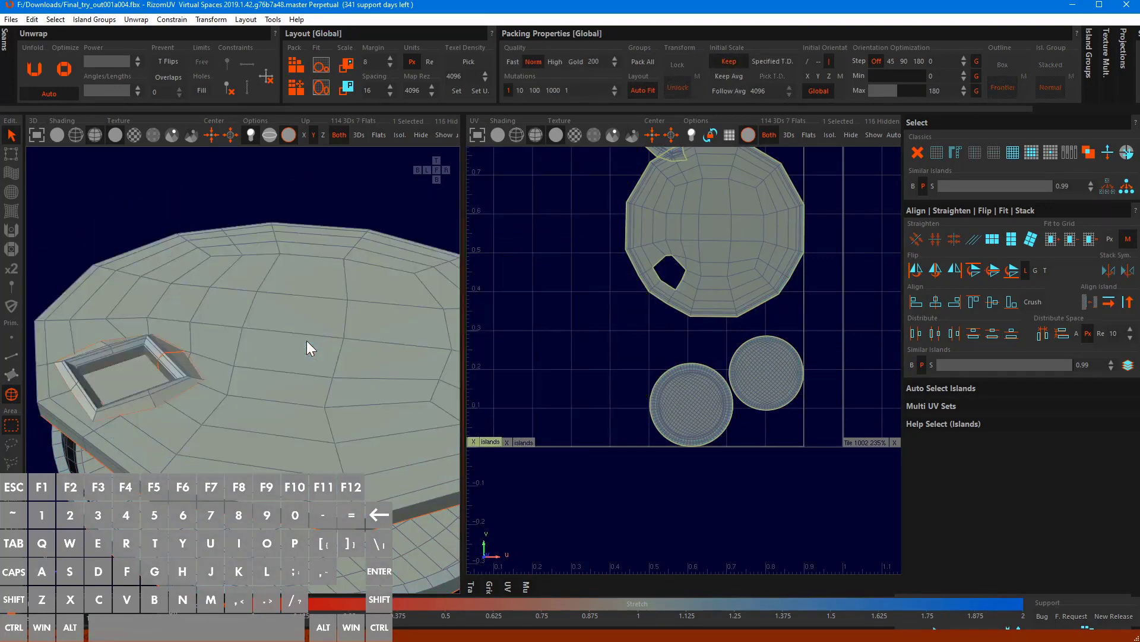
key("ctrl+y")
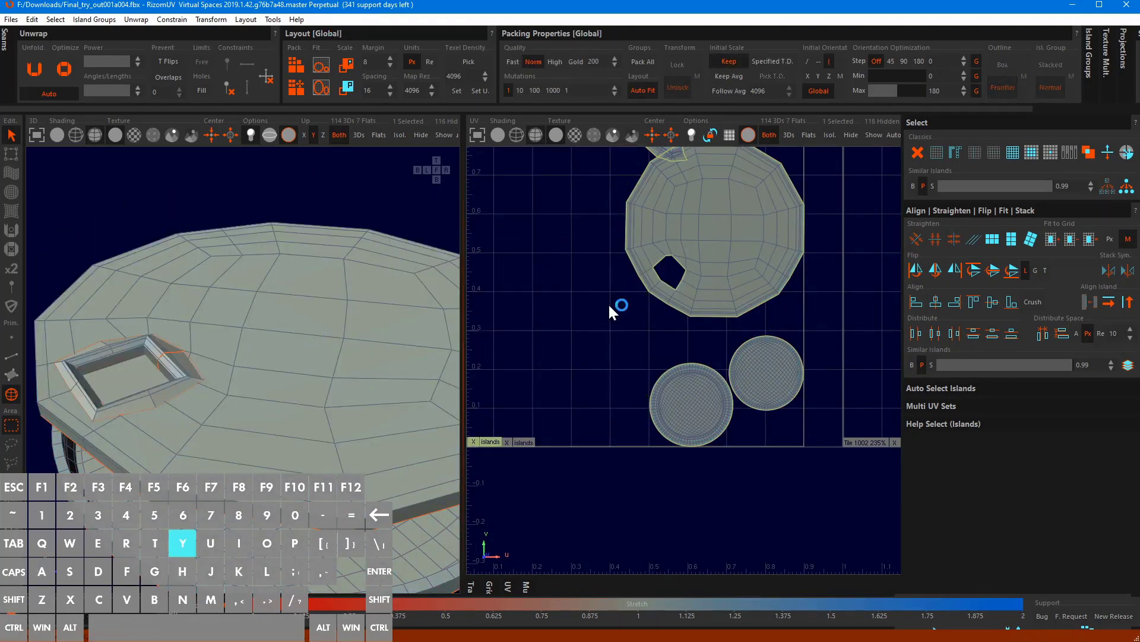
scroll(691, 388, "down", 4)
middle_click_drag(685, 444, 637, 458, "alt")
scroll(223, 393, "down", 3)
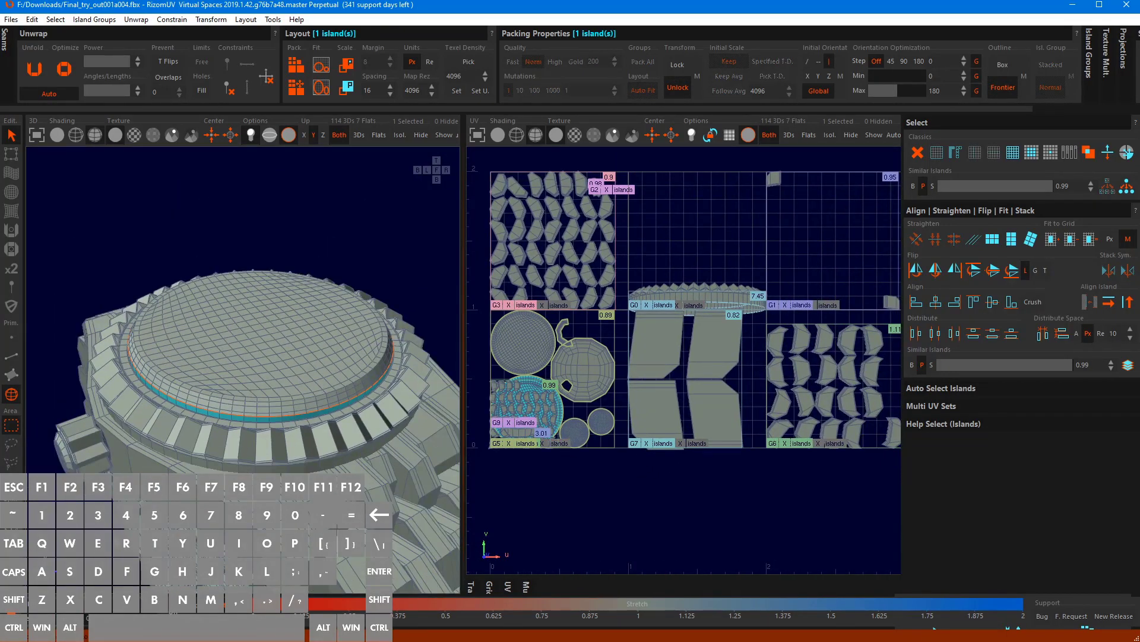
left_click(221, 233)
Examine the notched bezel ring and the seam between it and the watch glass from several angles
left_click_drag(221, 233, 327, 374, "alt")
scroll(333, 328, "up", 4)
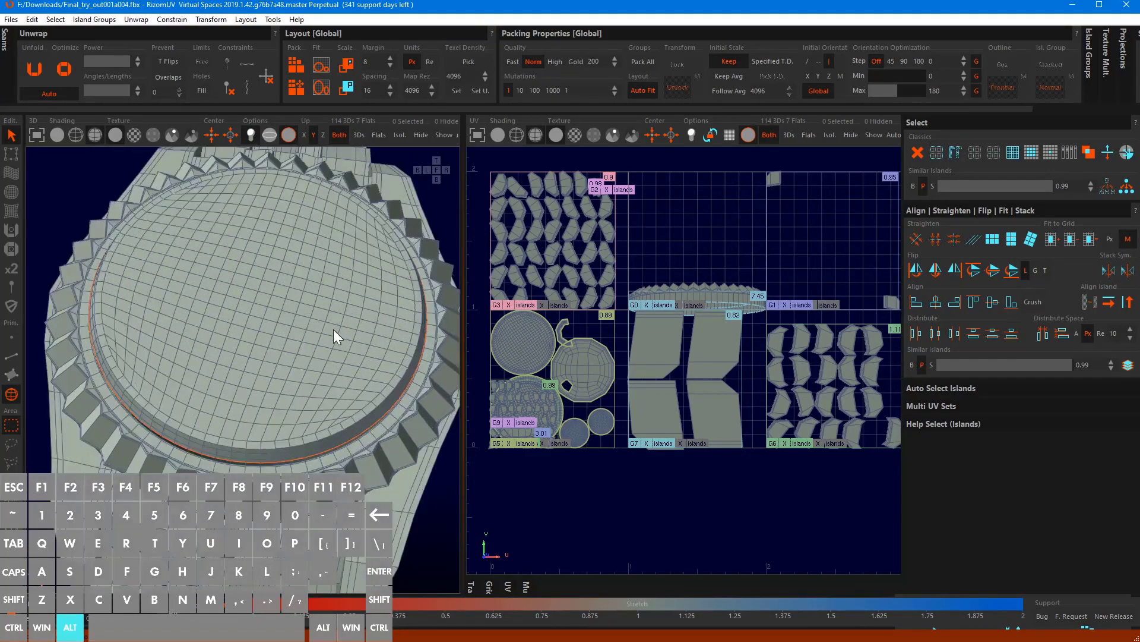
left_click_drag(333, 328, 363, 444, "alt")
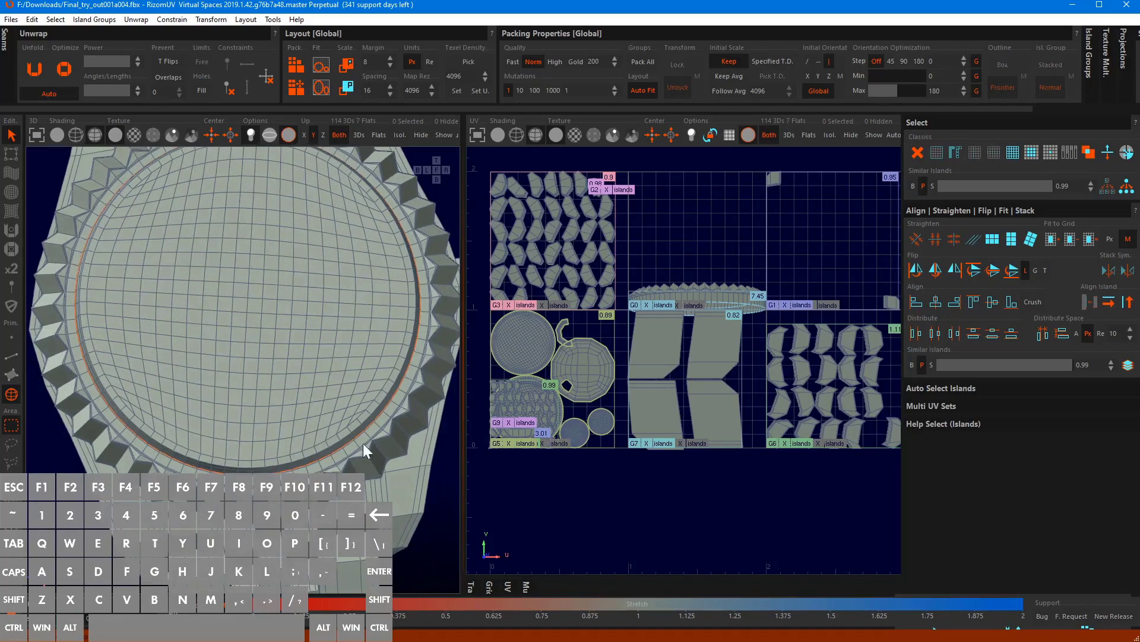
scroll(325, 331, "down", 3)
left_click_drag(325, 331, 272, 187, "alt")
scroll(280, 216, "down", 2)
scroll(272, 188, "up", 2)
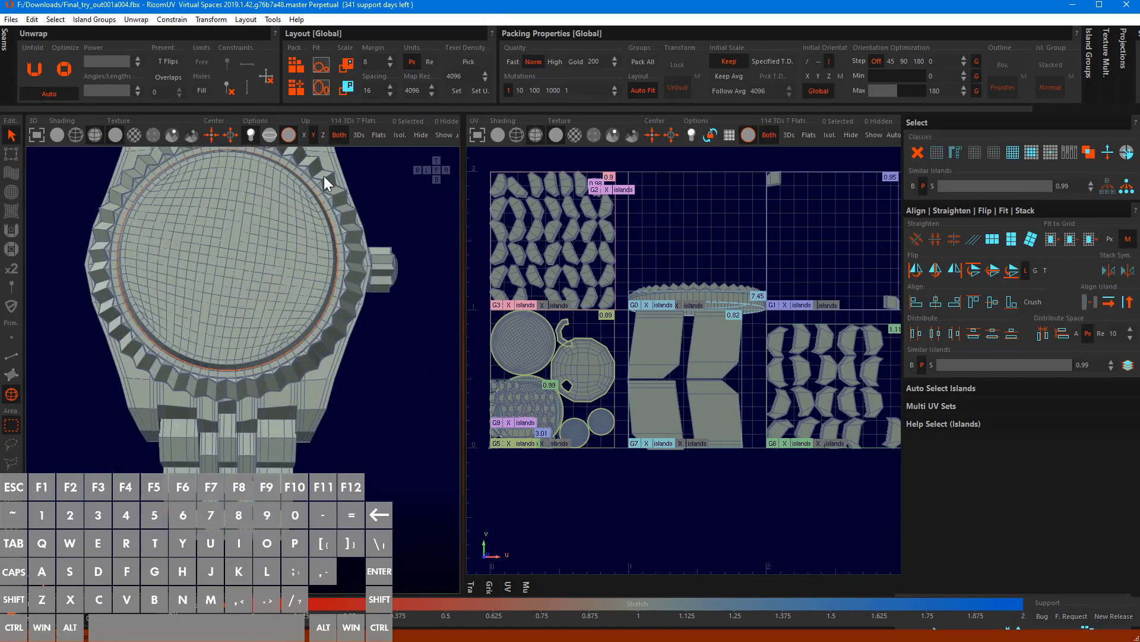
scroll(325, 178, "up", 1)
scroll(324, 178, "up", 1)
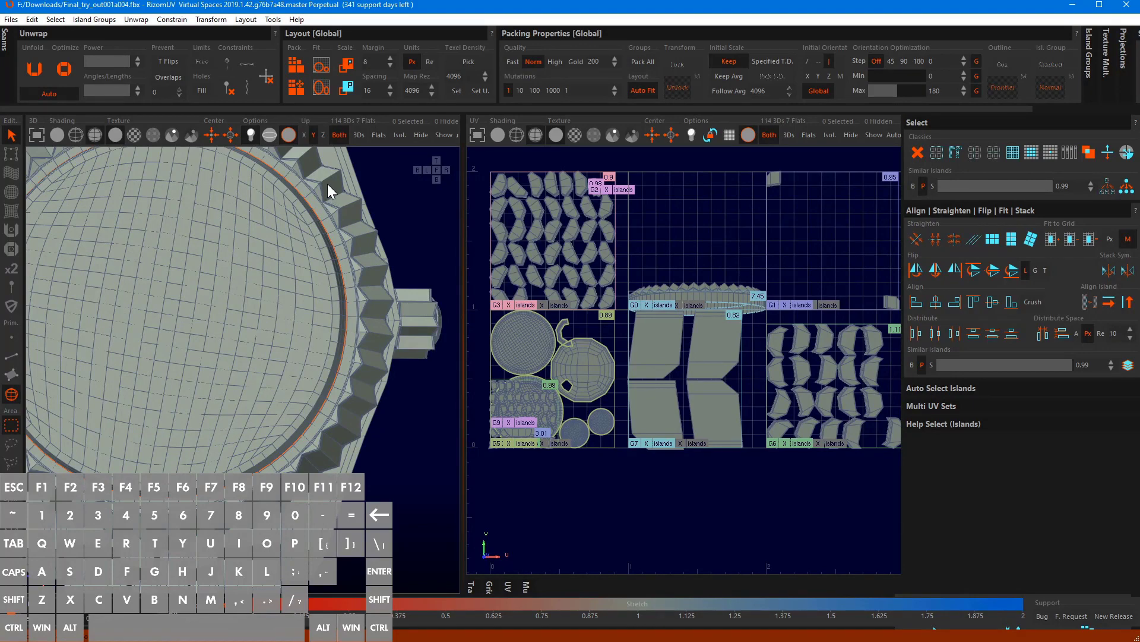
scroll(329, 186, "up", 1)
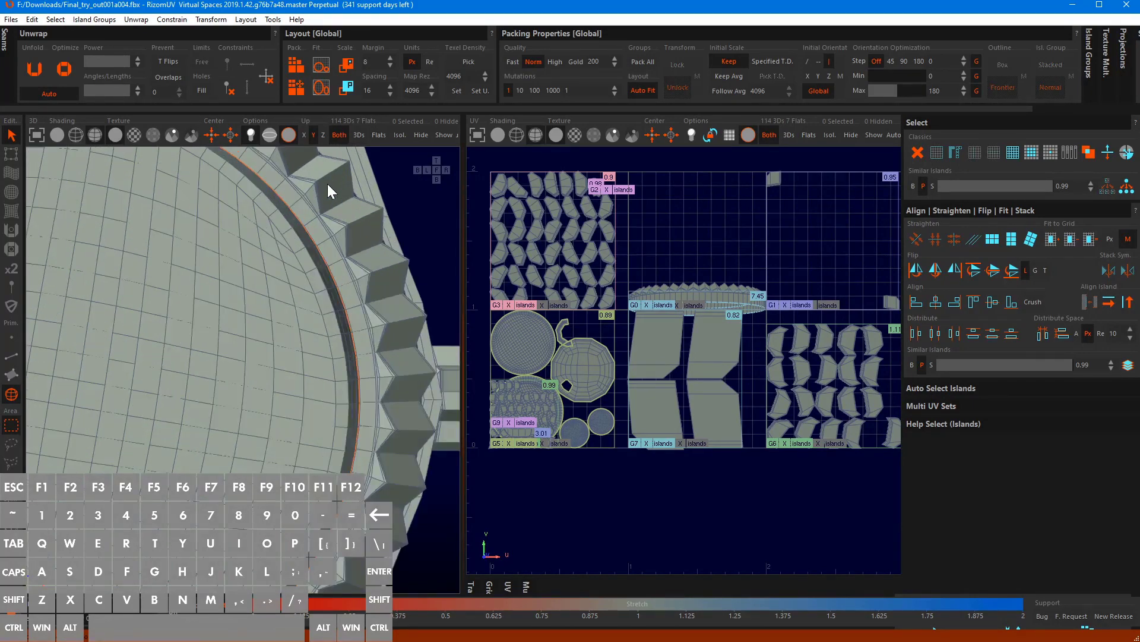
mouse_move(318, 263)
left_mouse_down("alt")
mouse_move(286, 262)
mouse_move(314, 259)
left_mouse_up("alt")
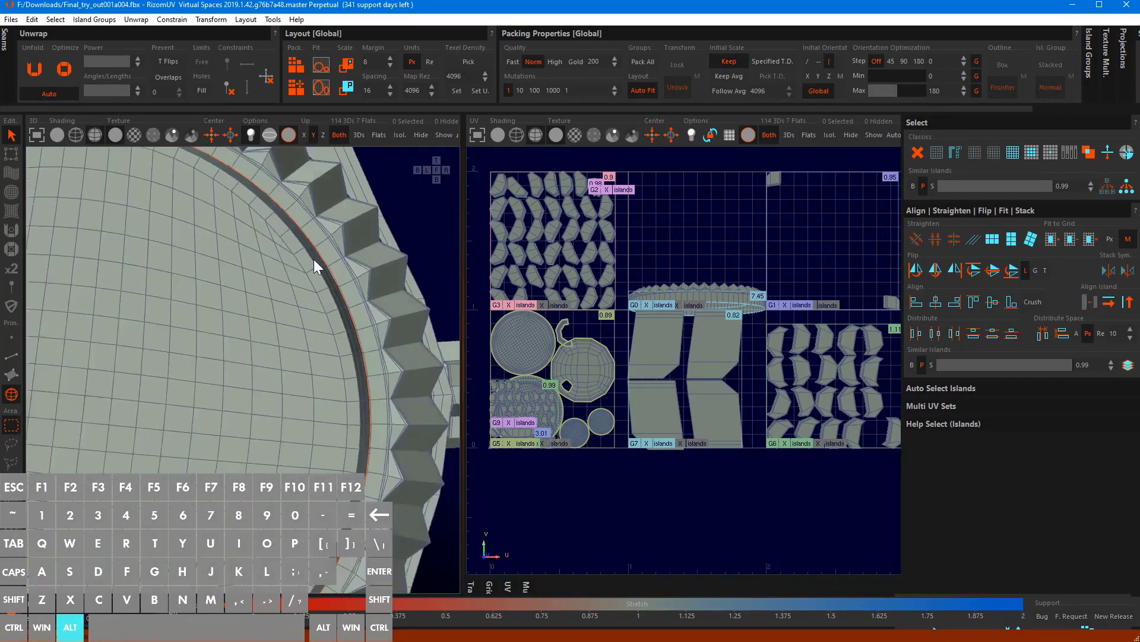
scroll(313, 259, "down", 5)
left_click_drag(265, 287, 266, 327, "alt")
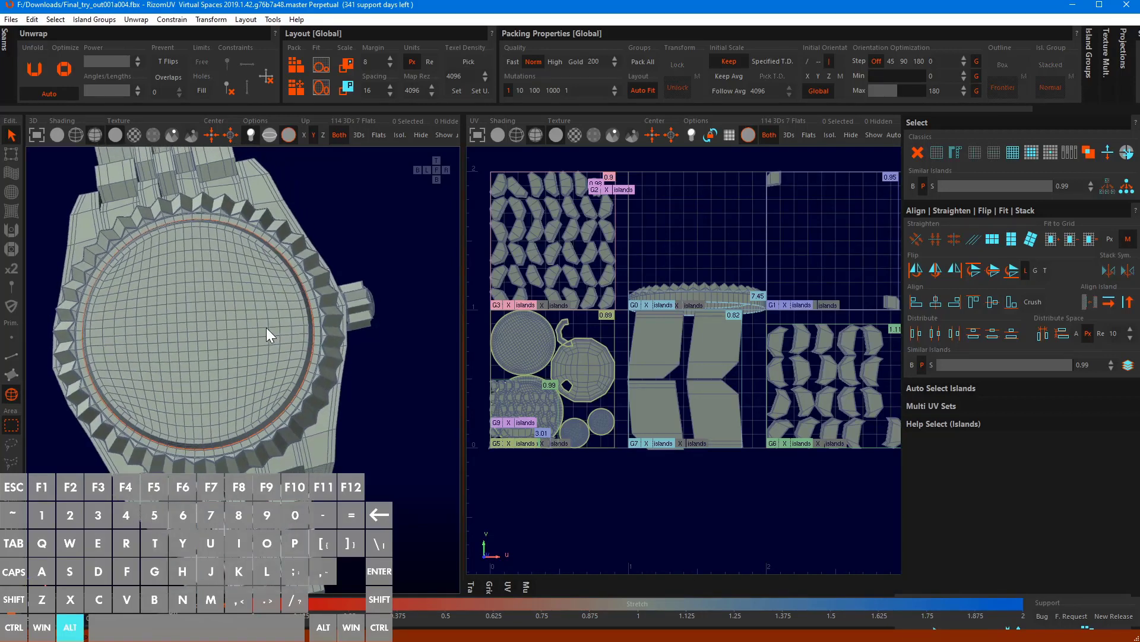
scroll(192, 231, "up", 4)
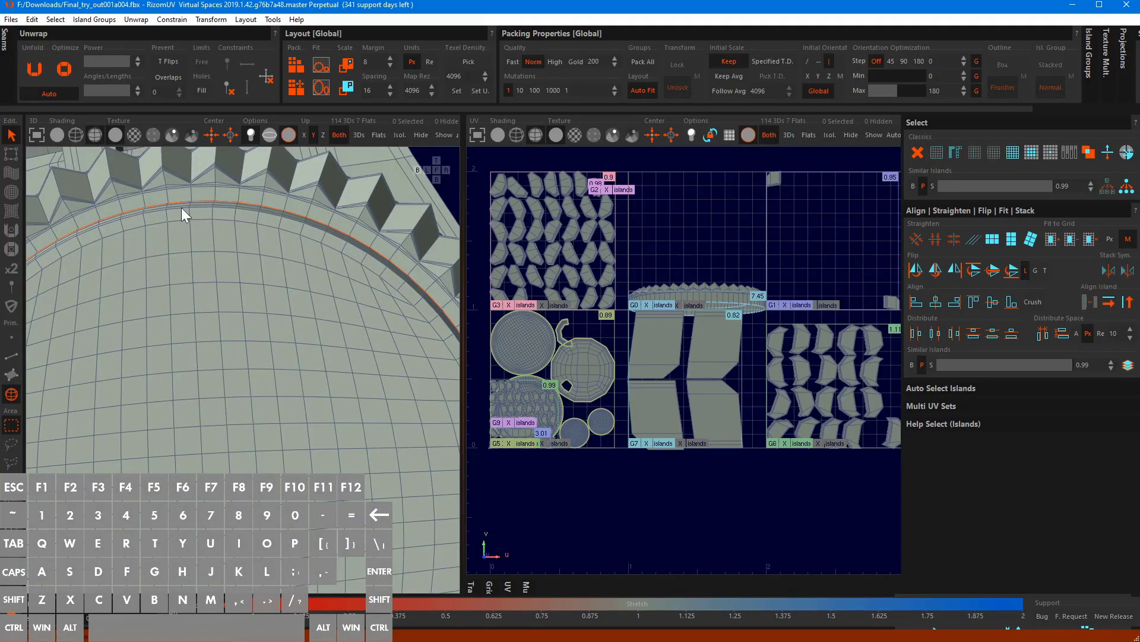
Select the notched bezel ring's island around the watch glass and switch to edge selection
scroll(230, 358, "down", 4)
left_click_drag(230, 359, 282, 441, "alt")
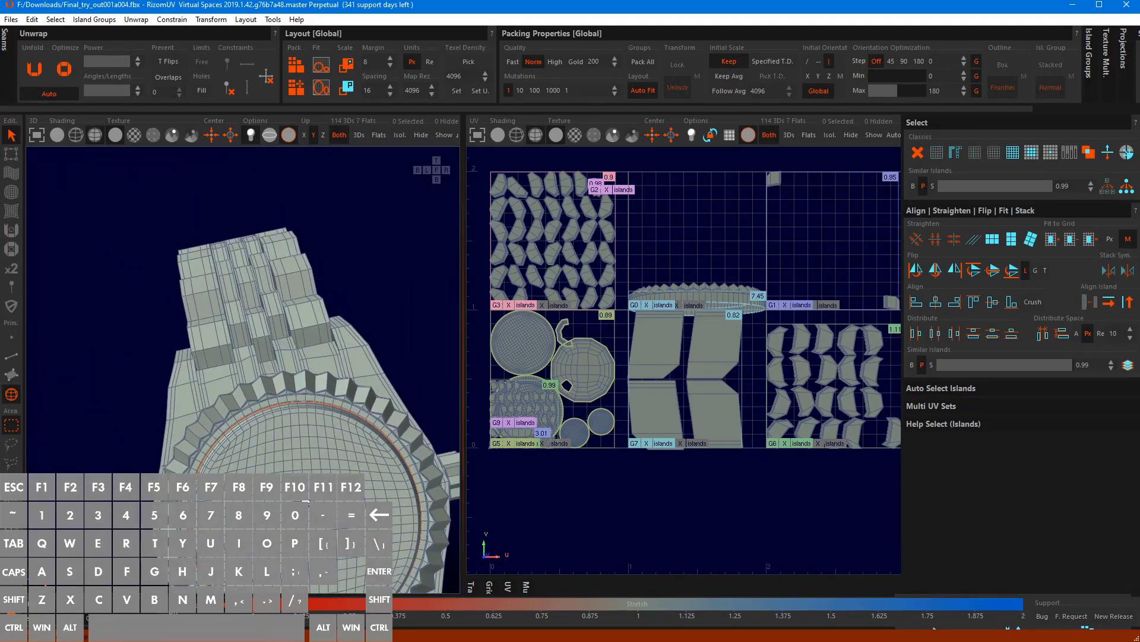
left_click(296, 399)
key("F2")
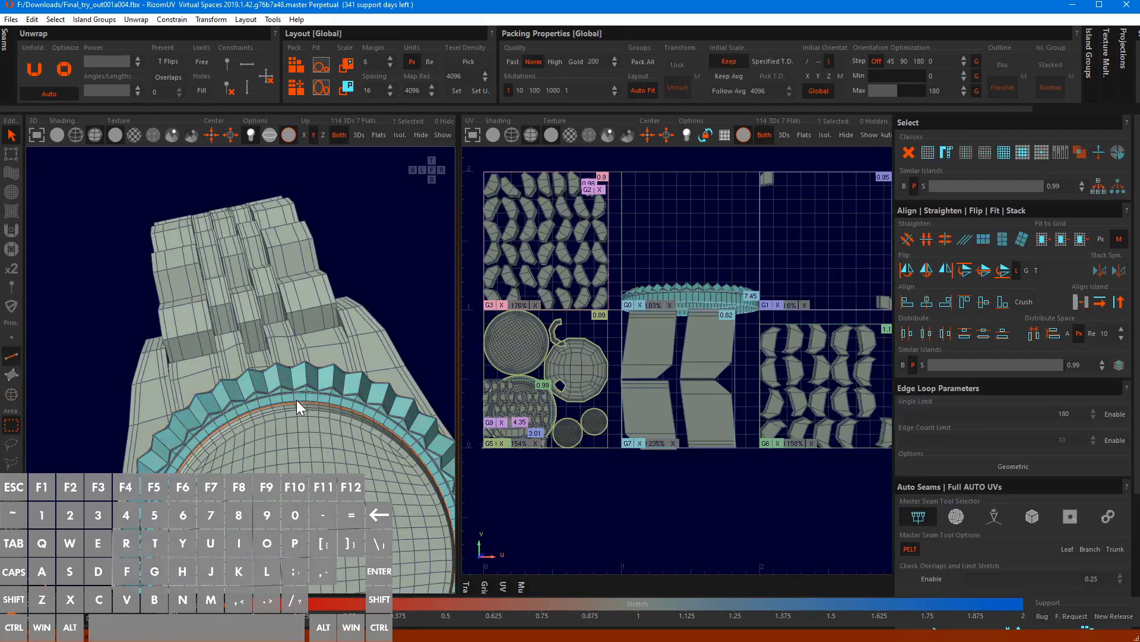
Isolate the notched bezel ring's island from the rest of the watch
scroll(297, 399, "up", 5)
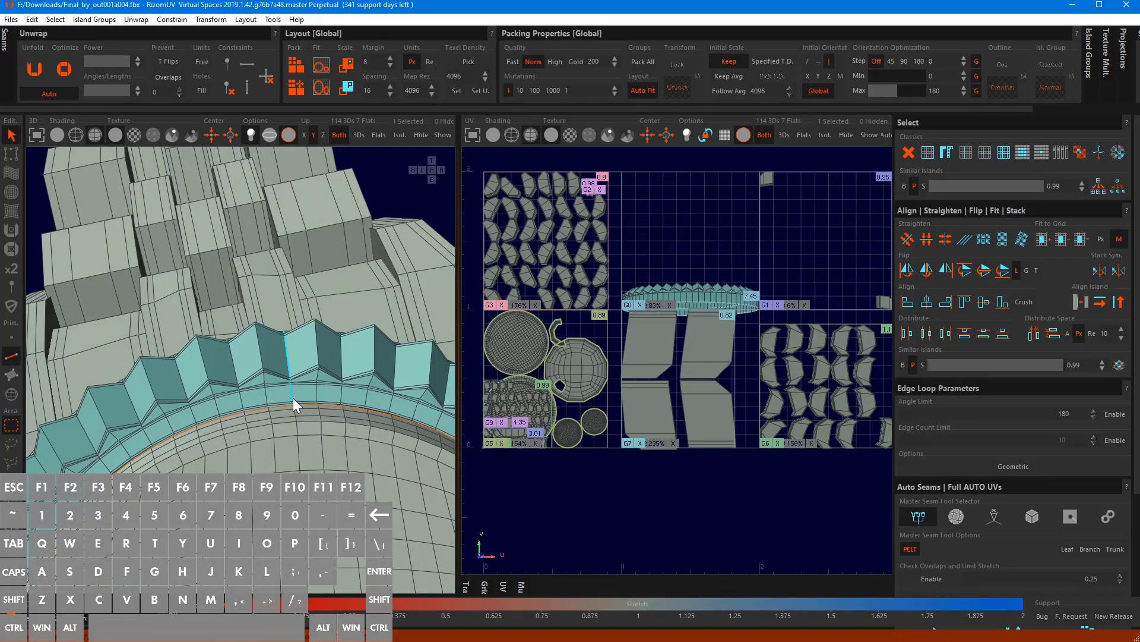
scroll(313, 365, "down", 4)
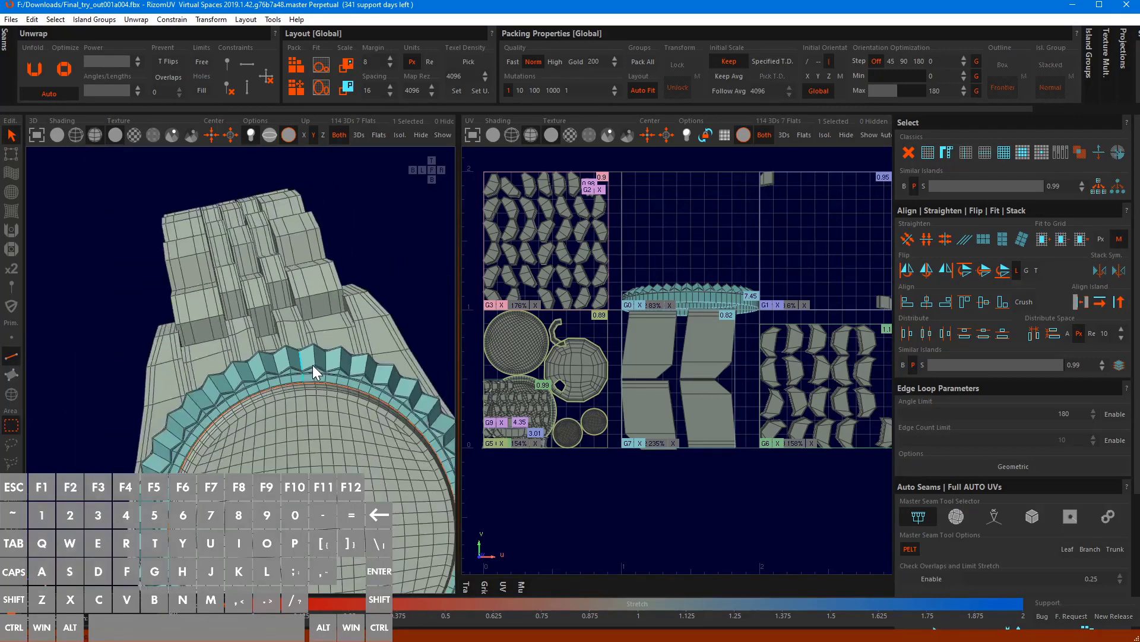
key("i")
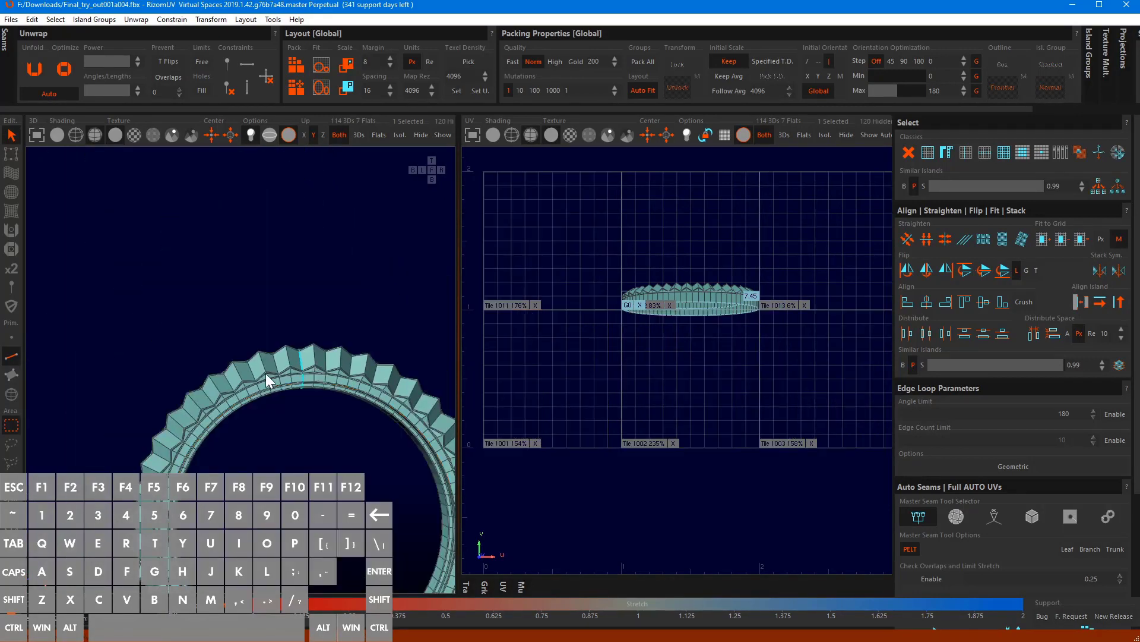
Select the ring's island, return to edge selection, cut the highlighted crosswise edges and unfold the ring
key("F4")
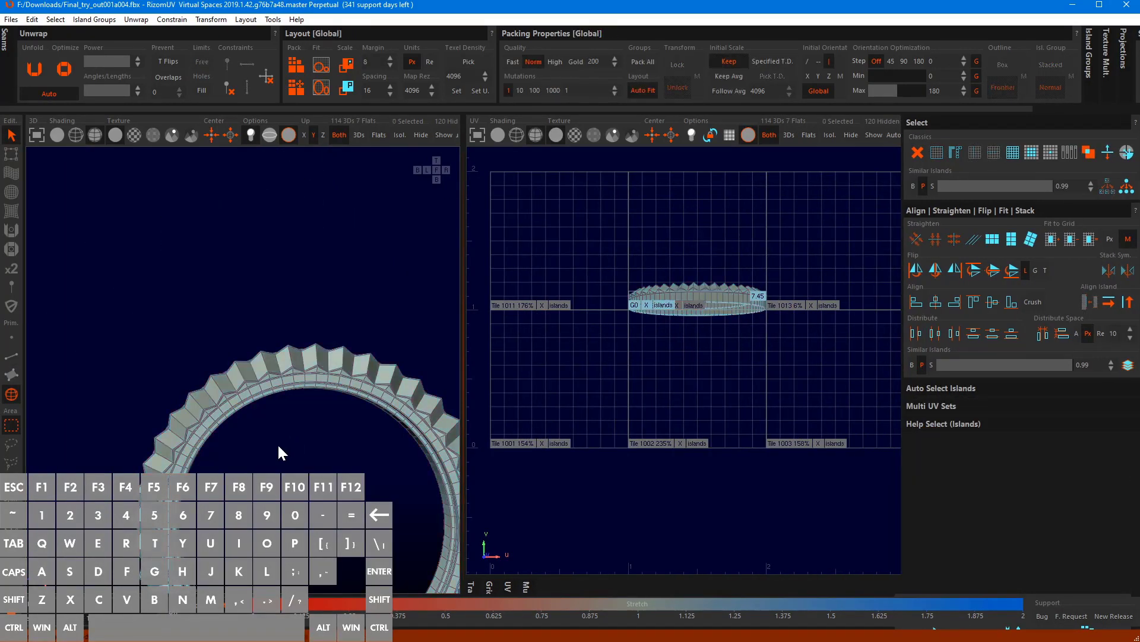
left_click(306, 377)
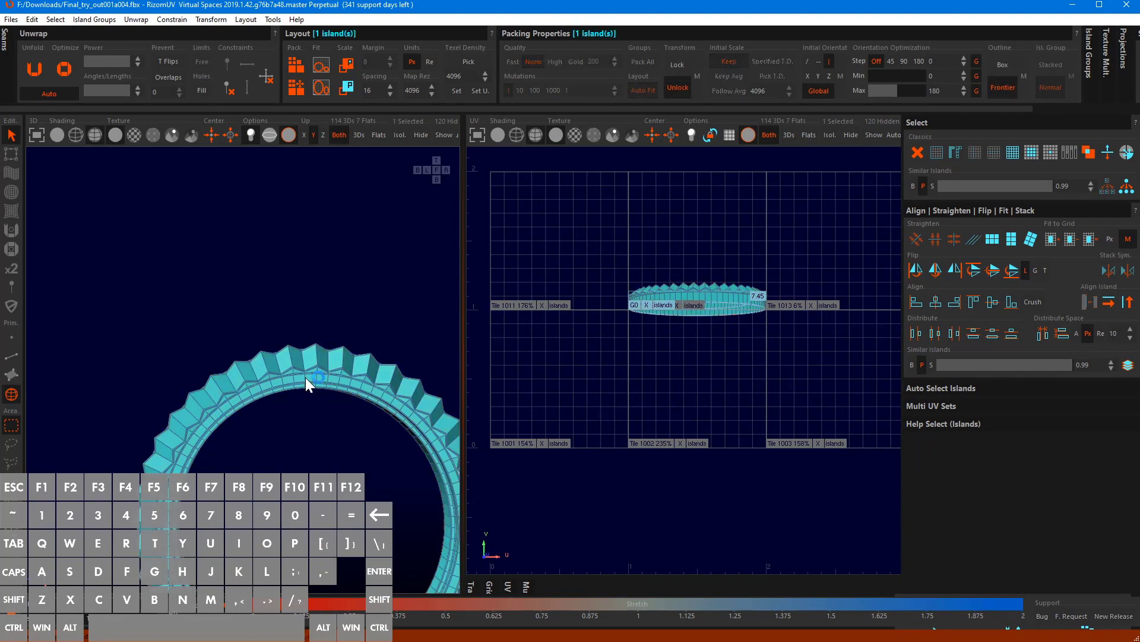
key("F2")
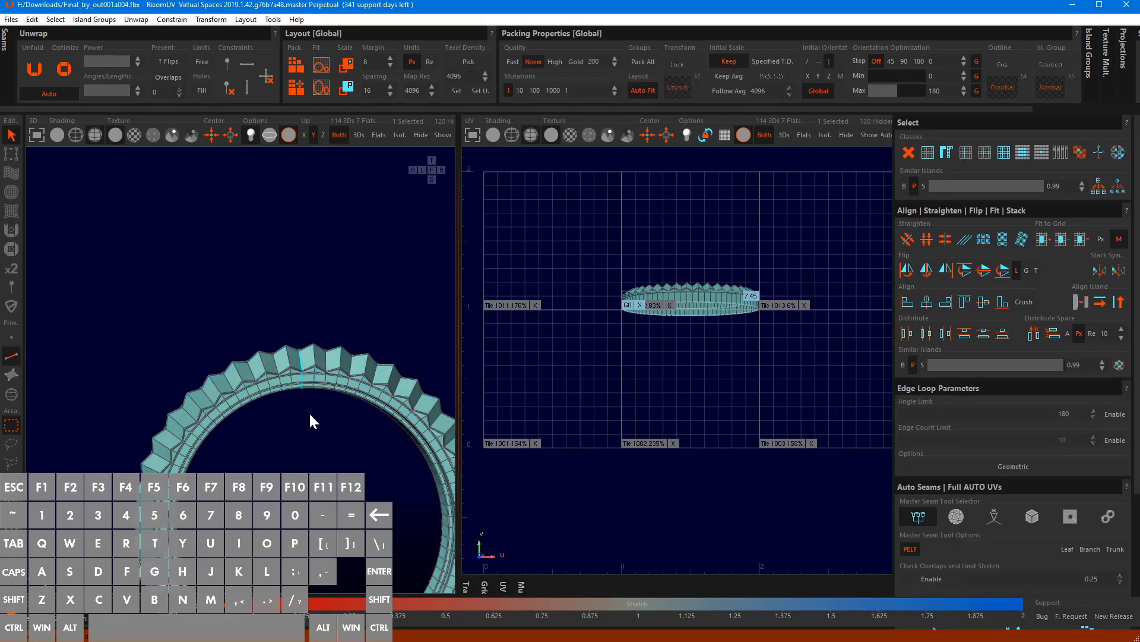
key("c")
key("u")
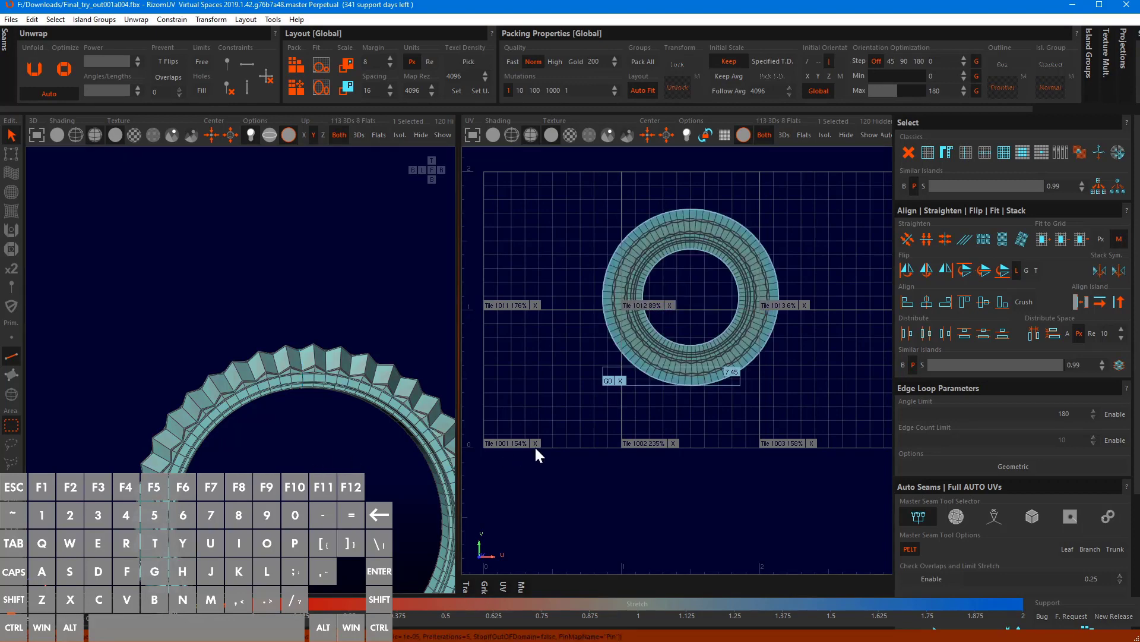
Examine the stretch on the unfolded bezel ring in the UV layout and around its notches on the model
key("F4")
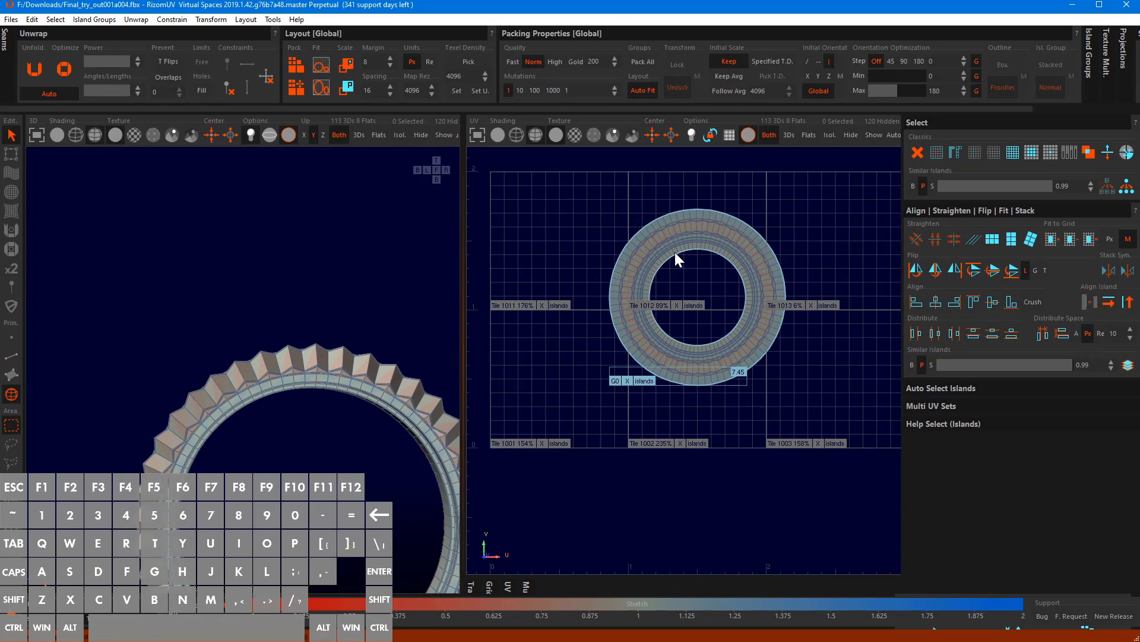
scroll(674, 253, "up", 4)
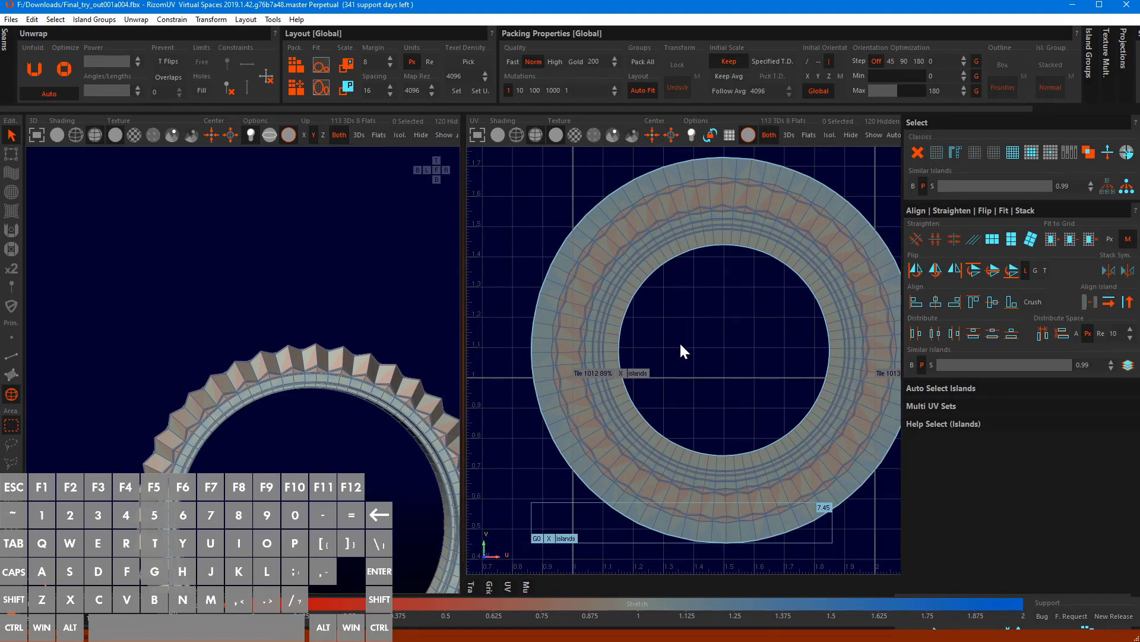
scroll(678, 341, "down", 2)
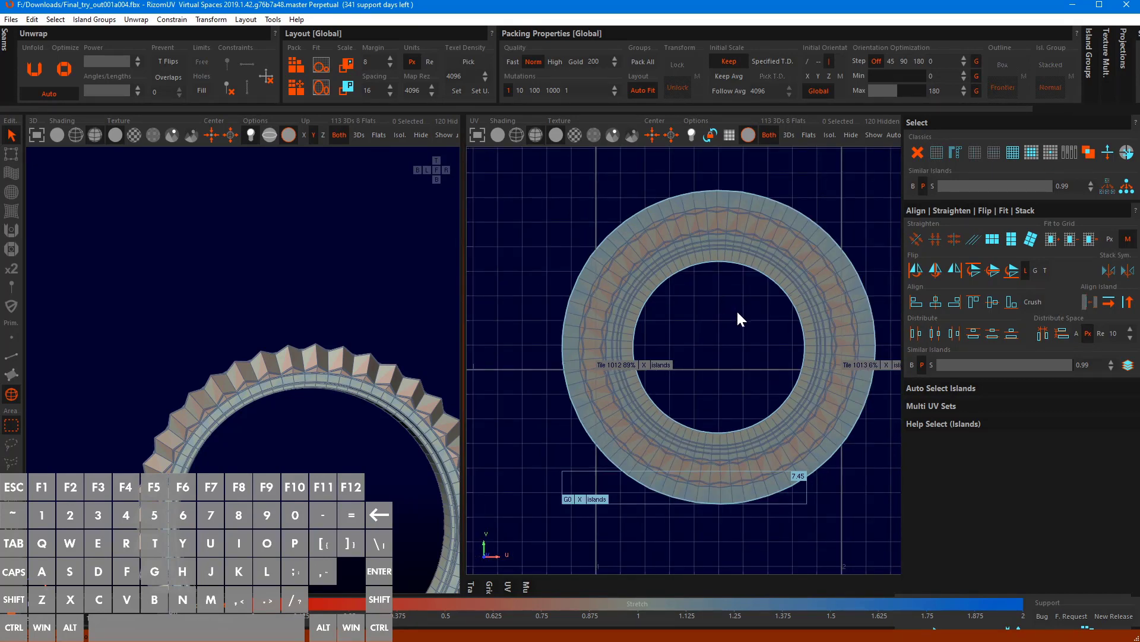
middle_click_drag(738, 313, 717, 326, "alt")
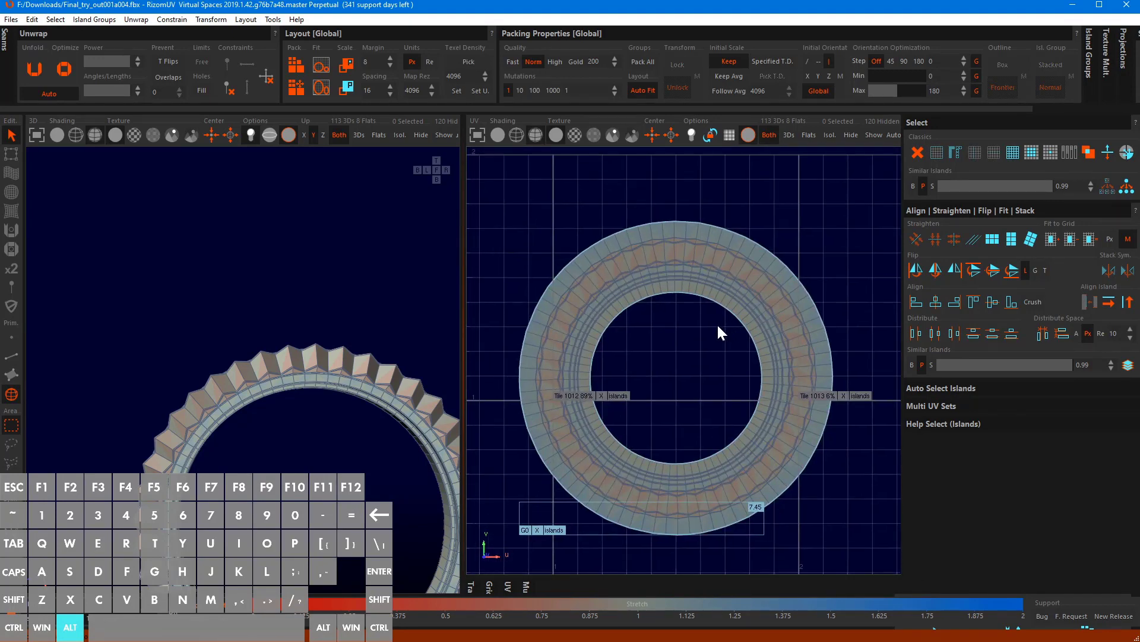
left_click_drag(278, 433, 243, 254, "alt")
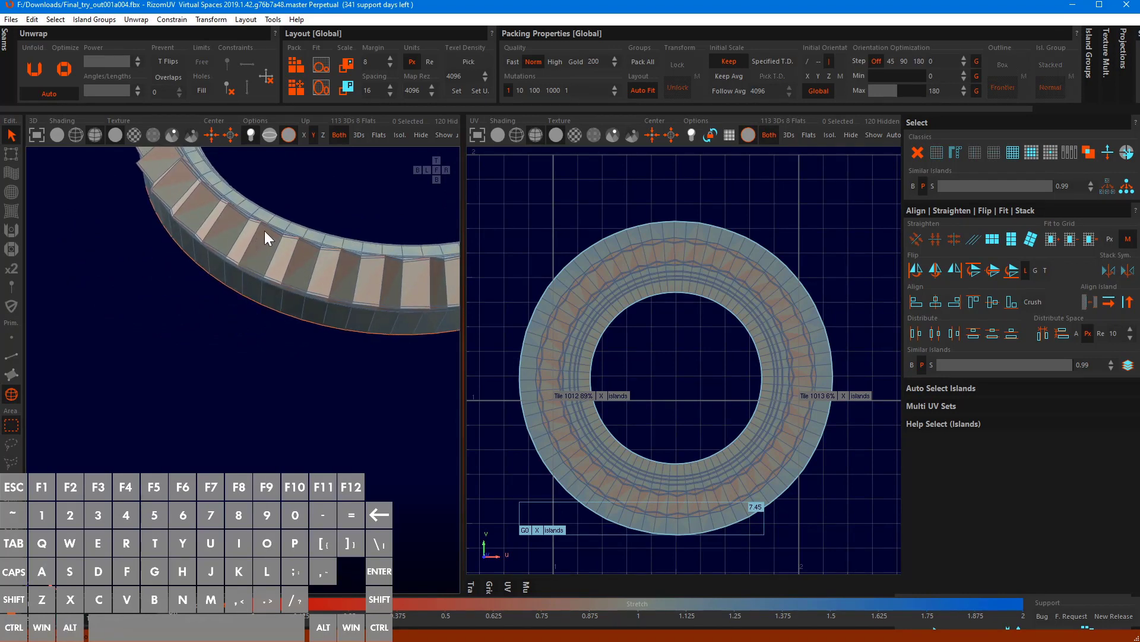
scroll(265, 232, "up", 2)
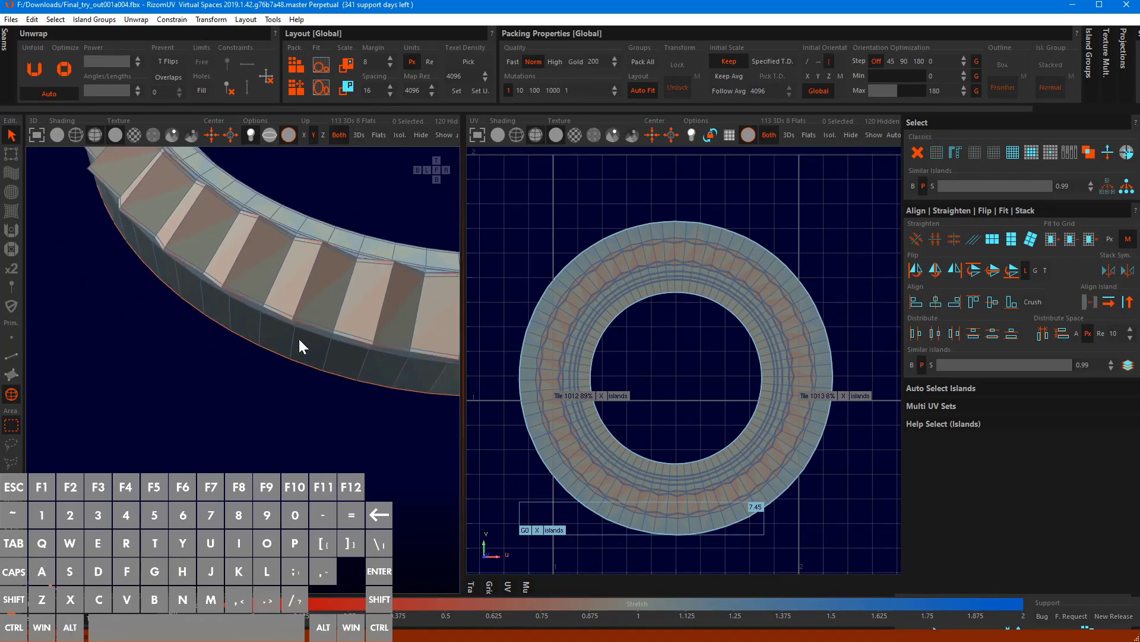
left_click_drag(281, 264, 395, 211, "alt")
scroll(274, 265, "up", 2)
left_click_drag(274, 267, 304, 362, "alt")
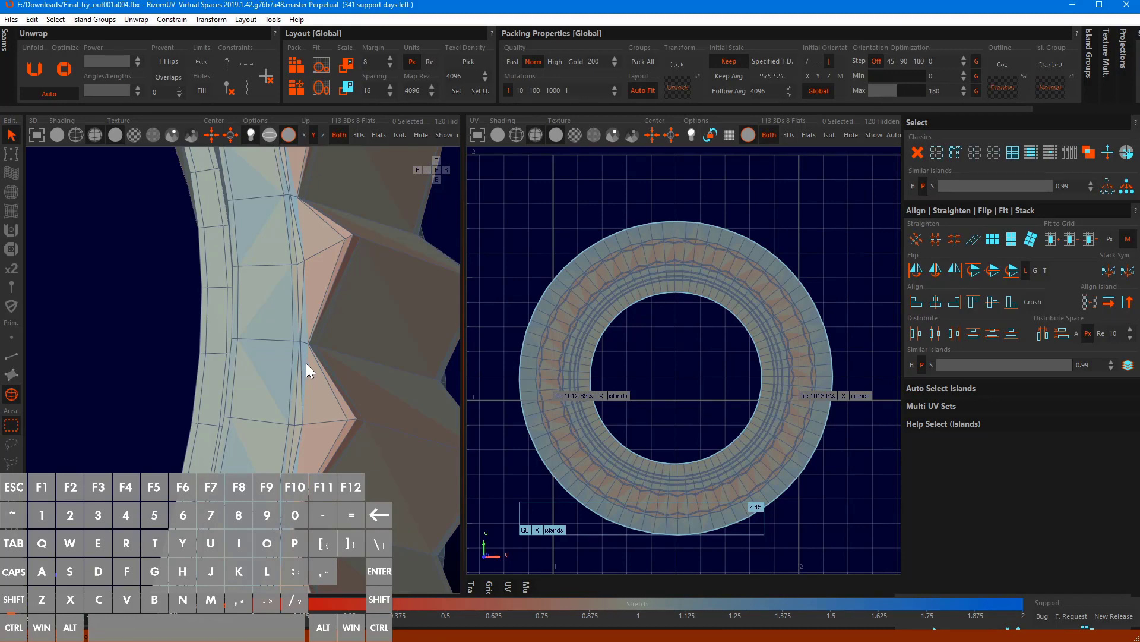
Select the two zigzag edge loops that border the ring's notch faces on their inner and outer sides
key("F2")
left_click_drag(323, 318, 349, 303, "alt")
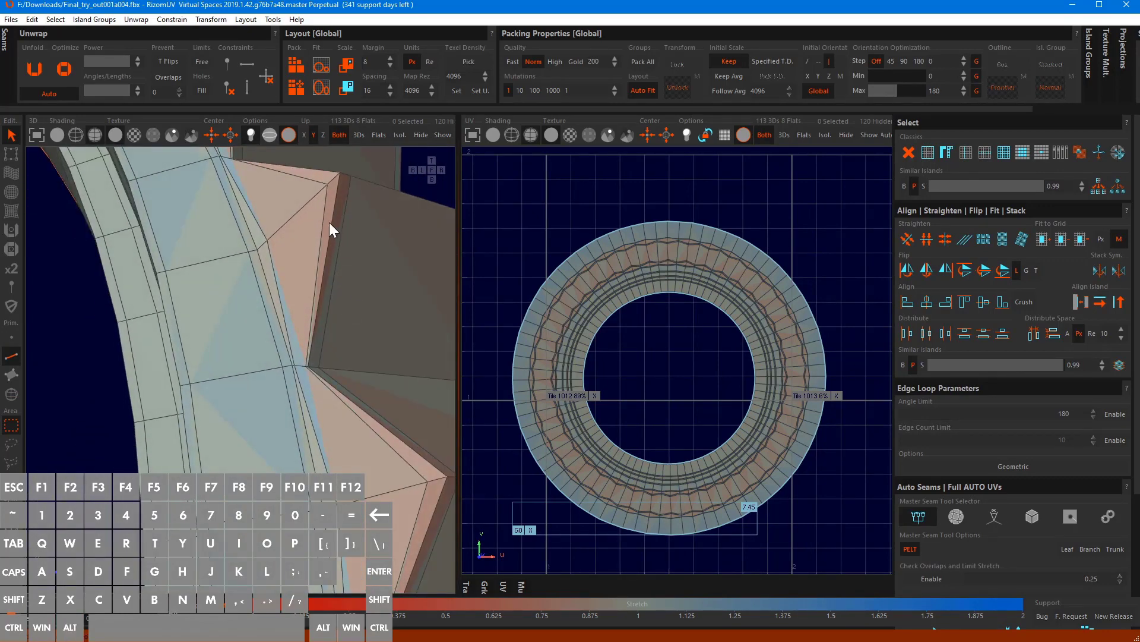
scroll(336, 212, "down", 5)
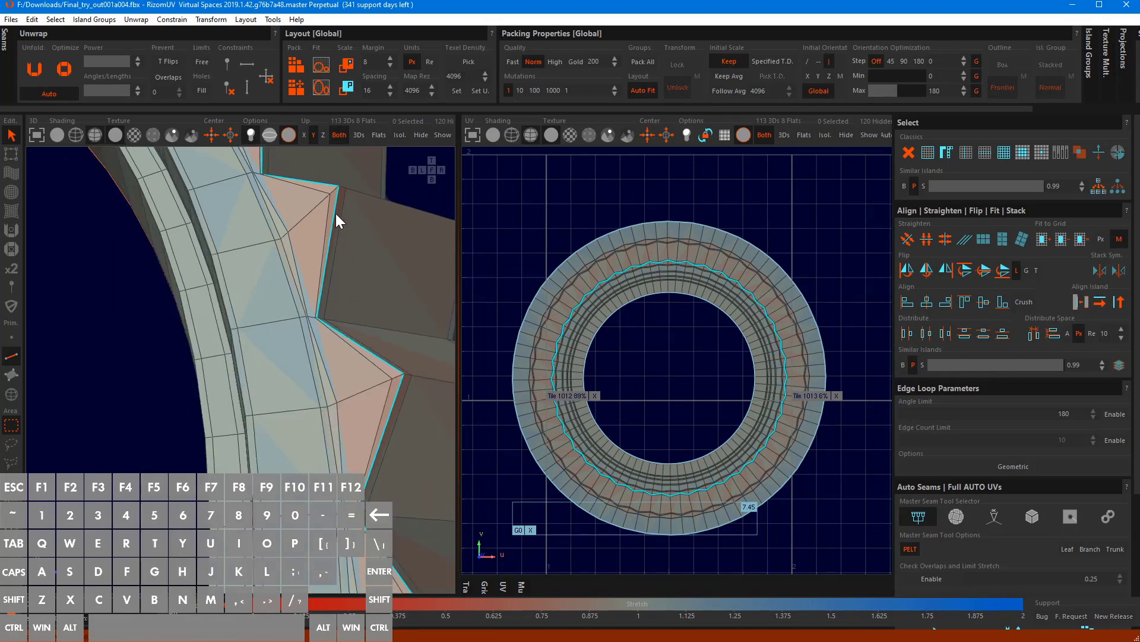
left_click_drag(356, 241, 348, 279, "alt")
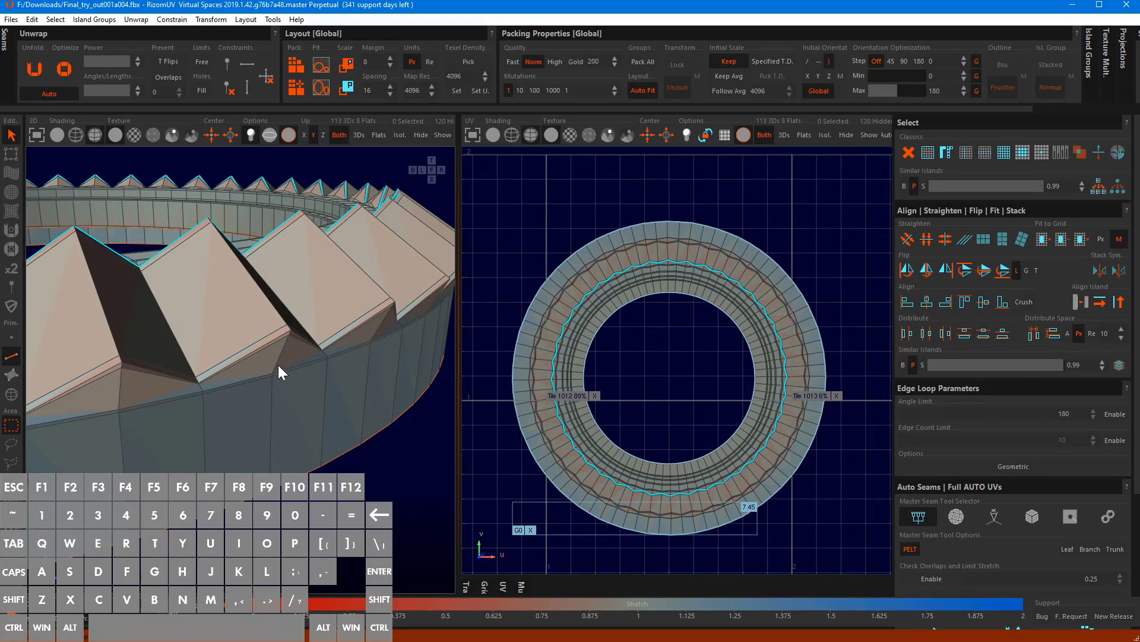
left_click_drag(278, 365, 293, 327, "alt")
scroll(260, 338, "up", 3)
double_click(263, 347, "ctrl")
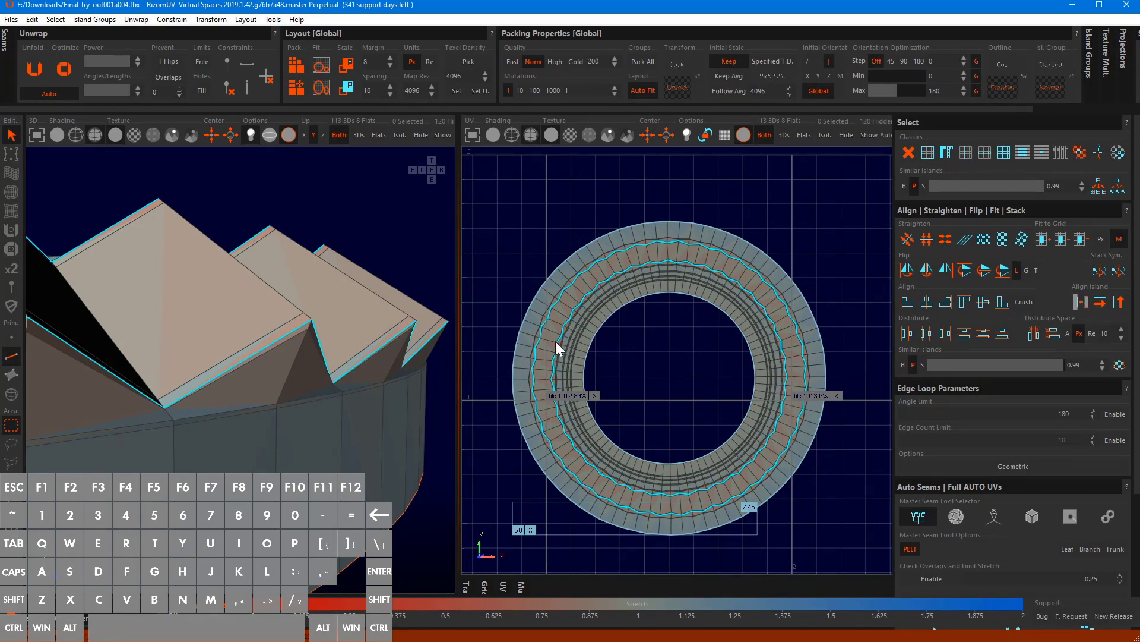
scroll(646, 250, "up", 5)
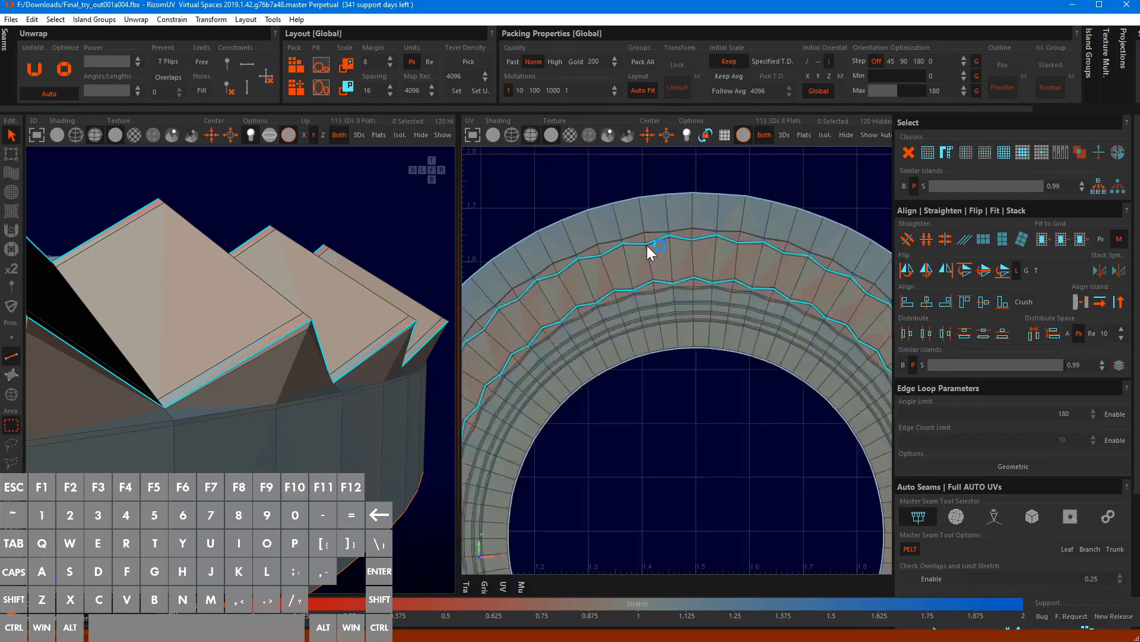
scroll(646, 250, "down", 3)
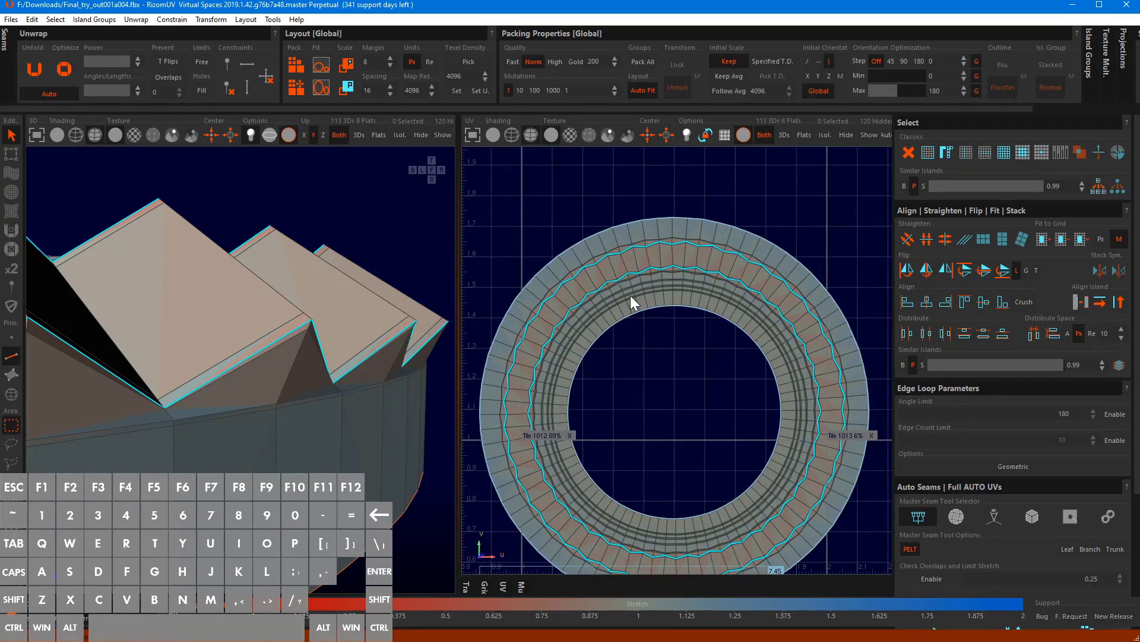
Unhide the whole watch and add a crosswise edge path through the bezel ring to the edge selection
key("y")
left_click_drag(287, 314, 215, 400, "alt")
left_click_drag(206, 225, 209, 260, "alt")
scroll(179, 272, "up", 2)
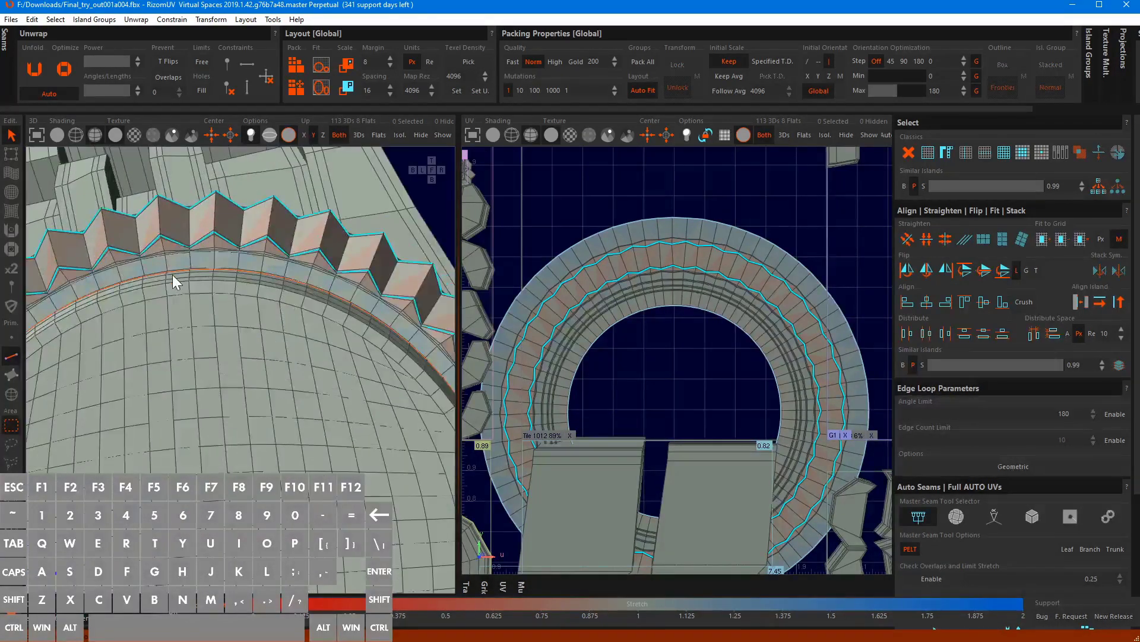
scroll(177, 281, "up", 1)
scroll(188, 263, "up", 2)
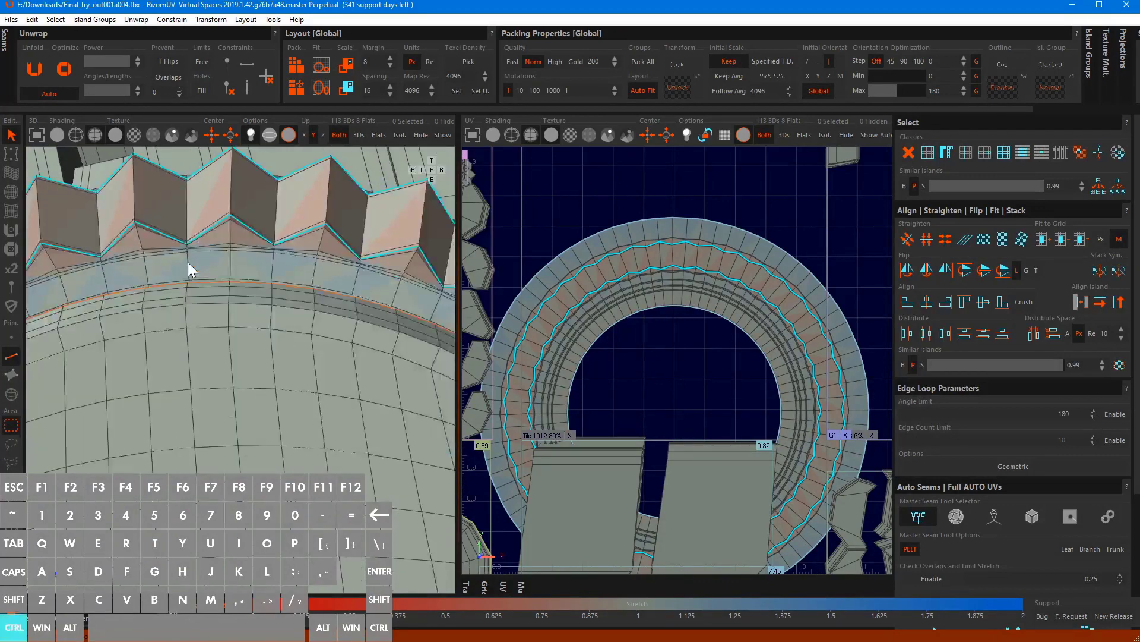
left_click(188, 262, "ctrl")
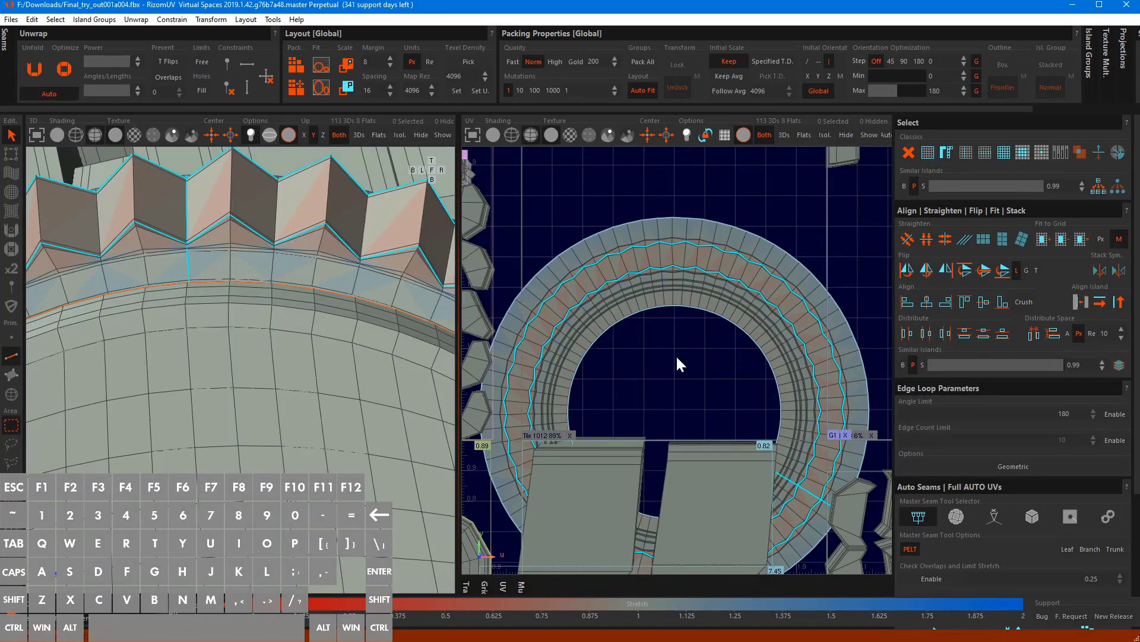
Isolate the bezel ring again and cut it along the selected zigzag loops and crosswise path
key("i")
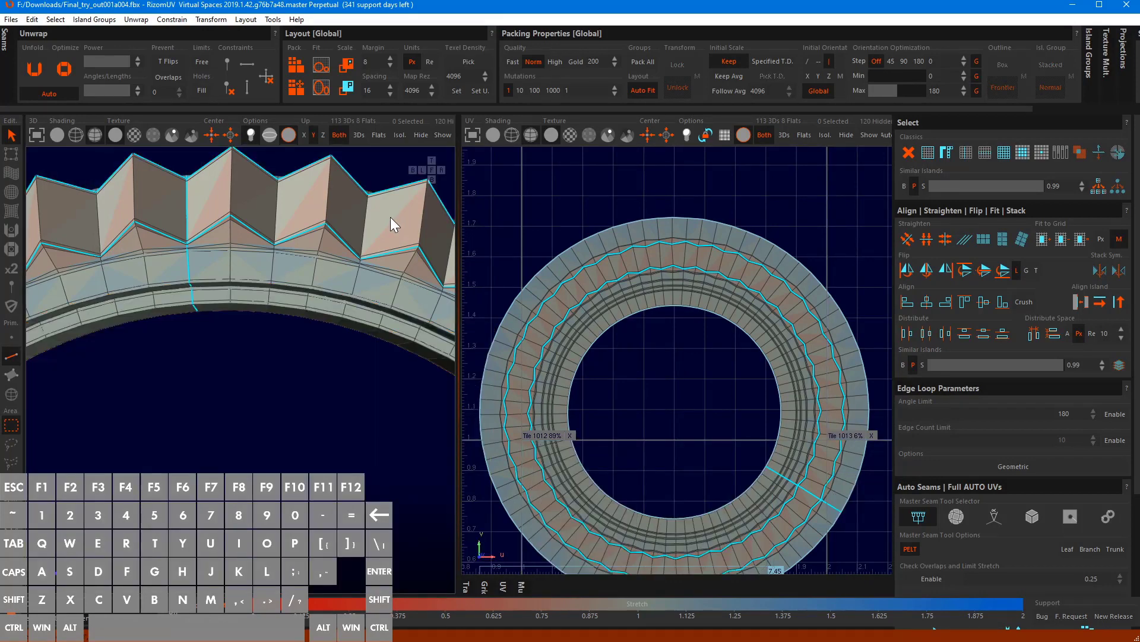
scroll(334, 261, "down", 8)
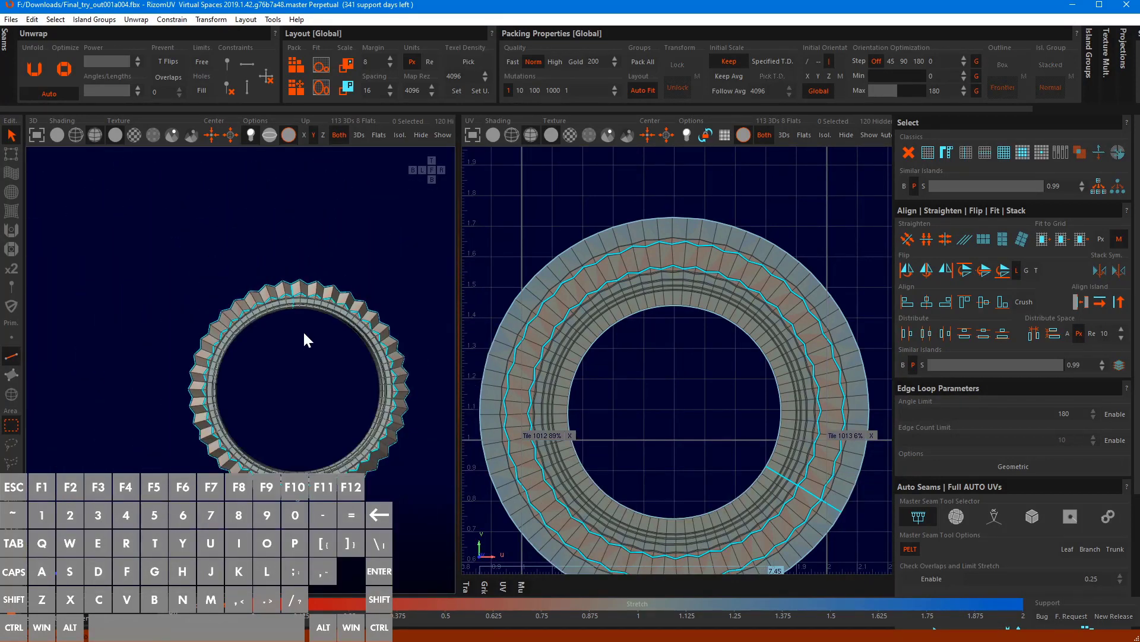
key("c")
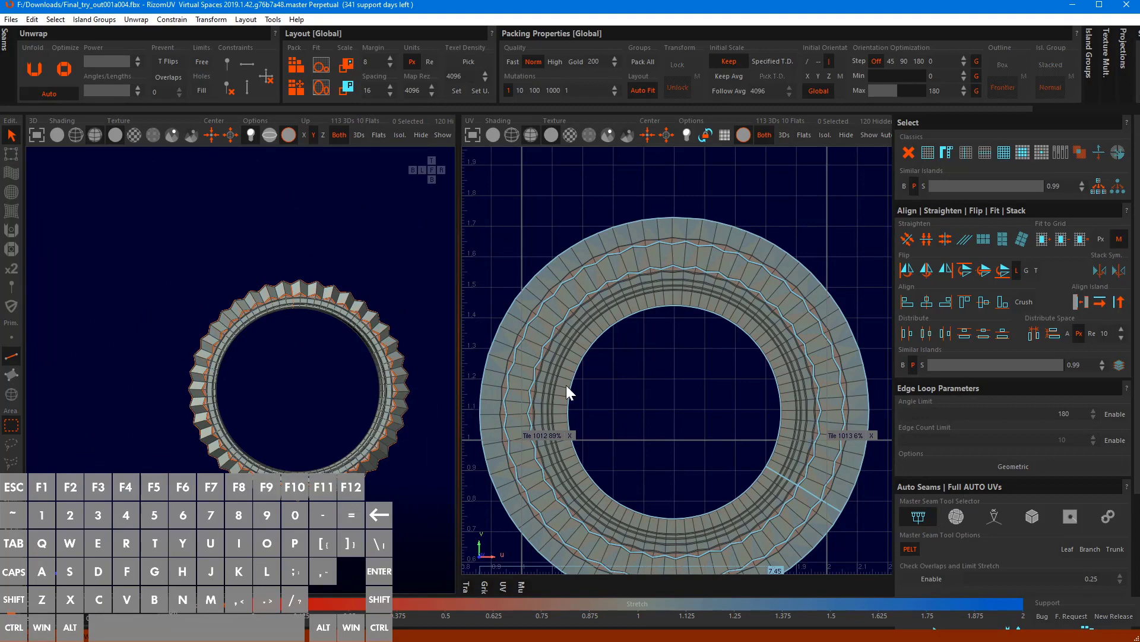
scroll(616, 364, "down", 3)
key("alt")
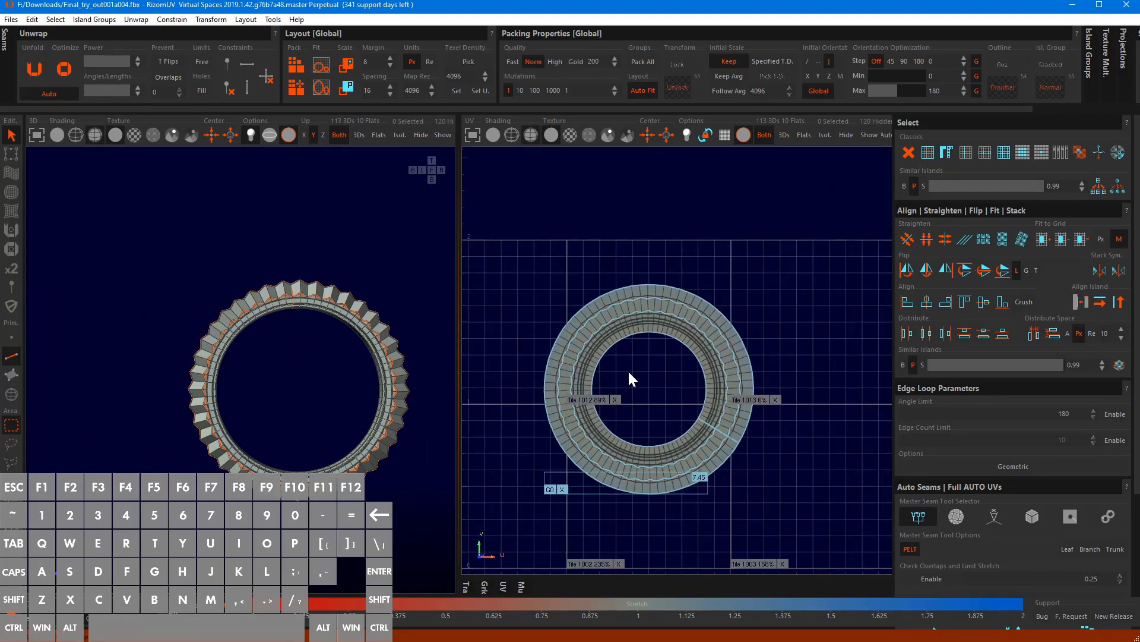
Select all three bezel ring islands, straighten them with Rectangularize Polygons Vertical and clear the selection
key("F4")
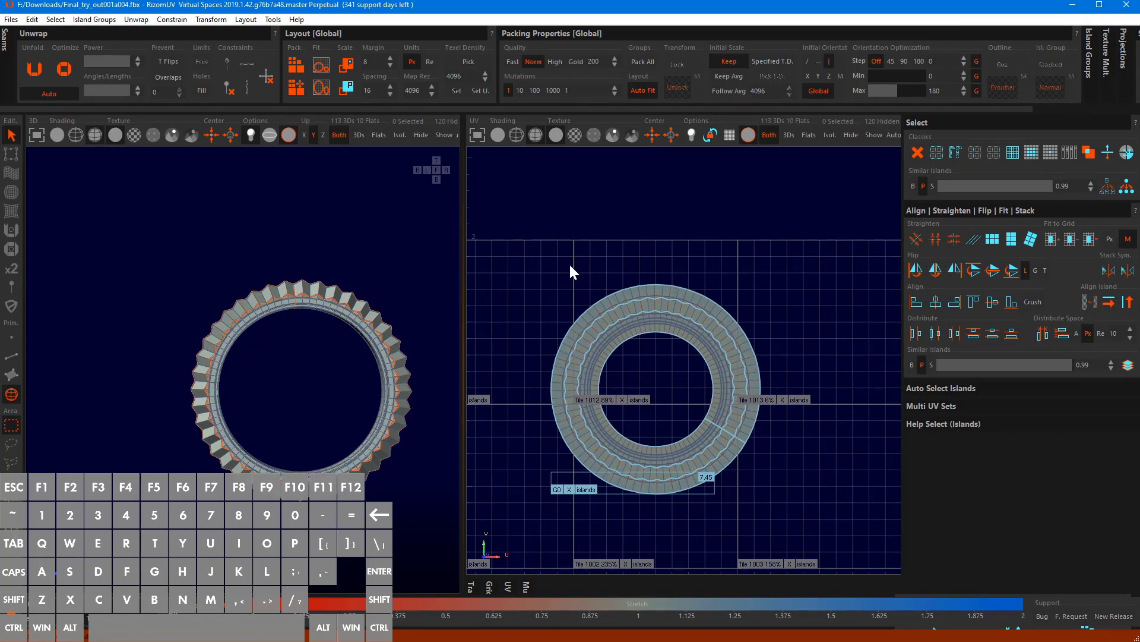
left_click_drag(527, 231, 811, 519)
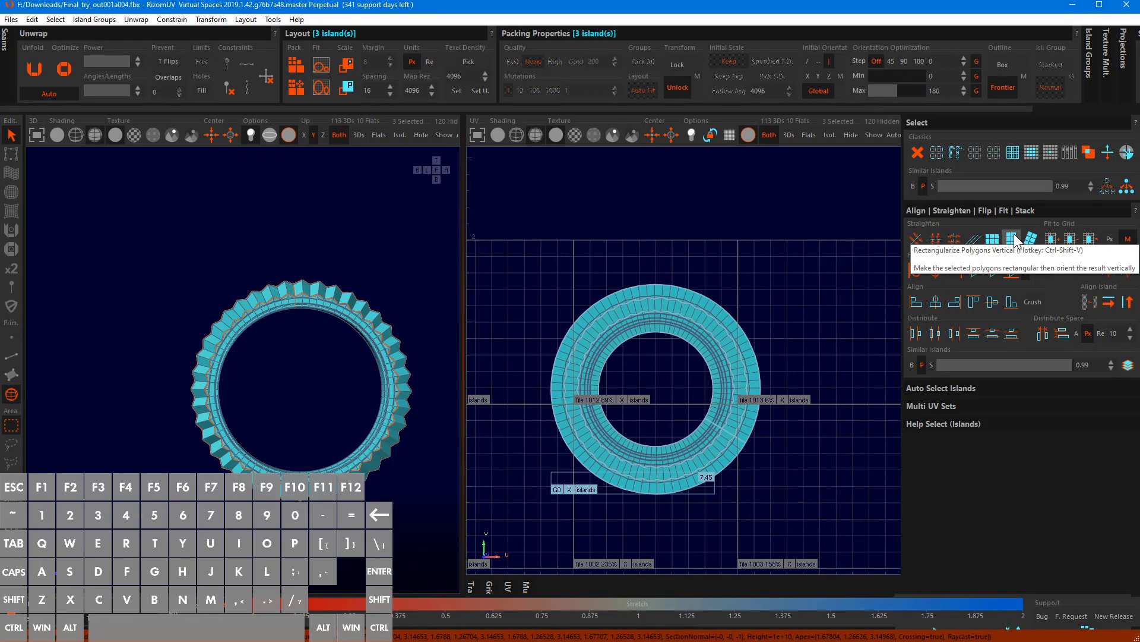
left_click(1015, 239)
scroll(674, 376, "up", 5)
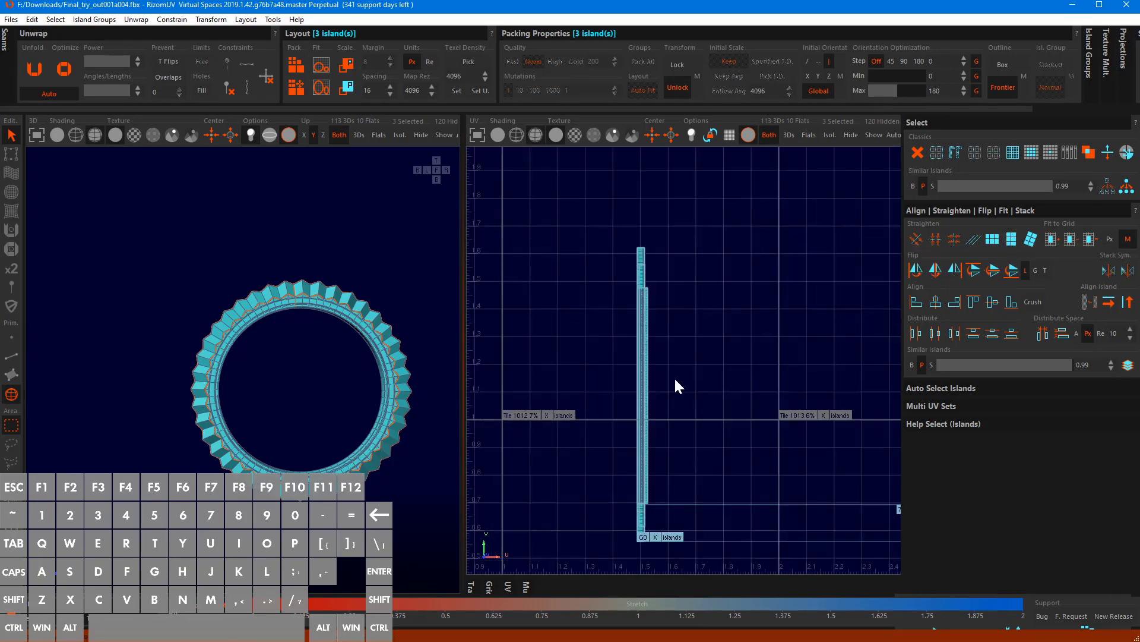
scroll(588, 313, "up", 1)
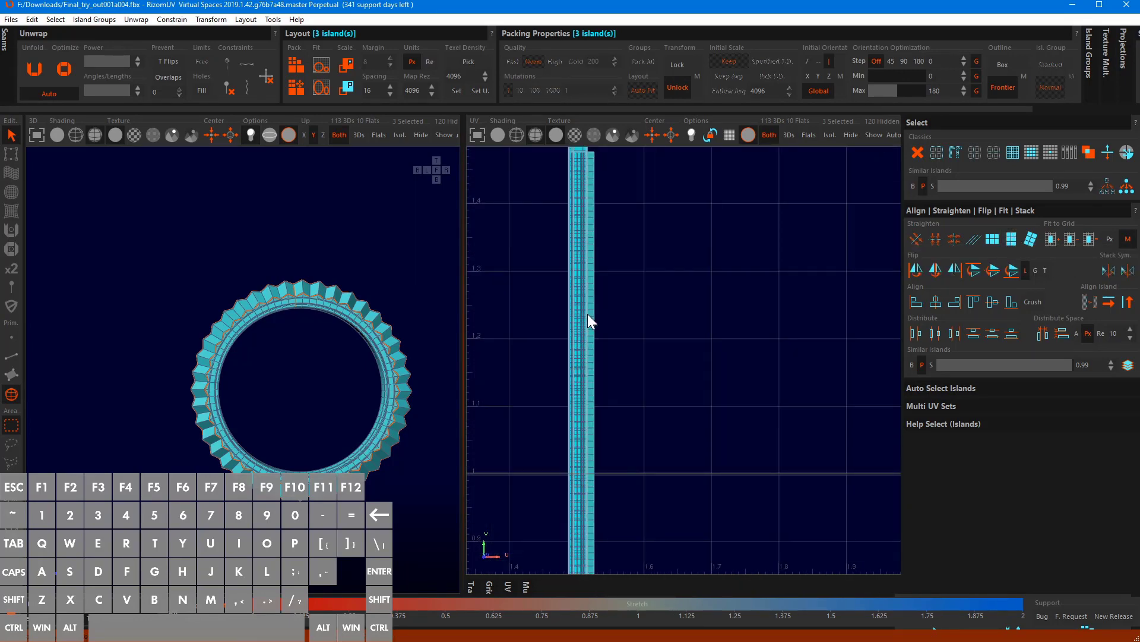
left_click(605, 323)
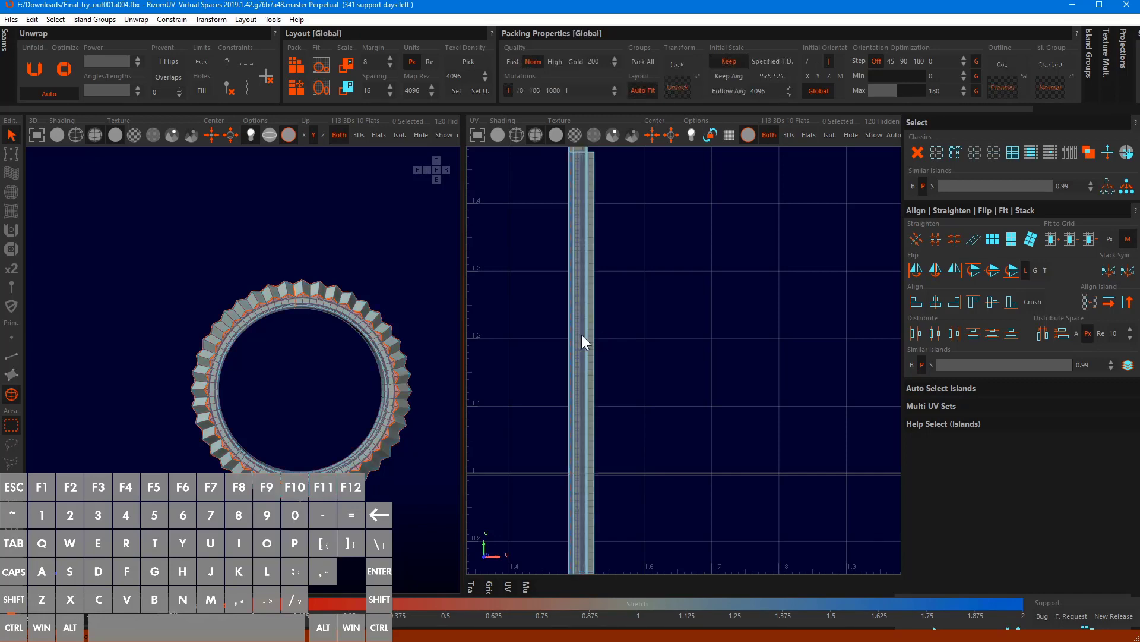
Optimize the straightened bezel ring strips to reduce the stretch on the notch faces
scroll(251, 297, "up", 4)
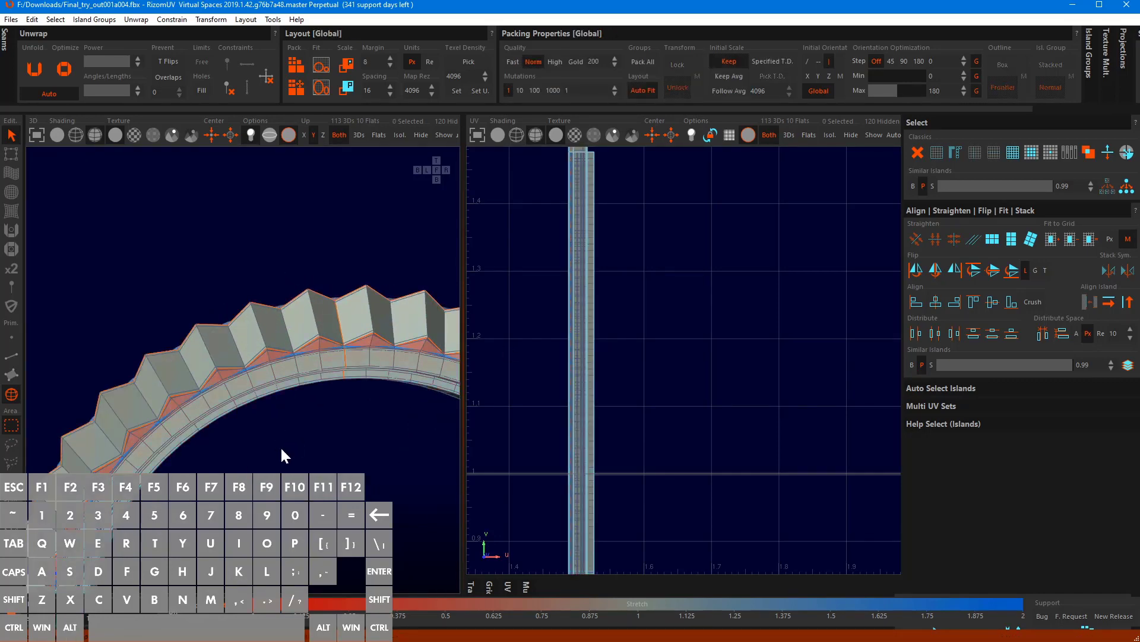
left_click_drag(279, 446, 267, 366, "alt")
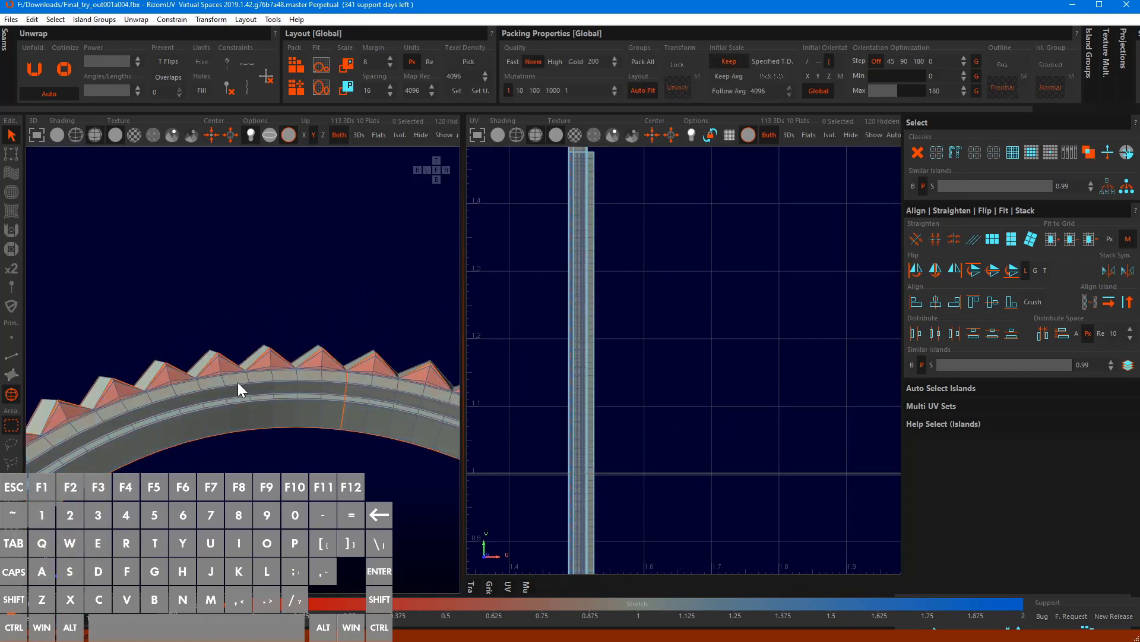
key("o")
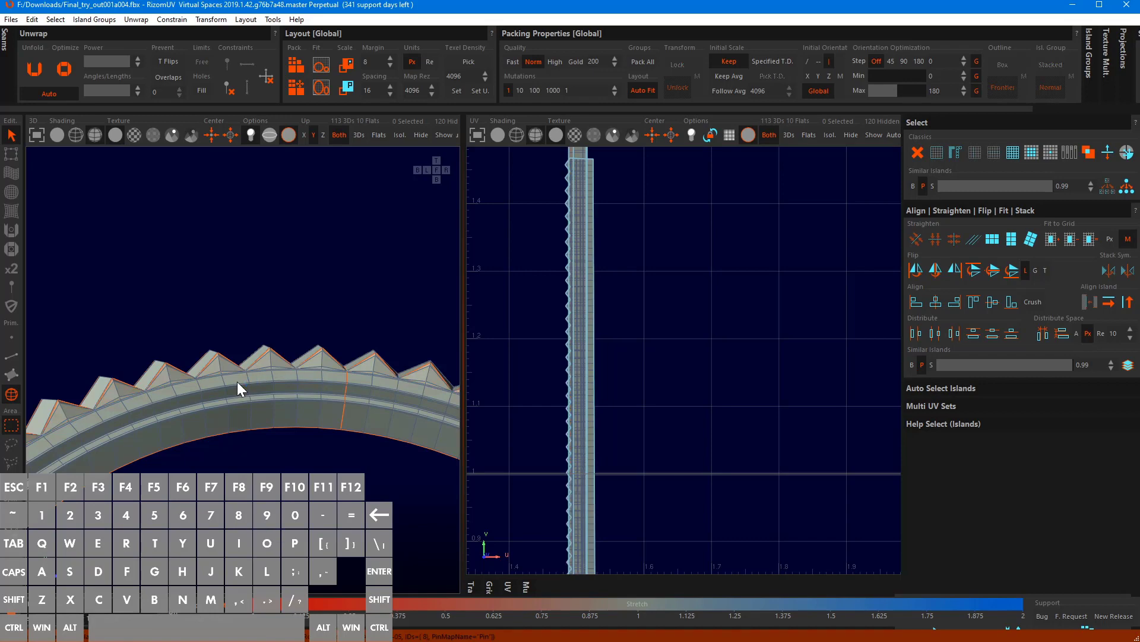
Optimize the bezel ring islands again to reduce the remaining stretch on the outer notch faces
scroll(238, 381, "down", 2)
left_click_drag(237, 381, 446, 329, "alt")
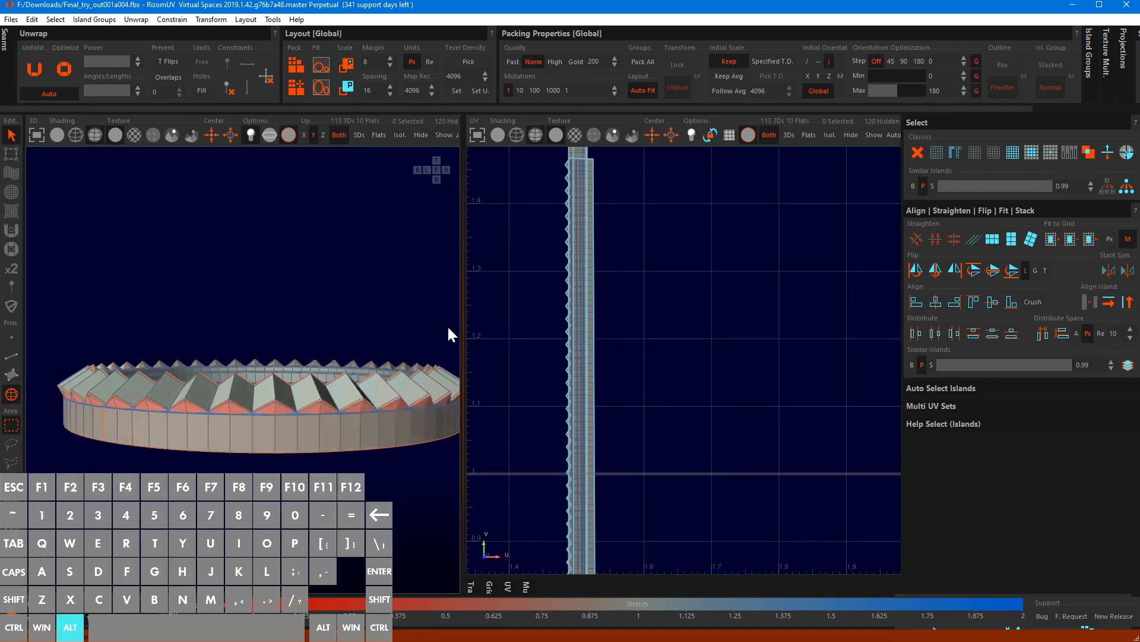
key("o")
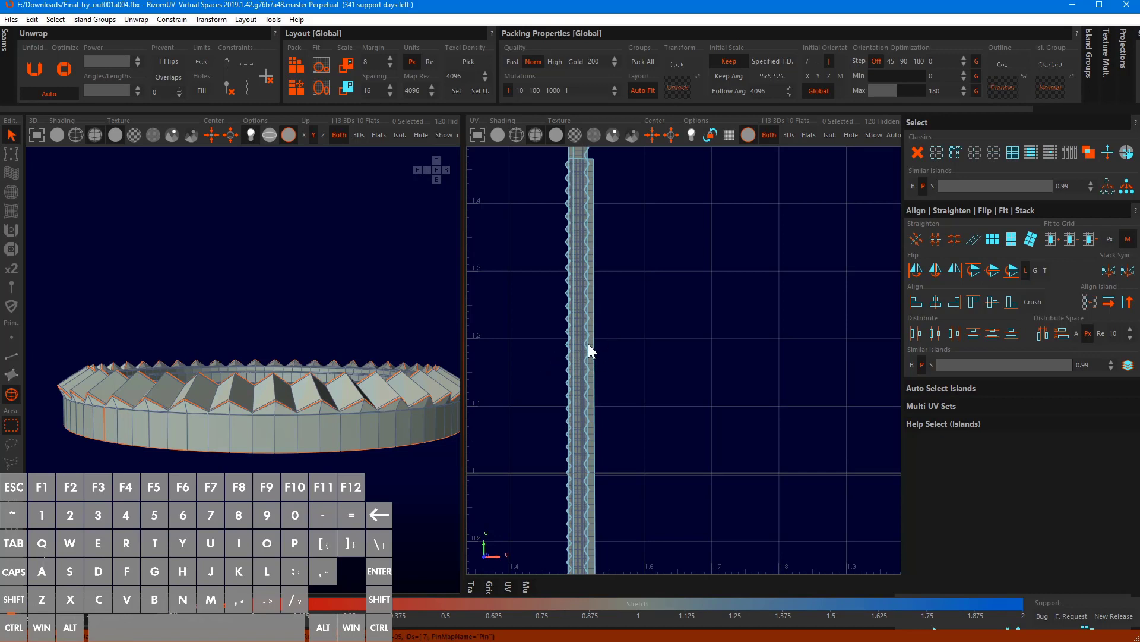
Group the three bezel ring strips and space them out with Distribute Space Horizontally, then clear the selection
scroll(589, 343, "down", 2)
left_click_drag(559, 160, 640, 268)
key("g")
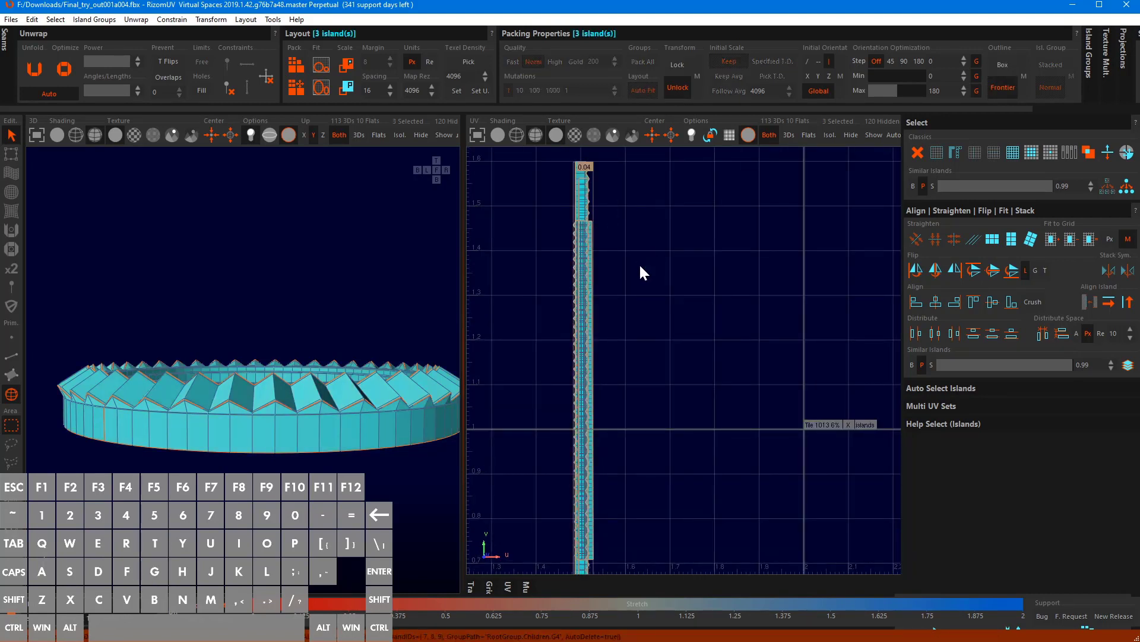
scroll(640, 267, "down", 1)
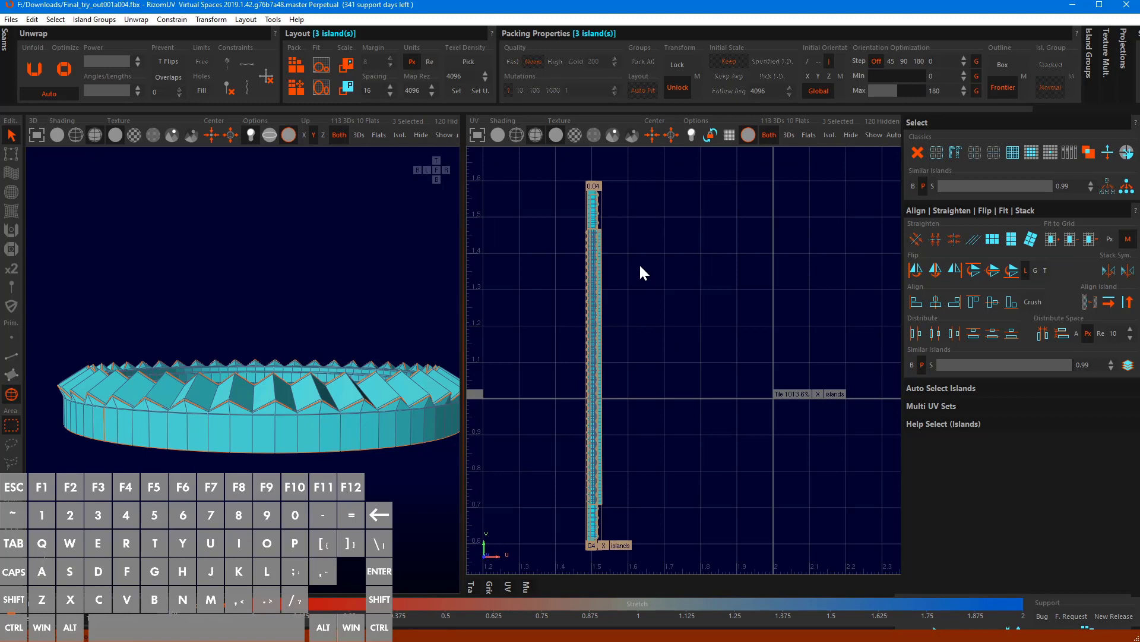
left_click(1038, 336)
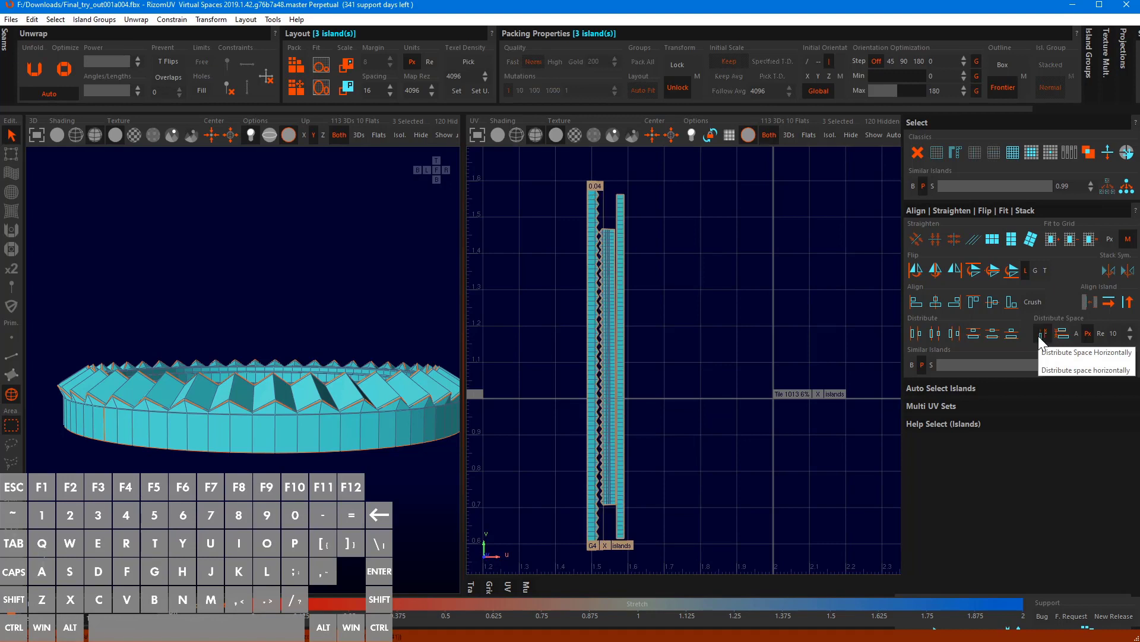
left_click(679, 322)
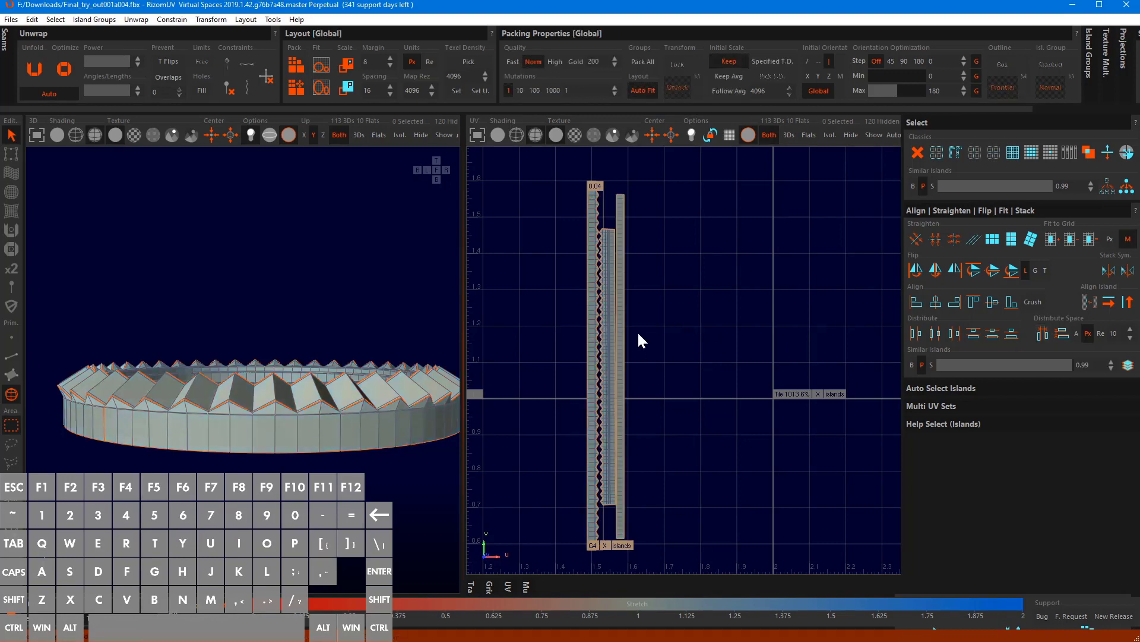
Rearrange the bezel ring strips so the narrow plain strip sits between the two zigzag-edged strips without overlapping
scroll(643, 300, "up", 1)
scroll(618, 300, "up", 1)
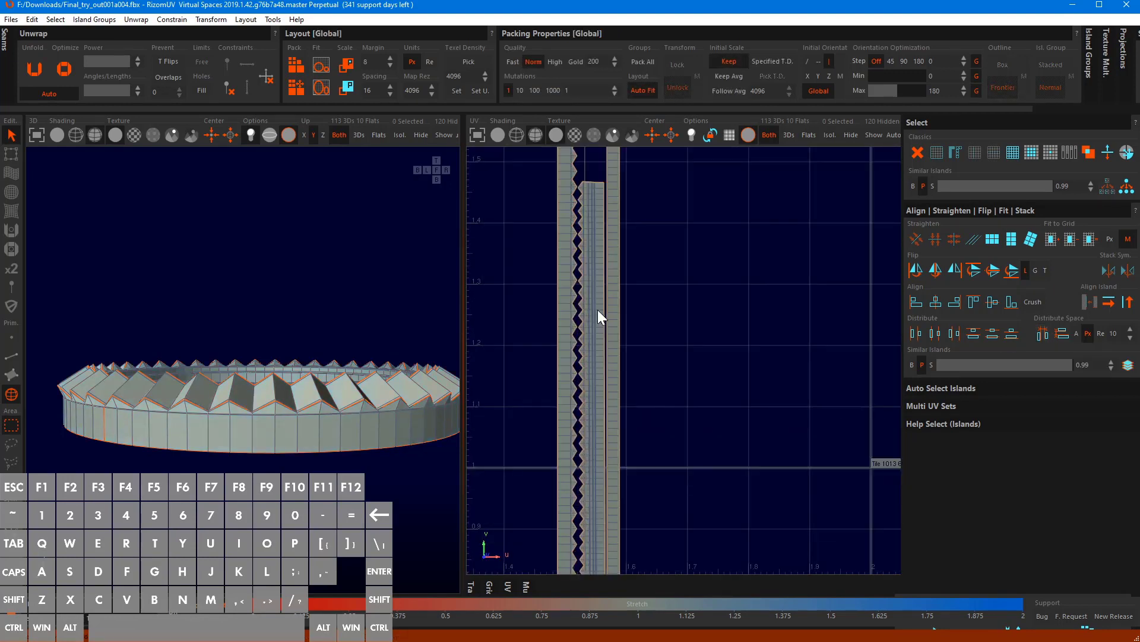
left_click(598, 316)
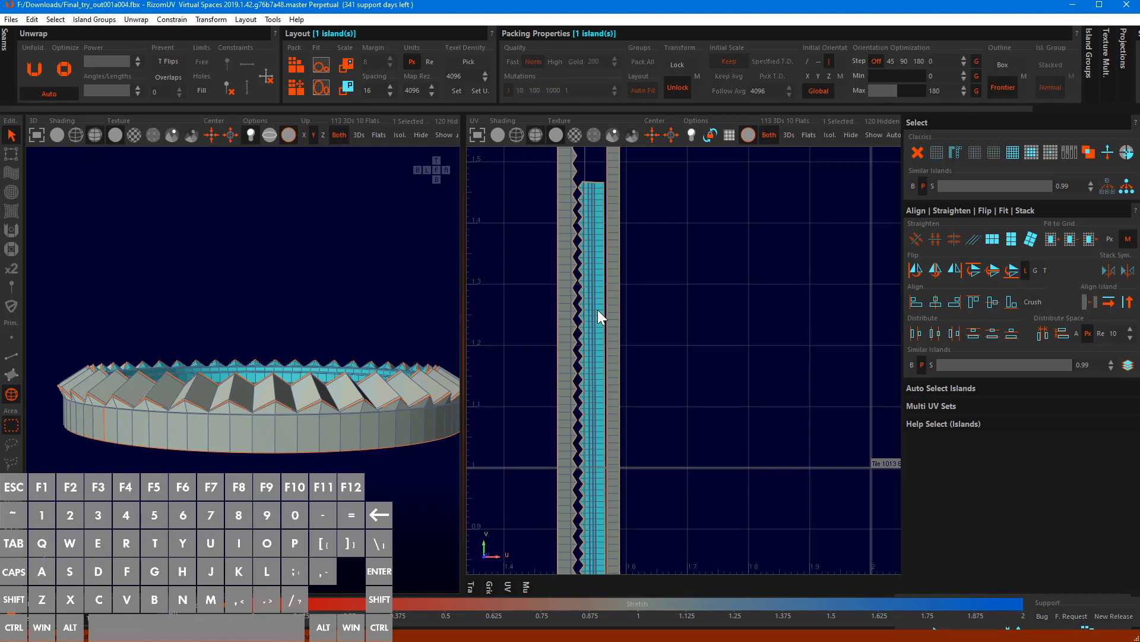
mouse_move(598, 311)
left_mouse_down()
mouse_move(644, 293)
mouse_move(587, 312)
left_mouse_up()
left_click(615, 307)
left_click(633, 348)
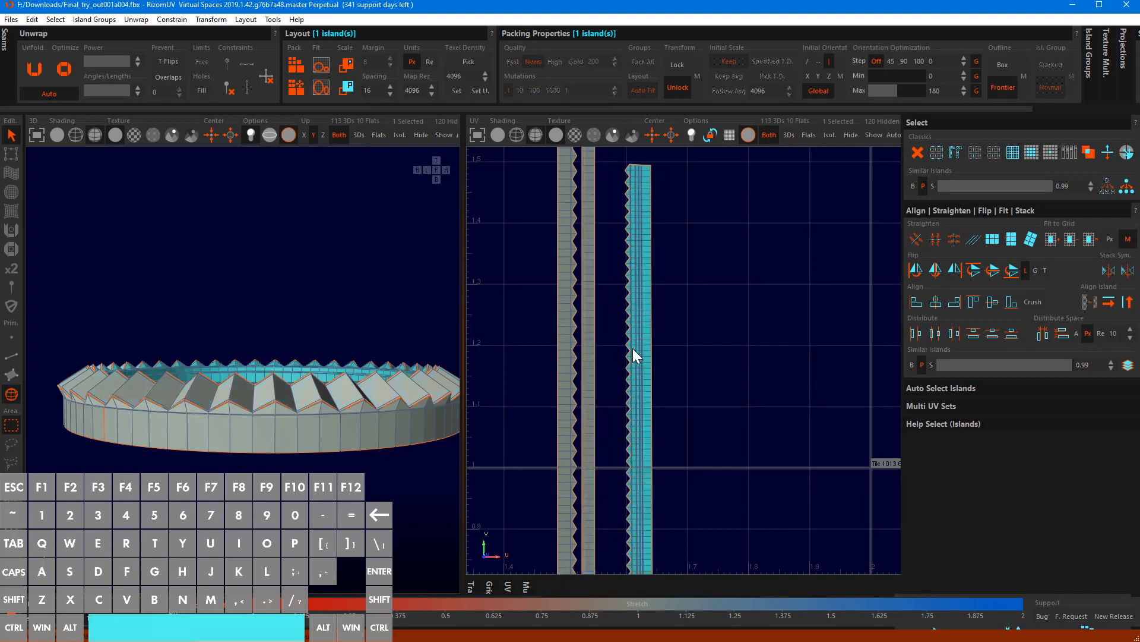
left_click_drag(633, 349, 607, 334)
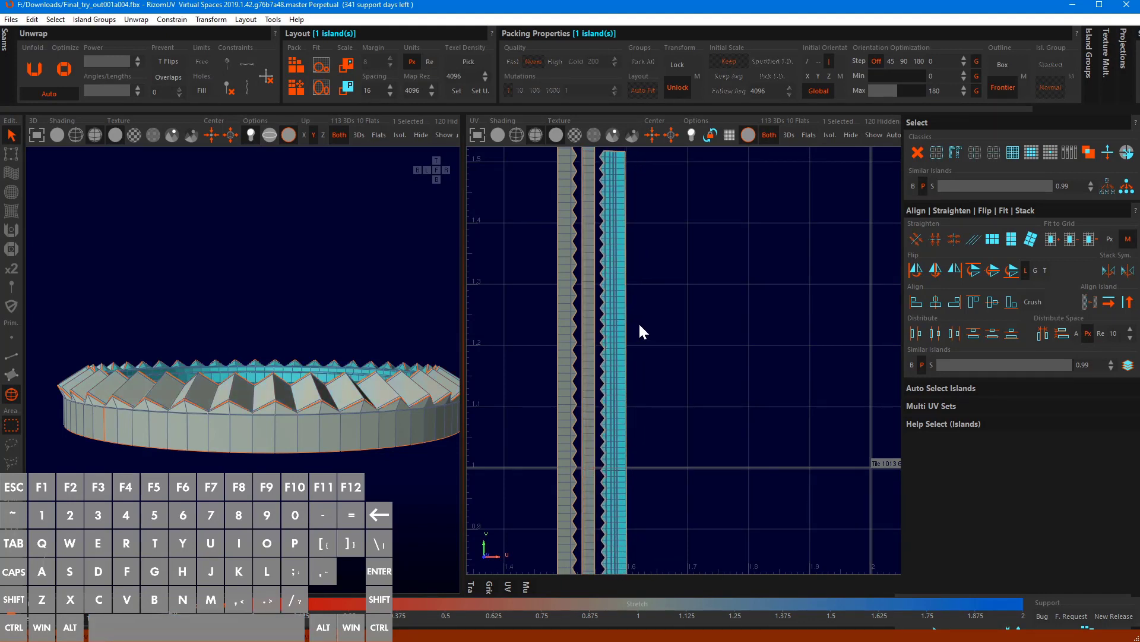
Select all three bezel ring strips, align their top ends and clear the selection
scroll(638, 322, "down", 2)
middle_click_drag(654, 248, 680, 342, "alt")
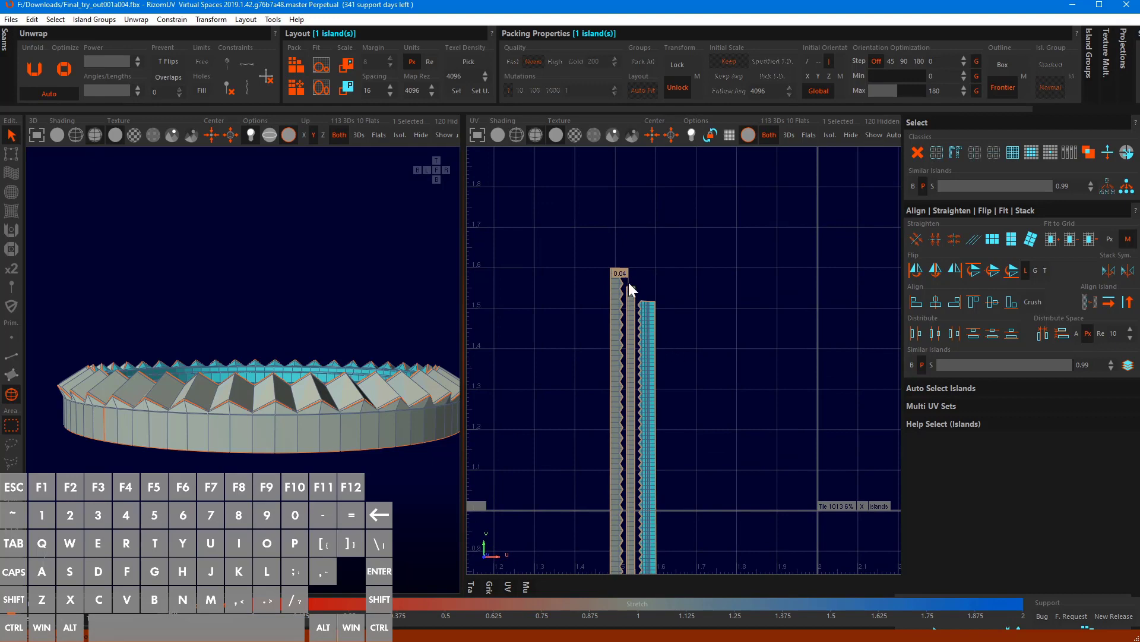
scroll(631, 278, "up", 3)
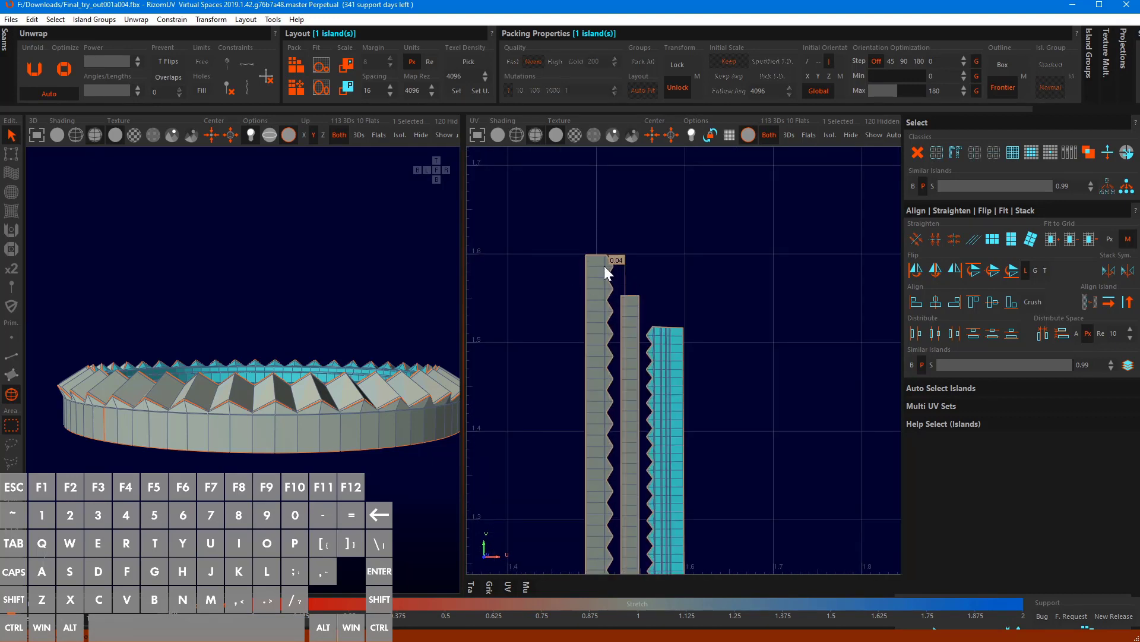
left_click_drag(547, 234, 734, 416)
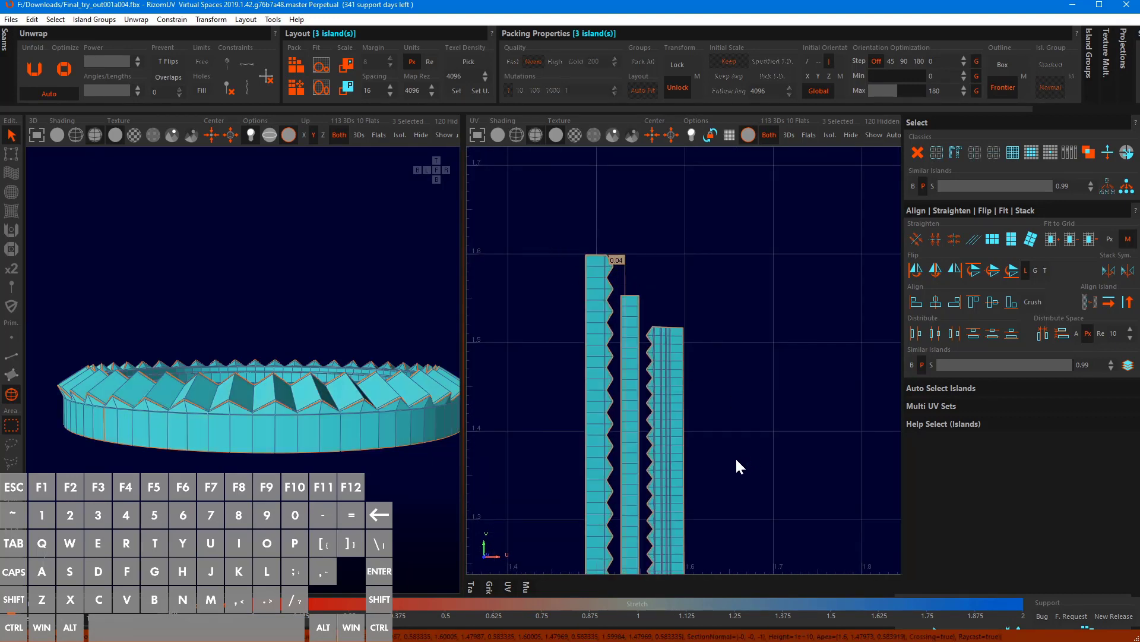
left_click(974, 303)
left_click(702, 323)
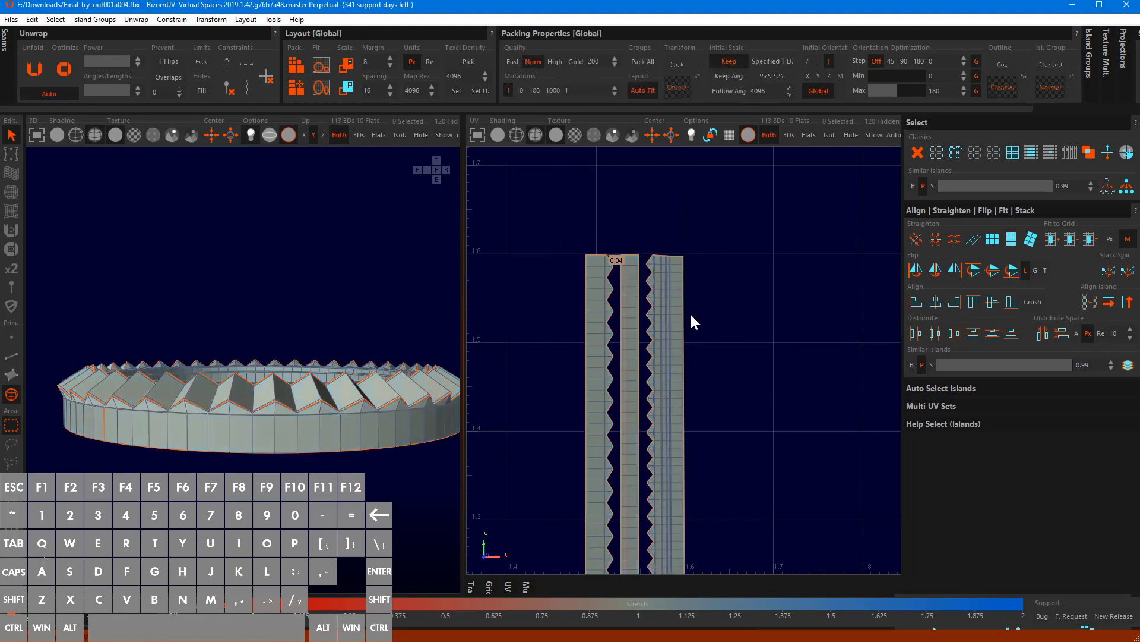
Select the slanted edges at both ends of the ring's inner-surface strip and constrain them horizontally
scroll(614, 257, "up", 4)
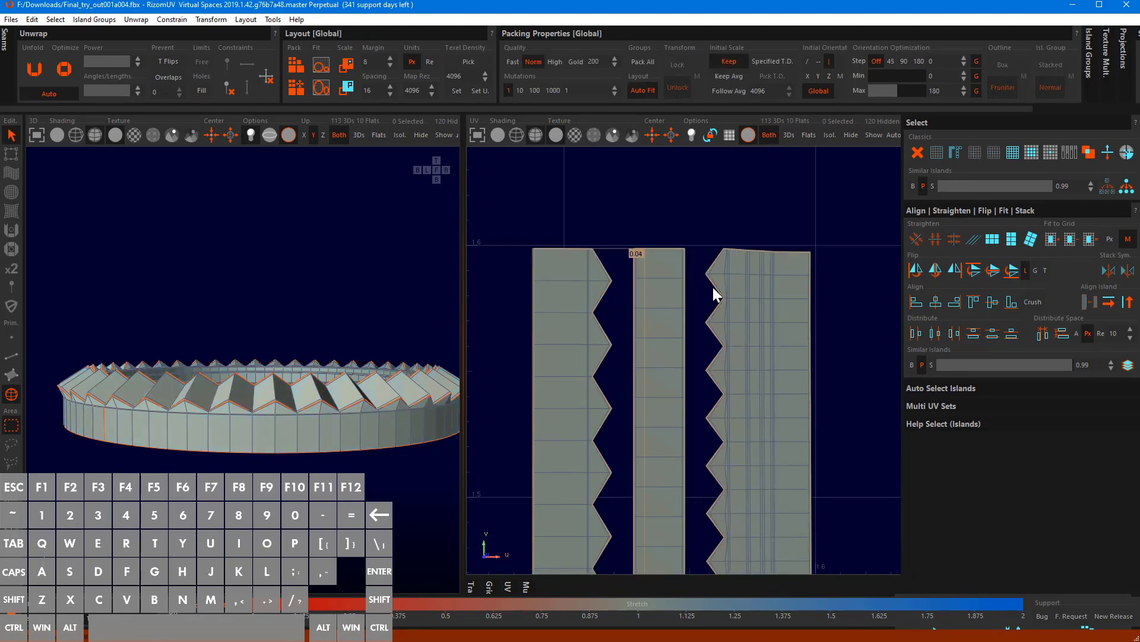
key("F2")
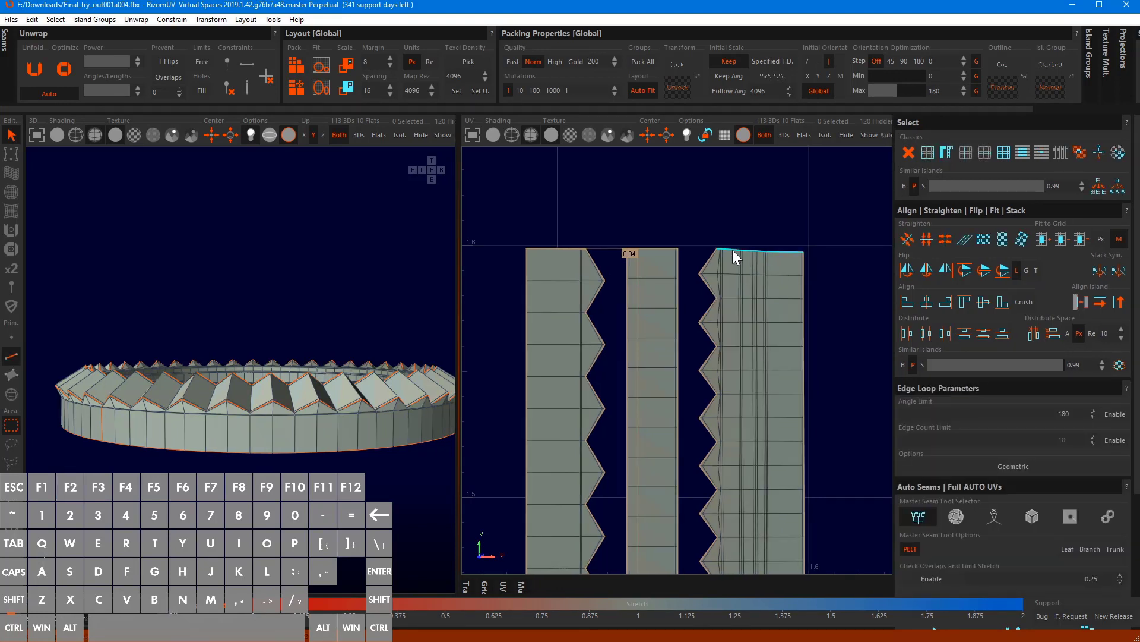
middle_click_drag(753, 454, 757, 245, "alt")
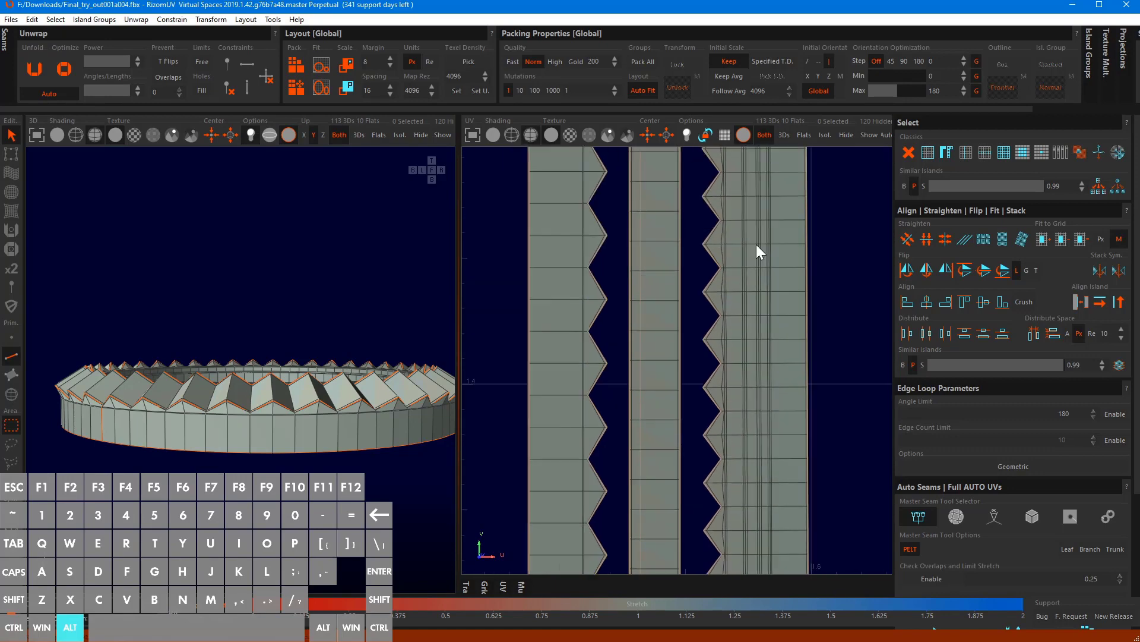
middle_click_drag(814, 454, 782, 204, "alt")
middle_click_drag(741, 402, 713, 303, "alt")
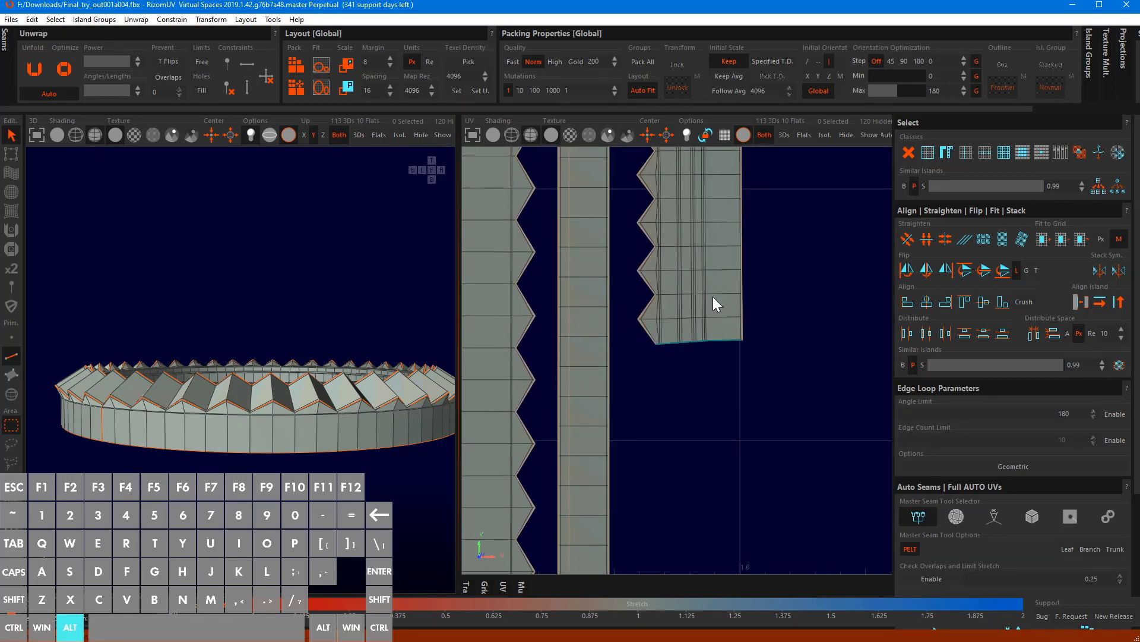
left_click(675, 343, "ctrl")
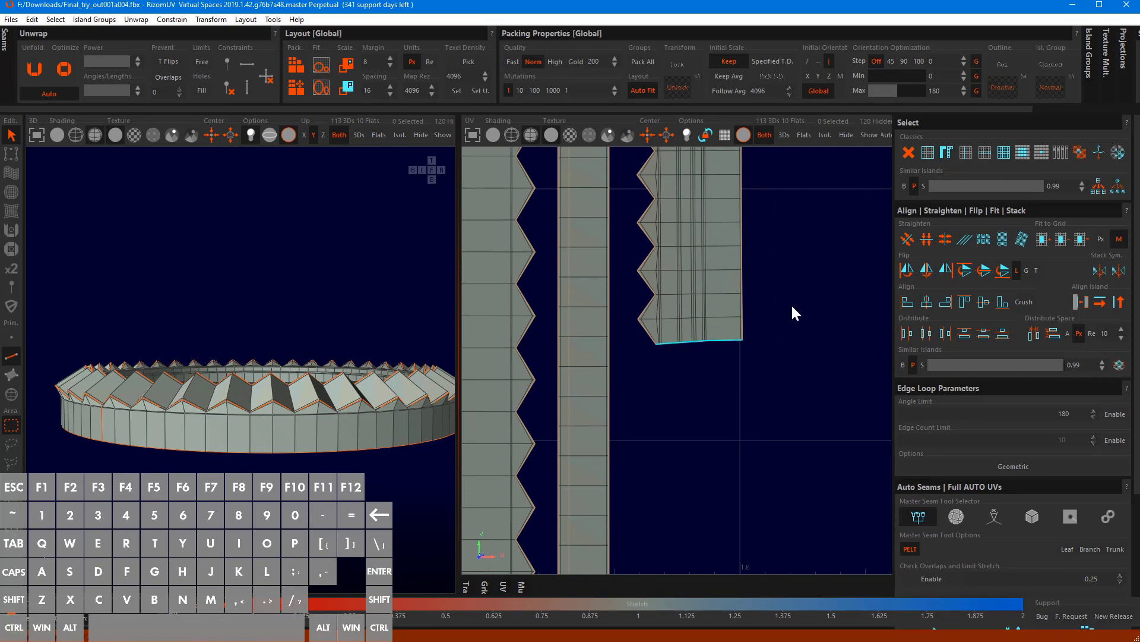
scroll(792, 310, "down", 4)
scroll(792, 314, "down", 2)
middle_click_drag(789, 339, 725, 486, "alt")
scroll(716, 433, "down", 1)
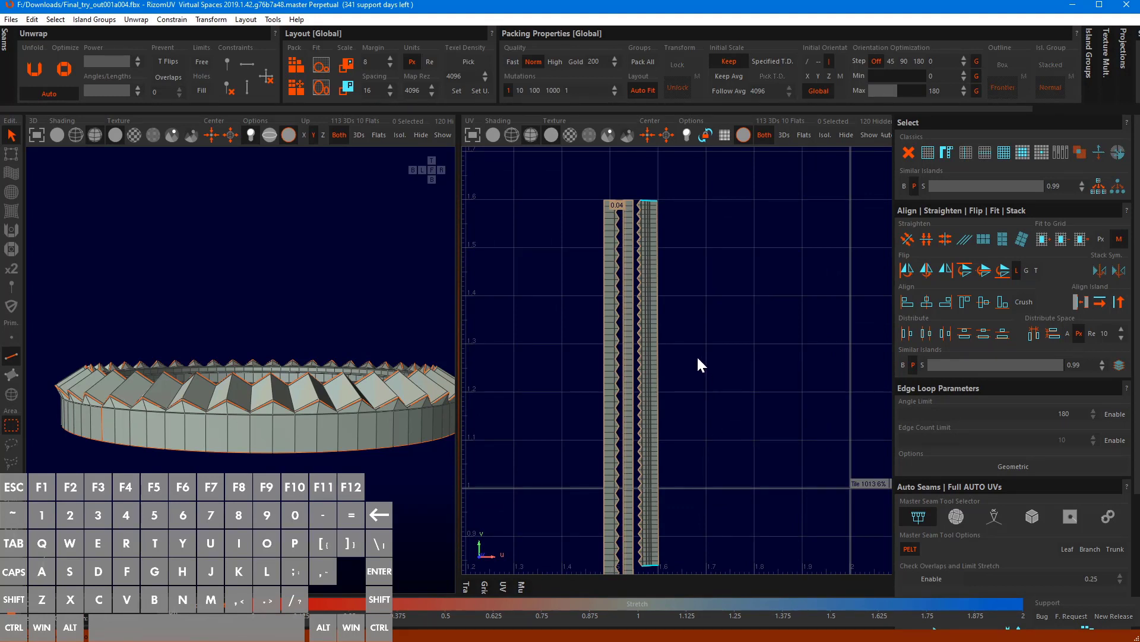
key("alt")
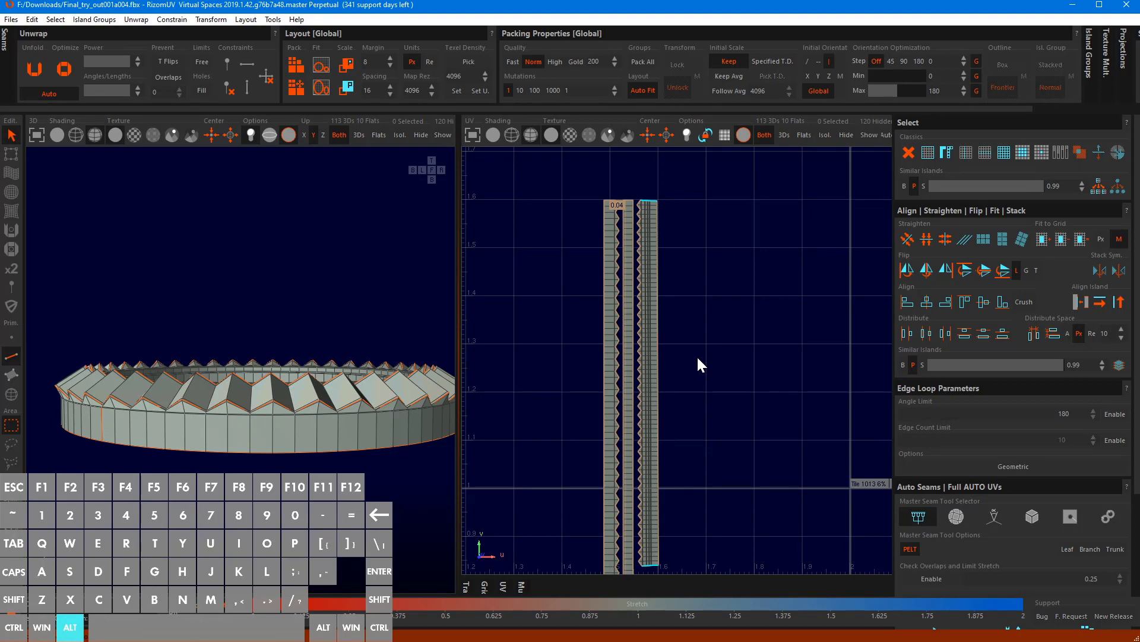
key("alt+t")
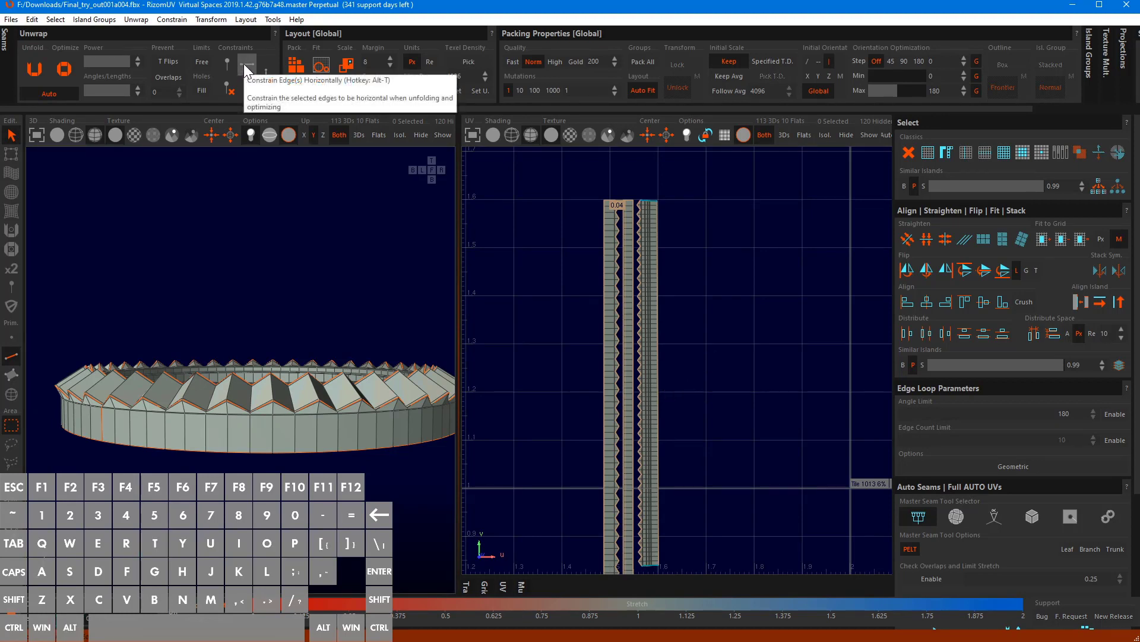
Optimize the bezel ring strips with the horizontal constraints so the inner-surface strip gets straight ends
key("alt")
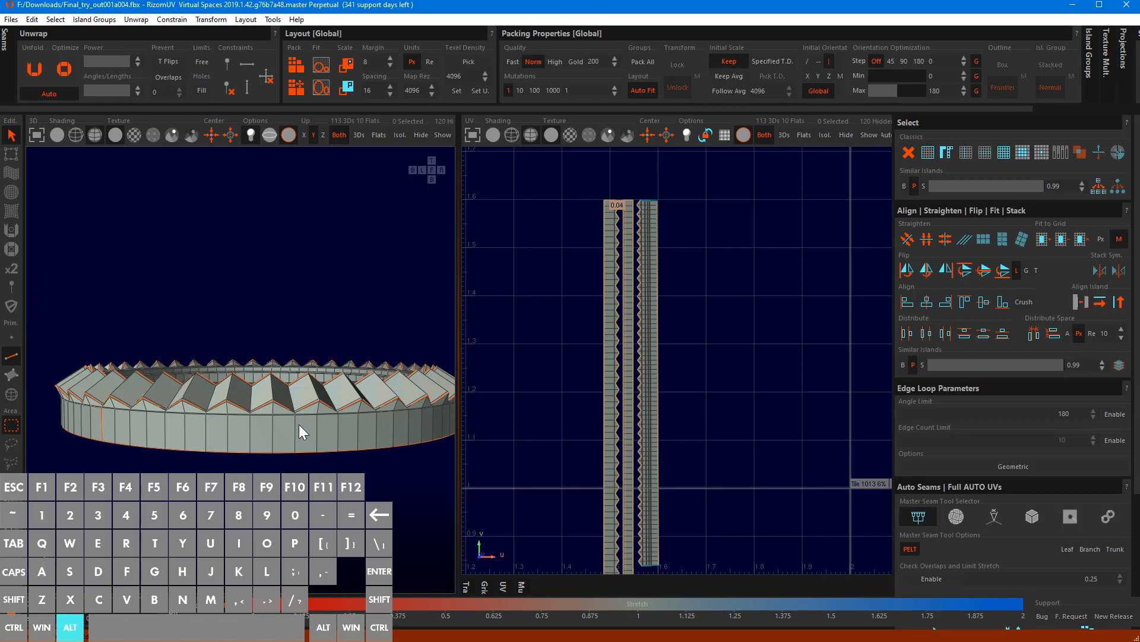
left_click_drag(299, 424, 277, 350, "alt")
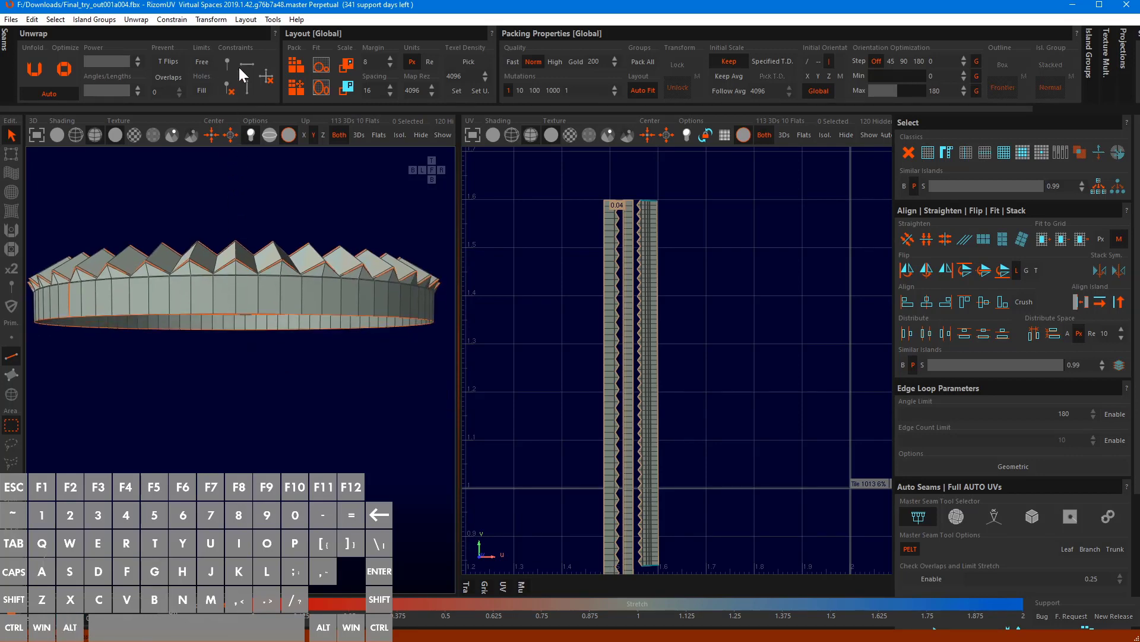
left_click_drag(261, 257, 250, 324, "alt")
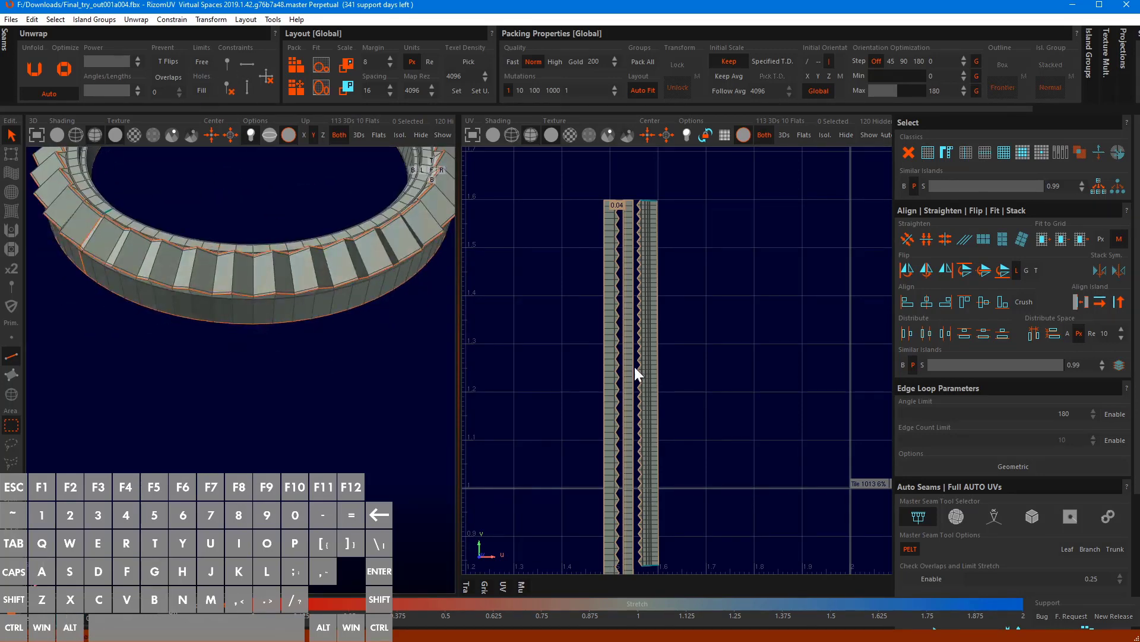
scroll(658, 206, "up", 3)
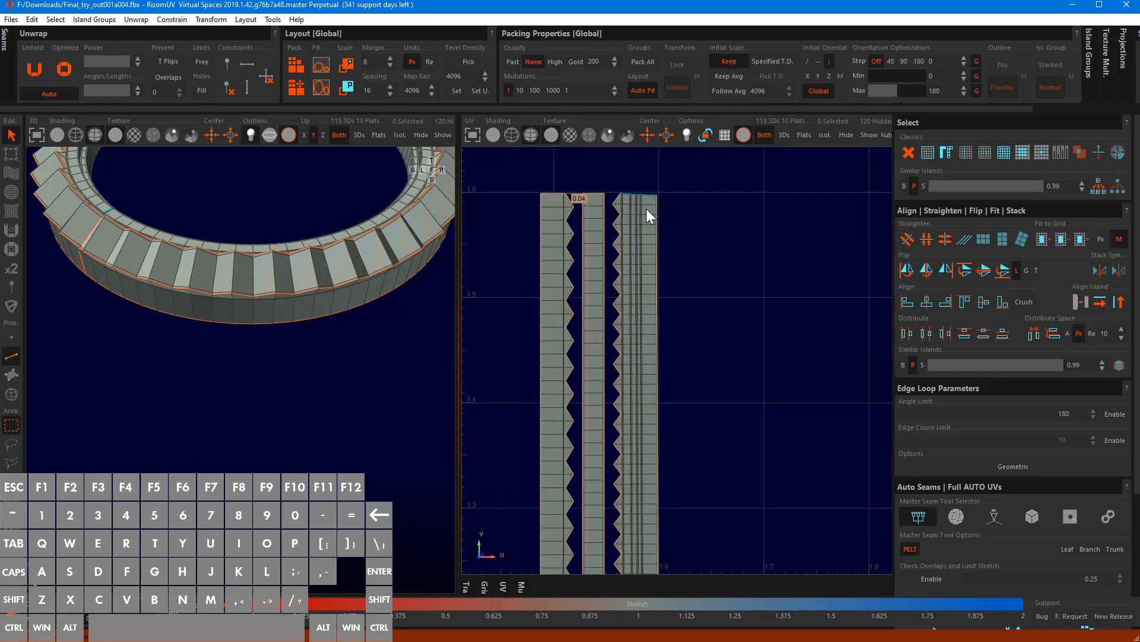
key("o")
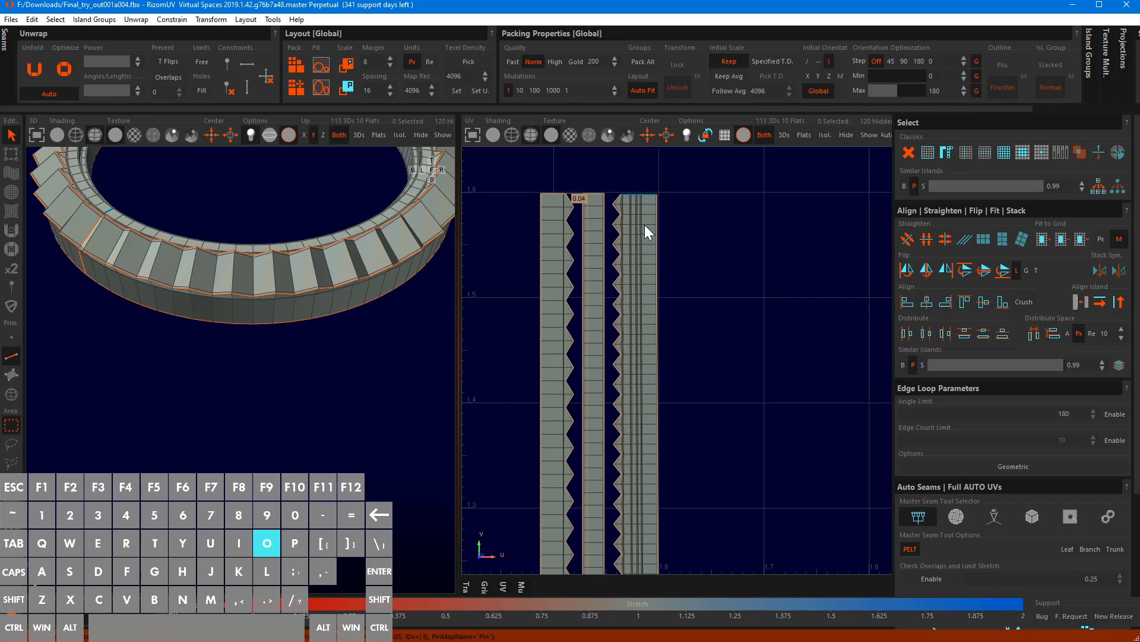
scroll(624, 300, "down", 2)
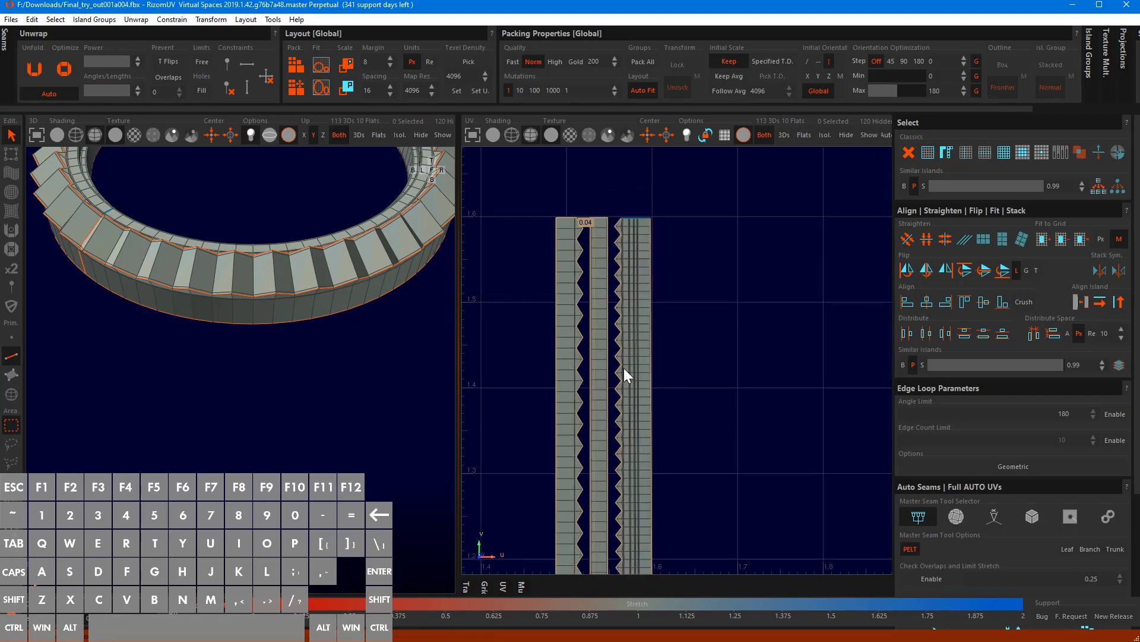
middle_click_drag(621, 423, 603, 102, "alt")
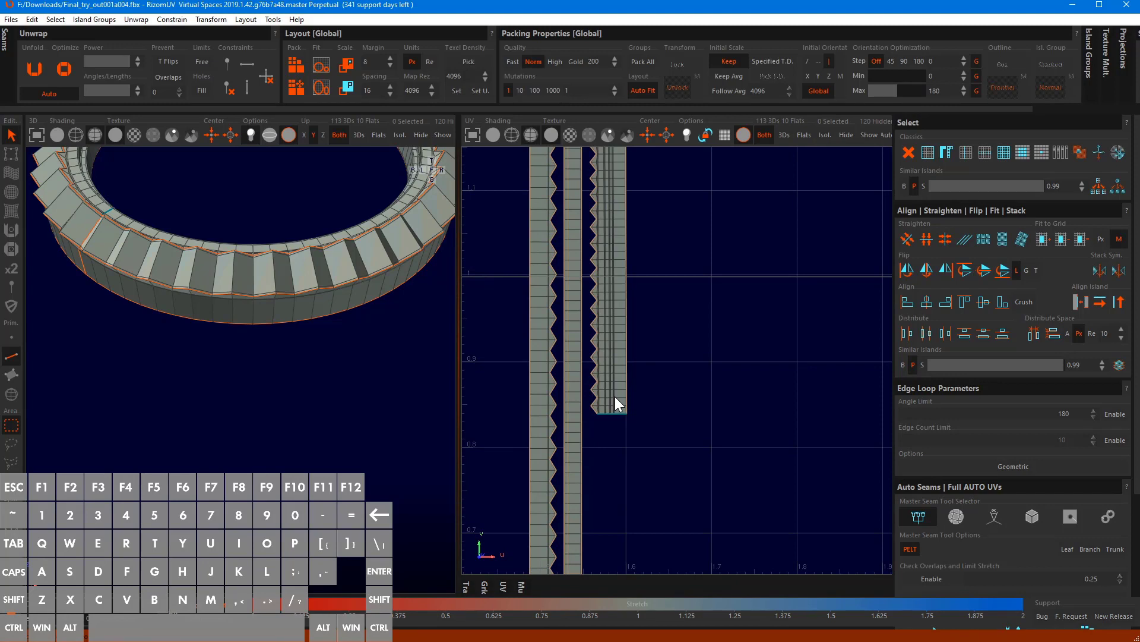
key("o")
Select all three bezel ring islands, apply Align Island Vertically to Selection and clear the selection
key("F4")
left_click(614, 397)
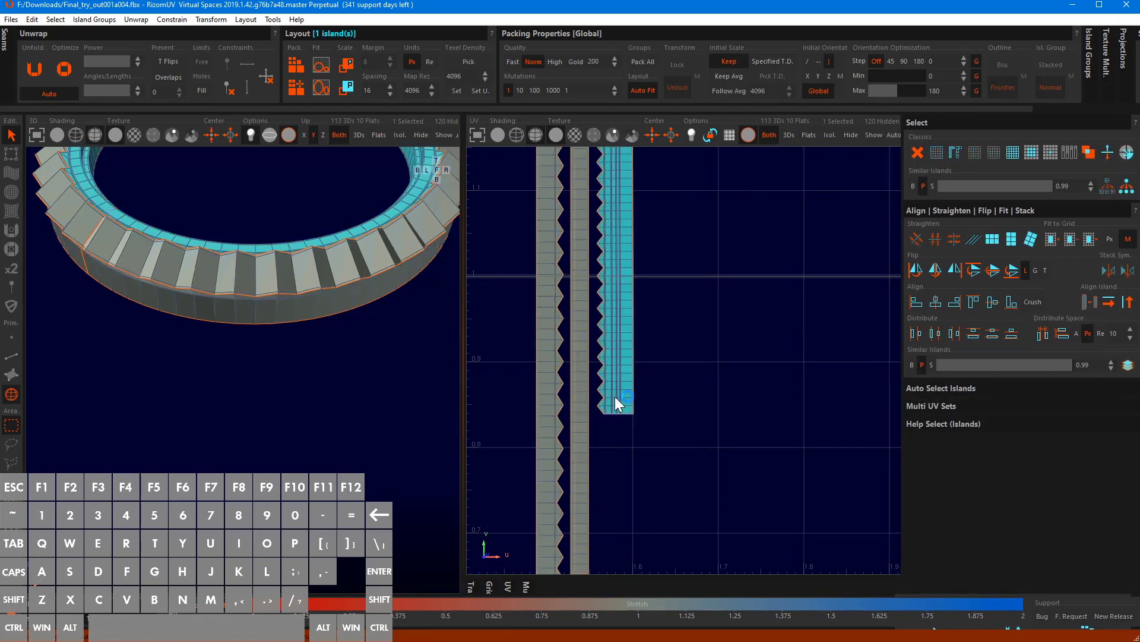
key("ctrl+a")
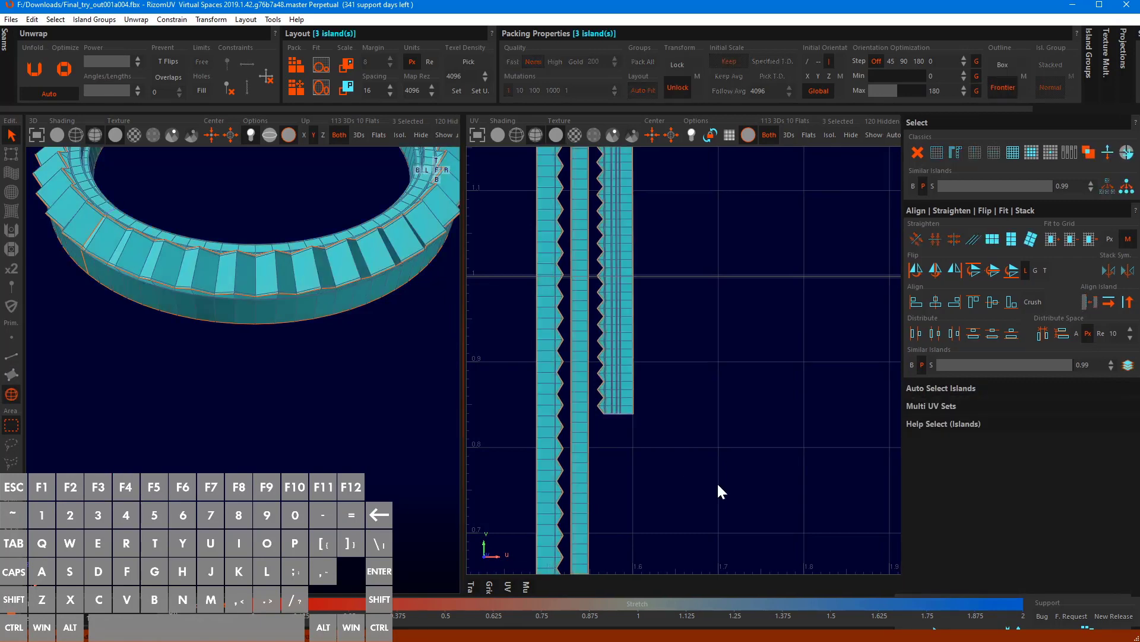
left_click(1129, 303)
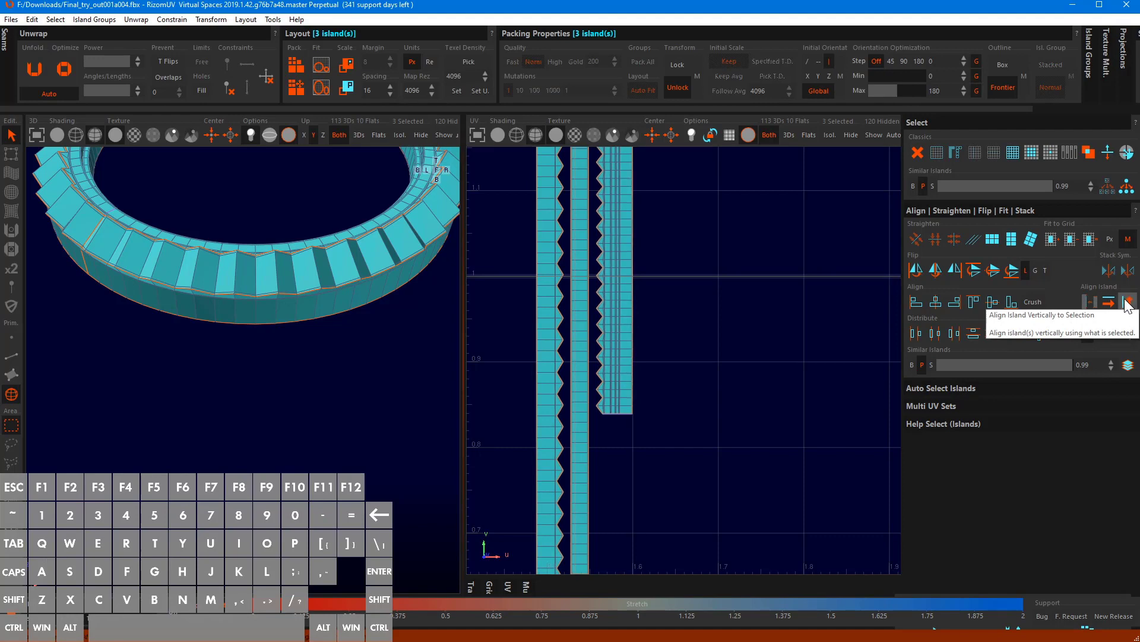
left_click(720, 415)
scroll(643, 384, "down", 3)
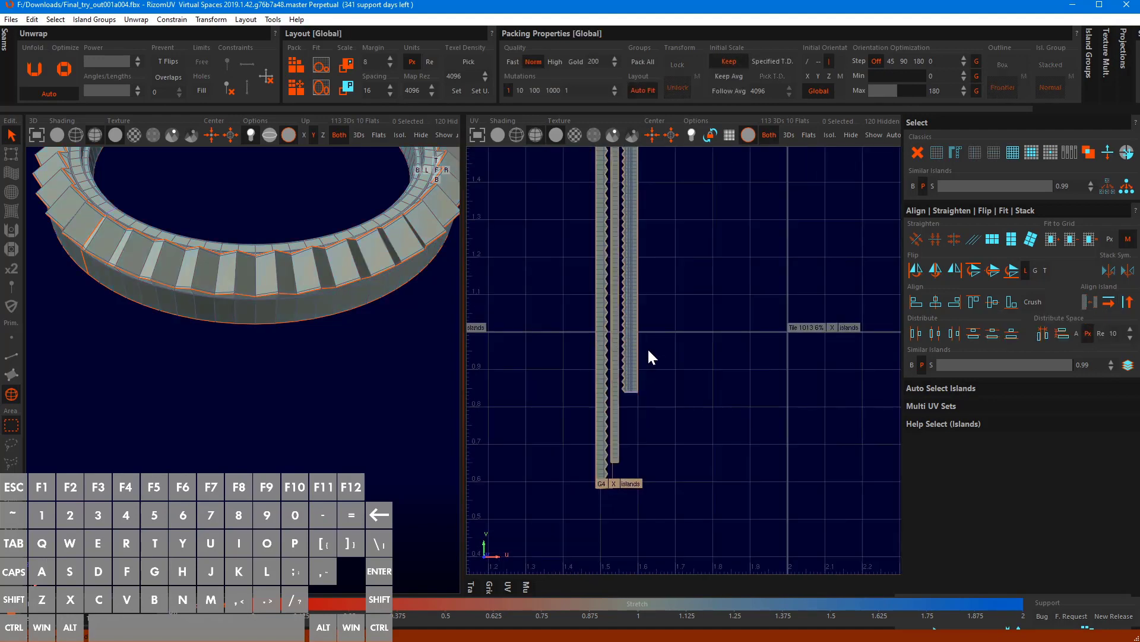
middle_click_drag(666, 300, 647, 425, "alt")
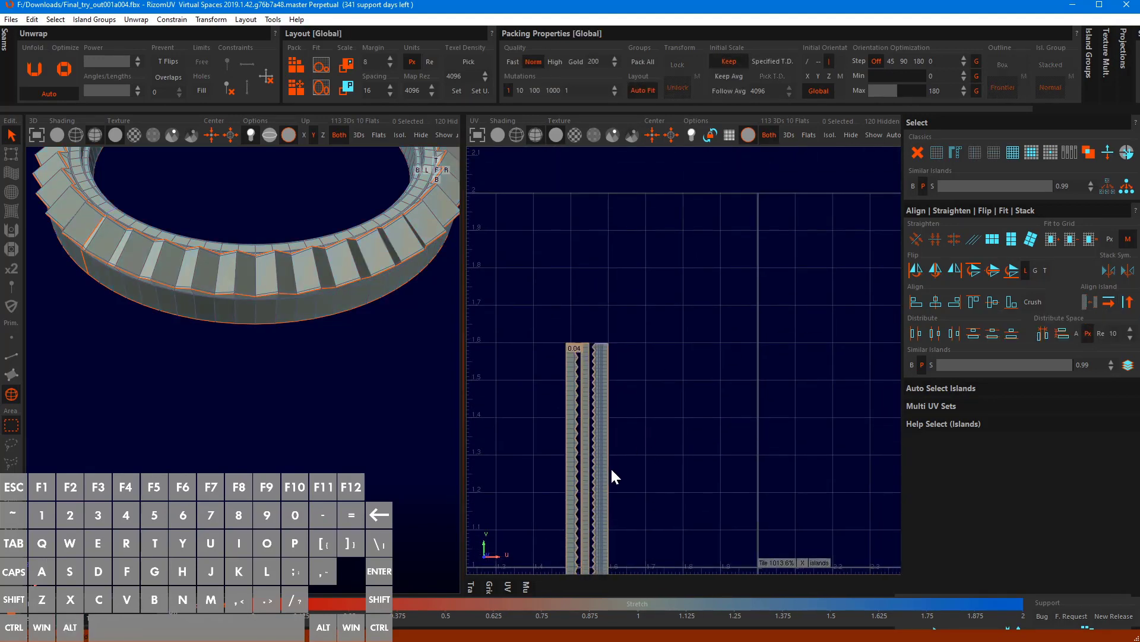
scroll(560, 401, "up", 5)
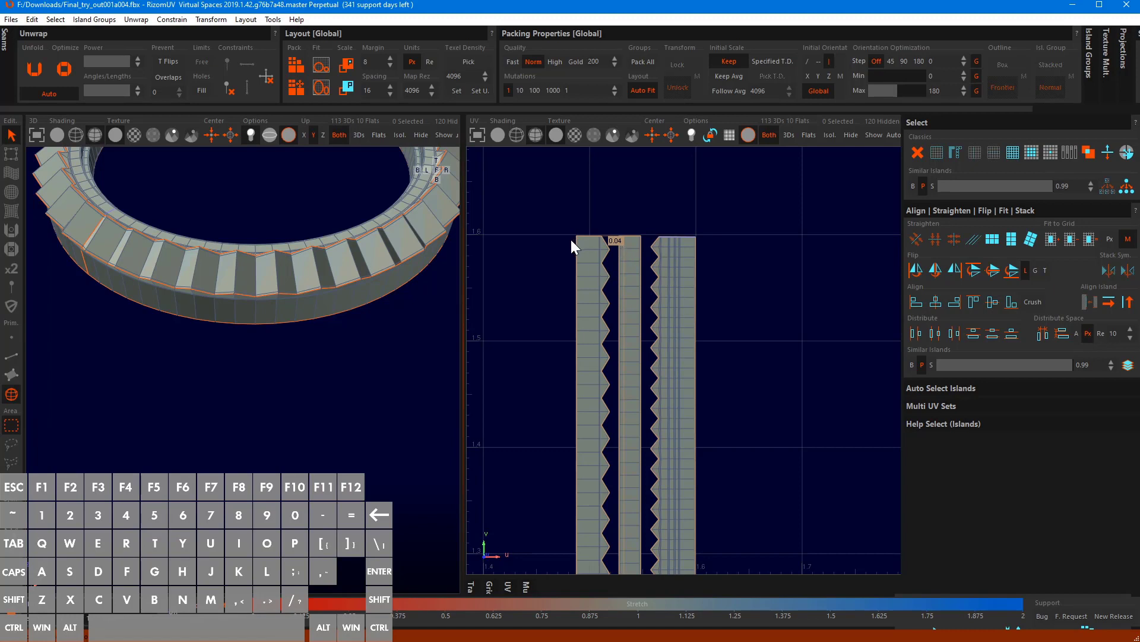
Select the bezel ring's three strip islands as one group and clear the selection
key("g")
left_click(596, 267)
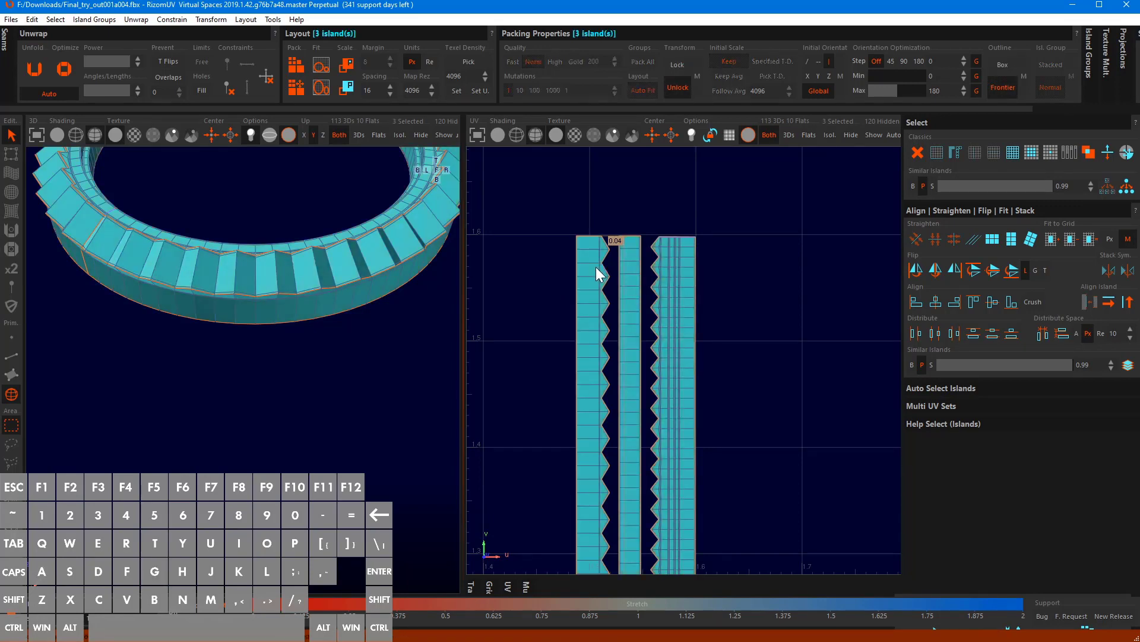
left_click(735, 284)
Examine the aligned bezel ring strips along their full length and their placement relative to the UV tiles
scroll(735, 285, "down", 3)
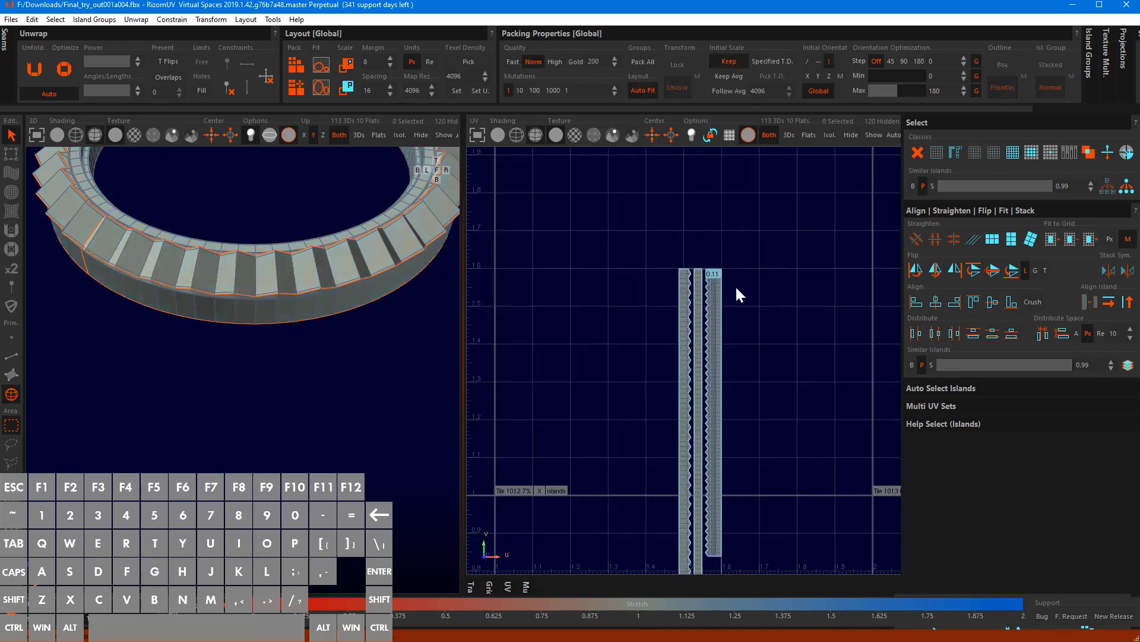
middle_click_drag(736, 470, 752, 410, "alt")
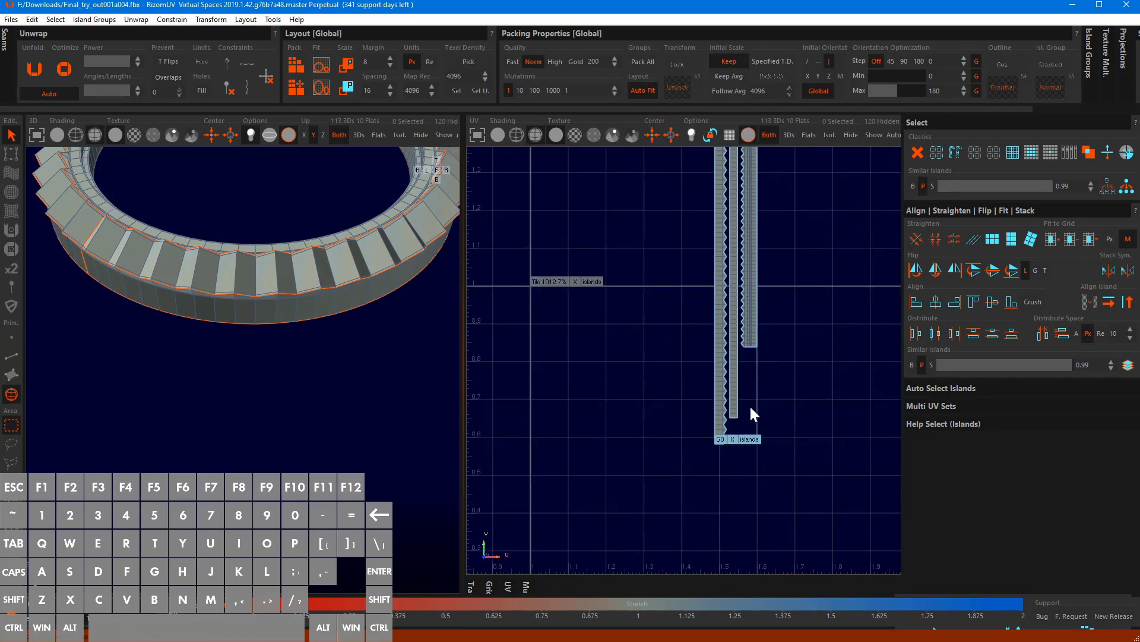
scroll(778, 384, "down", 4)
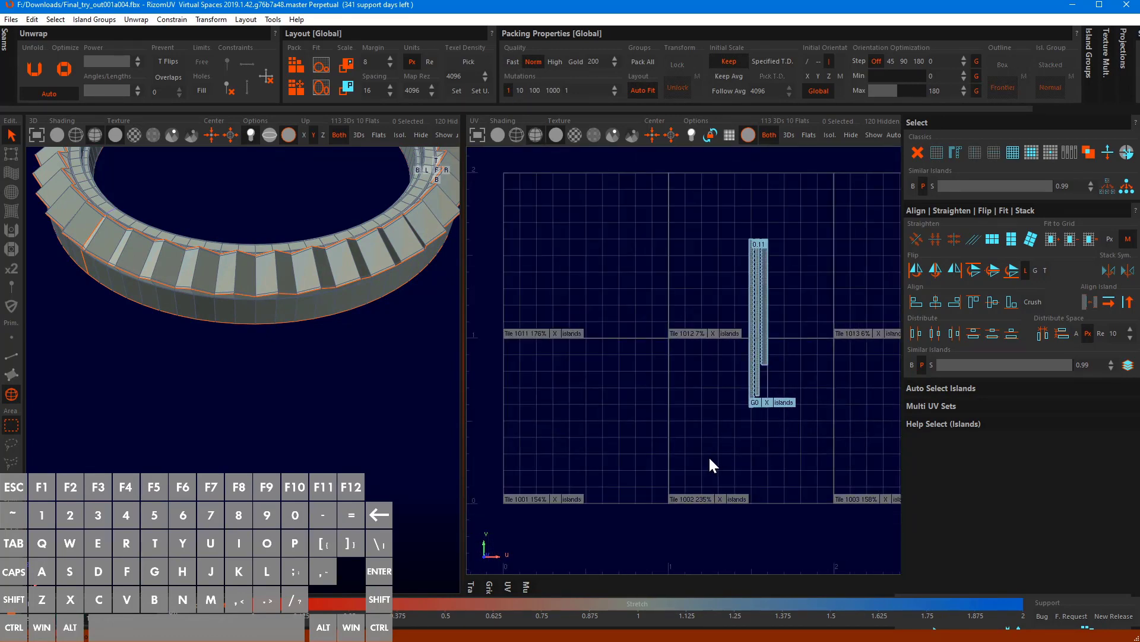
scroll(769, 332, "up", 3)
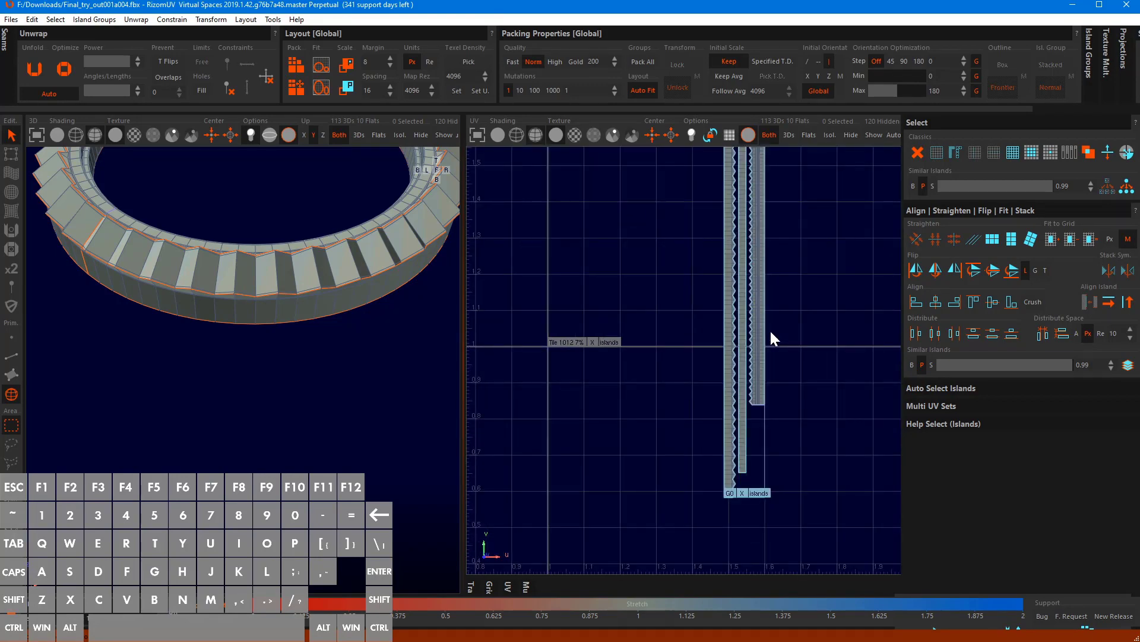
scroll(760, 318, "up", 3)
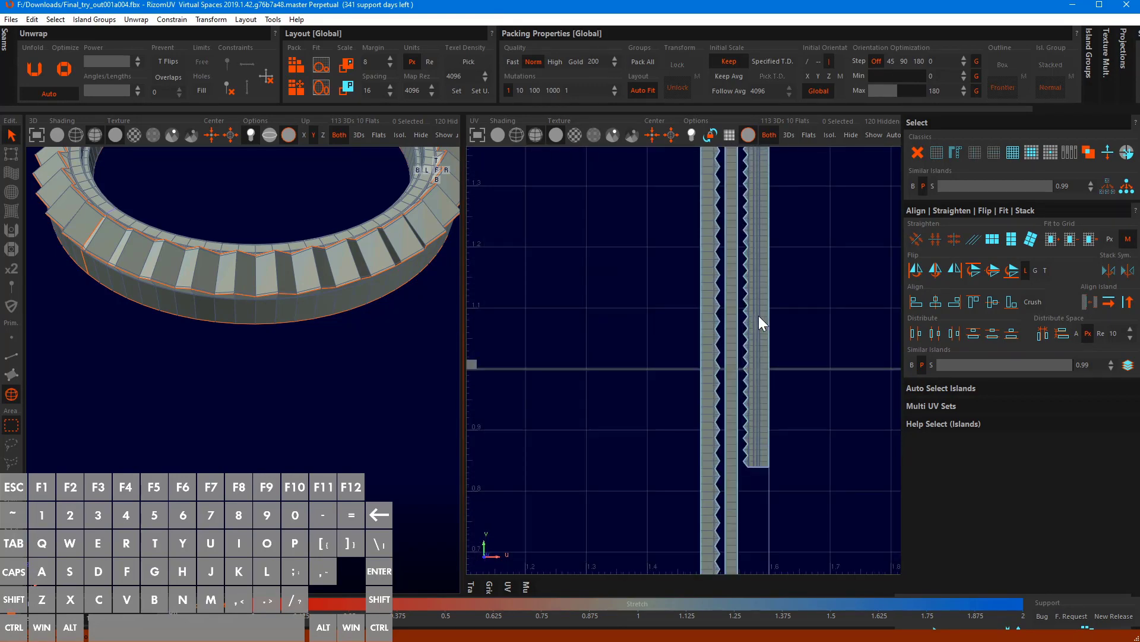
scroll(759, 316, "down", 1)
scroll(761, 316, "down", 4)
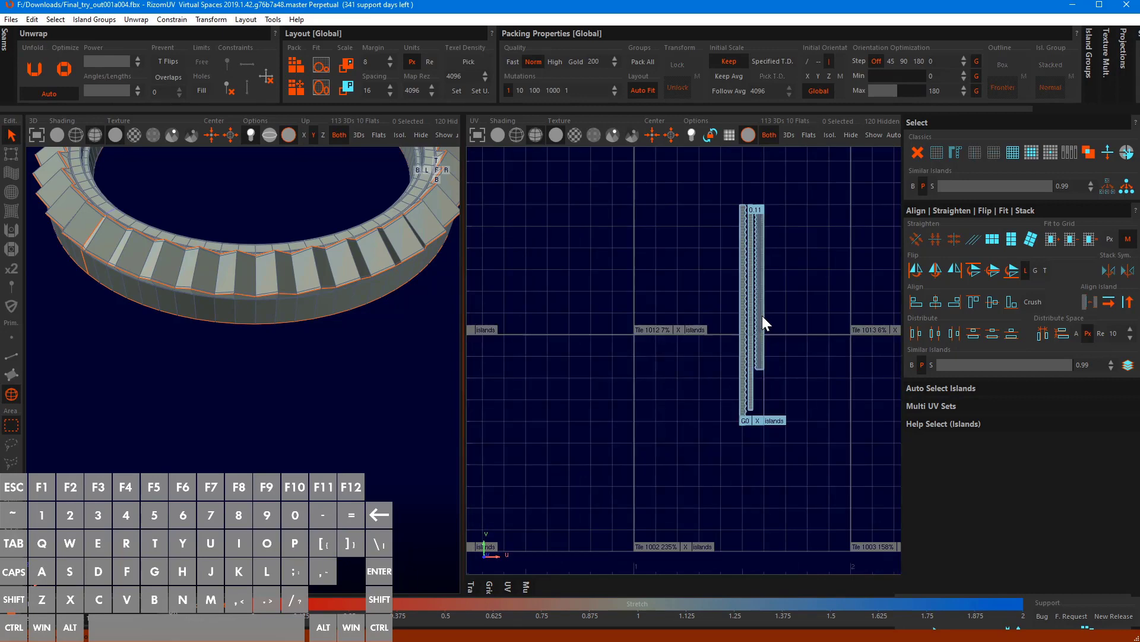
scroll(701, 427, "down", 3)
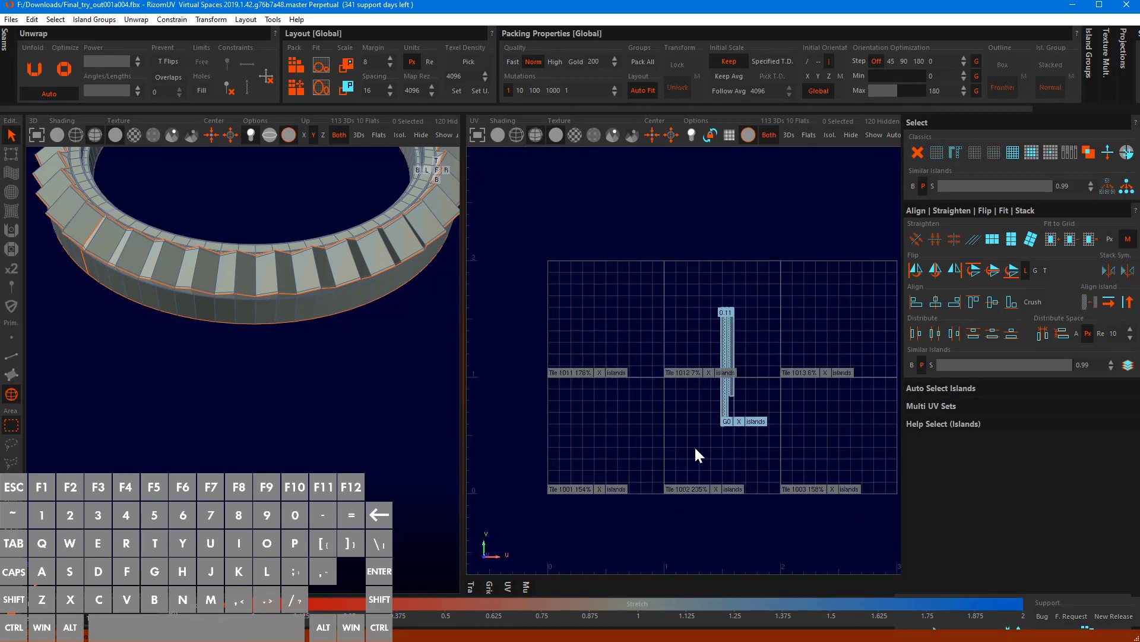
Unhide all islands and display the custom grid texture on the watch in the 3D view, seen face-on
key("shift+h")
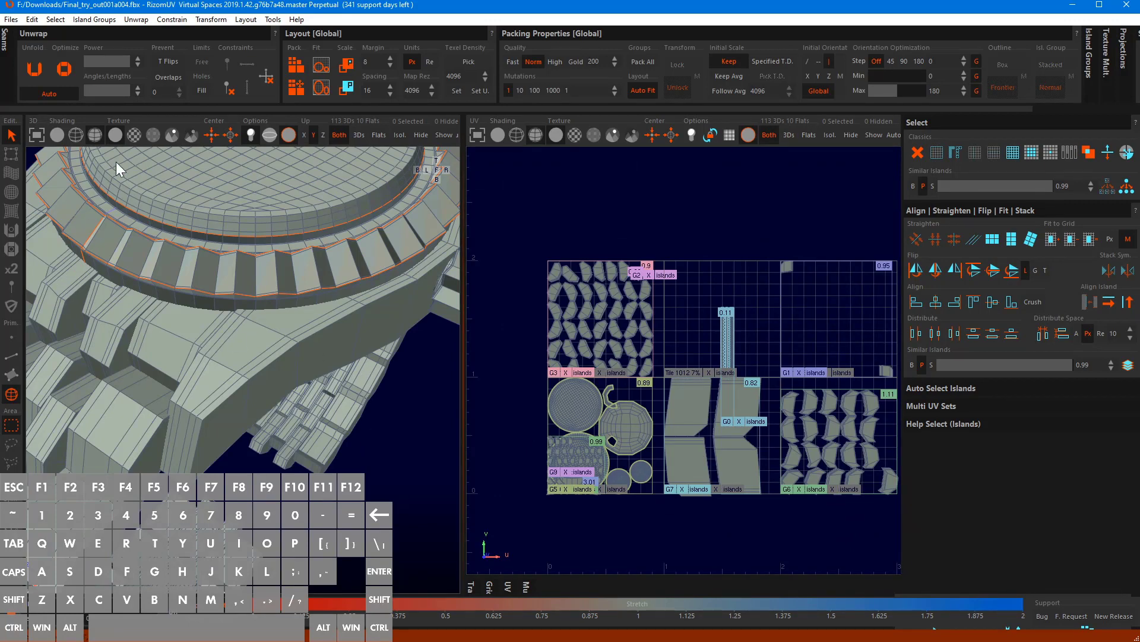
left_click(153, 136)
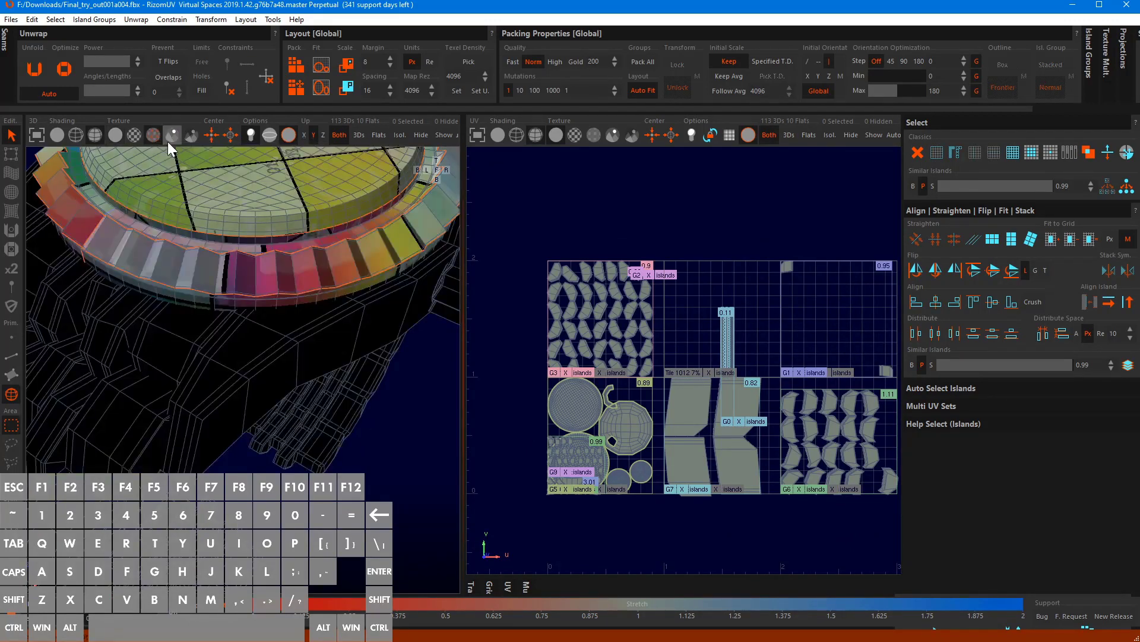
scroll(245, 246, "down", 2)
left_click_drag(244, 245, 262, 428, "alt")
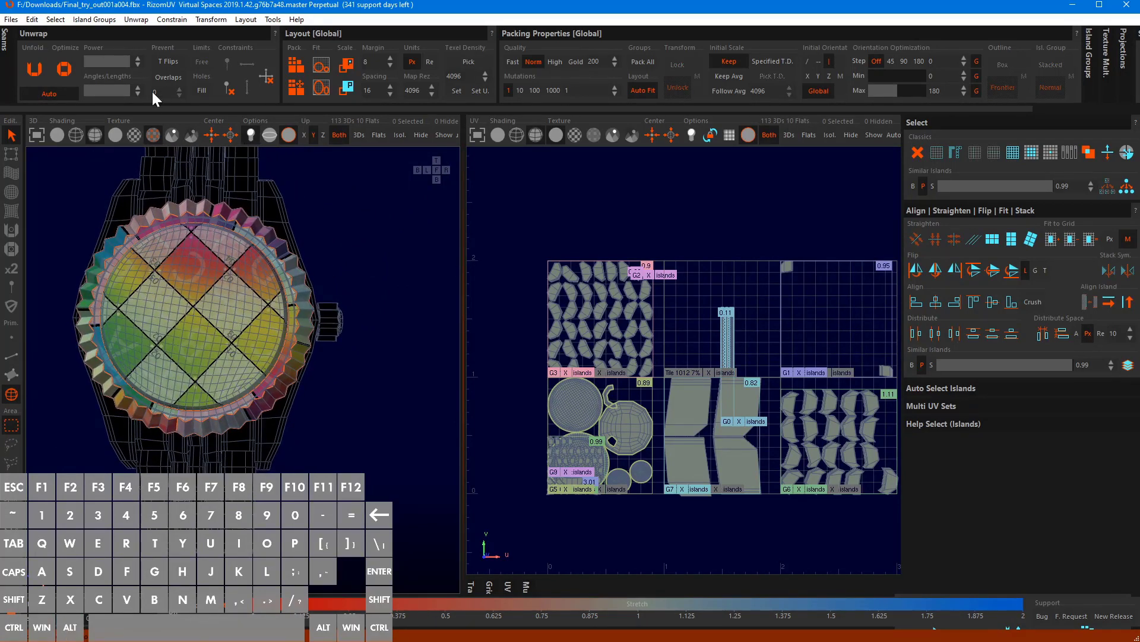
Open the Preferences and browse for a grid texture in the 01_ Rizom/UVGridTutorial folder on the E: drive
left_click(31, 20)
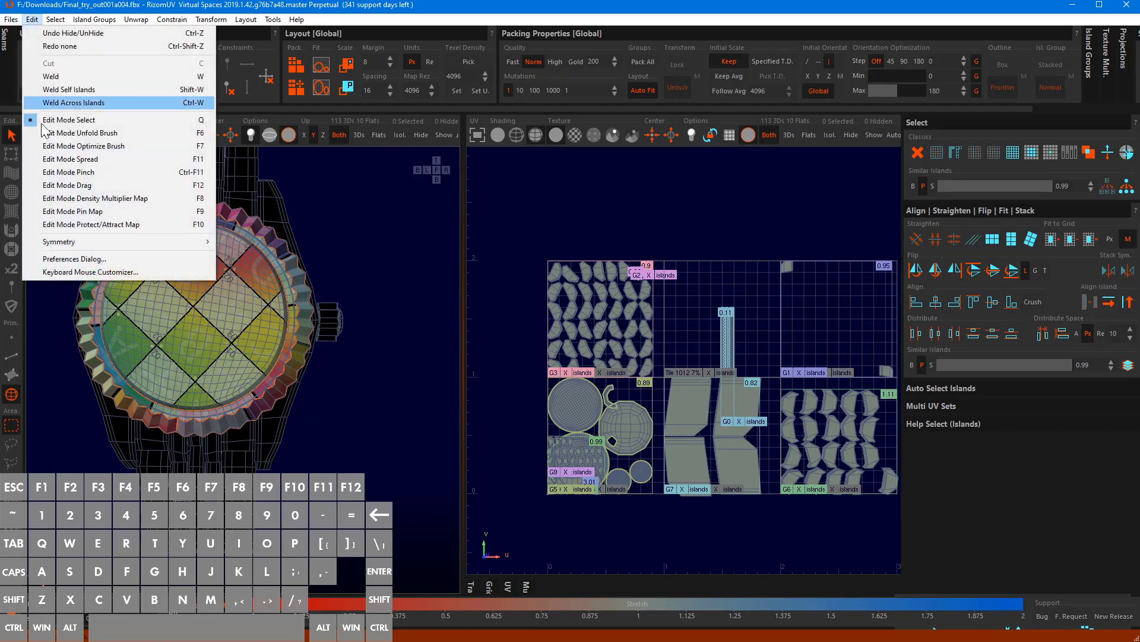
left_click(71, 260)
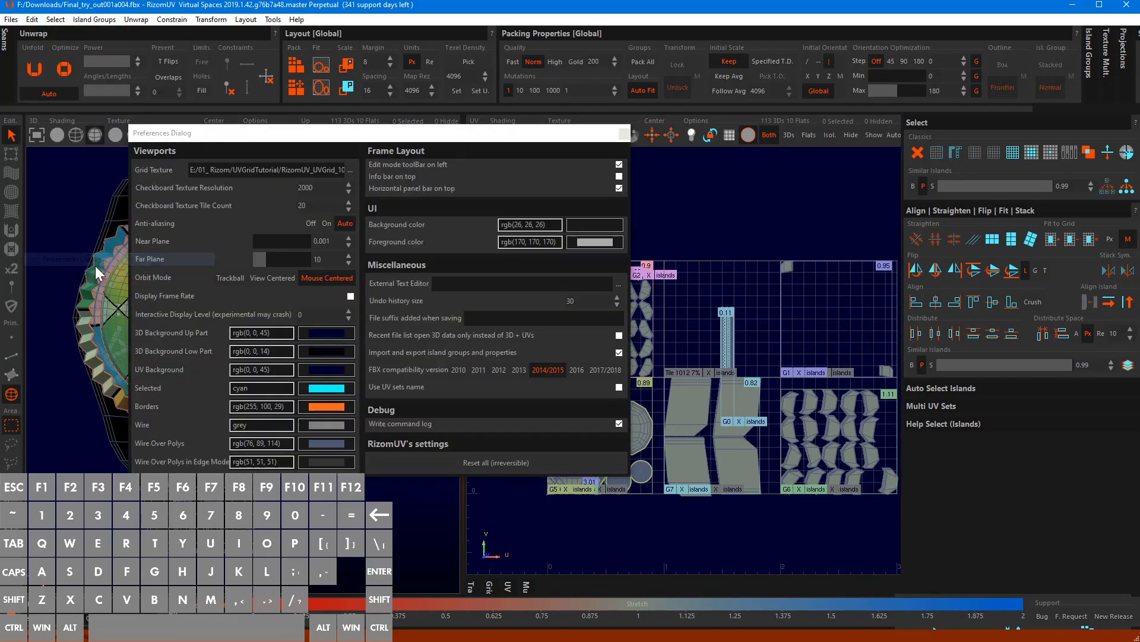
left_click(349, 168)
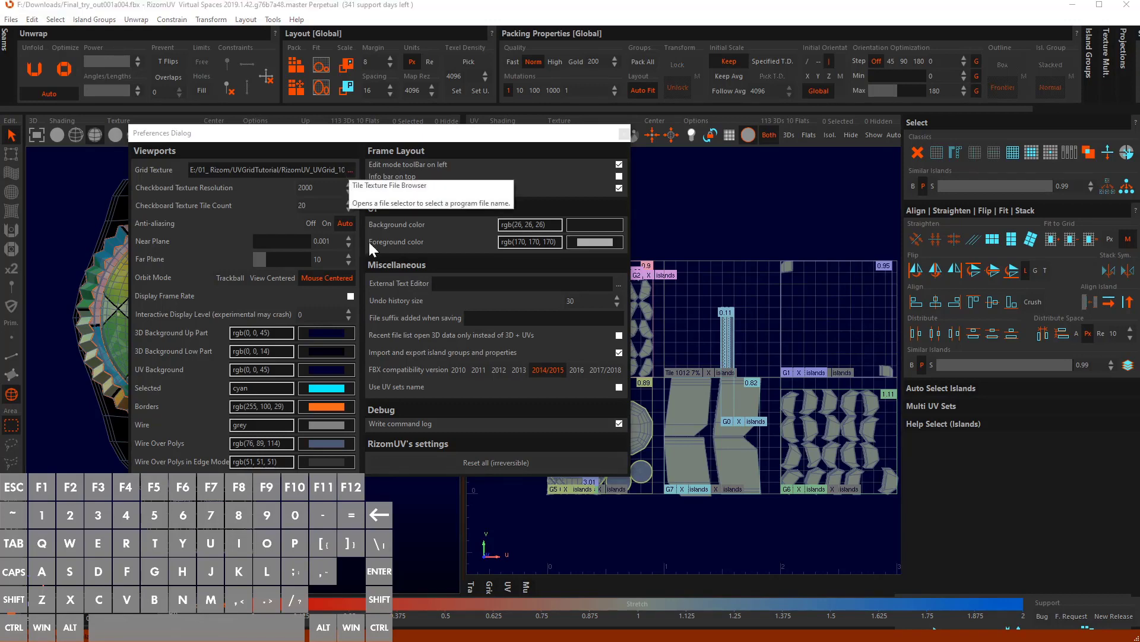
scroll(227, 375, "down", 3)
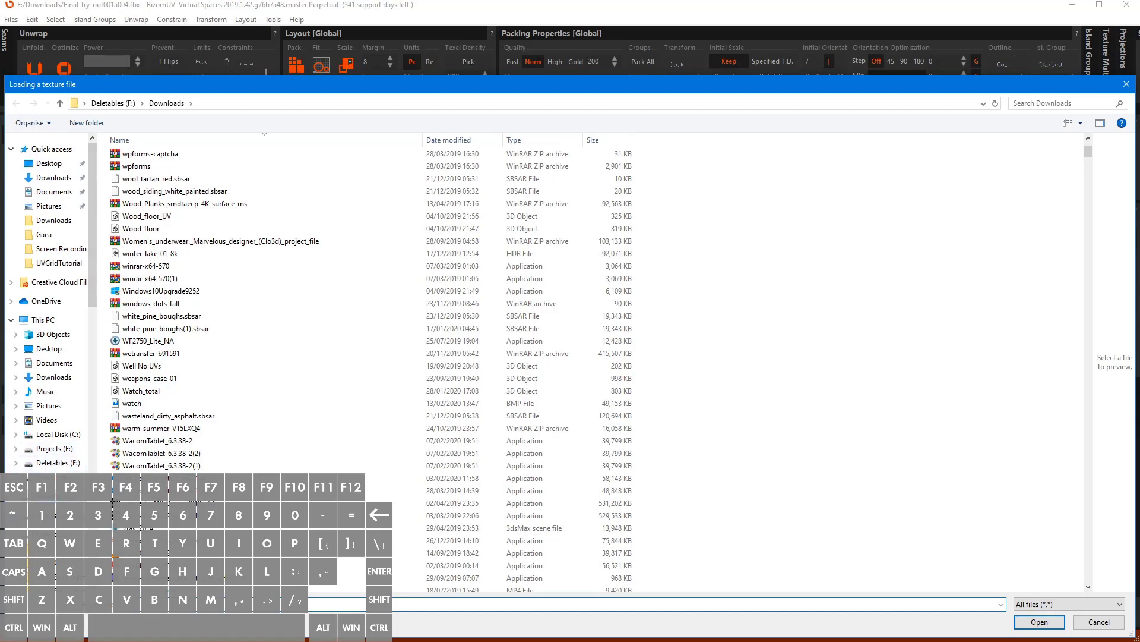
left_click(63, 448)
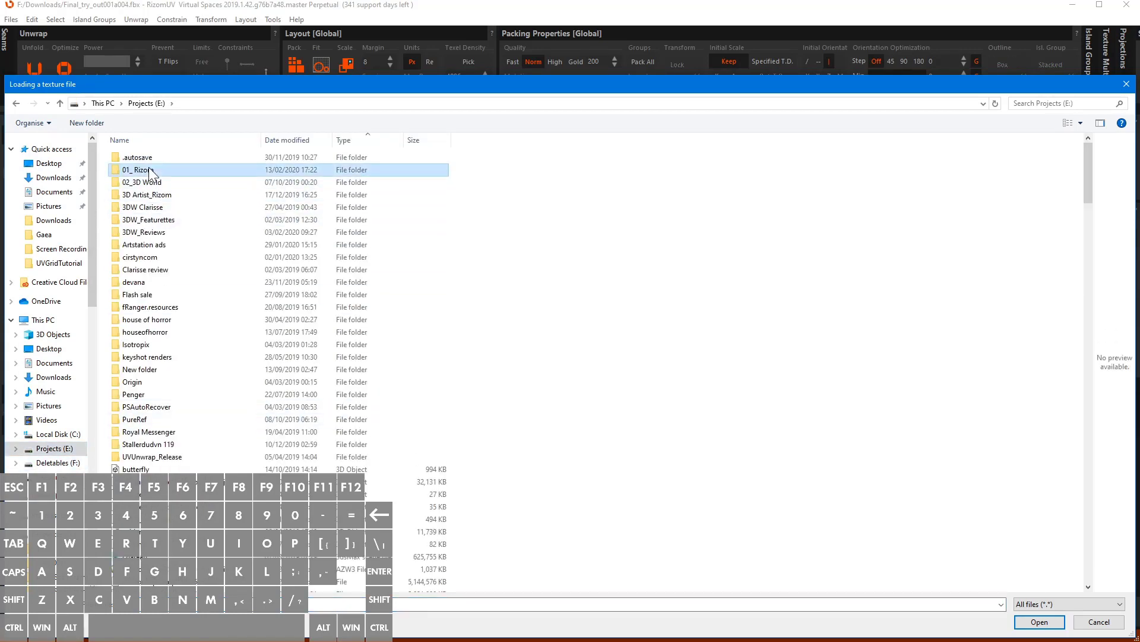
double_click(147, 169)
scroll(229, 381, "down", 3)
scroll(232, 386, "down", 12)
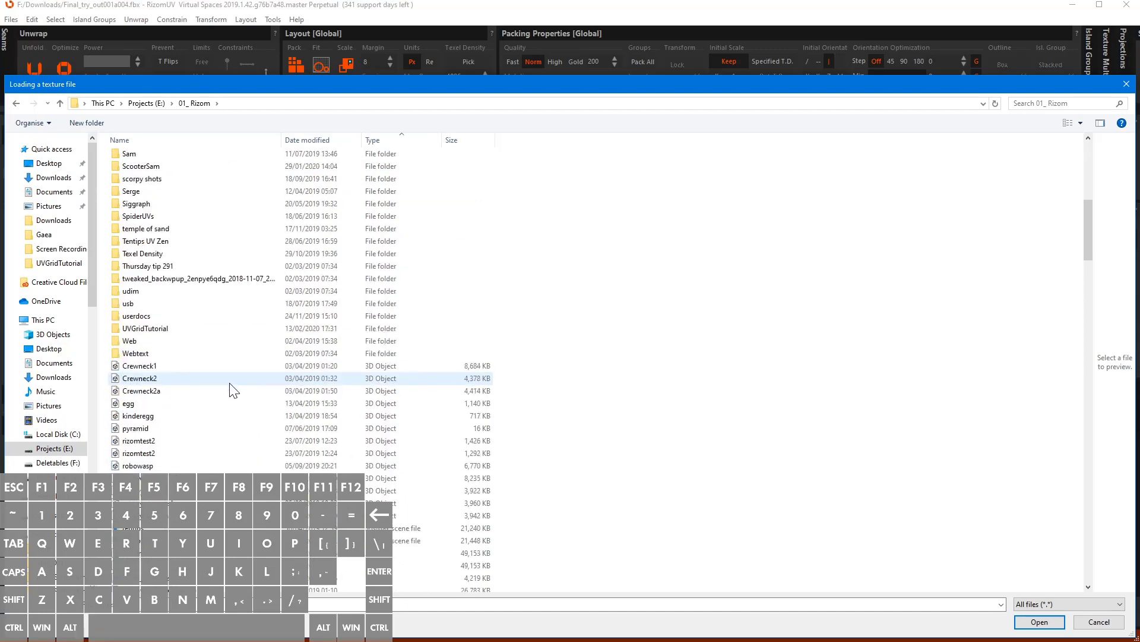
scroll(230, 386, "up", 2)
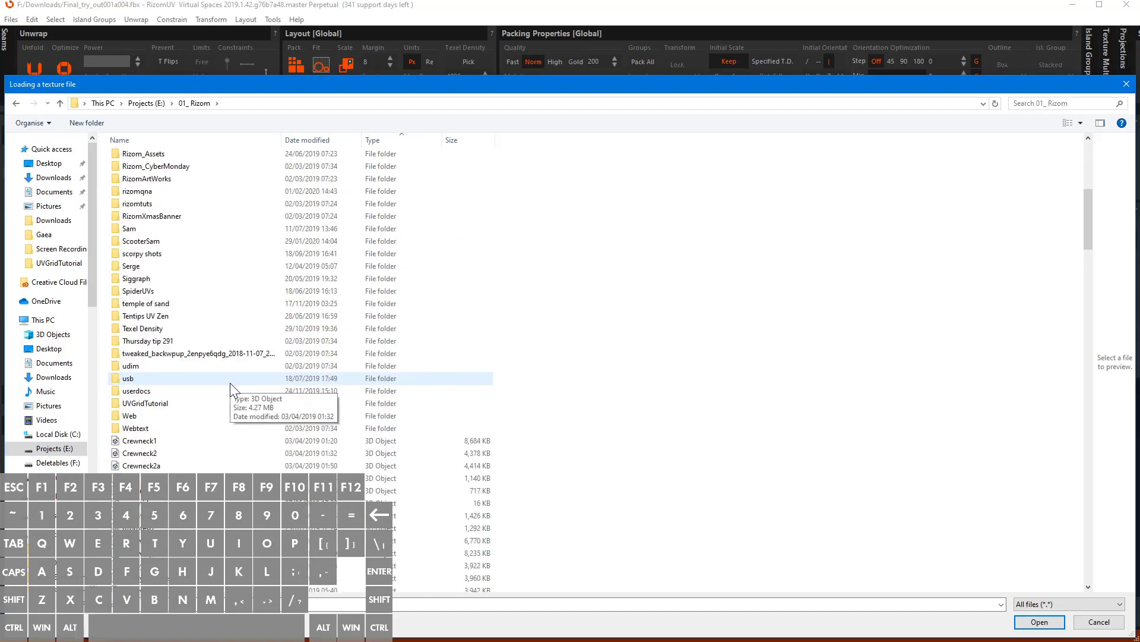
left_click(163, 404)
double_click(164, 402)
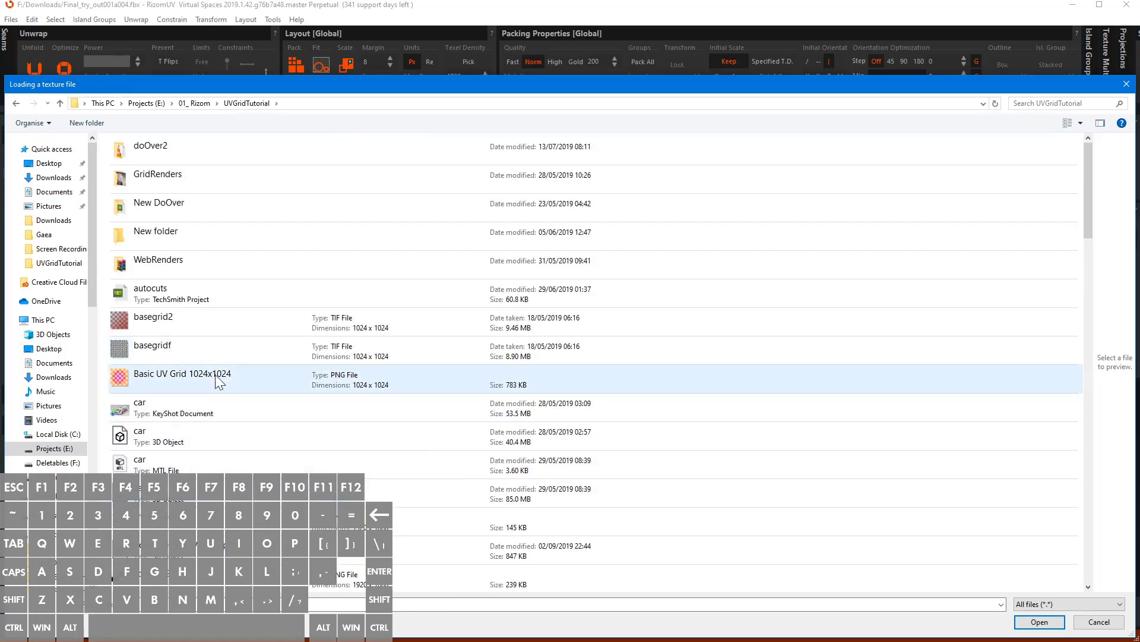
Locate the RizomUV_UVGrid_1024x1024 texture in the folder and cancel the file selection
scroll(217, 379, "down", 3)
scroll(217, 379, "down", 8)
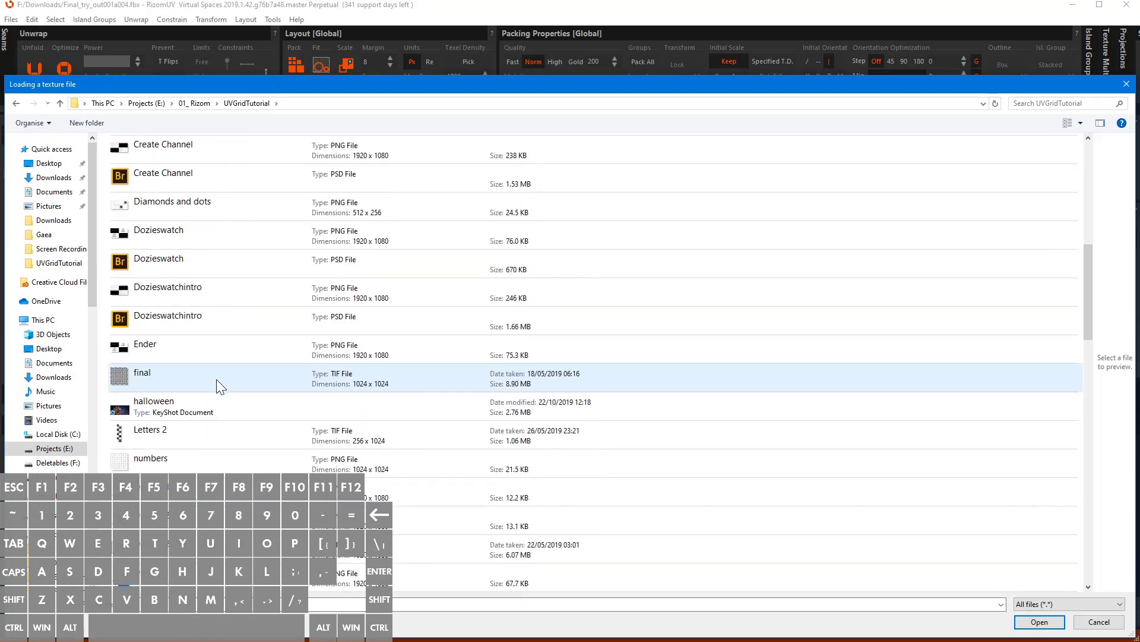
scroll(217, 378, "down", 4)
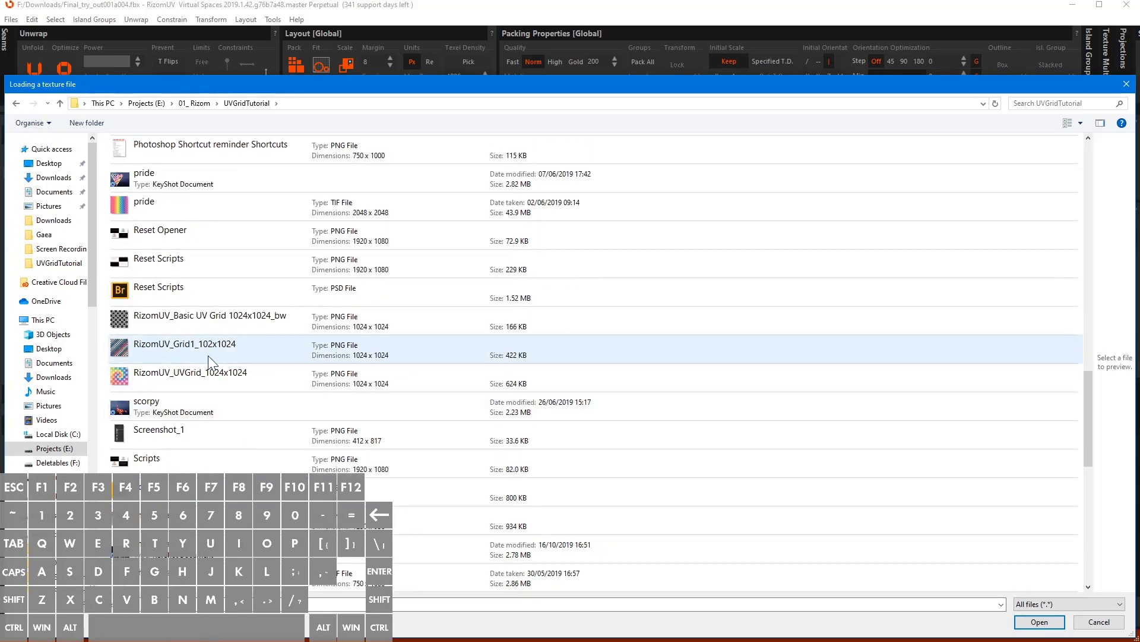
left_click(203, 382)
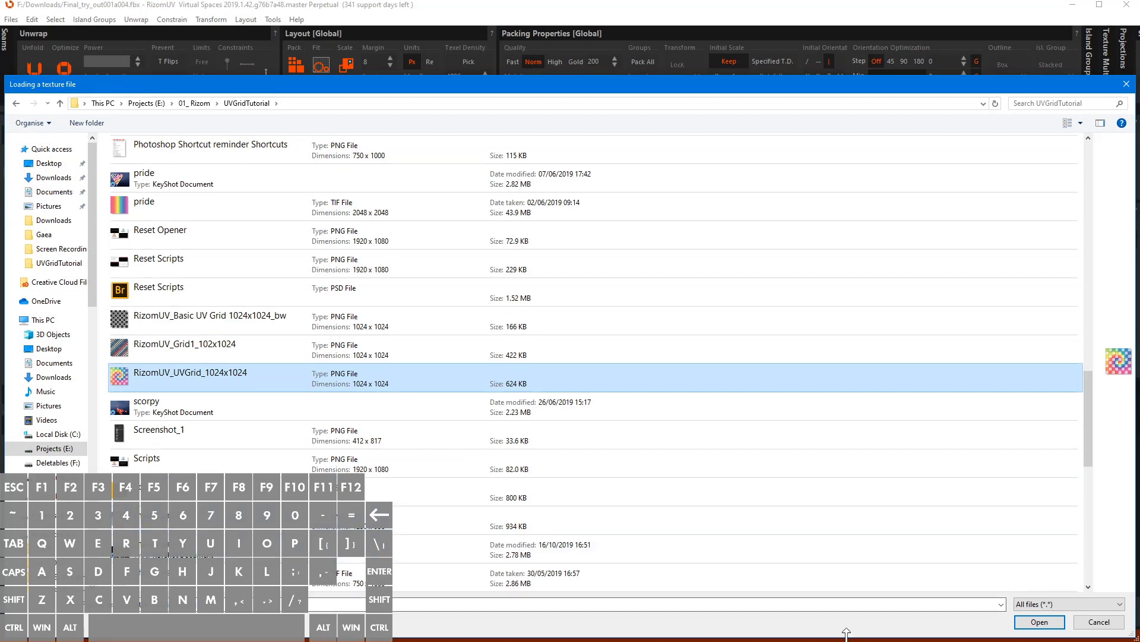
left_click(1124, 87)
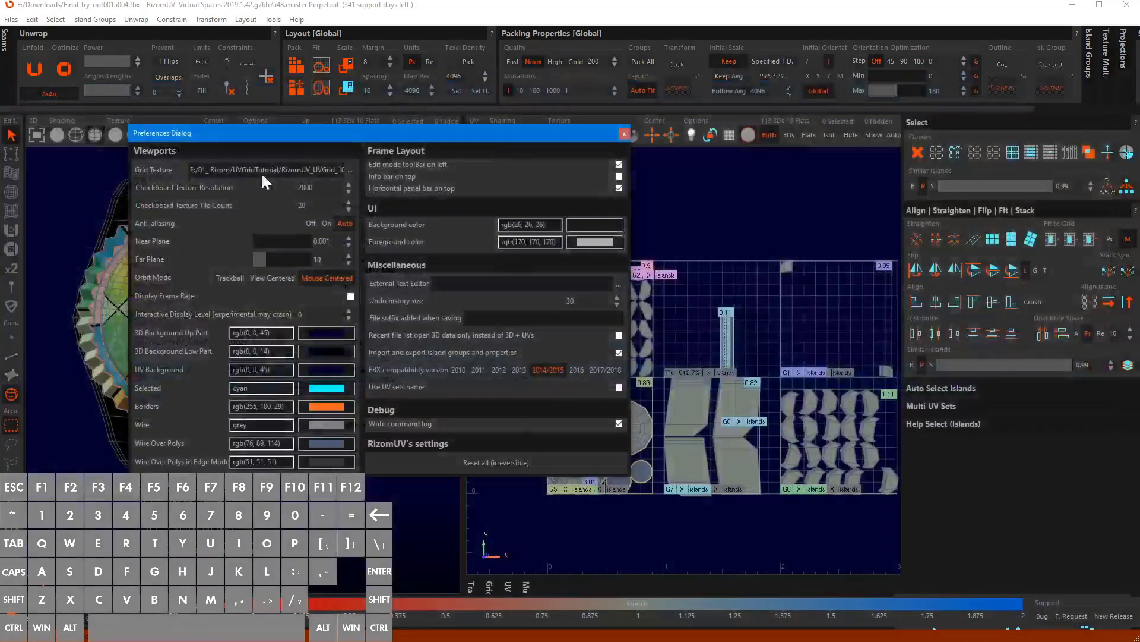
Move the Preferences dialog clear of the watch, review its viewport settings and close it
left_click_drag(272, 149, 458, 153)
left_click(298, 194)
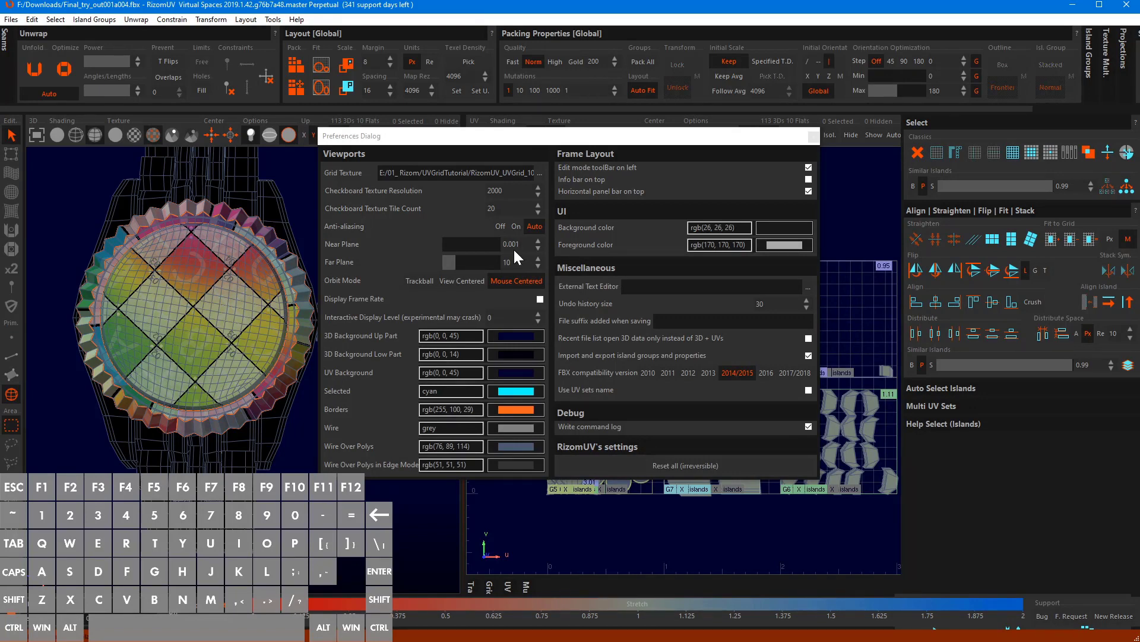
left_click(812, 137)
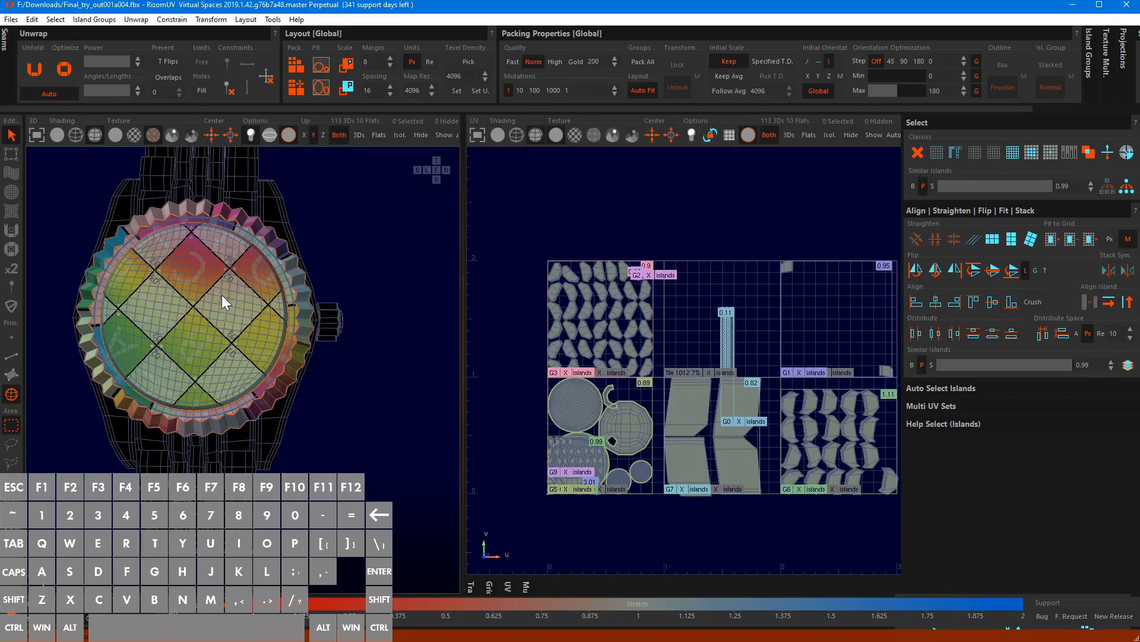
Show only the not-flat islands, only the flat ones and both again in the 3D view, and examine the textured watch
scroll(223, 296, "down", 1)
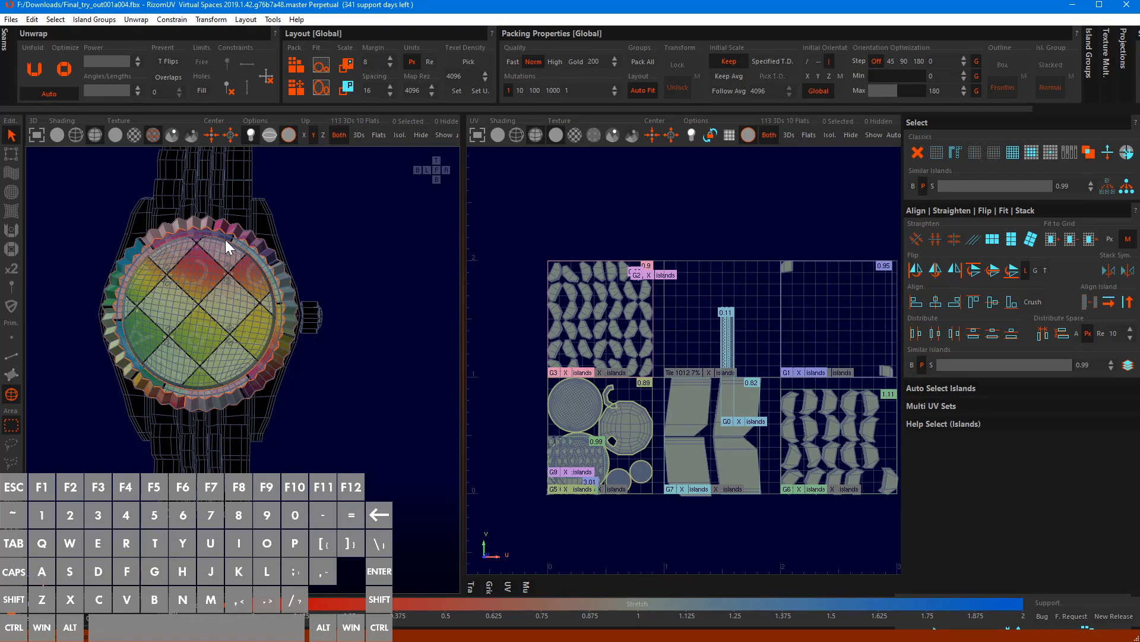
left_click(359, 135)
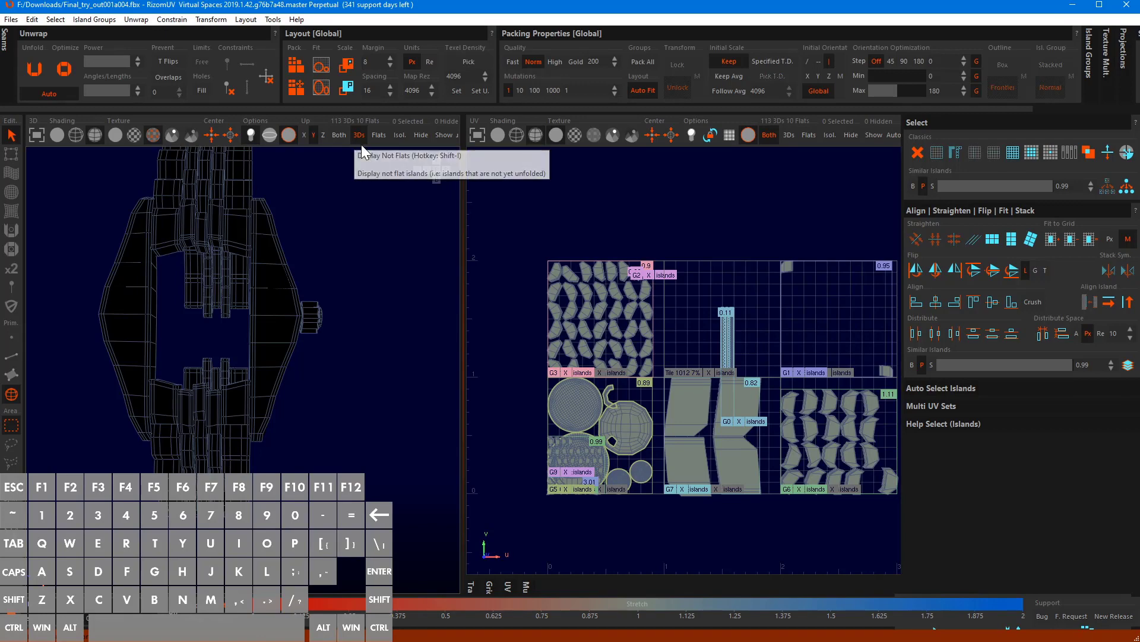
left_click(376, 134)
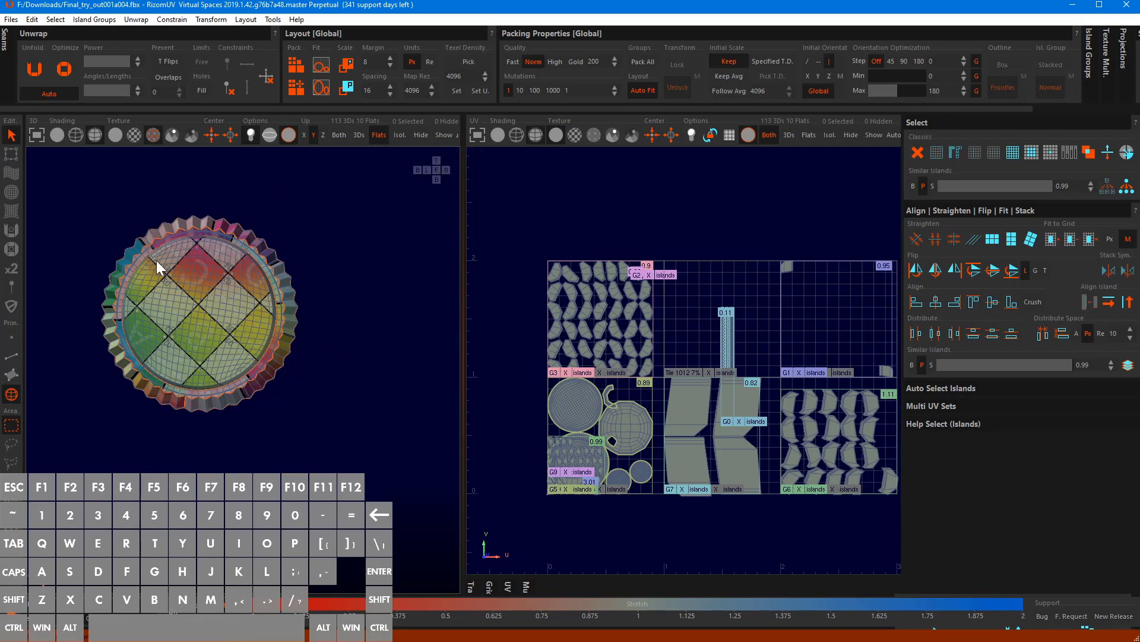
left_click(339, 136)
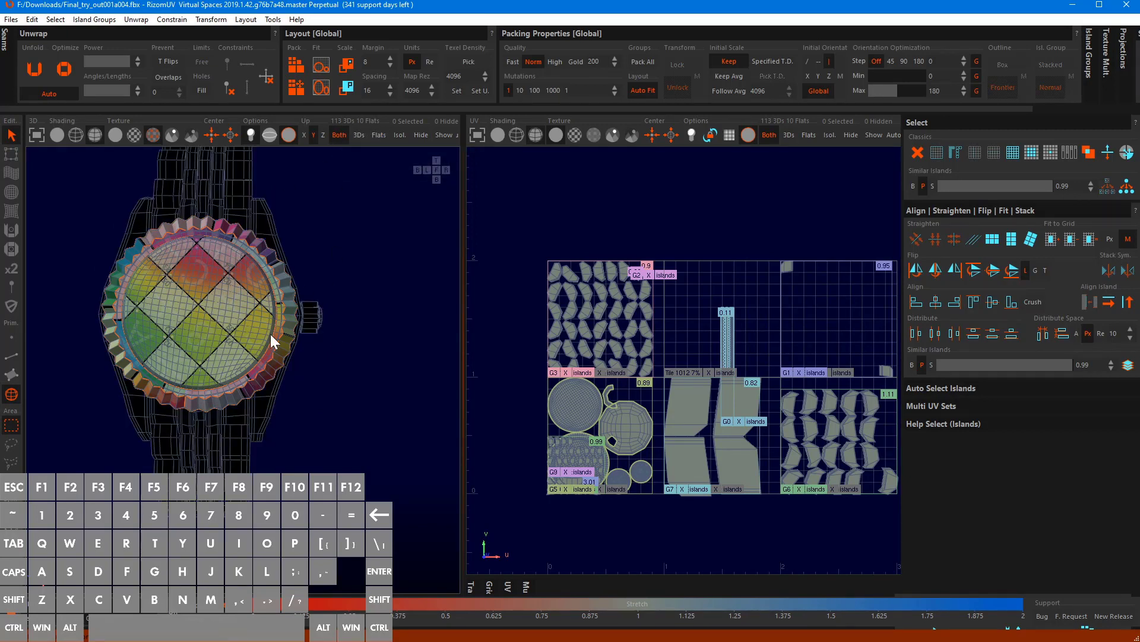
left_click_drag(219, 432, 199, 273, "alt")
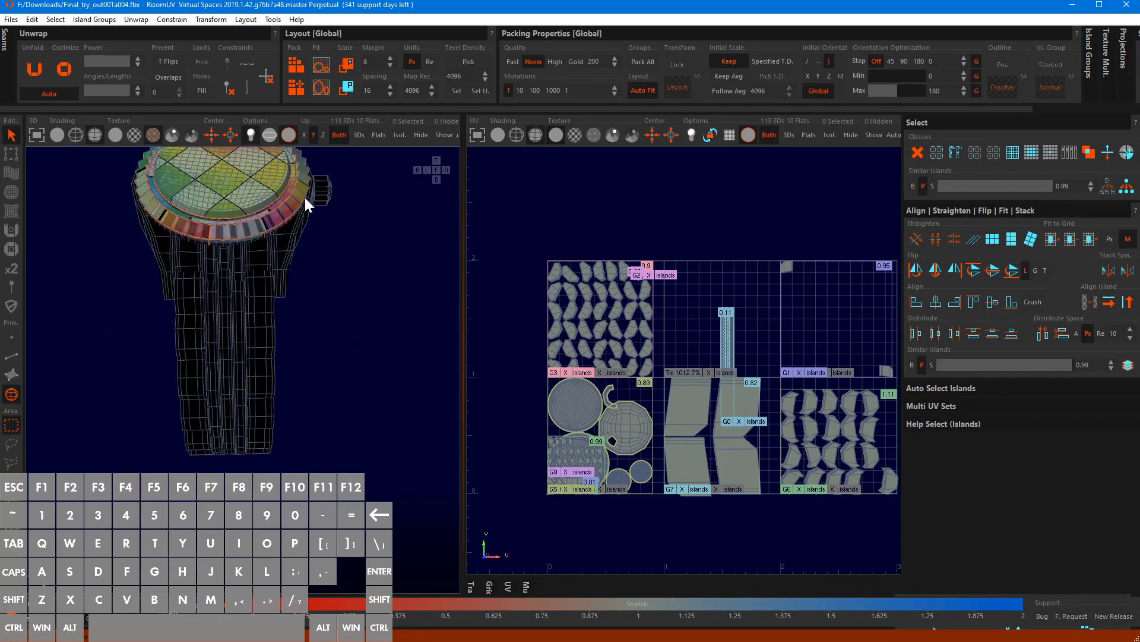
left_click_drag(250, 283, 266, 324, "alt")
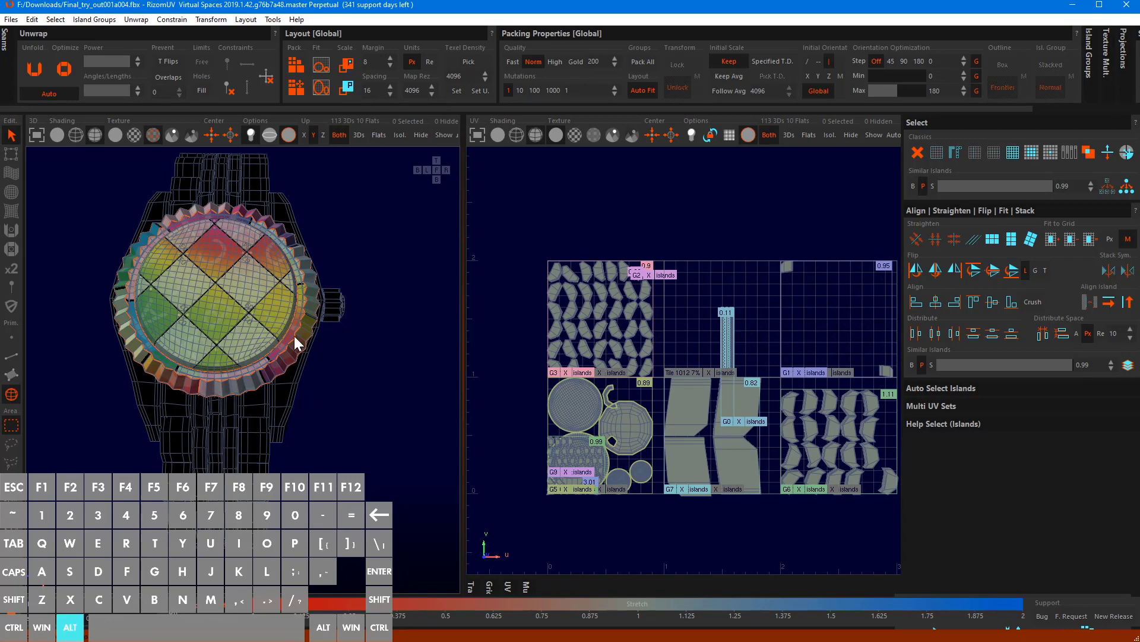
left_click_drag(295, 336, 268, 307, "alt")
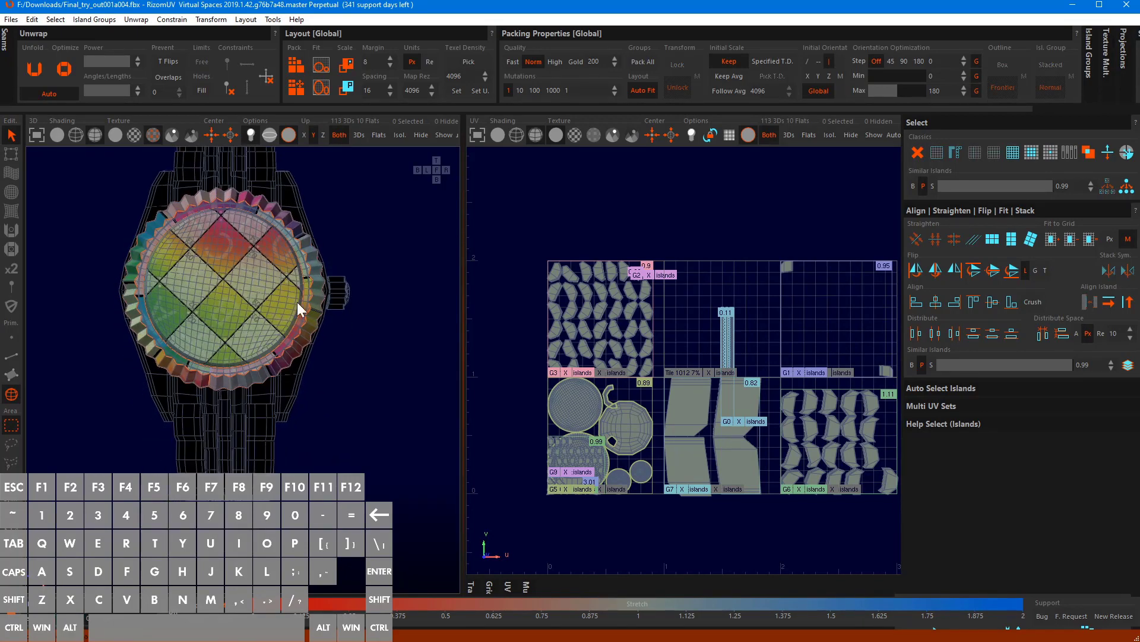
Isolate the island of the crown at the side of the watch and frame it in the UV view
left_click(338, 304)
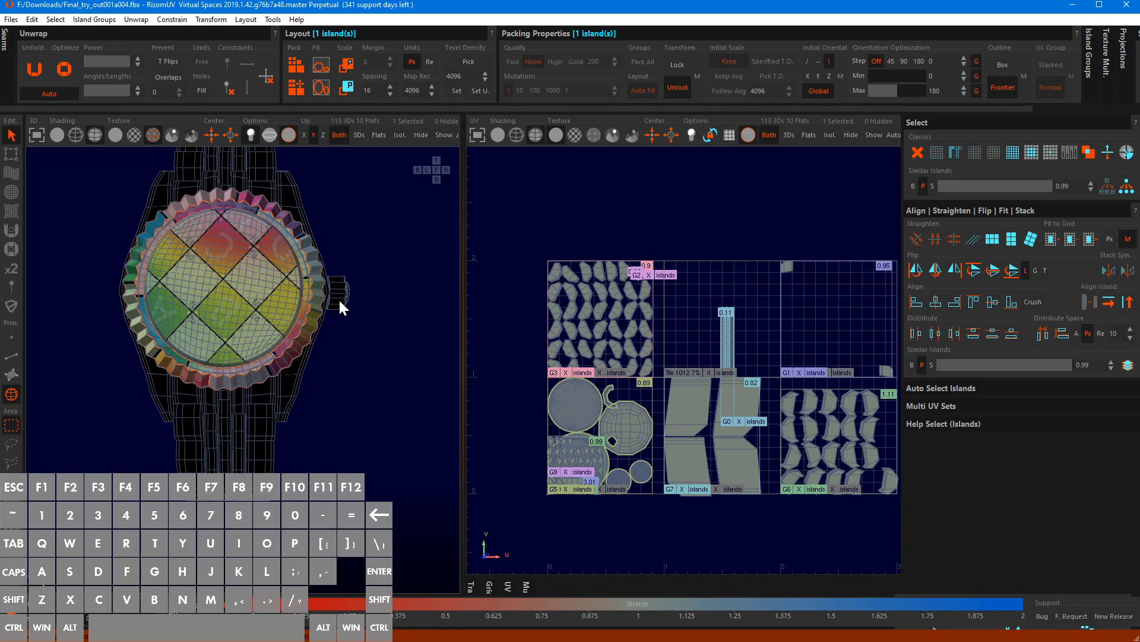
scroll(337, 297, "up", 5)
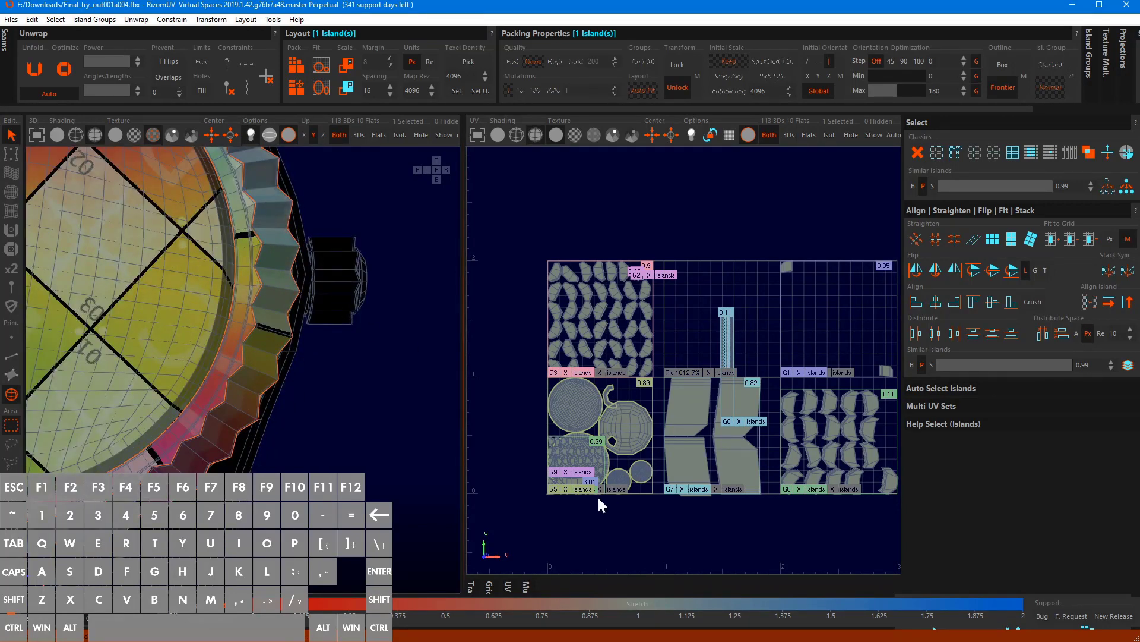
scroll(597, 494, "up", 4)
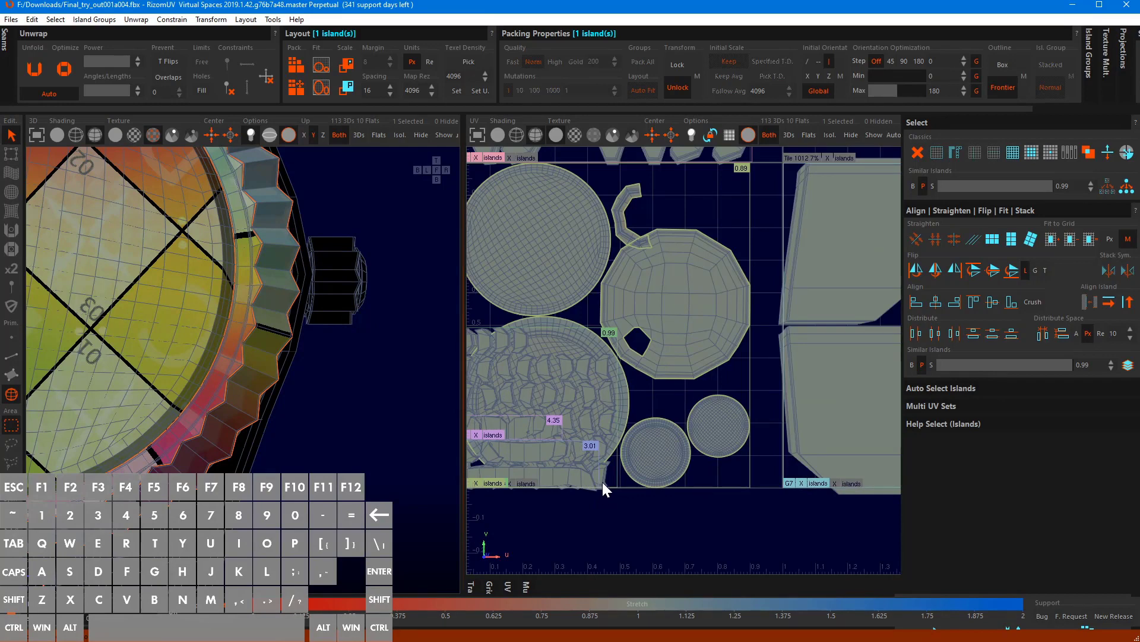
scroll(670, 355, "down", 3)
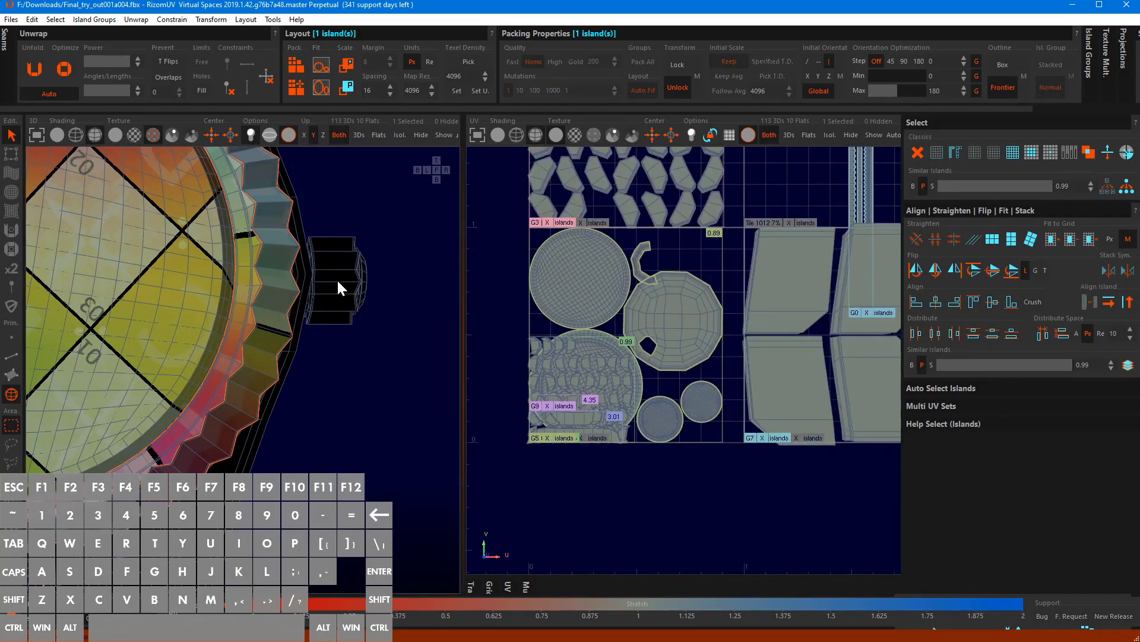
key("i")
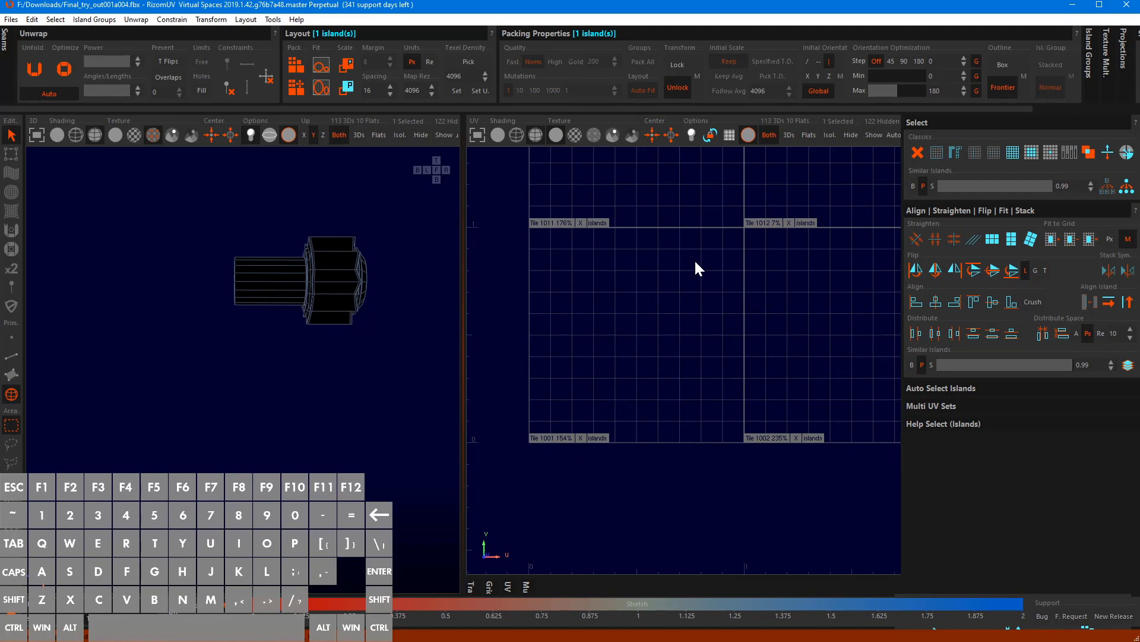
key("f")
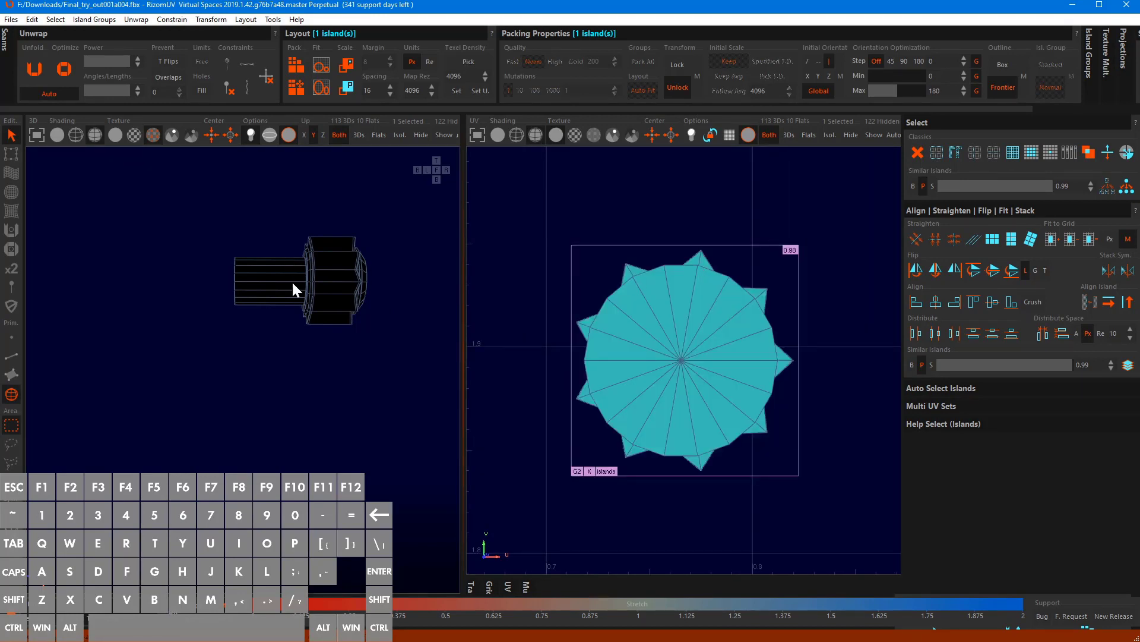
Cut the edge loop around the crown's domed end cap in edge mode and unfold the result
middle_click_drag(293, 280, 242, 244, "alt")
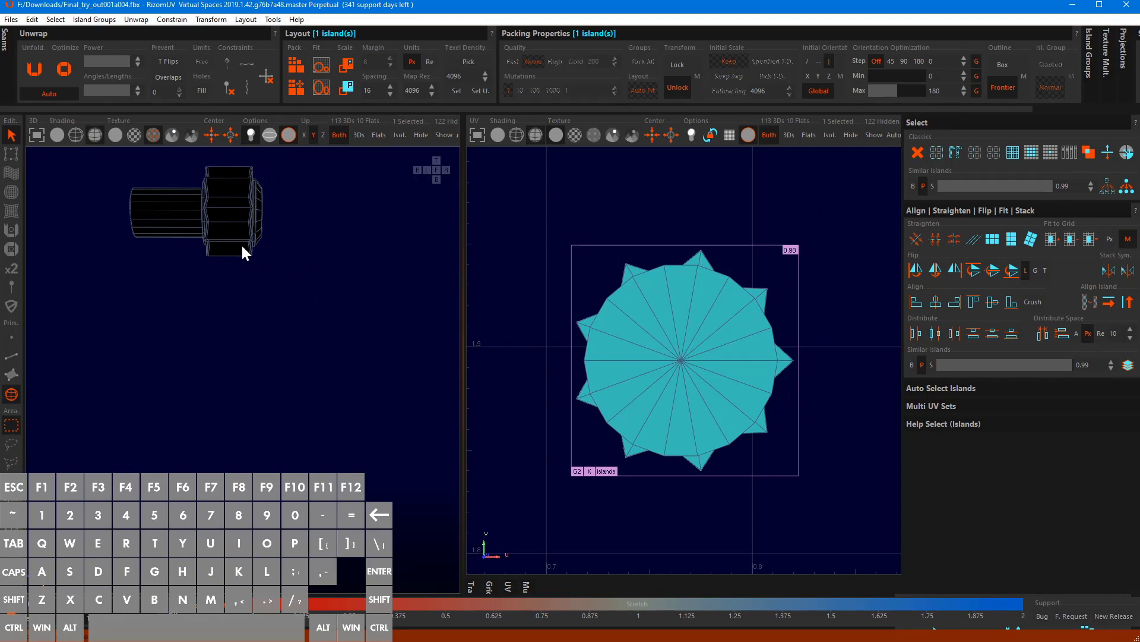
scroll(230, 226, "up", 2)
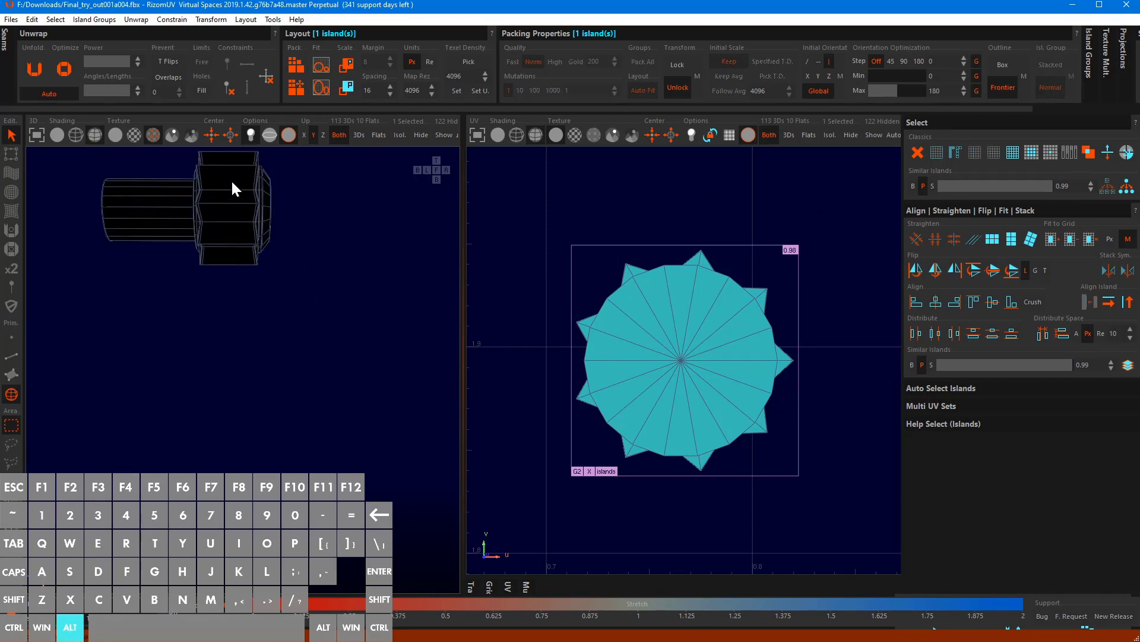
left_click_drag(230, 180, 123, 202, "alt")
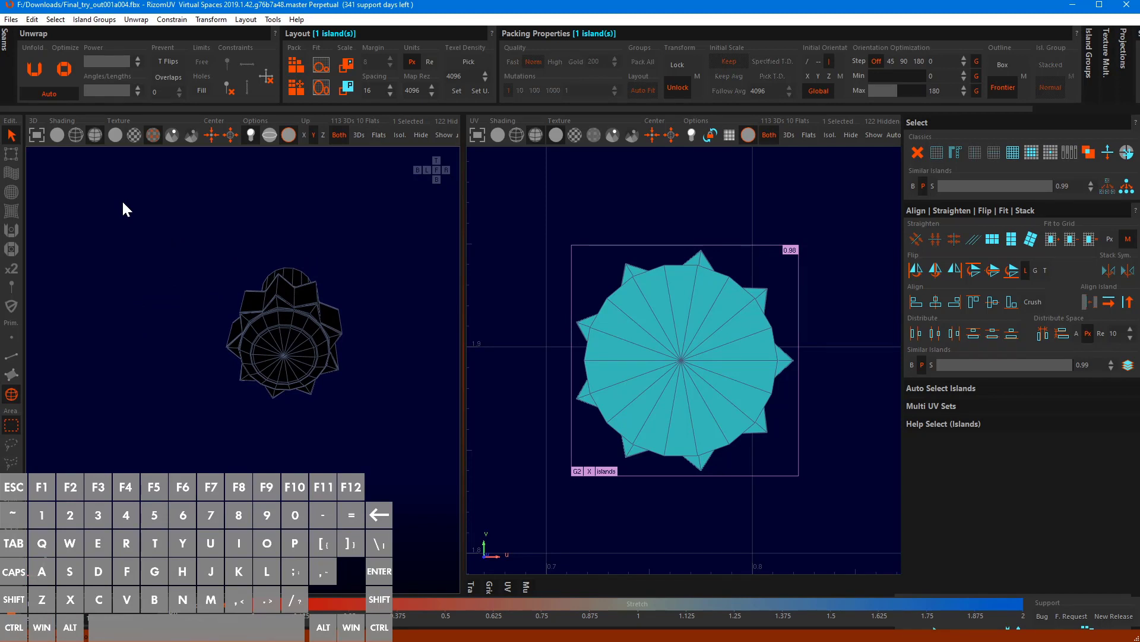
key("F2")
scroll(272, 331, "up", 5)
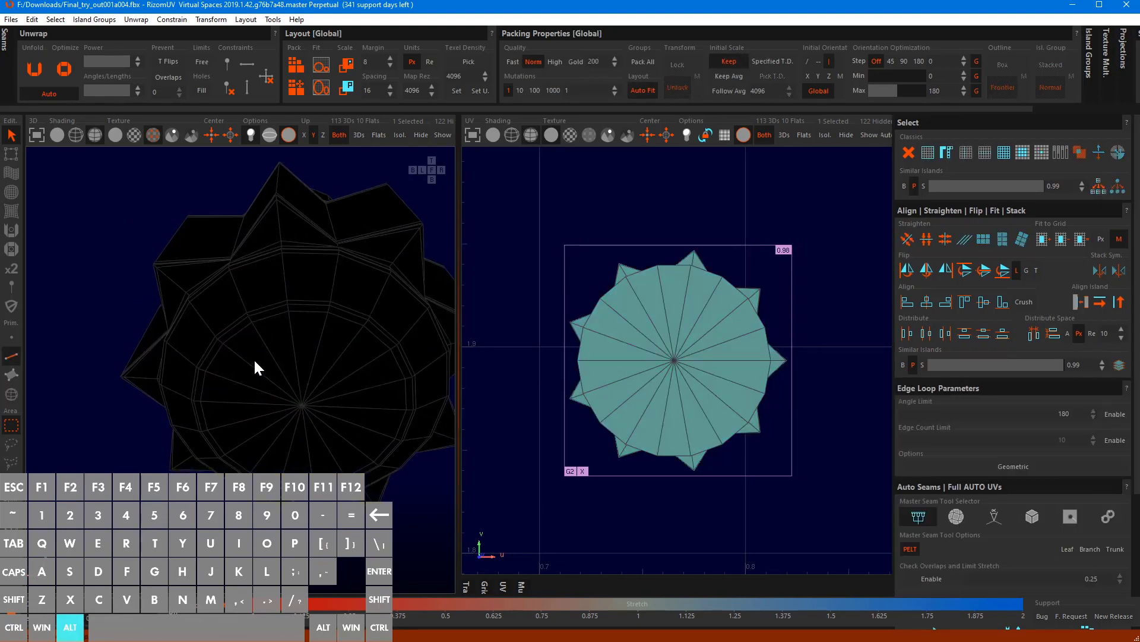
left_click_drag(255, 361, 374, 372, "alt")
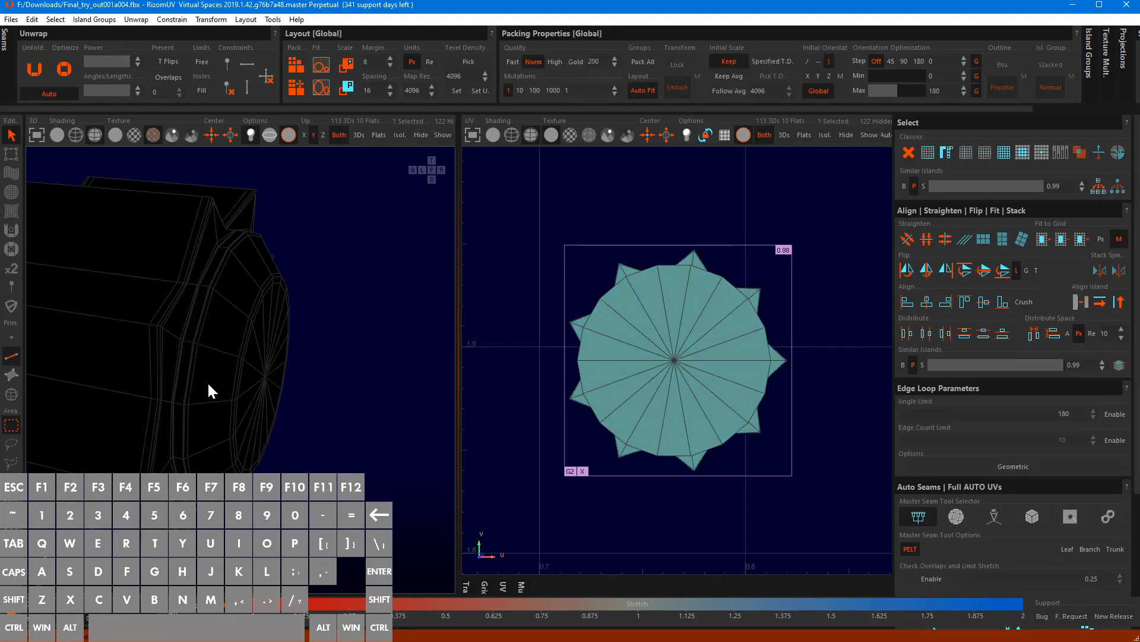
scroll(176, 383, "up", 4)
left_click_drag(168, 368, 280, 294, "alt")
scroll(280, 293, "up", 2)
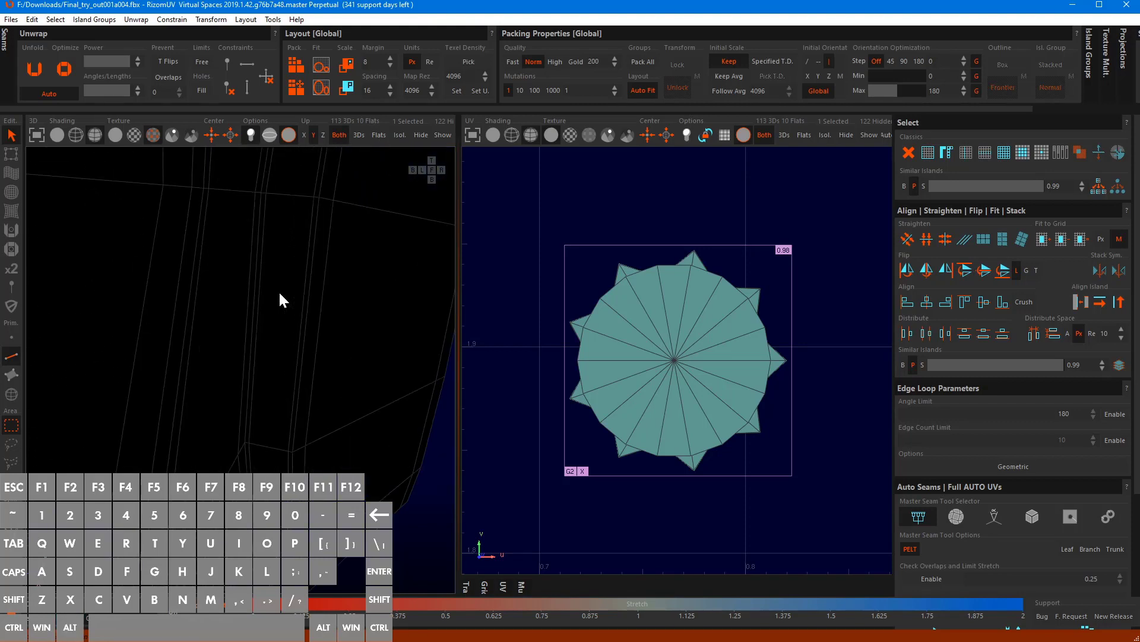
double_click(248, 273)
scroll(248, 273, "down", 5)
scroll(249, 275, "down", 3)
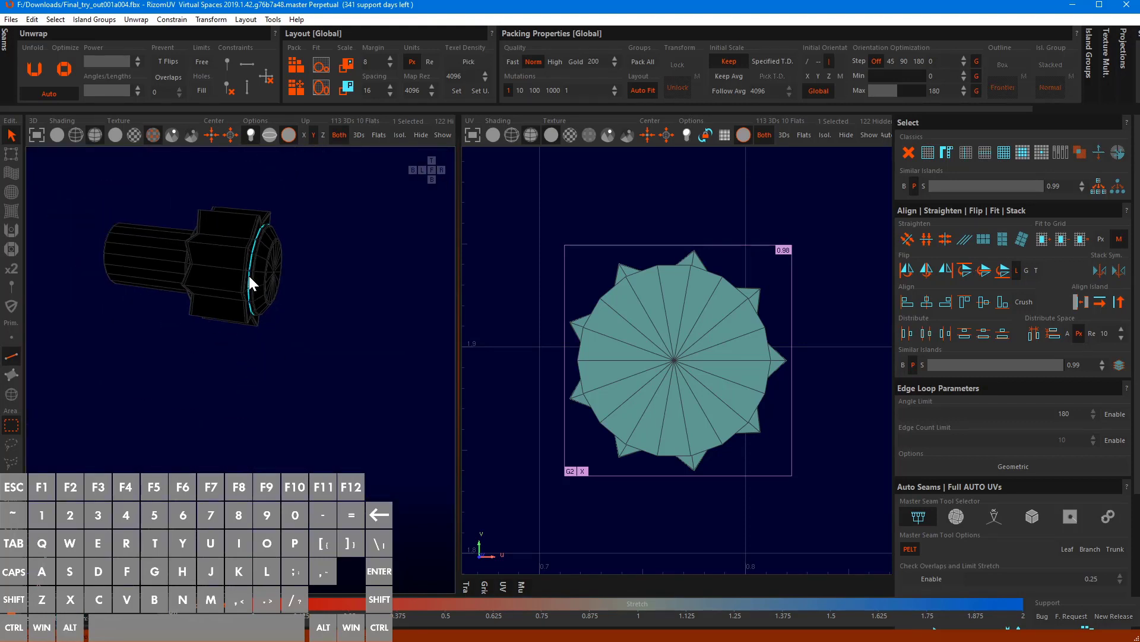
key("c")
key("u")
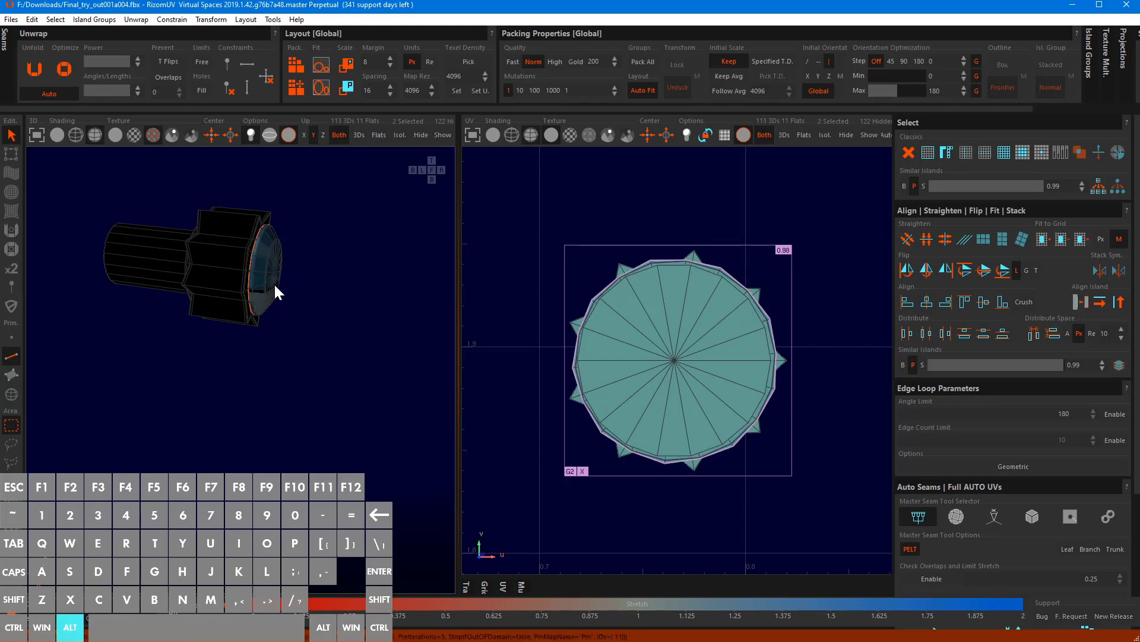
Cut the front and rear edge loops of the crown's toothed rim and unfold the separated pieces
mouse_move(274, 283)
left_mouse_down("alt")
mouse_move(180, 284)
mouse_move(305, 300)
mouse_move(329, 291)
mouse_move(285, 311)
mouse_move(250, 294)
mouse_move(223, 256)
mouse_move(210, 262)
mouse_move(270, 208)
mouse_move(251, 197)
mouse_move(231, 219)
left_mouse_up("alt")
scroll(235, 250, "up", 3)
scroll(236, 279, "up", 4)
left_click_drag(222, 377, 209, 463, "alt")
left_click_drag(309, 479, 281, 494, "alt")
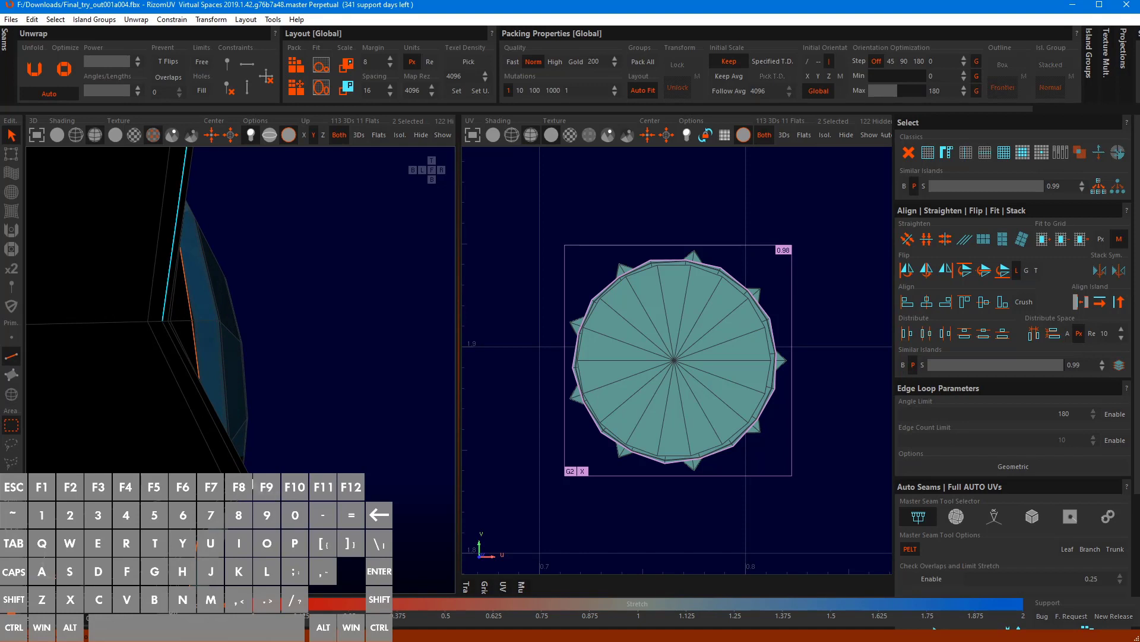
scroll(250, 476, "down", 5)
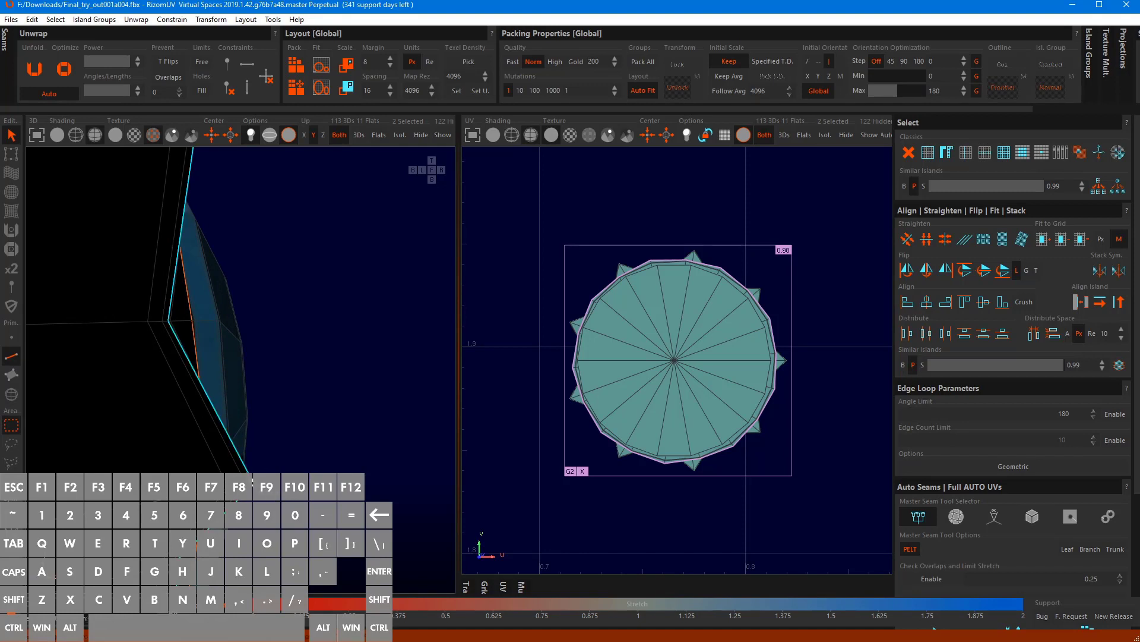
left_click_drag(208, 469, 146, 434, "alt")
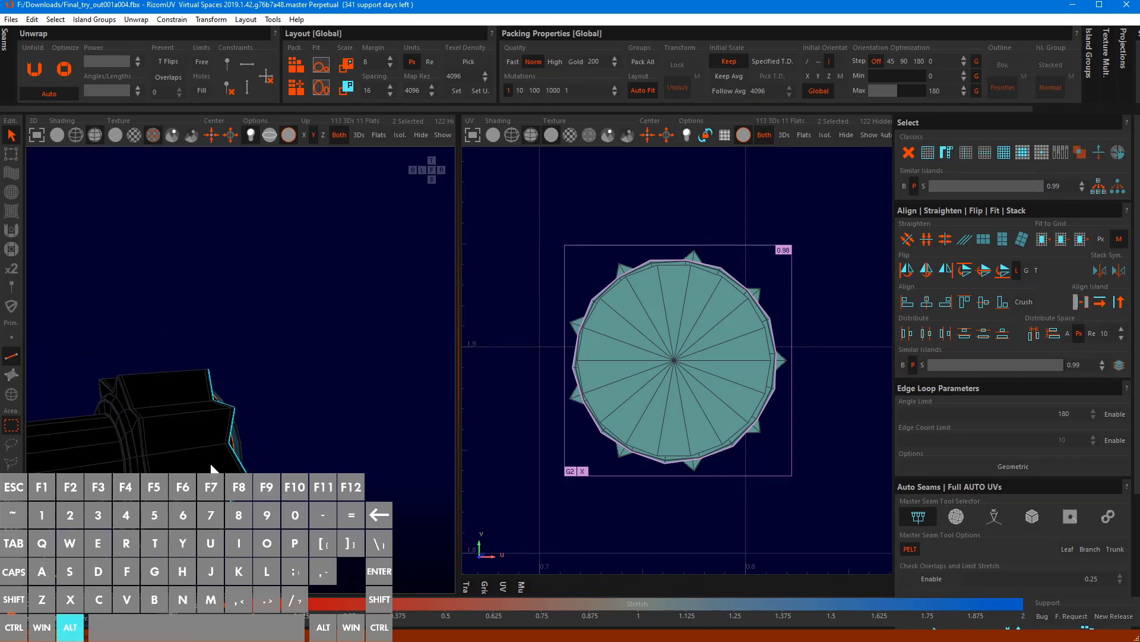
scroll(144, 430, "up", 5)
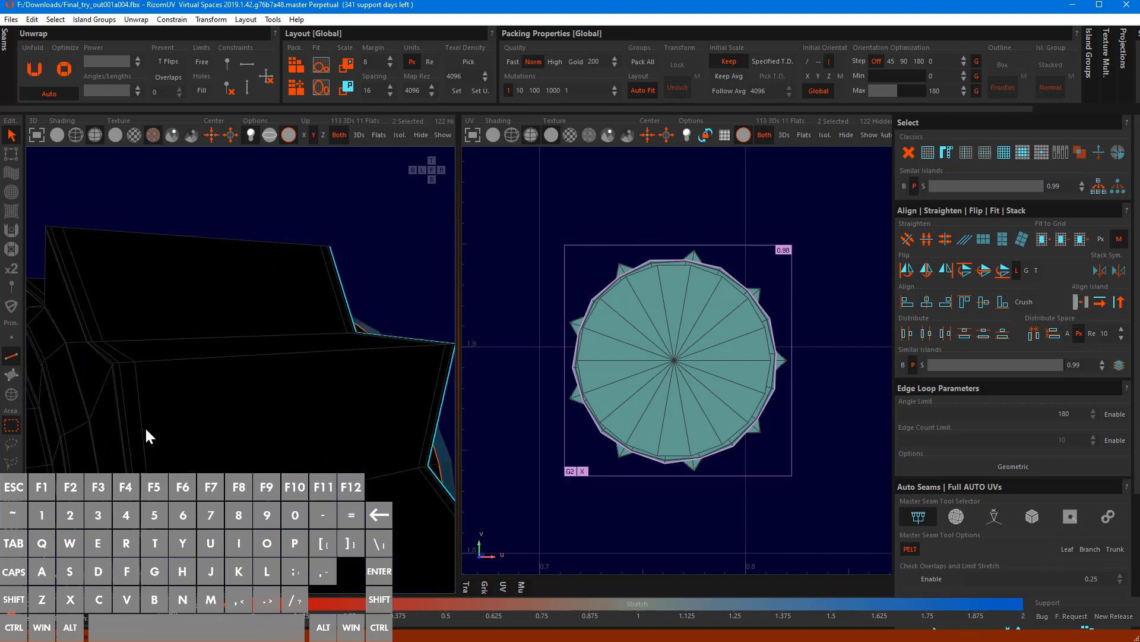
left_click_drag(142, 413, 93, 419, "alt")
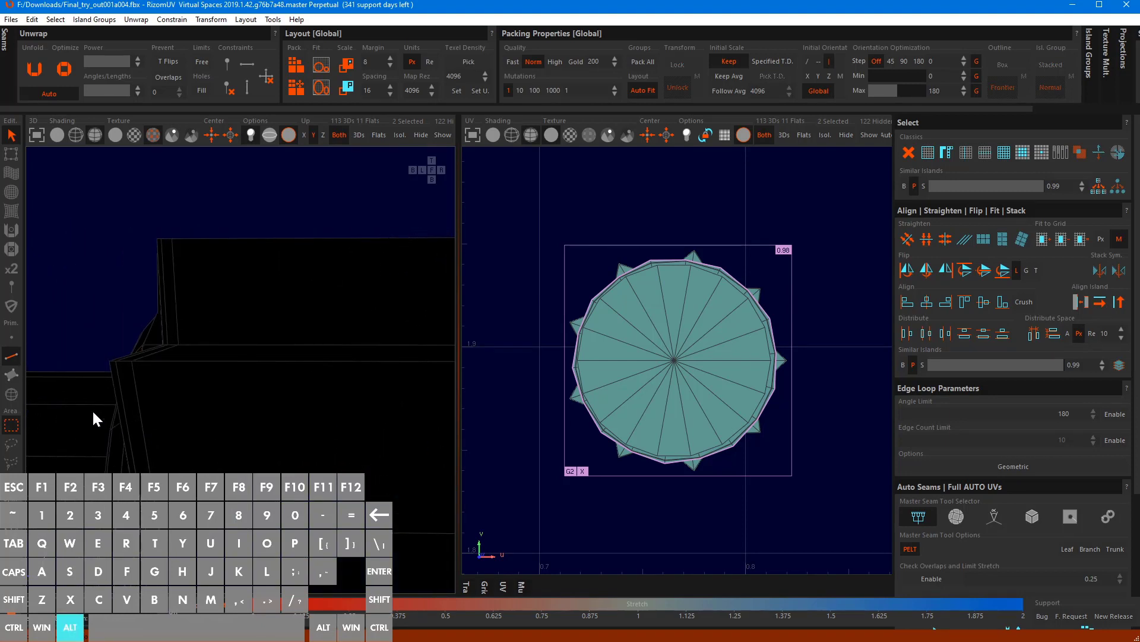
left_click(112, 373, "ctrl")
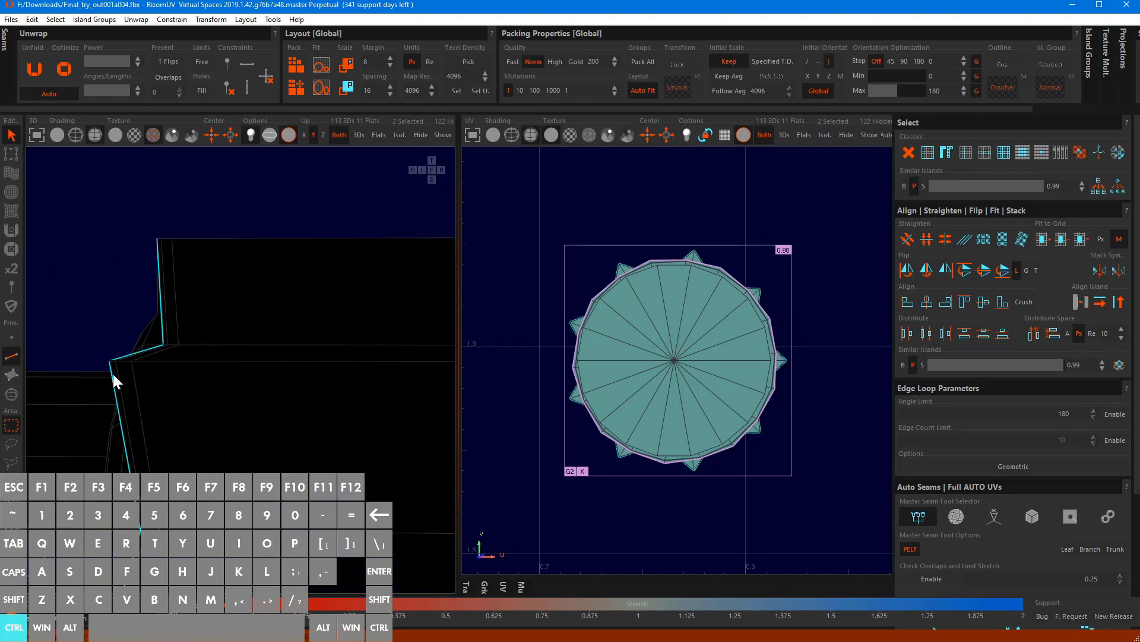
key("c")
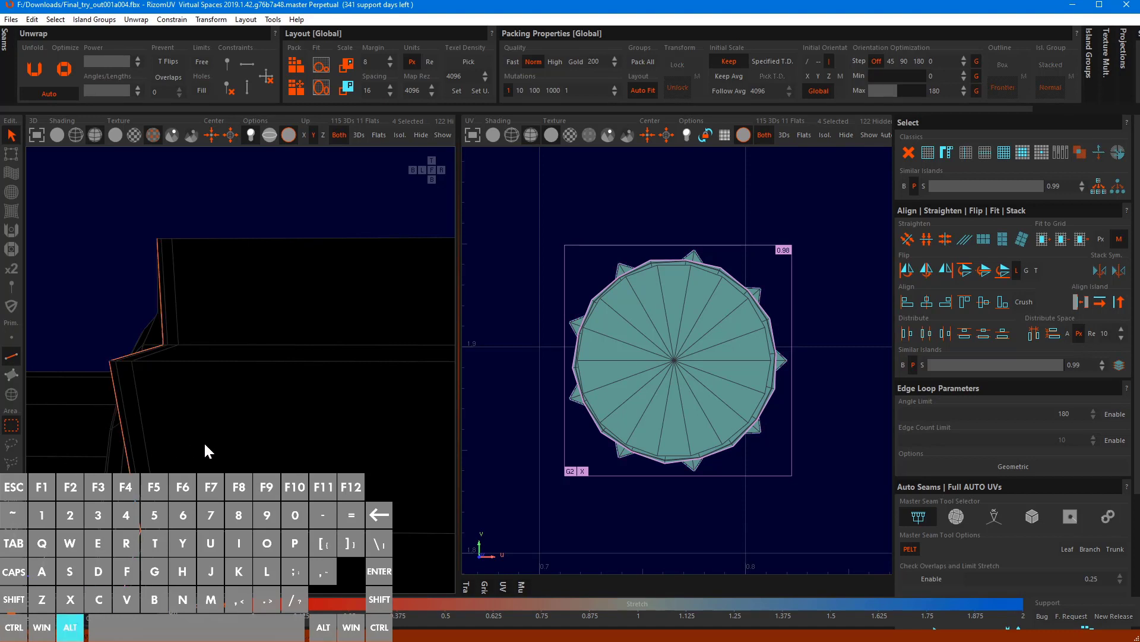
left_click_drag(203, 446, 224, 454, "alt")
key("u")
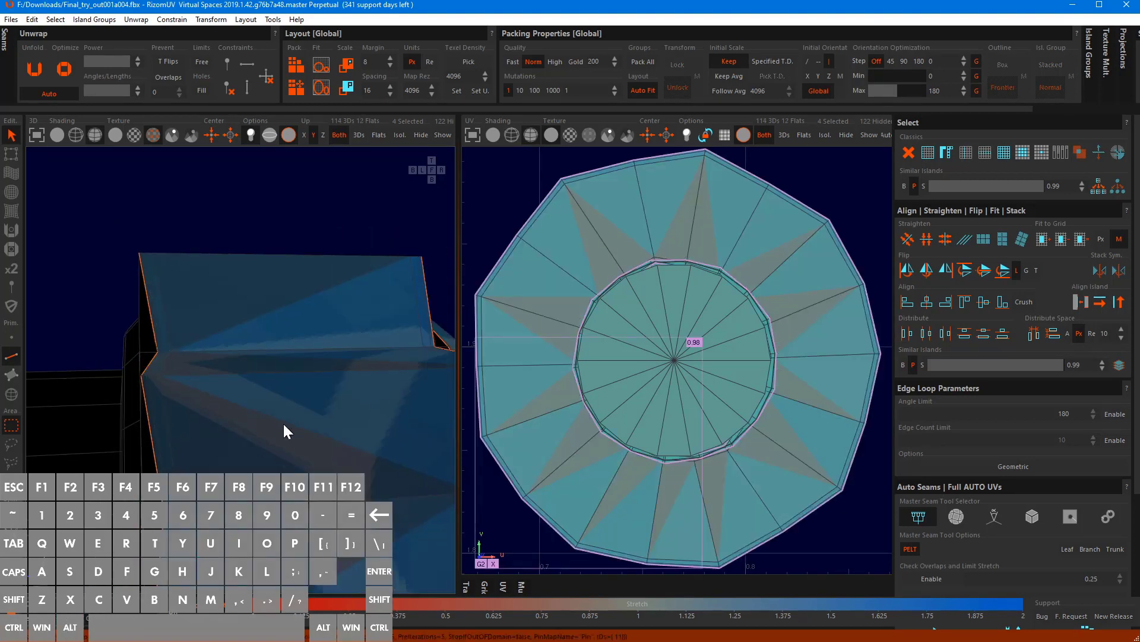
Cut the edge loop on the back of the crown, between the toothed rim and the shaft collar
left_click_drag(283, 425, 270, 442, "alt")
left_click_drag(270, 441, 350, 459, "alt")
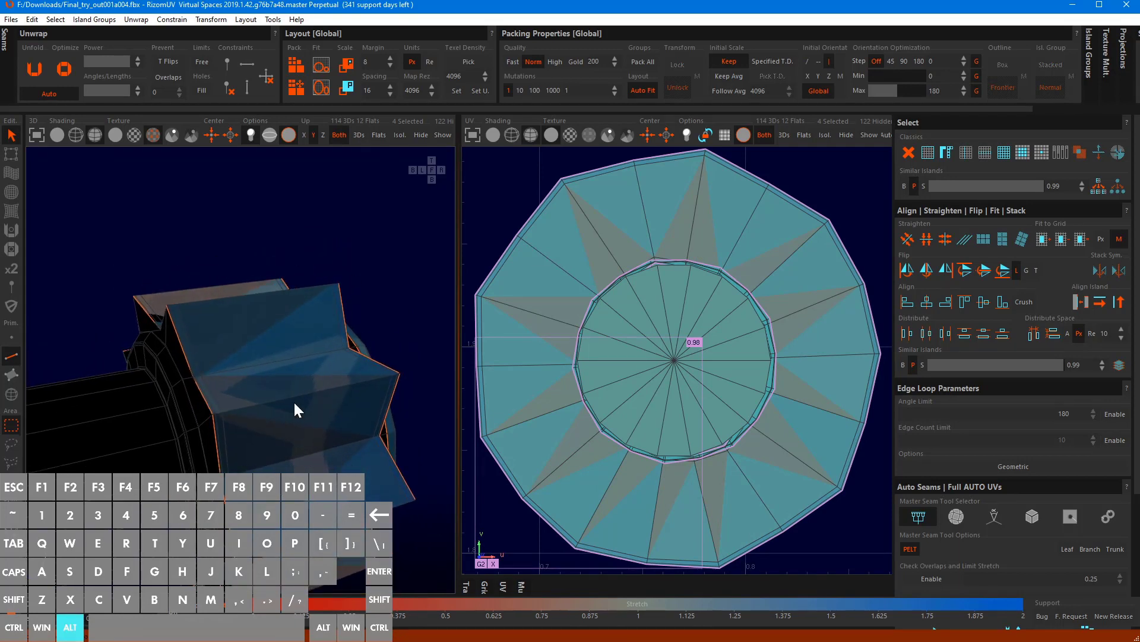
left_click_drag(293, 400, 394, 355, "alt")
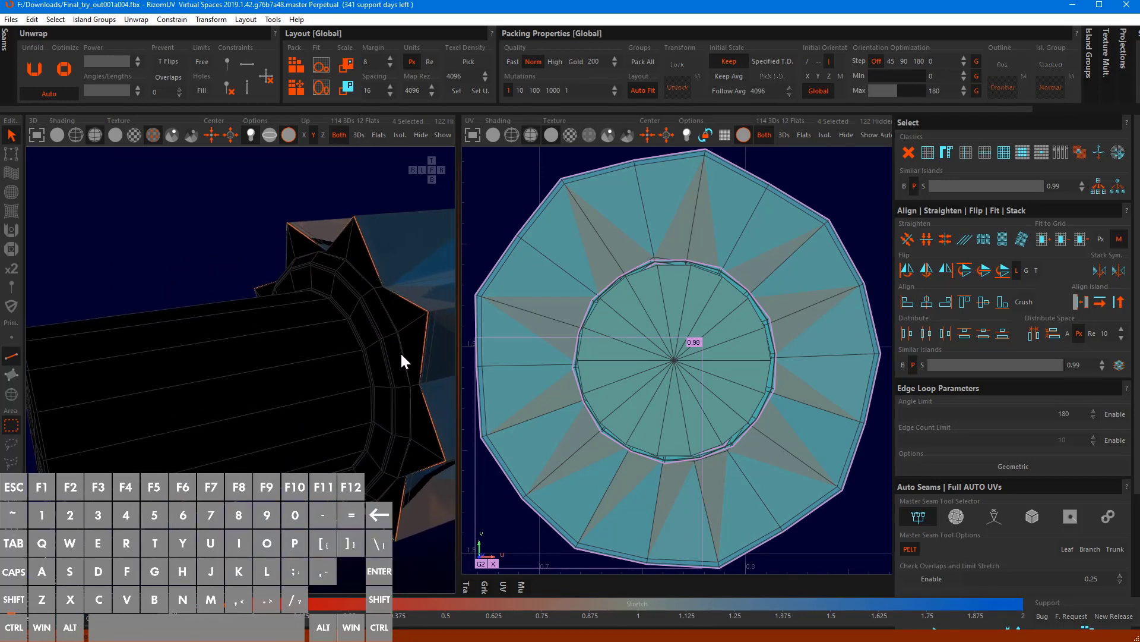
scroll(401, 349, "up", 10)
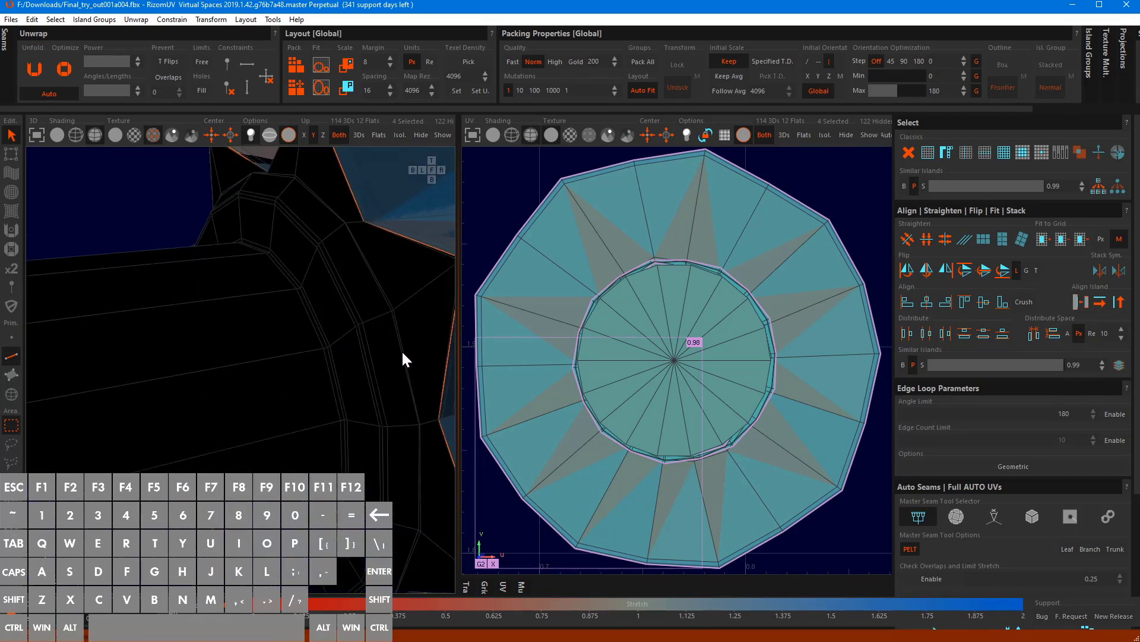
double_click(395, 318)
key("c")
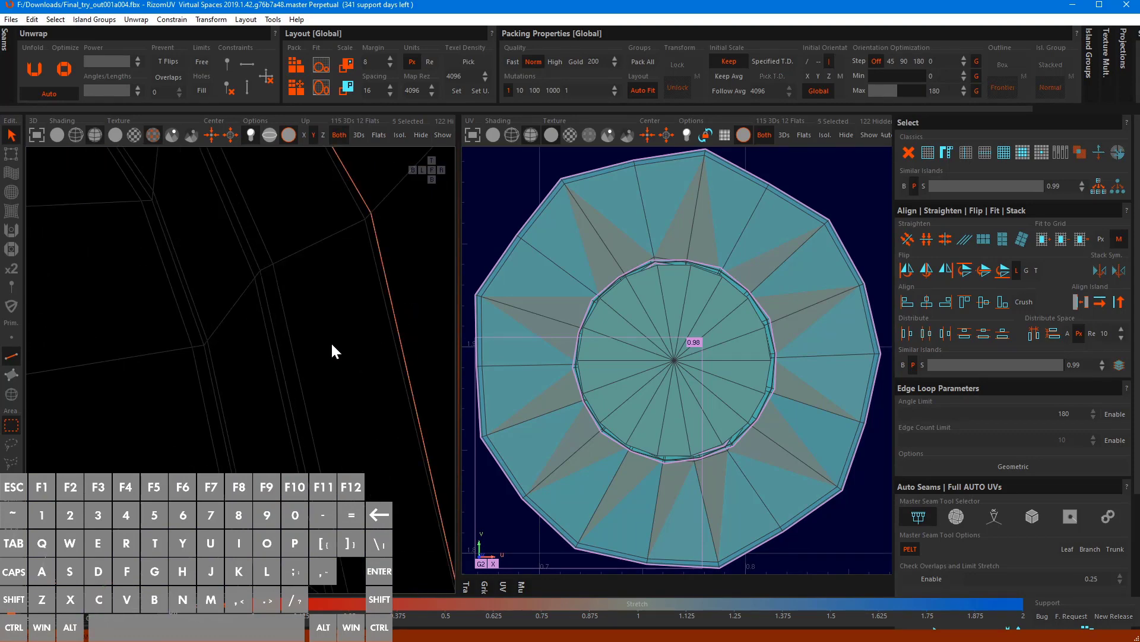
Select a lengthwise edge line along the crown's shaft and extend it across the collar to the toothed rim
scroll(326, 317, "down", 5)
scroll(322, 321, "down", 3)
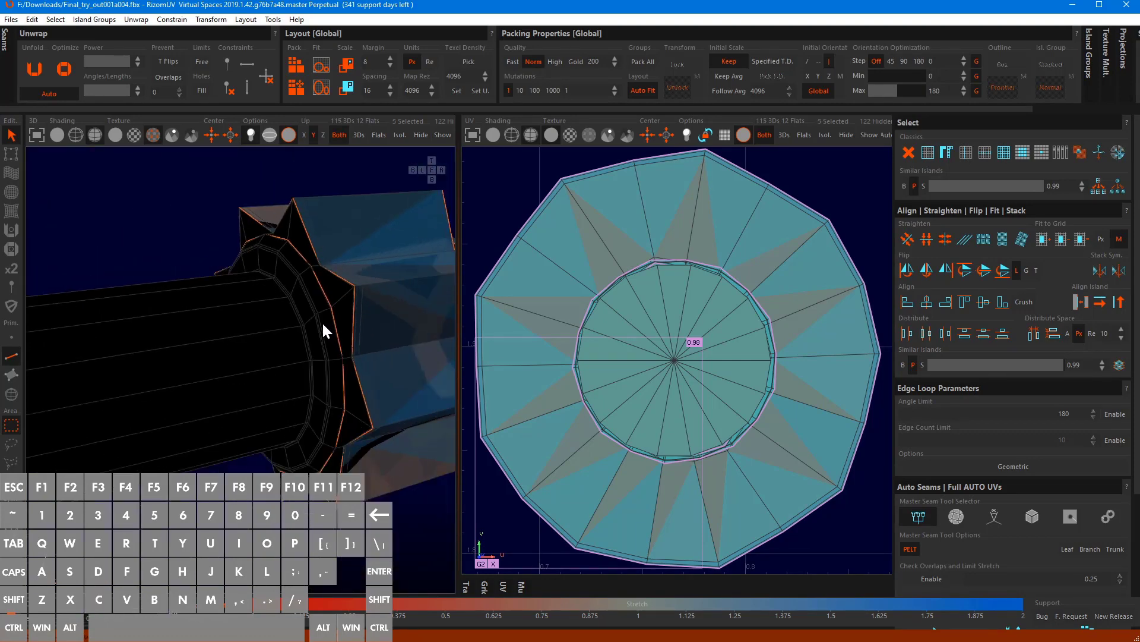
double_click(289, 328)
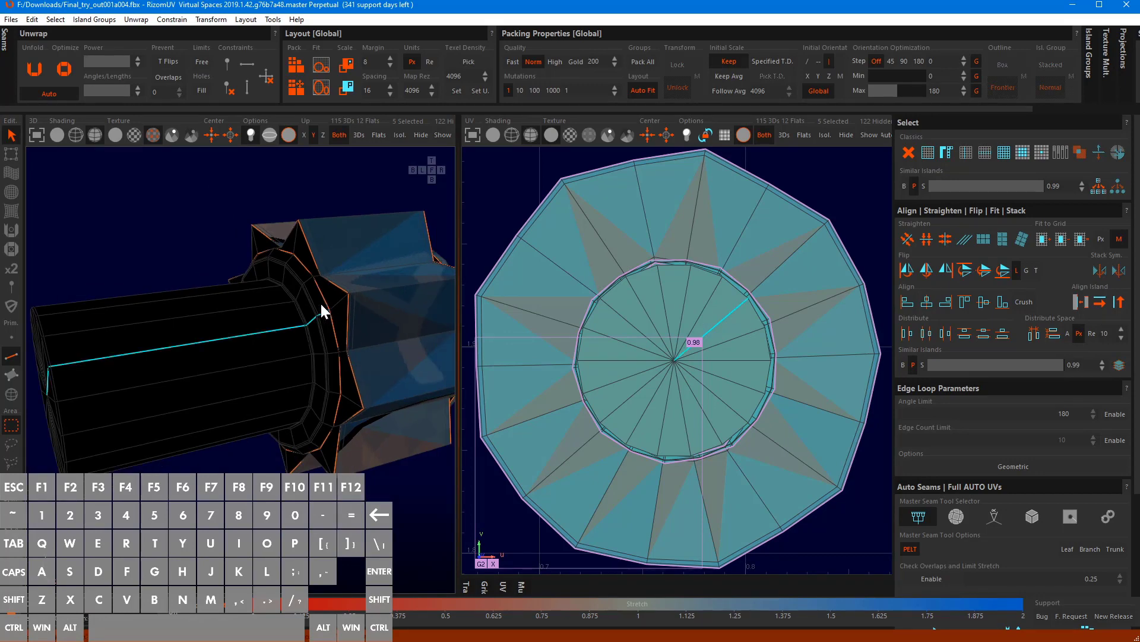
key("ctrl")
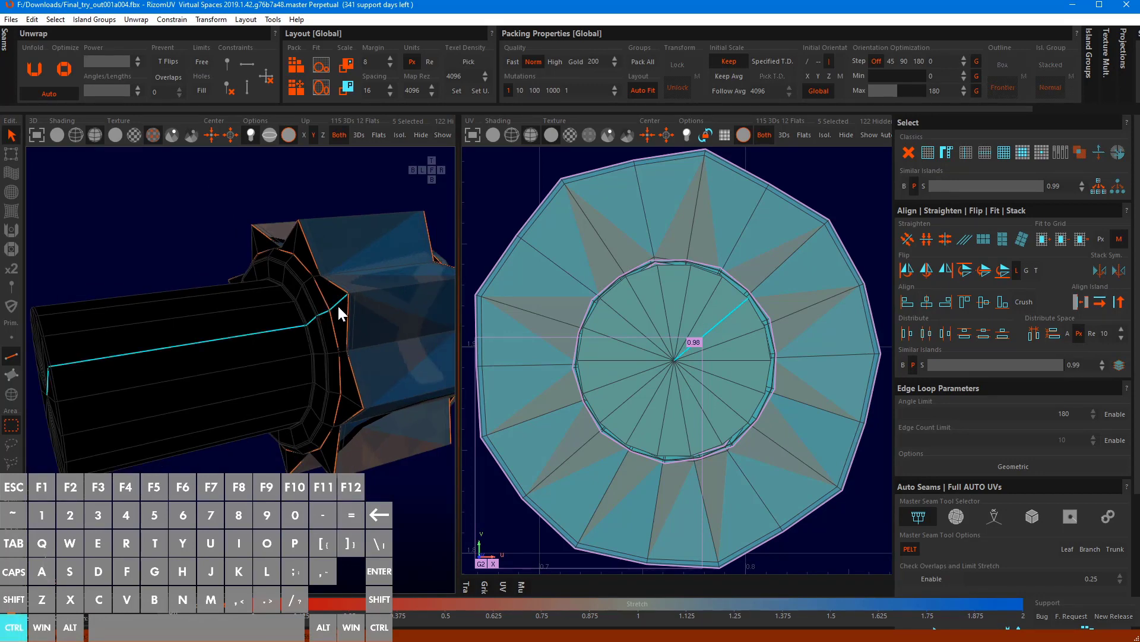
Extend the edge selection from the shaft along the gear tooth to the far side and cut the selected edges
left_click(415, 284, "ctrl")
left_click_drag(403, 327, 224, 338, "alt")
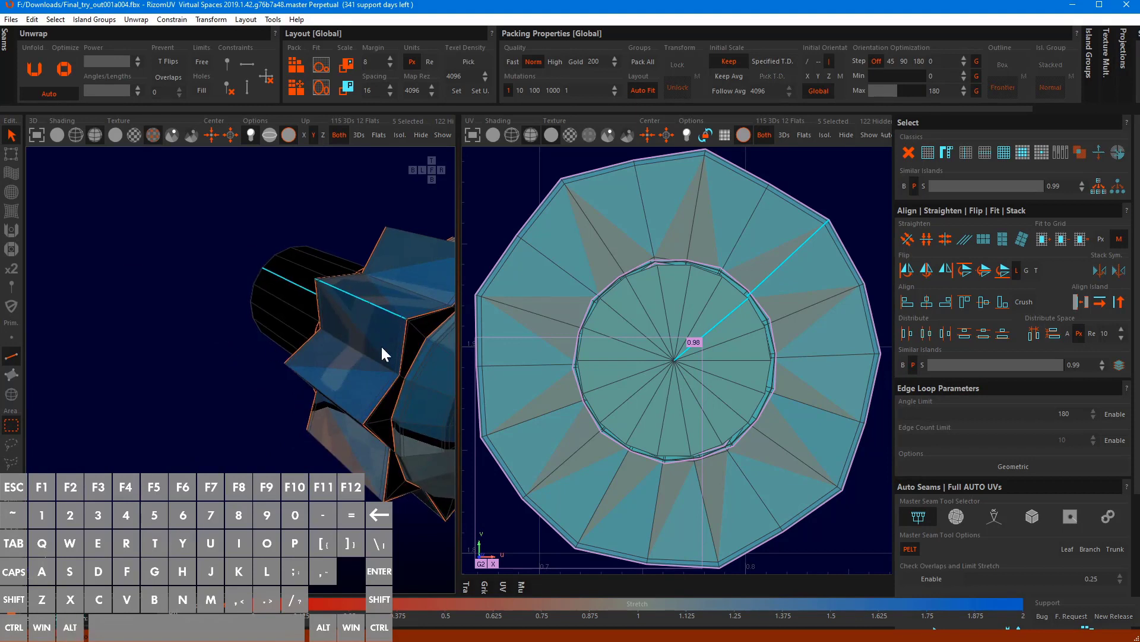
key("ctrl")
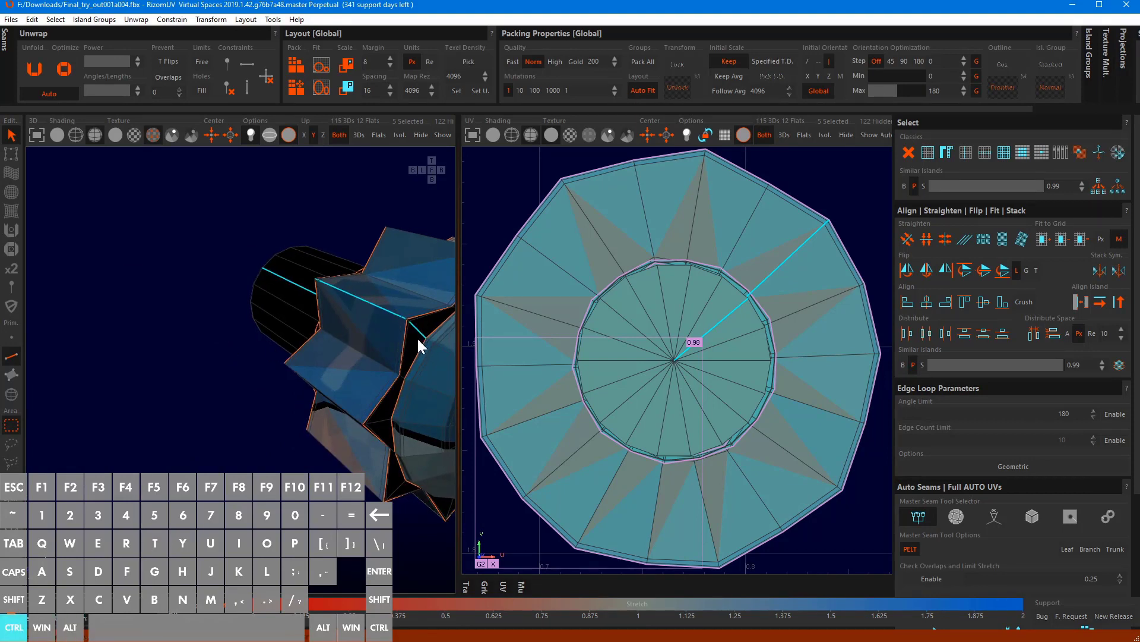
key("c")
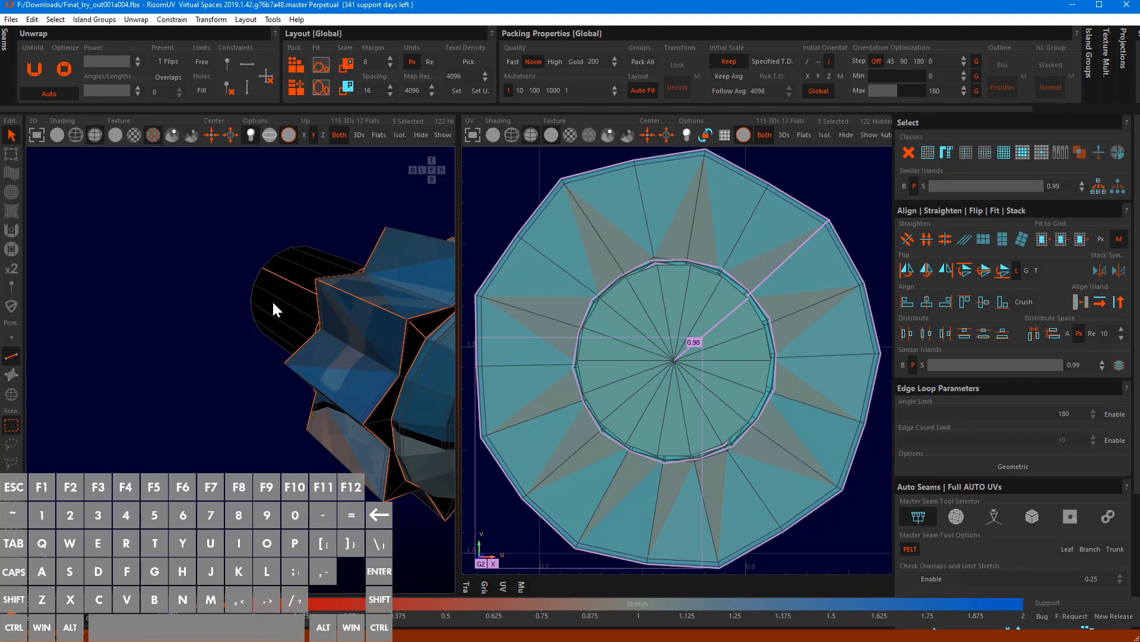
Select the edge loop around the rim of the shaft's end and cut it to separate the cap
left_click_drag(273, 301, 178, 291, "alt")
scroll(173, 284, "up", 3)
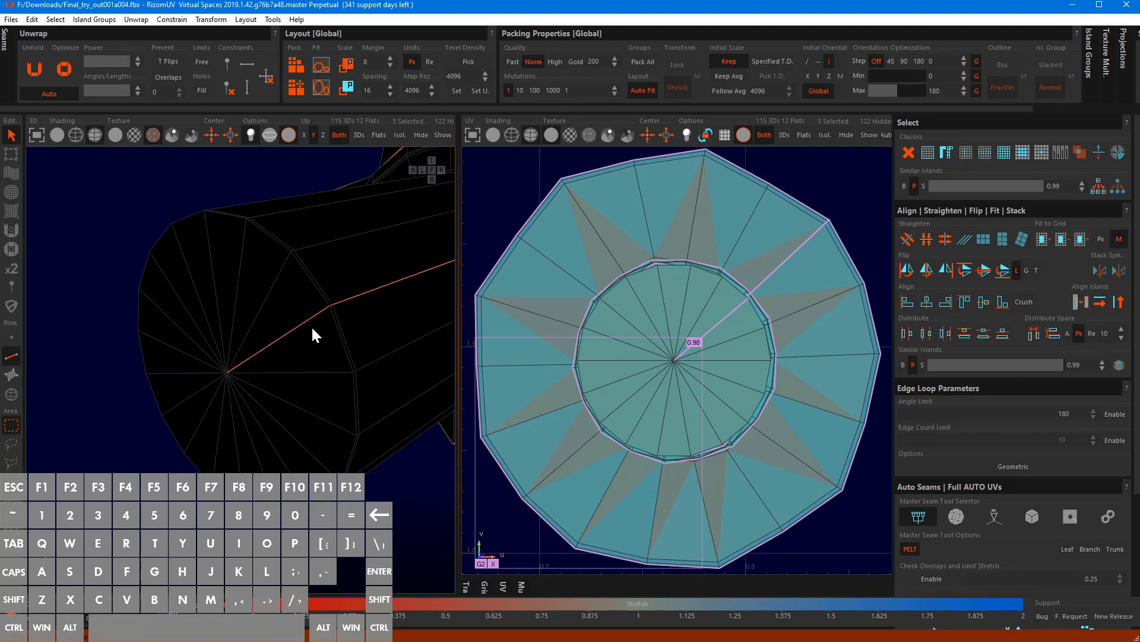
double_click(339, 321)
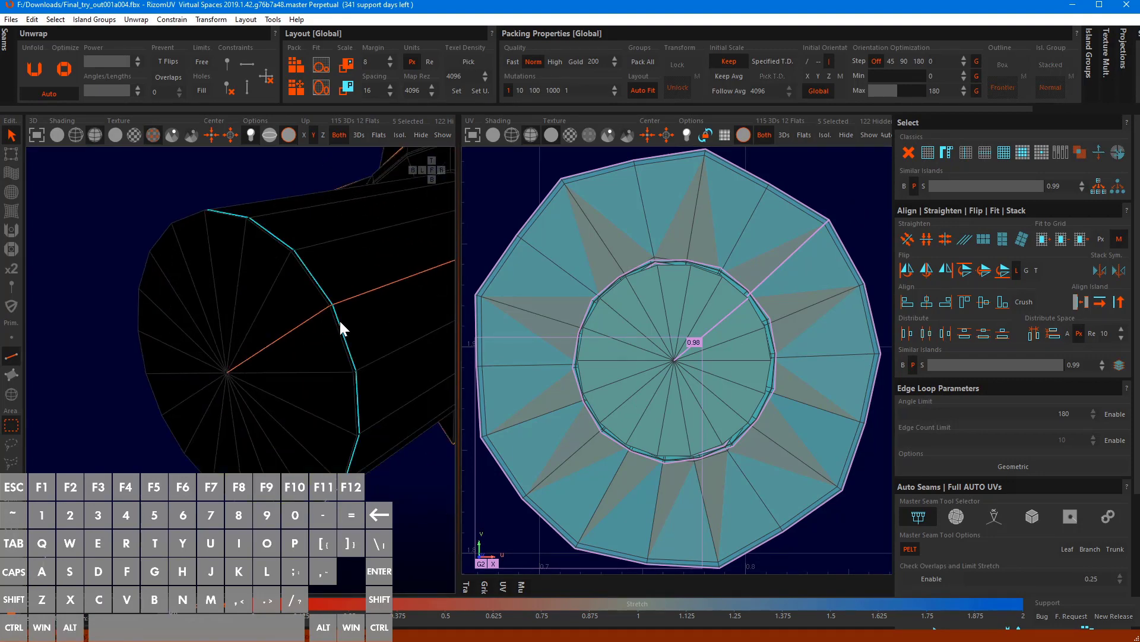
left_click_drag(335, 331, 331, 367, "alt")
key("c")
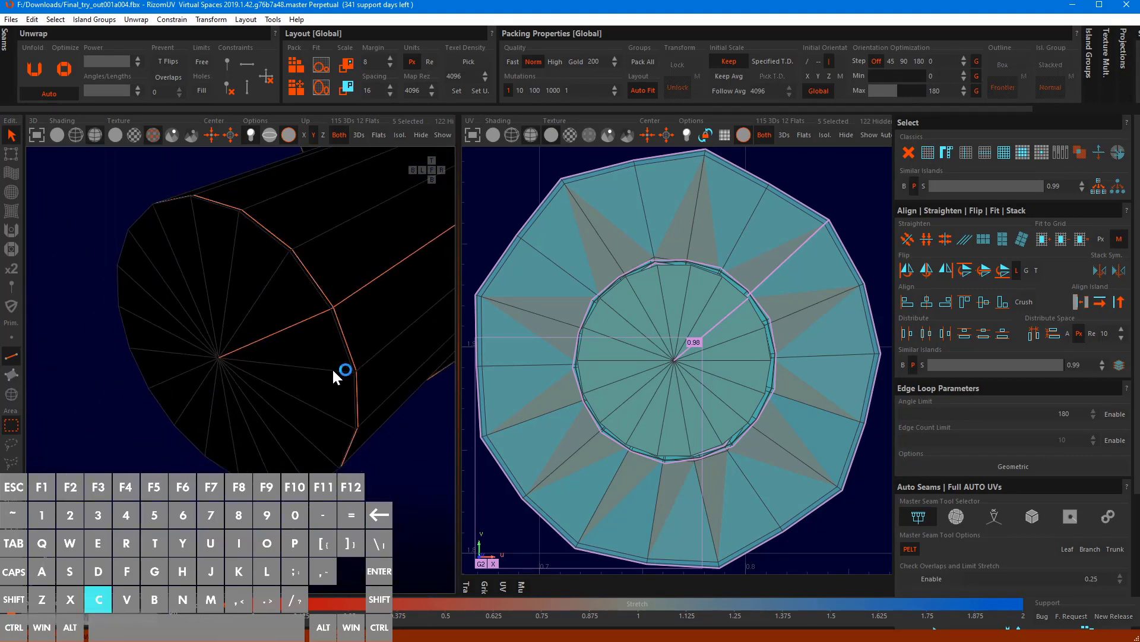
Weld the cut radial edge on the shaft's end cap
left_click(306, 320)
key("c")
left_click(306, 321)
key("e")
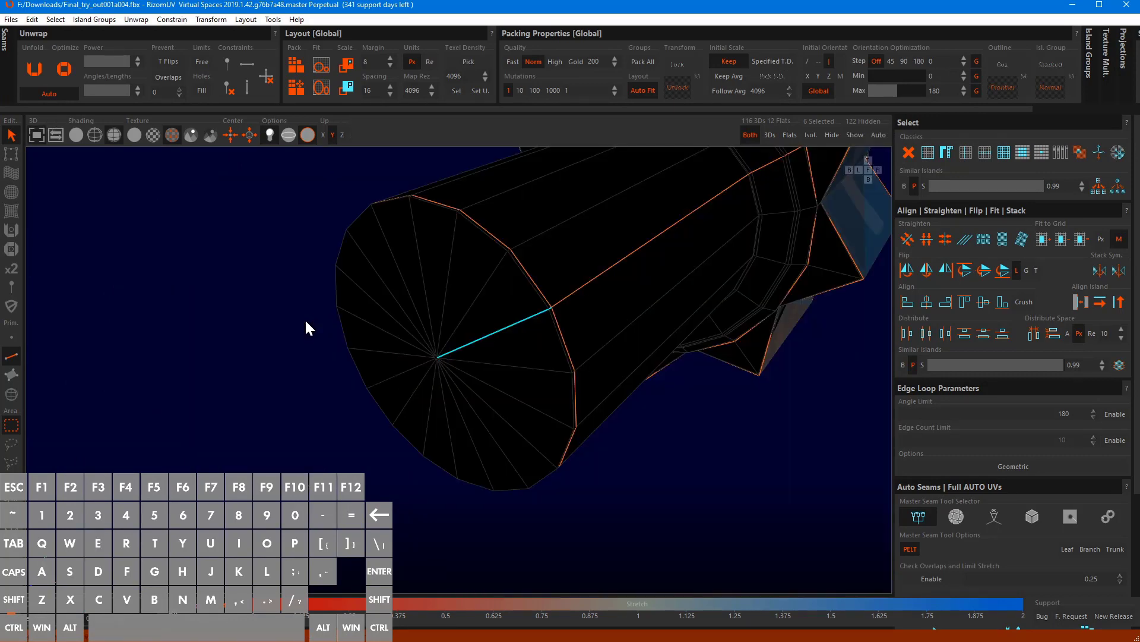
key("w")
key("e")
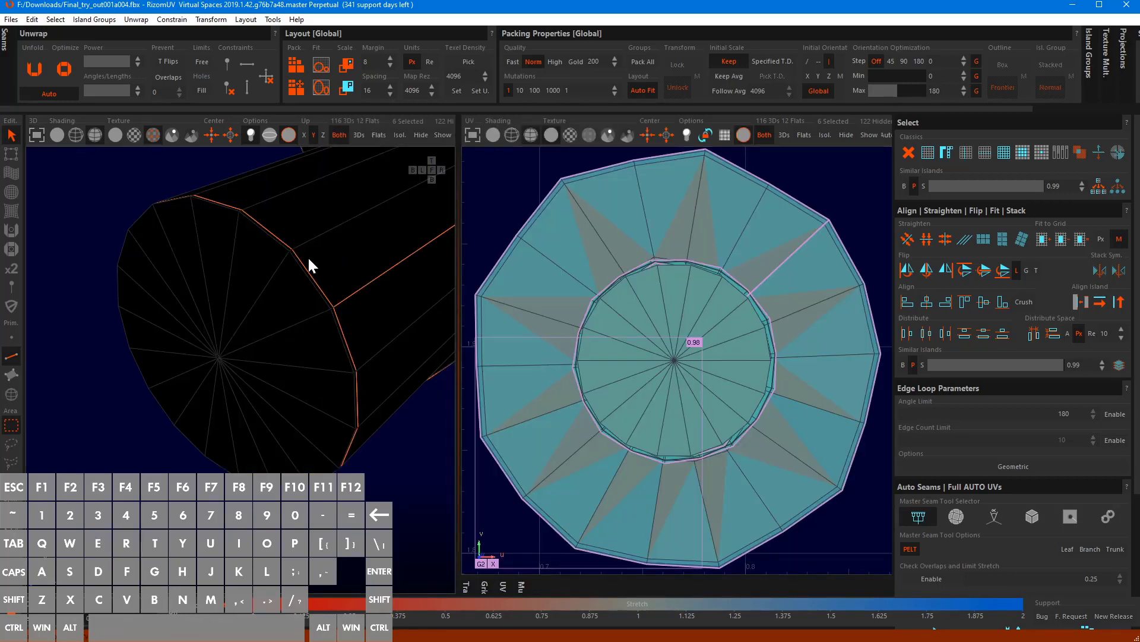
Examine the seams on the shaft and gear in the full-size 3D and UV views, and slightly widen the 3D view
scroll(308, 255, "down", 2)
left_click_drag(324, 248, 265, 326, "alt")
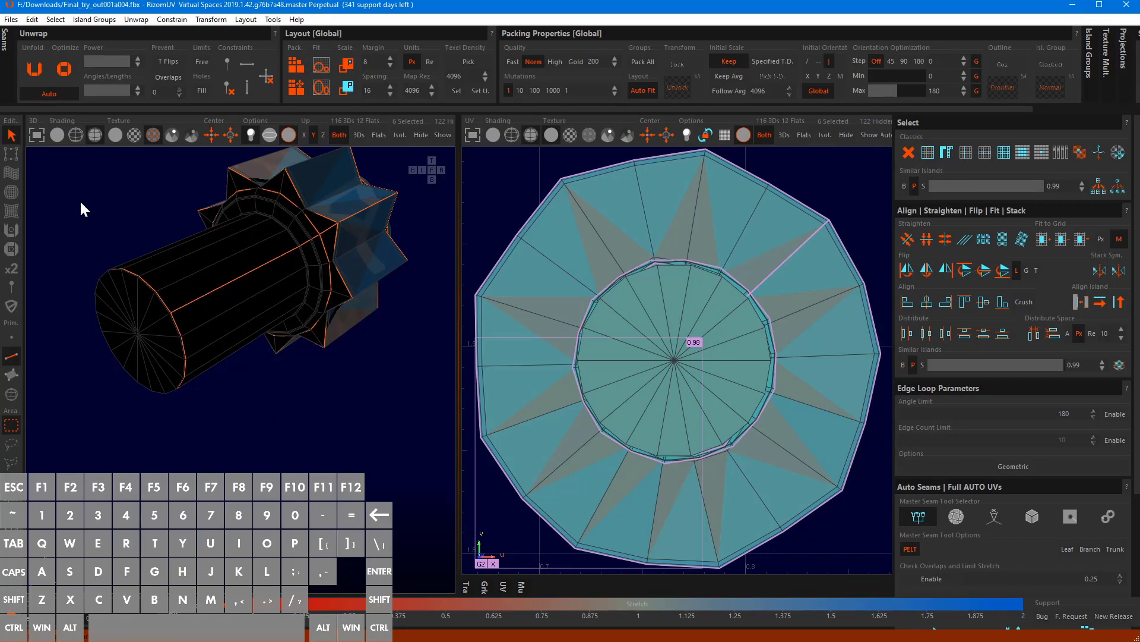
key("e")
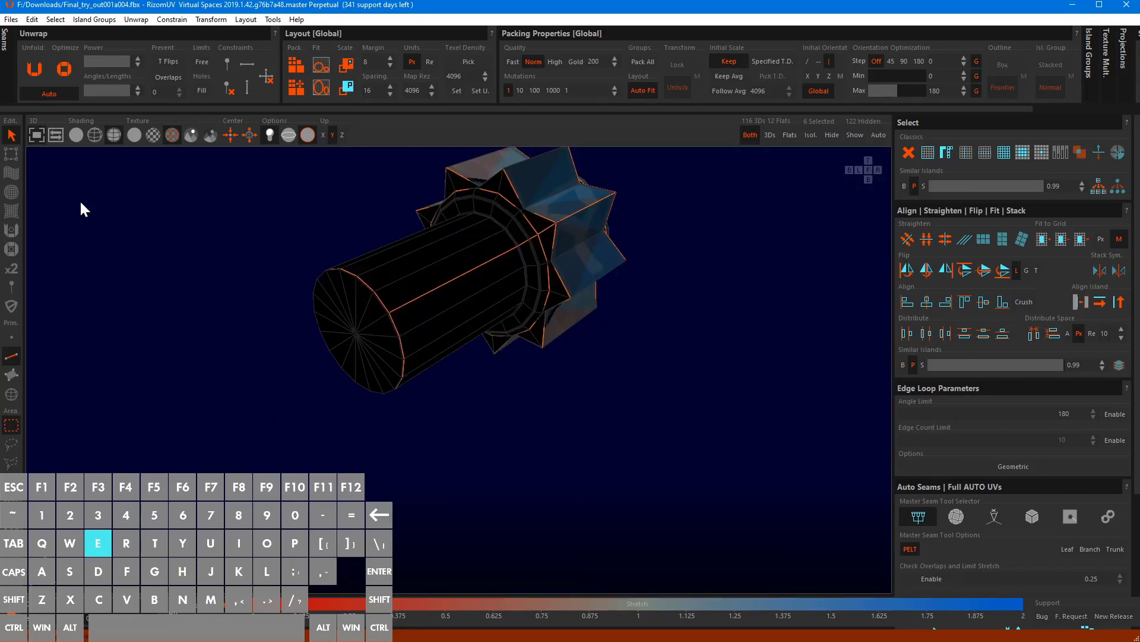
key("e")
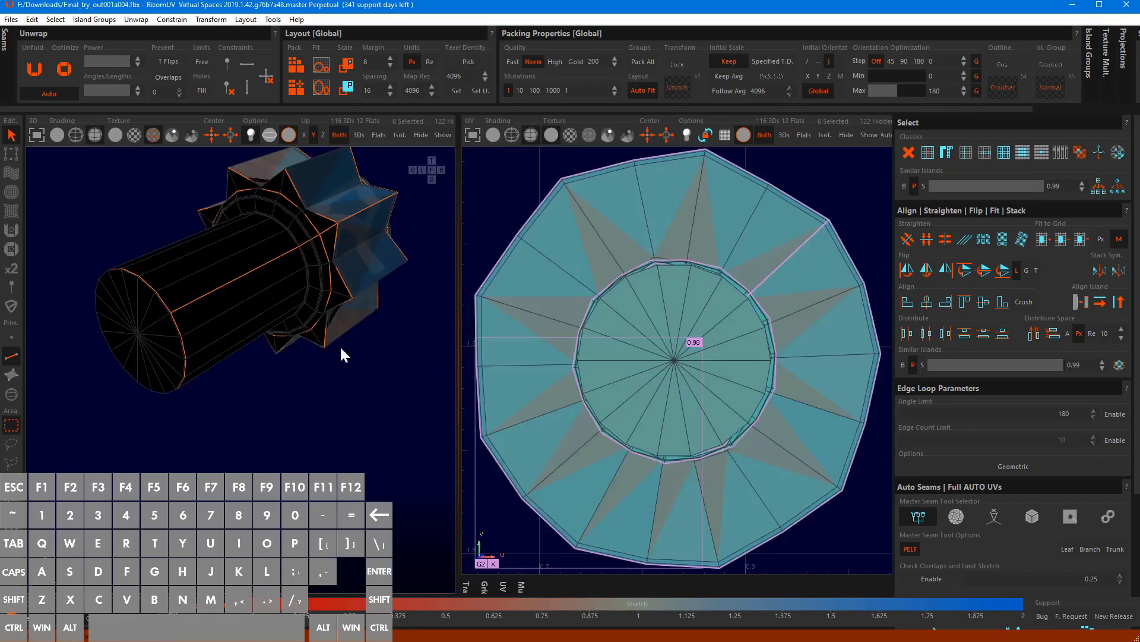
key("e")
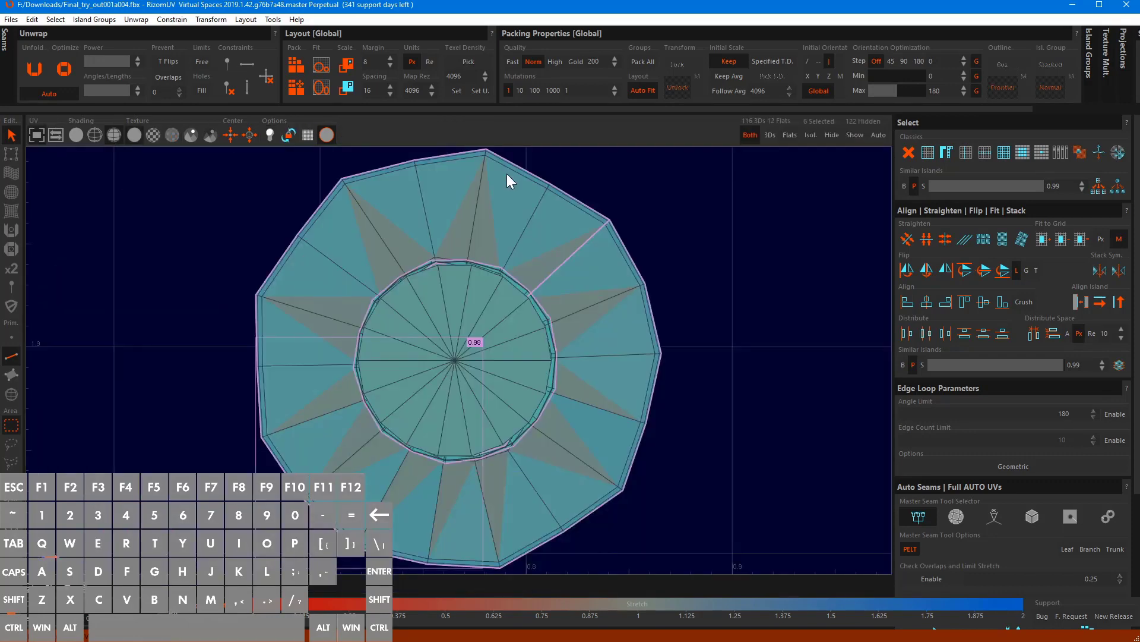
key("e")
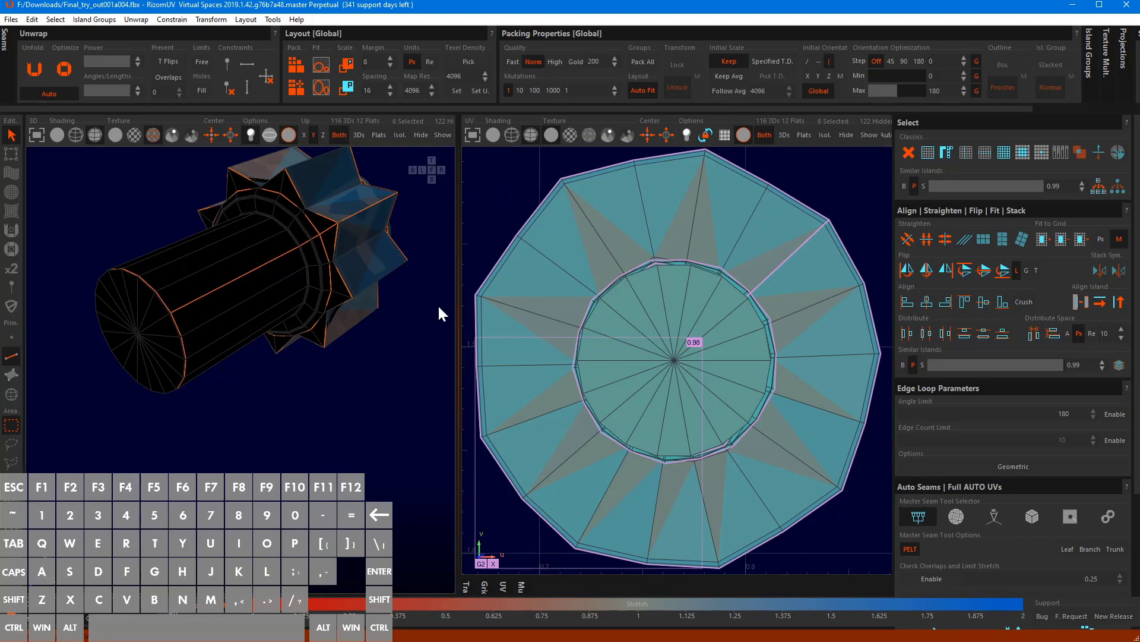
left_click_drag(306, 260, 272, 266, "alt")
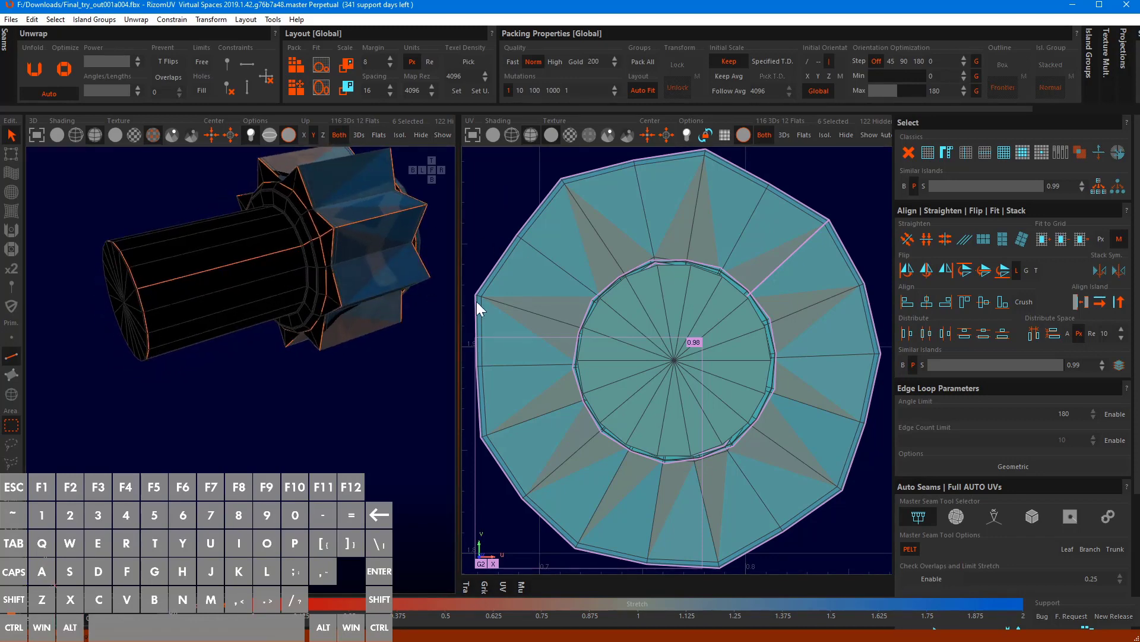
left_click_drag(462, 289, 469, 333)
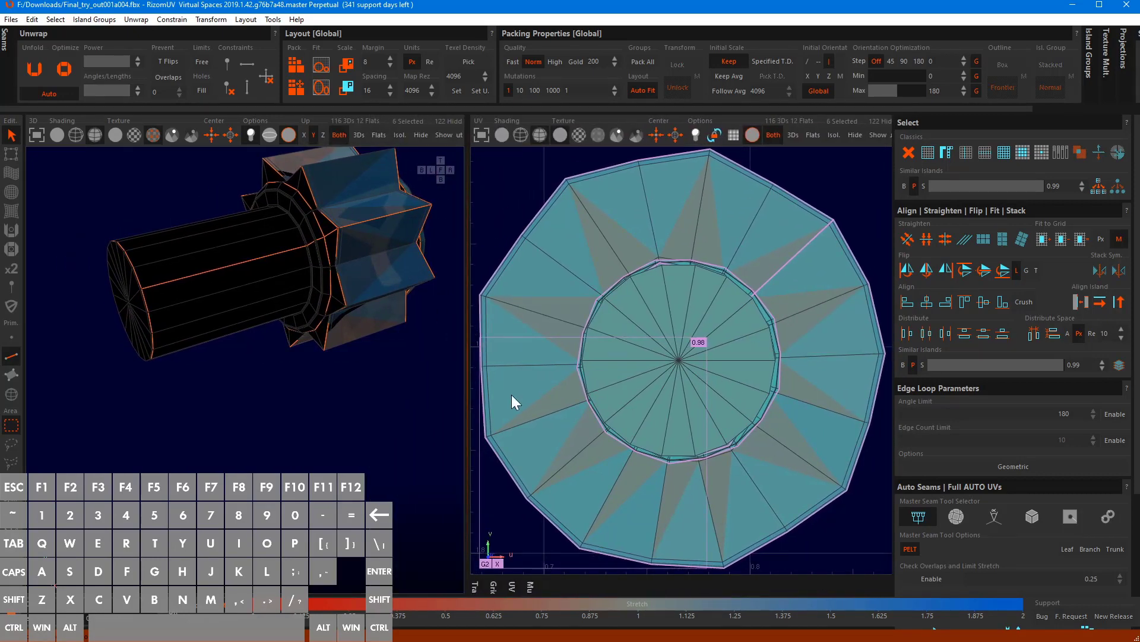
Select the four strip-like islands of the shaft and gear sides and straighten them into rectangular strips
key("F3")
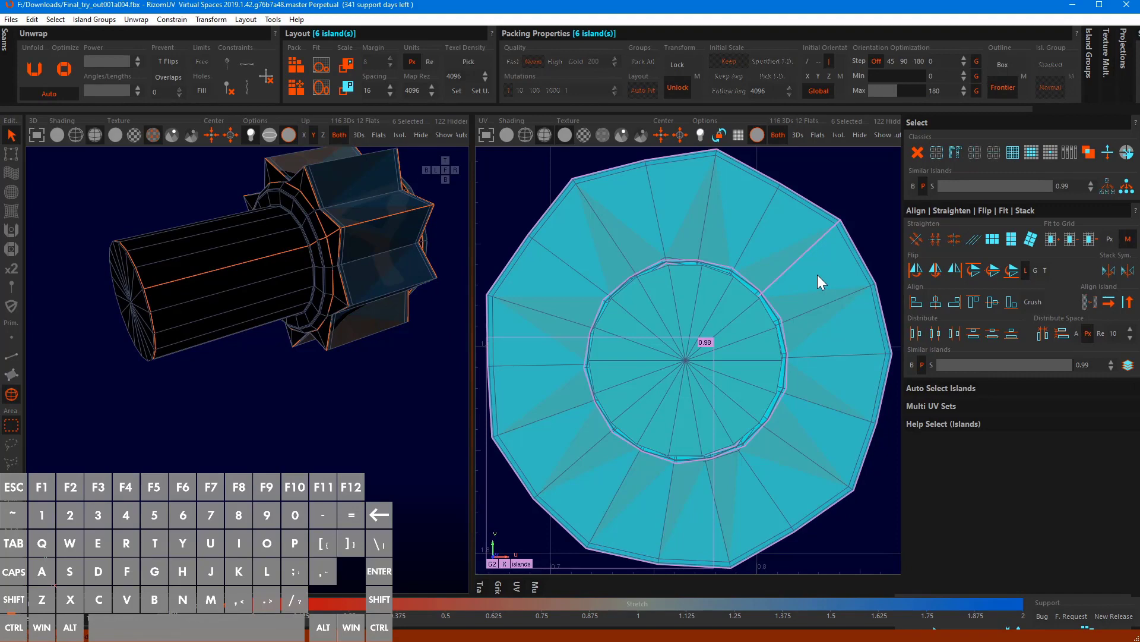
left_click(212, 309)
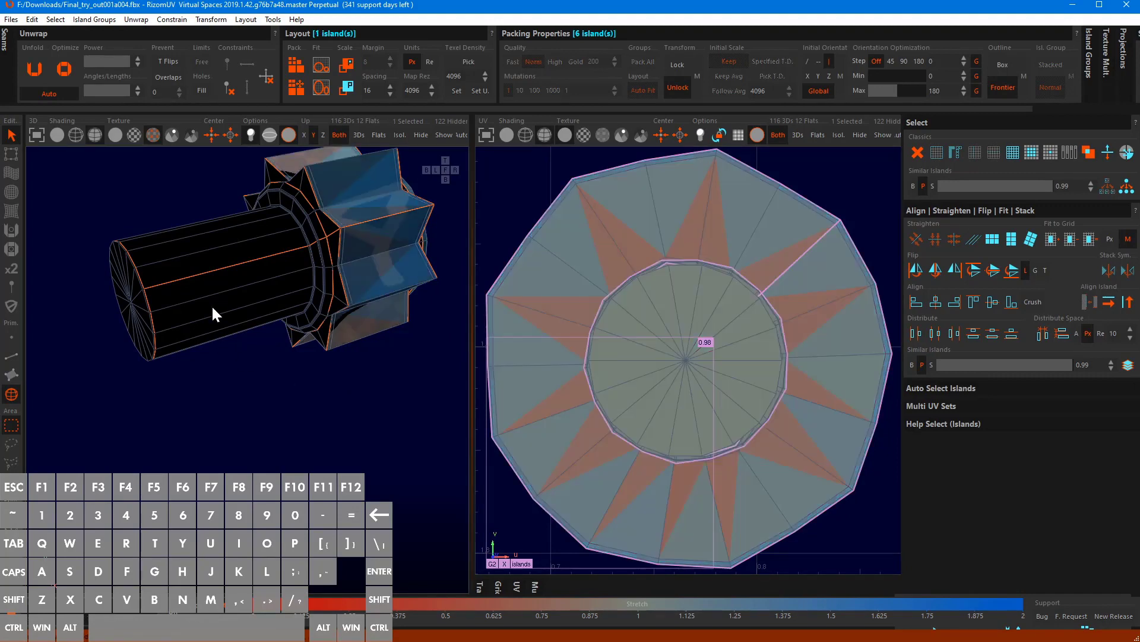
left_click(357, 255, "ctrl")
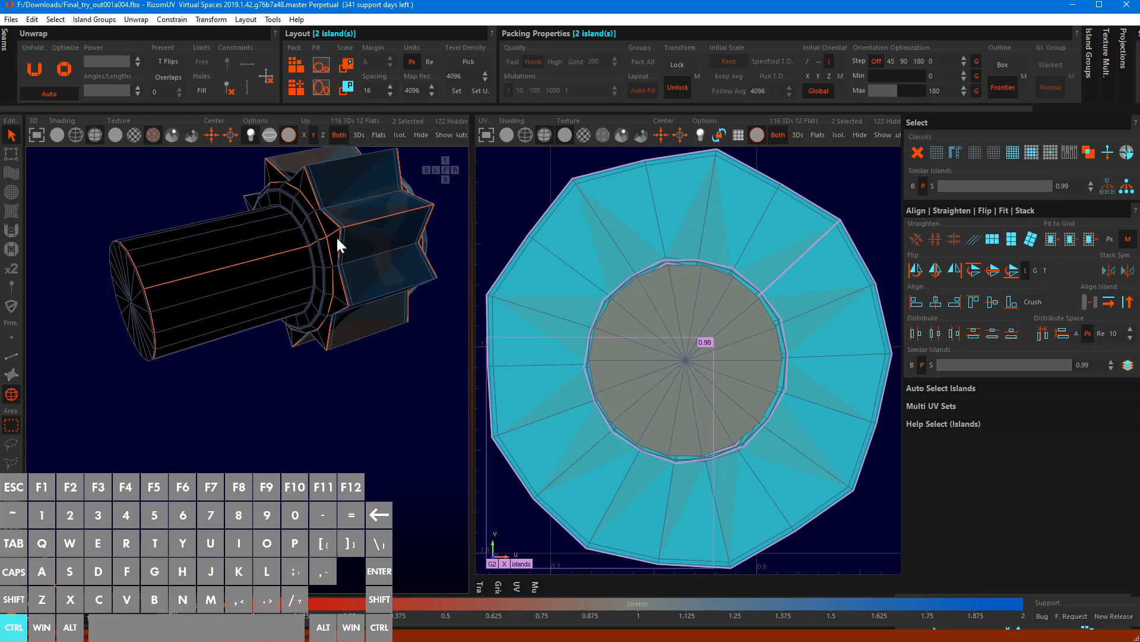
left_click_drag(394, 275, 450, 318, "alt")
left_click(433, 287, "ctrl")
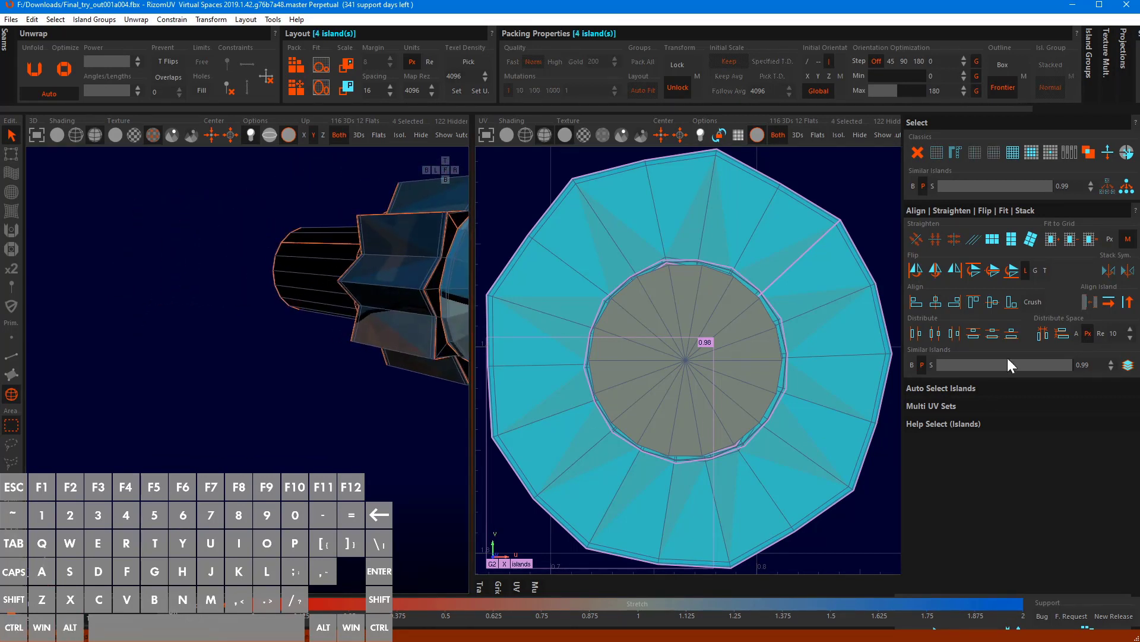
left_click(1016, 234)
Unfold the two circular islands of the shaft's end and the gear face
left_click(732, 350)
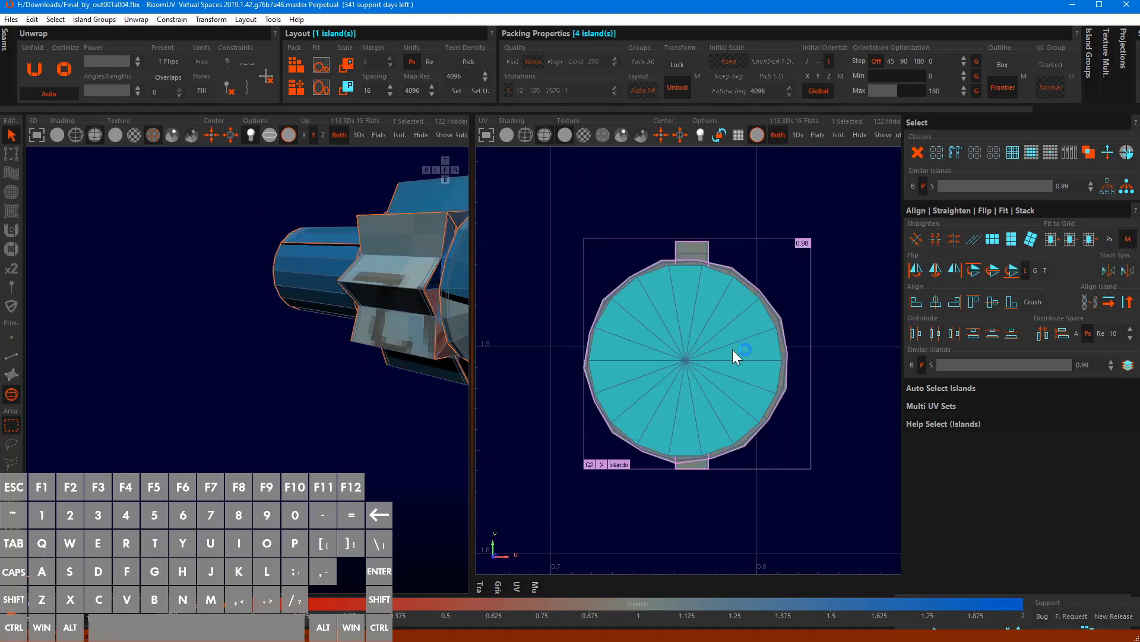
key("u")
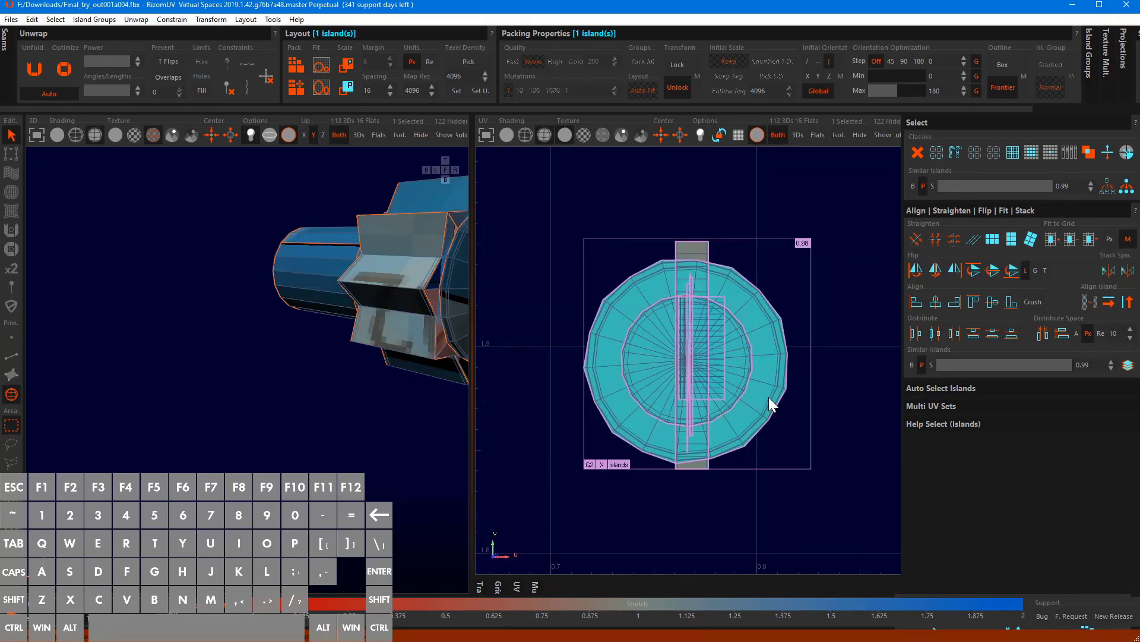
key("u")
Clear the island selection, pack all visible islands and frame them in the UV view
left_click(747, 458)
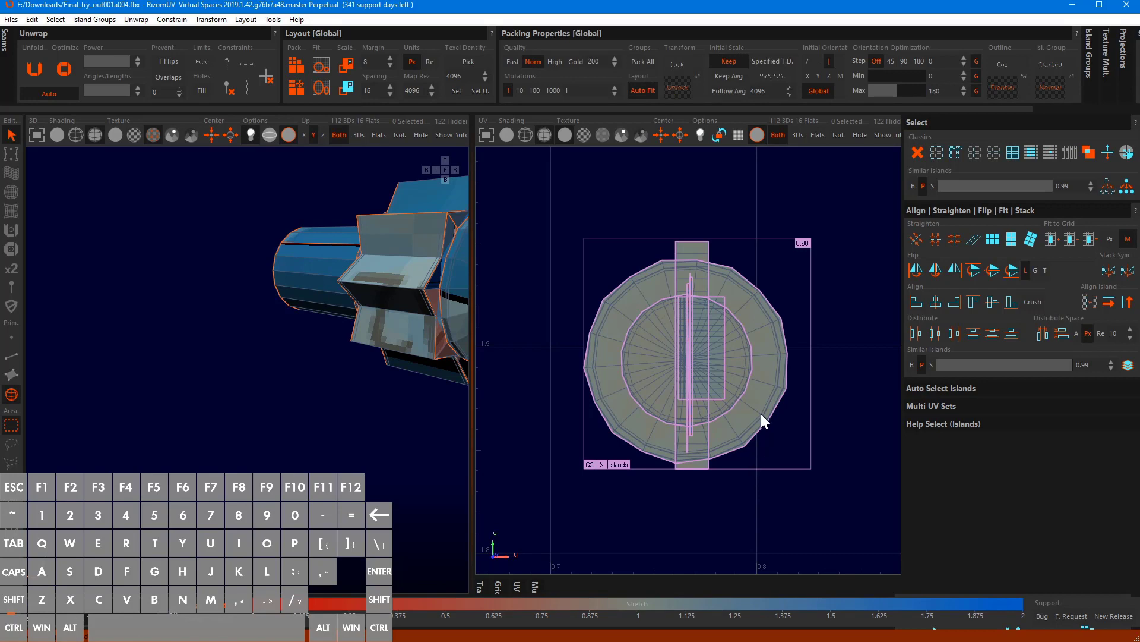
key("p")
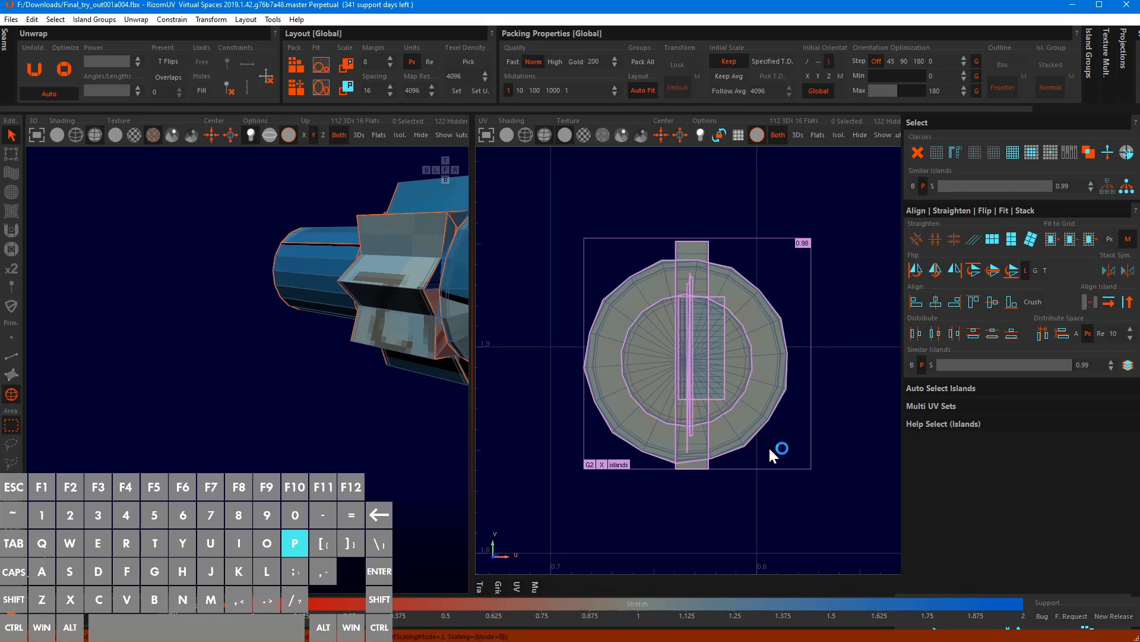
scroll(579, 404, "down", 2)
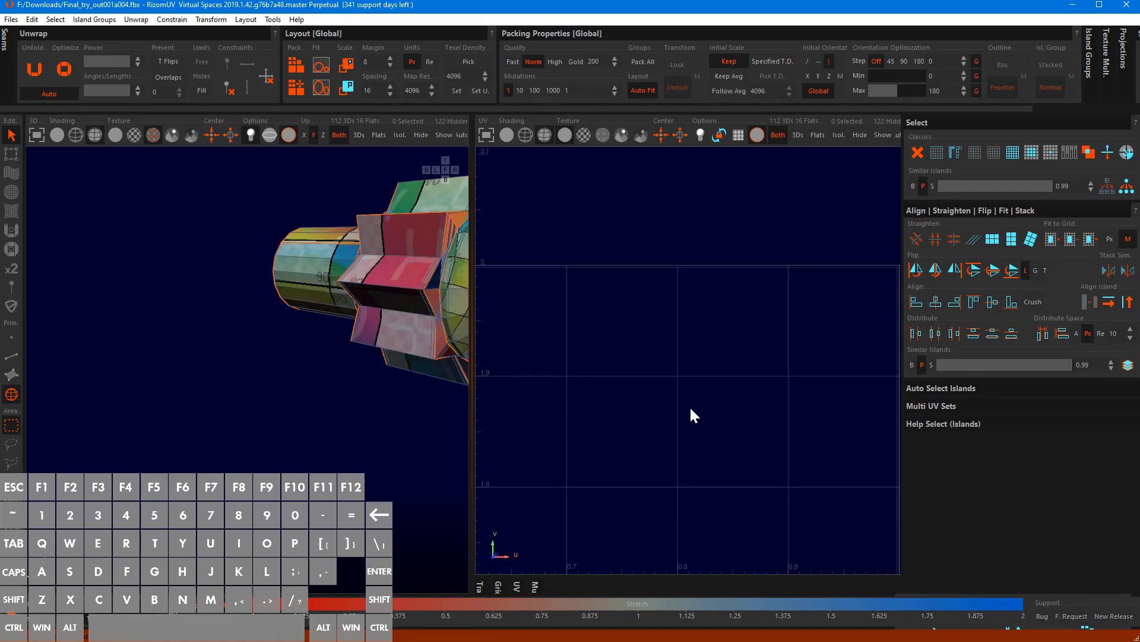
key("f")
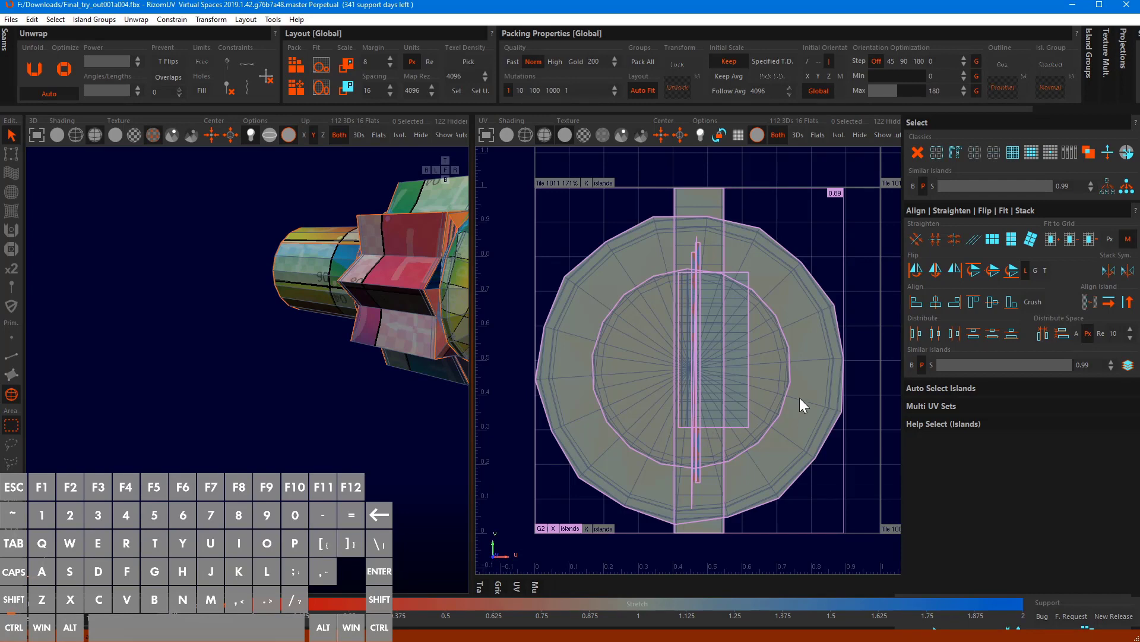
Display the checker texture on the model and inspect the shaft, collar and gear teeth for texture distortion
left_click_drag(407, 348, 543, 355, "alt")
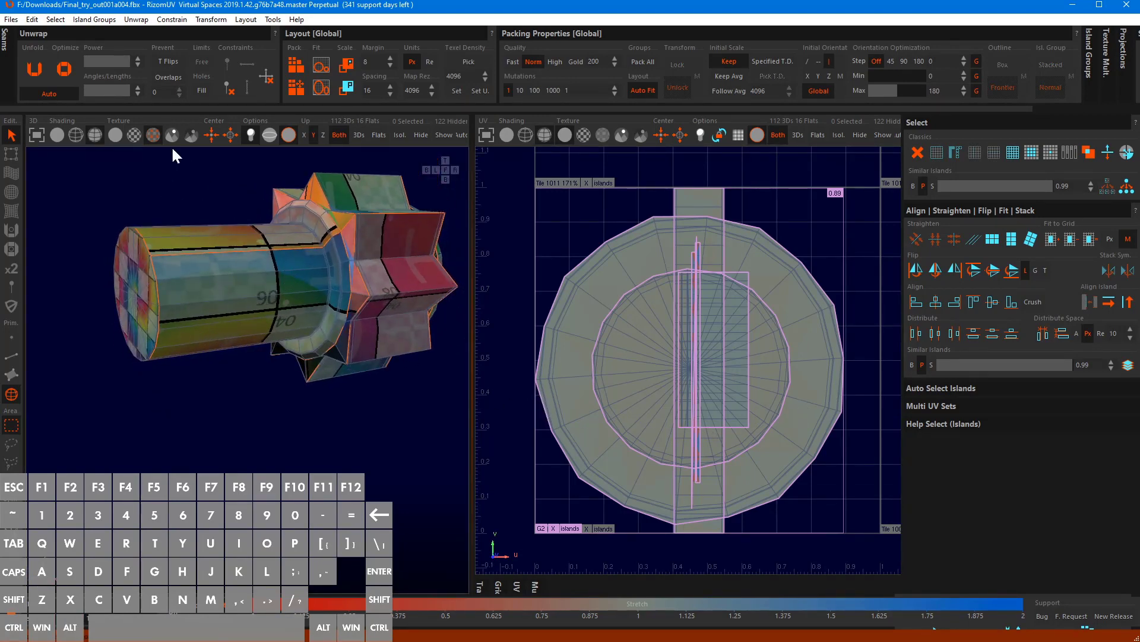
left_click(135, 134)
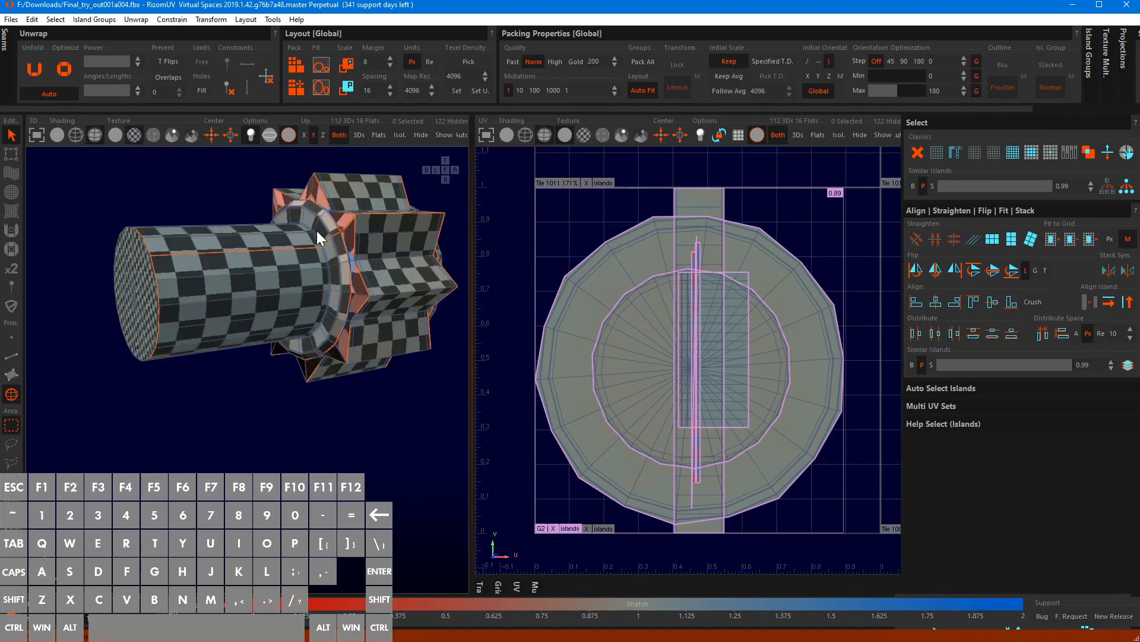
scroll(331, 250, "up", 3)
left_click_drag(330, 248, 230, 269, "alt")
scroll(352, 270, "up", 2)
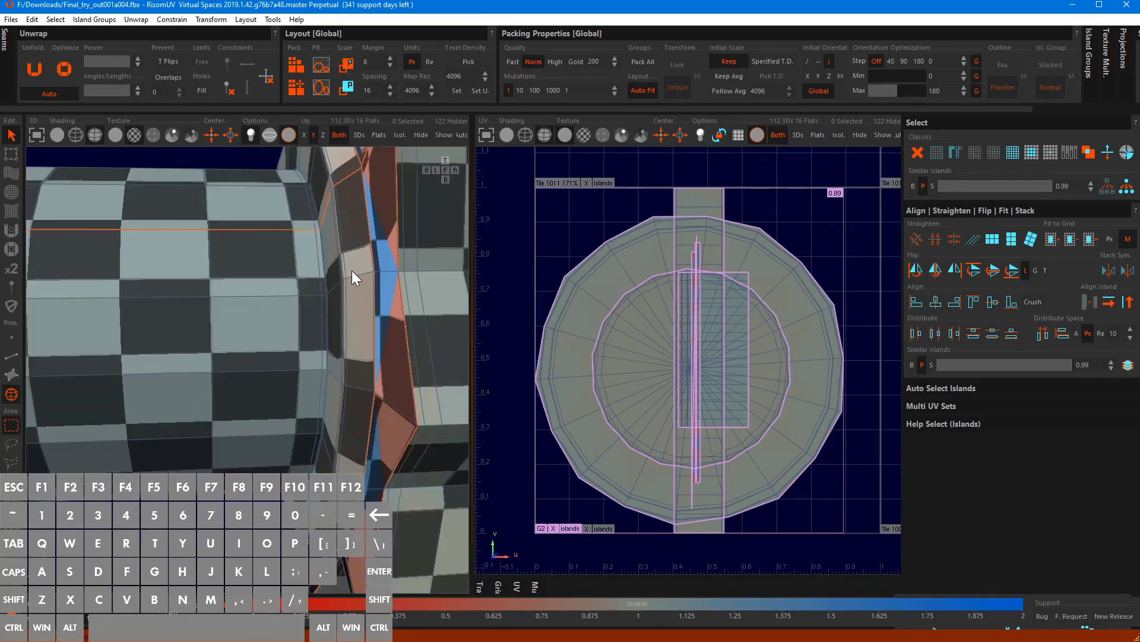
scroll(351, 270, "down", 4)
left_click_drag(376, 276, 405, 284, "alt")
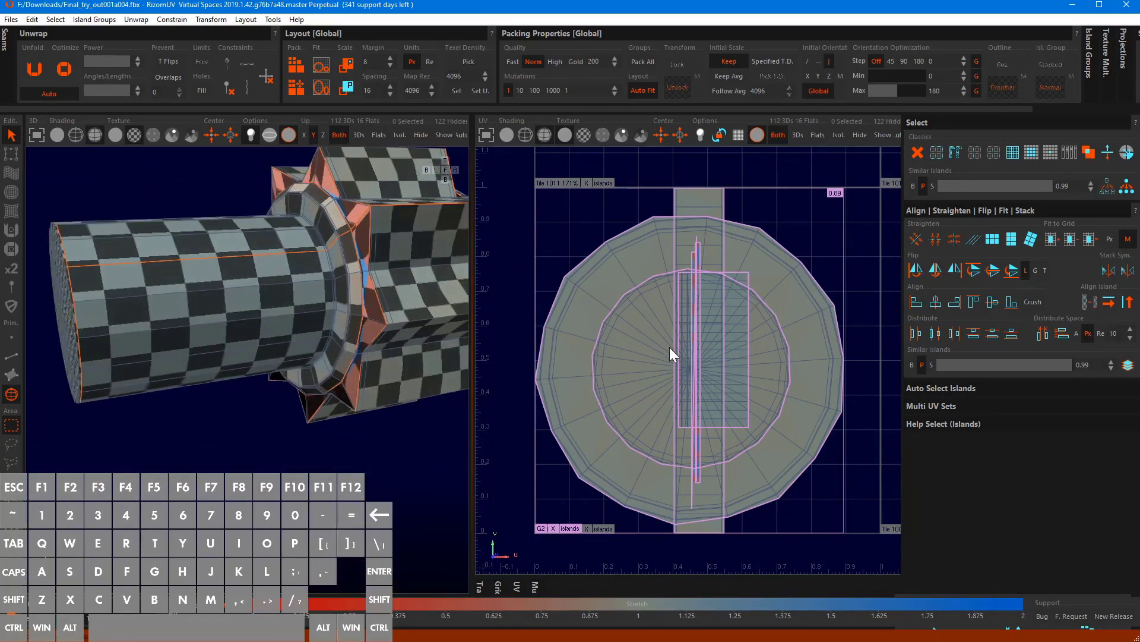
Hide the two circular islands, pack the remaining four strip islands and inspect their layout
left_click(611, 275)
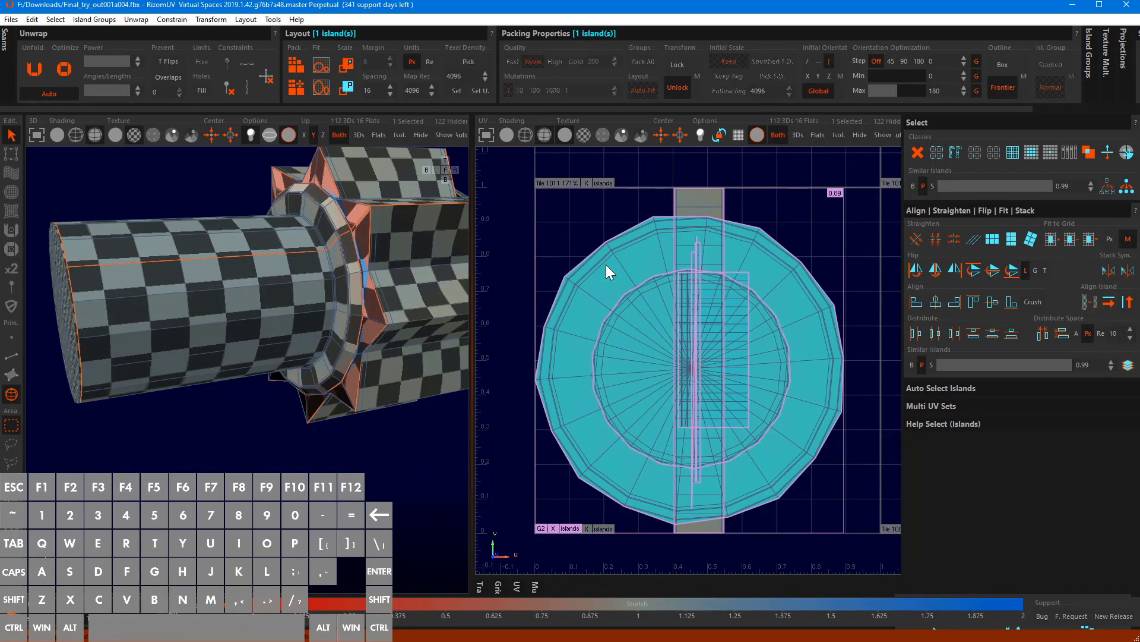
key("h")
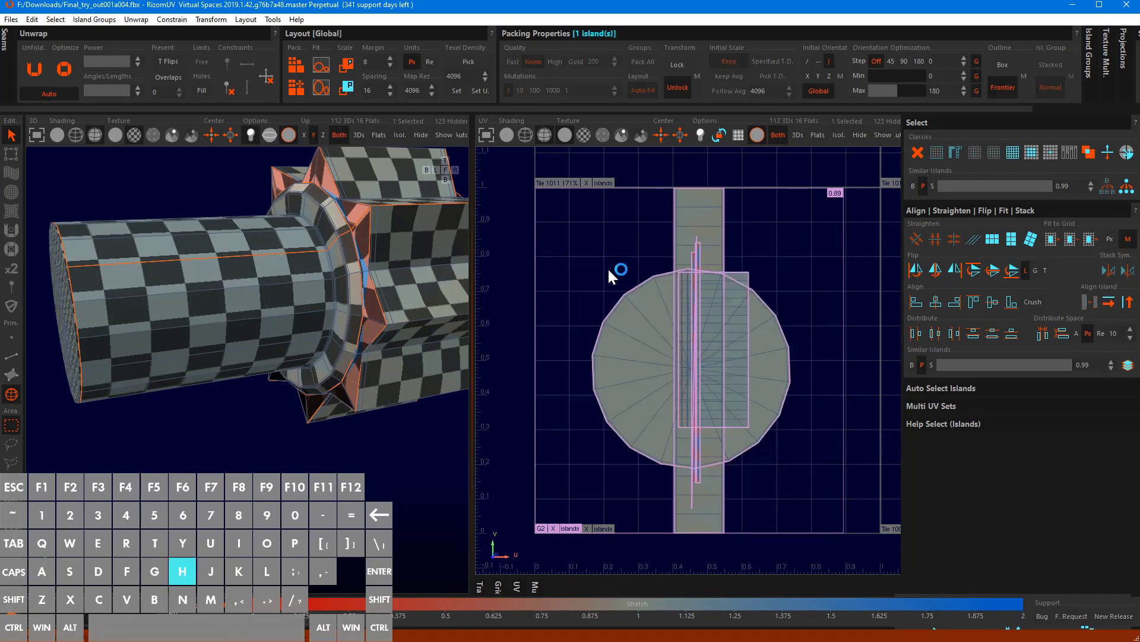
left_click_drag(634, 249, 776, 405)
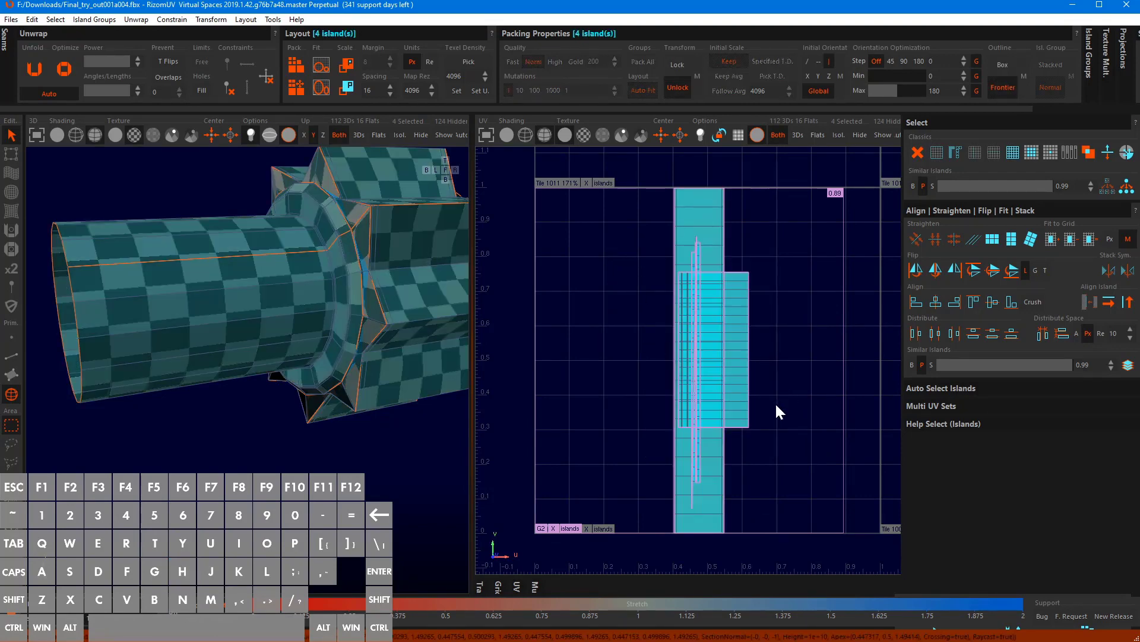
key("p")
left_click(757, 391)
scroll(636, 461, "up", 3)
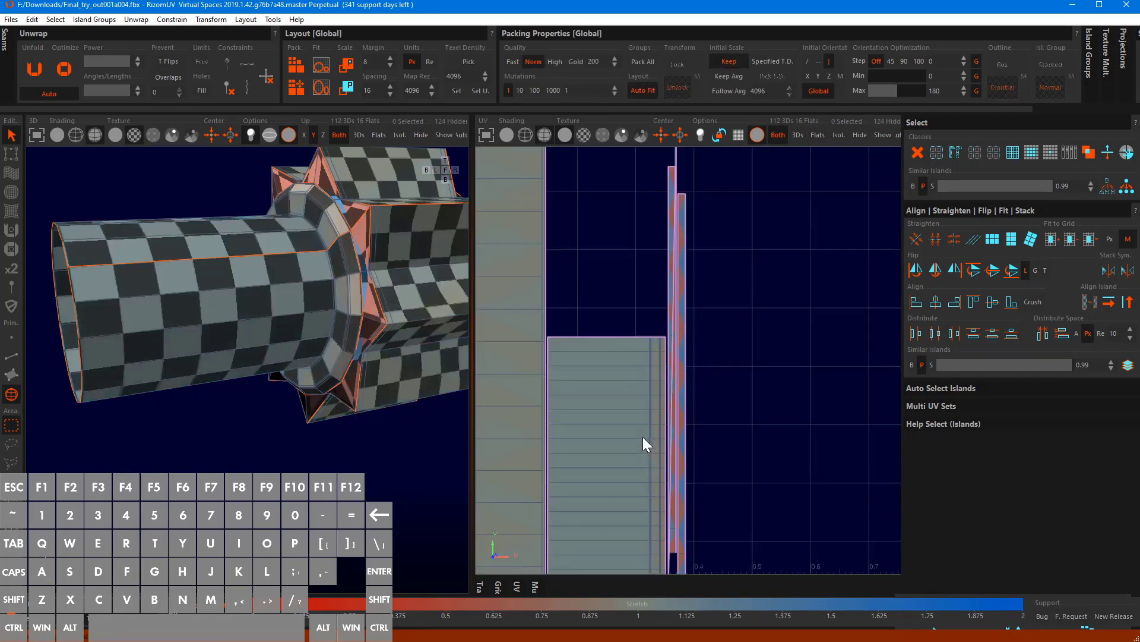
scroll(643, 437, "down", 5)
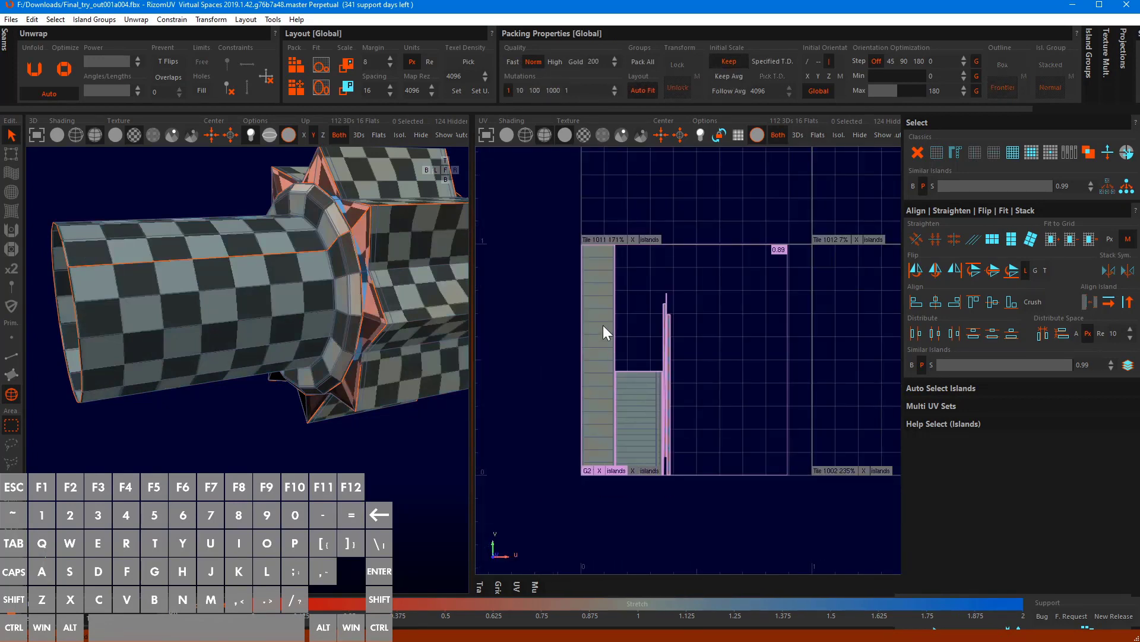
scroll(604, 326, "up", 4)
middle_click_drag(695, 443, 684, 327, "alt")
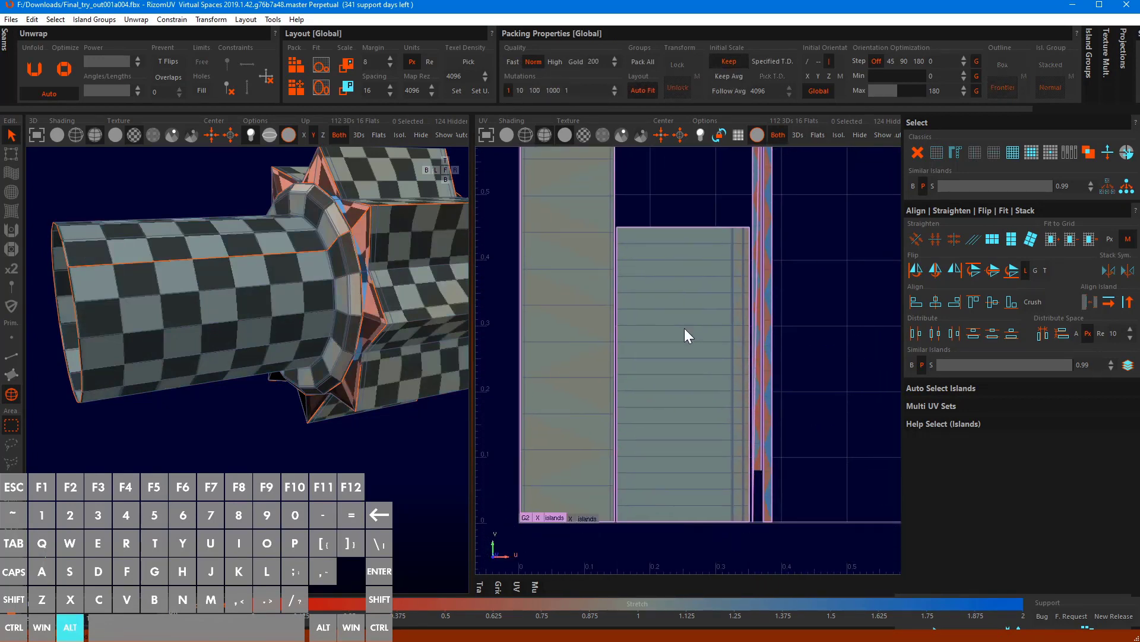
Select the red-and-blue stretched strip island at the outer edge of the layout and optimize it
scroll(639, 361, "up", 3)
scroll(640, 362, "down", 2)
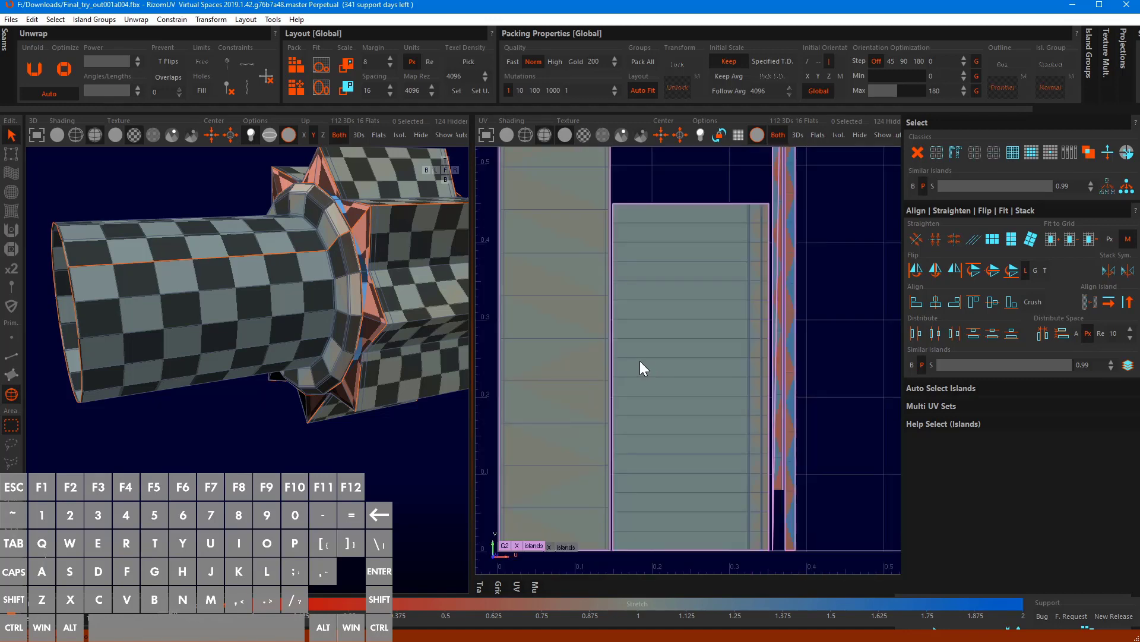
scroll(640, 361, "down", 1)
scroll(386, 315, "up", 3)
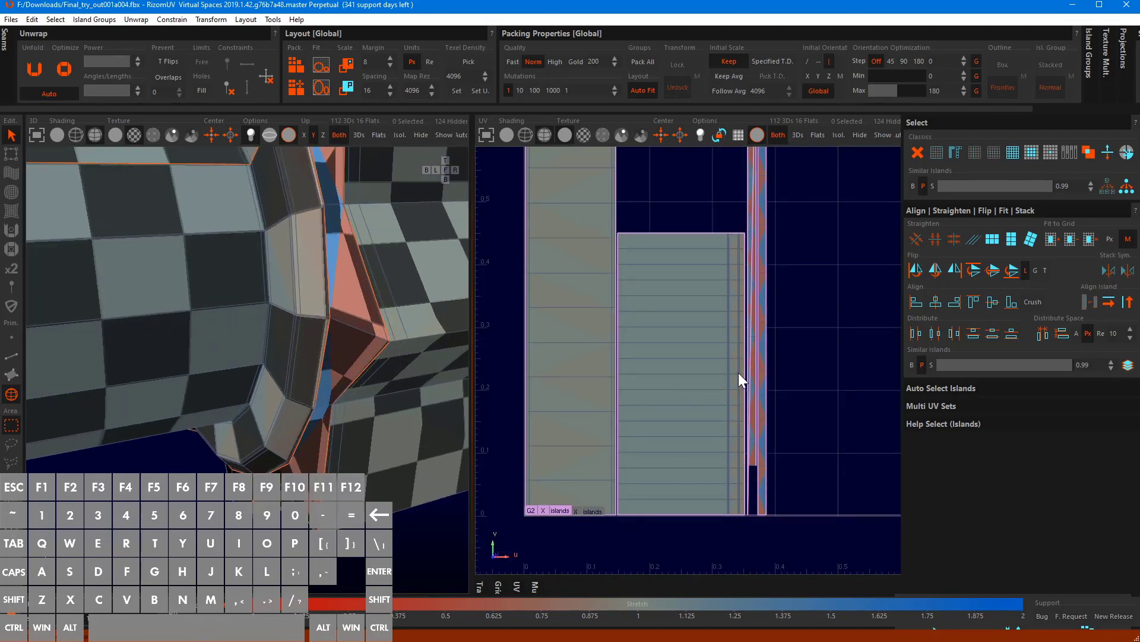
scroll(755, 381, "up", 2)
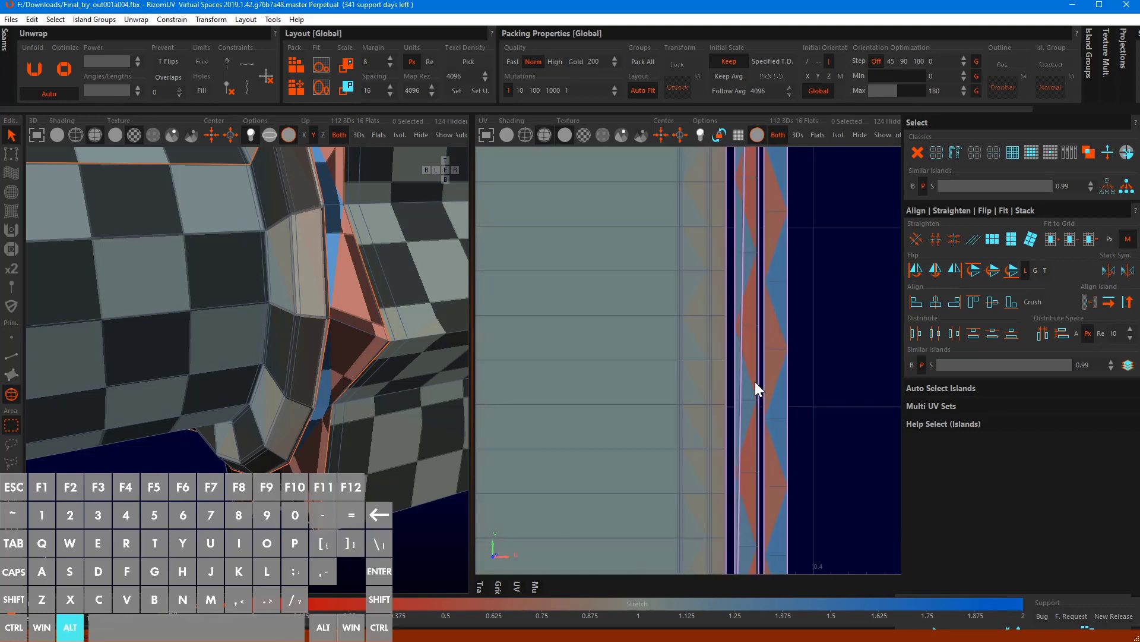
scroll(730, 367, "up", 1)
left_click(725, 366)
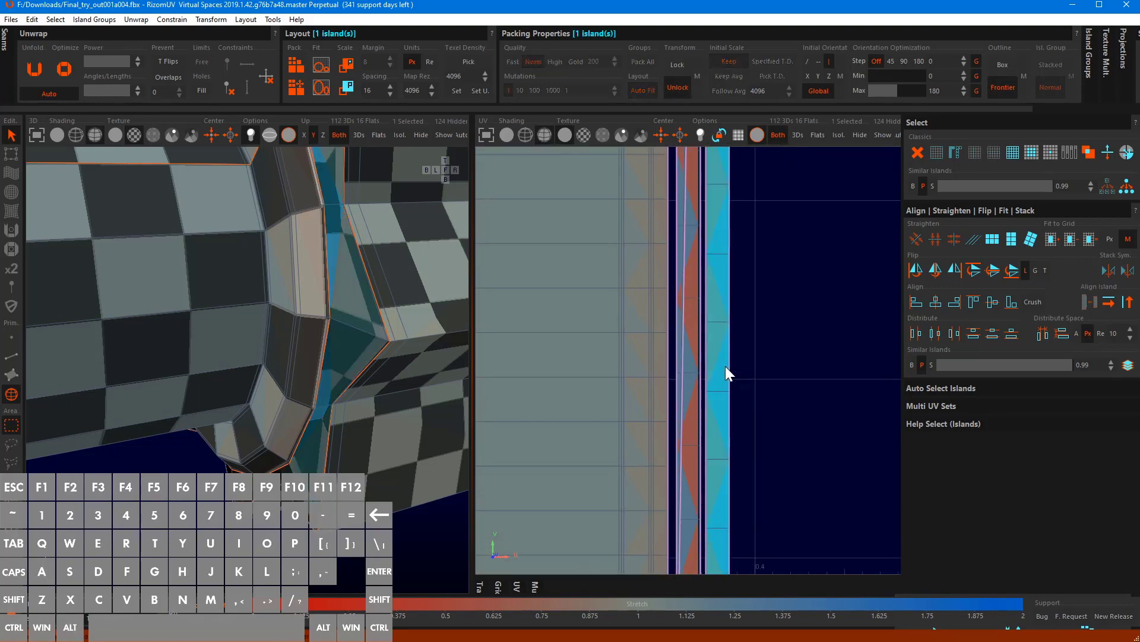
key("o")
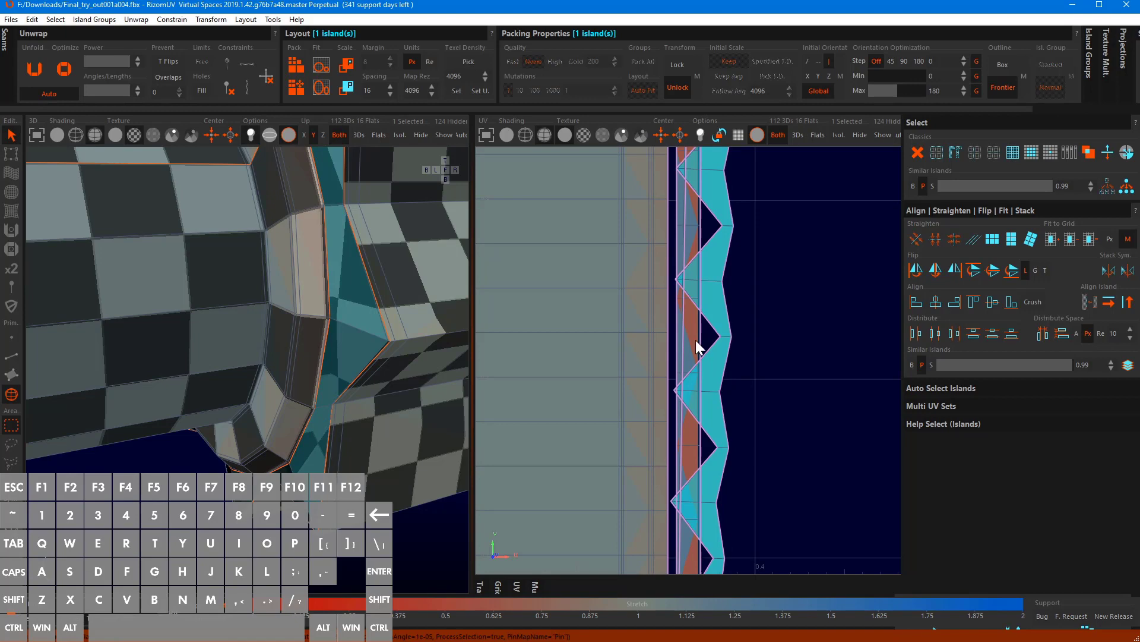
Optimize the neighbouring narrow strip island repeatedly so it opens out into a ring of teeth
key("o")
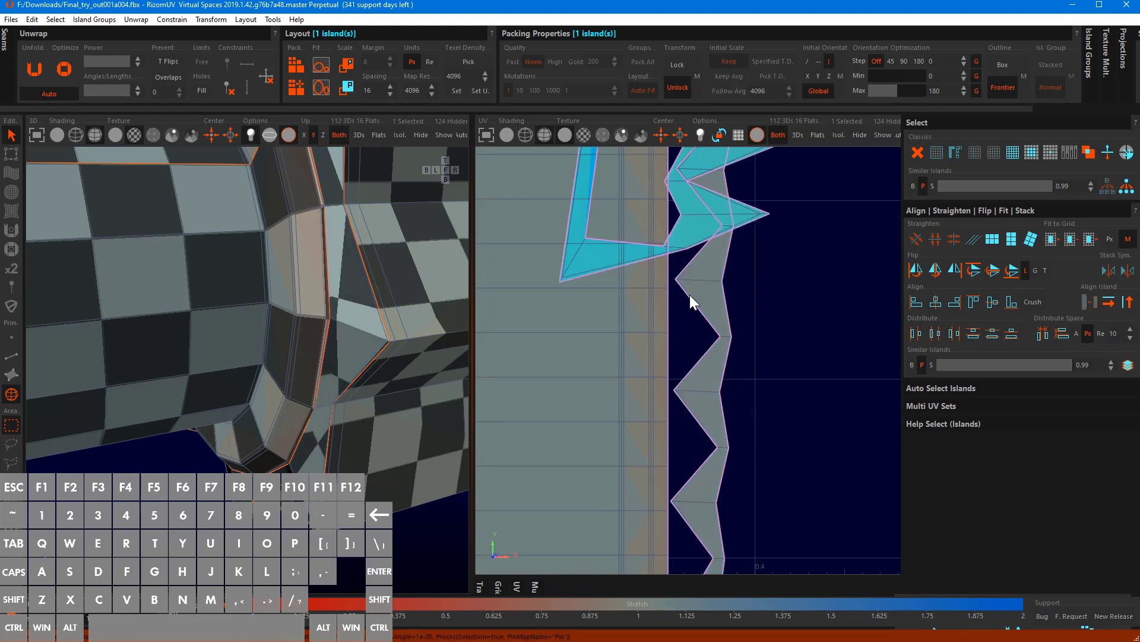
scroll(689, 291, "down", 2)
middle_click_drag(693, 286, 716, 397, "alt")
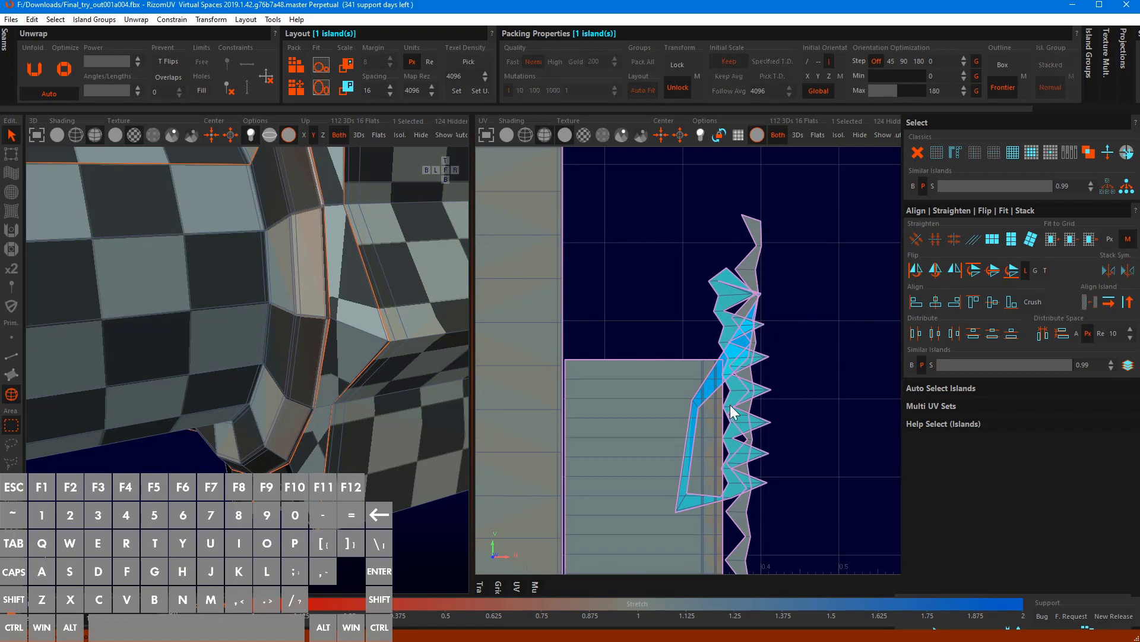
key("o")
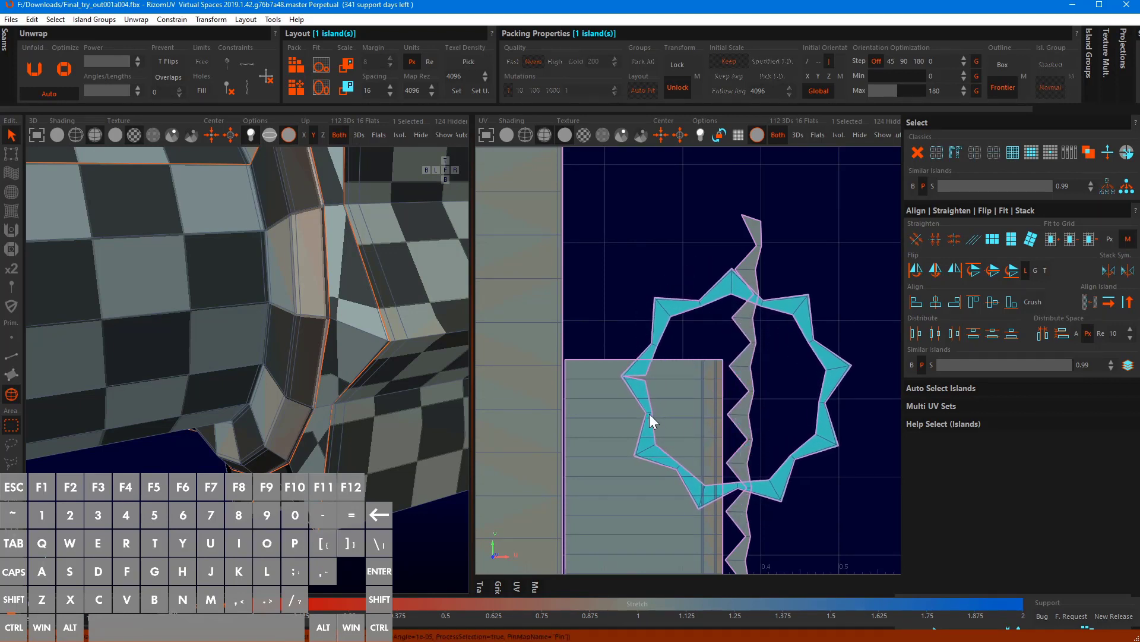
Cut the short edge at the tooth tip joining the ring island's ends and unfold the island
scroll(646, 369, "up", 5)
key("F2")
scroll(619, 320, "up", 4)
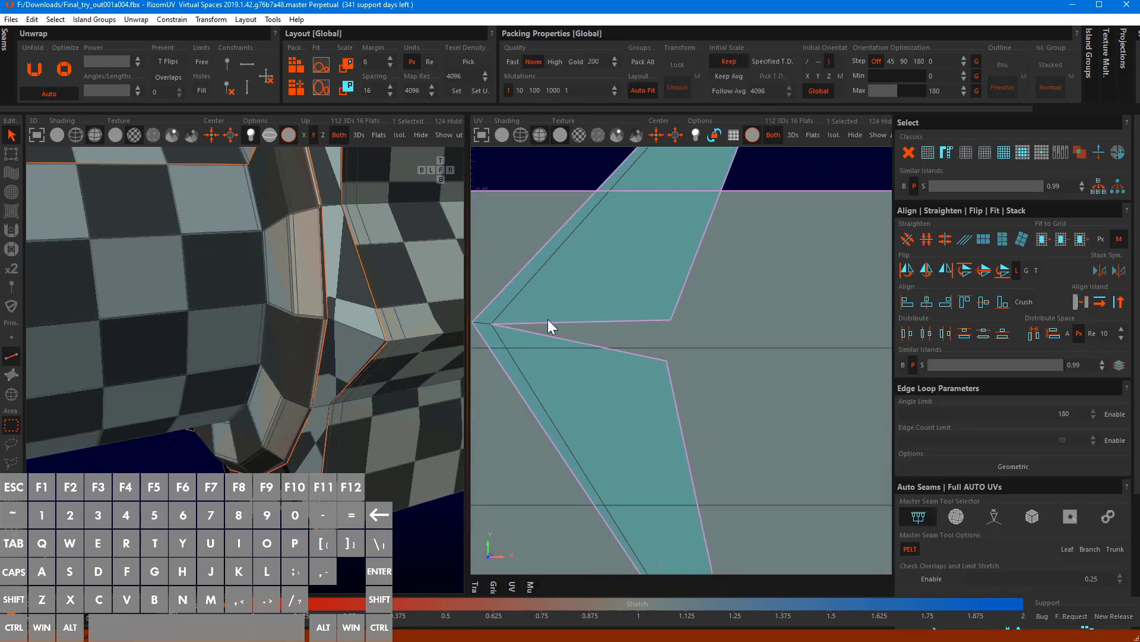
key("c")
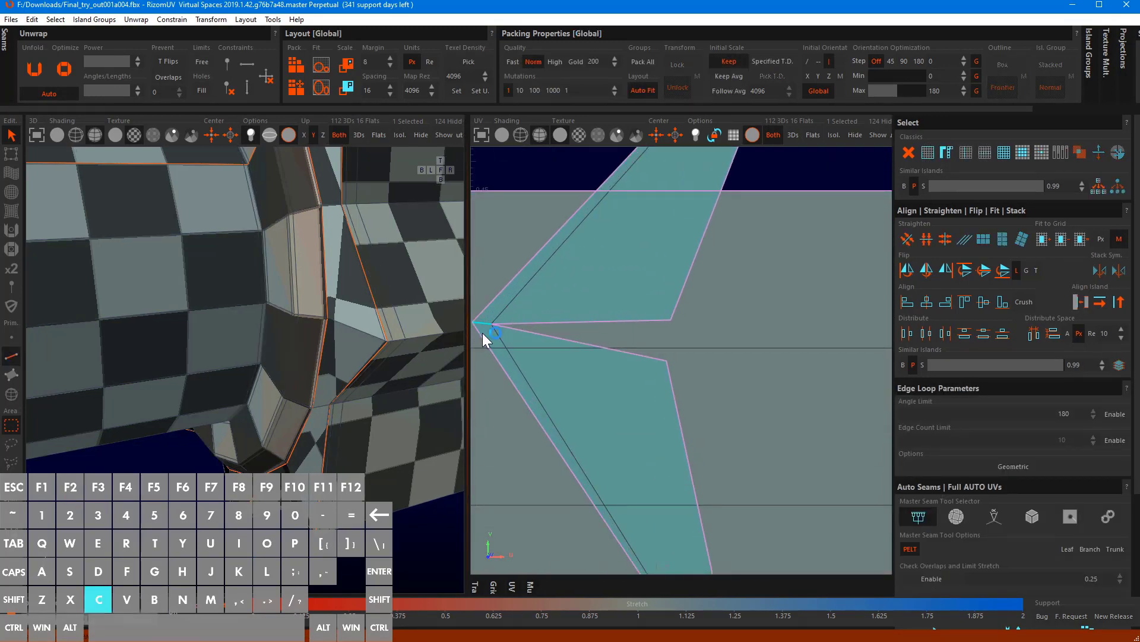
scroll(595, 404, "down", 8)
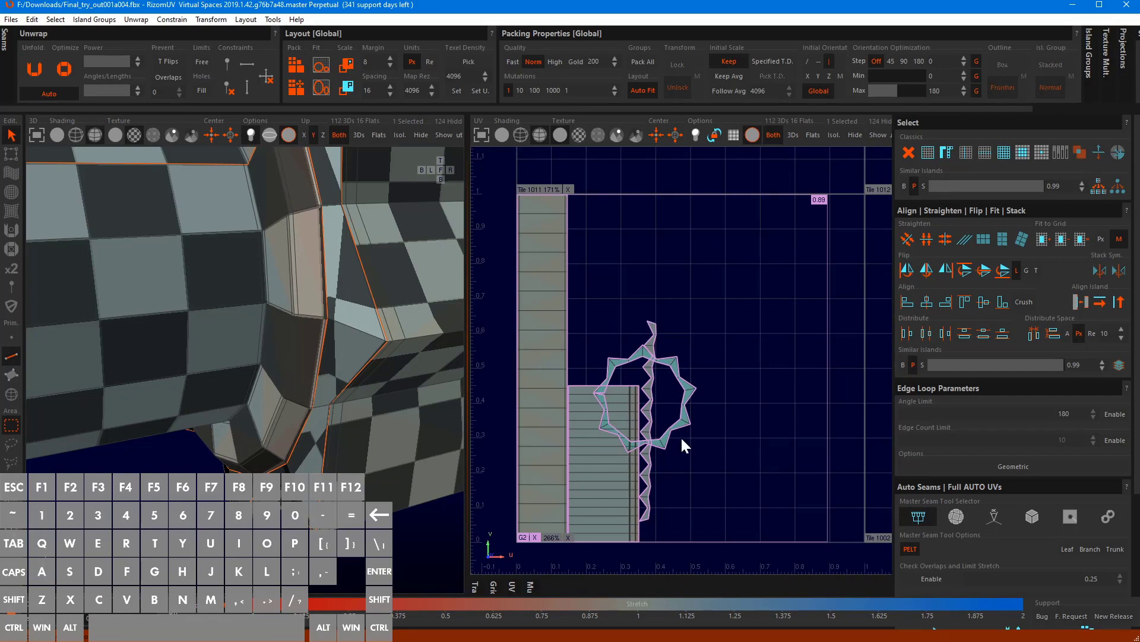
scroll(682, 446, "up", 5)
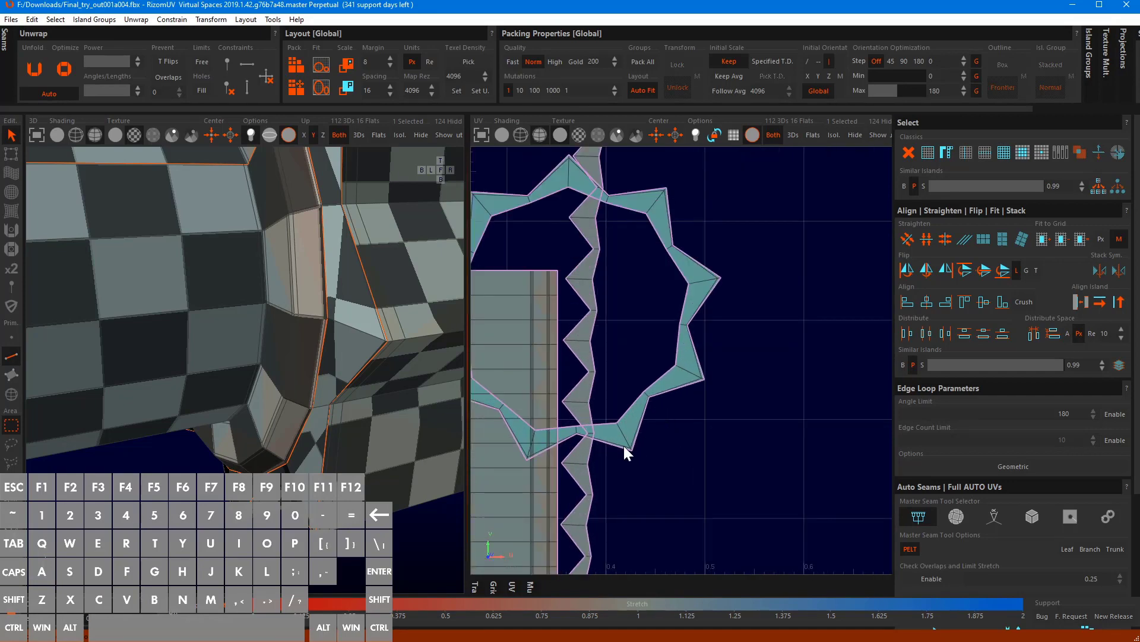
key("u")
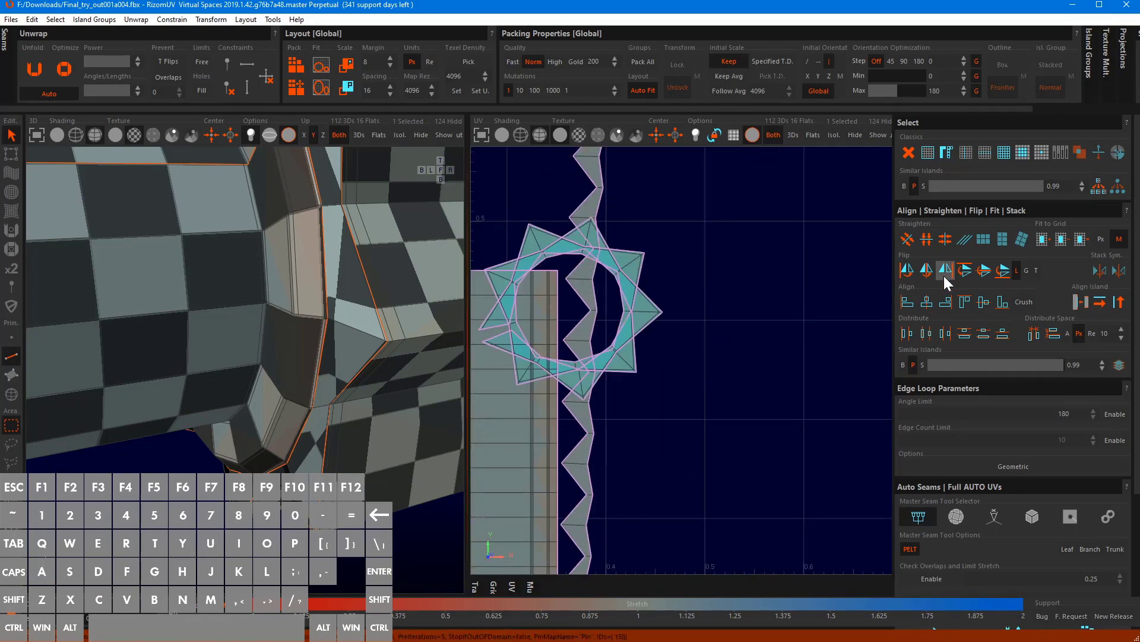
Rectangularize the ring island into a straight vertical strip and clear the island selection
key("F4")
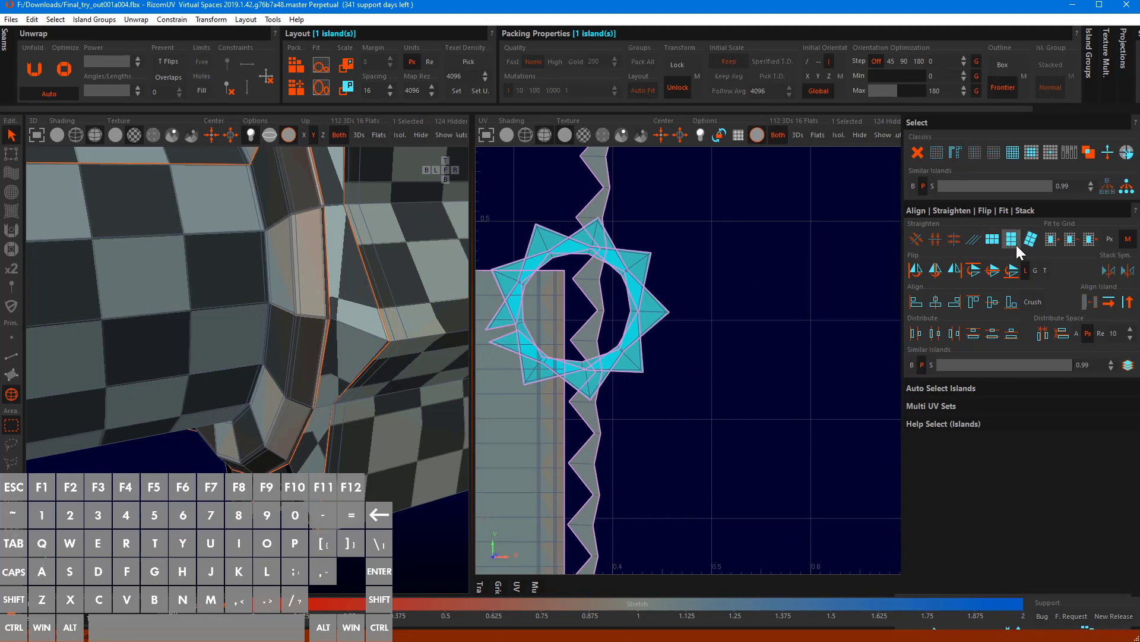
left_click(1012, 240)
left_click(589, 325)
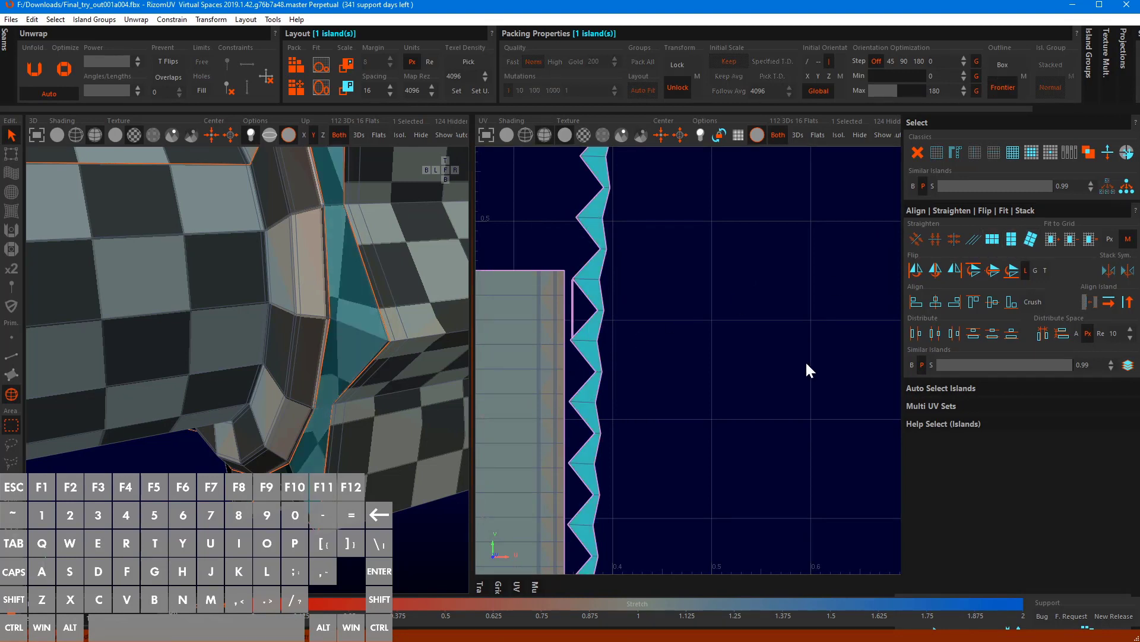
left_click(697, 418)
Constrain the zigzag strip's smooth long edge loop to vertical and optimize the strip
key("F2")
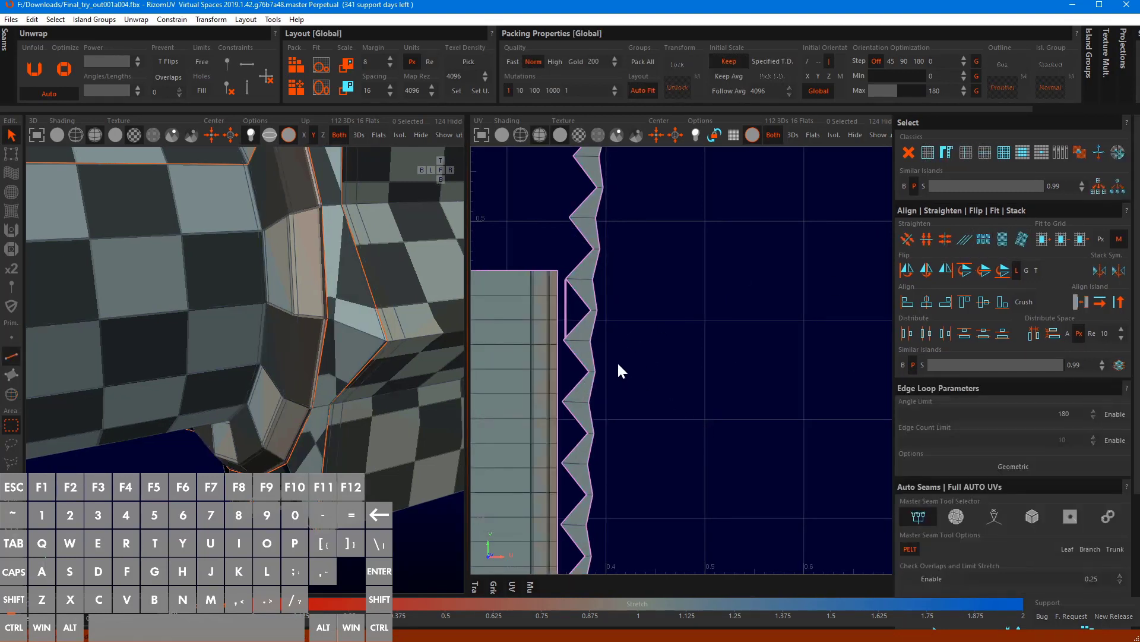
double_click(593, 346)
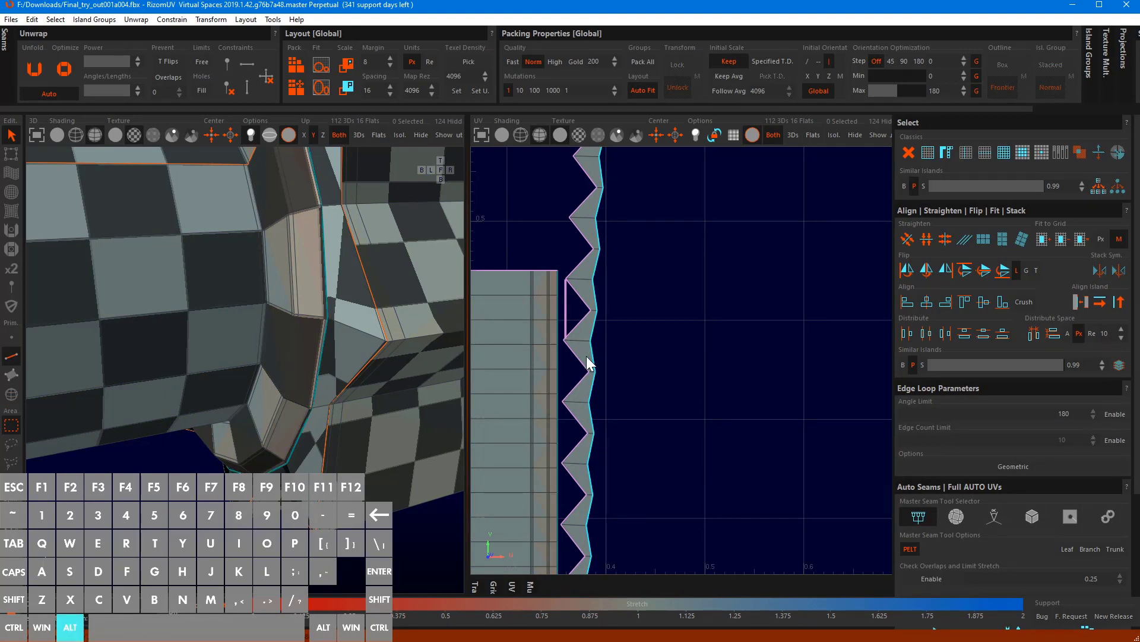
key("alt+v")
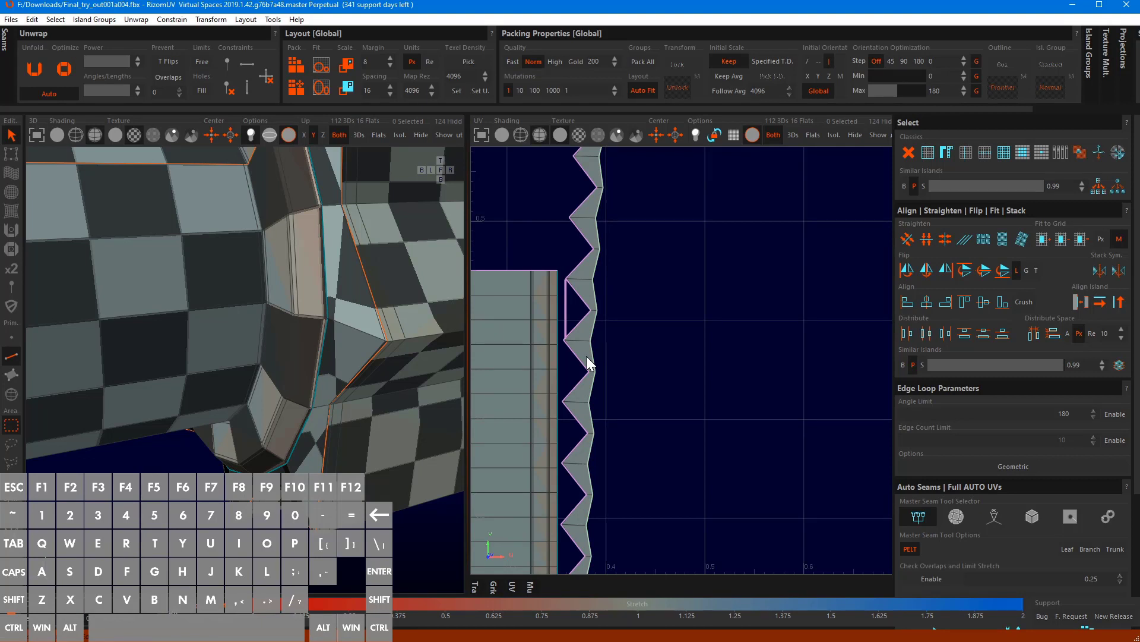
key("o")
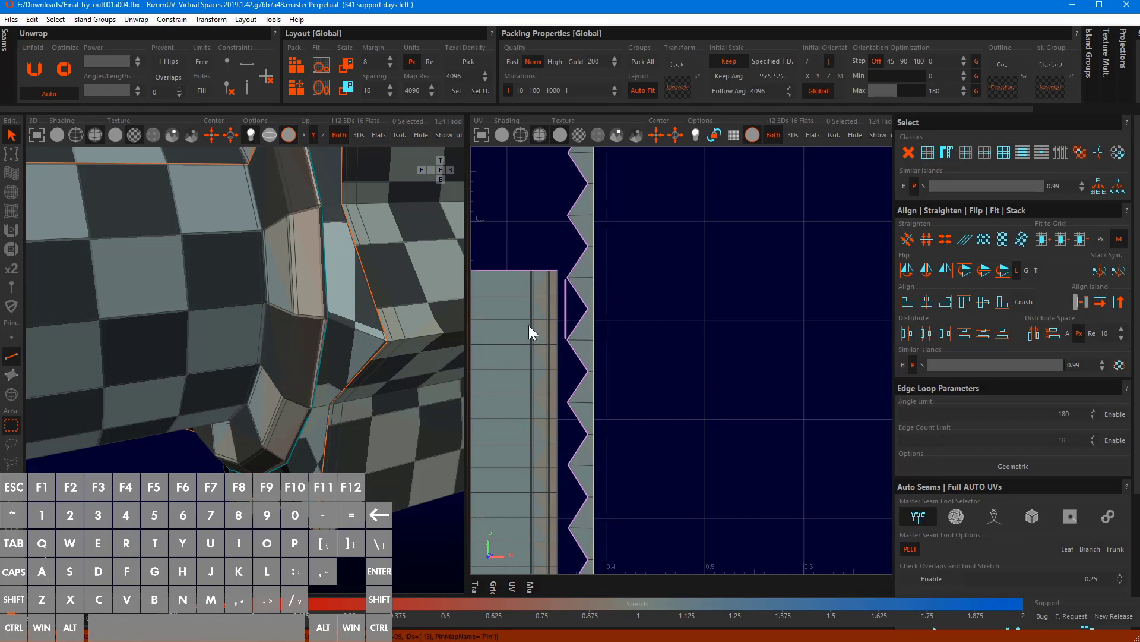
Try unfolding the small narrow rectangular strip beside the zigzag island, and undo the unfold
scroll(548, 307, "up", 8)
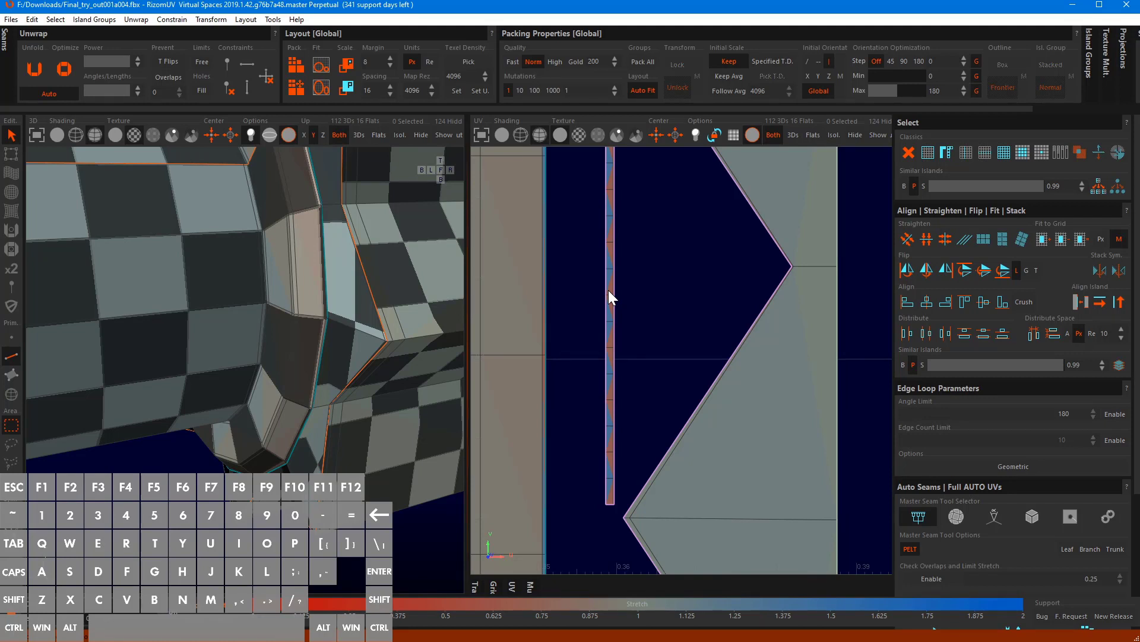
key("u")
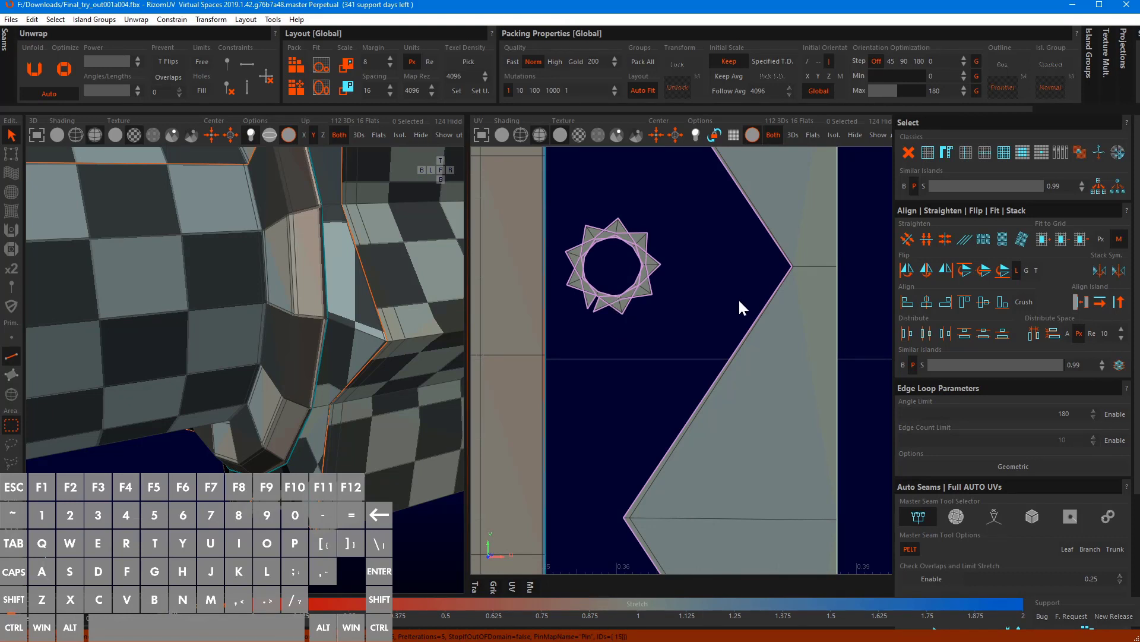
key("ctrl+z")
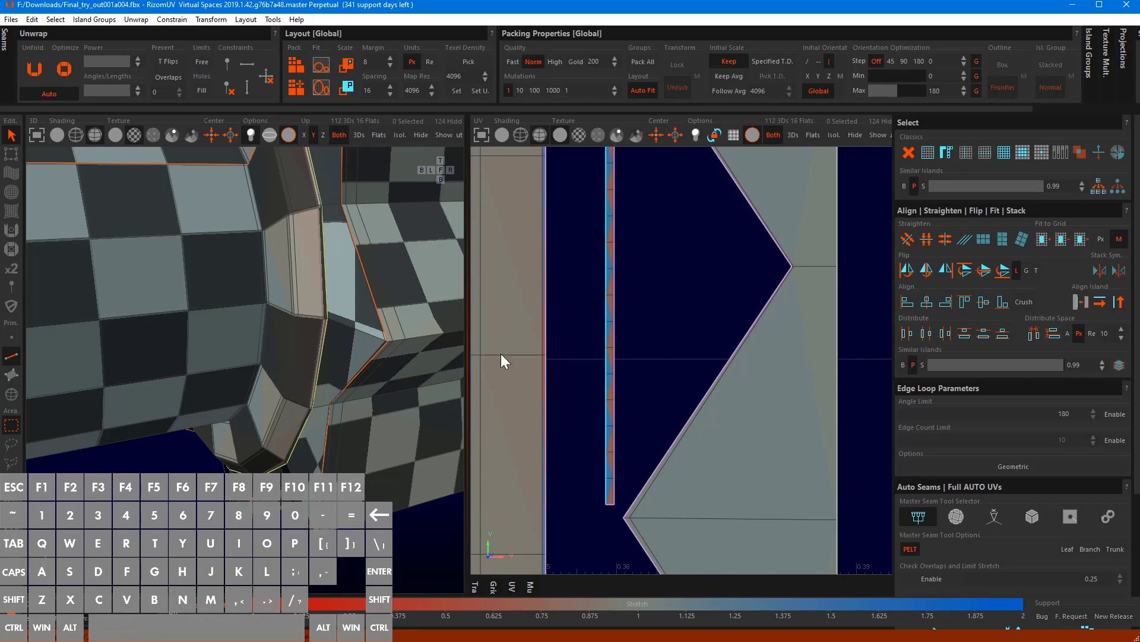
Constrain the small strip's edge loop around the gear's circular opening to vertical and optimize the strip
scroll(408, 373, "down", 10)
left_click_drag(394, 348, 204, 359, "alt")
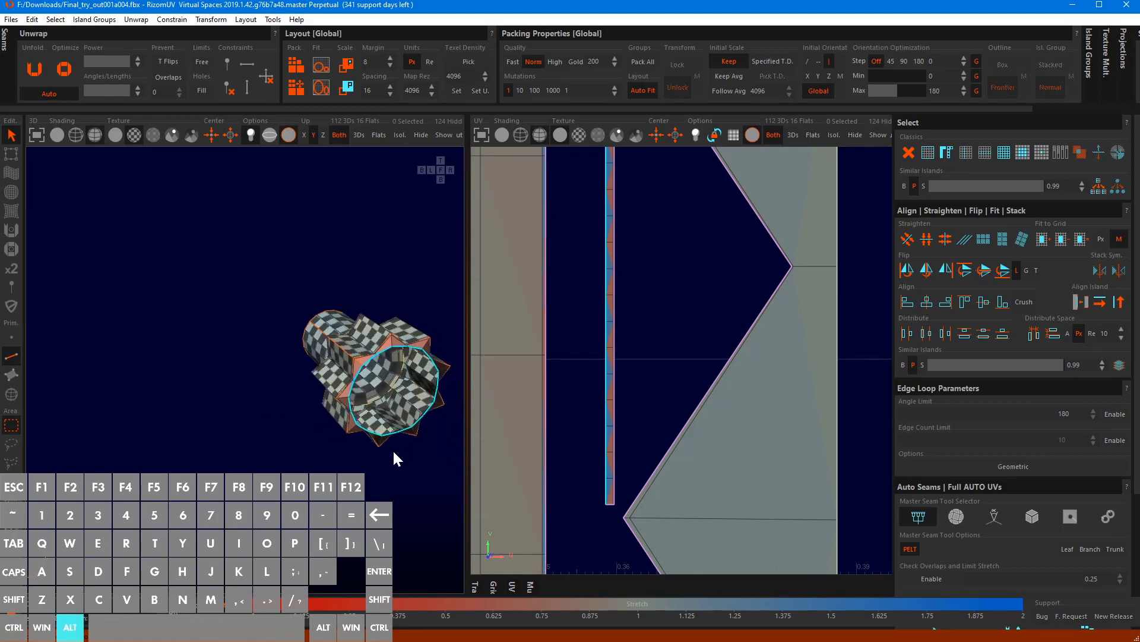
key("alt+v")
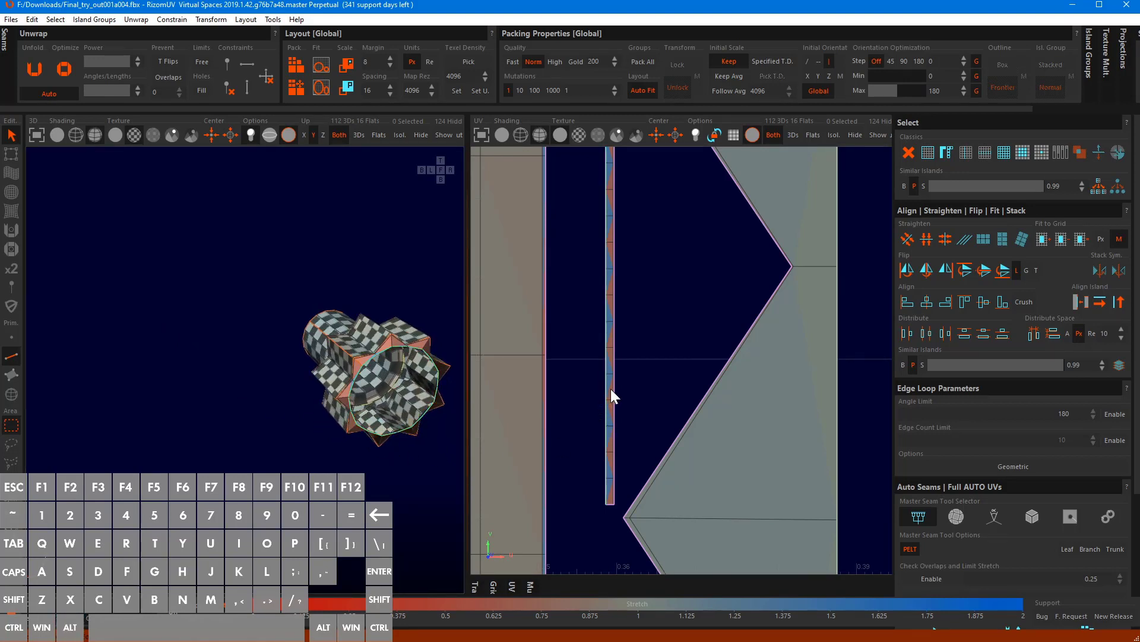
key("o")
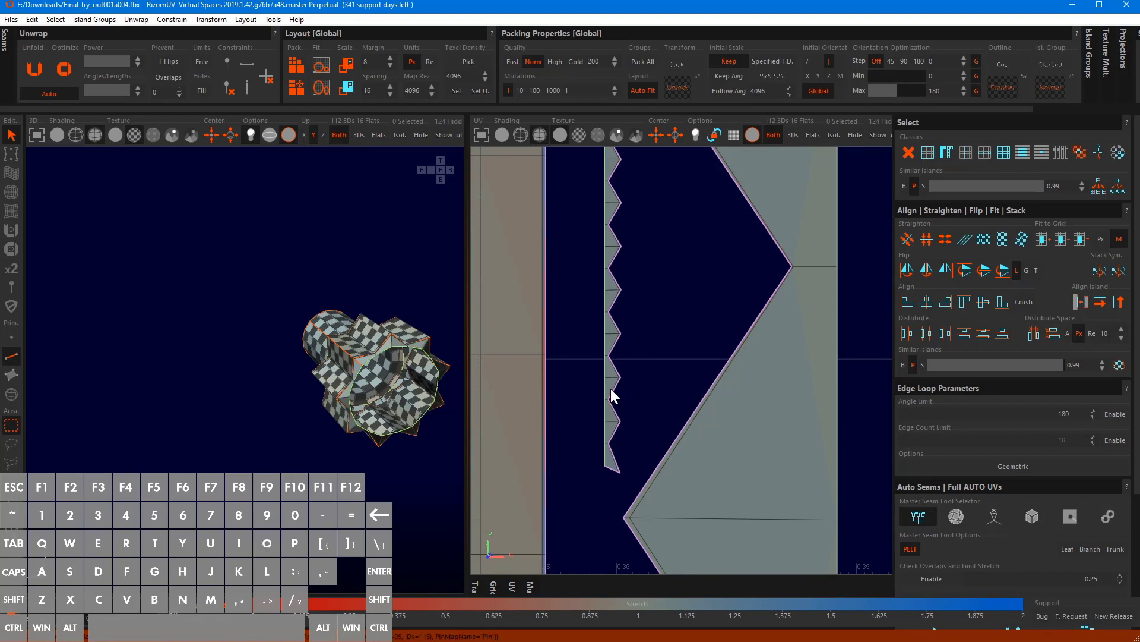
Optimize the wide strip islands of the shaft and gear body, and inspect the checker texture on the model
scroll(601, 359, "down", 2)
scroll(646, 340, "up", 3)
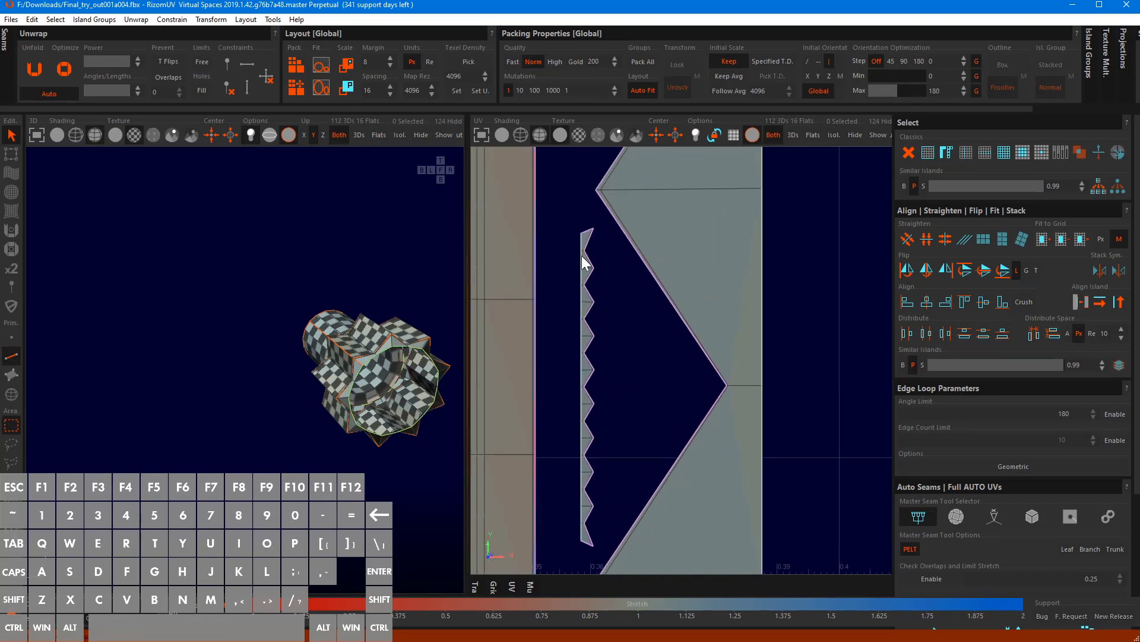
key("o")
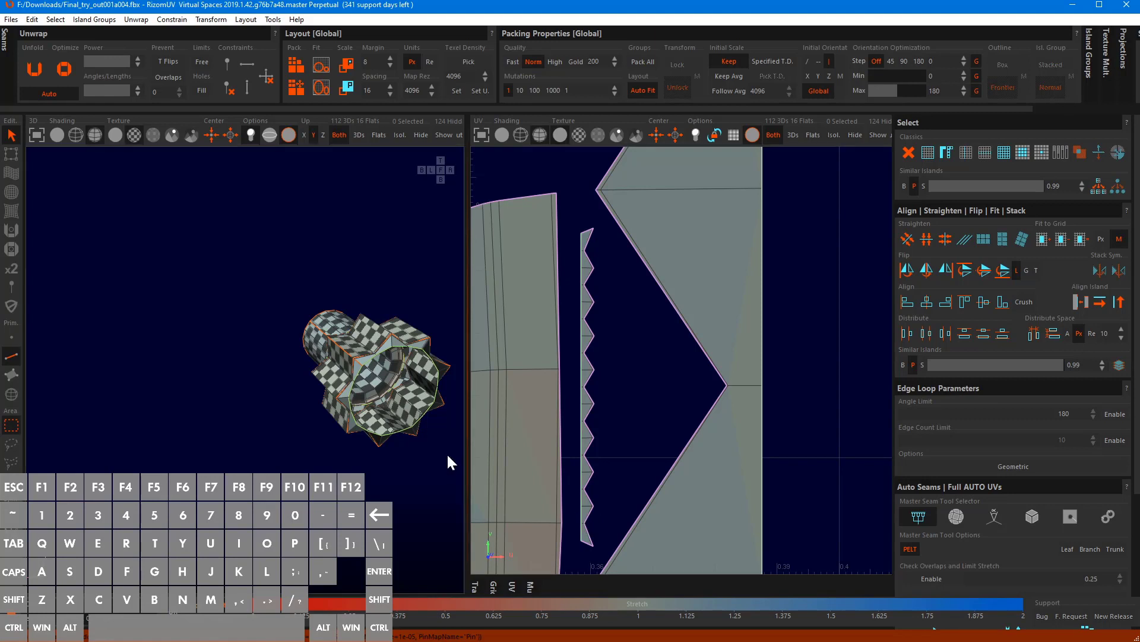
left_click_drag(380, 496, 479, 462, "alt")
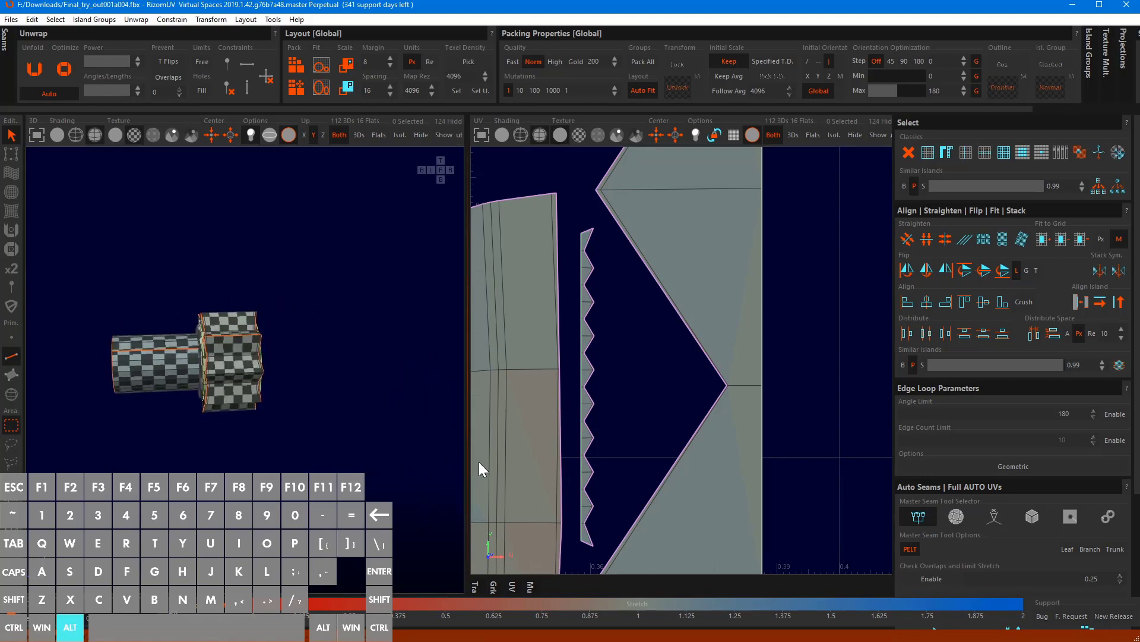
left_click_drag(240, 405, 260, 452, "alt")
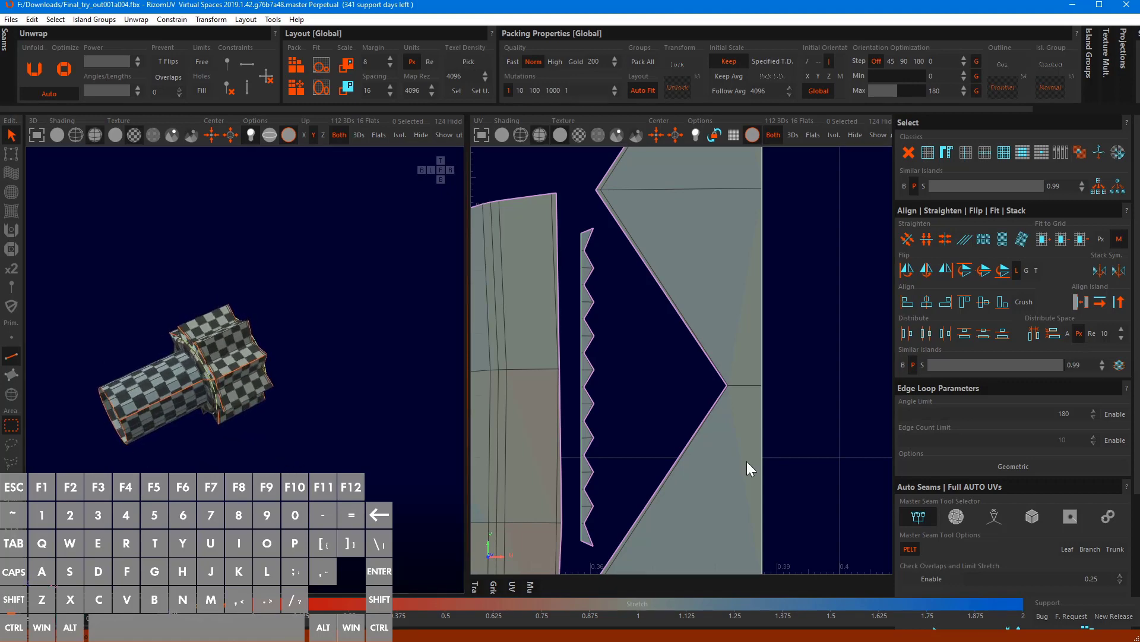
Pack the visible strip islands within the UV tile
scroll(747, 461, "down", 5)
scroll(772, 445, "down", 5)
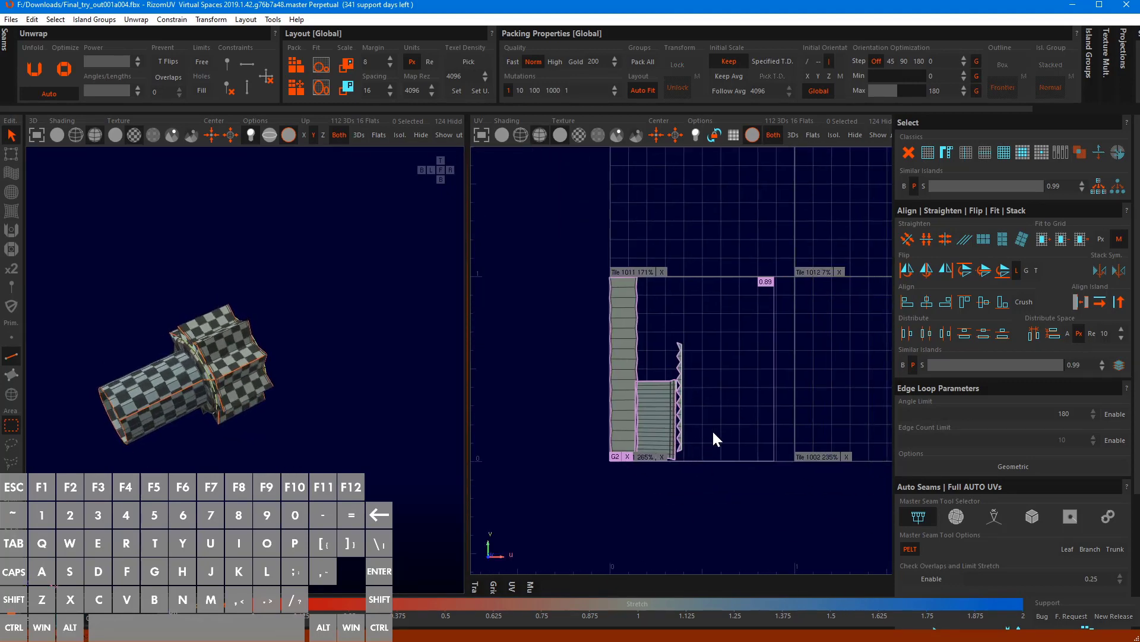
key("p")
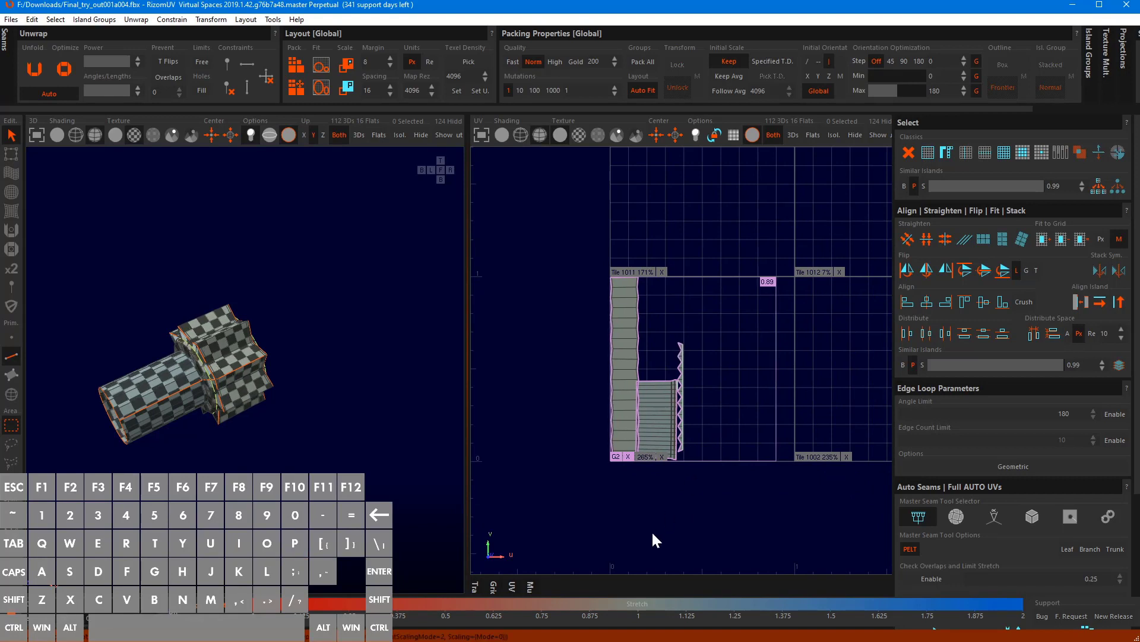
Select all four strip islands and pack them again
key("F4")
key("ctrl+a")
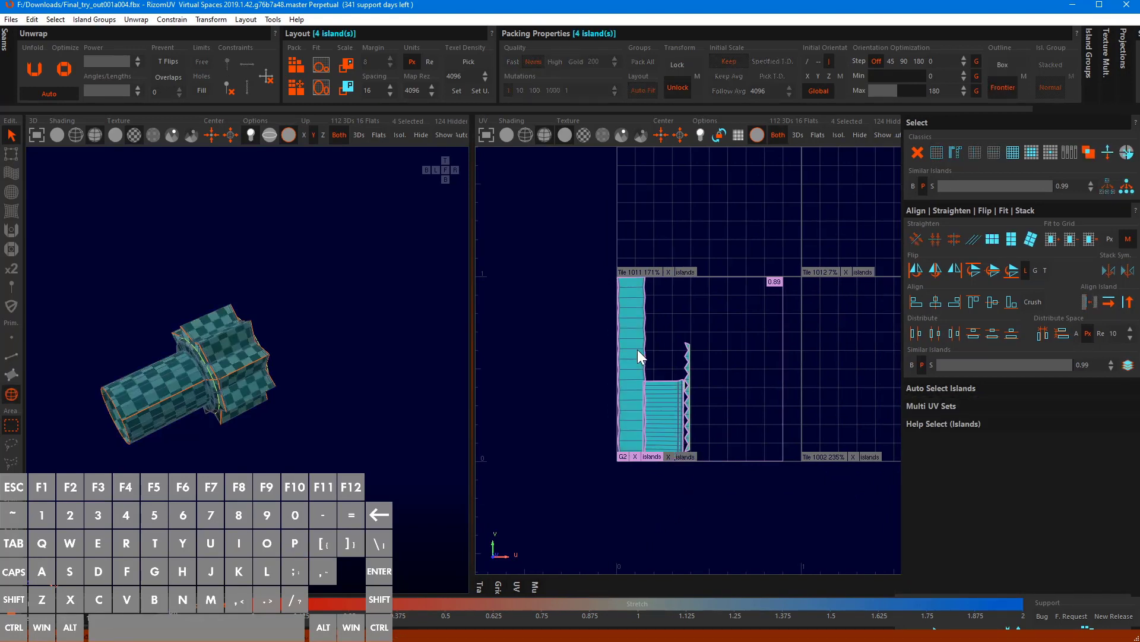
left_click(707, 411)
scroll(694, 421, "up", 5)
scroll(695, 529, "up", 4)
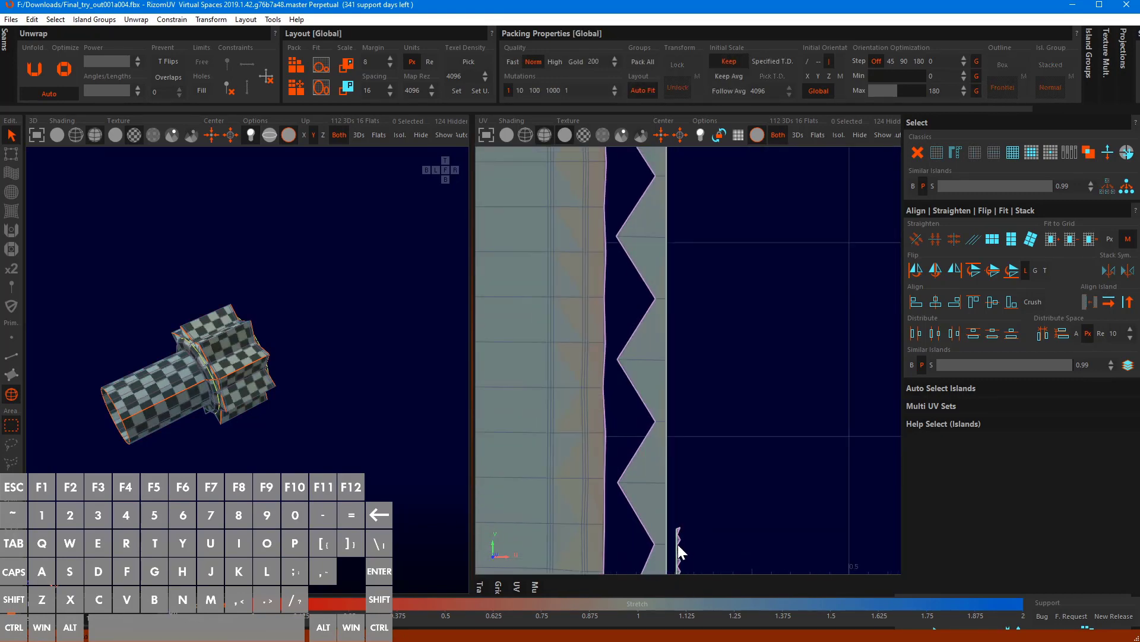
key("ctrl+a")
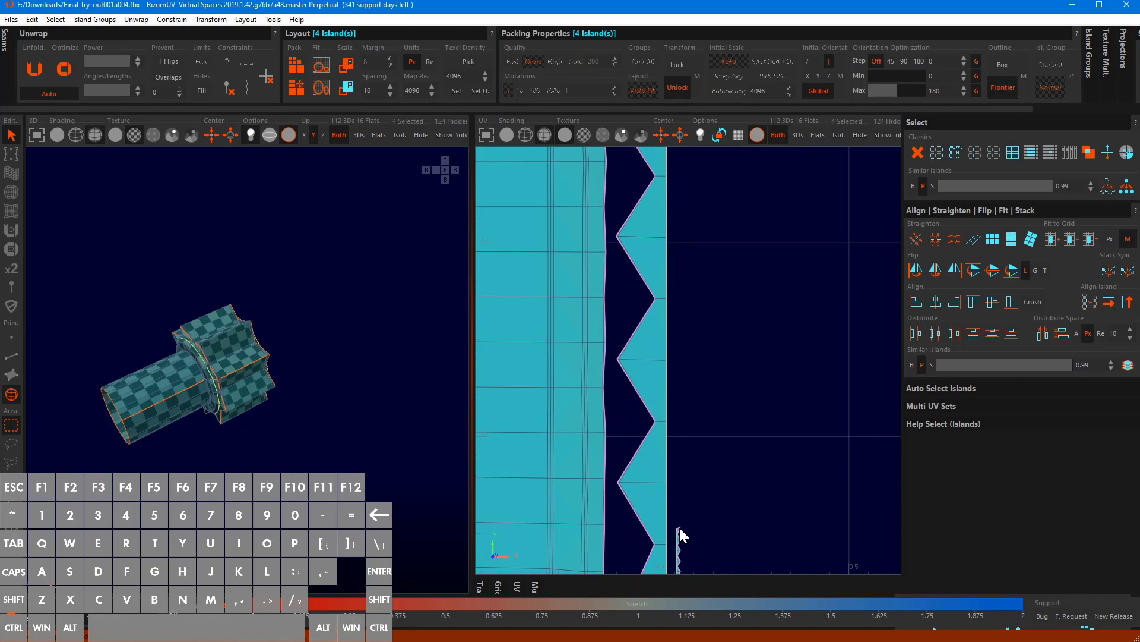
key("p")
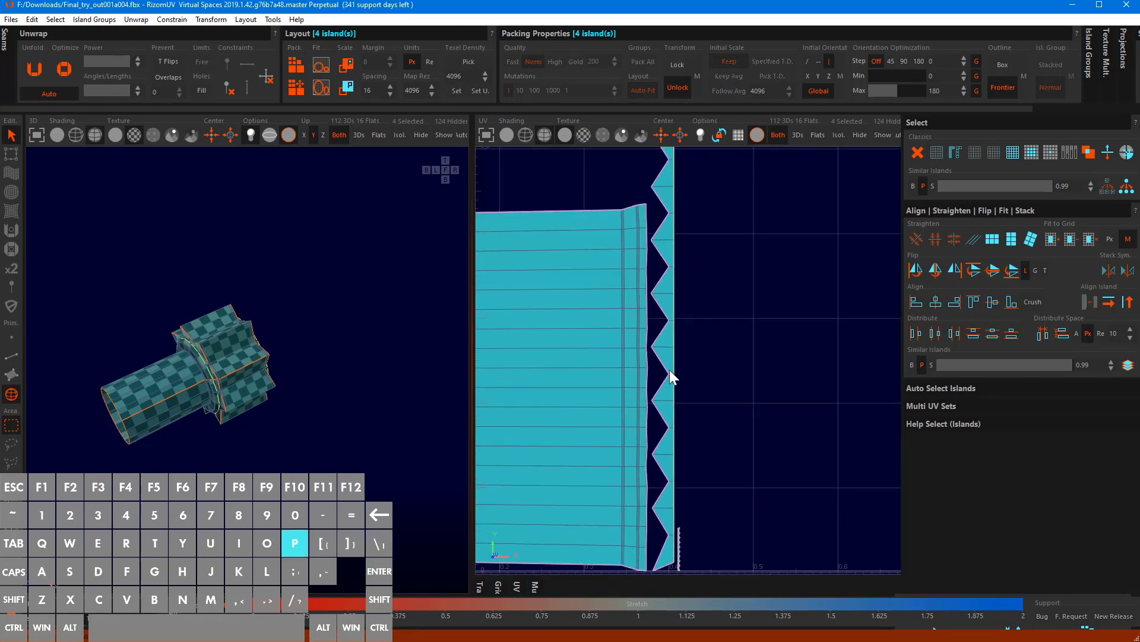
Clear the island selection and end the isolation so the whole watch model is shown around the dial
left_click(731, 341)
scroll(732, 341, "down", 5)
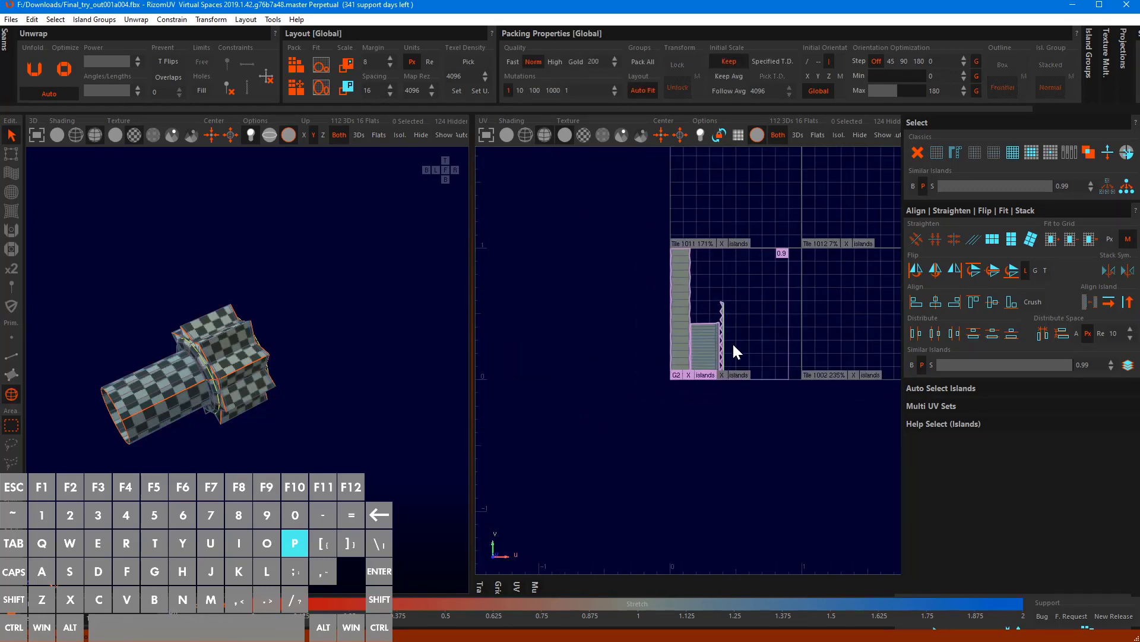
key("i")
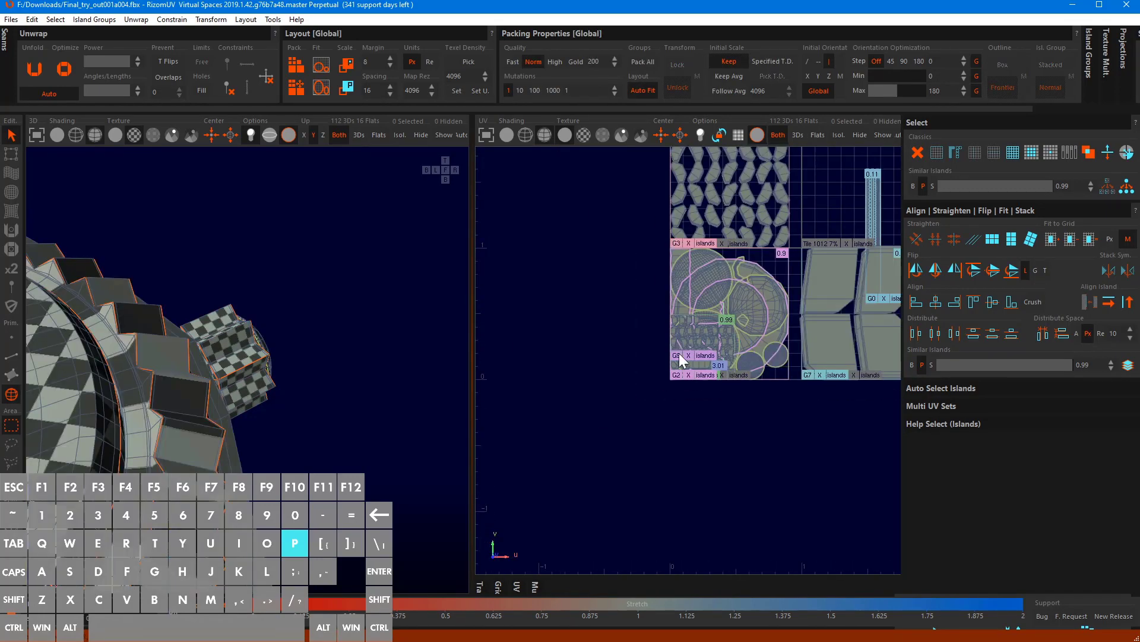
scroll(243, 416, "down", 8)
middle_click_drag(244, 418, 208, 463)
scroll(208, 463, "up", 4)
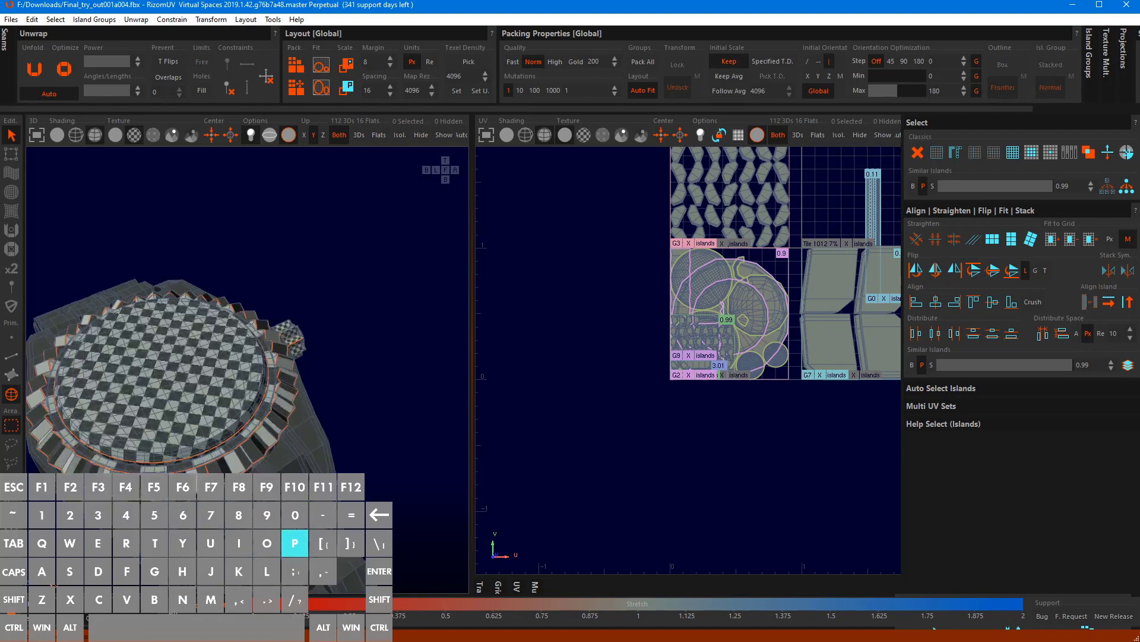
left_click_drag(208, 463, 265, 382, "alt")
scroll(264, 383, "down", 2)
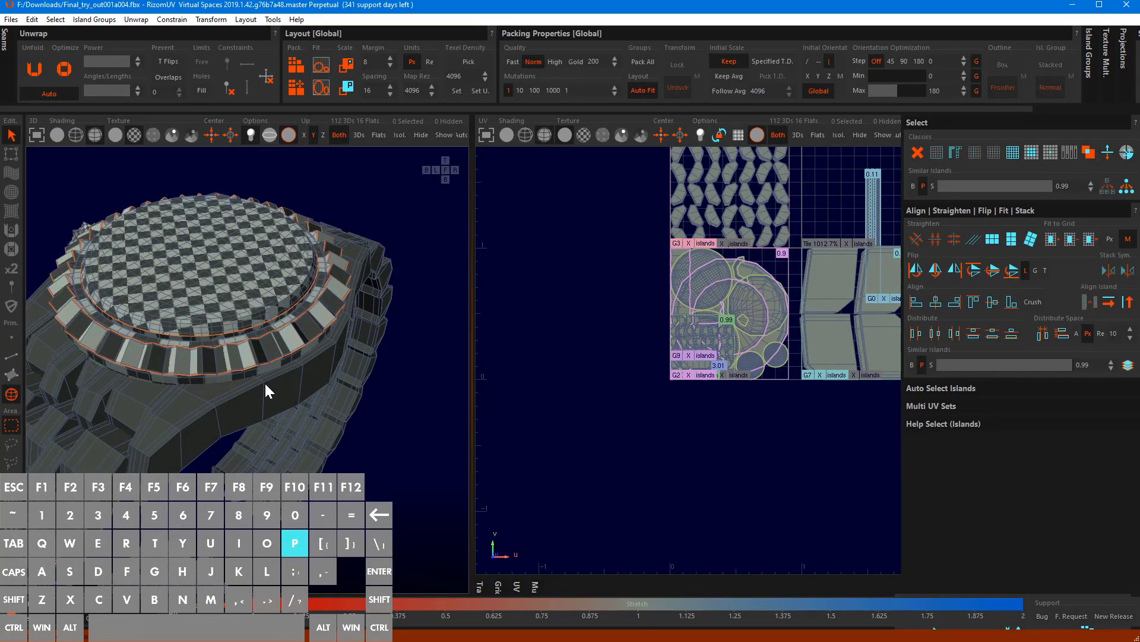
Select the two curved side pieces beneath the dial and isolate them
left_click(223, 404)
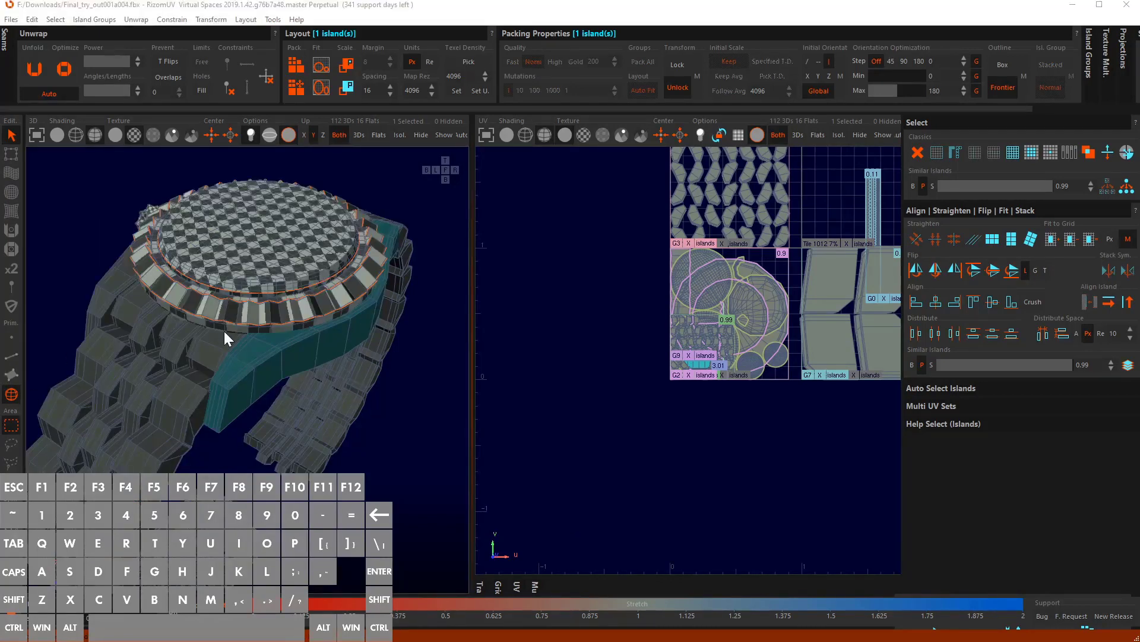
left_click(109, 307, "ctrl")
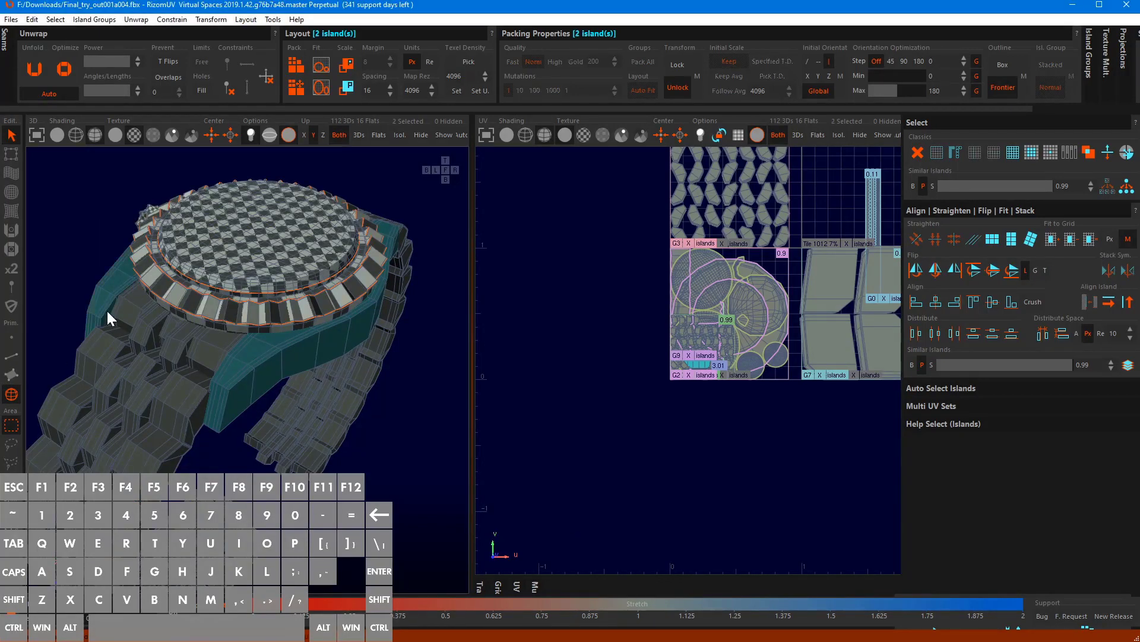
key("i")
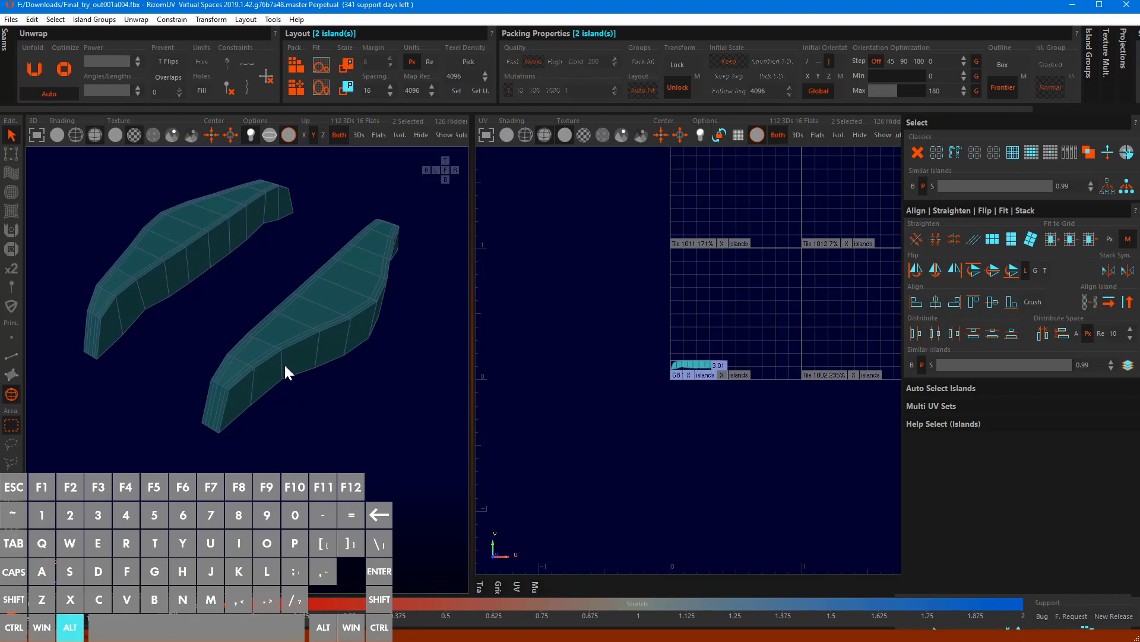
left_click_drag(284, 362, 308, 328, "alt")
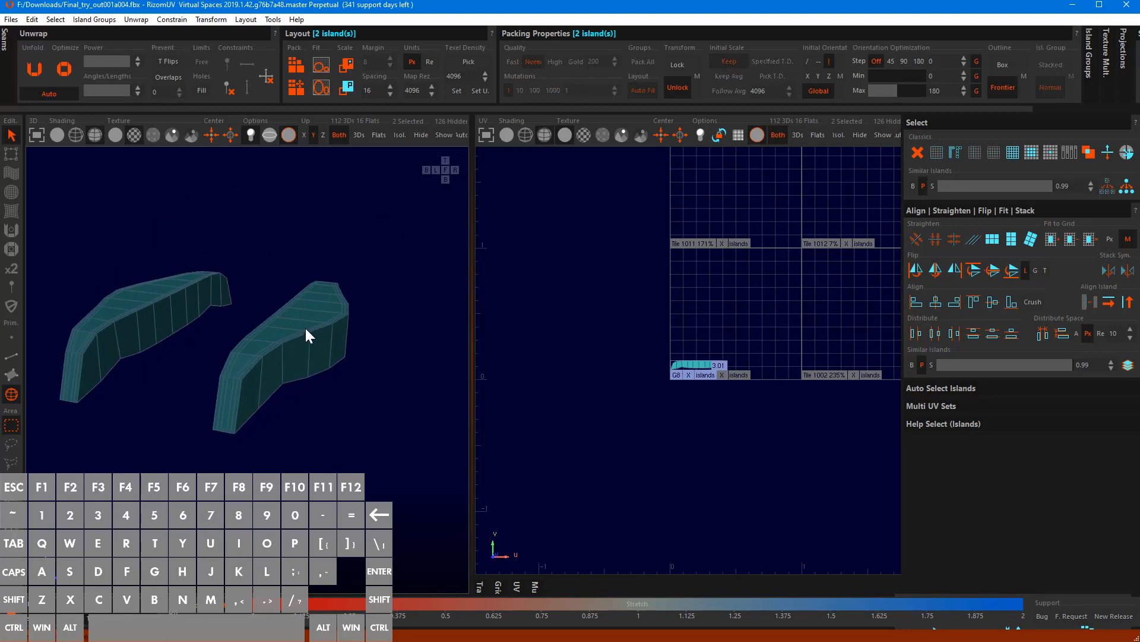
Select the lower boundary edges and the lengthwise corner edges at the narrow end of one side piece
key("F2")
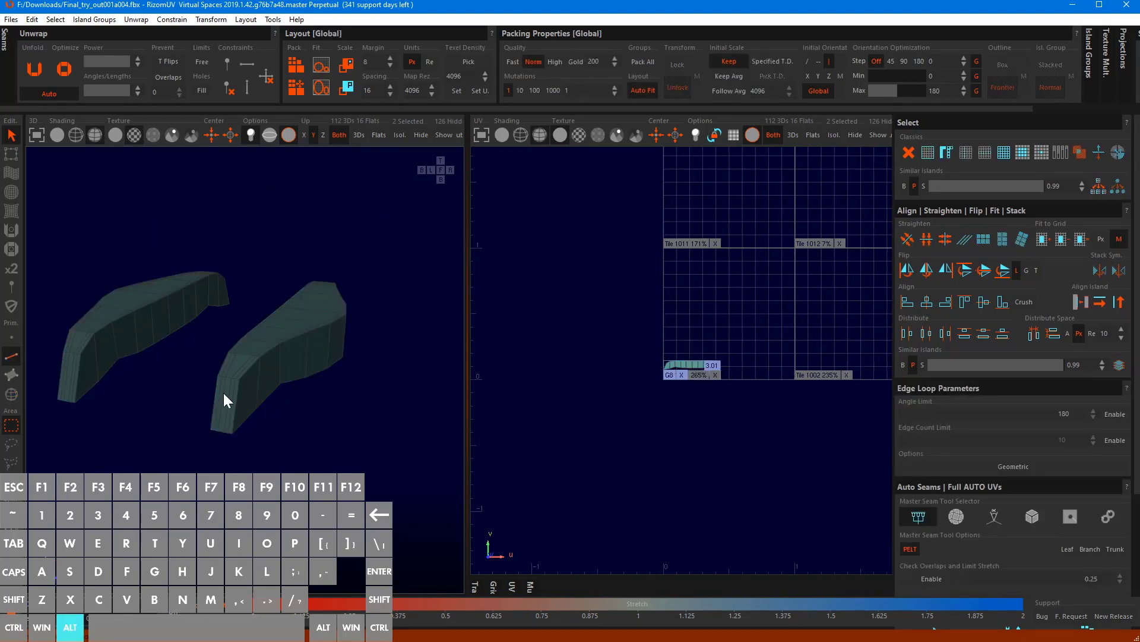
left_click_drag(223, 393, 391, 394, "alt")
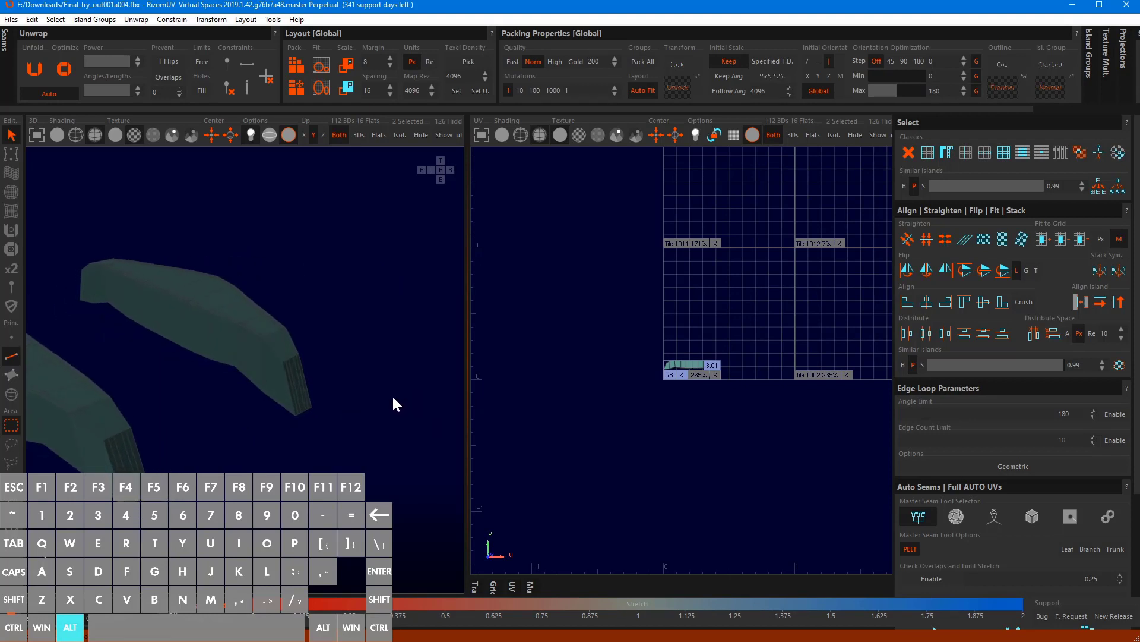
left_click(221, 366)
left_click_drag(219, 367, 288, 386, "alt")
key("ctrl")
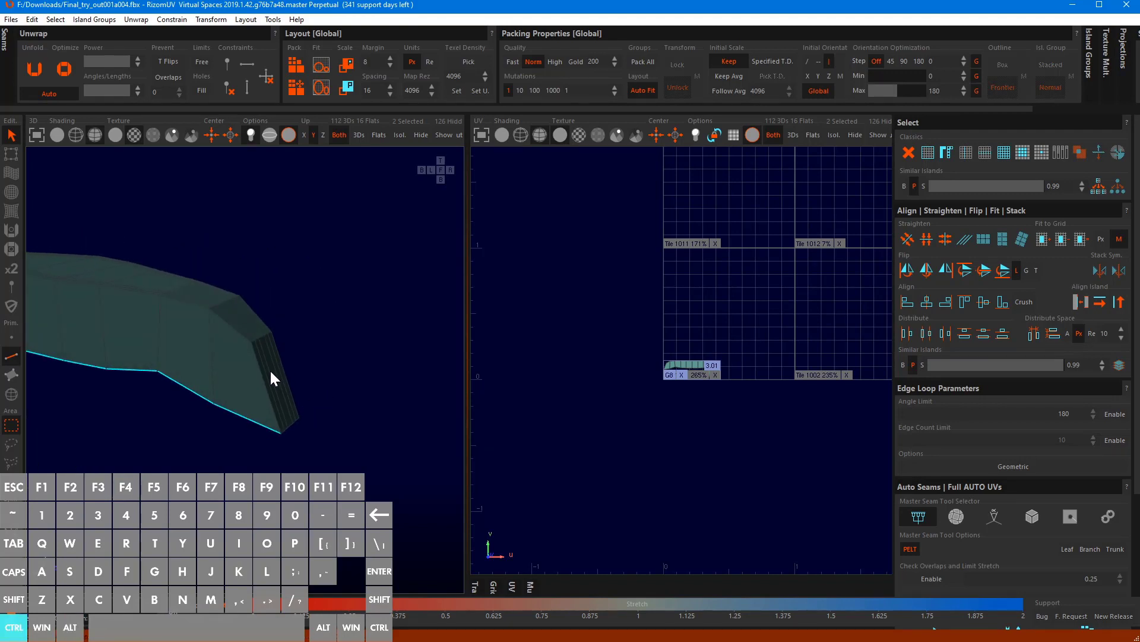
left_click(263, 373, "ctrl")
left_click_drag(251, 339, 202, 365, "alt")
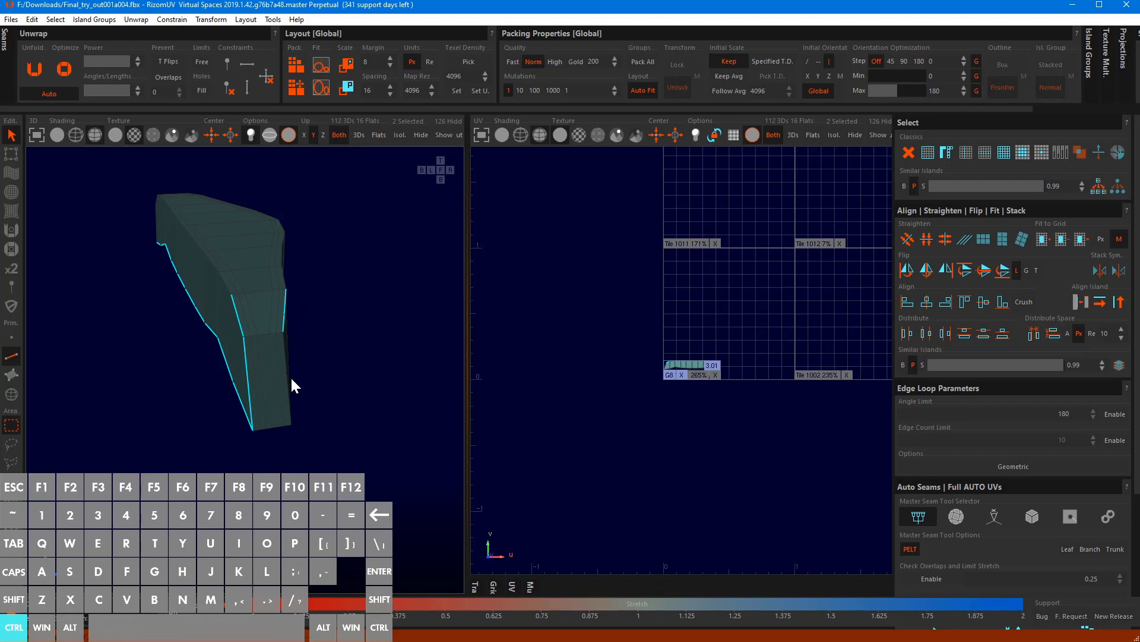
left_click_drag(333, 407, 236, 381, "alt")
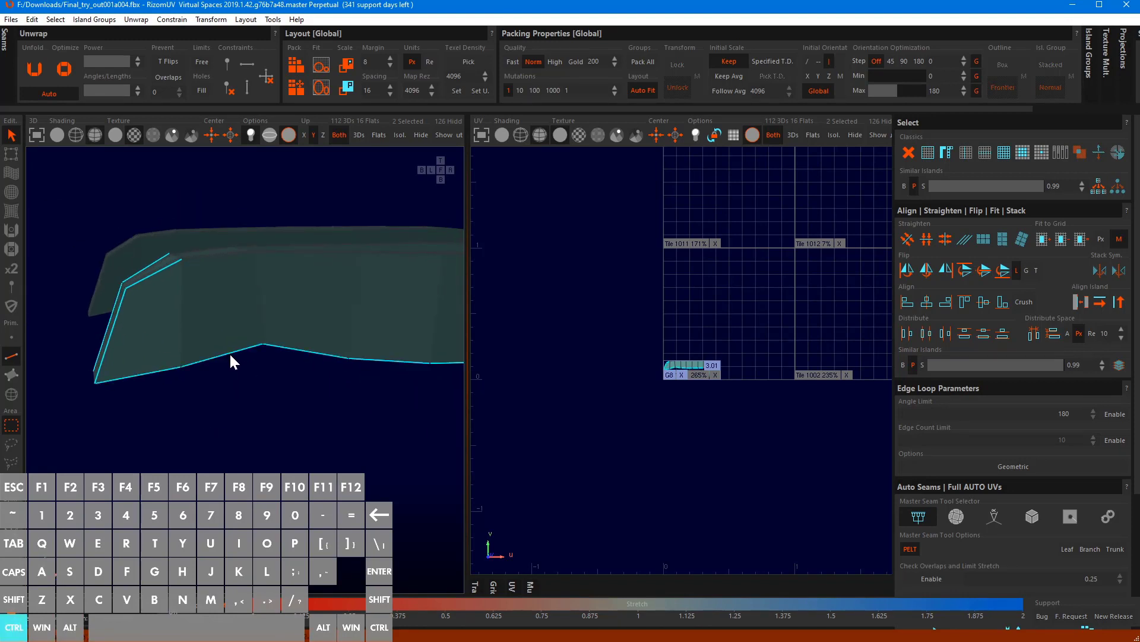
left_click_drag(369, 325, 120, 415, "alt")
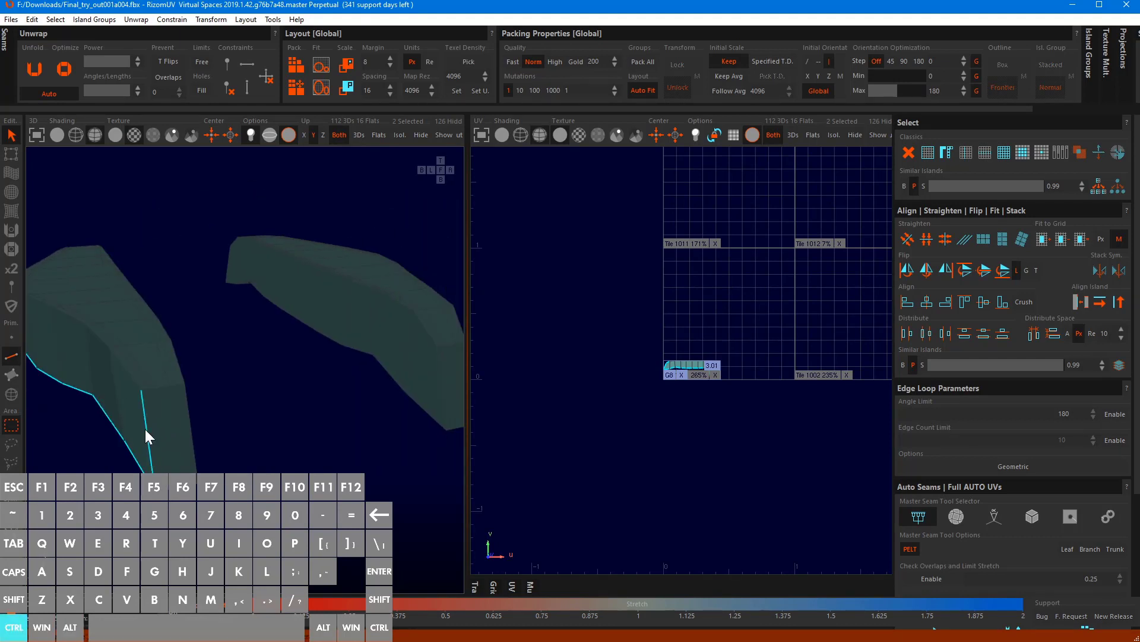
Add the remaining corner edges and the cross edges to the selection to outline the side piece's narrow end face
left_click(186, 408, "ctrl")
key("ctrl+z")
left_click(134, 351, "ctrl")
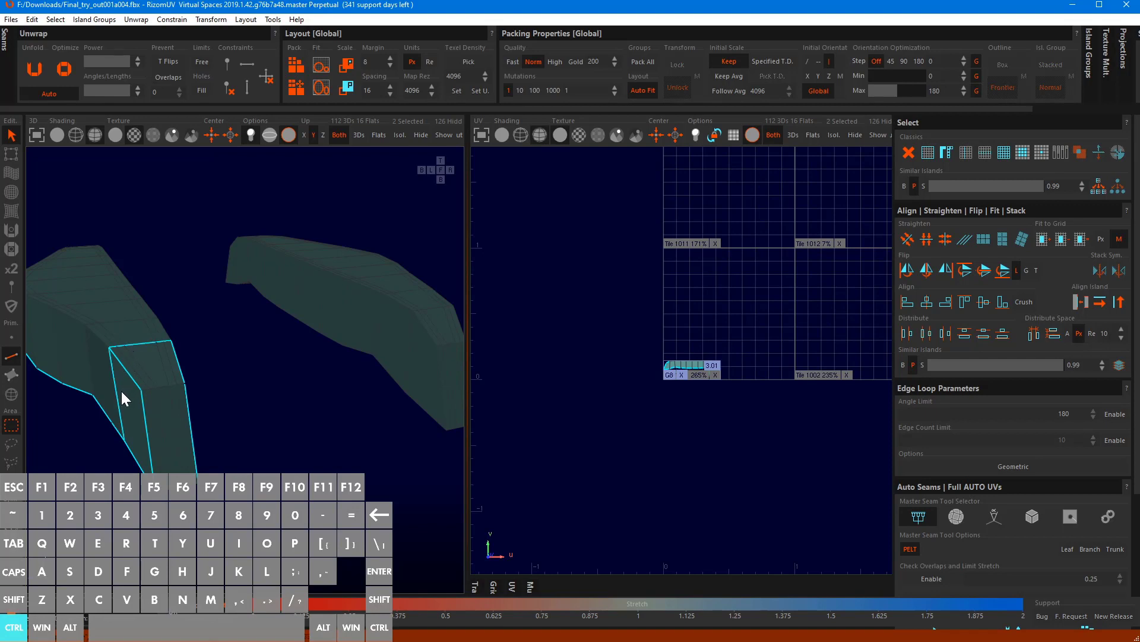
key("ctrl+z")
scroll(153, 343, "up", 4)
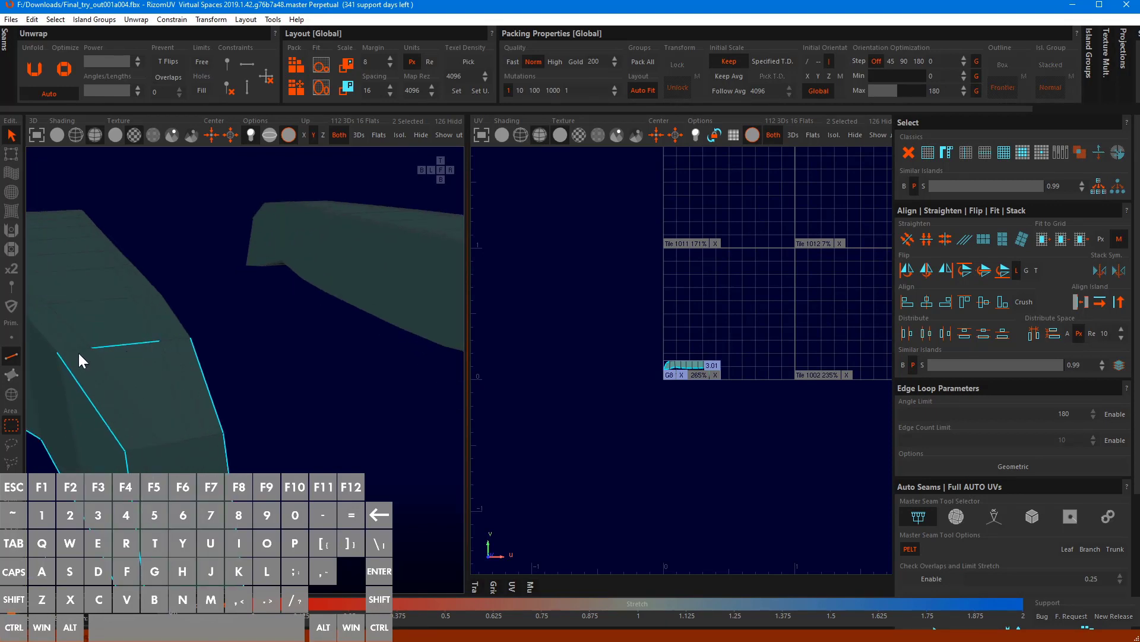
scroll(79, 352, "up", 3)
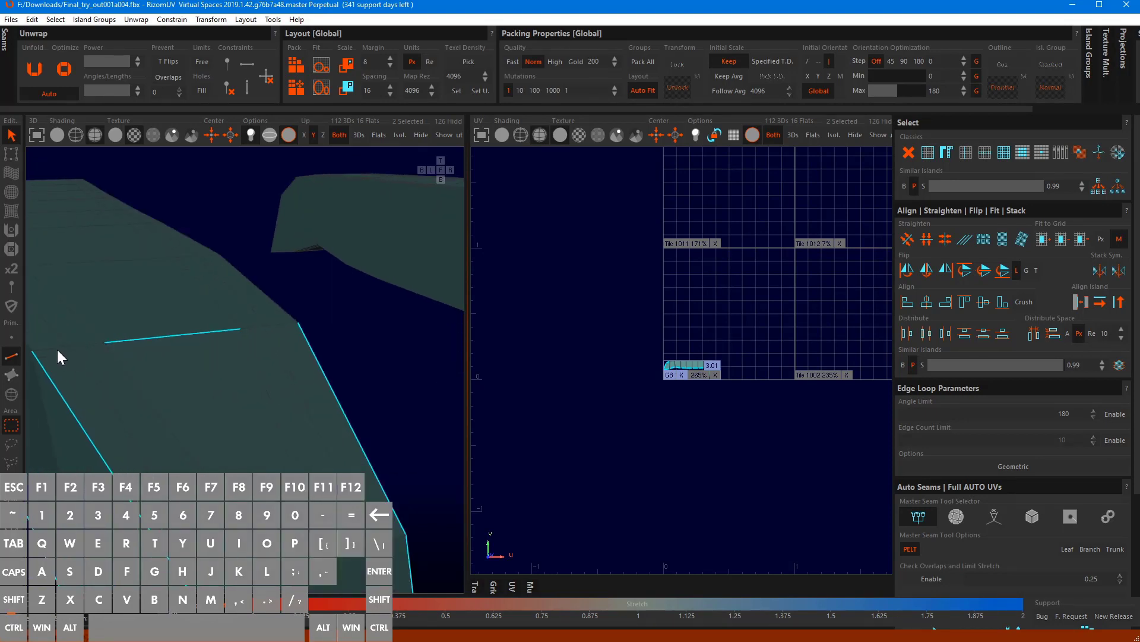
left_click(54, 348, "ctrl")
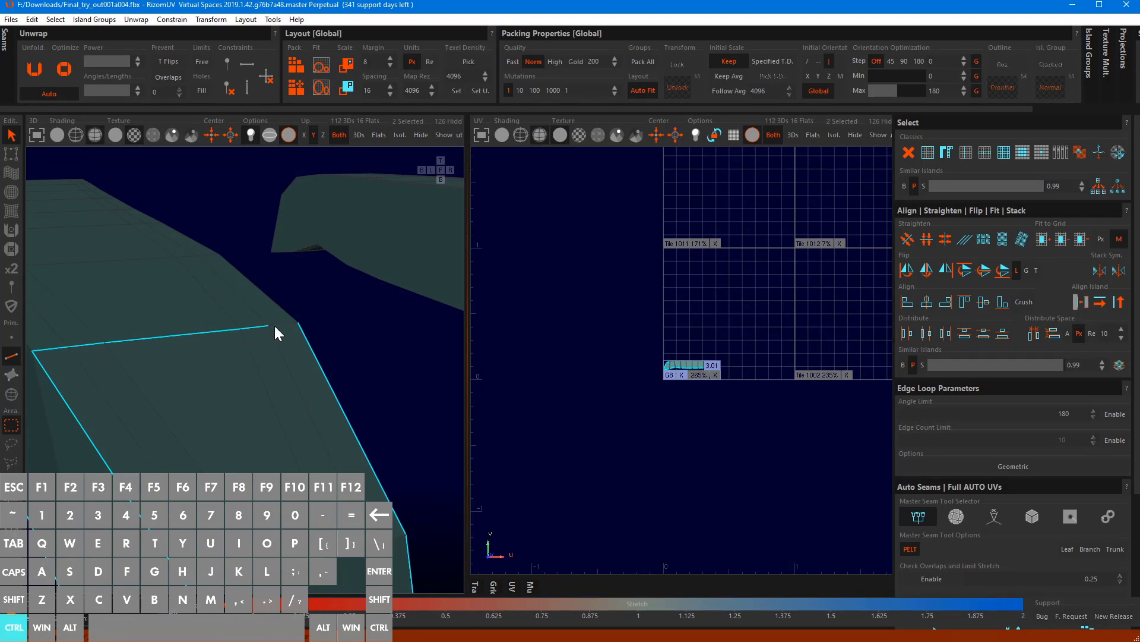
scroll(277, 333, "down", 5)
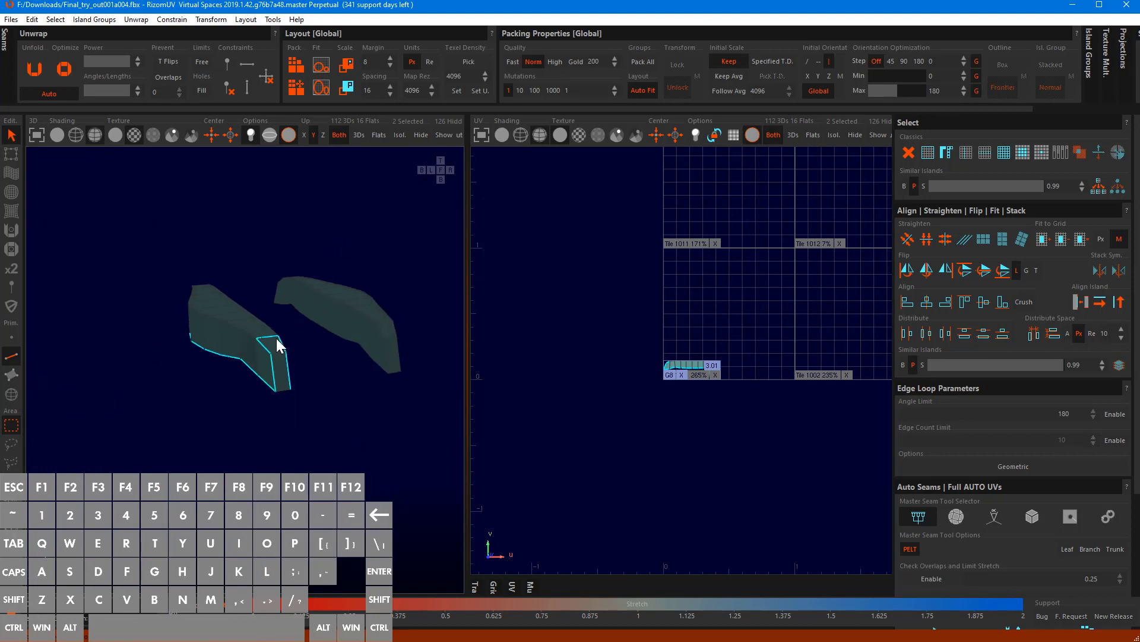
Extend the edge selection to the matching edges of the opposite side piece and check both pieces from all around
left_click_drag(302, 410, 252, 408, "alt")
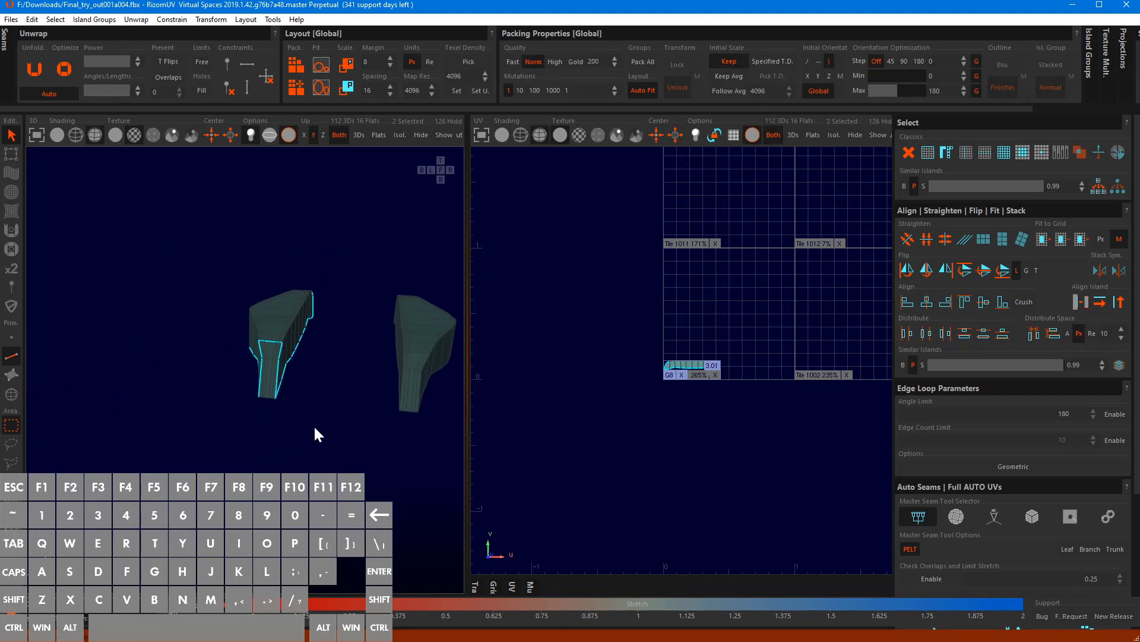
key("alt")
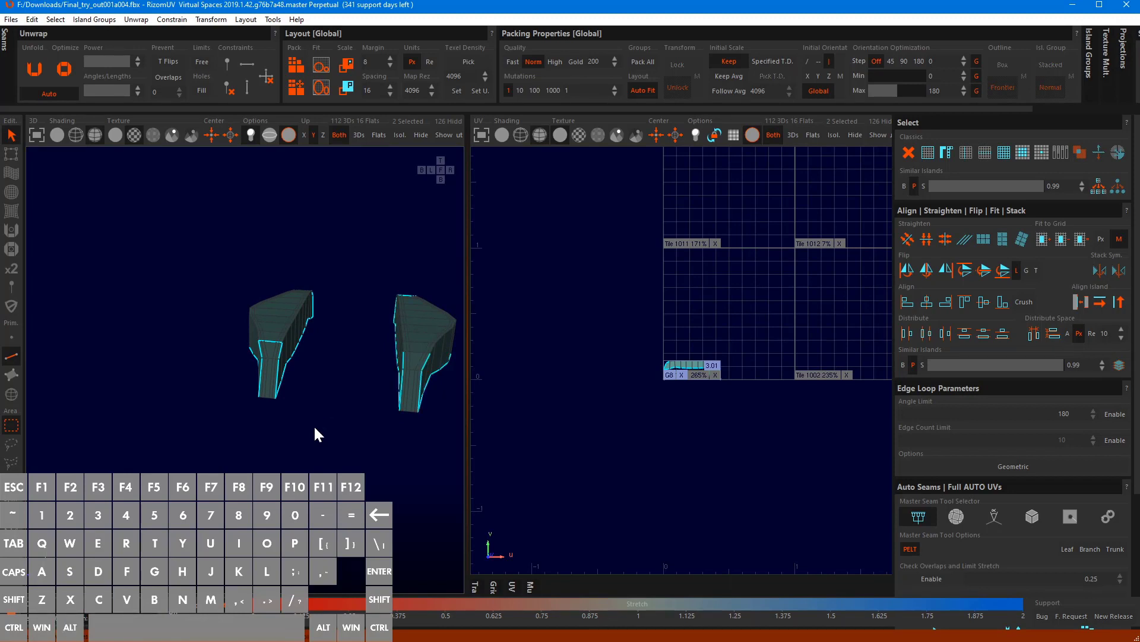
left_click_drag(315, 428, 480, 406, "alt")
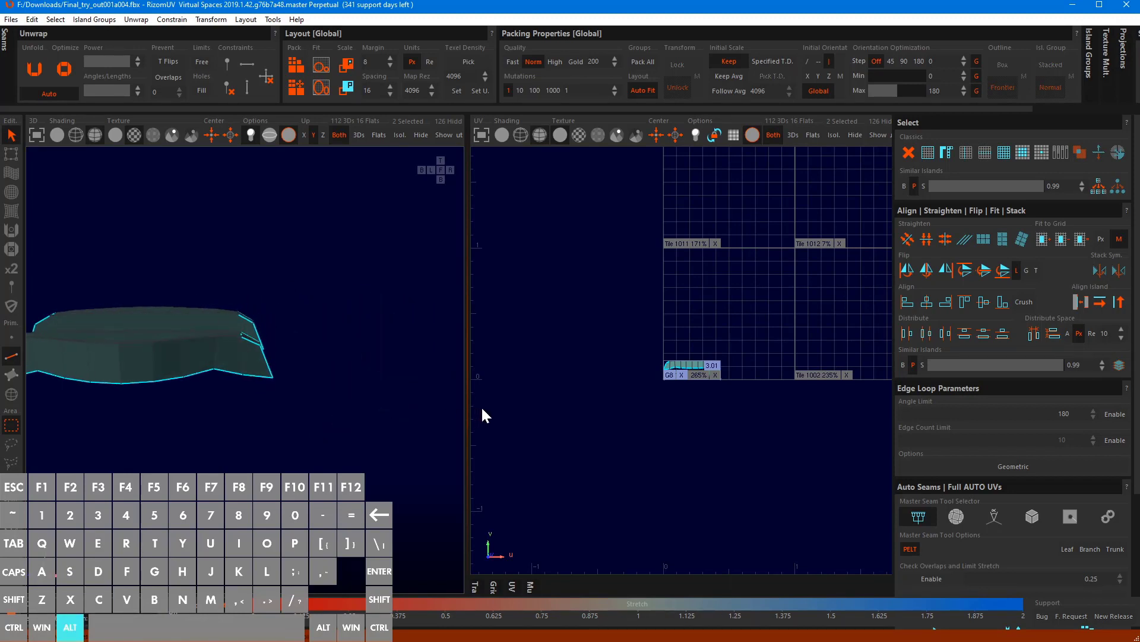
left_click_drag(202, 434, 313, 457, "alt")
left_click_drag(221, 415, 269, 306, "alt")
right_click_drag(269, 313, 269, 341, "alt")
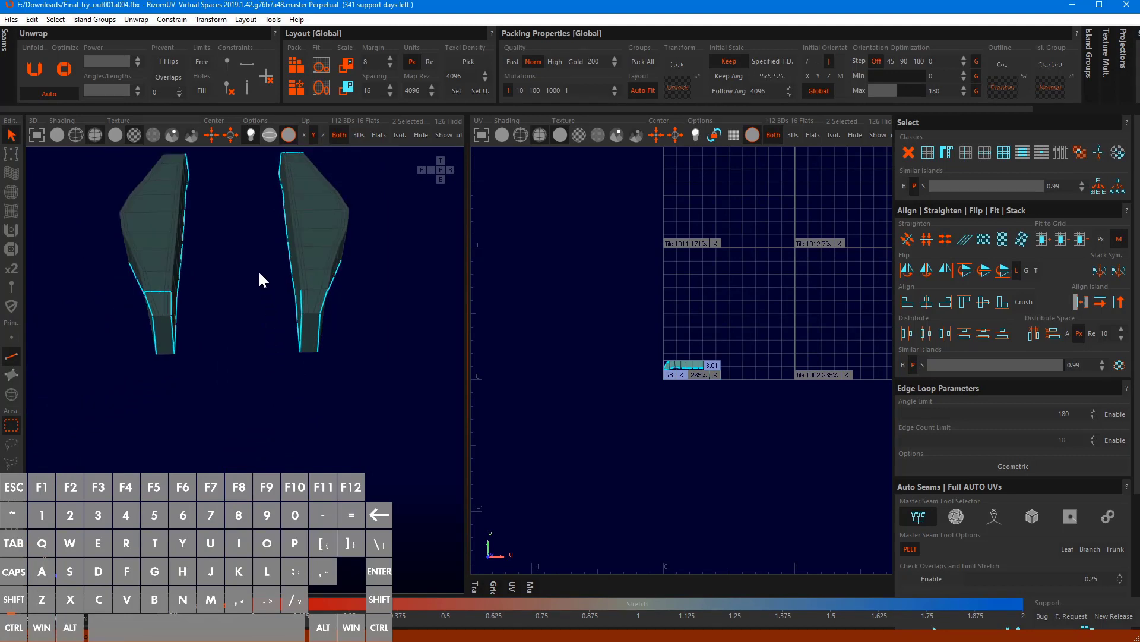
left_click_drag(237, 294, 223, 264, "alt")
Cut both side pieces along the selected edges, unfold them, and inspect the resulting islands in the UV view
key("c")
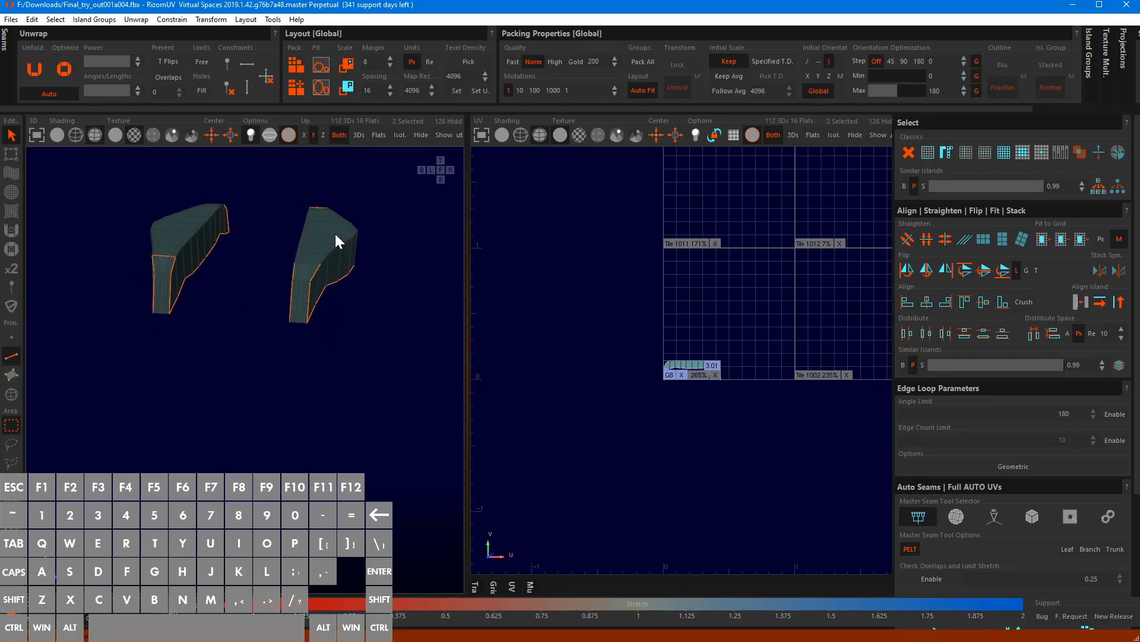
key("u")
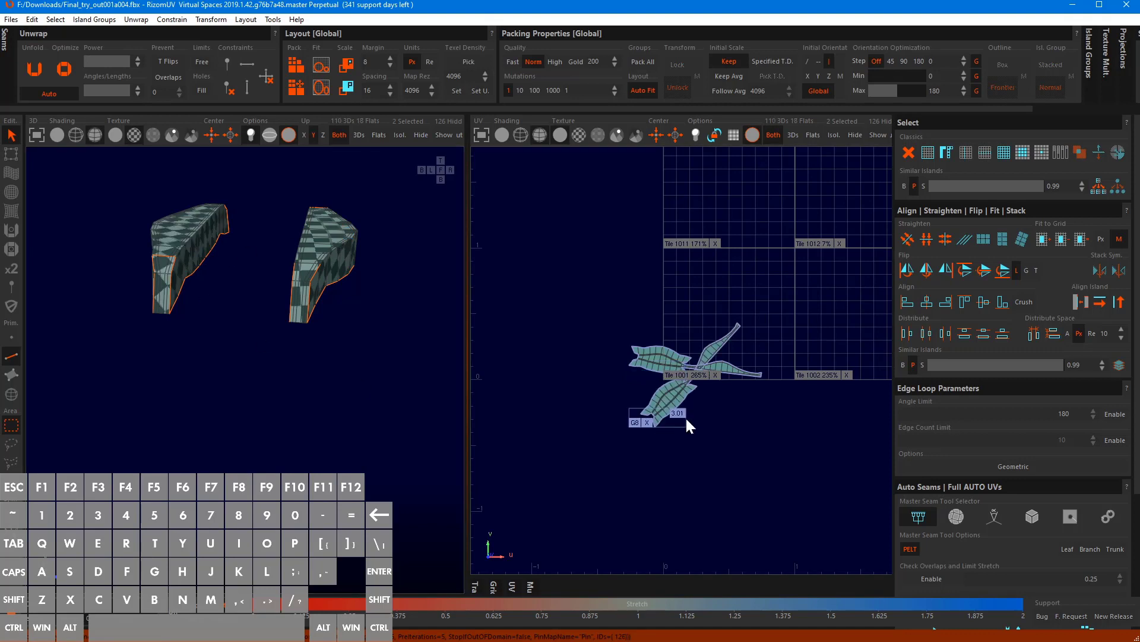
scroll(658, 397, "up", 5)
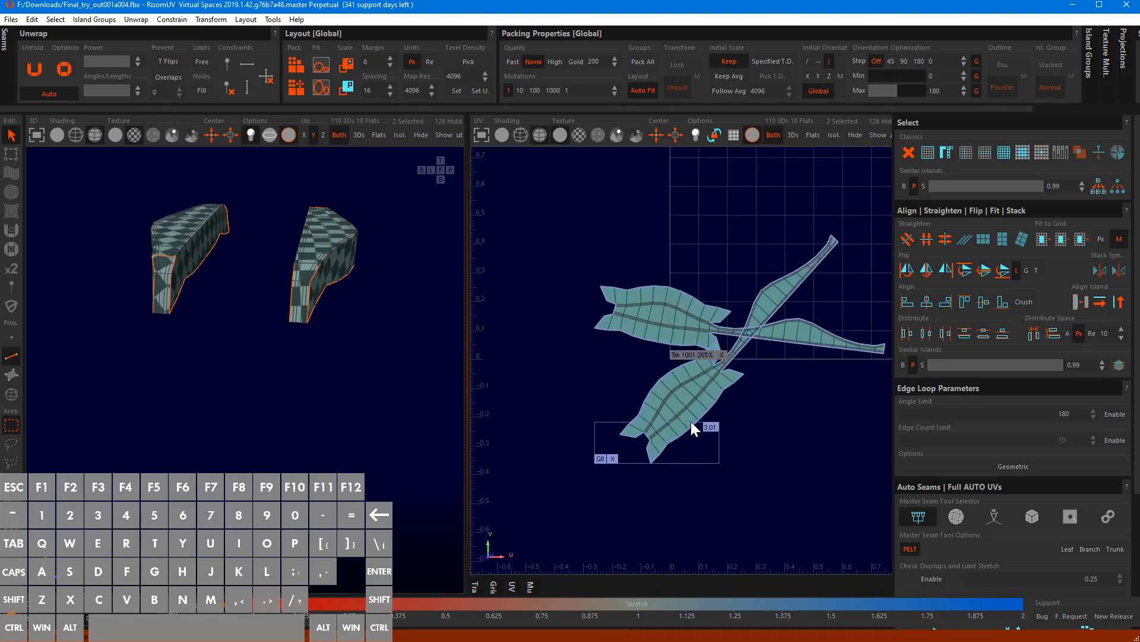
scroll(754, 415, "up", 3)
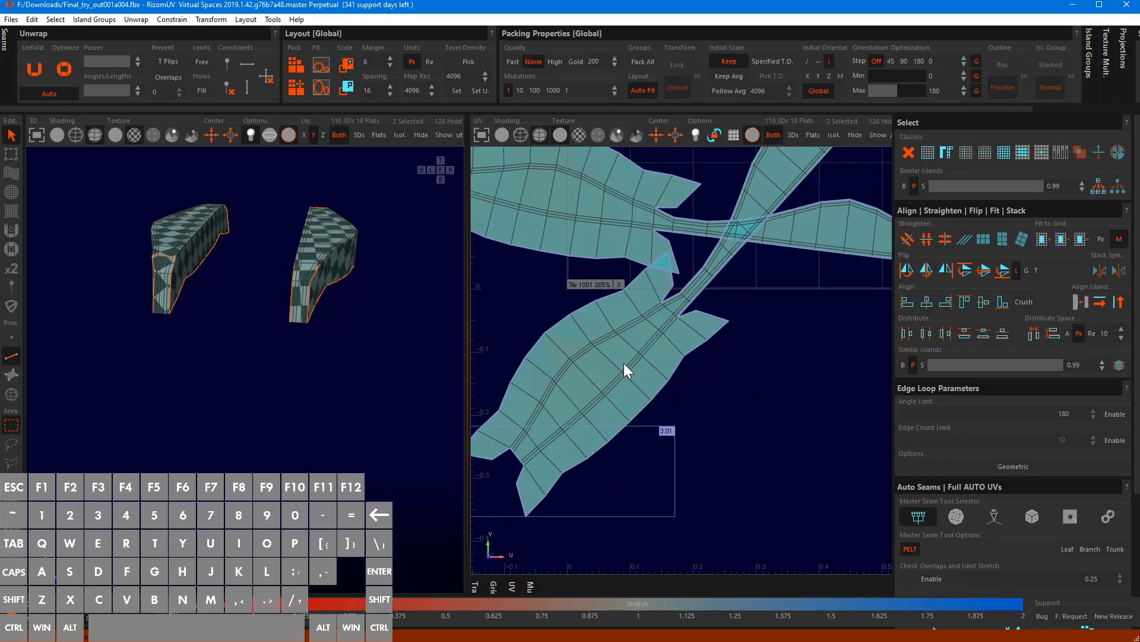
scroll(624, 362, "up", 2)
scroll(624, 364, "down", 4)
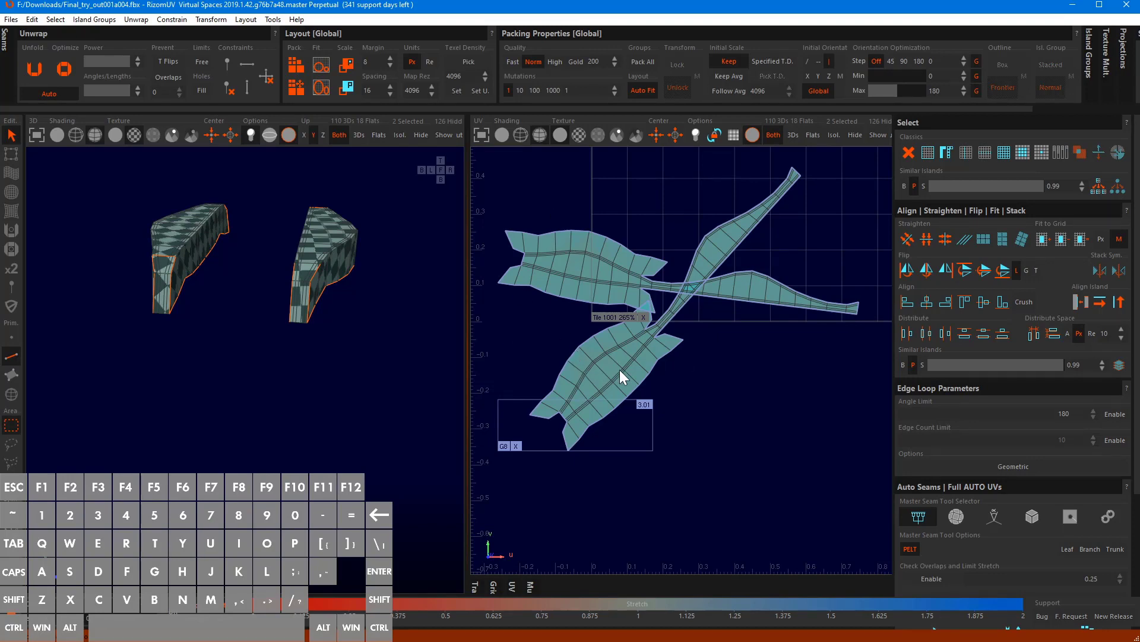
Select the short cross edges at the narrow neck of the unfolded side-piece islands and cut them there
scroll(684, 339, "up", 5)
key("F2")
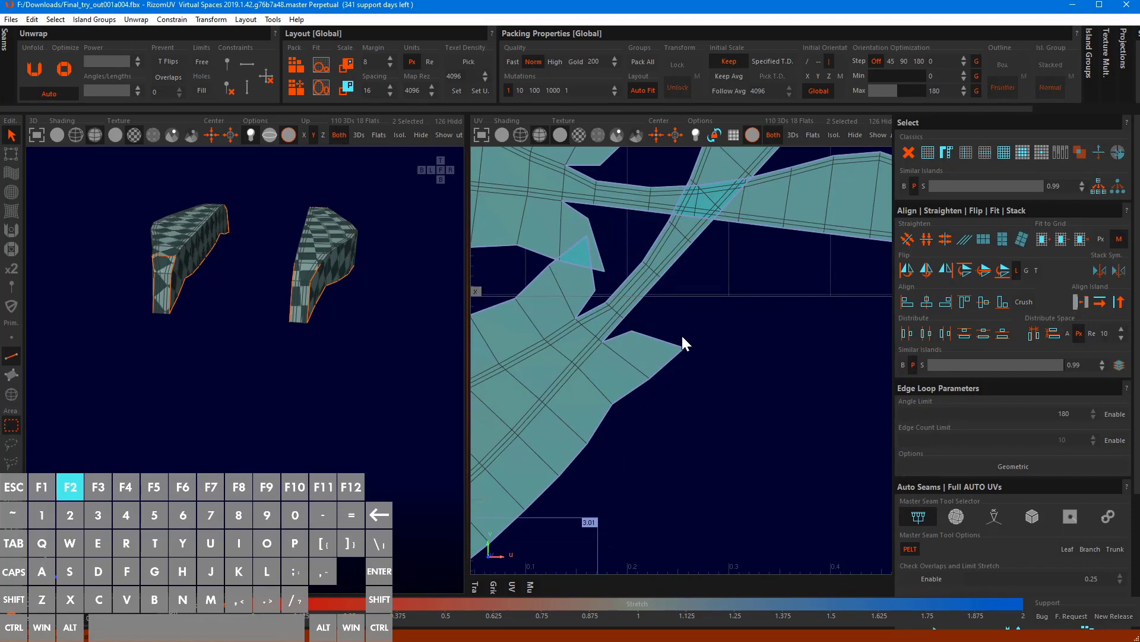
double_click(654, 269)
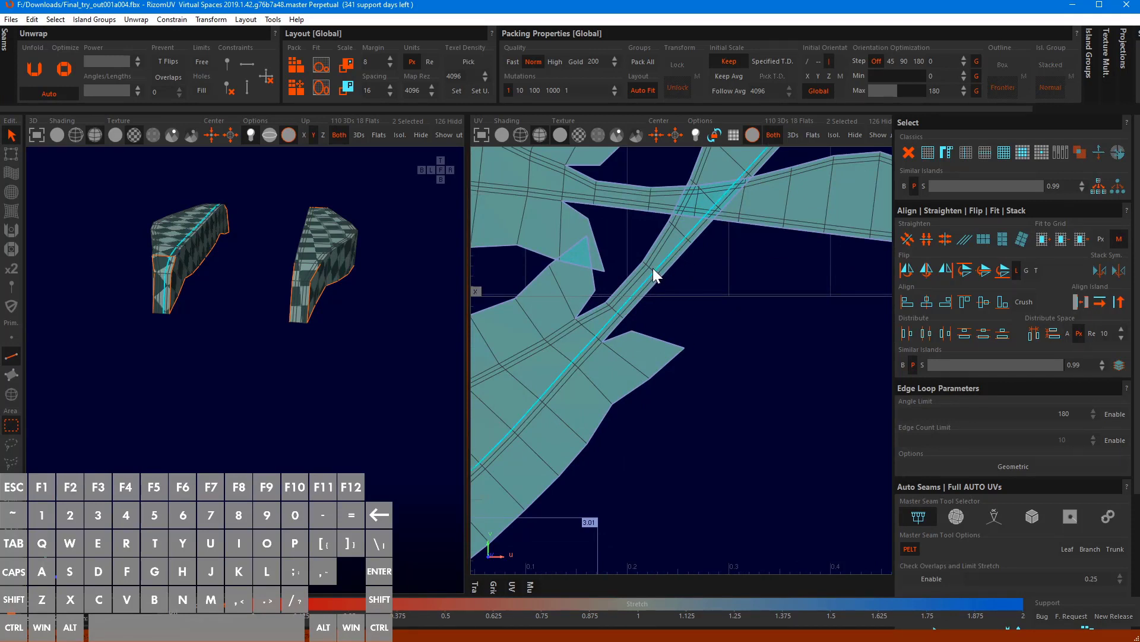
double_click(651, 266)
left_click(652, 270)
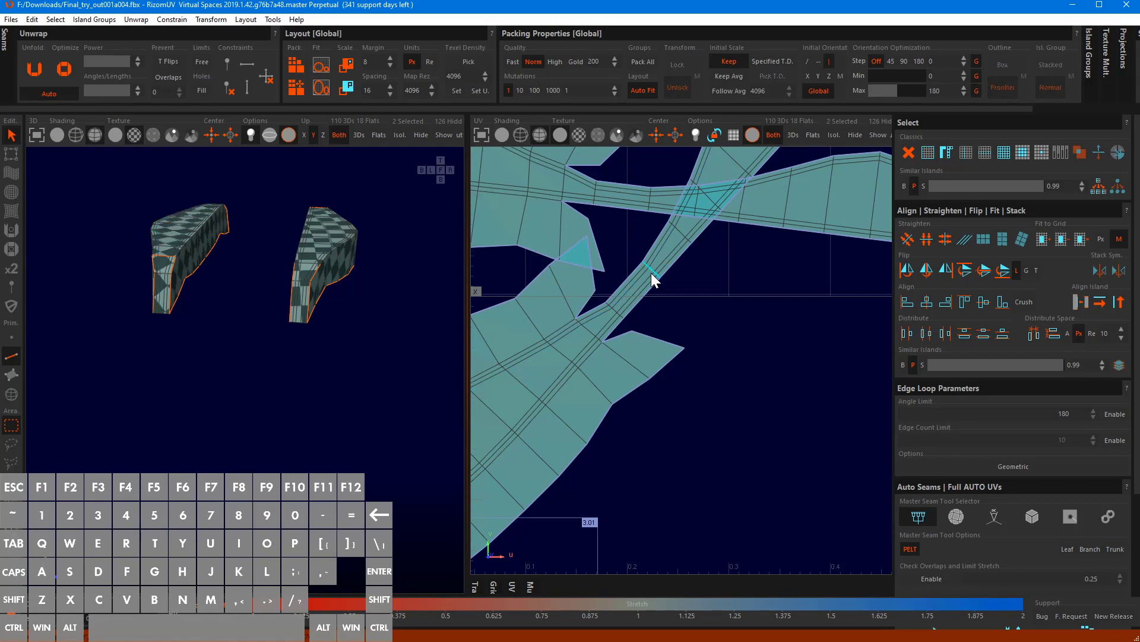
key("alt+c")
key("c")
Select the long lower seam of the farther side piece from its narrow end to the opposite end and weld it
middle_click_drag(640, 391, 715, 287)
left_click_drag(274, 336, 340, 312, "alt")
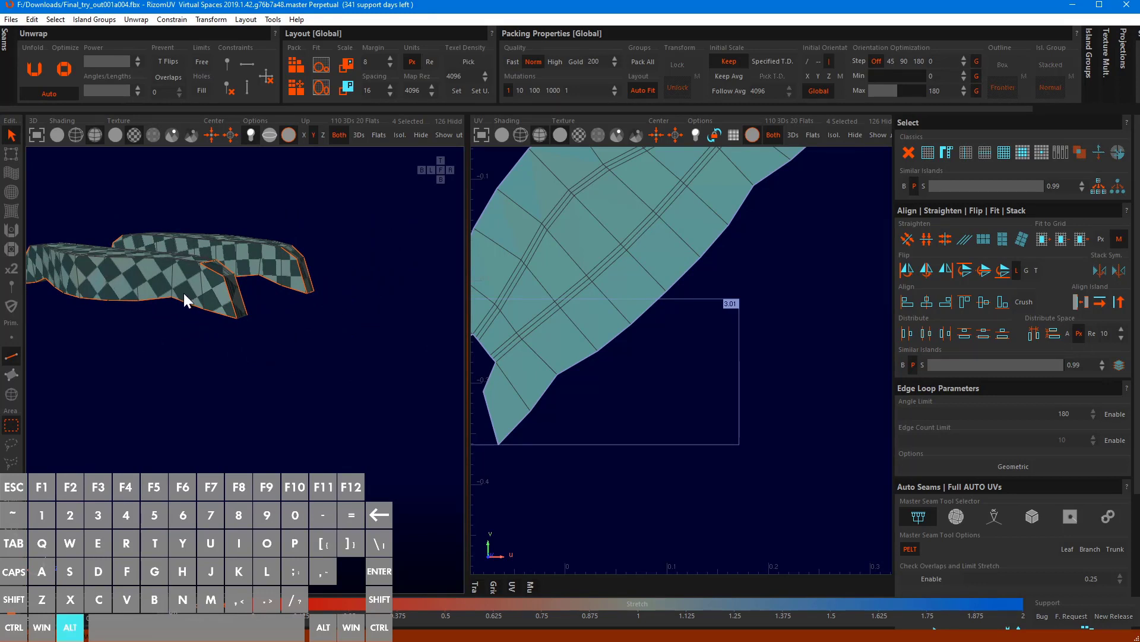
left_click_drag(183, 297, 119, 346, "alt")
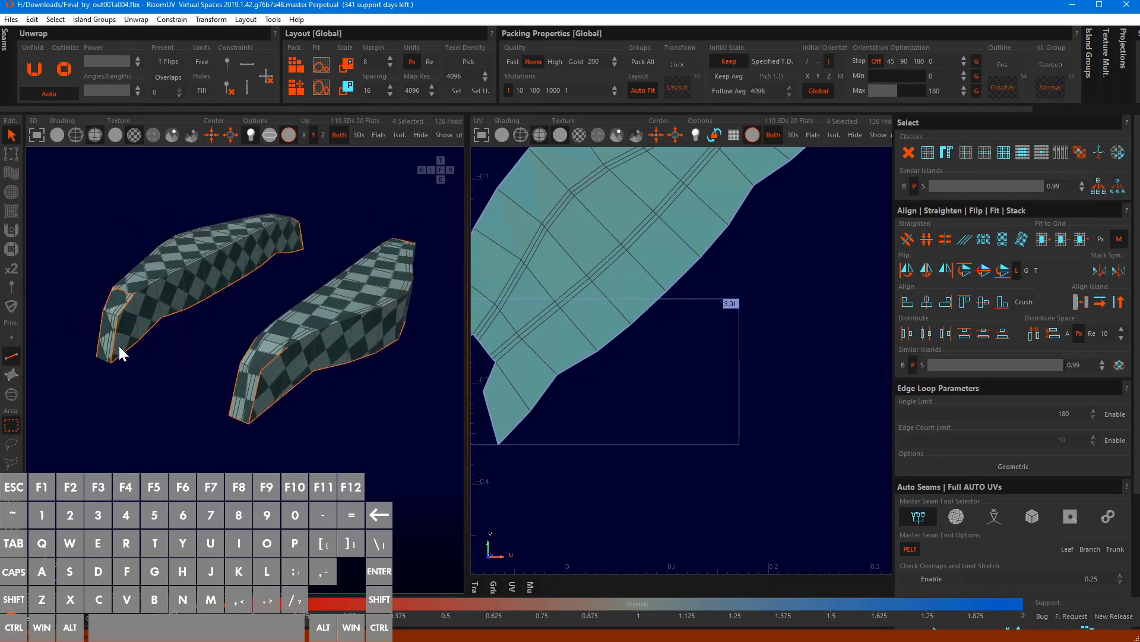
left_click(121, 350)
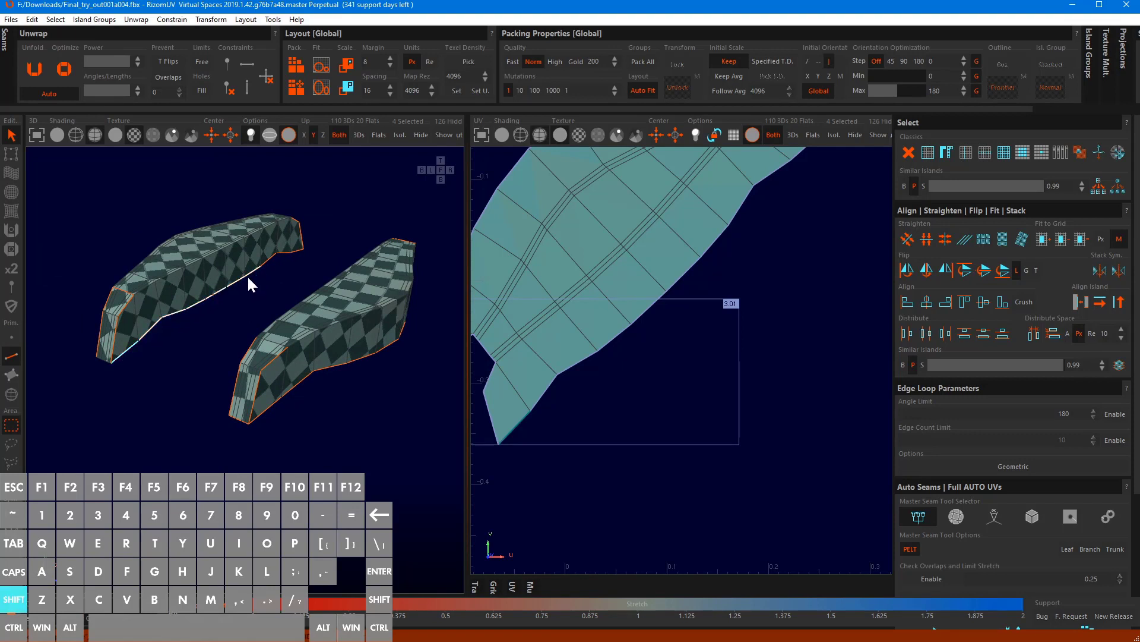
left_click(301, 246, "shift")
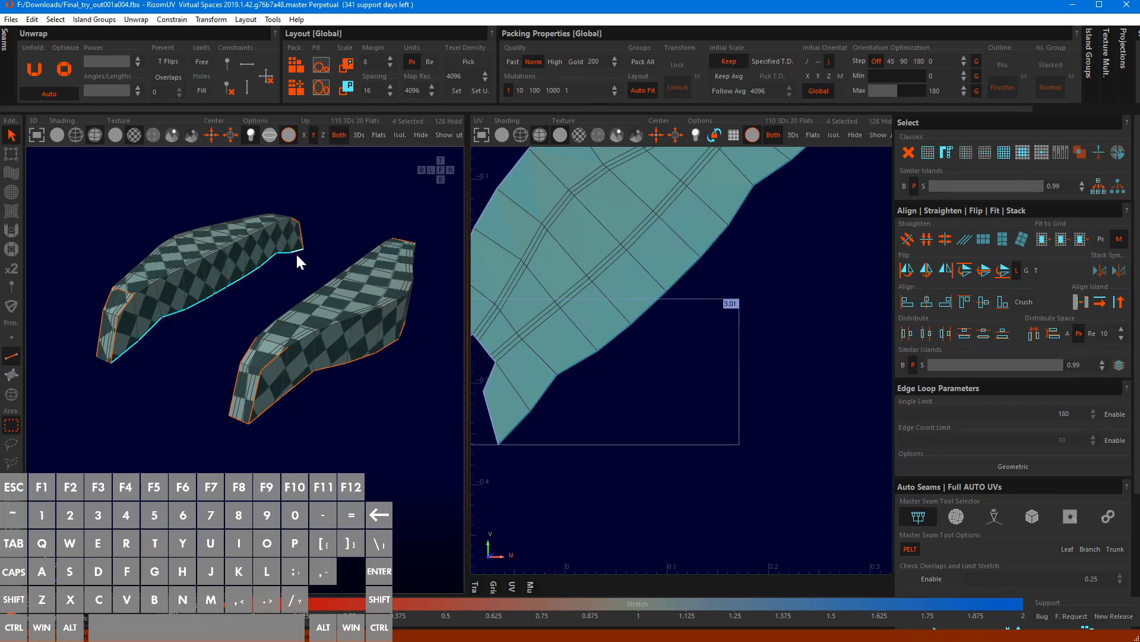
key("w")
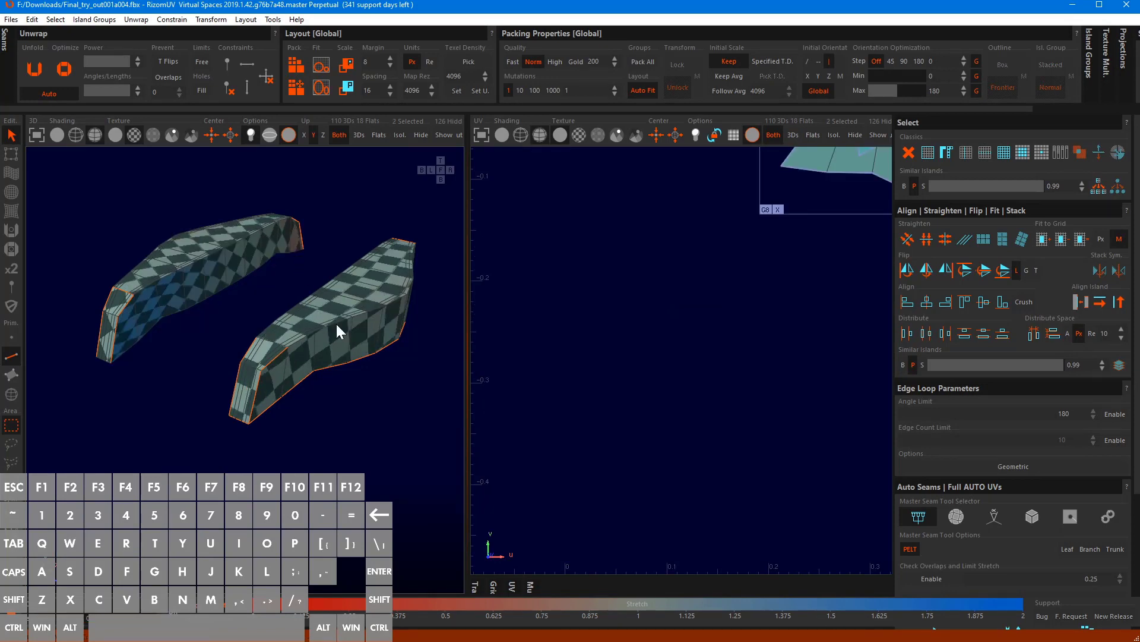
Optimize the side-piece islands to even out the stretch and pack them into the UV tile
scroll(718, 244, "down", 5)
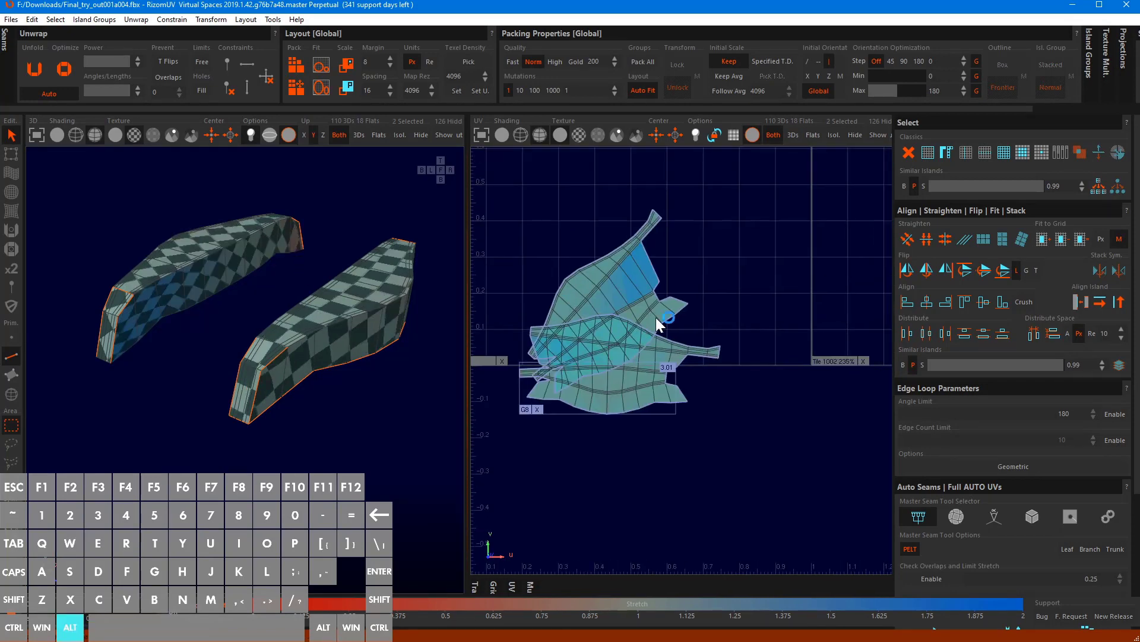
key("o")
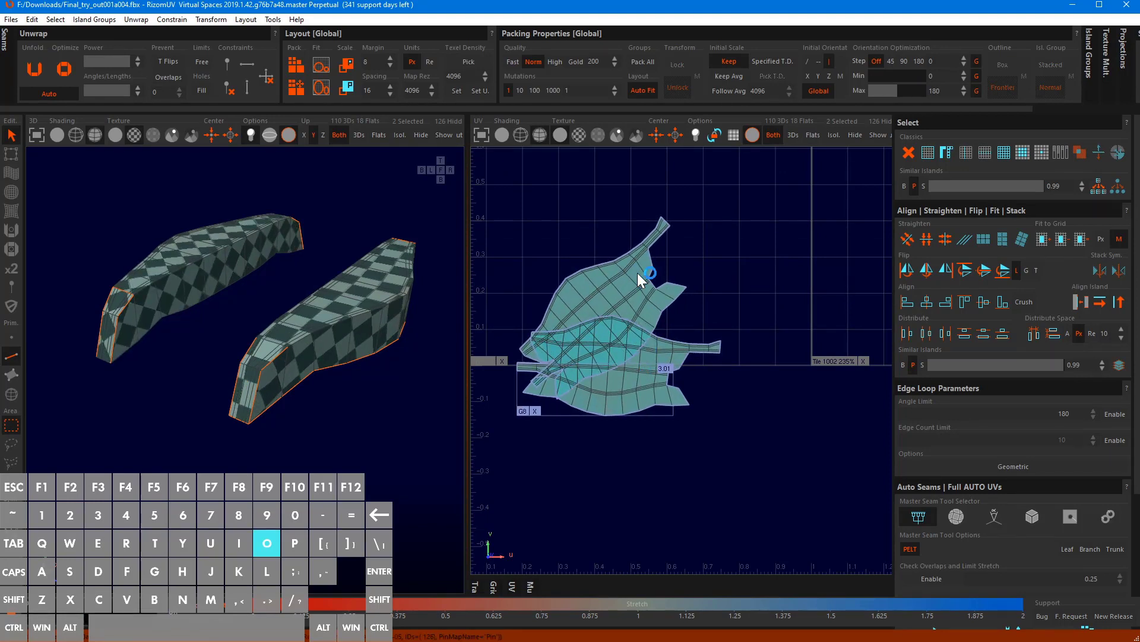
key("p")
key("f")
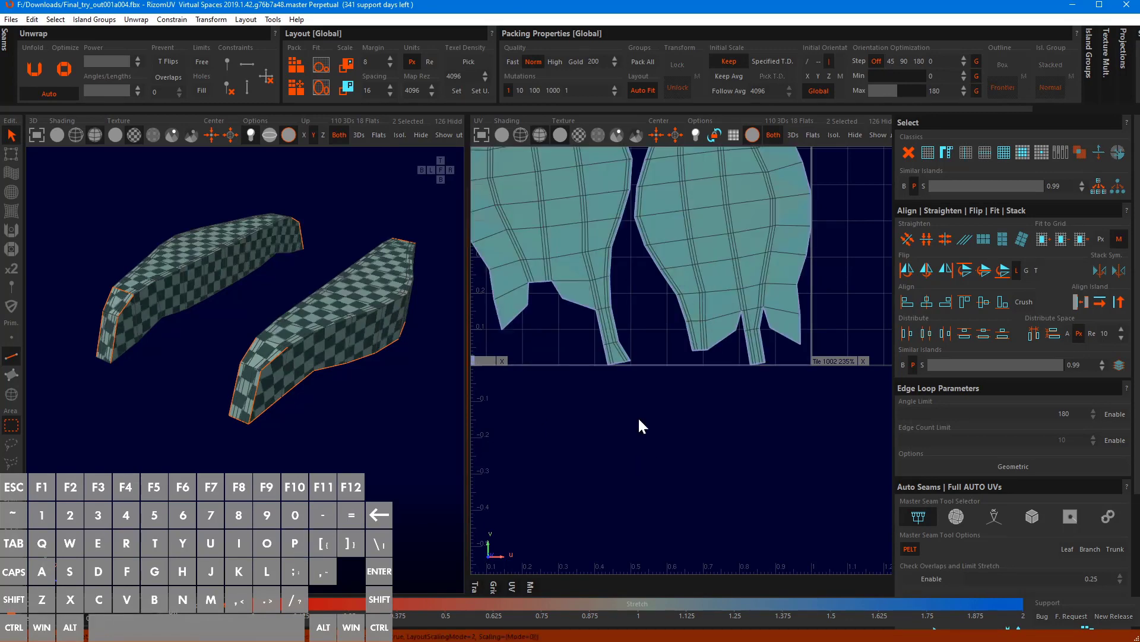
Select both side-piece islands in island mode and orient them vertically
key("F4")
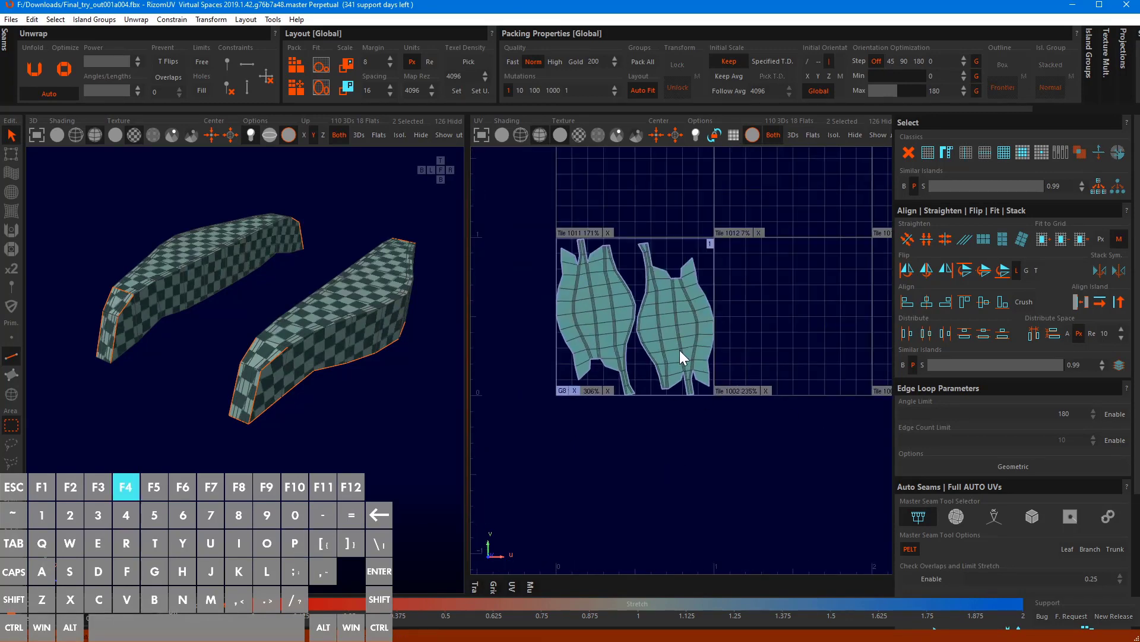
left_click(1128, 303)
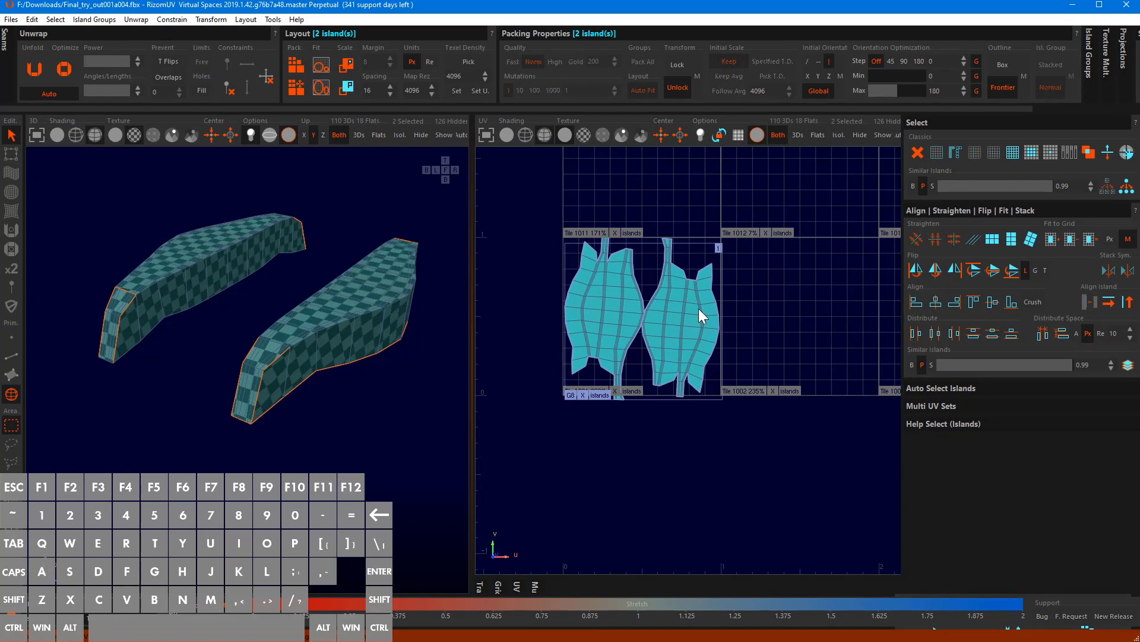
key("space")
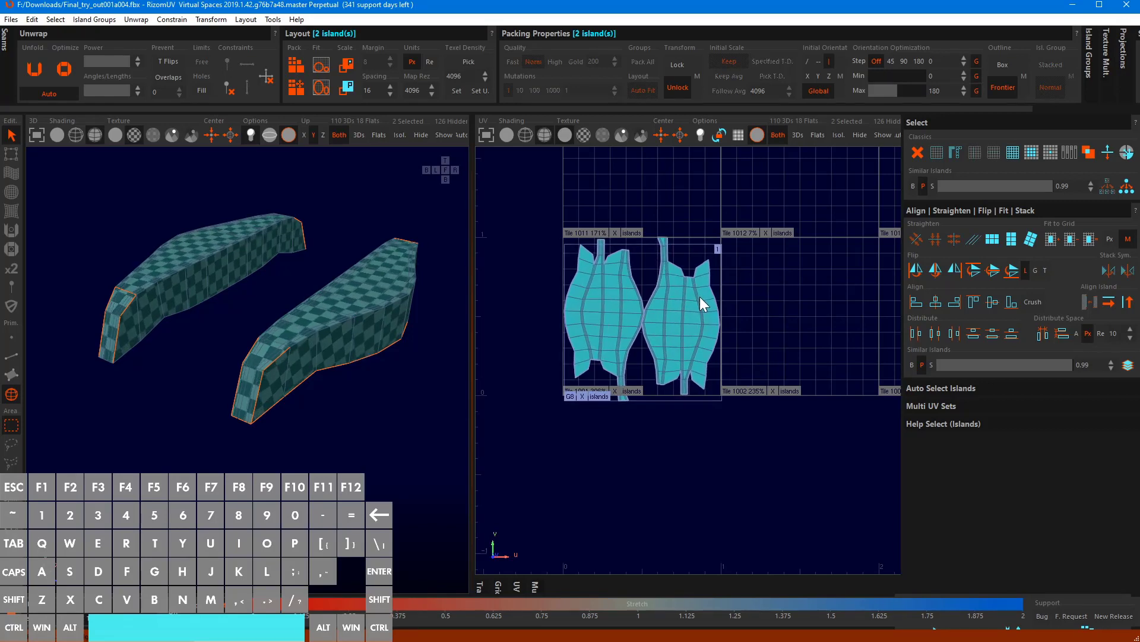
scroll(665, 314, "up", 4)
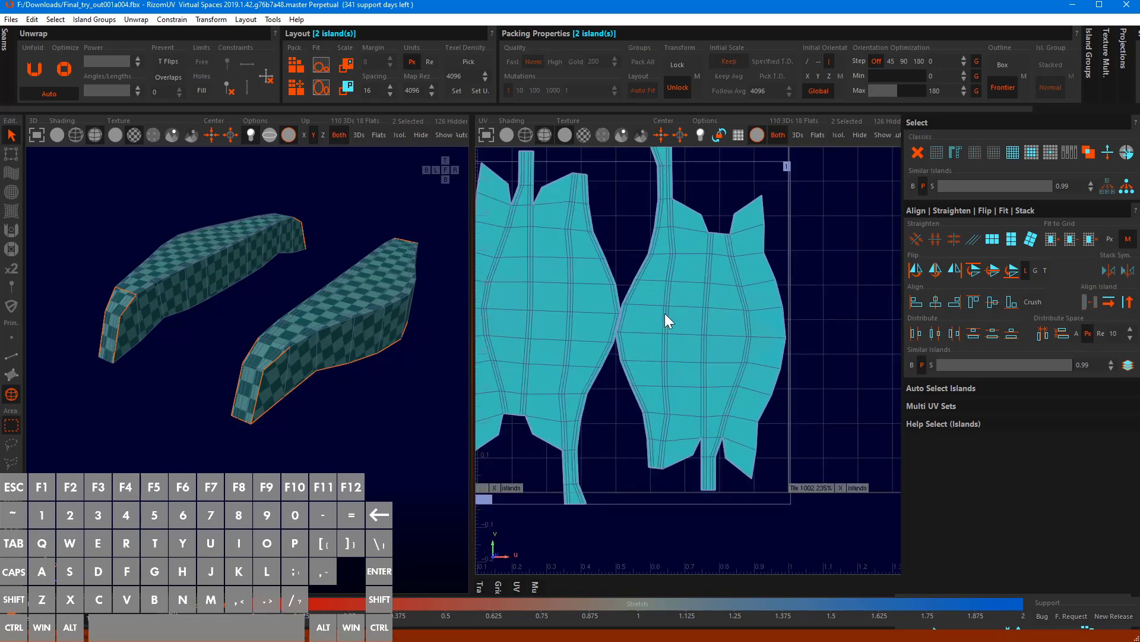
Align the two side-piece islands along their top edges, distribute the horizontal space between them, and clear the selection
left_click(975, 303)
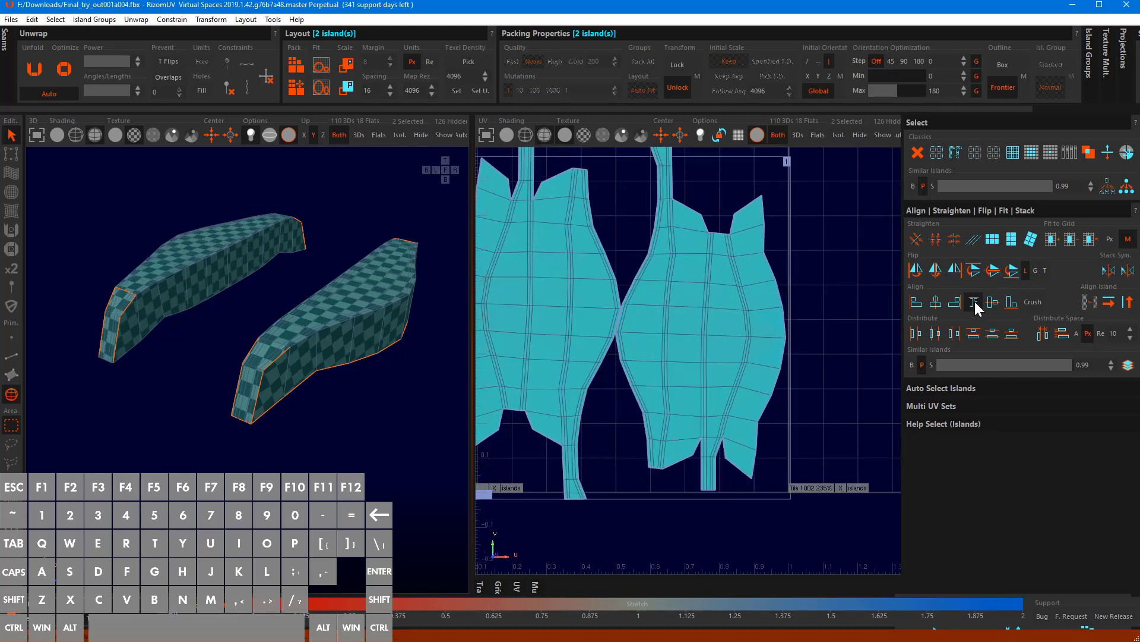
left_click(1043, 336)
left_click(778, 394)
scroll(757, 427, "down", 3)
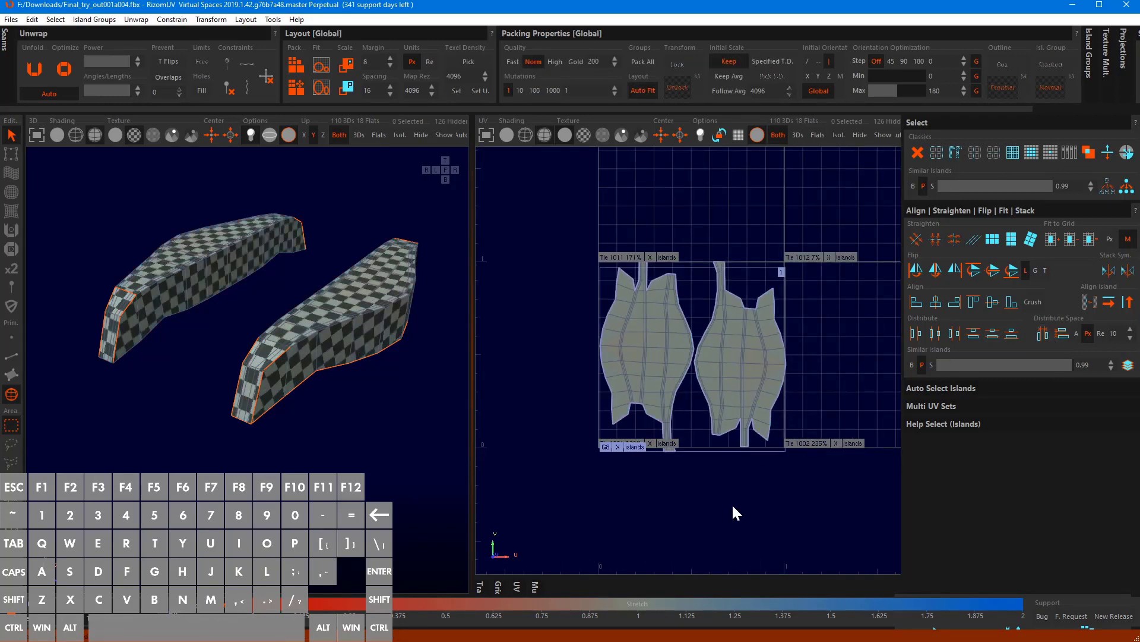
Unhide all watch parts and switch the 3D view to the numbered grid texture to check the whole model
key("y")
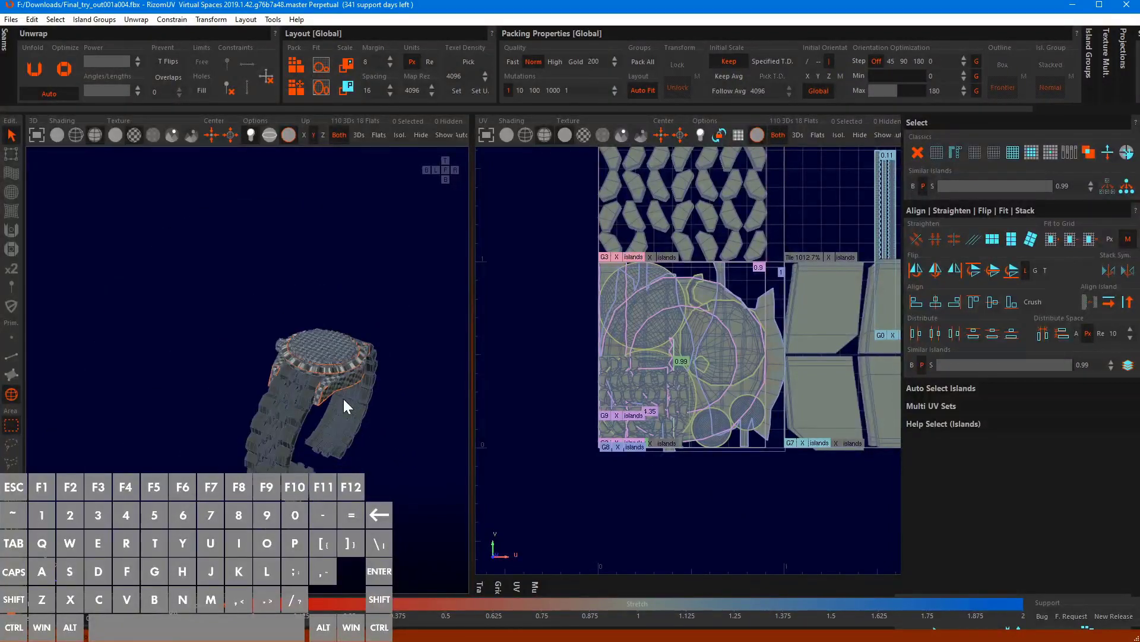
left_click_drag(344, 399, 98, 173, "alt")
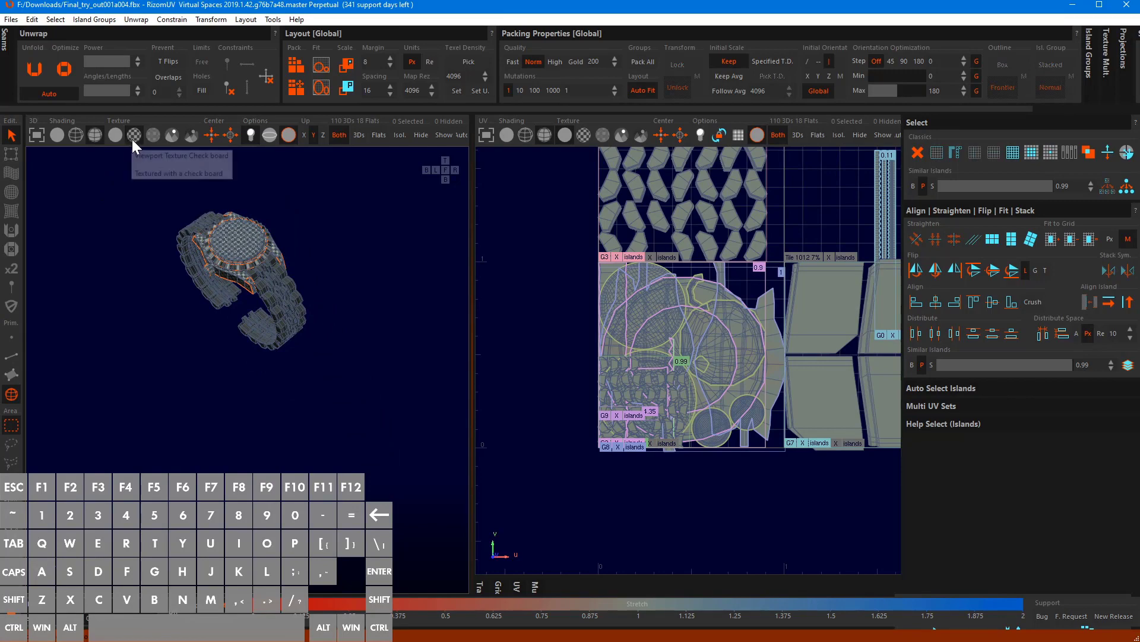
left_click(153, 134)
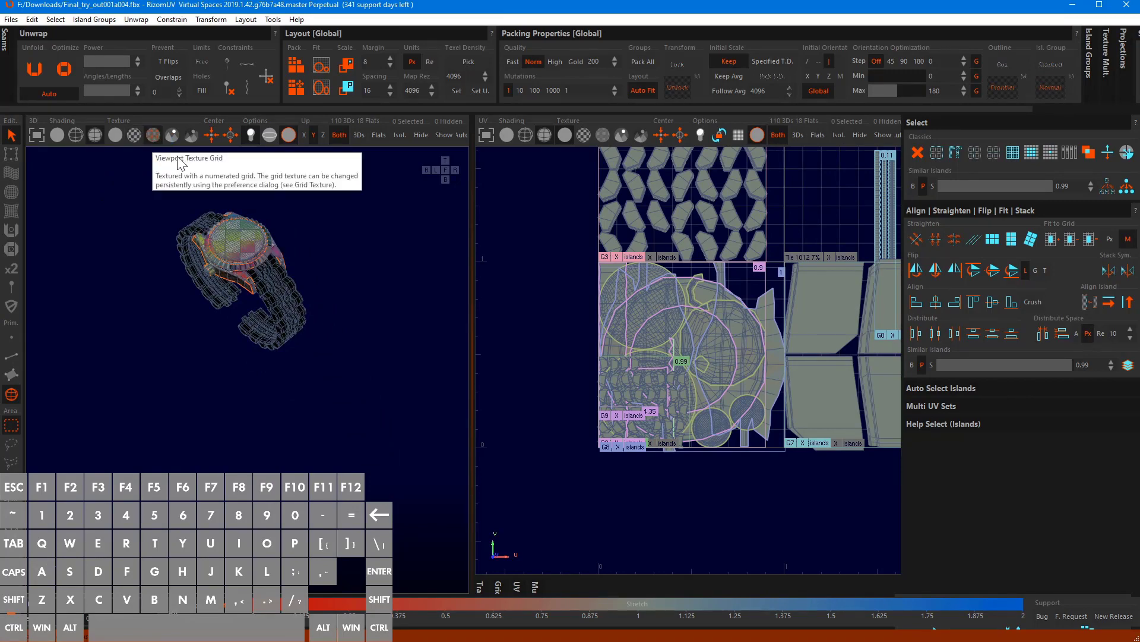
scroll(253, 222, "up", 3)
left_click_drag(261, 322, 313, 321, "alt")
scroll(255, 295, "up", 4)
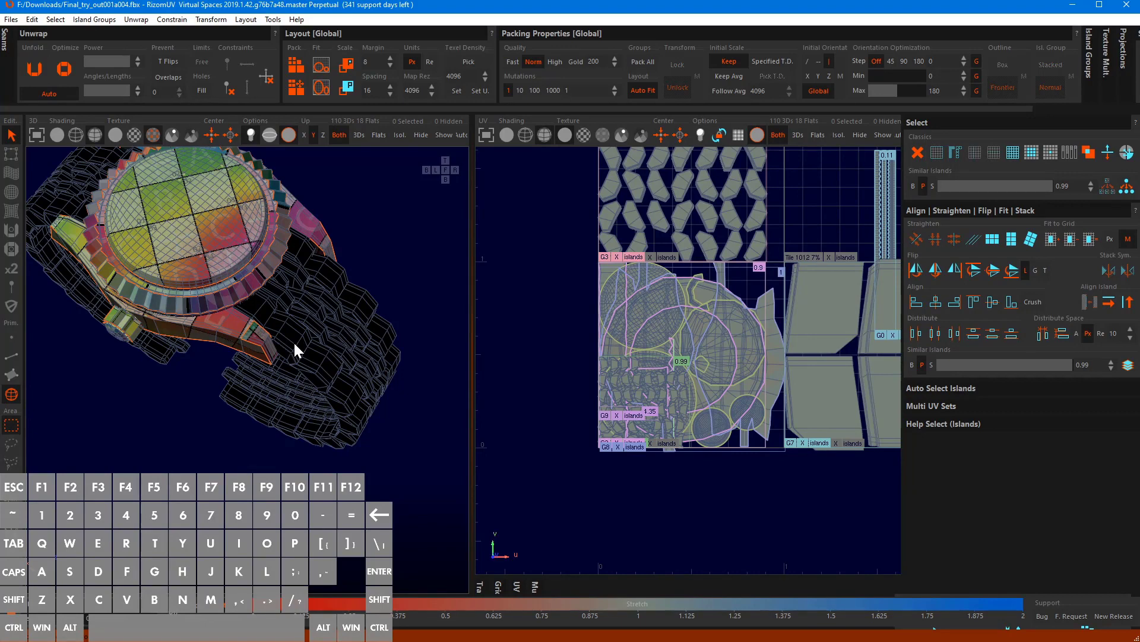
Isolate one link of the watch strap and switch to edge selection
key("i")
left_click_drag(281, 366, 310, 295, "alt")
left_click_drag(298, 338, 170, 302, "alt")
scroll(239, 226, "up", 5)
key("2")
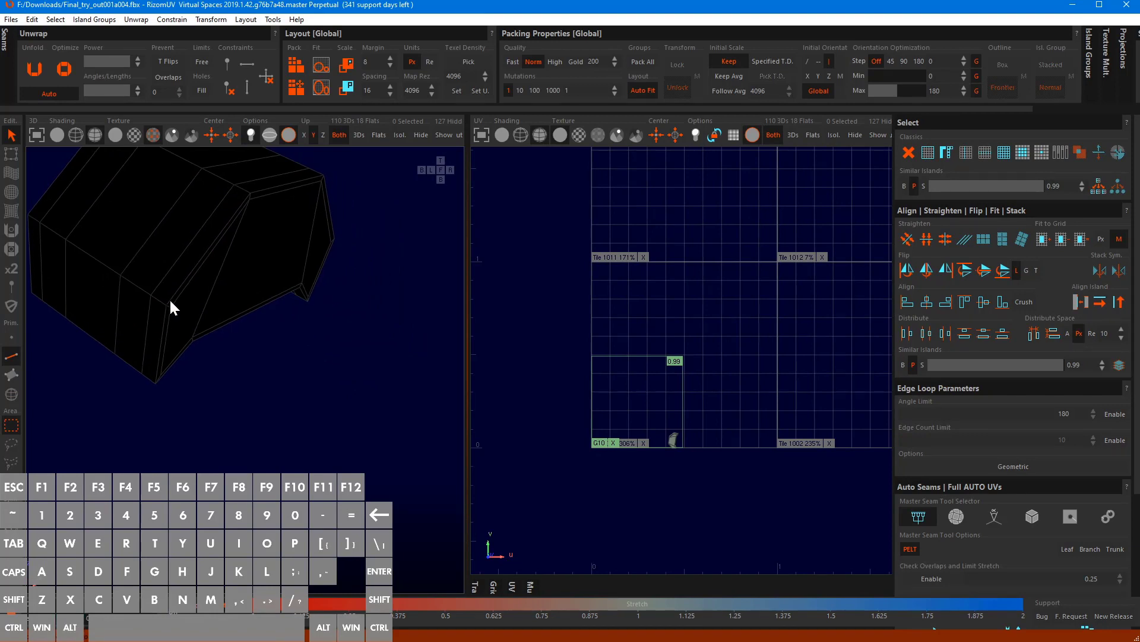
left_click(179, 297)
left_click_drag(223, 350, 169, 307, "alt")
left_click(170, 308, "ctrl")
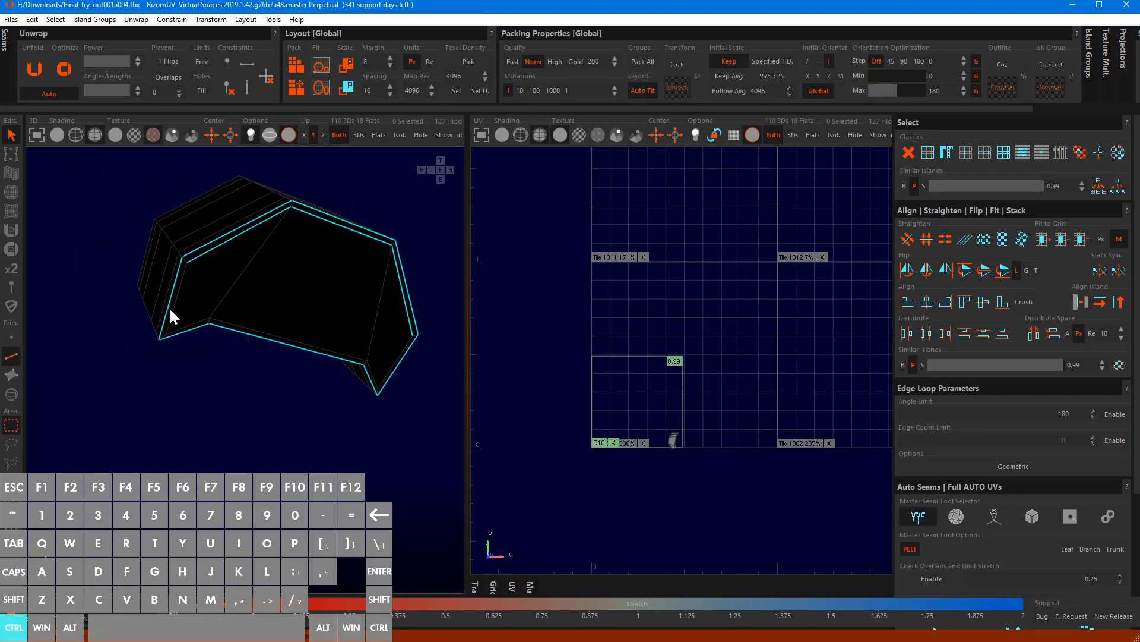
left_click(220, 292, "ctrl")
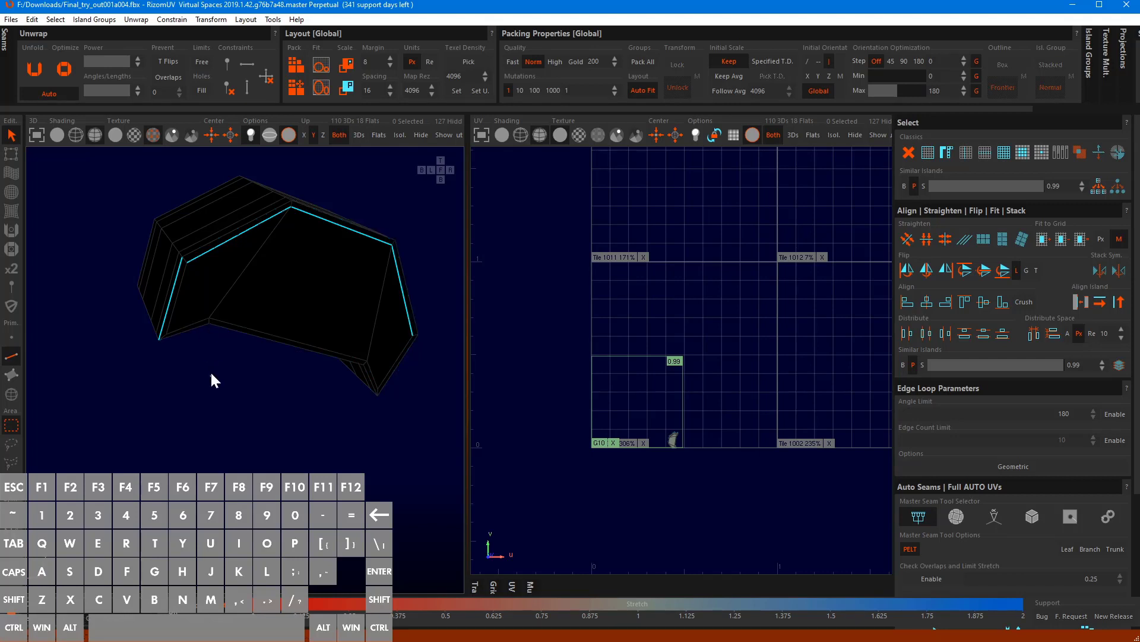
left_click(196, 293)
right_click_drag(191, 290, 237, 326, "alt")
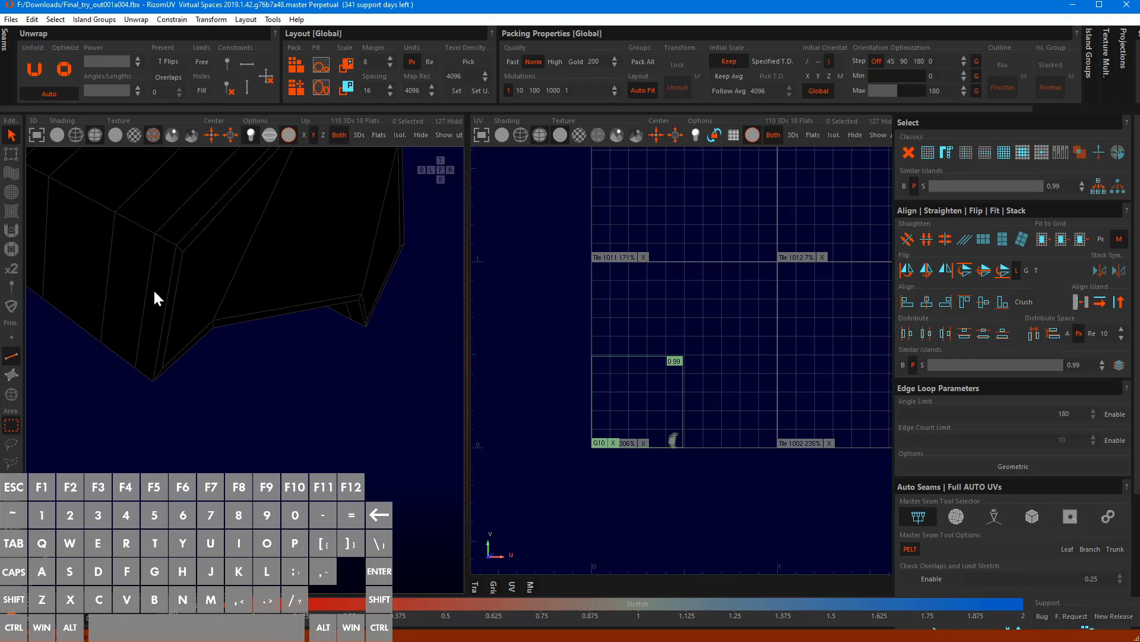
left_click(169, 283, "ctrl")
left_click_drag(183, 281, 297, 275, "alt")
scroll(331, 248, "up", 3)
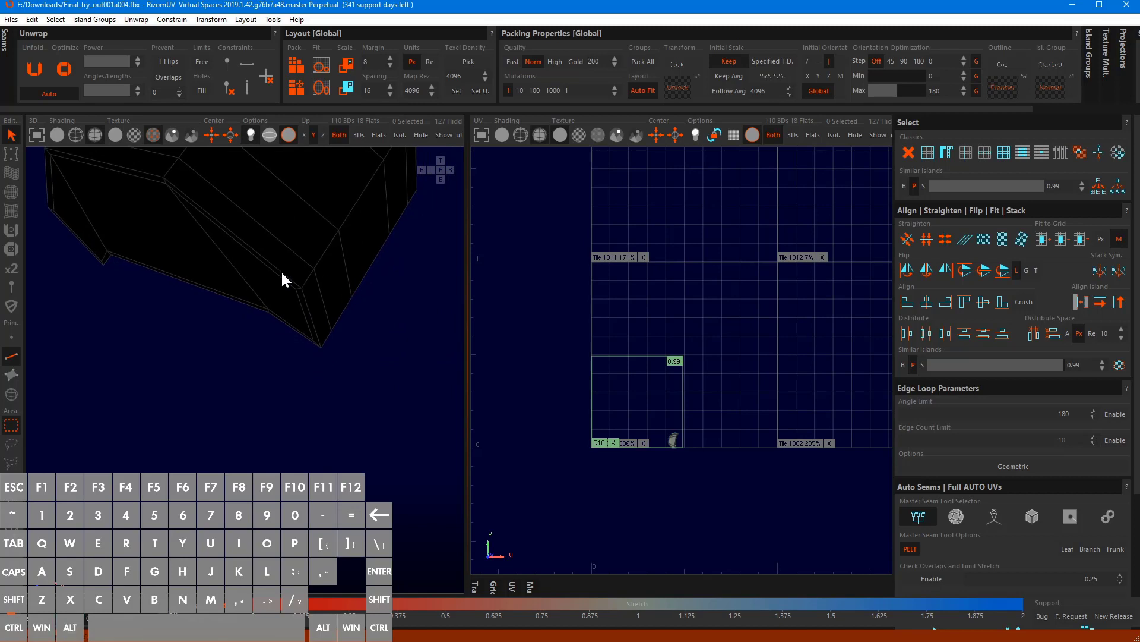
left_click(282, 272, "ctrl")
double_click(283, 273, "ctrl")
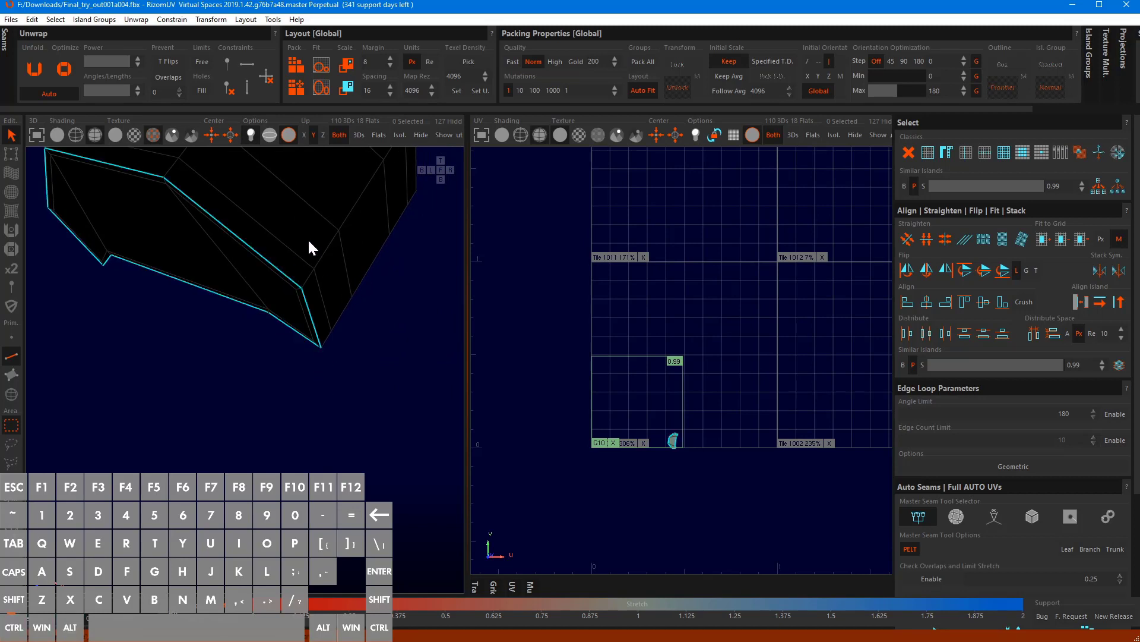
scroll(307, 246, "down", 2)
left_click(305, 266)
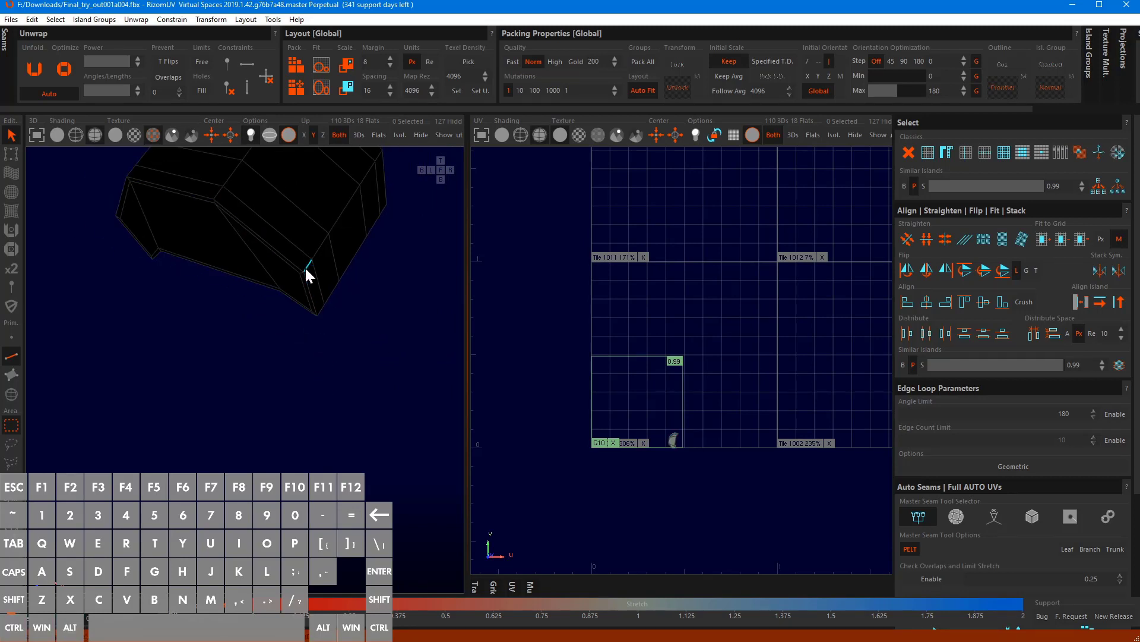
key("ctrl+z")
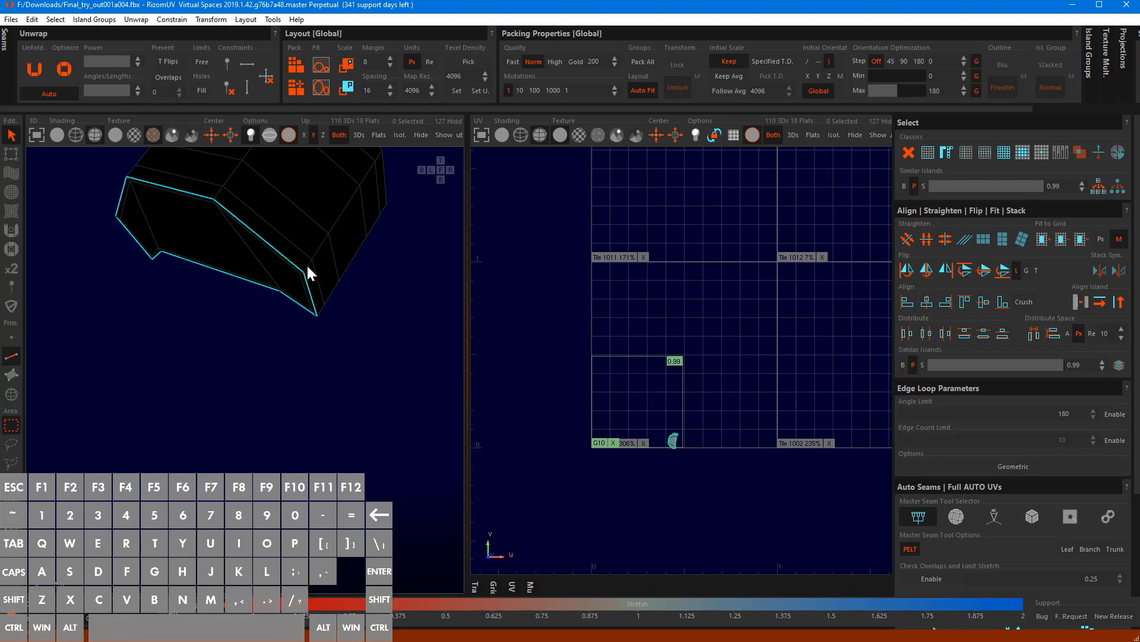
key("ctrl")
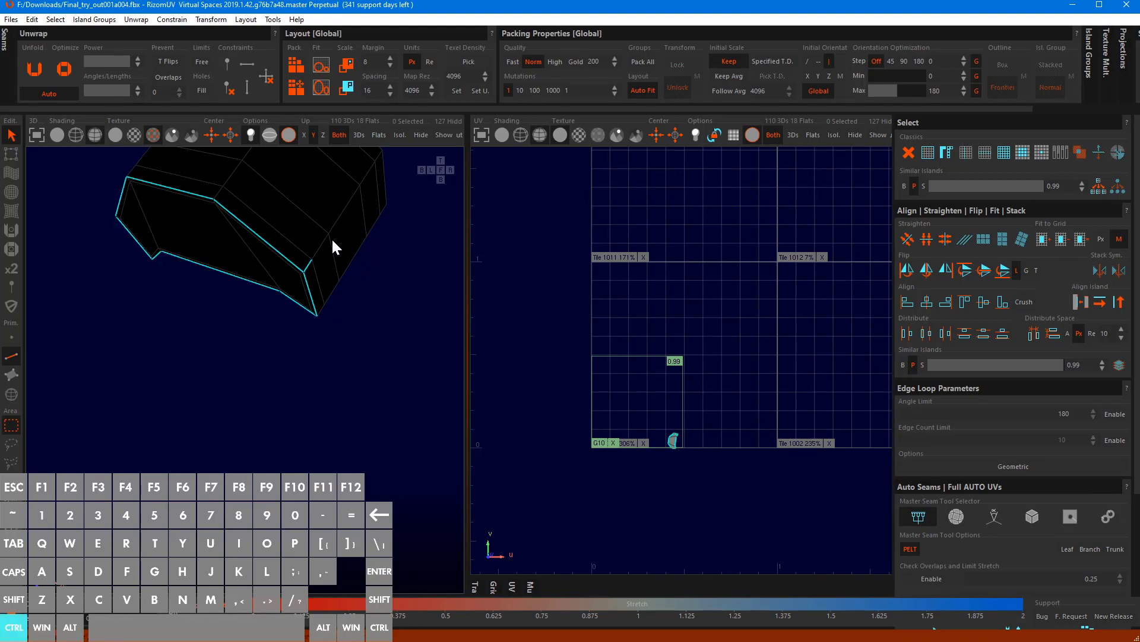
key("shift")
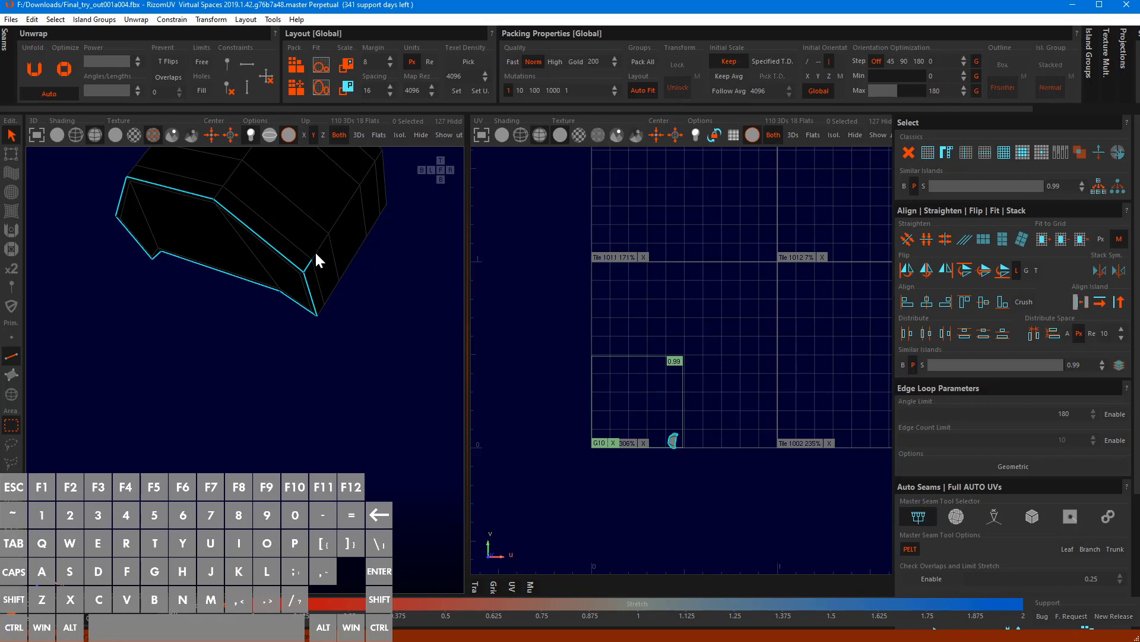
key("ctrl")
key("ctrl+alt")
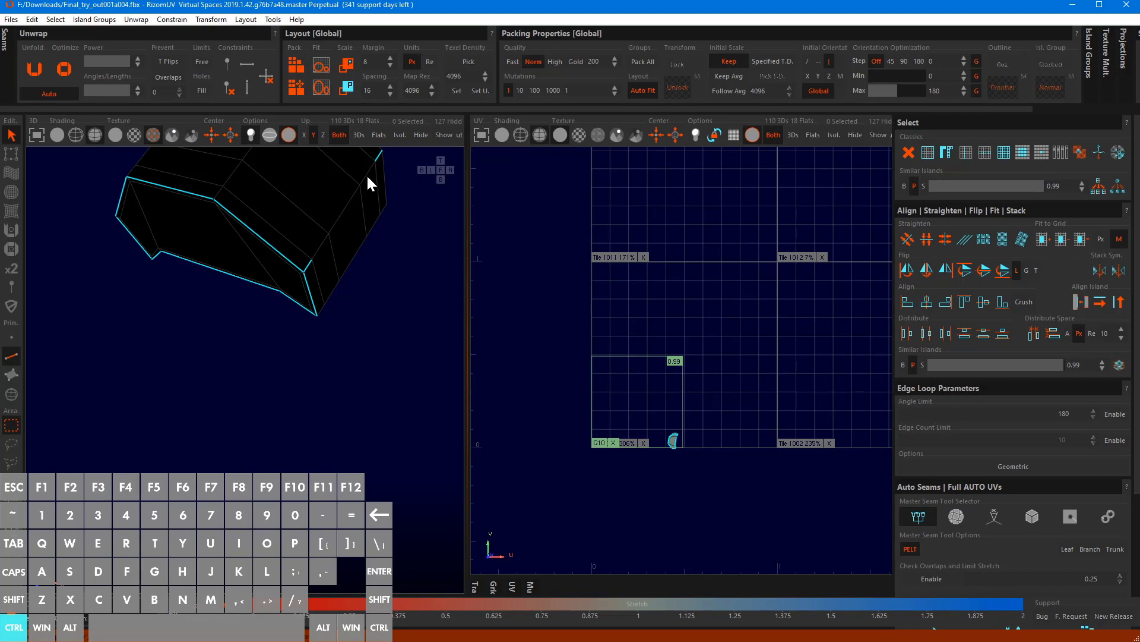
scroll(364, 176, "down", 2)
left_click_drag(365, 178, 215, 301, "alt")
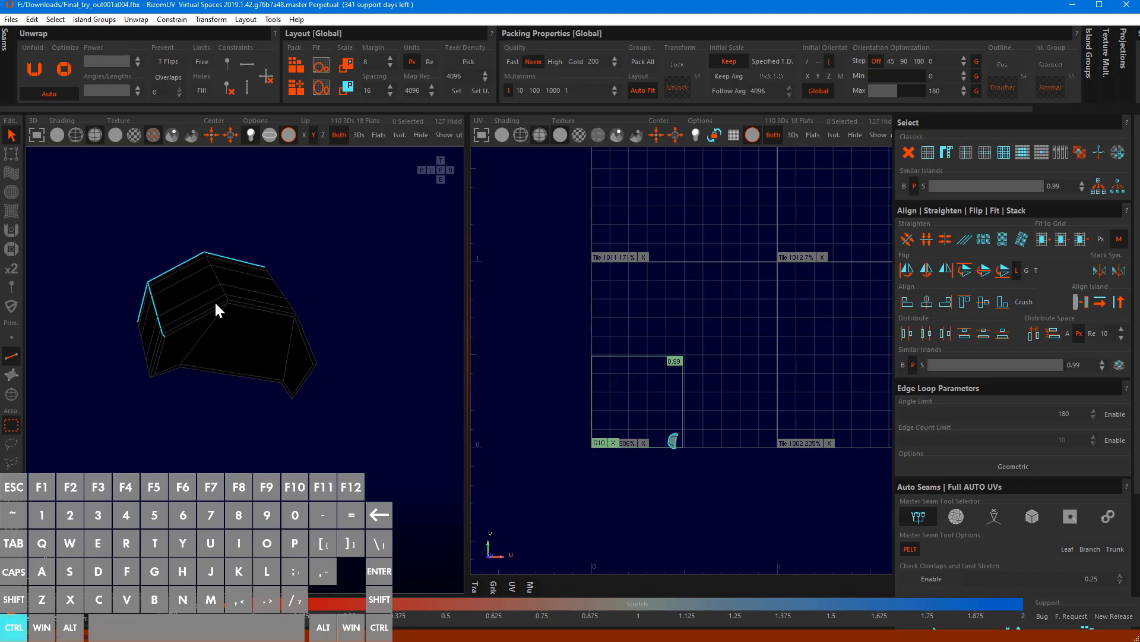
key("ctrl+z")
key("ctrl+z")
key("ctrl+z")
key("ctrl+z")
Select the edge loops that outline both side faces of the isolated strap link
left_click_drag(159, 410, 303, 356, "alt")
scroll(278, 333, "up", 3)
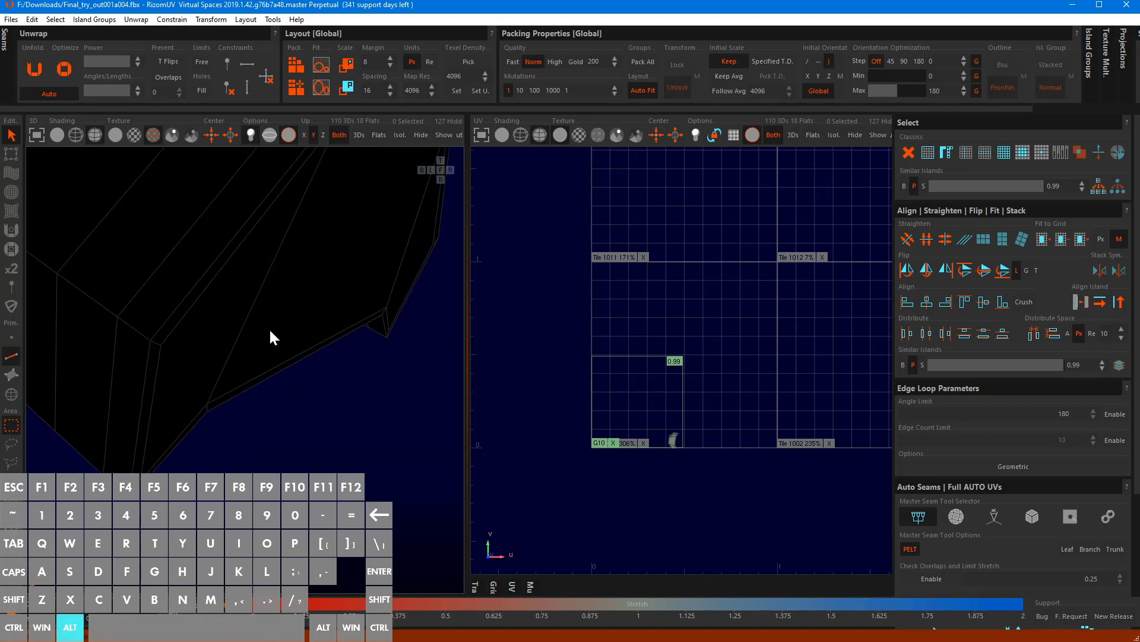
double_click(201, 306)
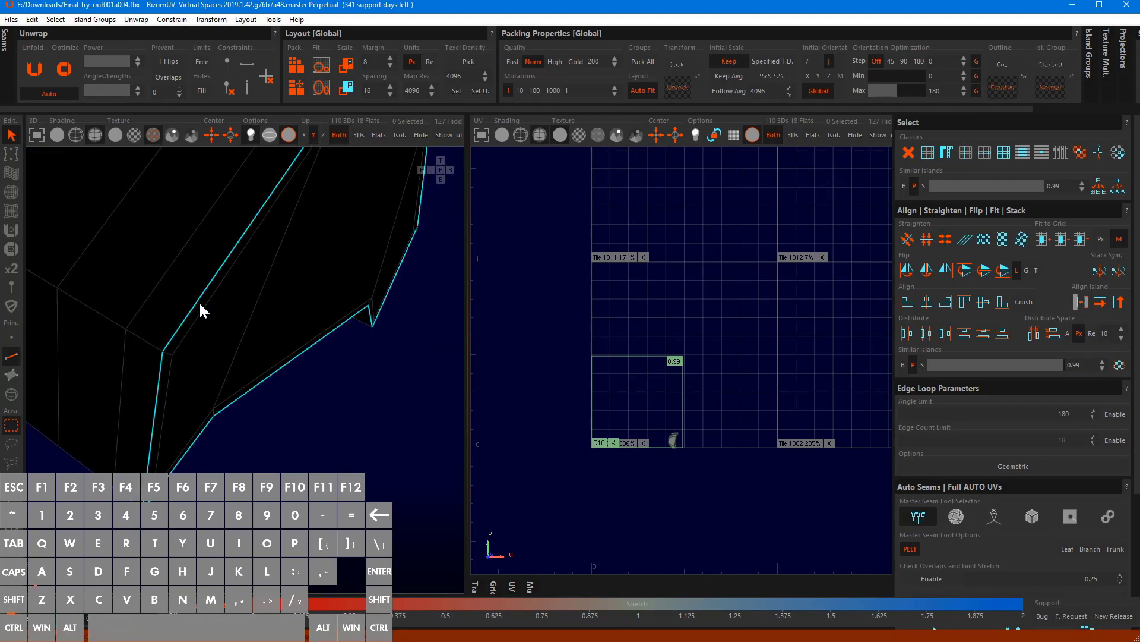
scroll(198, 303, "down", 4)
left_click_drag(156, 291, 229, 243, "alt")
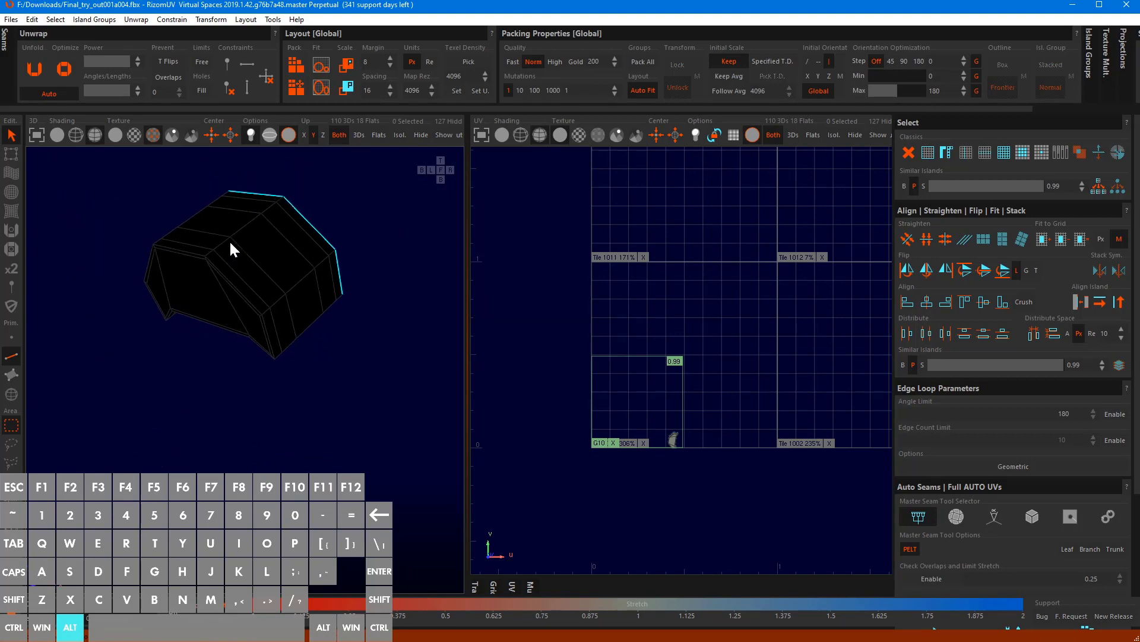
scroll(224, 262, "up", 5, "alt")
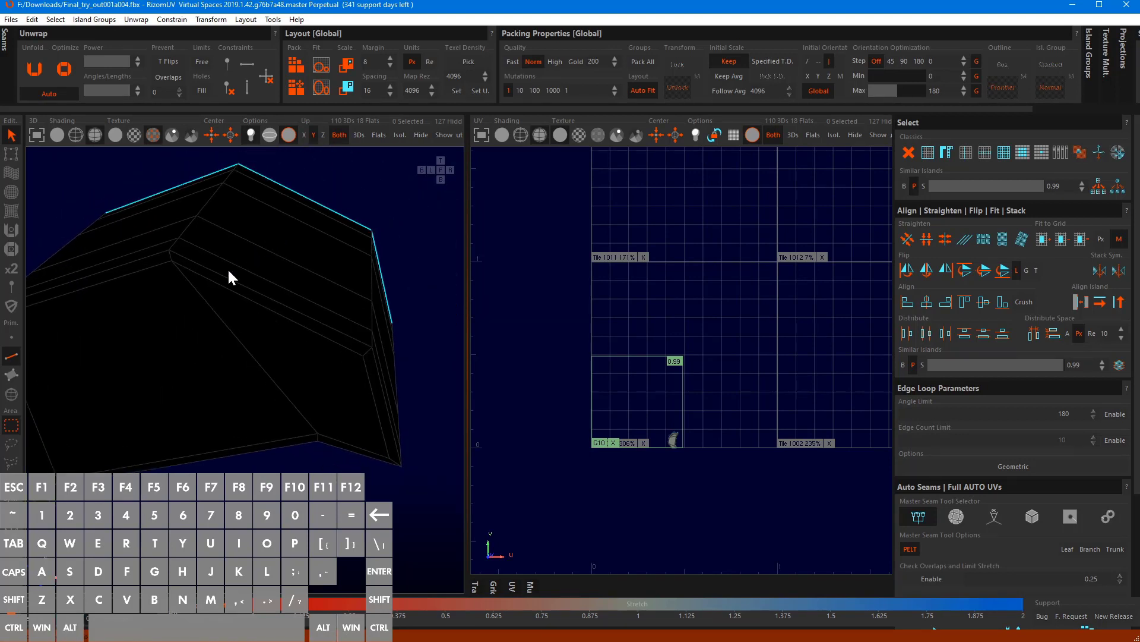
double_click(216, 274, "ctrl")
left_click_drag(265, 303, 295, 341, "alt")
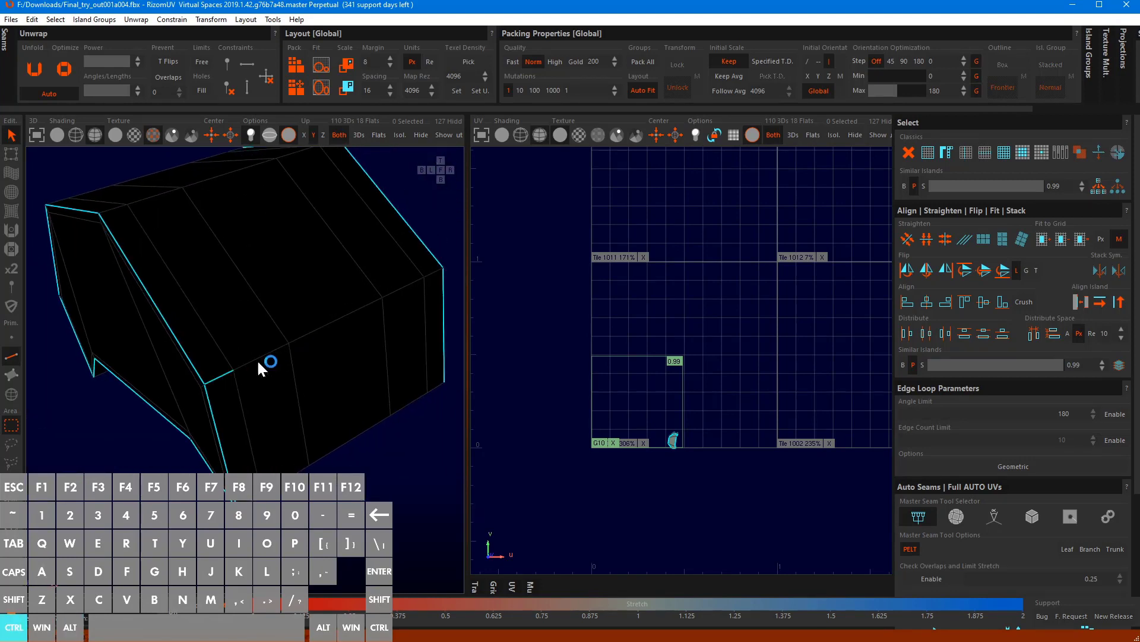
Remove the long outer edge of each side face from the strap link's seam selection so the side faces stay attached
left_click(323, 332, "ctrl")
left_click(428, 278, "ctrl")
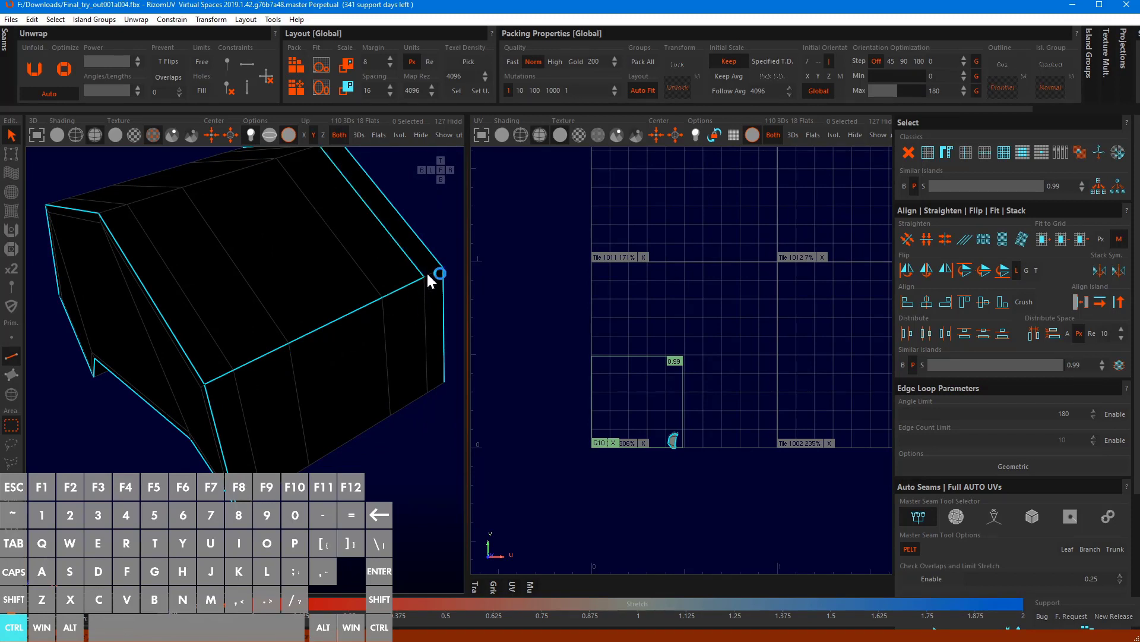
key("ctrl+z")
left_click_drag(340, 315, 321, 291, "alt")
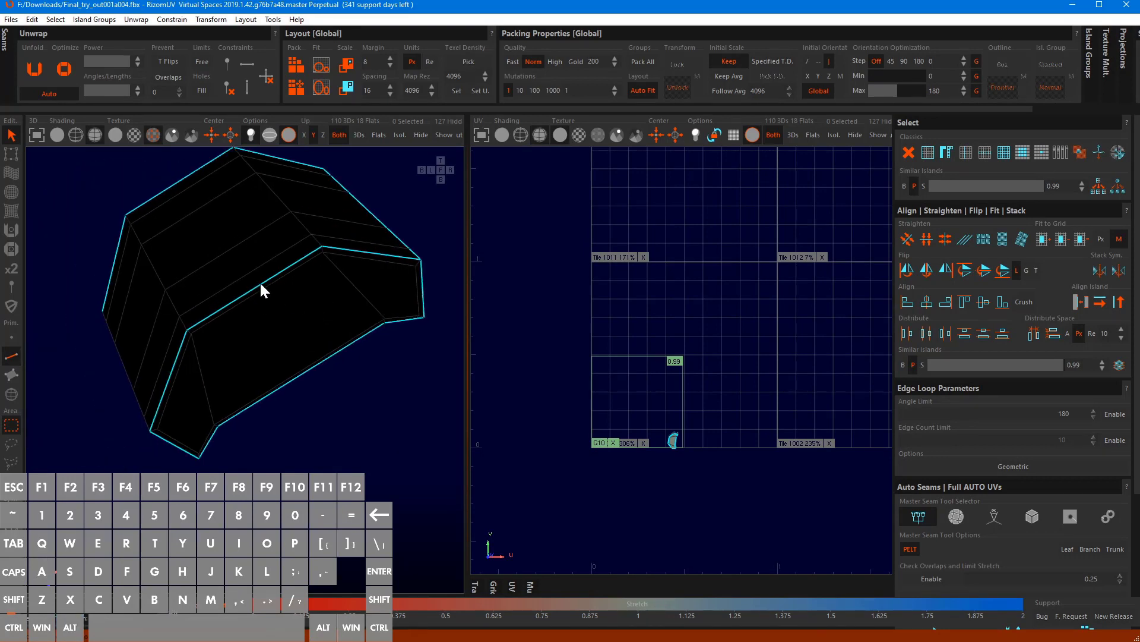
left_click_drag(157, 169, 262, 292, "ctrl+shift")
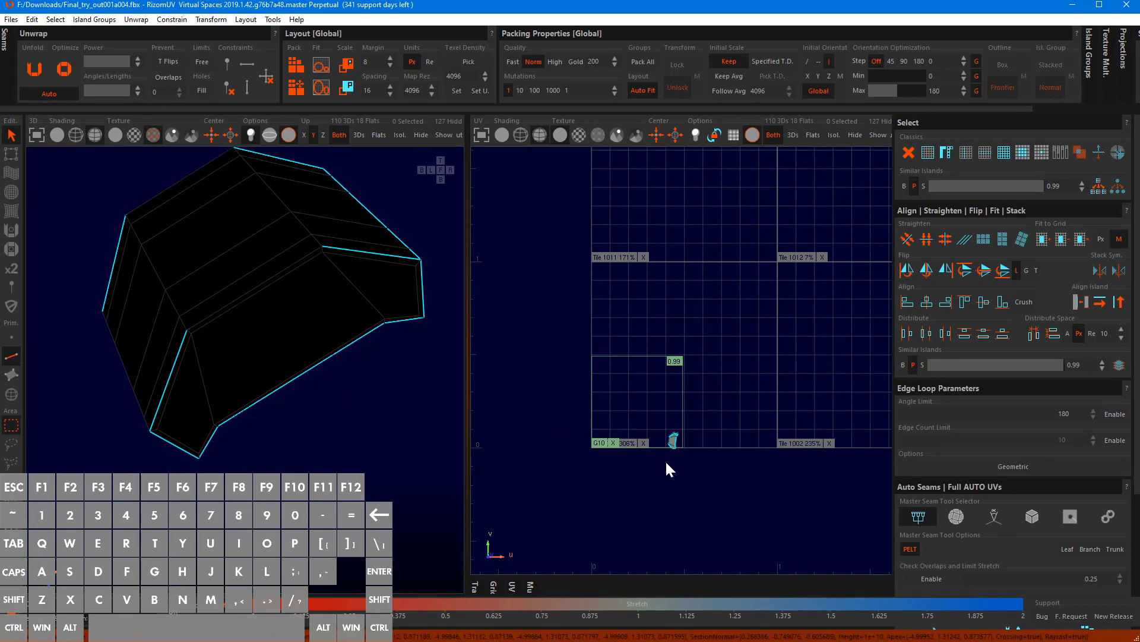
Test the seams by cutting and unfolding the isolated strap link, and undo the result
scroll(677, 451, "up", 5)
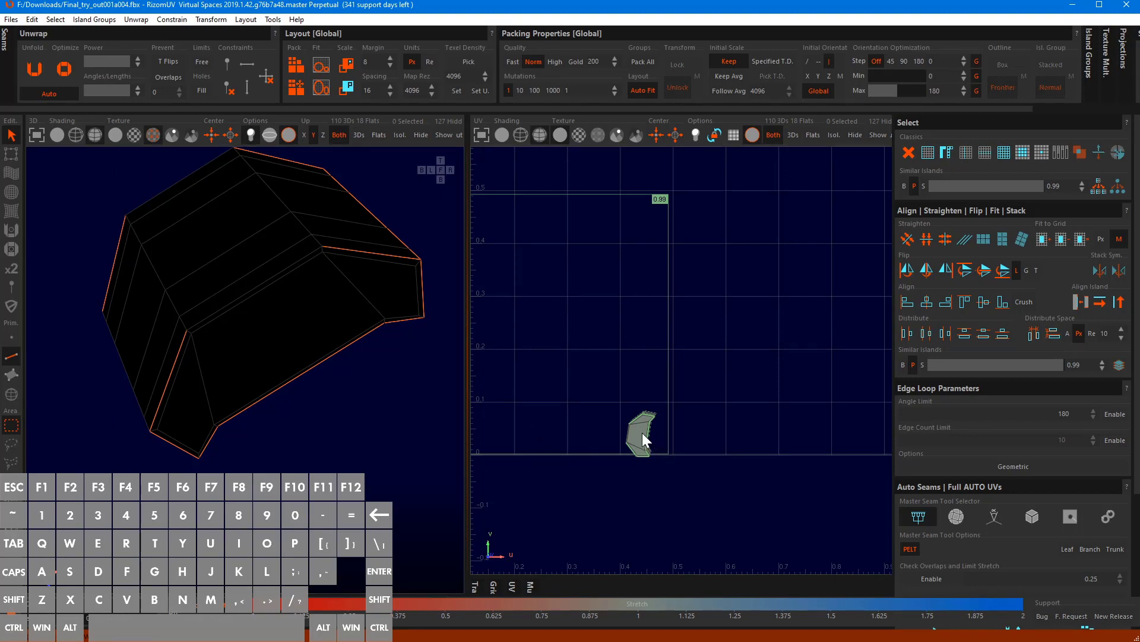
key("u")
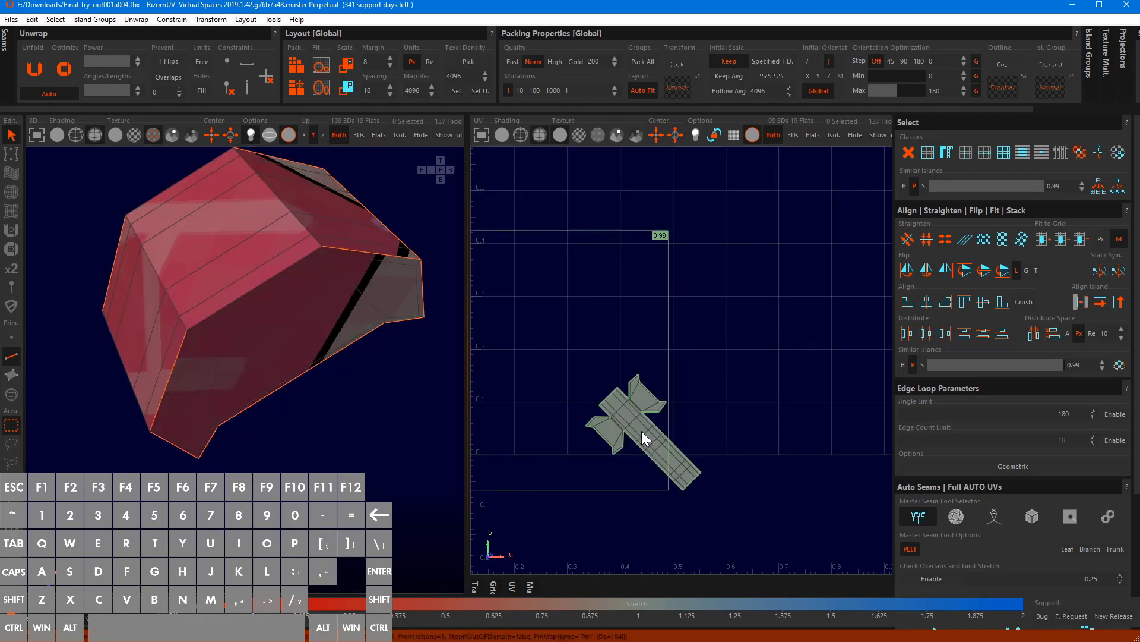
key("ctrl+z")
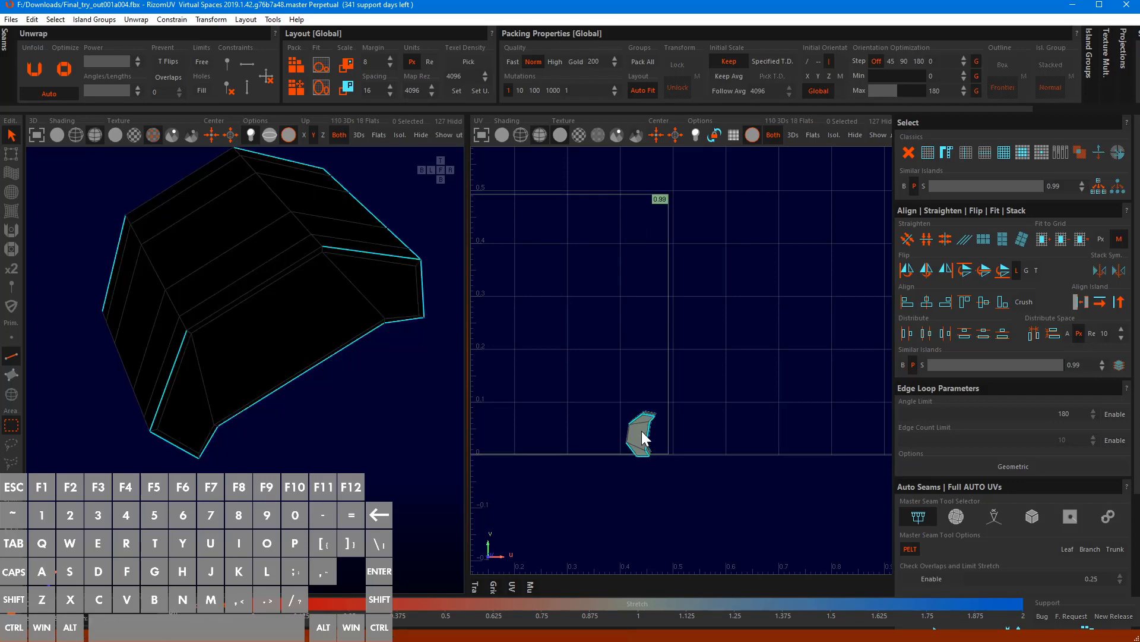
Unhide all watch parts and switch to island selection around the strap
key("i")
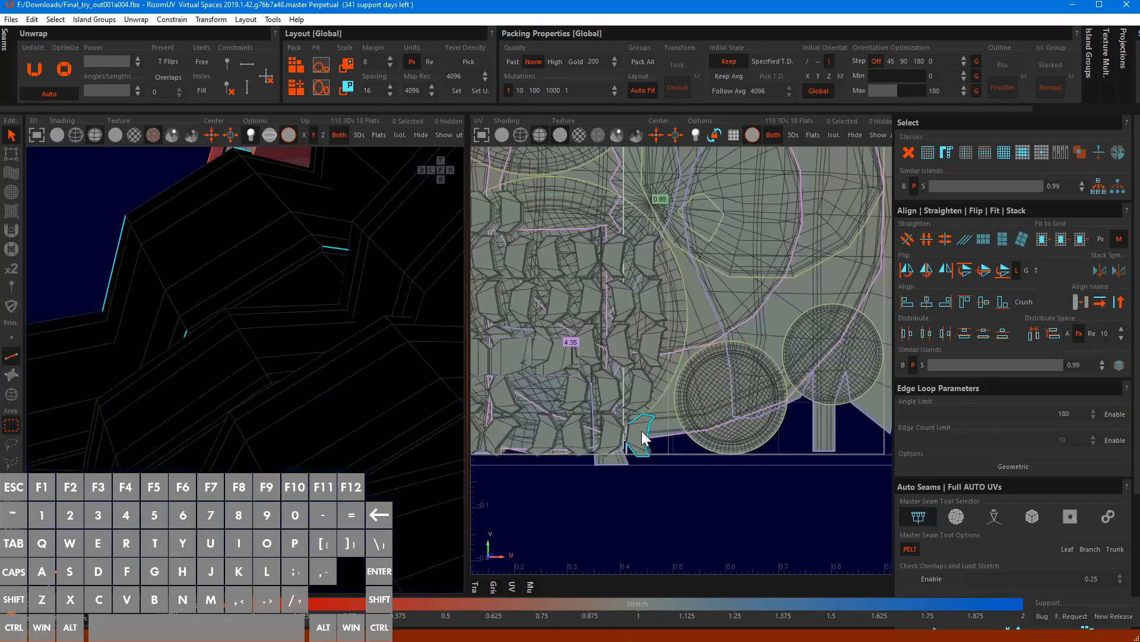
left_click_drag(203, 448, 301, 411, "alt")
scroll(300, 441, "down", 3)
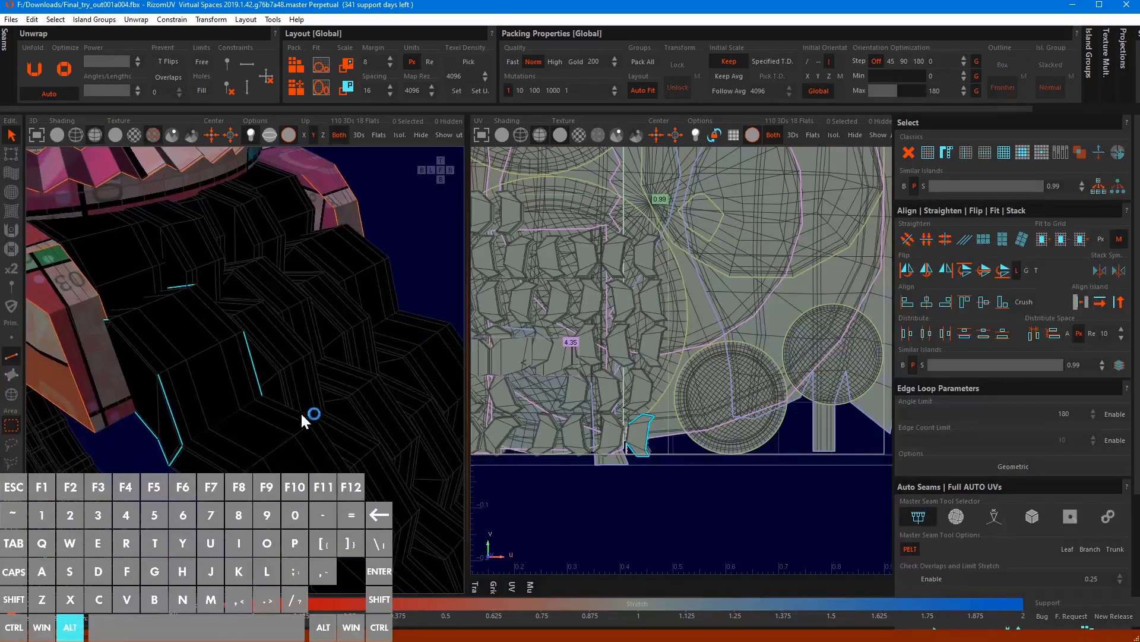
key("F4")
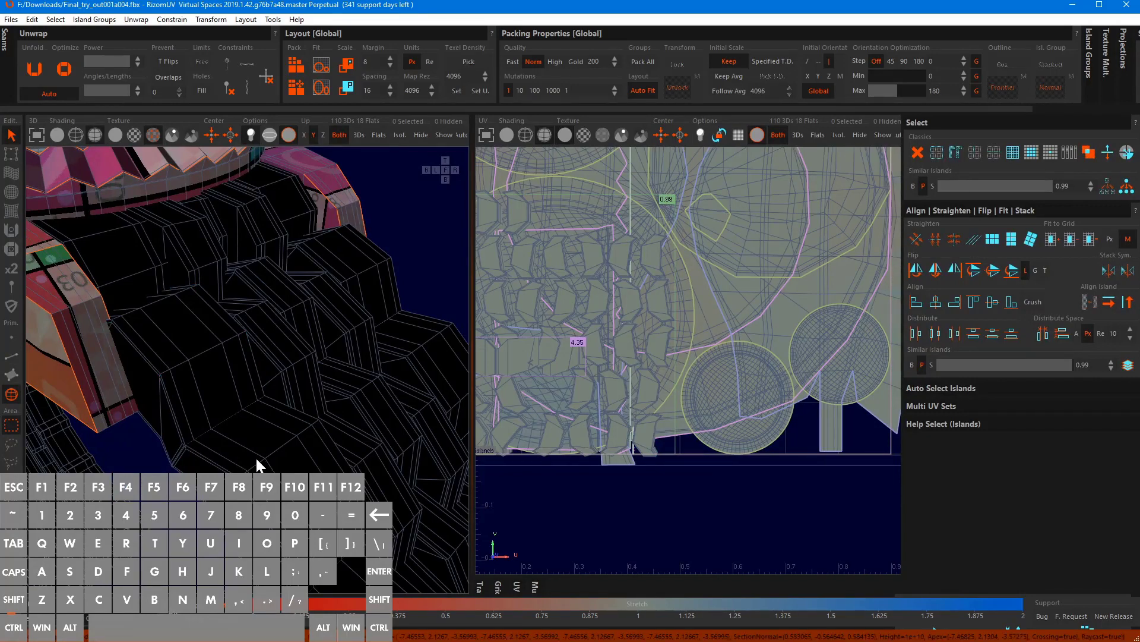
Try isolating a single strap link, and undo the isolation
key("ctrl+m")
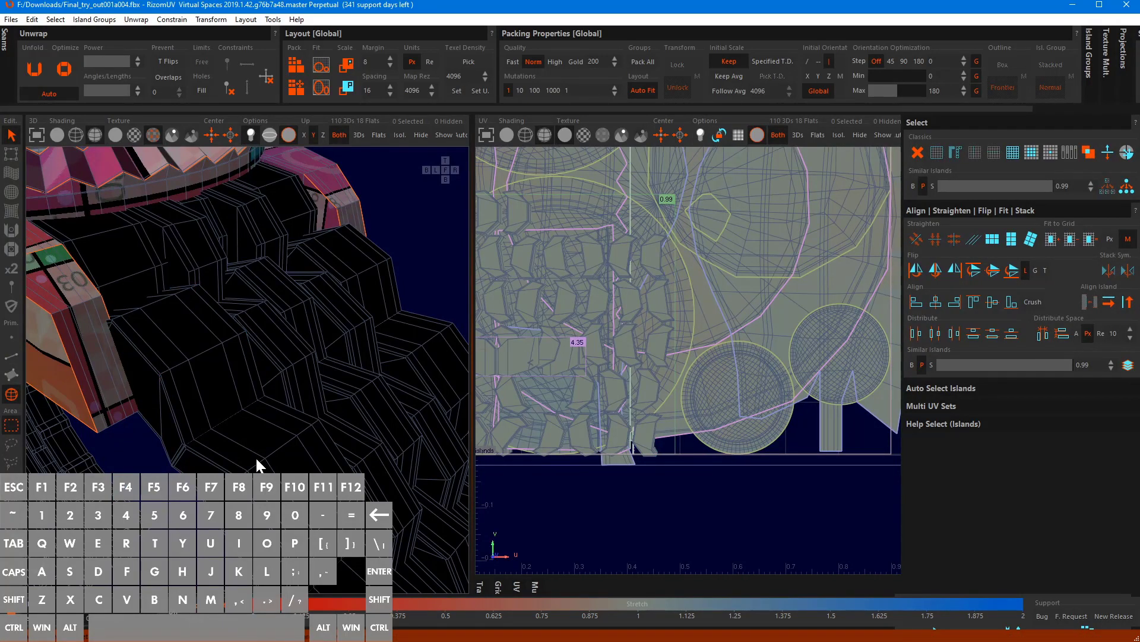
scroll(584, 353, "down", 5)
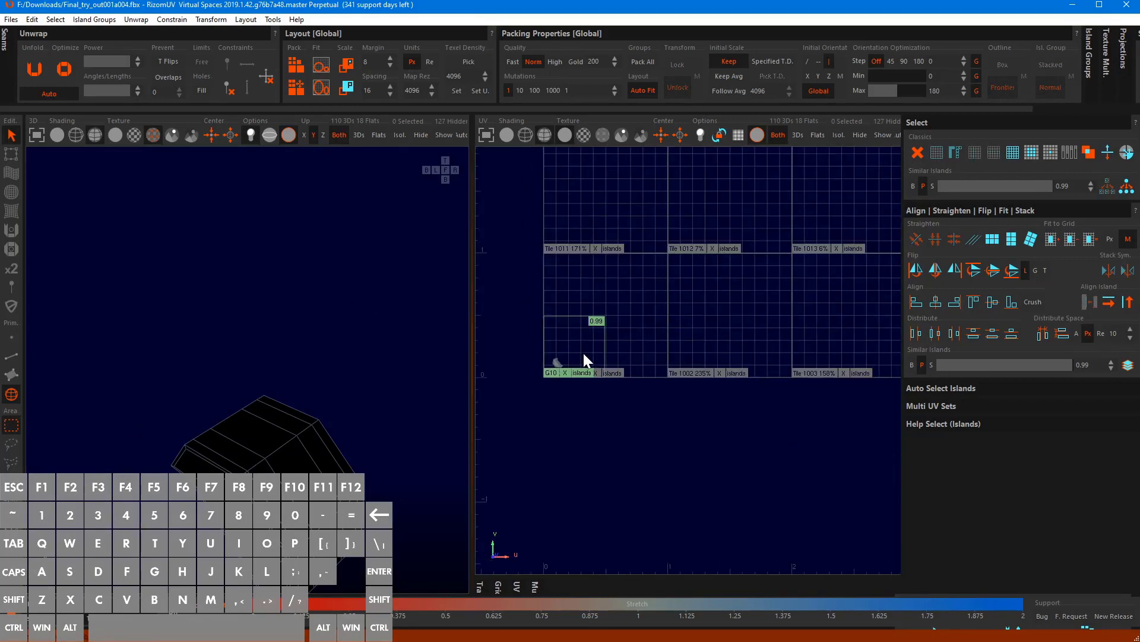
scroll(583, 353, "up", 5)
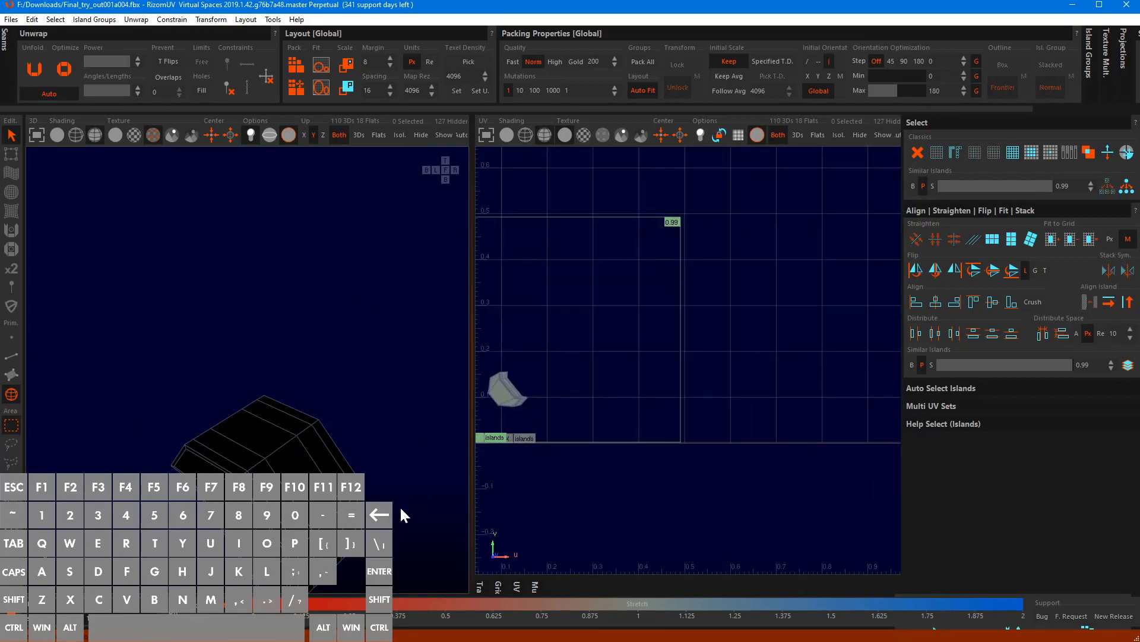
key("ctrl+z")
key("ctrl+z")
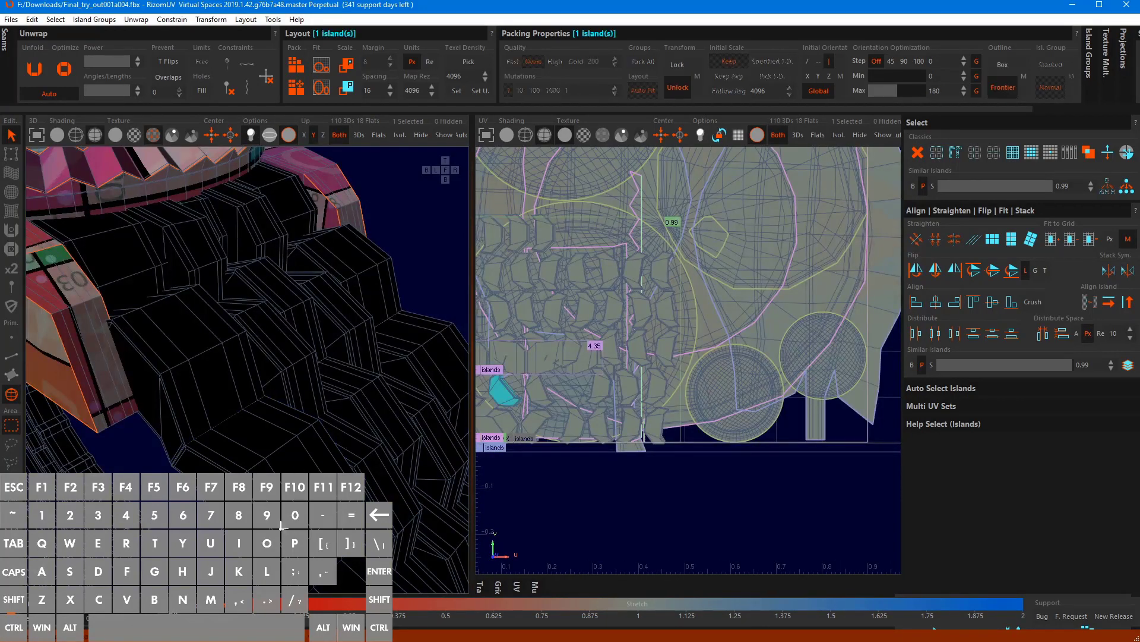
Isolate all the matching strap link islands and return to edge selection with the seam edges still selected
key("ctrl+z")
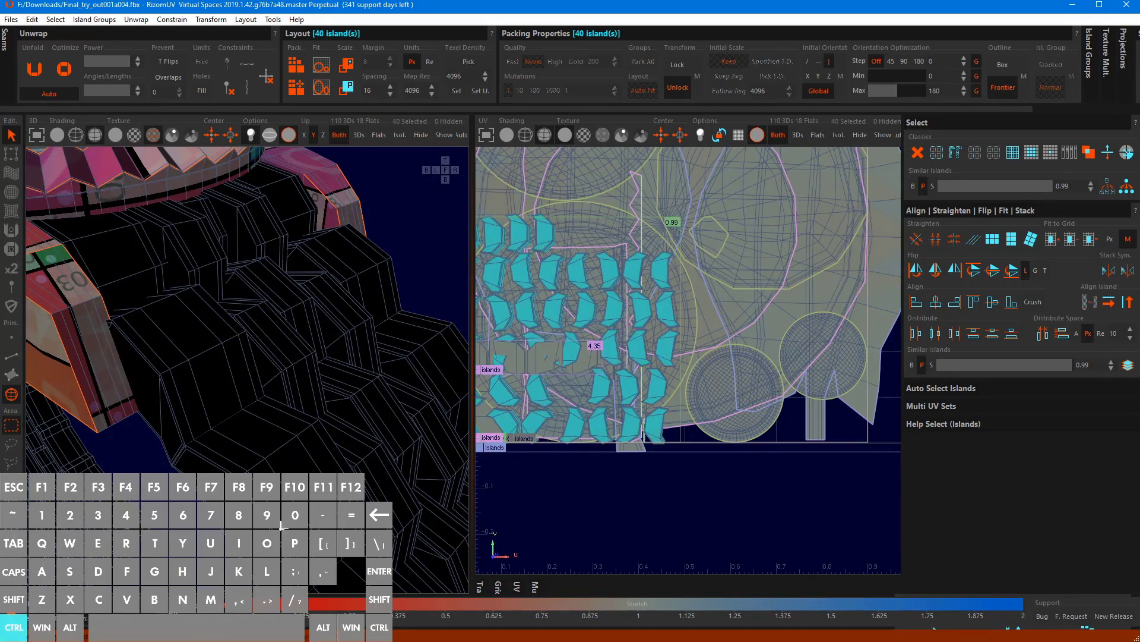
left_click(238, 543)
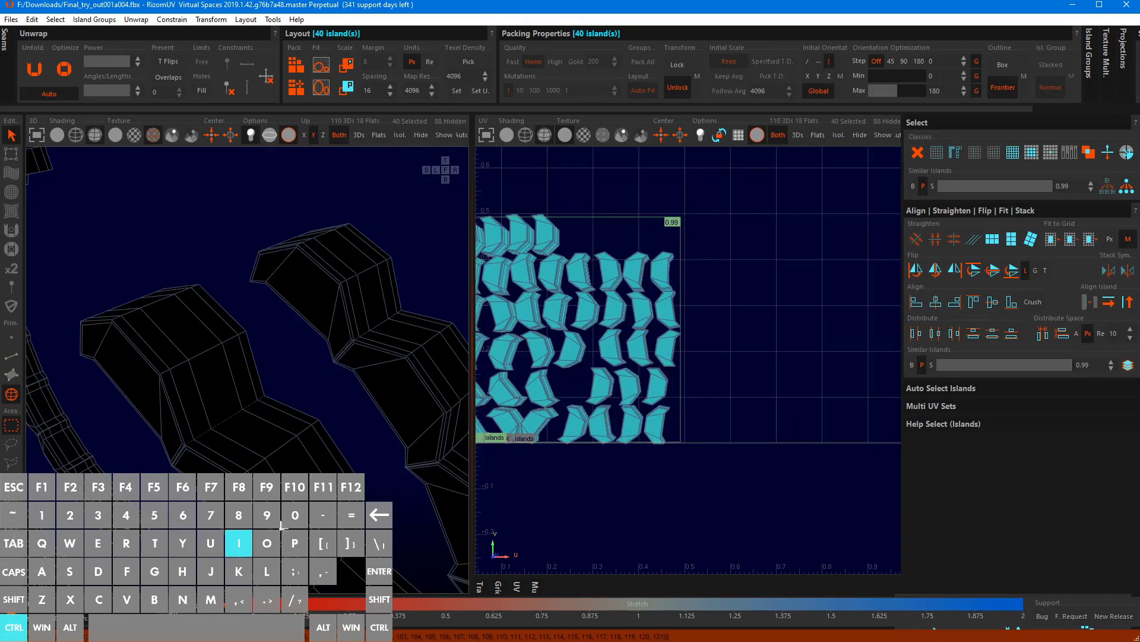
key("F2")
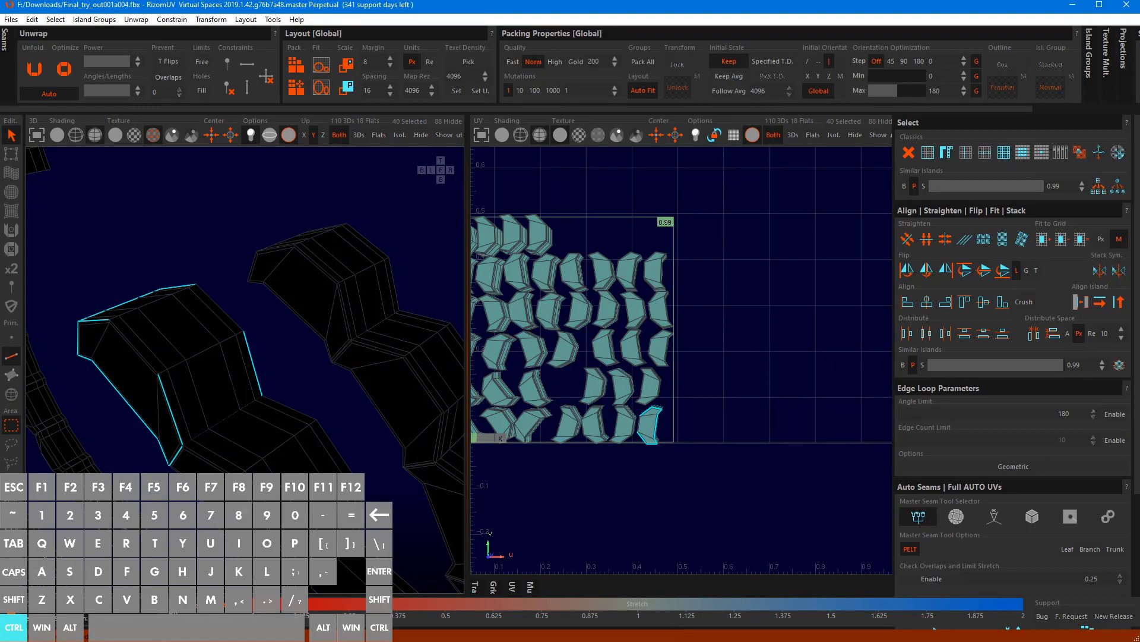
scroll(250, 532, "down", 2)
left_click_drag(249, 532, 305, 394, "alt")
scroll(286, 472, "down", 3)
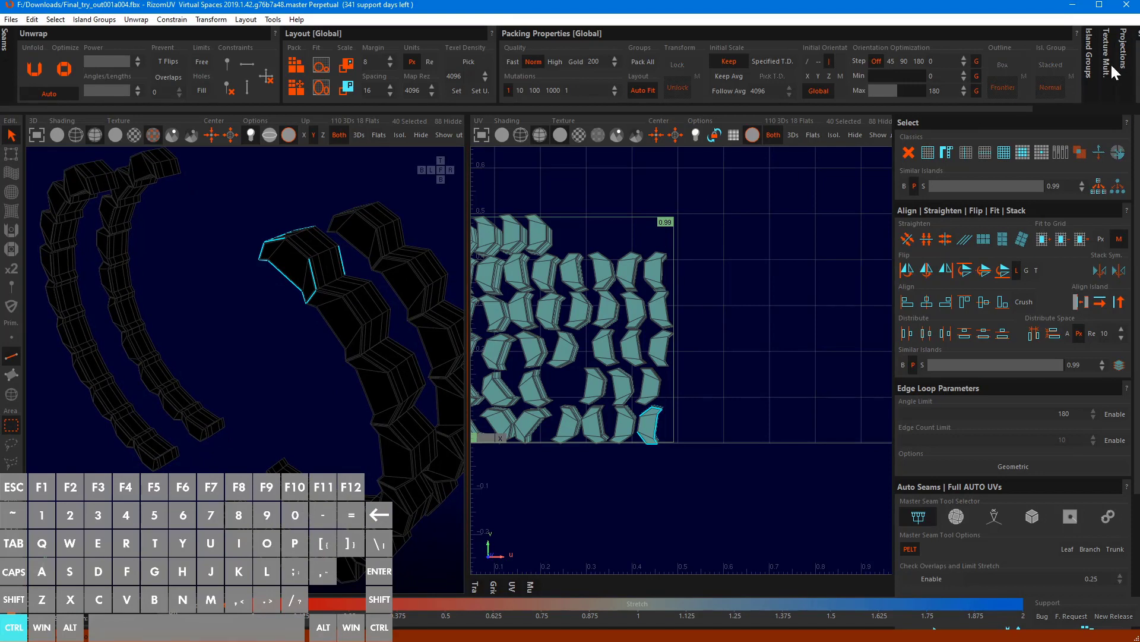
Load the clone_then_group_pack_2 script from the RizomScripts folder on drive G into Script Hub slot S3
left_click_drag(968, 108, 1082, 92)
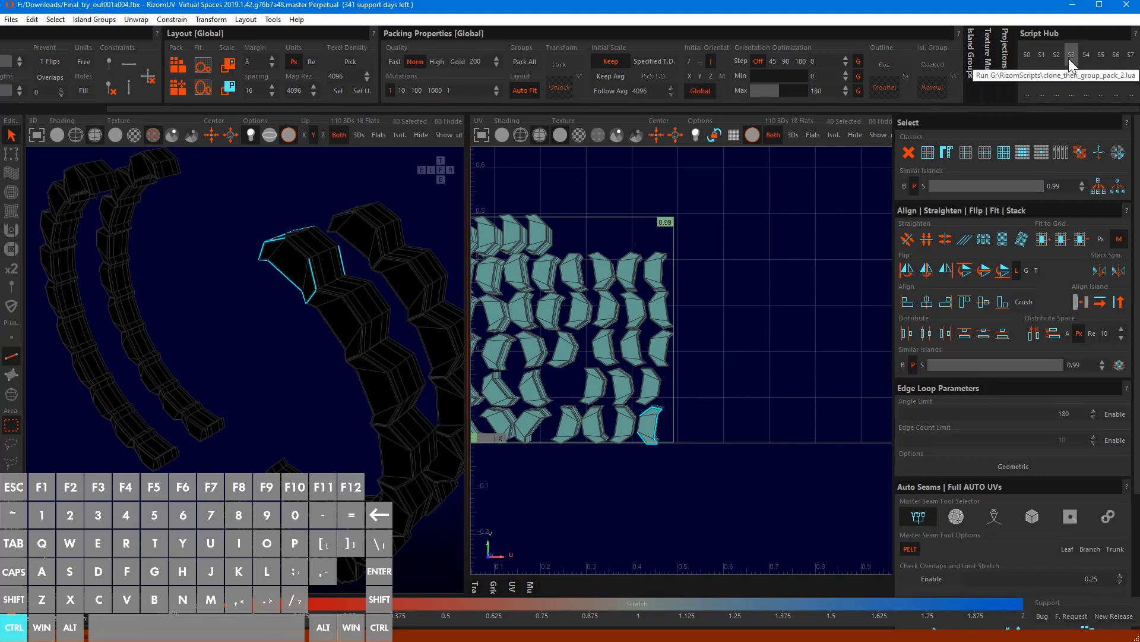
left_click(1072, 97)
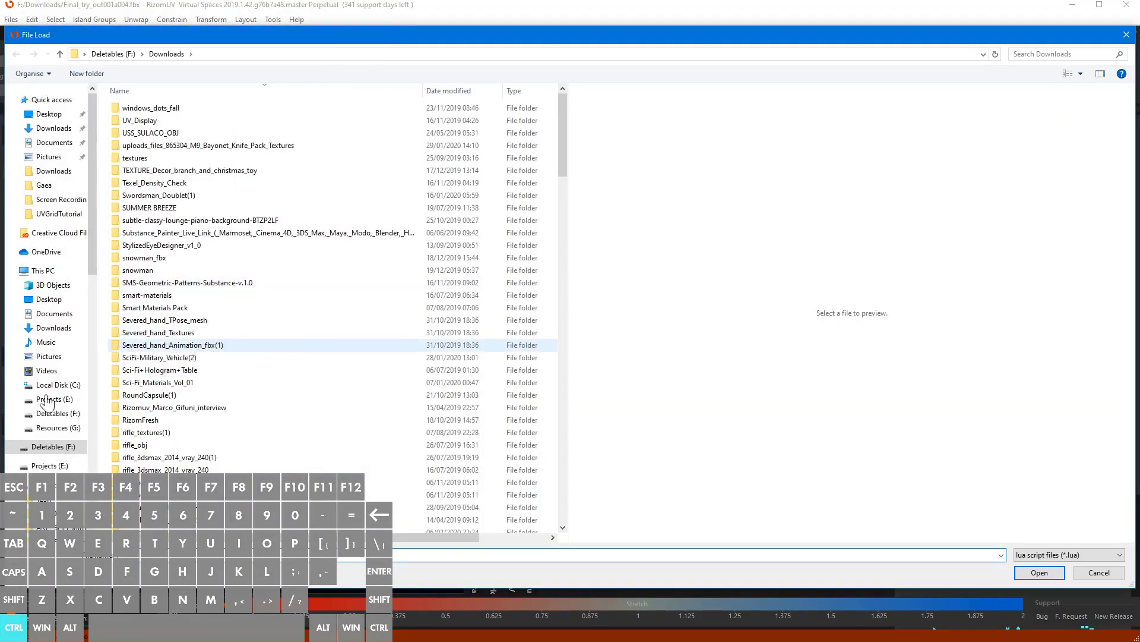
scroll(60, 415, "down", 5)
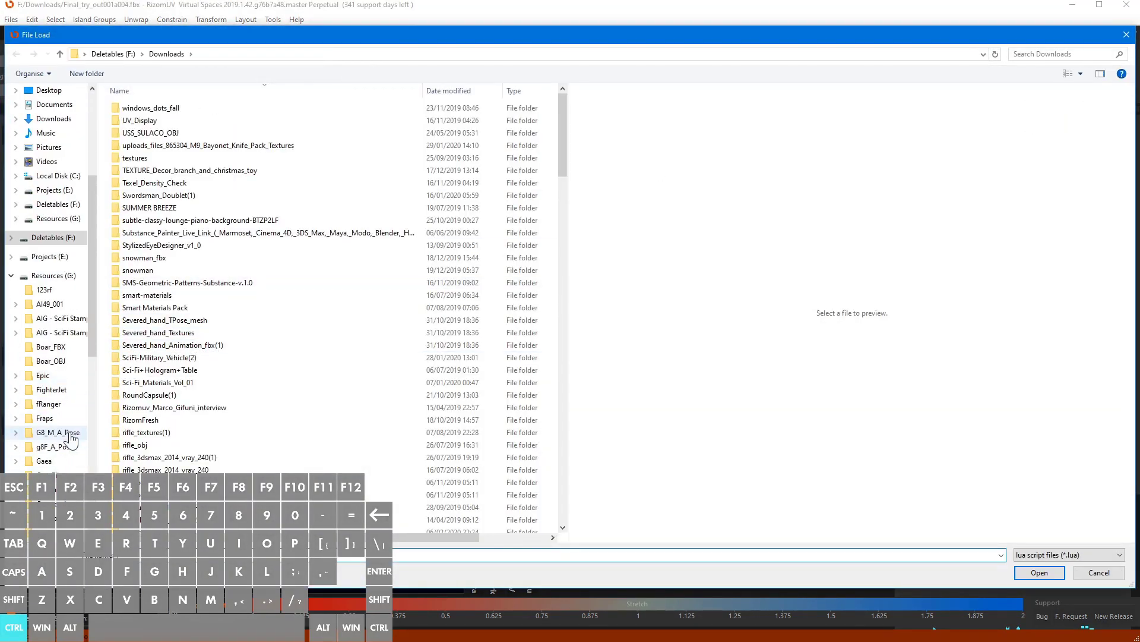
scroll(71, 437, "down", 8)
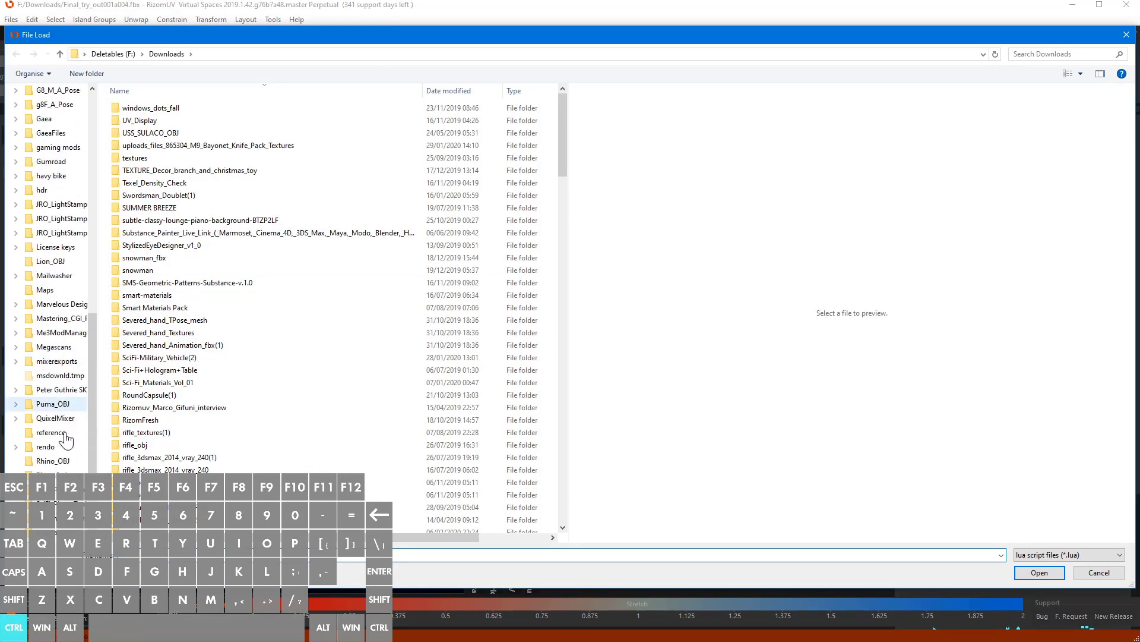
scroll(65, 439, "down", 1)
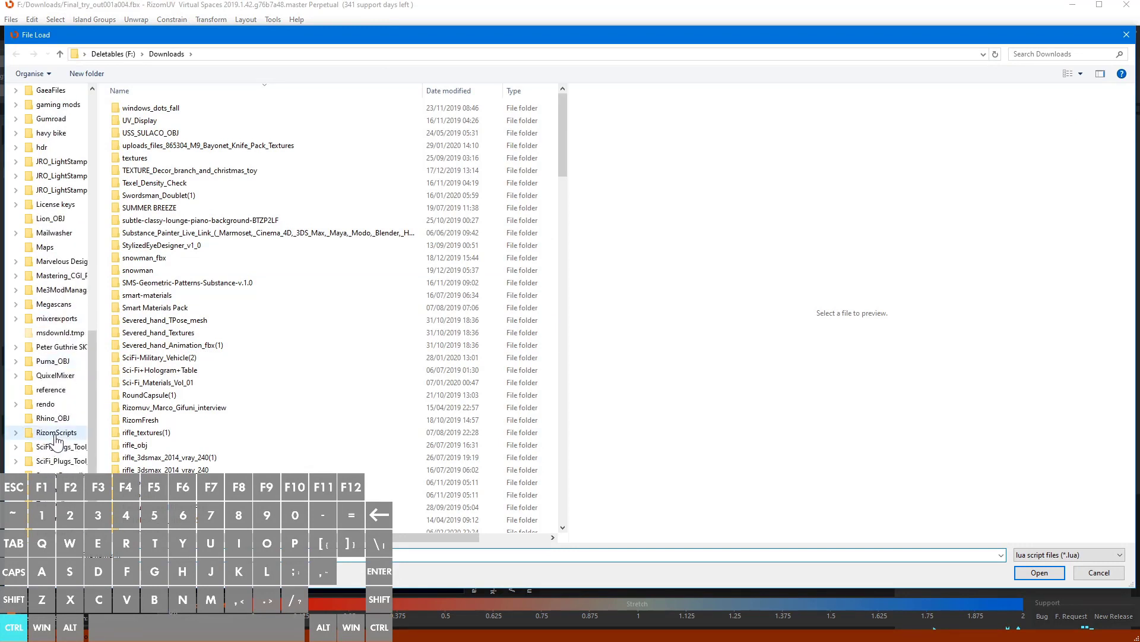
left_click(56, 433)
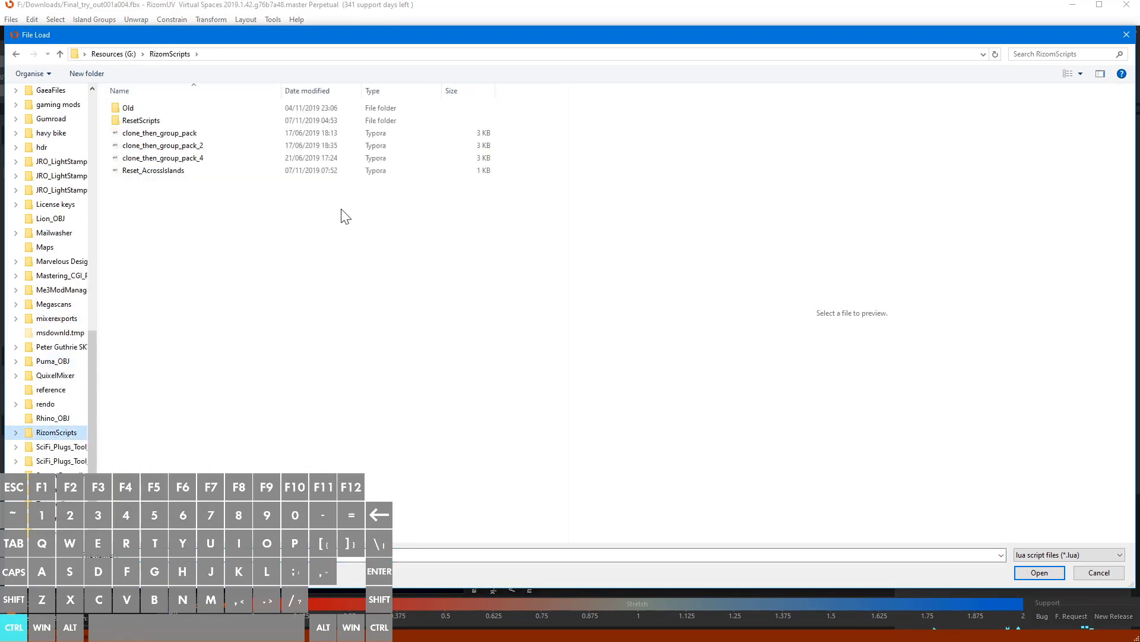
left_click(176, 149)
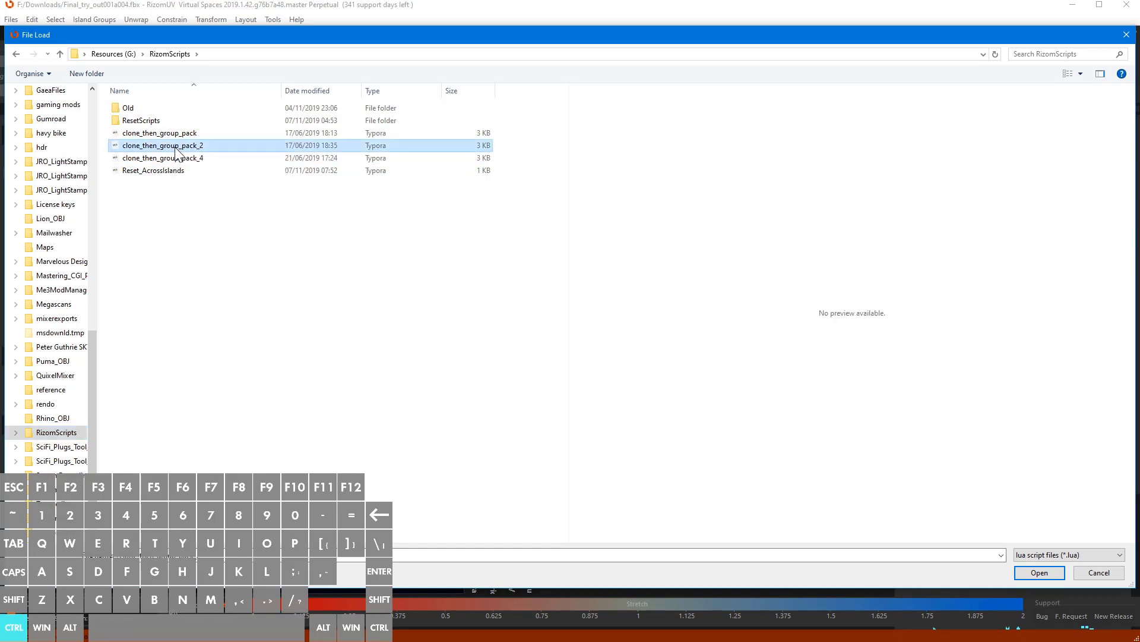
left_click(1041, 574)
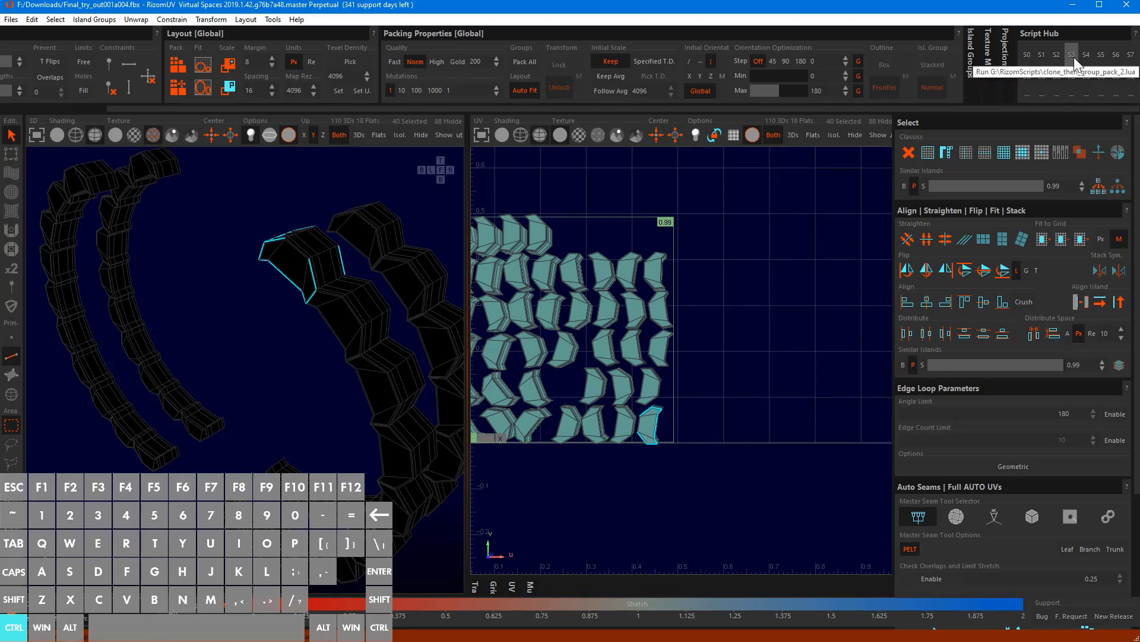
Run the clone_then_group_pack_2 script to copy the seams to all matching strap links, and inspect the packed islands
scroll(252, 294, "down", 4)
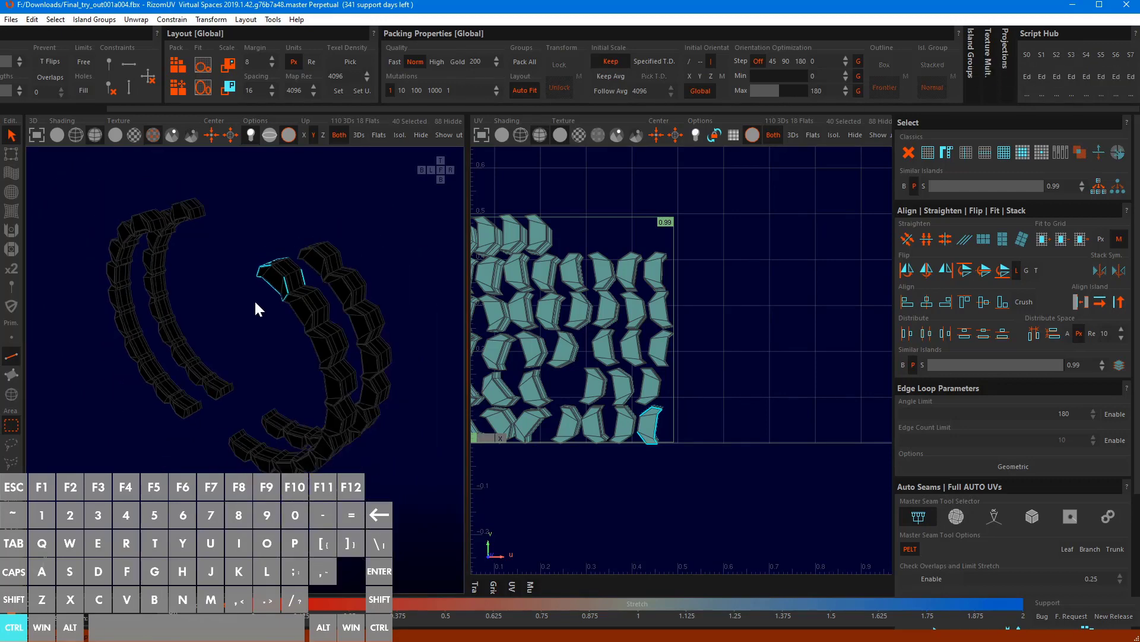
left_click_drag(291, 308, 289, 280, "alt")
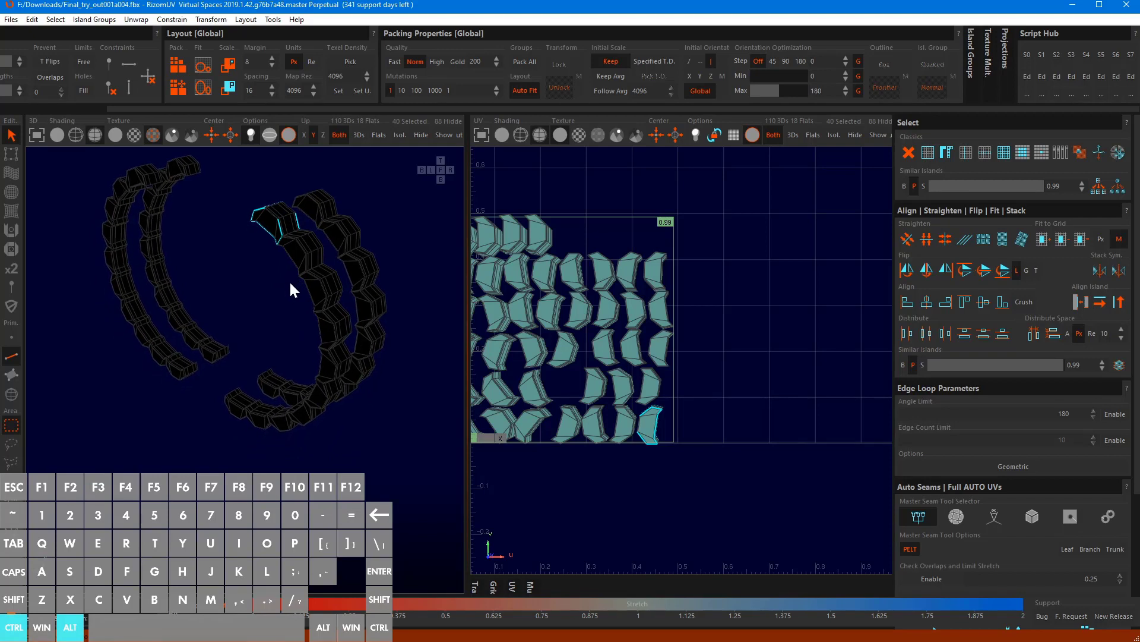
left_click(1074, 55)
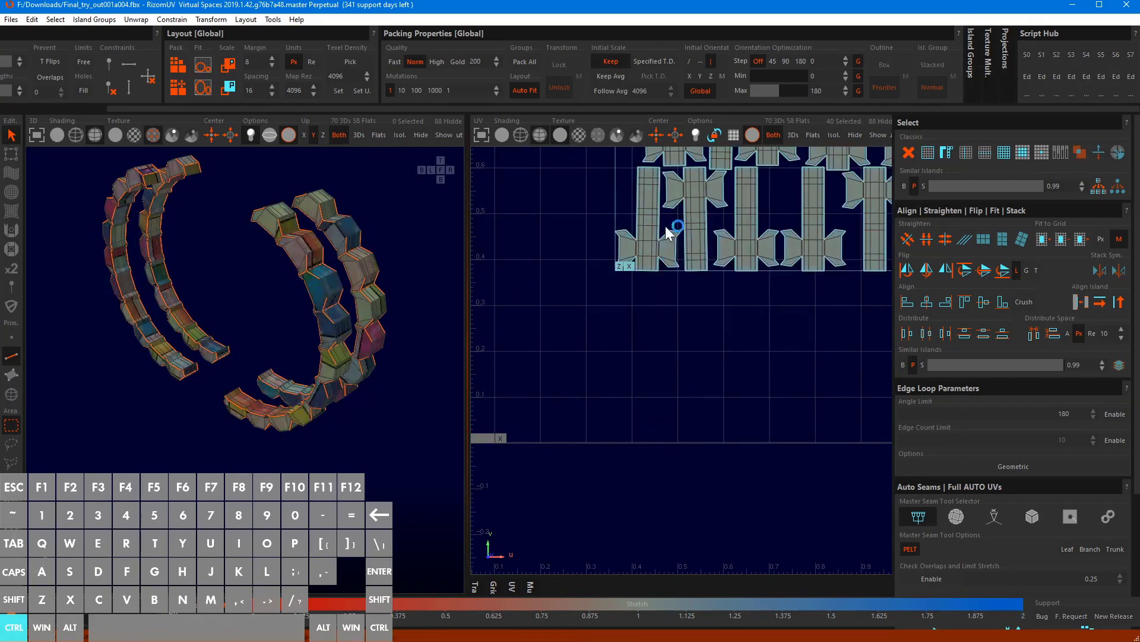
scroll(731, 272, "down", 3)
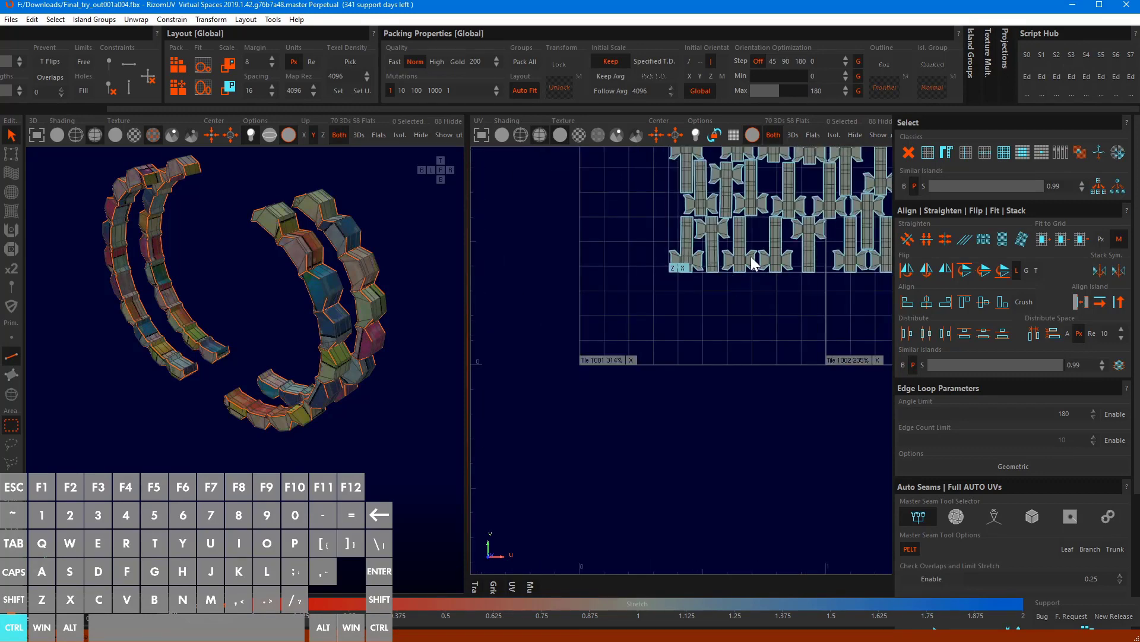
middle_click_drag(752, 254, 715, 354, "alt")
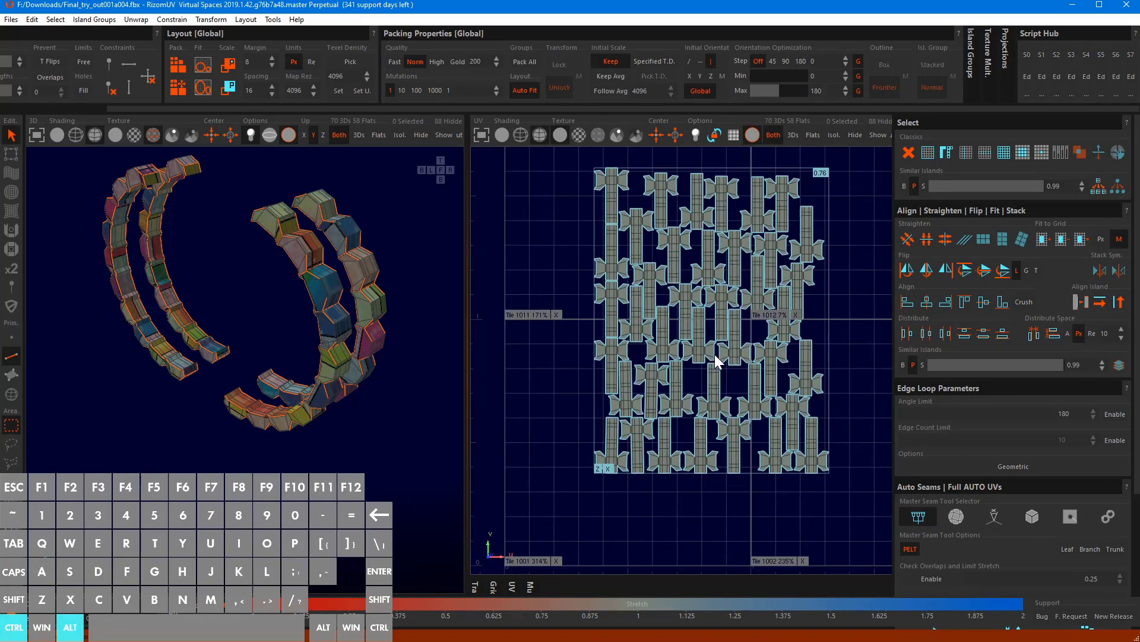
scroll(612, 454, "up", 3)
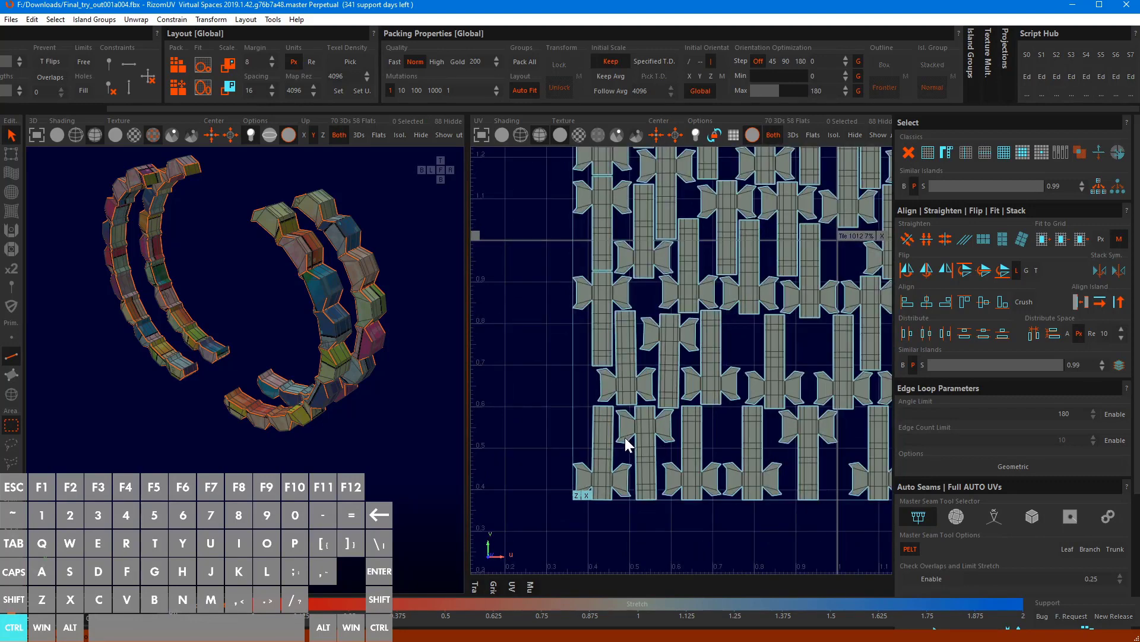
scroll(657, 389, "down", 2)
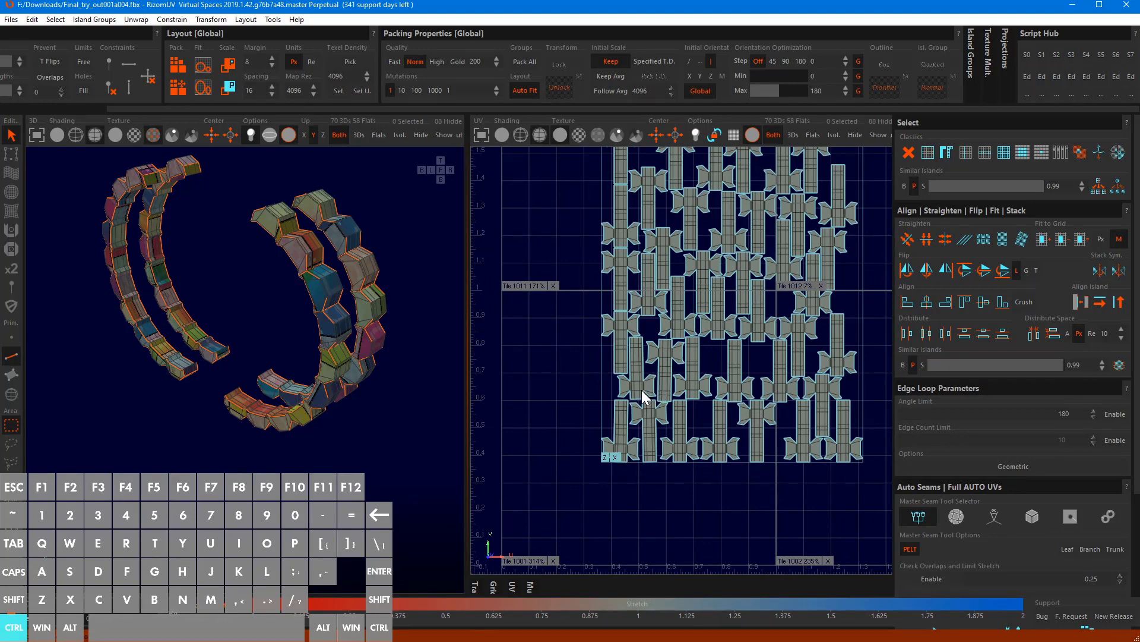
Try stacking and grouping the similar strap link islands in one operation, and undo both the grouping and the stacking
key("alt")
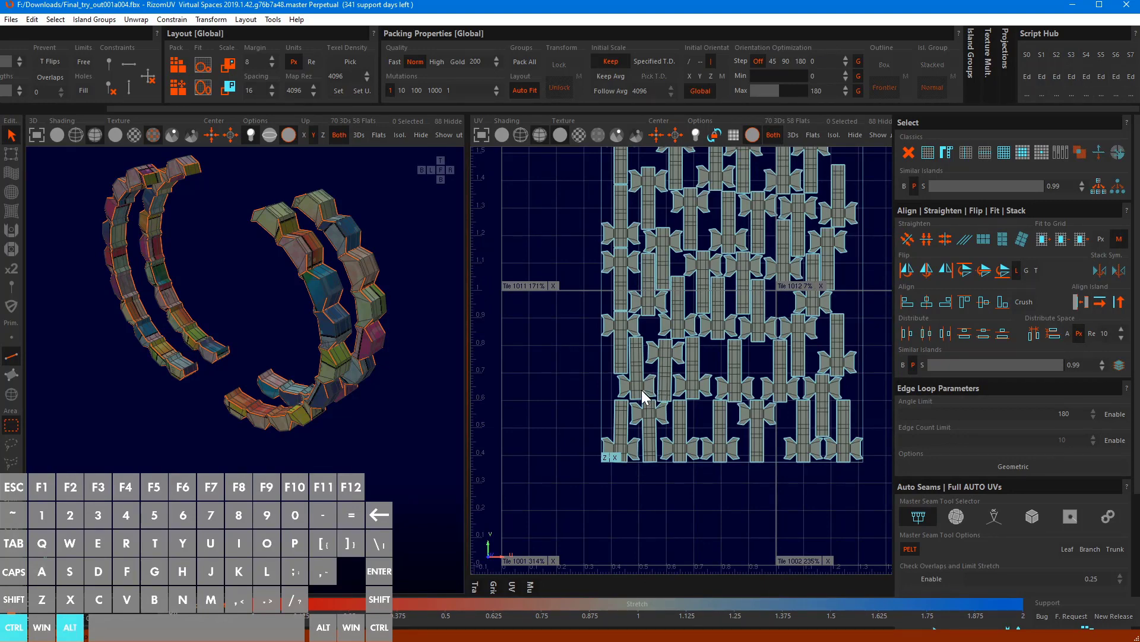
key("ctrl+alt+g")
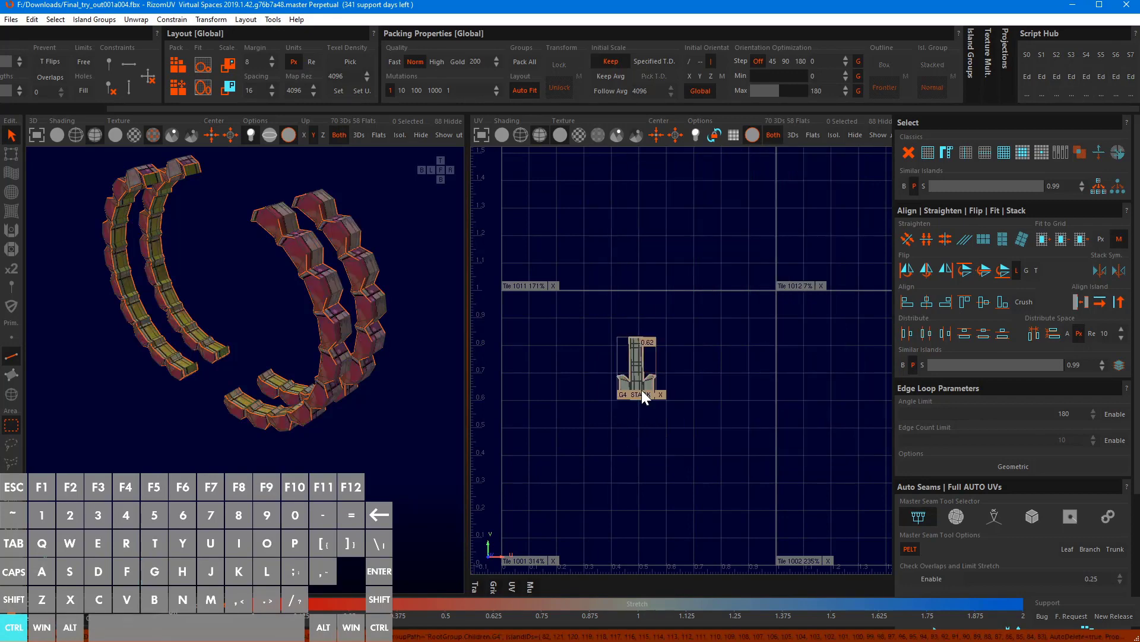
key("ctrl+z")
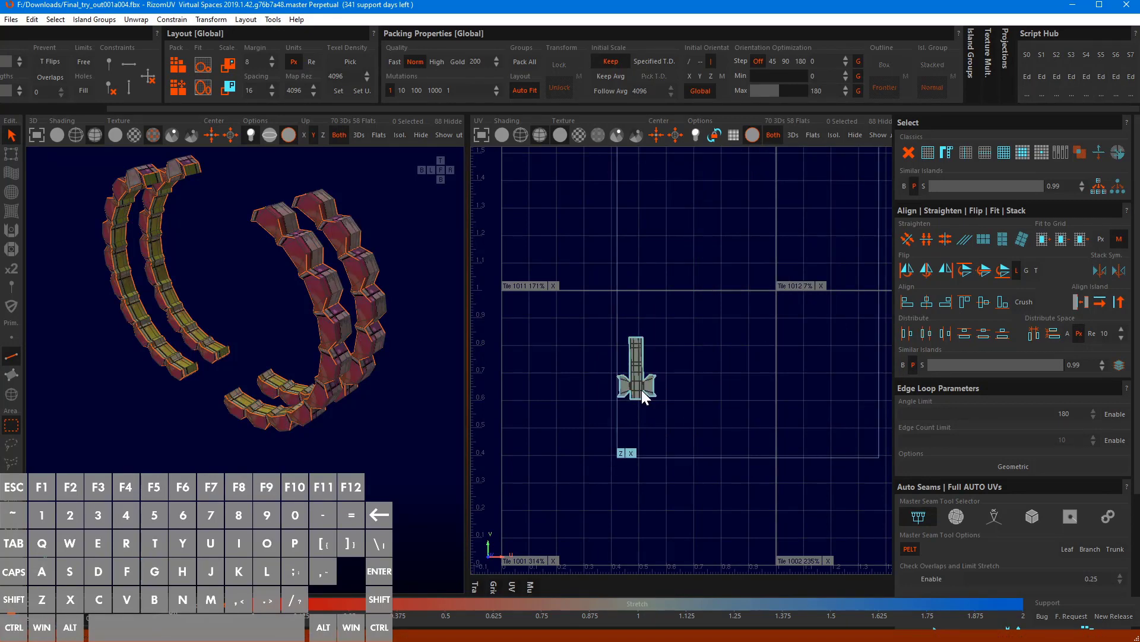
key("ctrl+z")
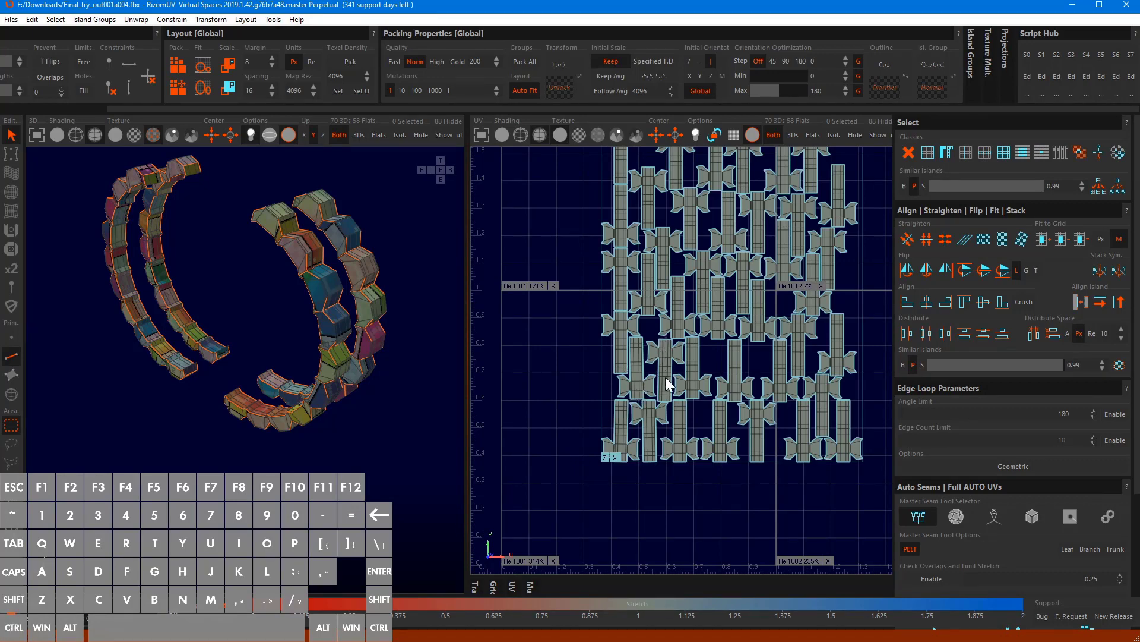
Select all the strap link islands in island selection mode and remove them from their island group
key("F4")
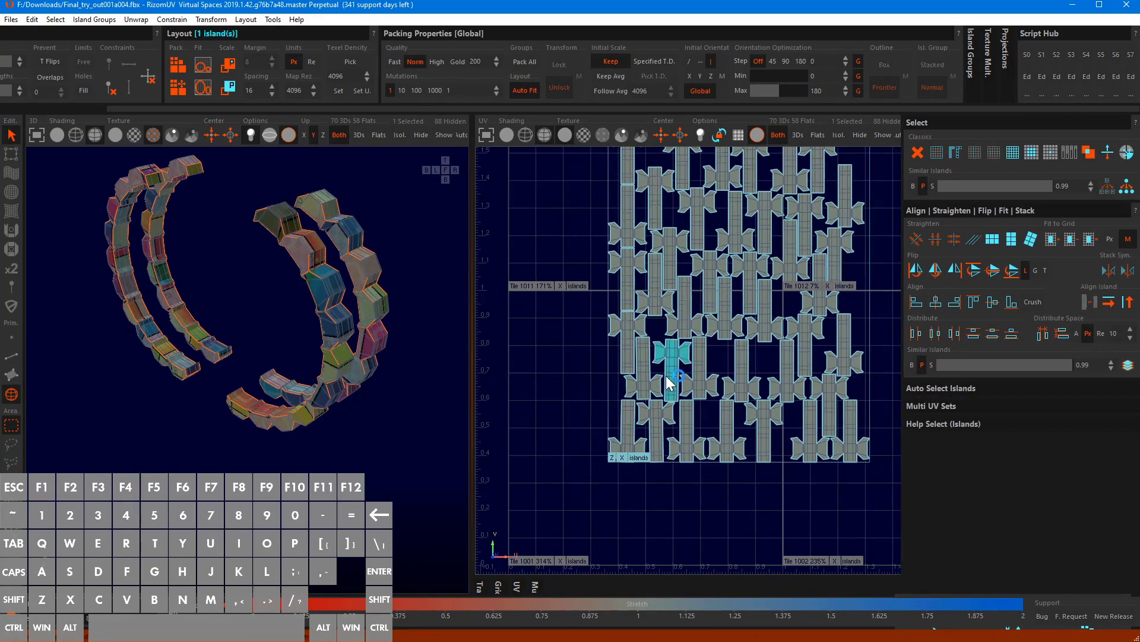
key("ctrl+a")
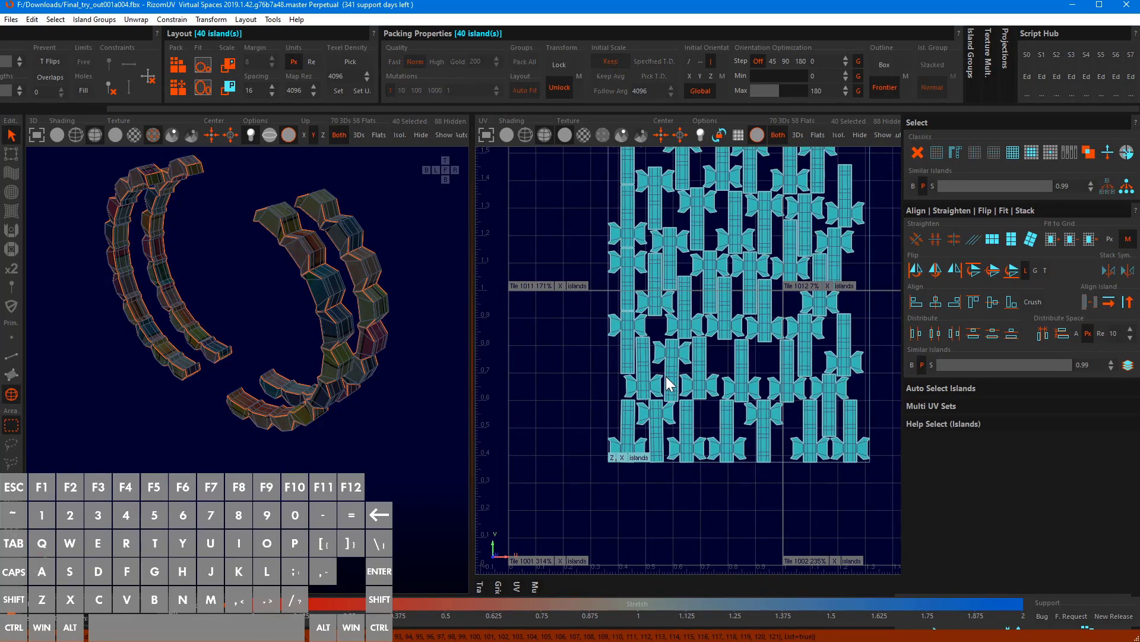
key("ctrl")
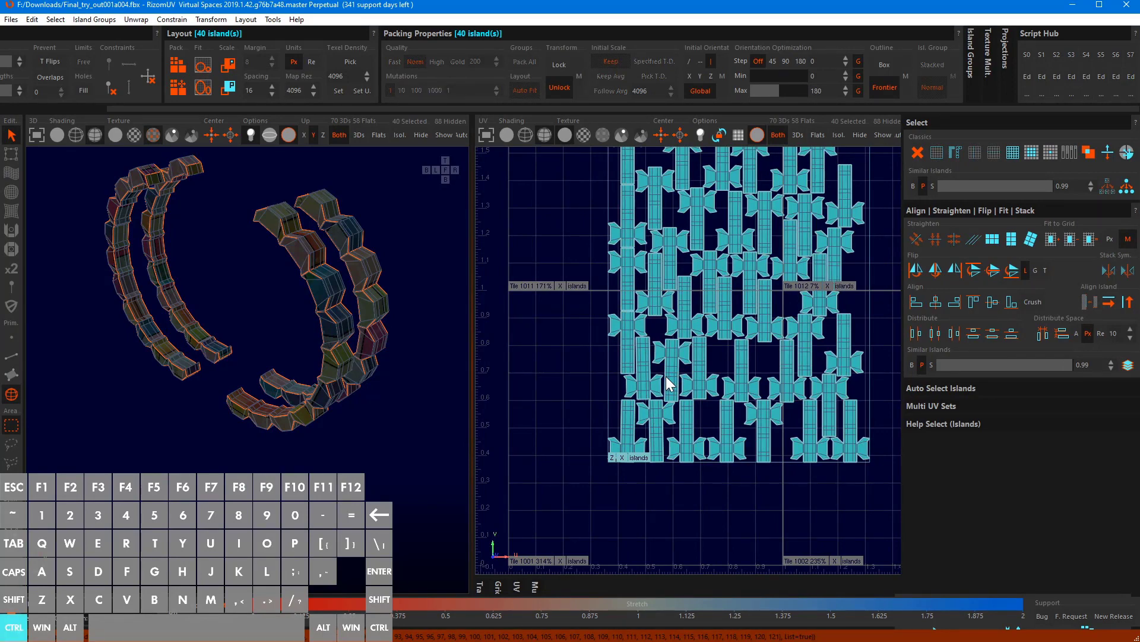
key("ctrl+g")
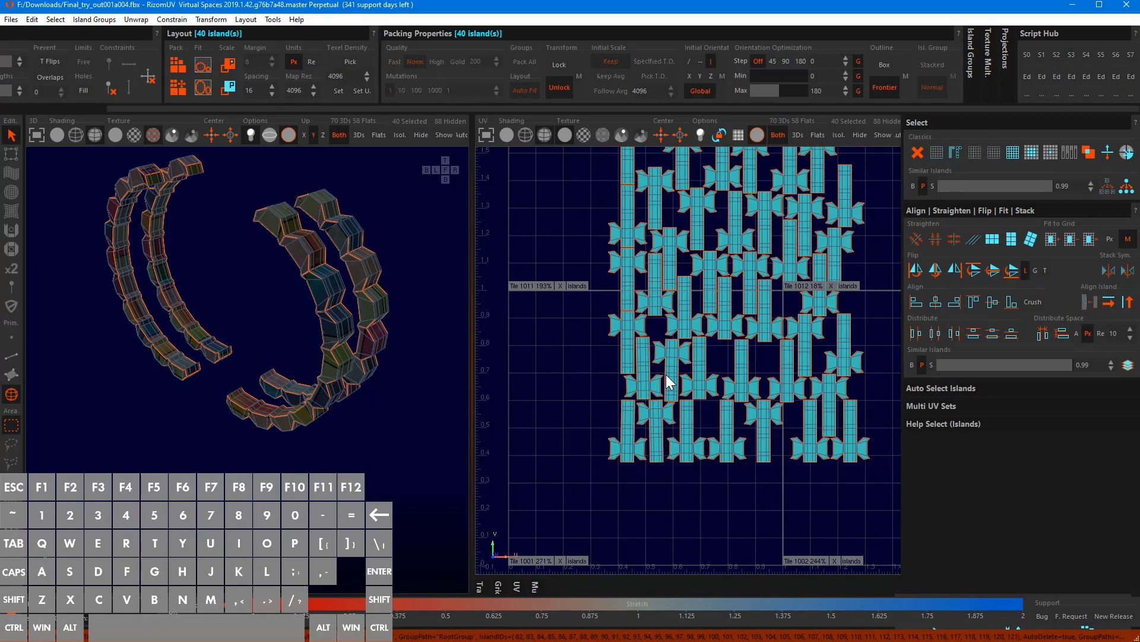
Inspect the ungrouped strap link islands up close and stack all the similar ones onto one another
scroll(665, 373, "up", 6)
scroll(664, 368, "up", 2)
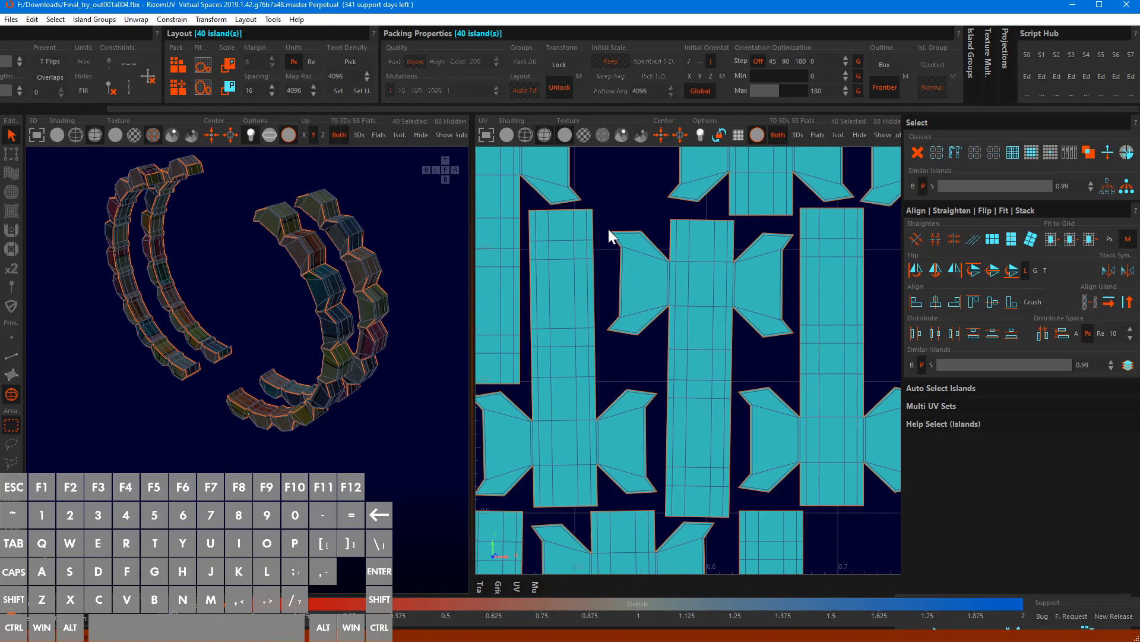
scroll(611, 216, "up", 4)
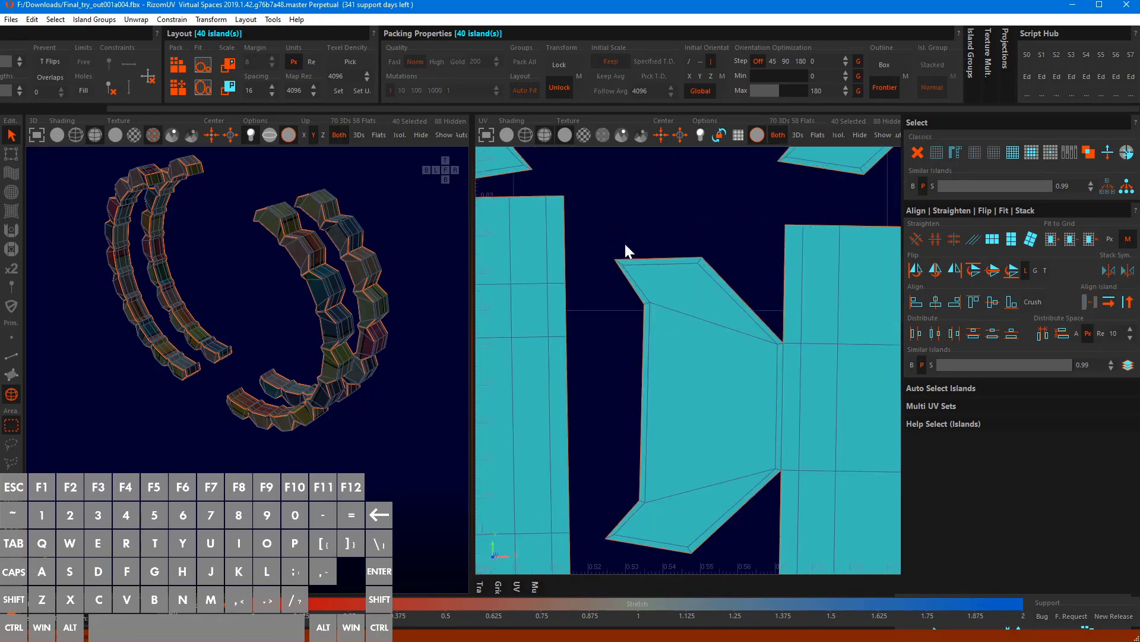
scroll(697, 340, "down", 8)
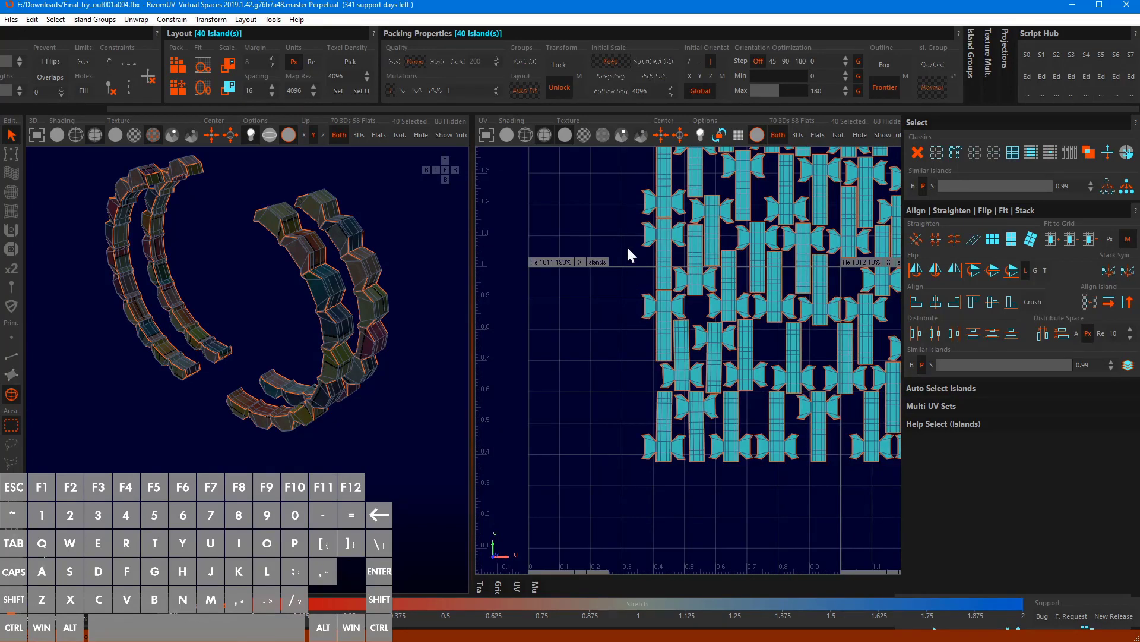
middle_click_drag(789, 364, 749, 365, "alt")
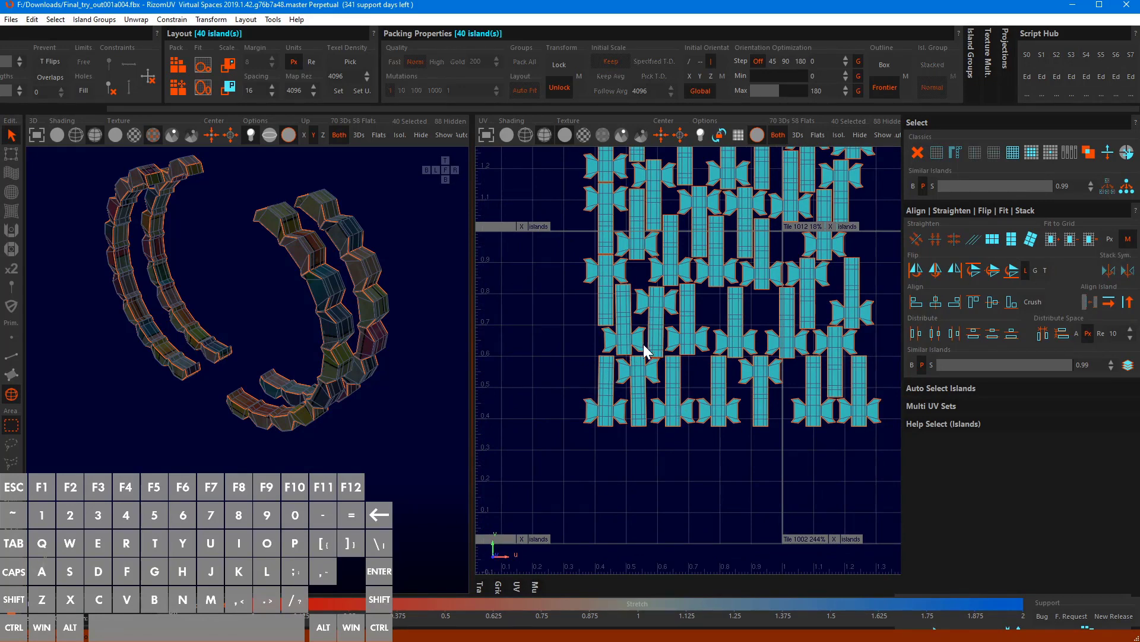
middle_click_drag(645, 369, 657, 328, "alt")
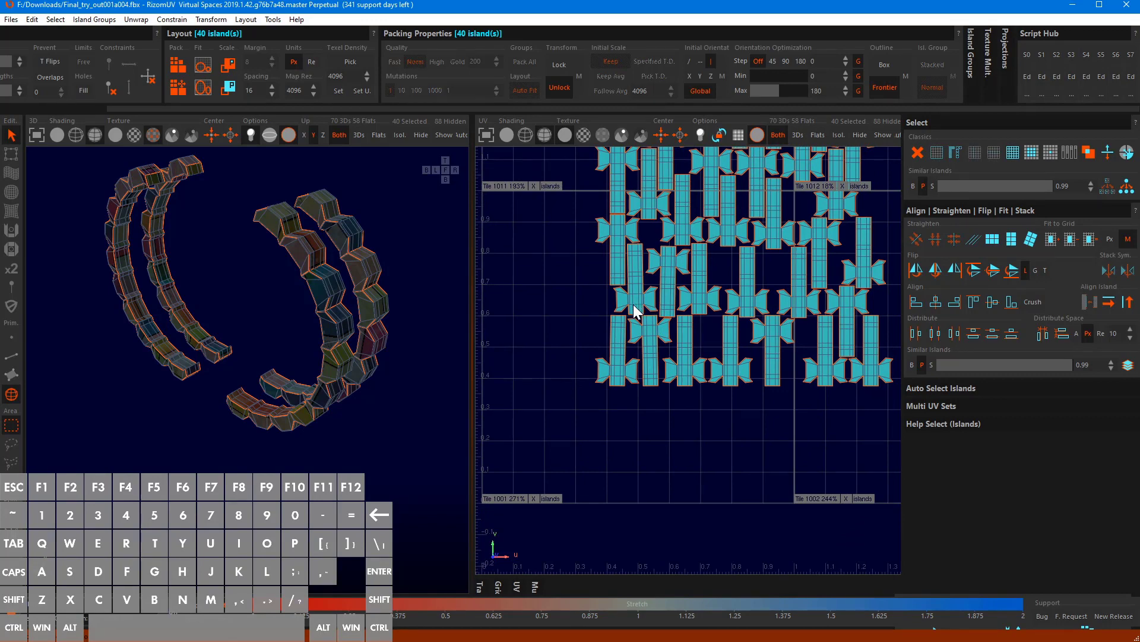
key("shift+c")
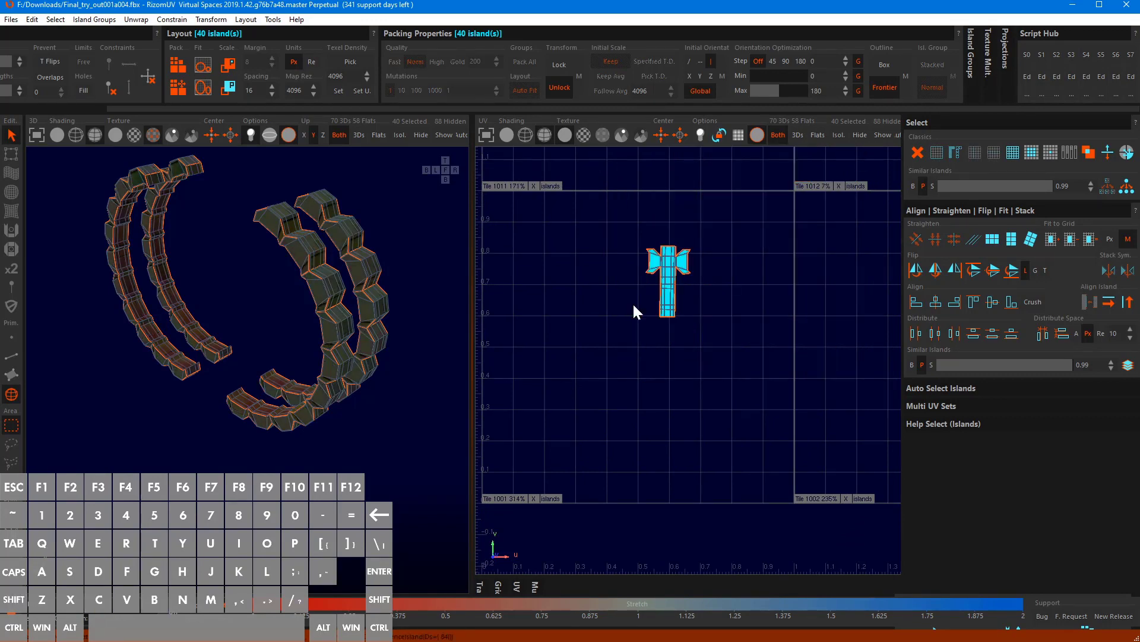
scroll(657, 269, "up", 5)
scroll(657, 271, "up", 2)
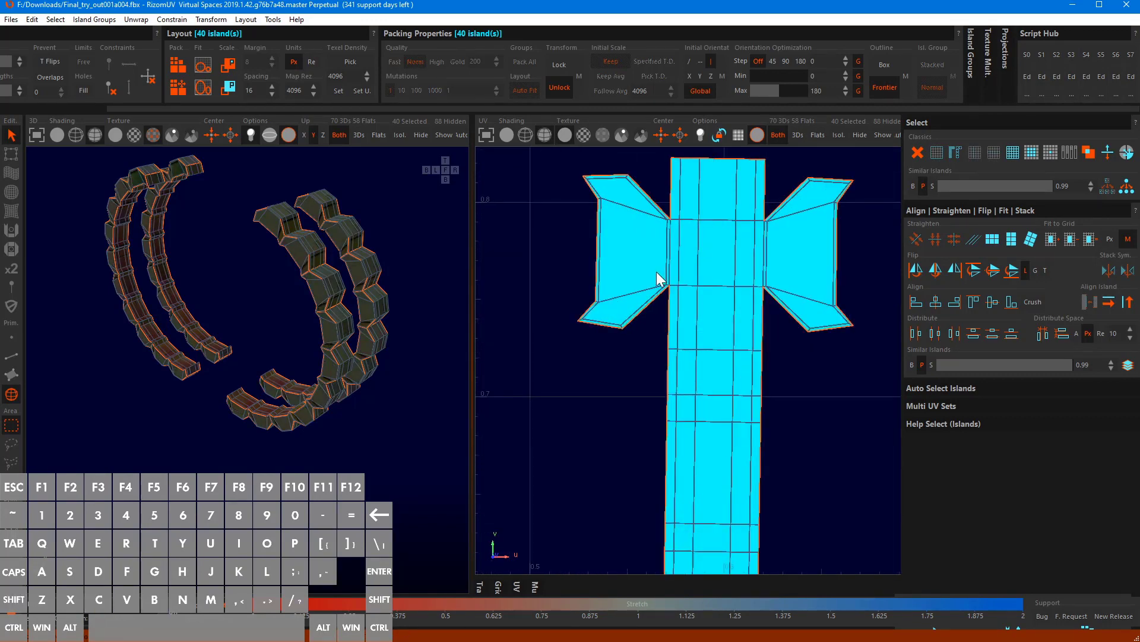
scroll(657, 273, "down", 4)
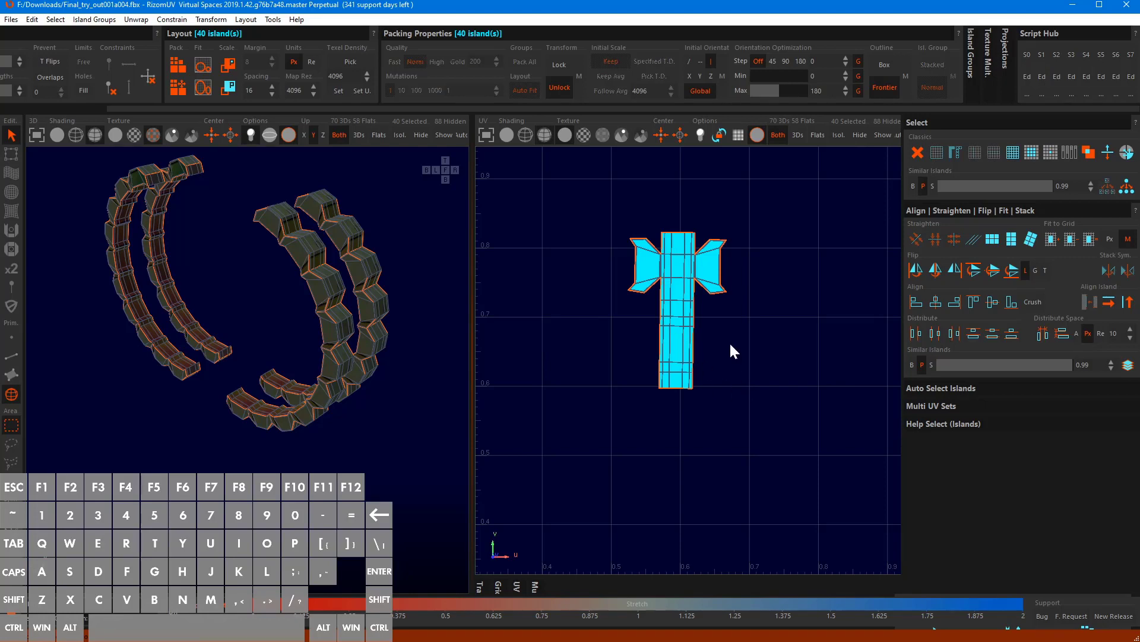
scroll(722, 324, "down", 2)
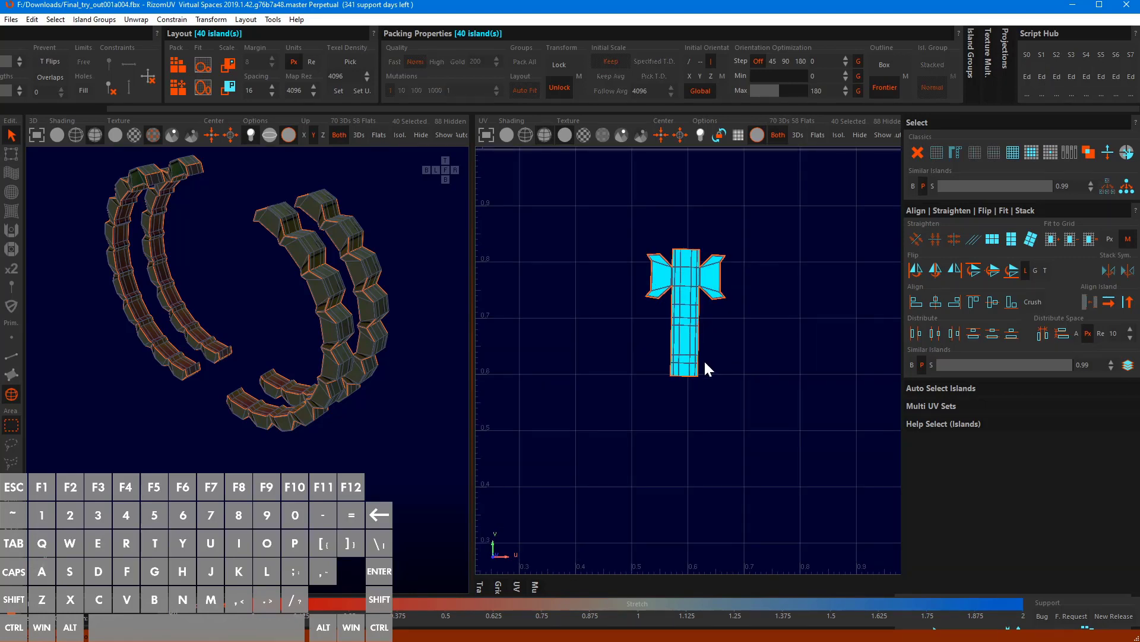
Try ungrouping only the top island of the strap link stack, and clear the selection
left_click(680, 340)
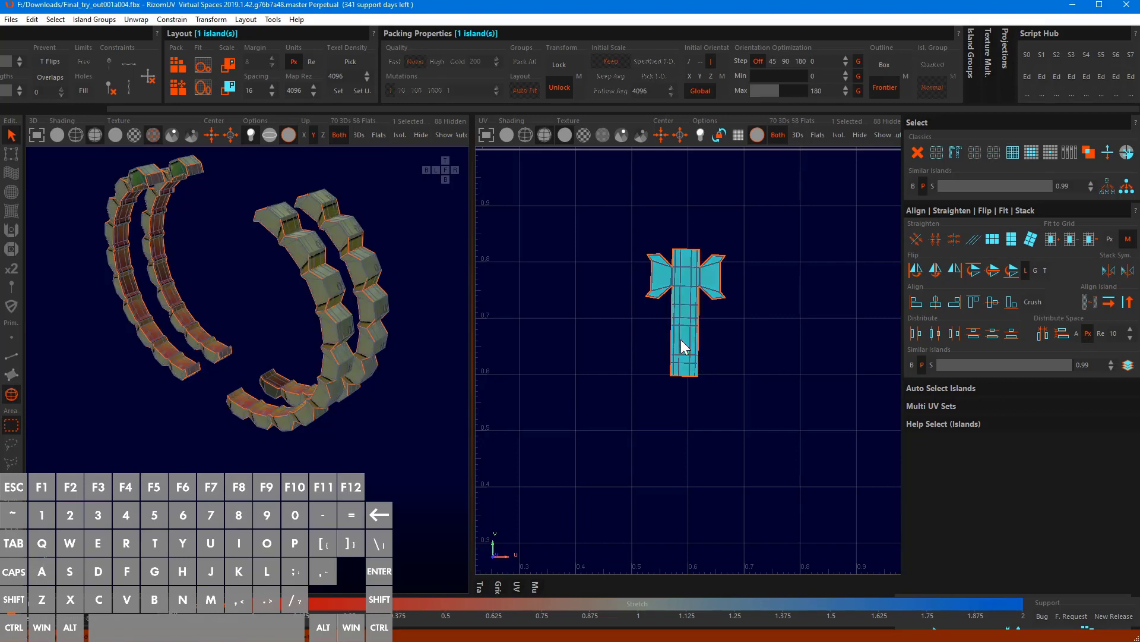
left_click(786, 365)
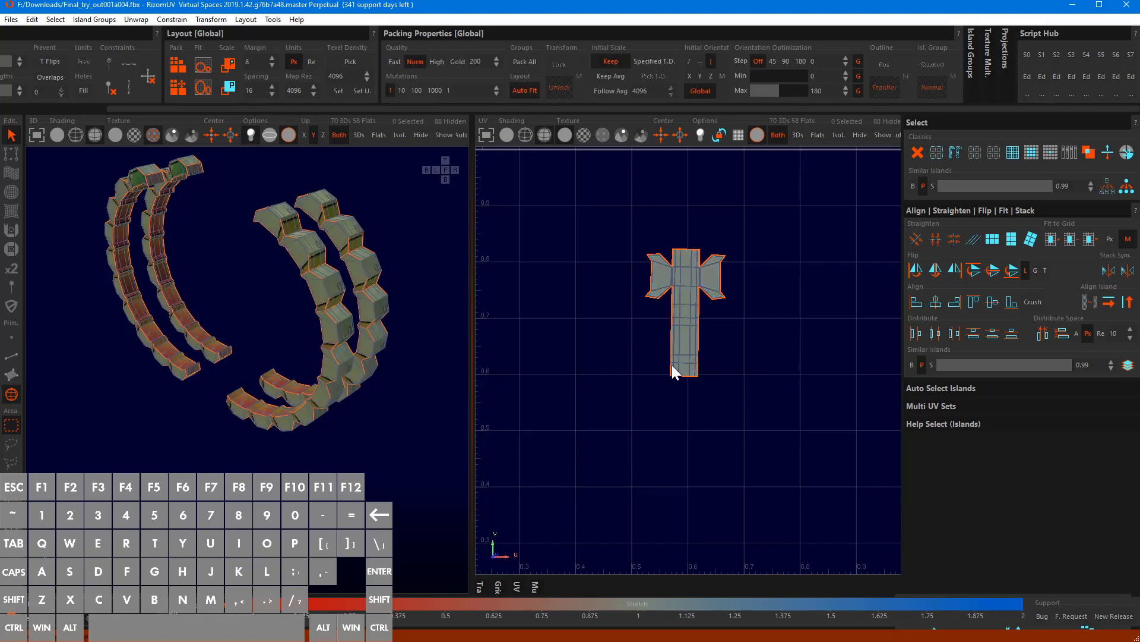
key("ctrl")
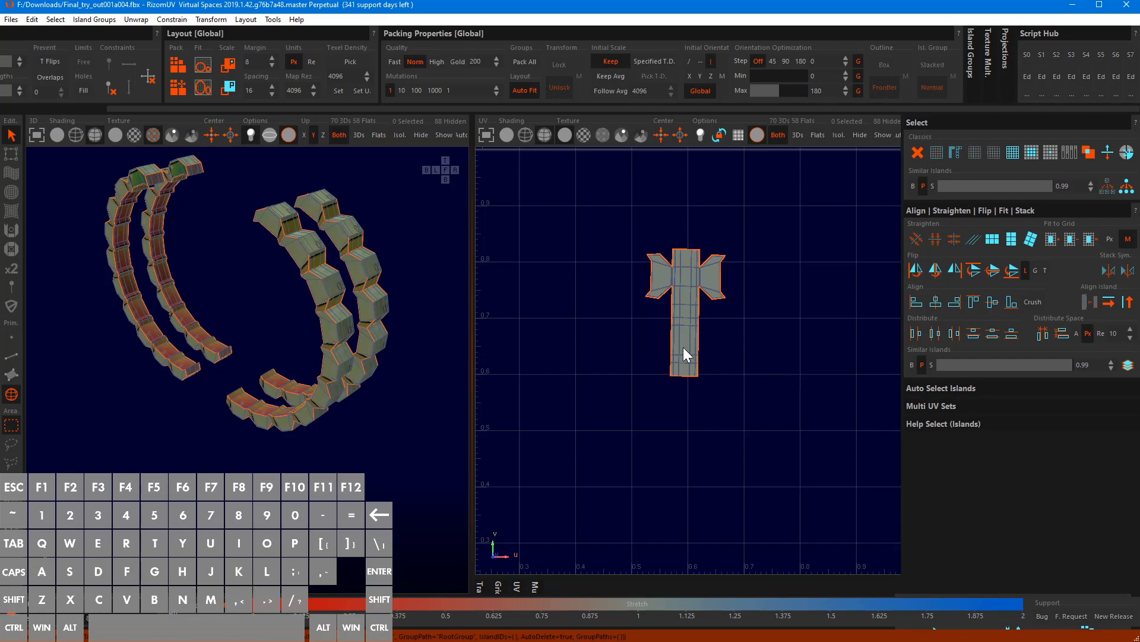
left_click(683, 347)
key("ctrl")
key("ctrl+g")
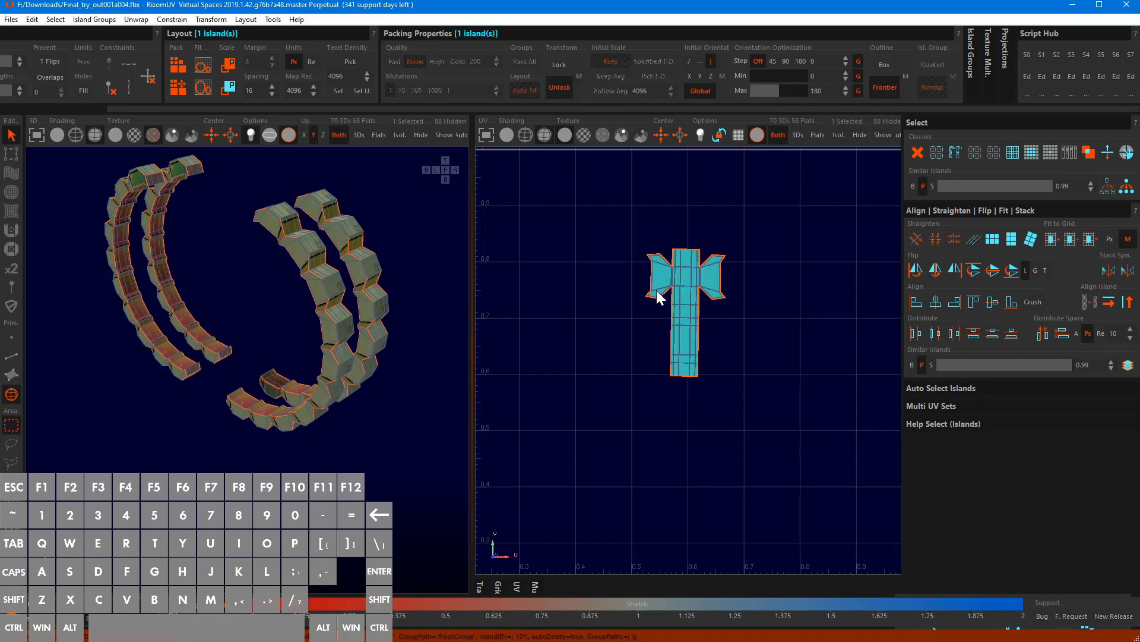
left_click(607, 239)
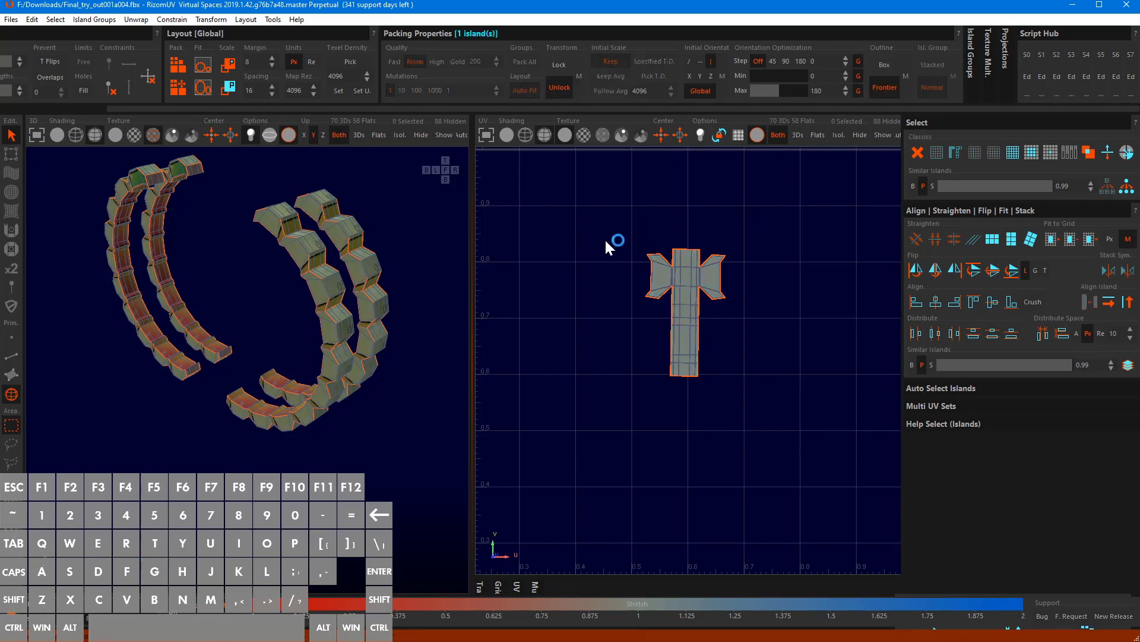
Select every overlapping island in the strap link stack, combine them into a stack group, and clear the selection
left_click(693, 338)
left_click_drag(611, 236, 830, 433)
key("alt+g")
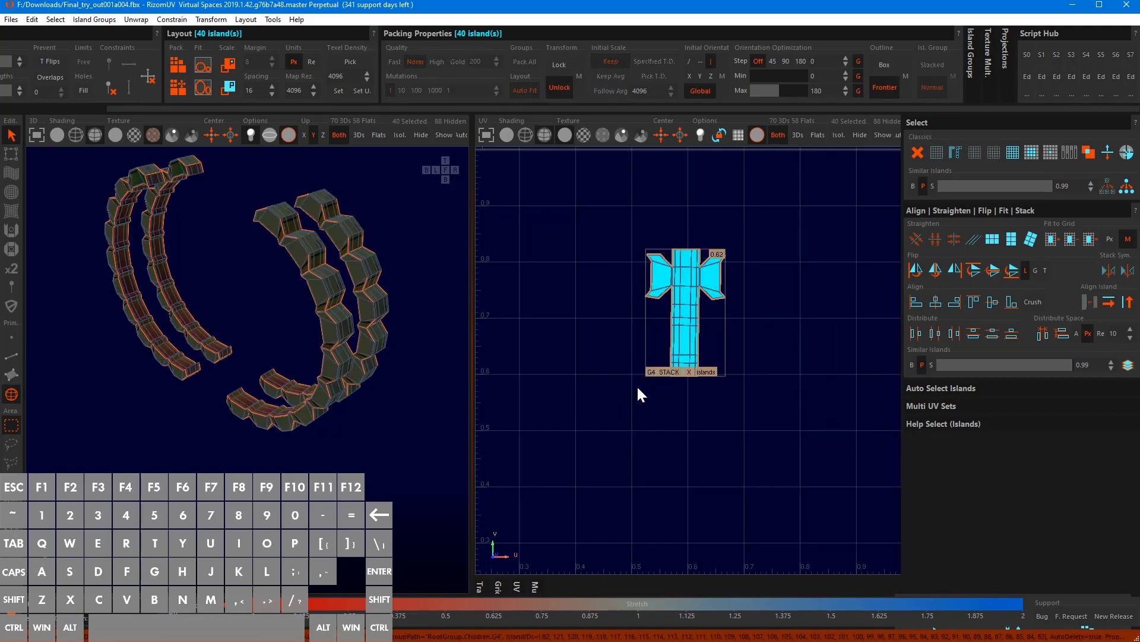
left_click(736, 370)
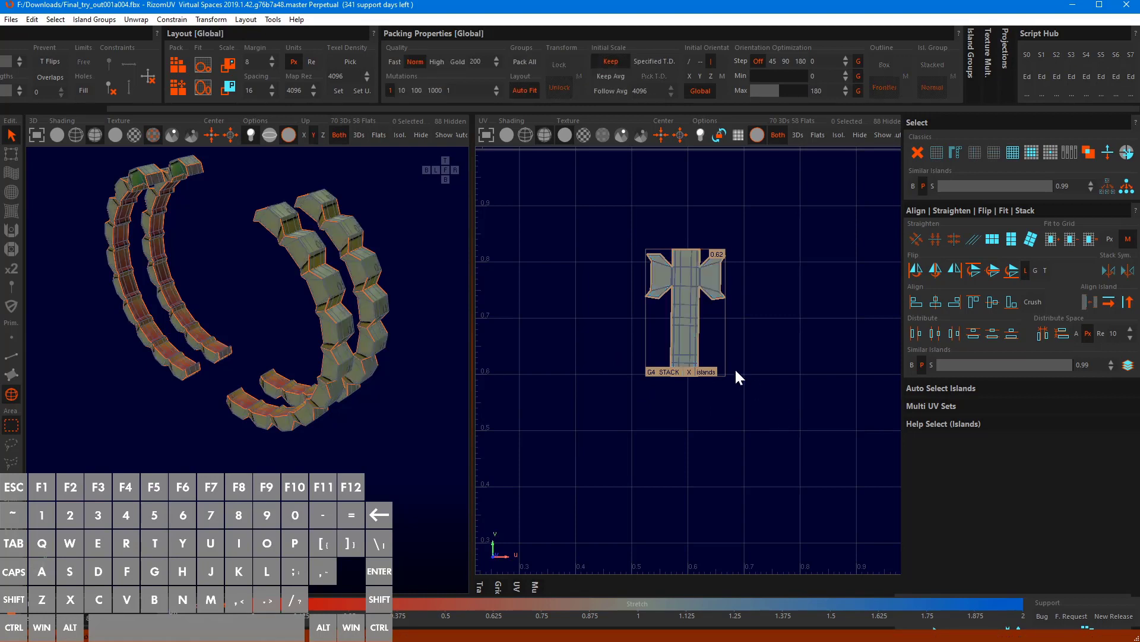
Compare selecting a single island with selecting the whole strap link stack inside the stack group
left_click(682, 308)
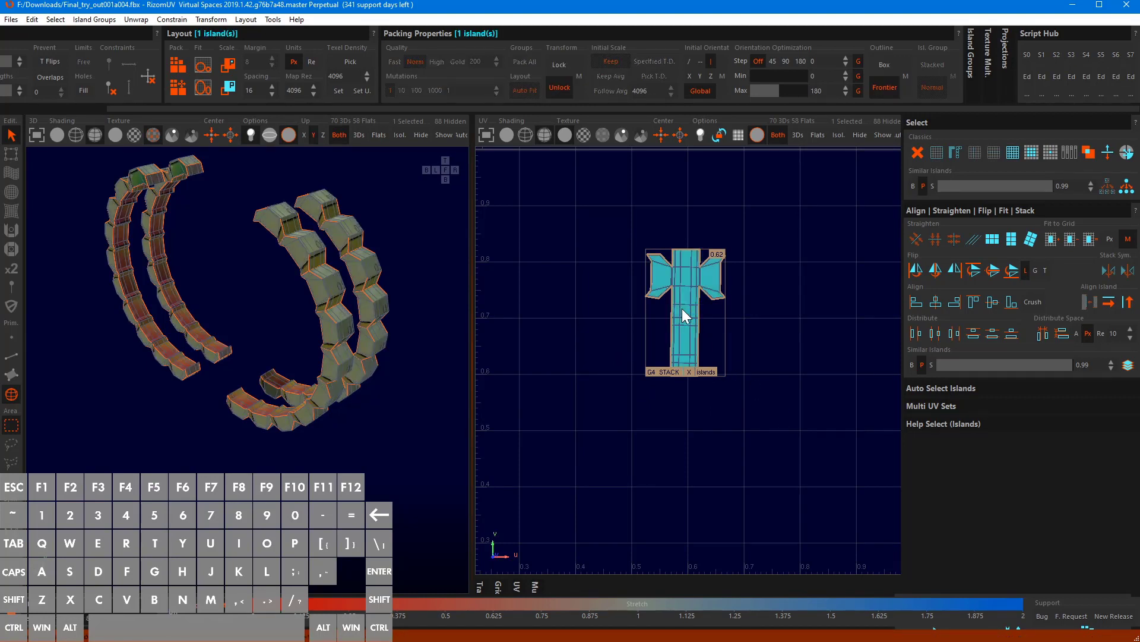
scroll(680, 315, "up", 2)
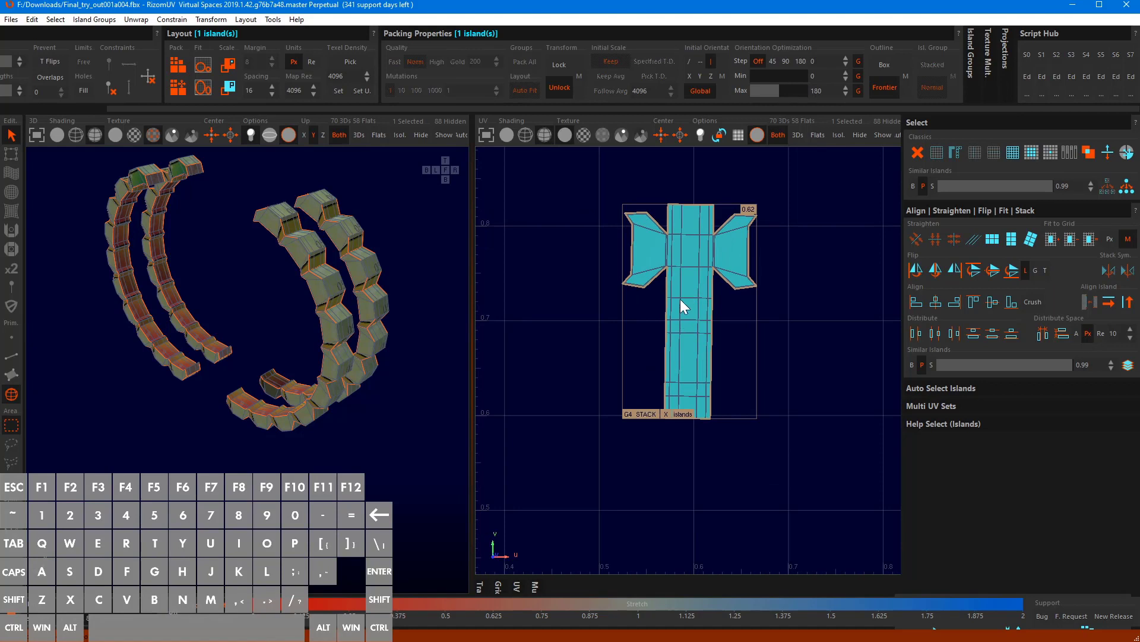
scroll(681, 301, "up", 1)
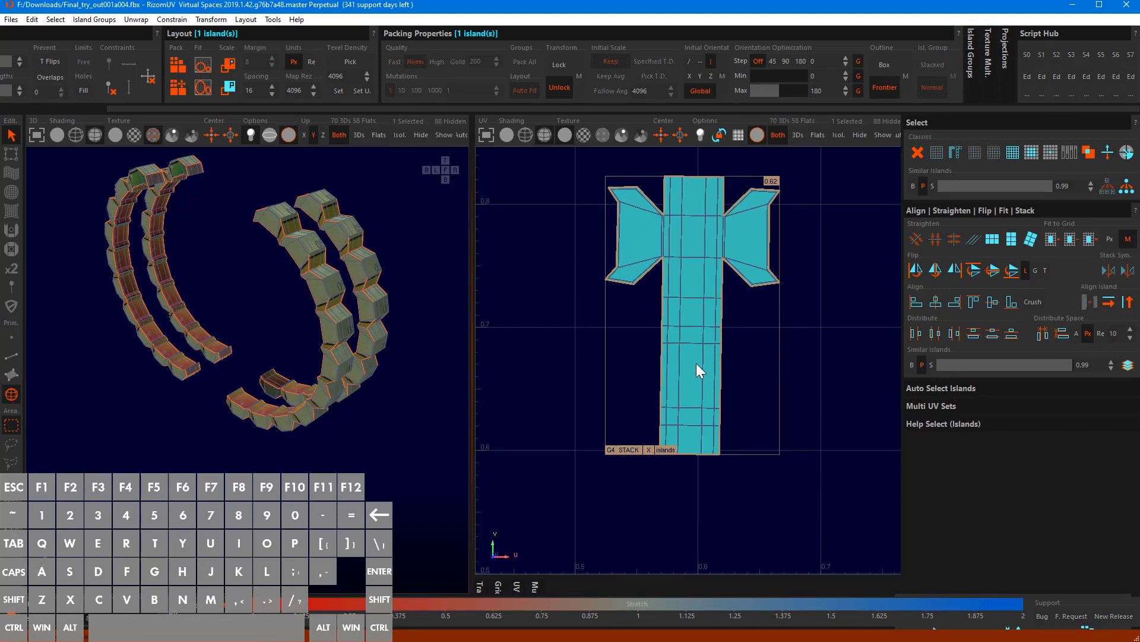
left_click_drag(602, 342, 856, 526)
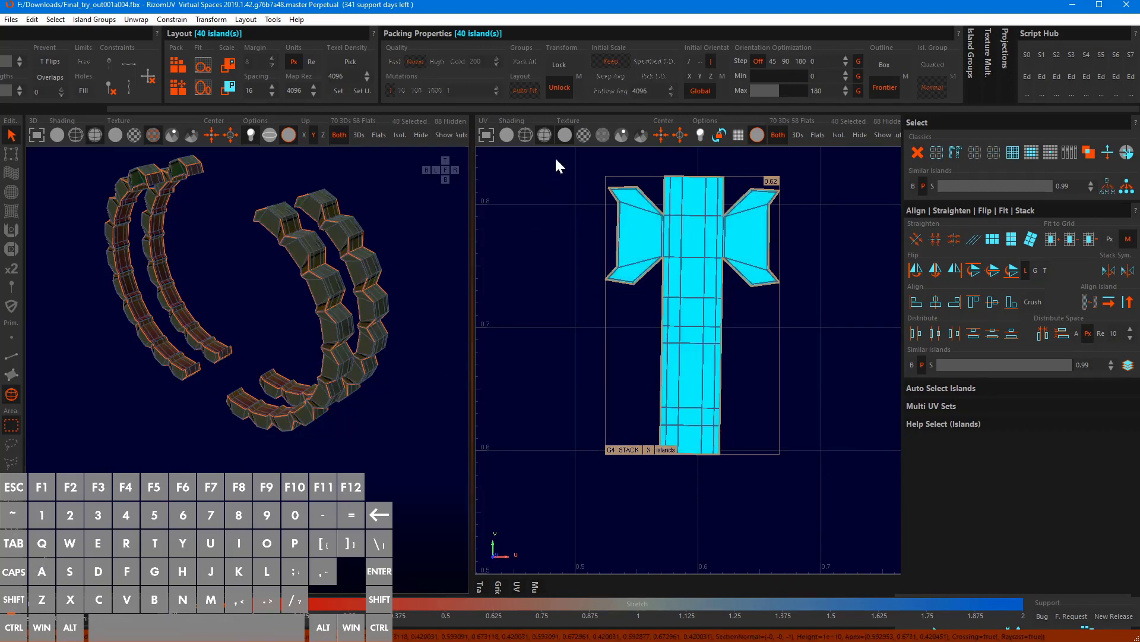
left_click(820, 392)
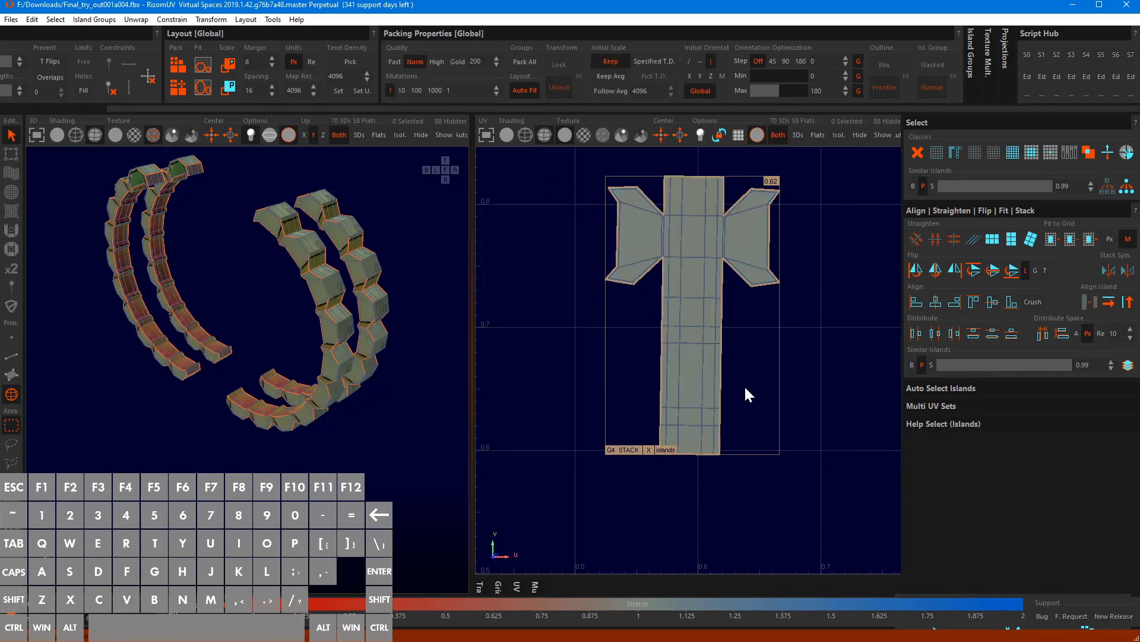
scroll(746, 393, "down", 2)
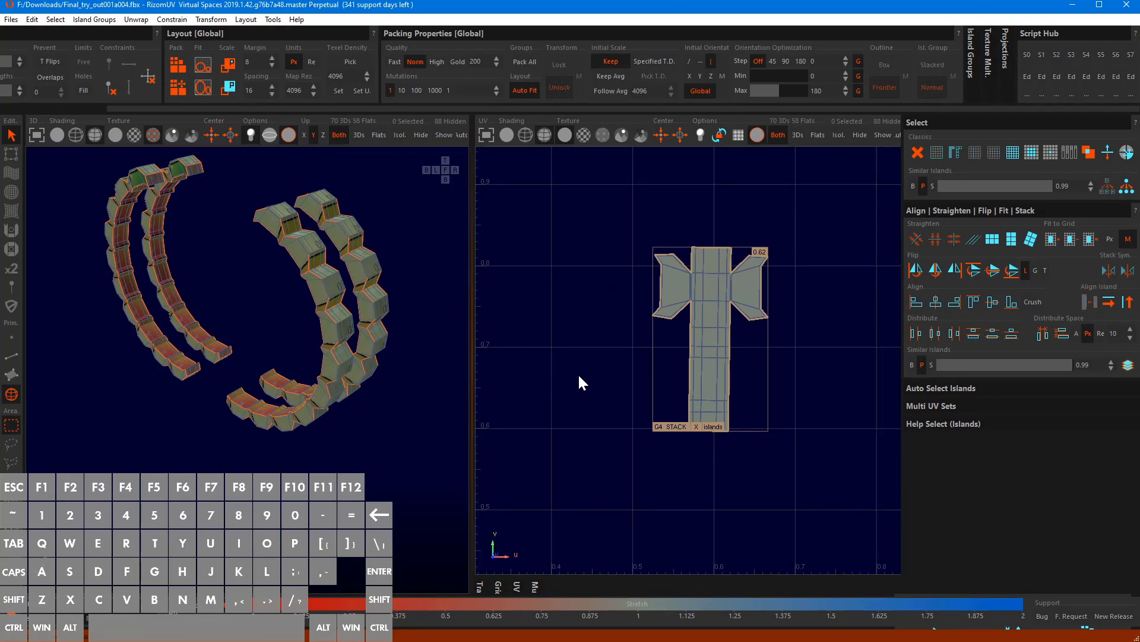
scroll(579, 376, "down", 3)
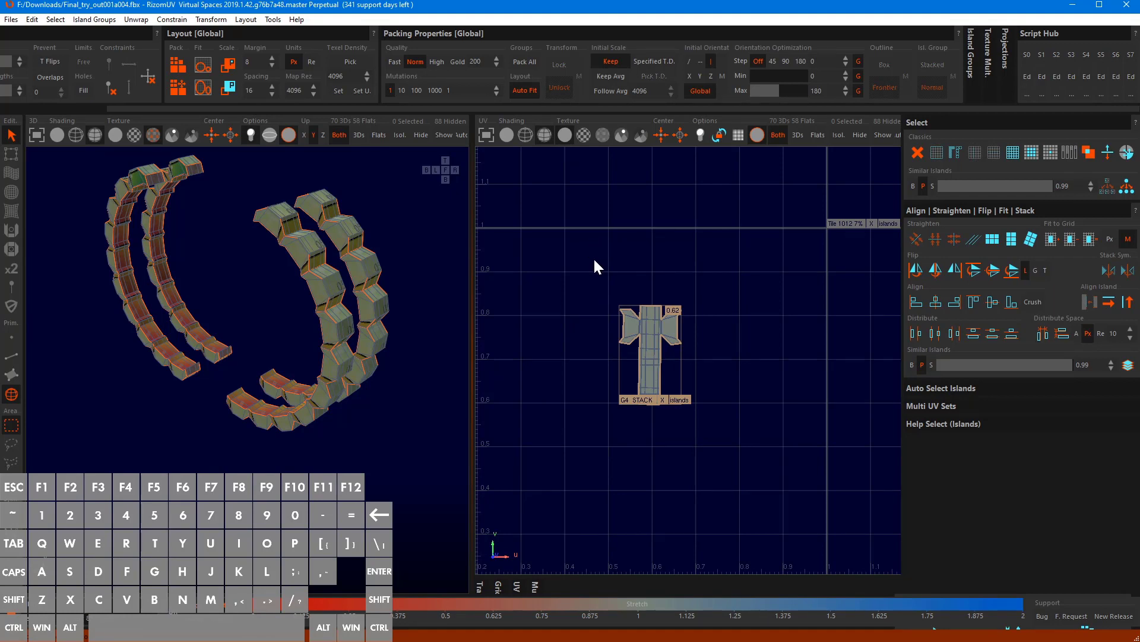
Select the whole strap link stack, remove it from its stack group, and pack the islands again
left_click_drag(586, 251, 762, 467)
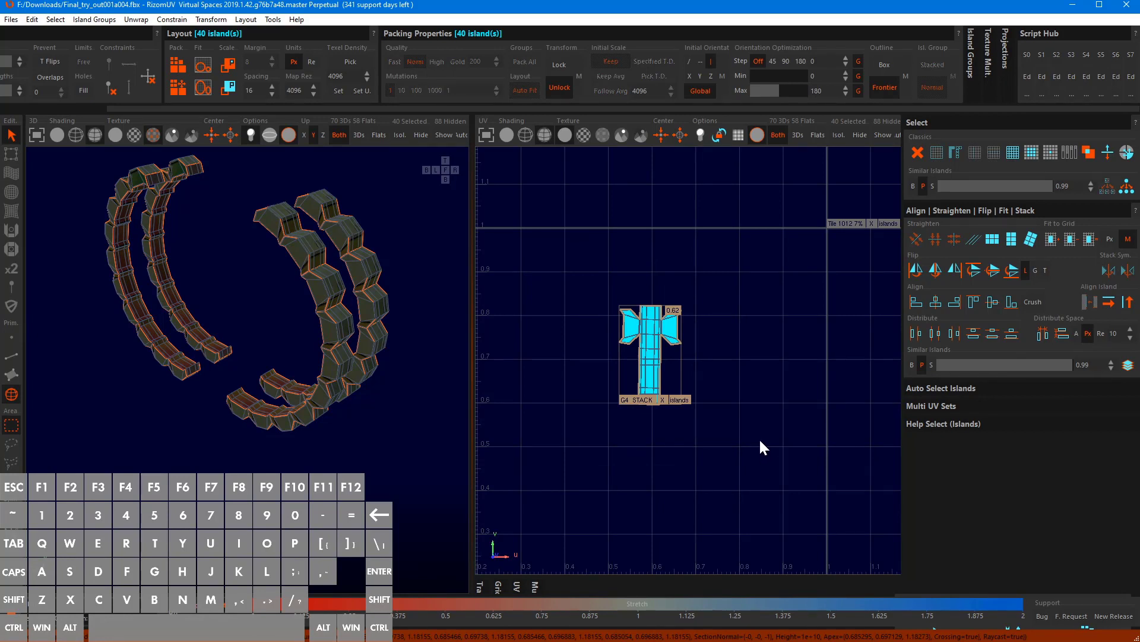
key("ctrl")
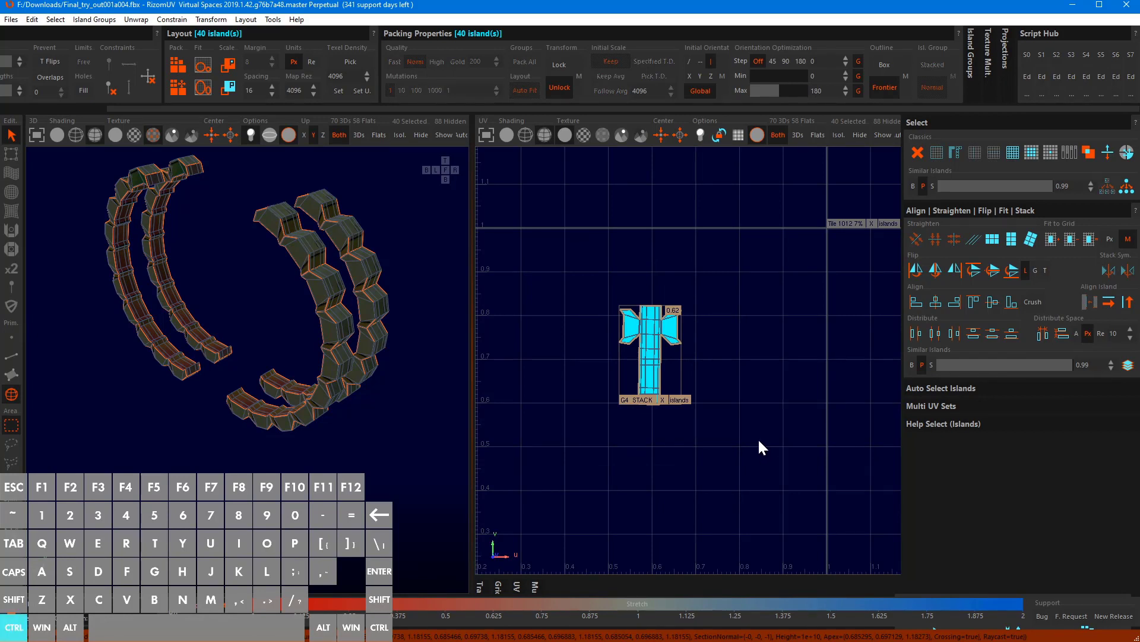
key("ctrl+g")
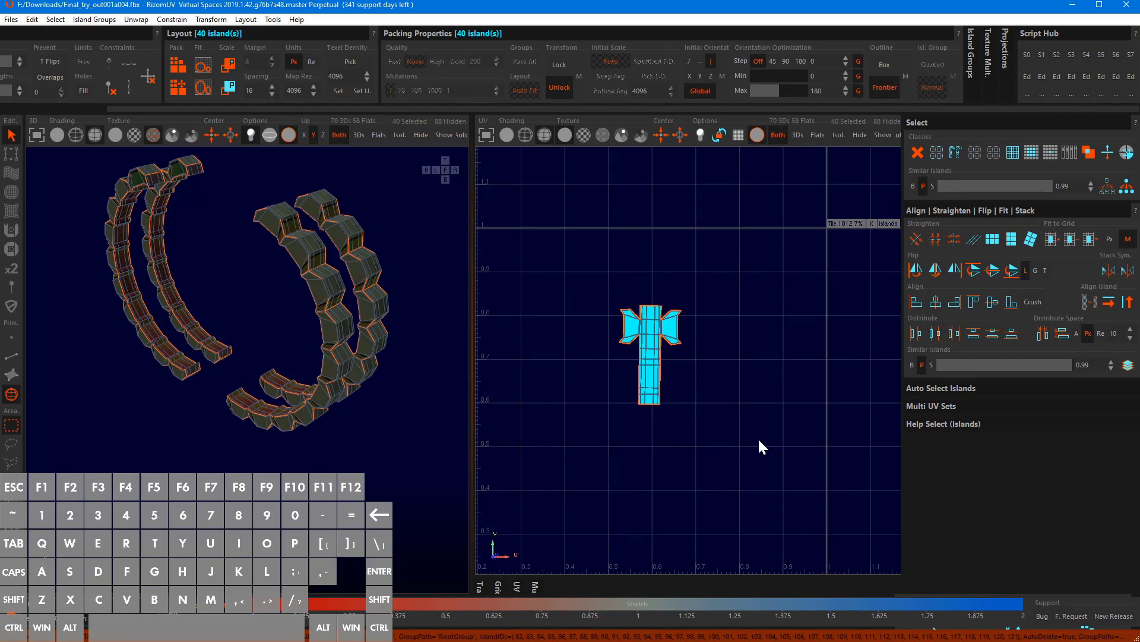
key("p")
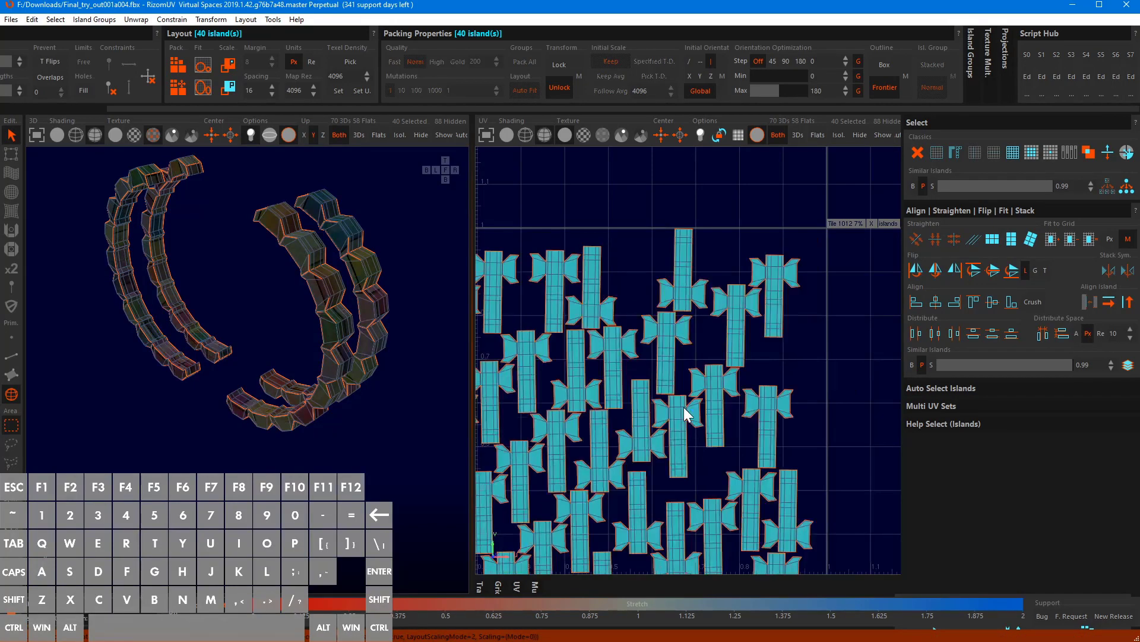
Try the S0 script on all the selected strap link islands, inspect their original side projection, and undo the reset
scroll(684, 408, "down", 5)
middle_click_drag(678, 407, 671, 364, "alt")
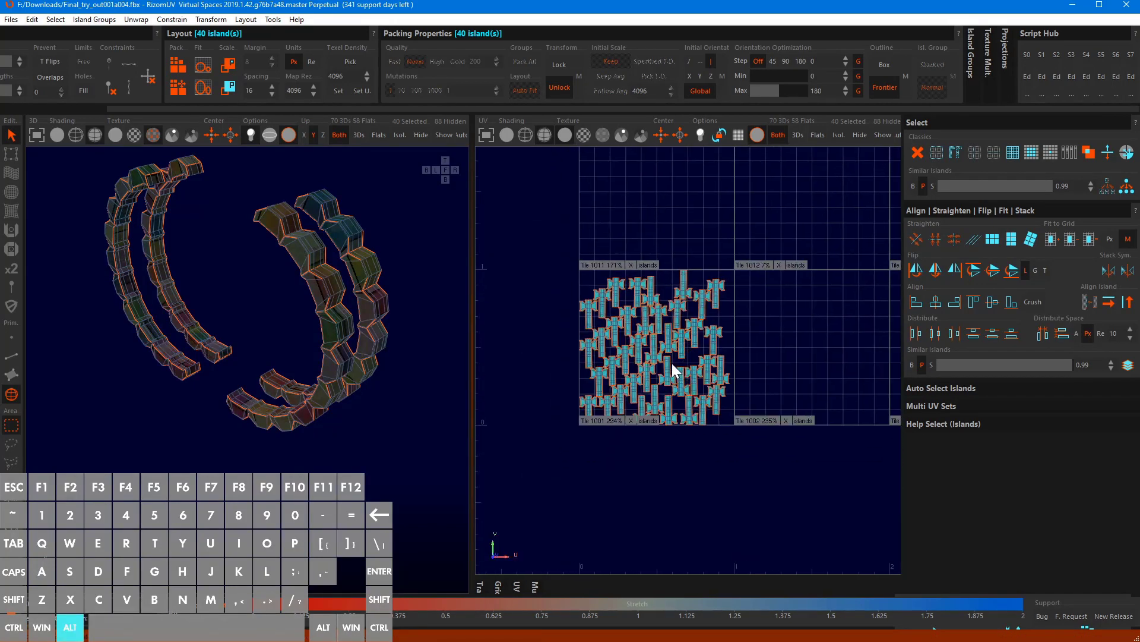
scroll(639, 351, "up", 3)
scroll(642, 360, "up", 1)
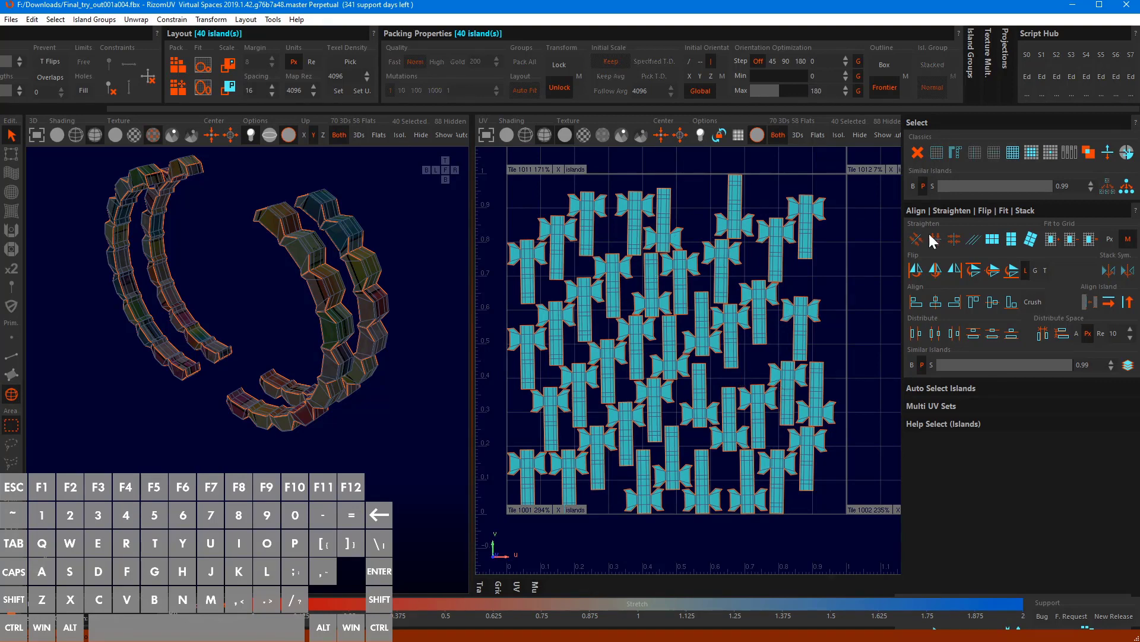
left_click(1028, 52)
left_click(1024, 55)
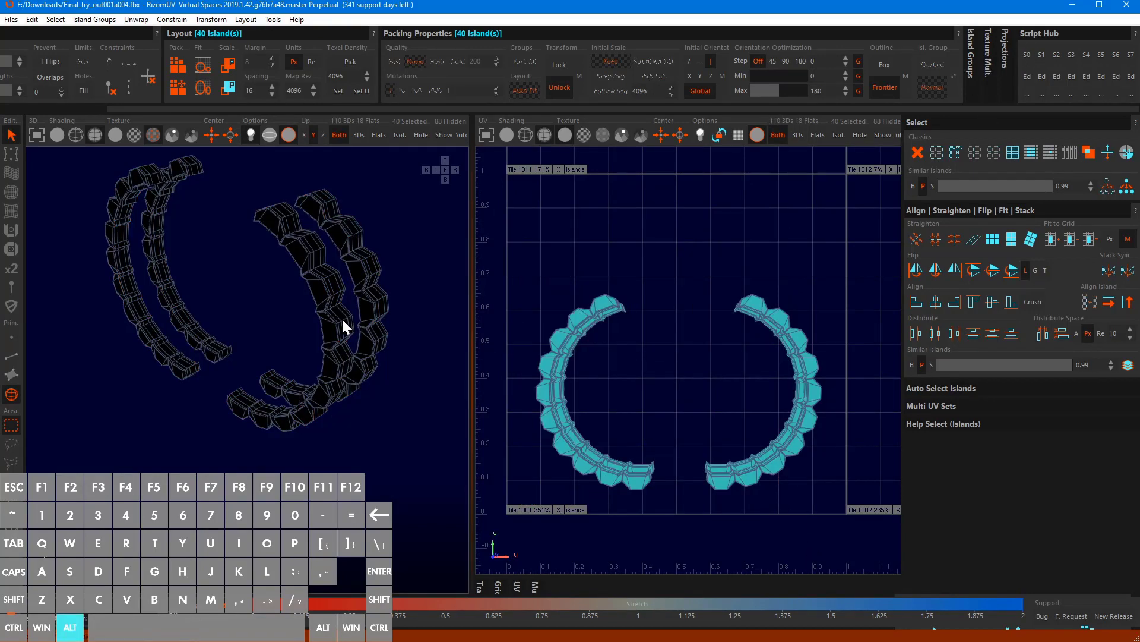
middle_click_drag(342, 320, 348, 329, "alt")
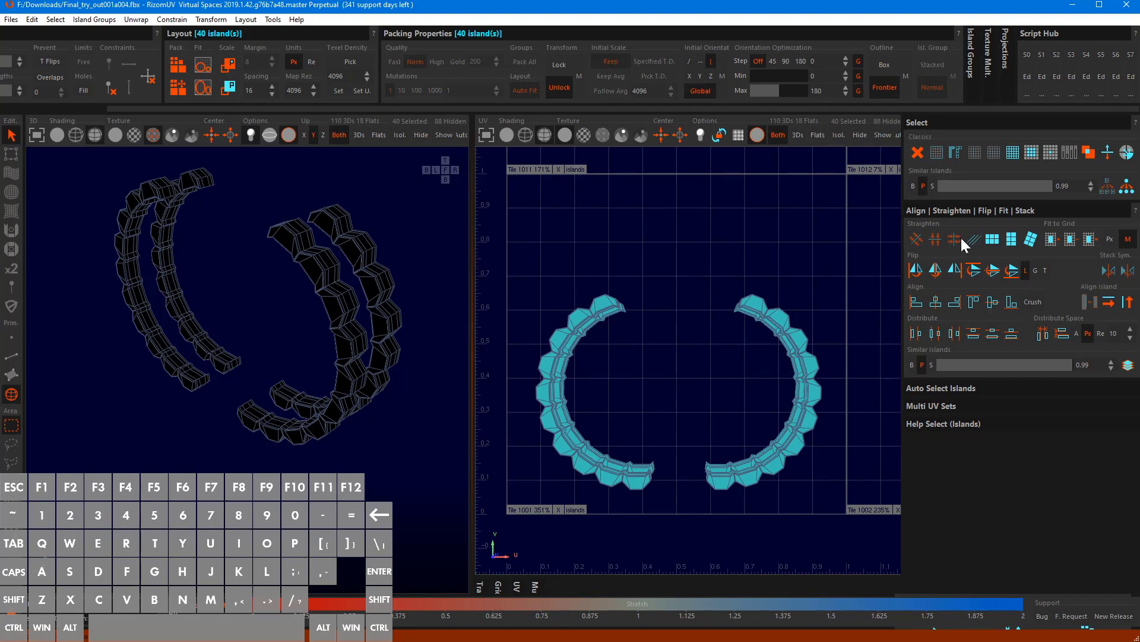
key("ctrl+z")
key("ctrl+z")
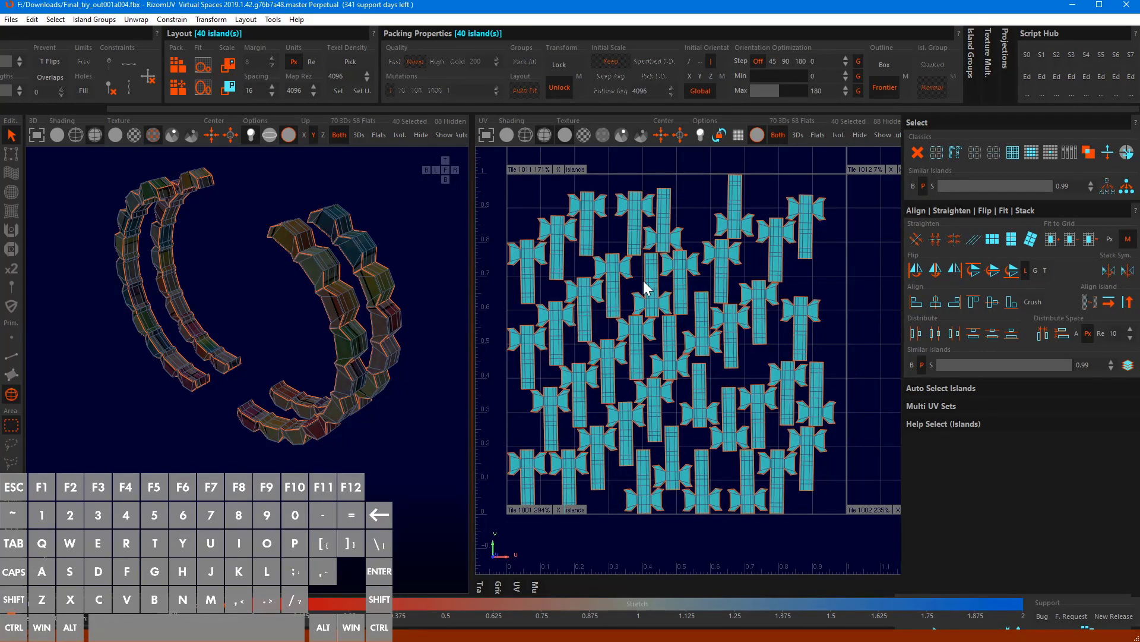
Select a single strap link island near the middle of the layout, run the S1 script on it, and undo the result
left_click(656, 291)
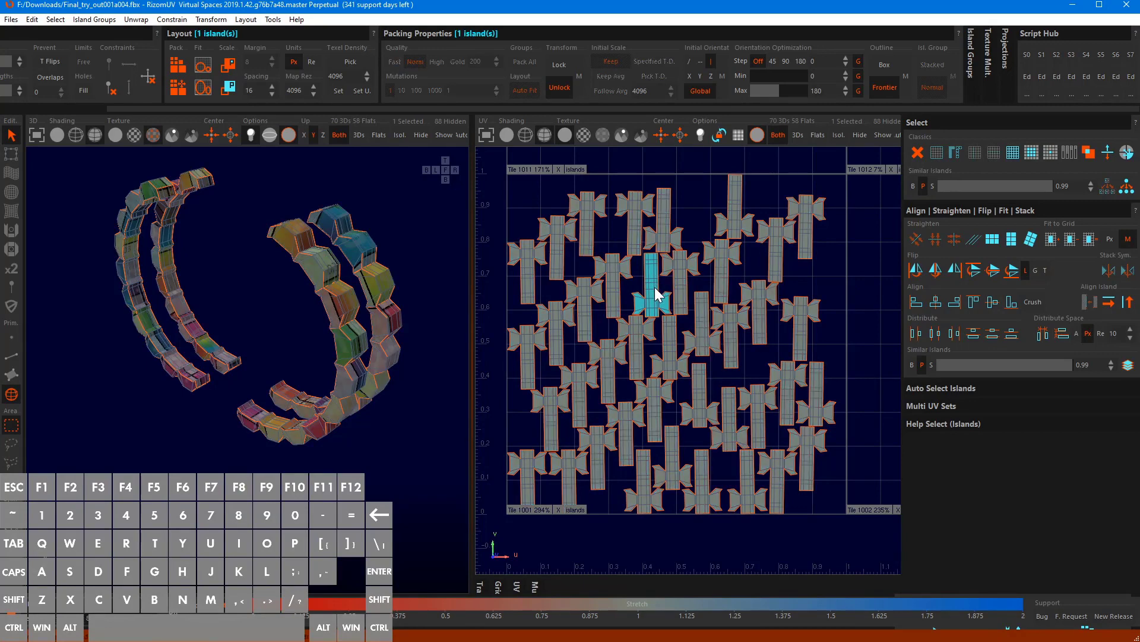
scroll(656, 289, "up", 3)
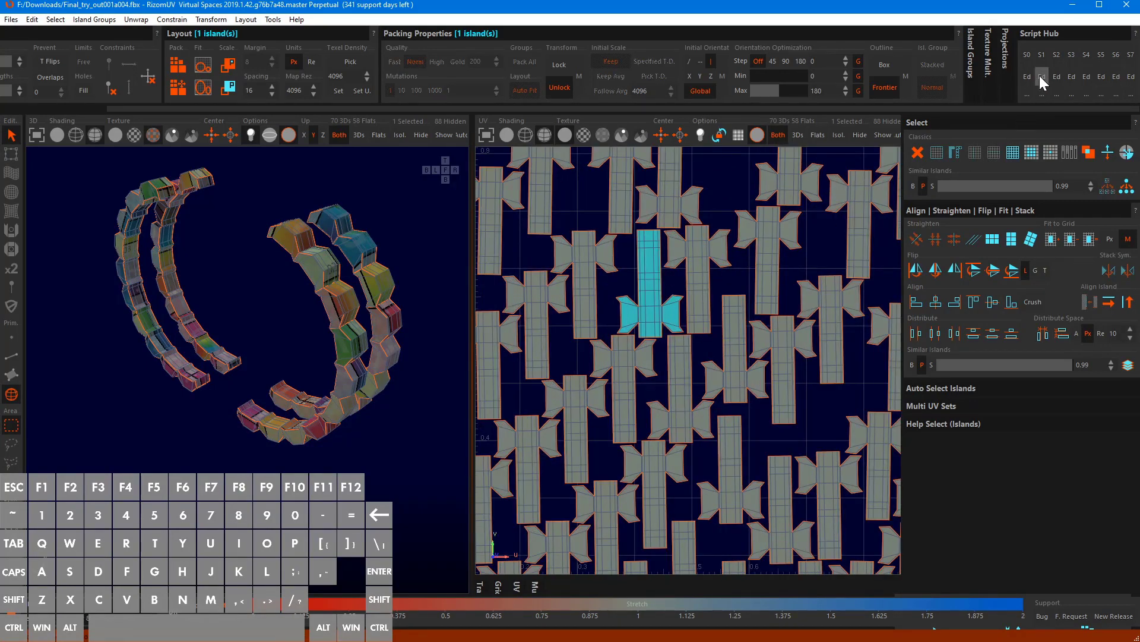
left_click(1043, 52)
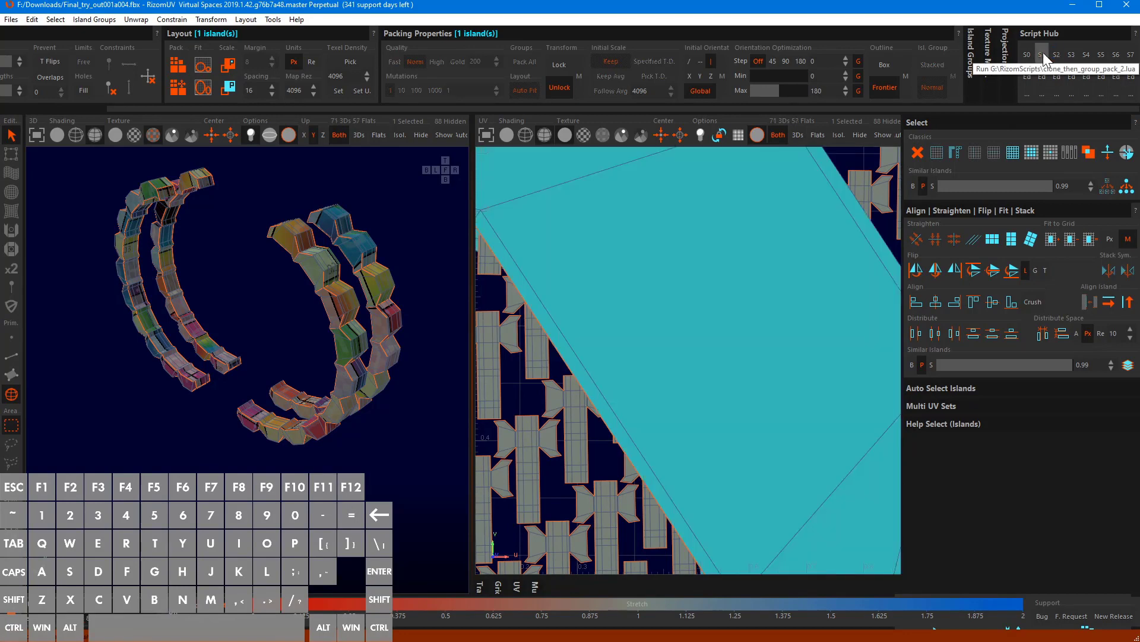
scroll(696, 305, "down", 5)
scroll(693, 297, "down", 1)
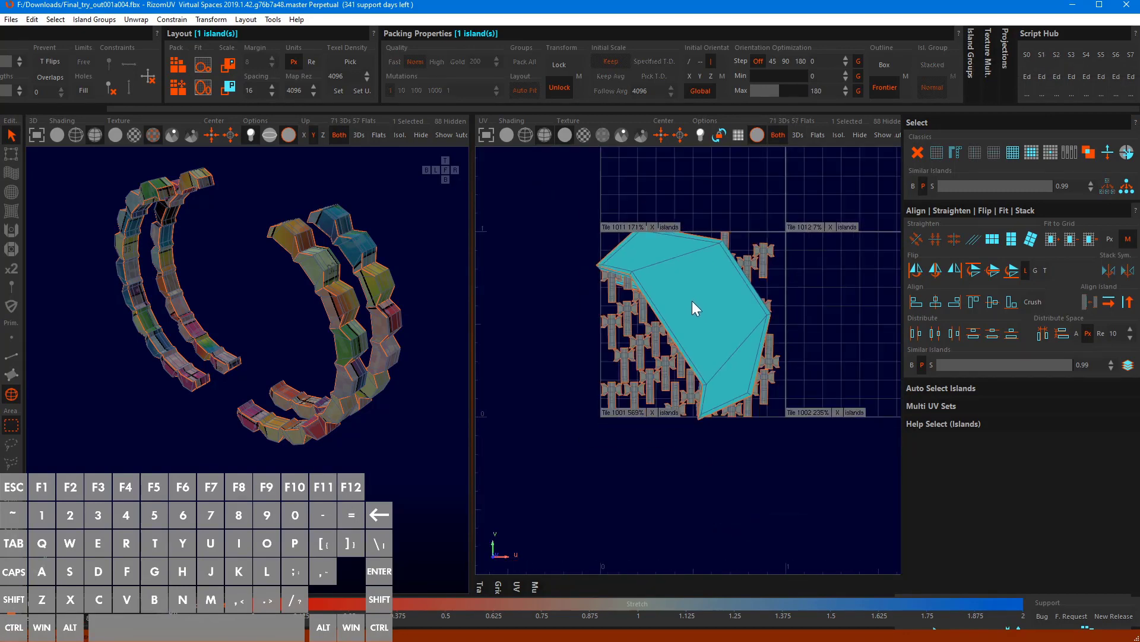
key("ctrl+z")
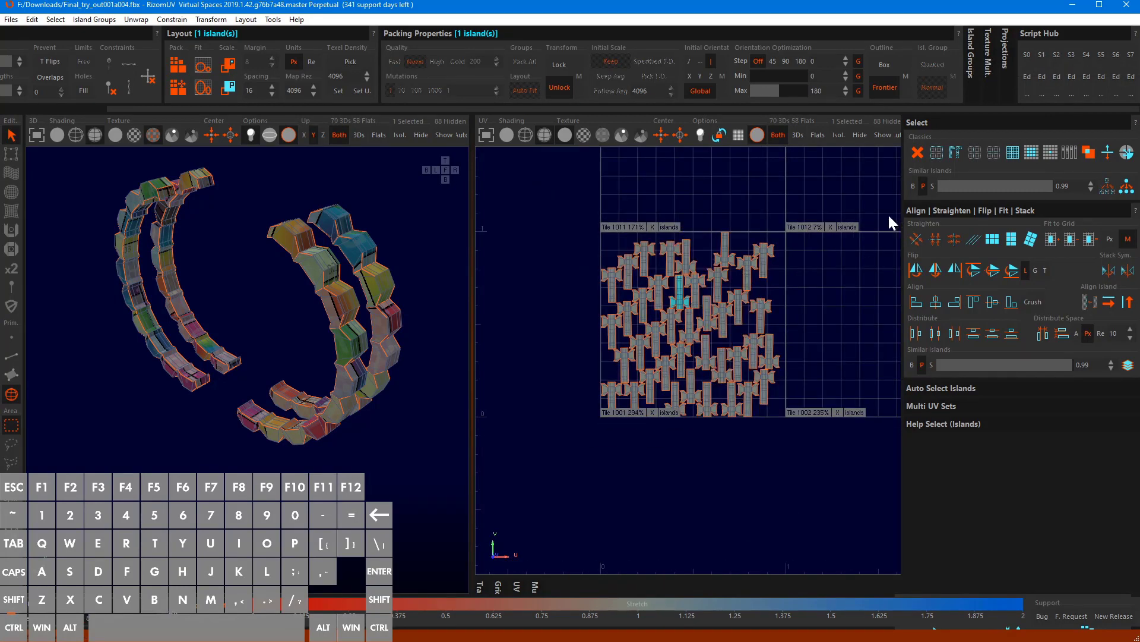
Cut both side flaps off the central strip of one strap link island along their shared edges
scroll(715, 272, "up", 6)
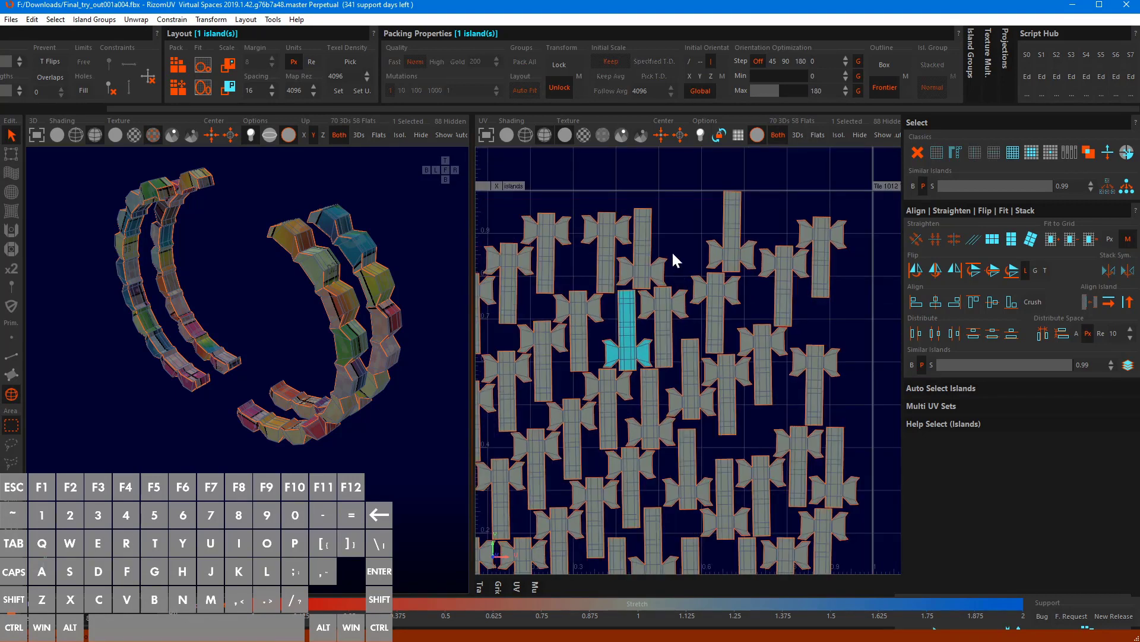
left_click(673, 254)
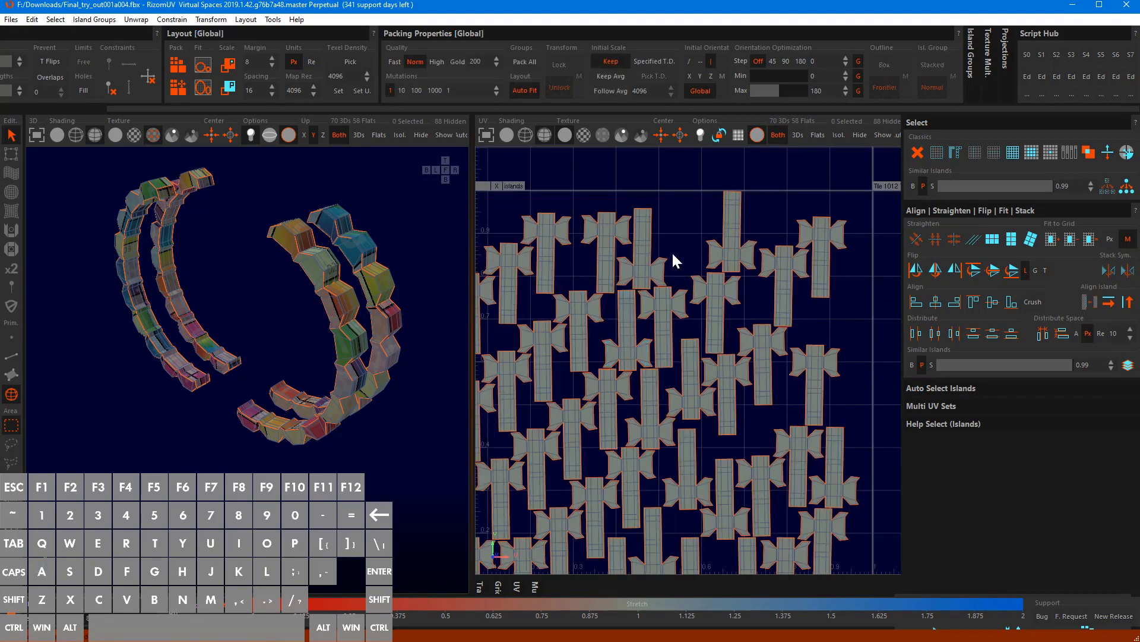
scroll(605, 329, "up", 3)
left_click(610, 334)
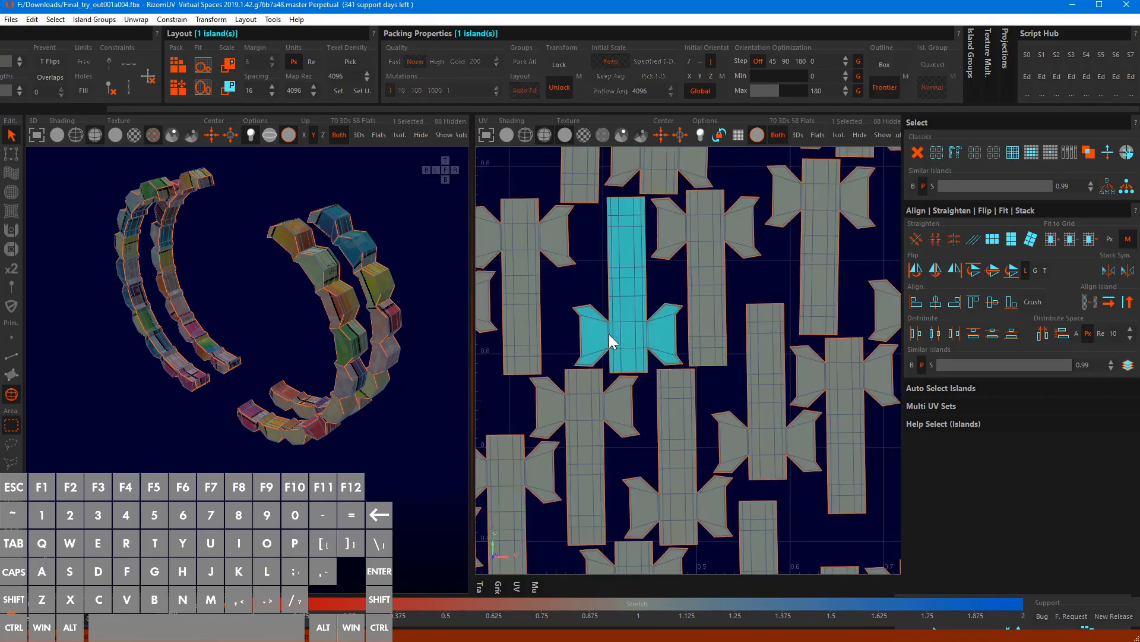
key("F2")
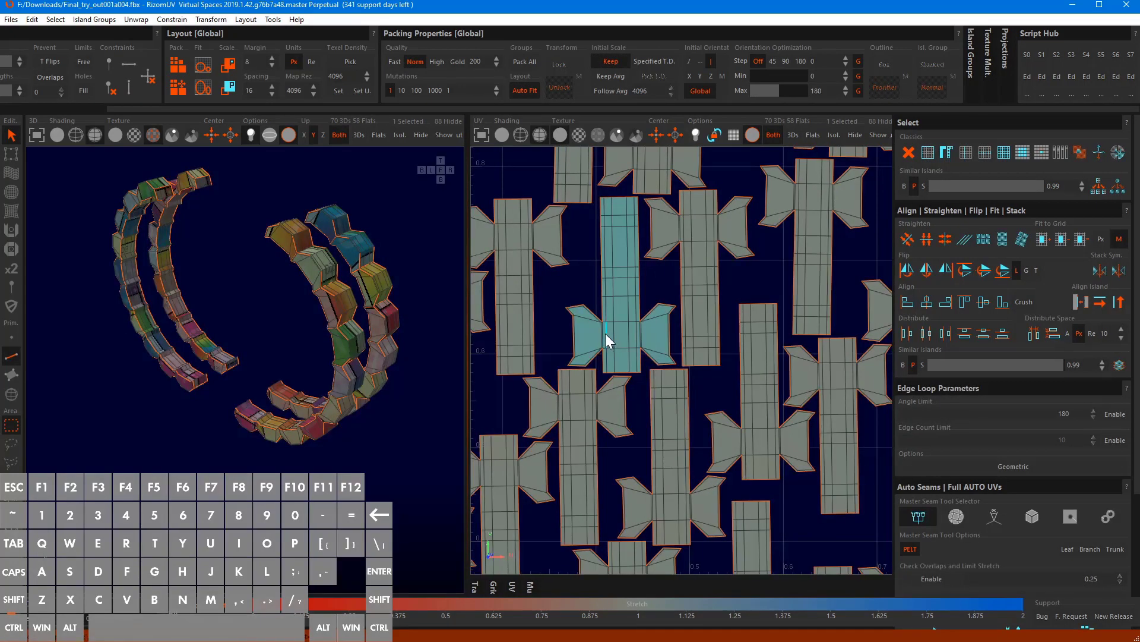
scroll(602, 336, "up", 4)
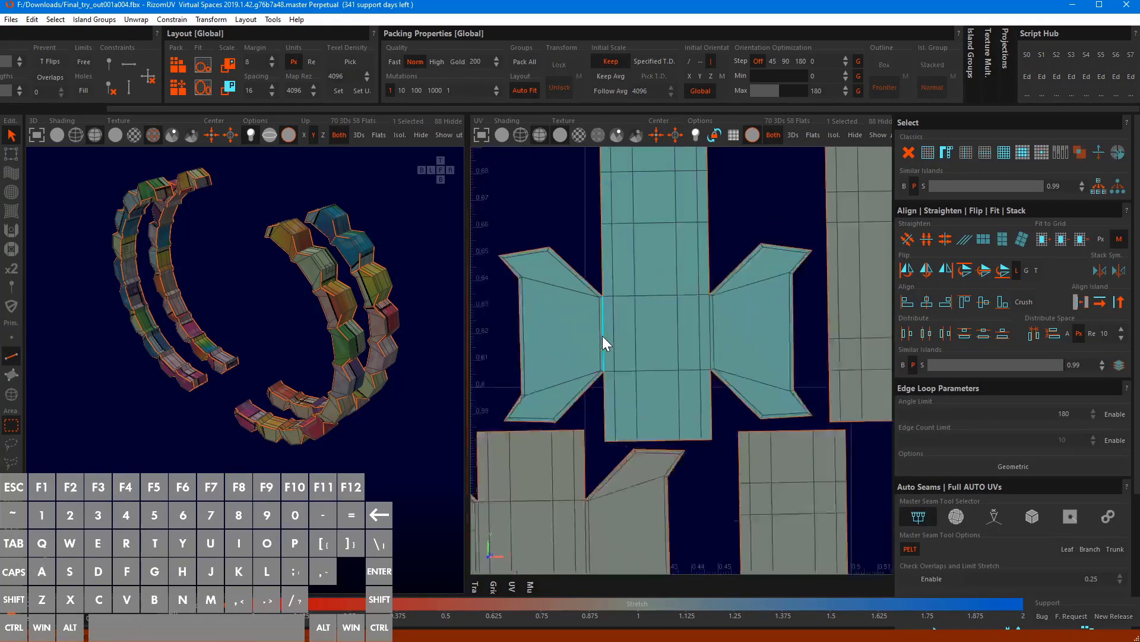
key("c")
left_click(739, 305)
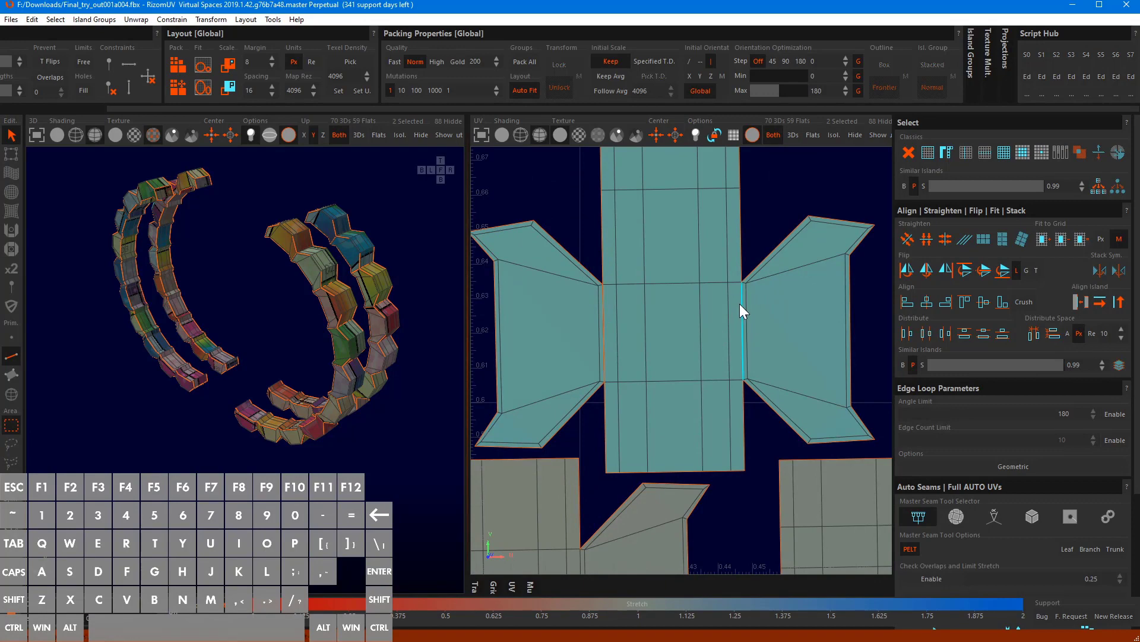
key("c")
scroll(750, 354, "down", 4)
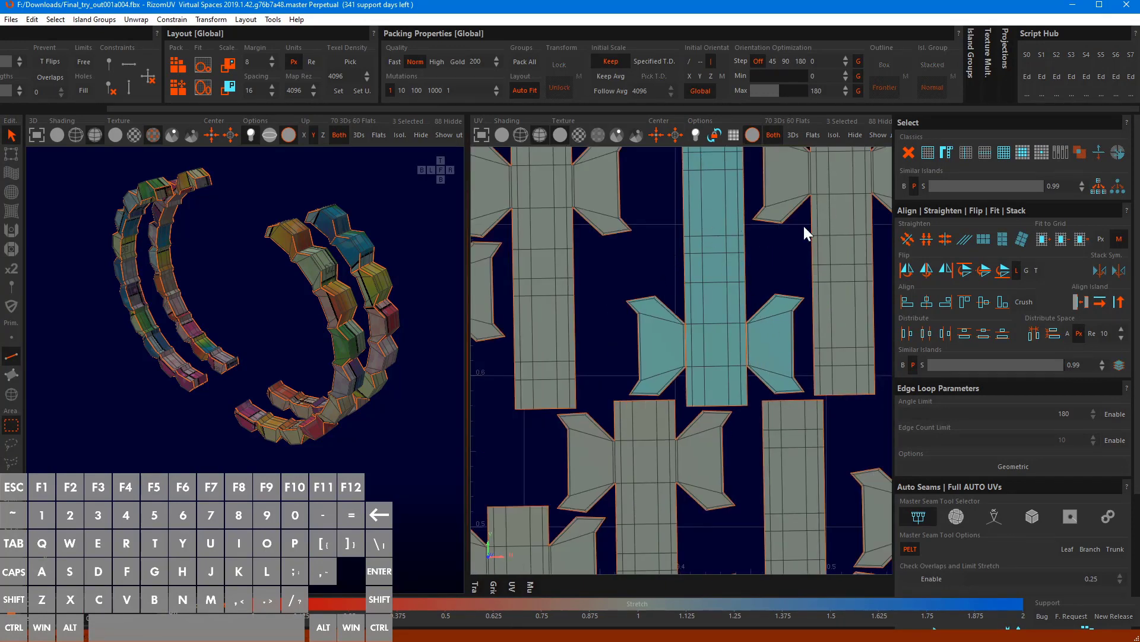
Run the Reset_SelfIslands.lua script on the separated central strip island, and undo the reset
key("F4")
left_click(706, 290)
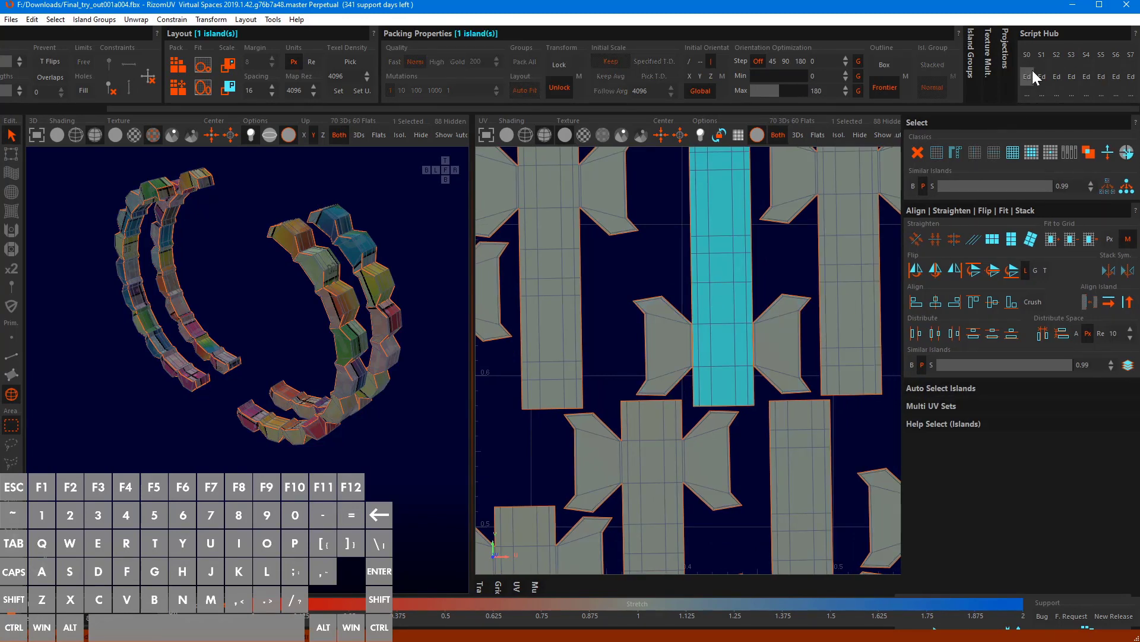
left_click(1057, 55)
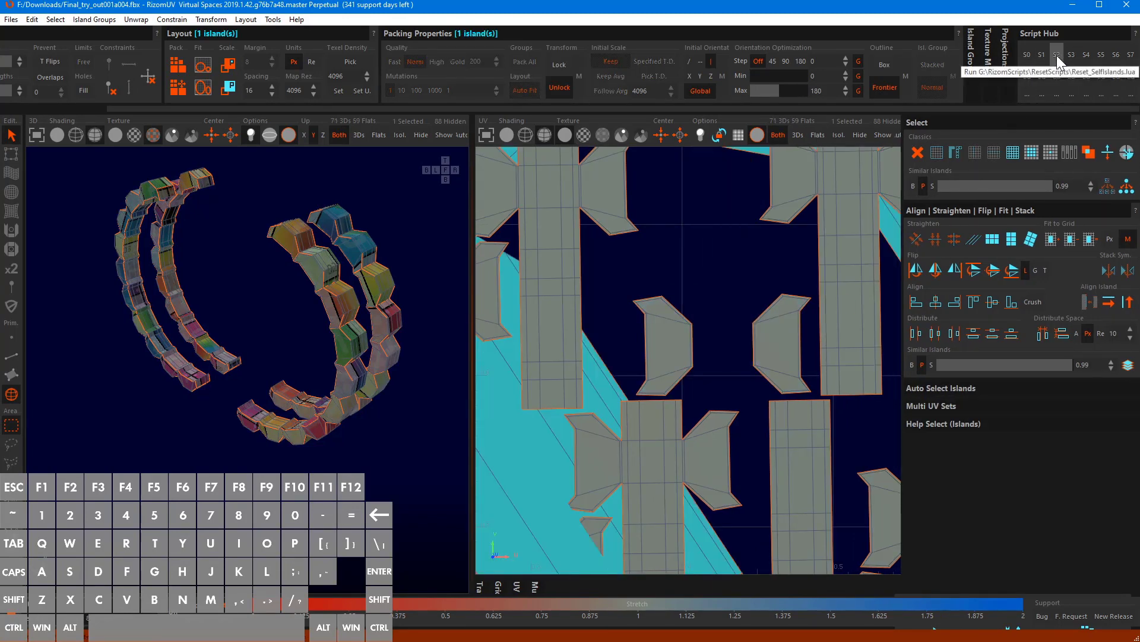
key("ctrl+z")
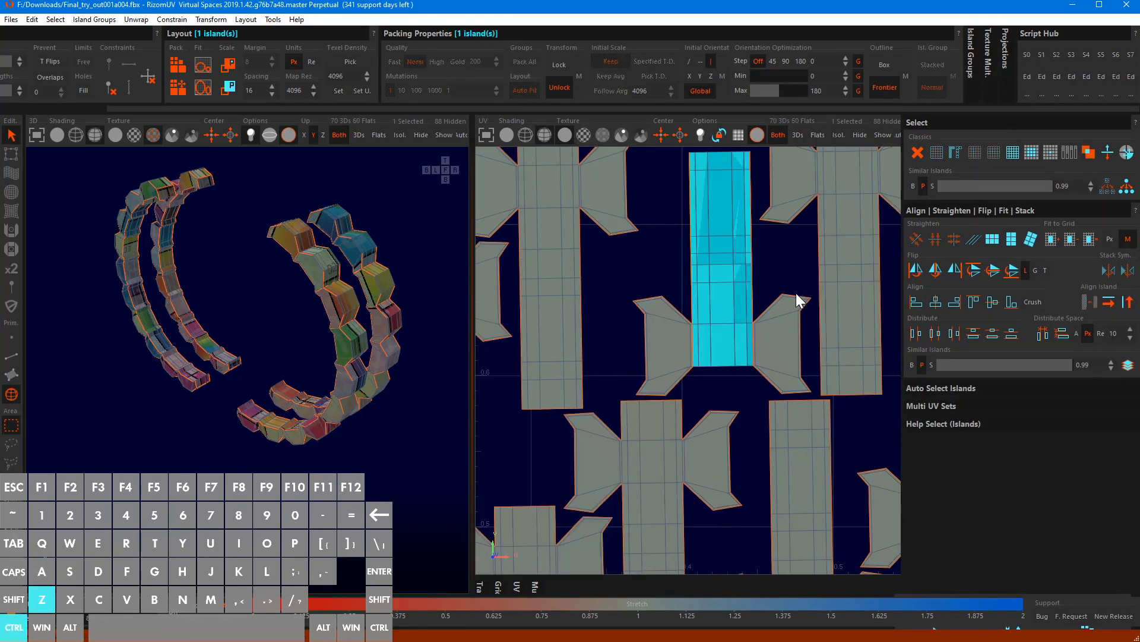
Select both separated side flaps, run the Reset_SelfIslands.lua script on them, and undo everything back to the uncut strap link island
left_click(769, 330)
left_click(657, 346, "ctrl")
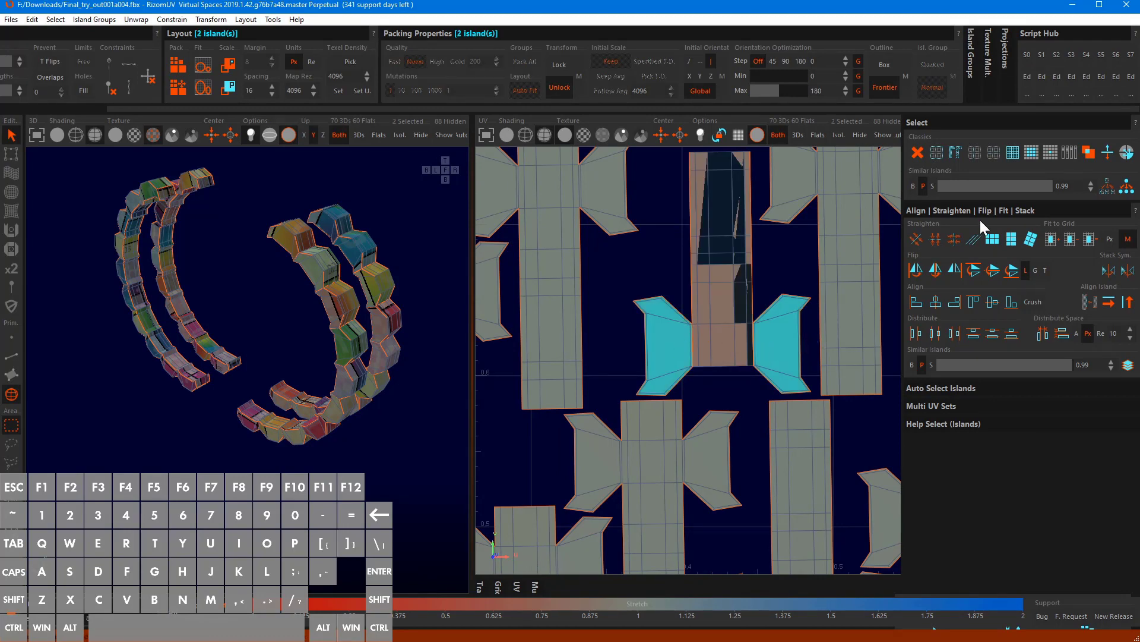
left_click(1055, 55)
scroll(740, 266, "down", 5)
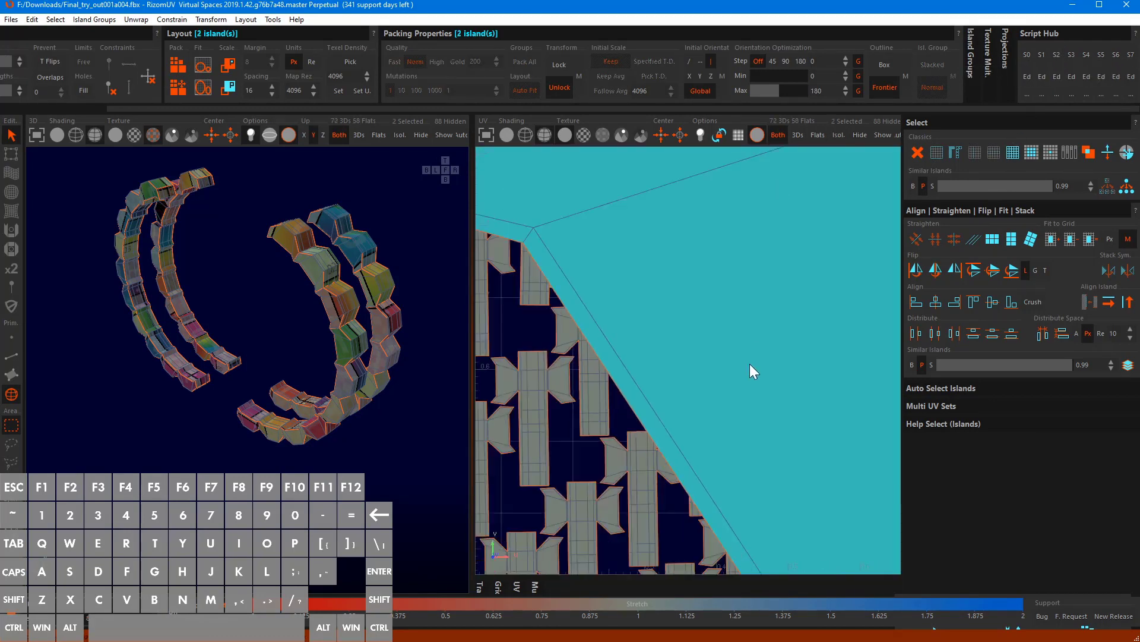
scroll(759, 351, "down", 2)
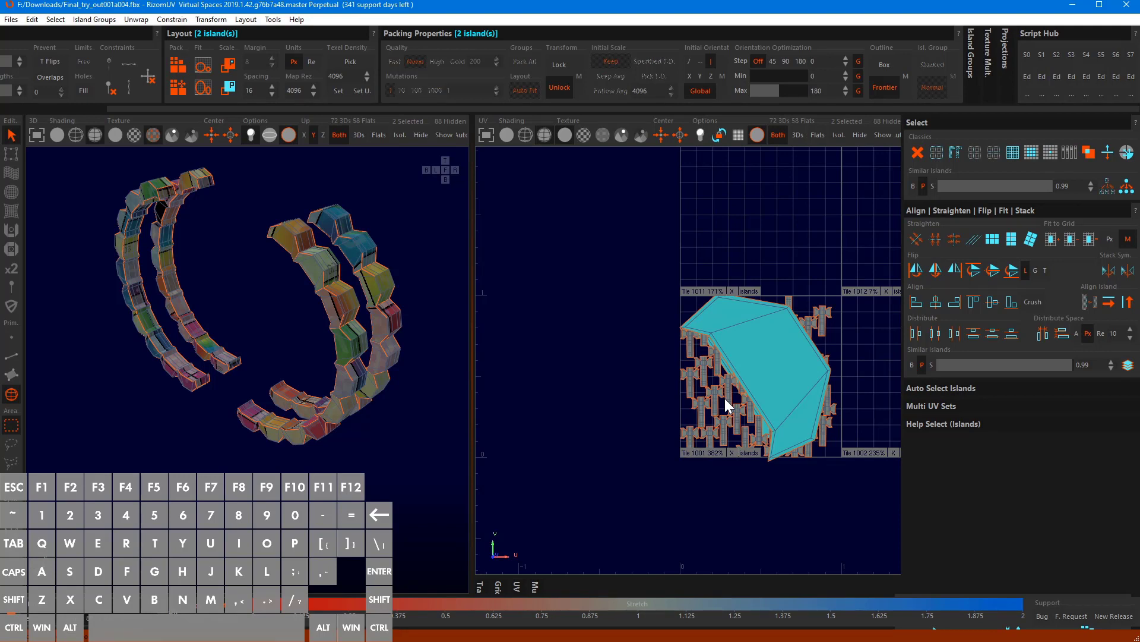
key("ctrl")
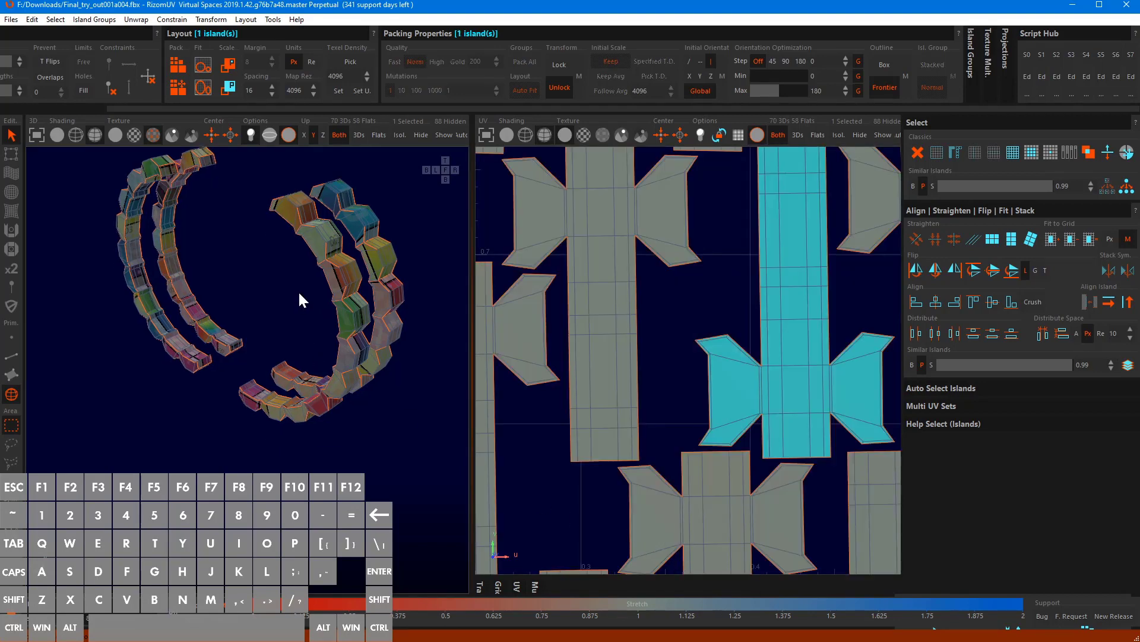
Unhide the whole watch, select one inner strap link together with all its matching islands, and isolate them
key("y")
scroll(300, 293, "down", 3)
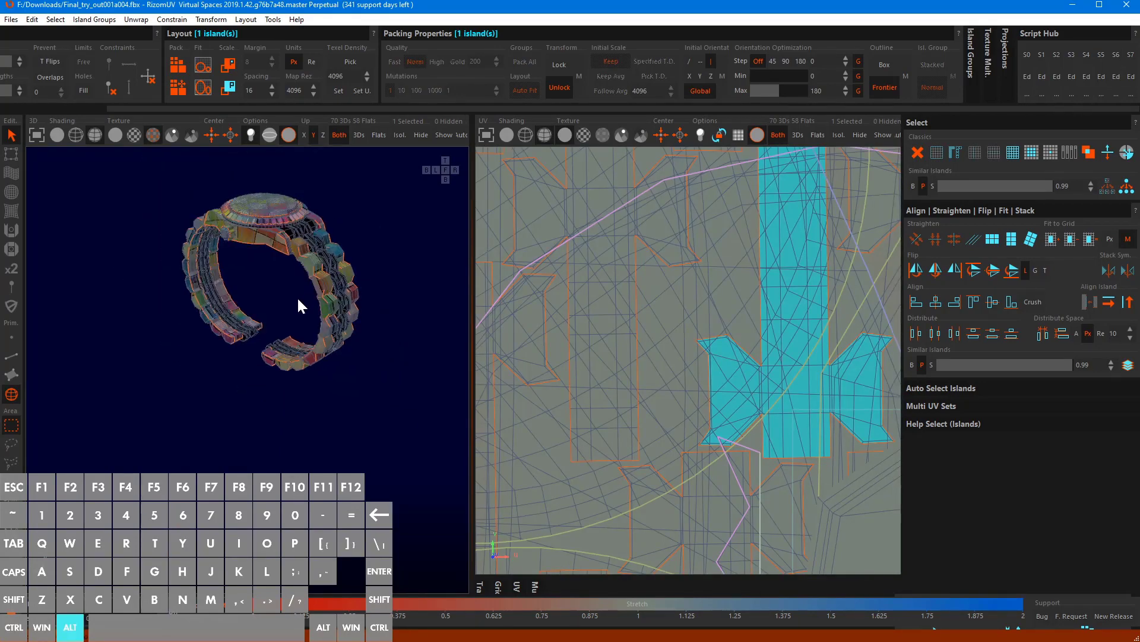
mouse_move(297, 296)
left_mouse_down("alt")
mouse_move(273, 308)
mouse_move(285, 291)
left_mouse_up("alt")
scroll(329, 241, "up", 5)
left_click_drag(329, 241, 260, 270, "alt")
scroll(237, 287, "up", 5)
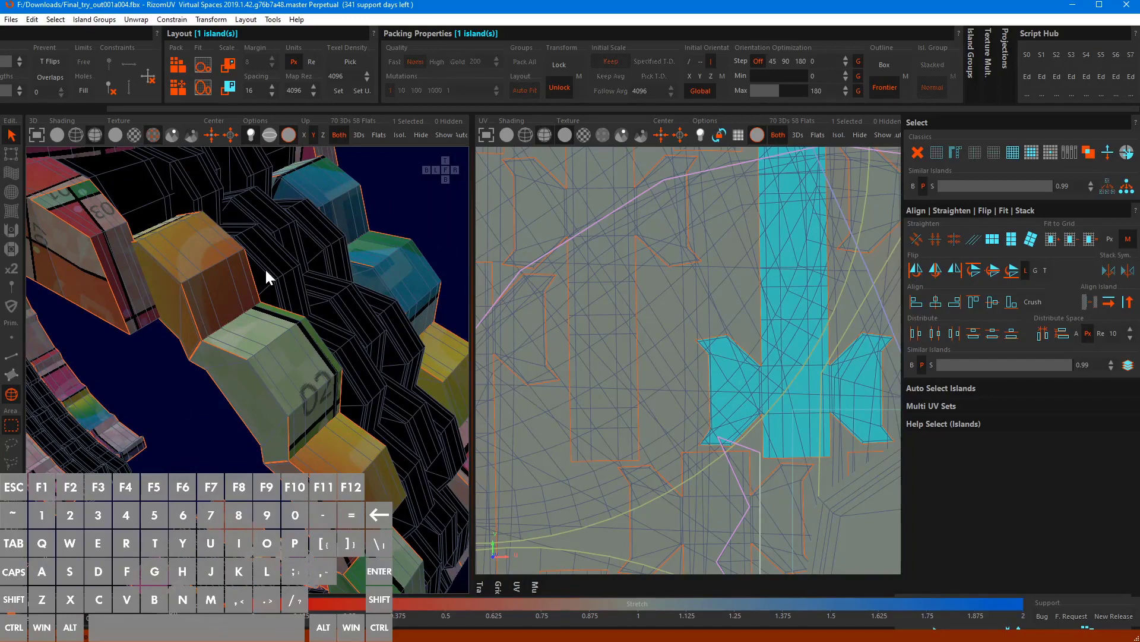
left_click(265, 267)
key("ctrl+a")
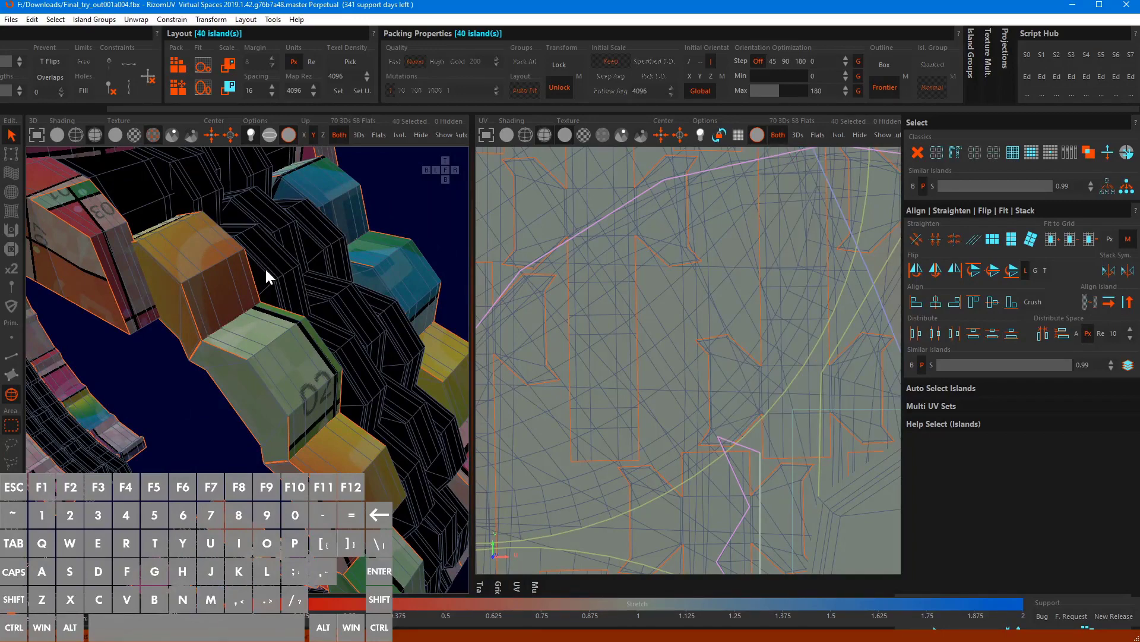
scroll(737, 306, "down", 10)
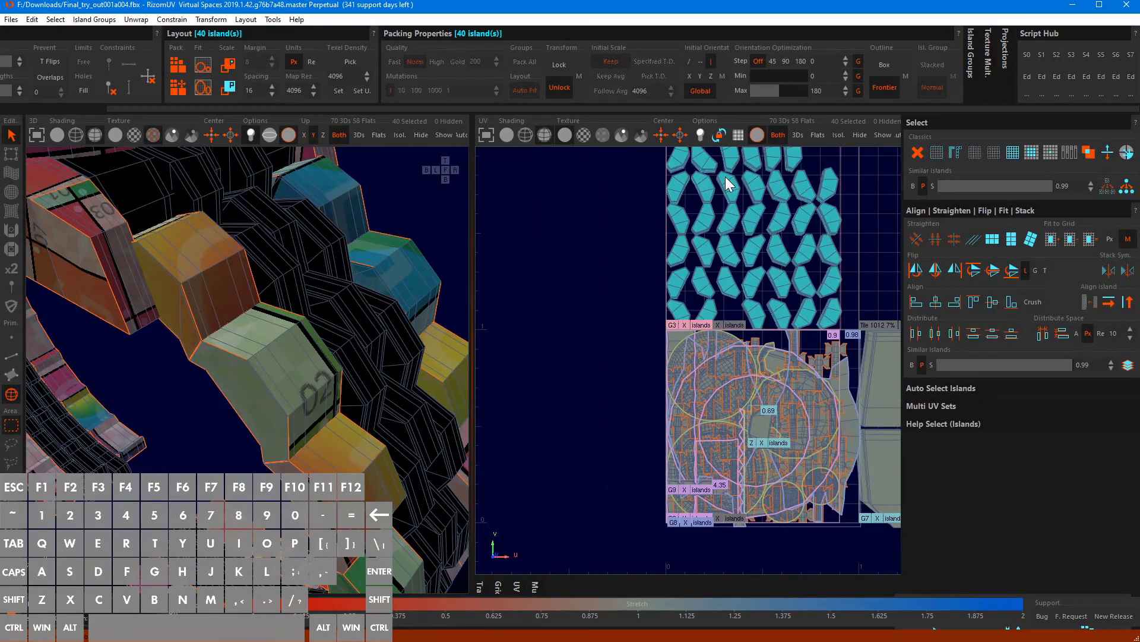
key("ctrl+h")
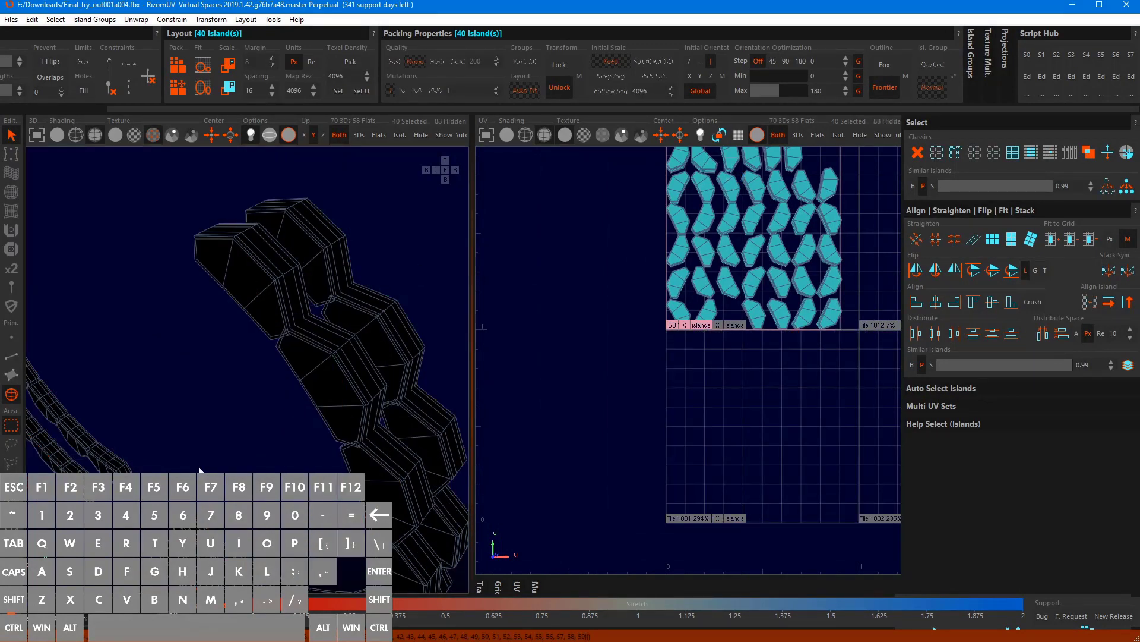
Select the border edge loops on both sides of one inner strap link for its seams
middle_click_drag(199, 471, 344, 313)
scroll(328, 346, "up", 5)
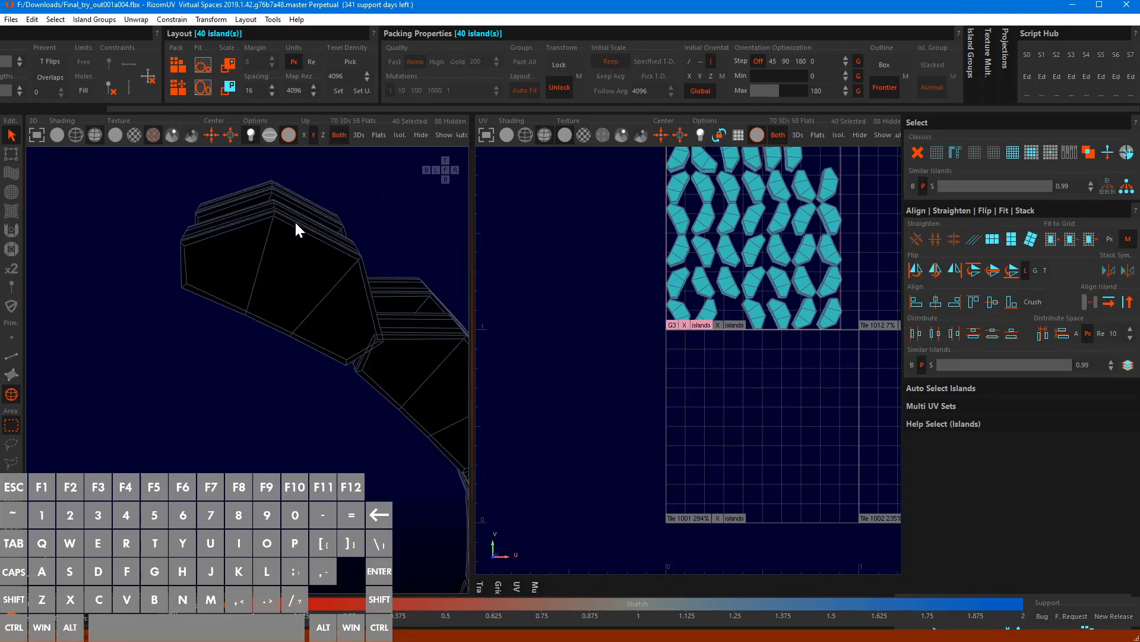
middle_click_drag(294, 220, 307, 322)
key("F2")
scroll(225, 269, "up", 5)
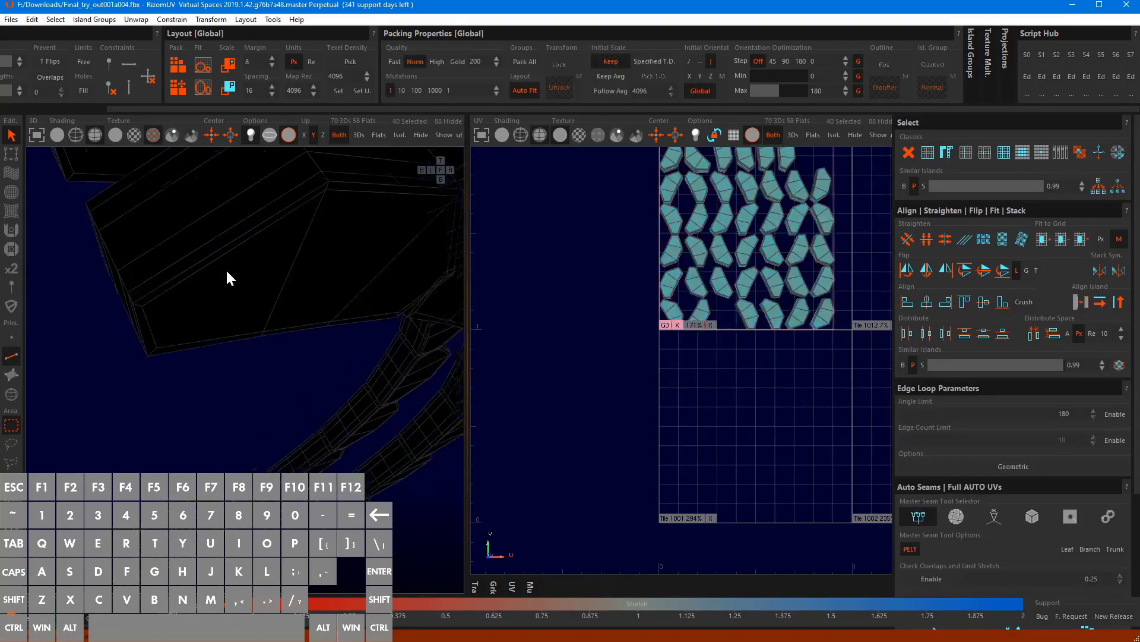
middle_click_drag(226, 269, 275, 273)
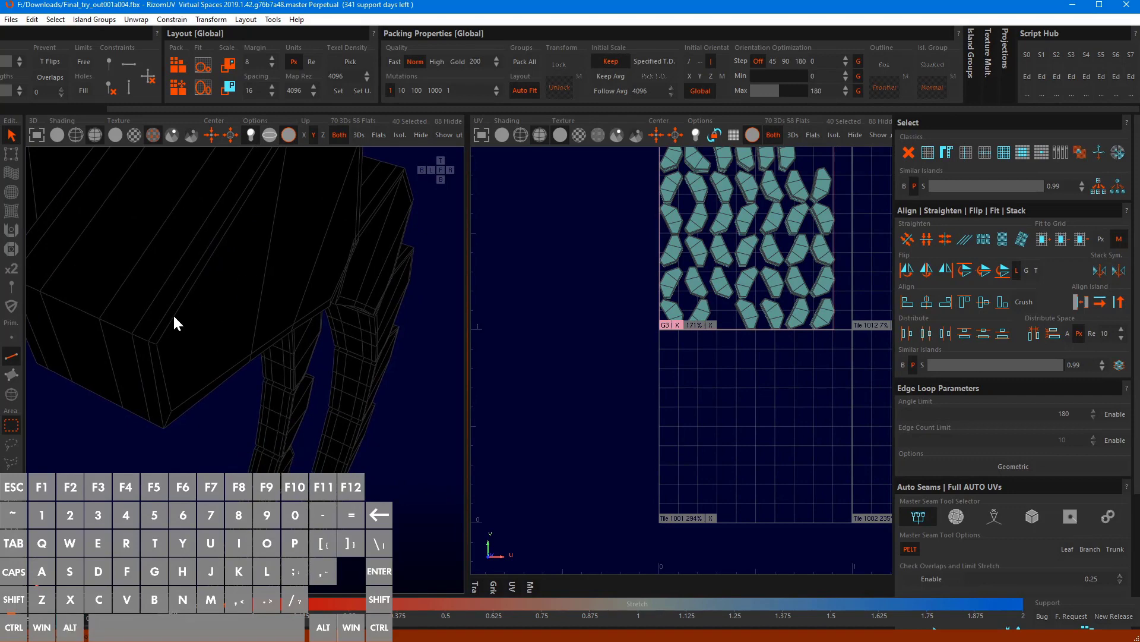
left_click_drag(158, 331, 386, 407, "alt")
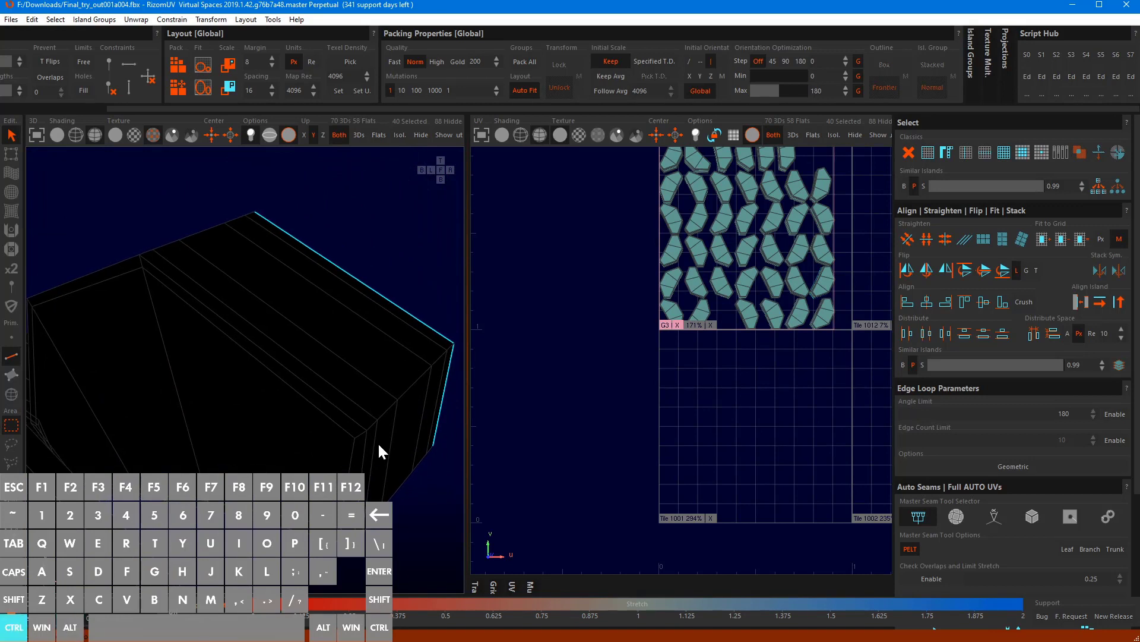
left_click_drag(379, 446, 241, 432, "alt")
left_click(363, 452, "ctrl")
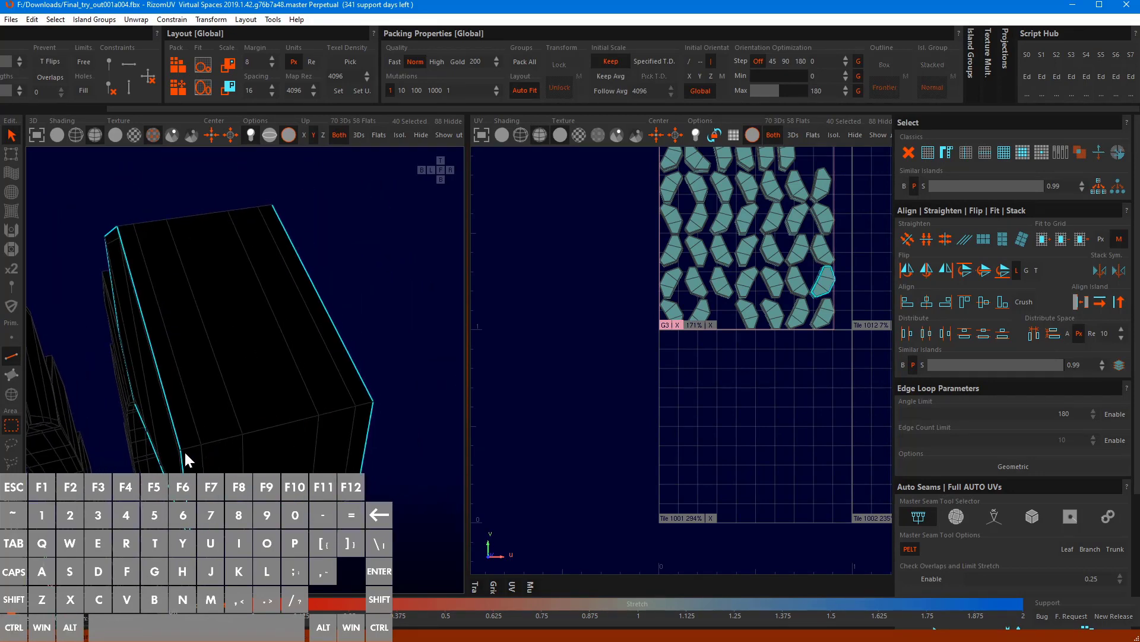
Add the crosswise edges at the link's end to the seam selection and deselect the middle top segments of both side loops
key("ctrl")
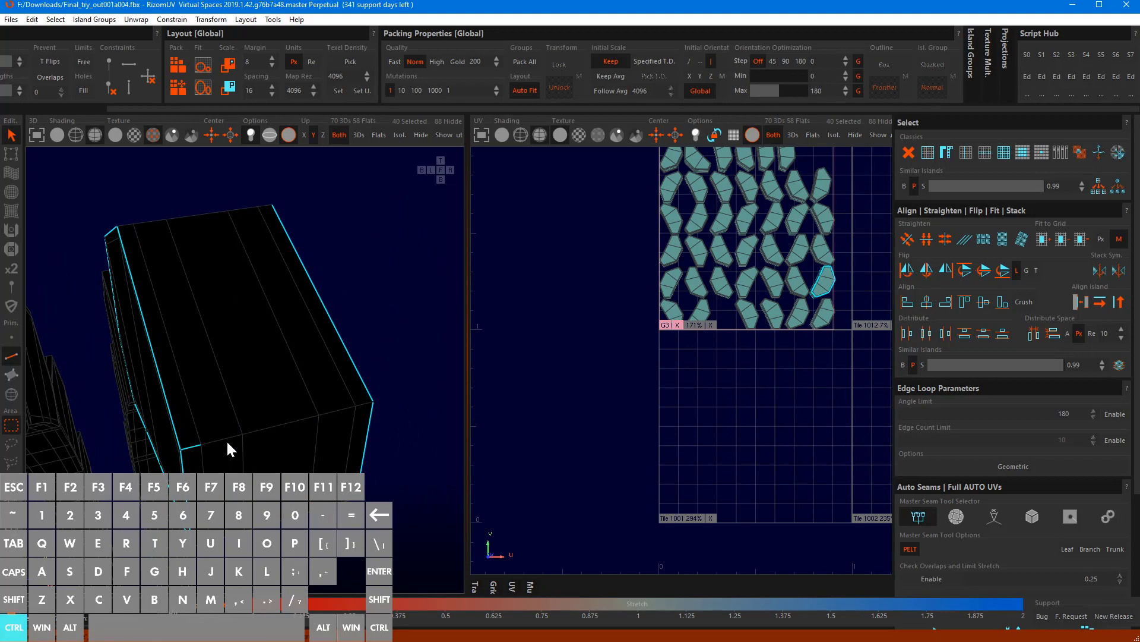
left_click(265, 427, "ctrl")
left_click_drag(379, 383, 280, 416, "alt")
left_click_drag(353, 462, 165, 446, "alt")
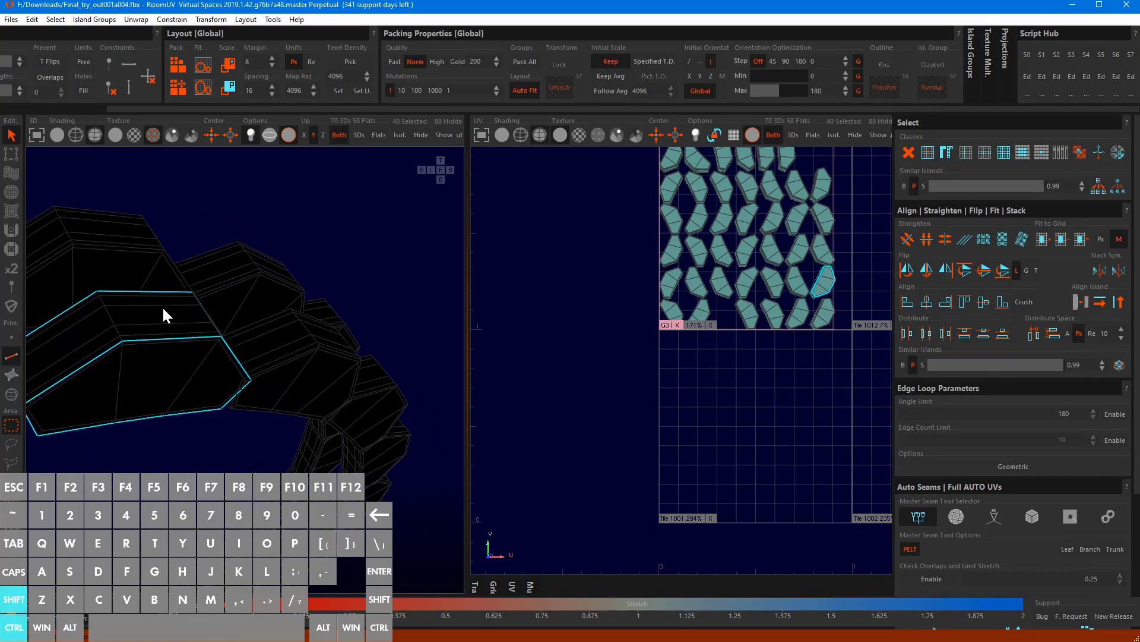
left_click_drag(178, 362, 174, 339, "ctrl+shift")
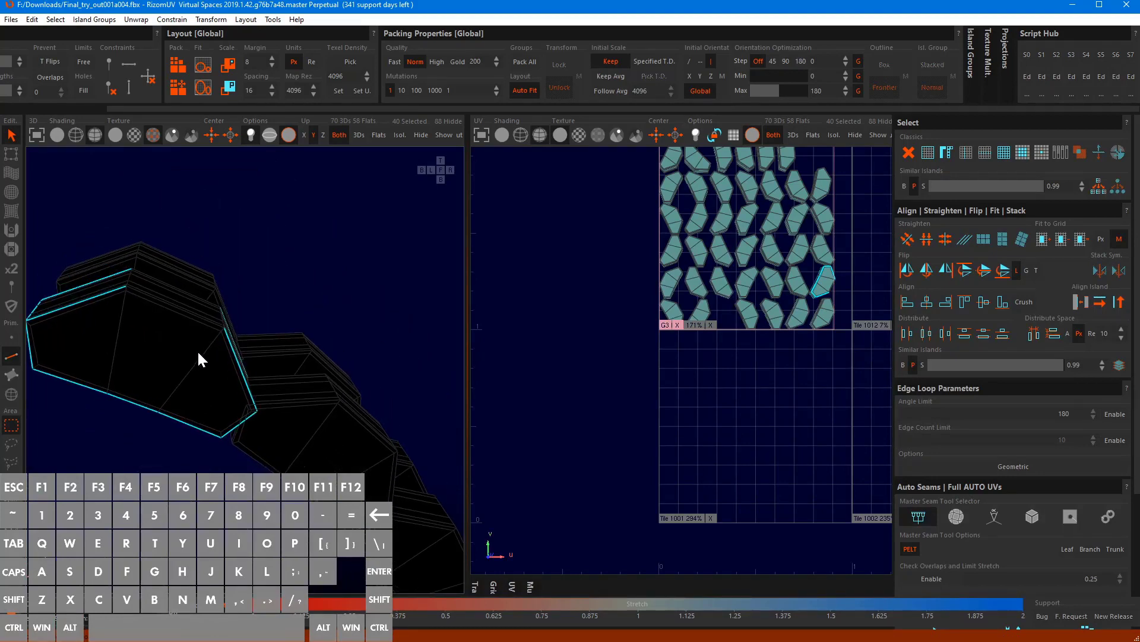
Run the S3 script to cut and unfold the isolated inner links from the selected seams, and unhide the whole watch
left_click(1073, 52)
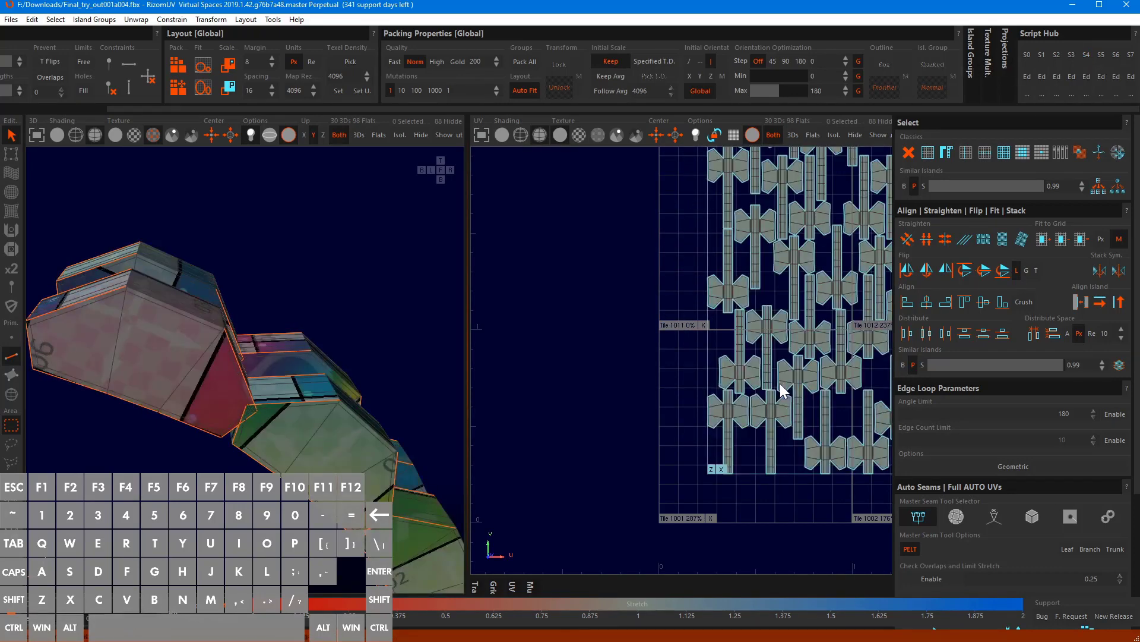
scroll(779, 390, "down", 4)
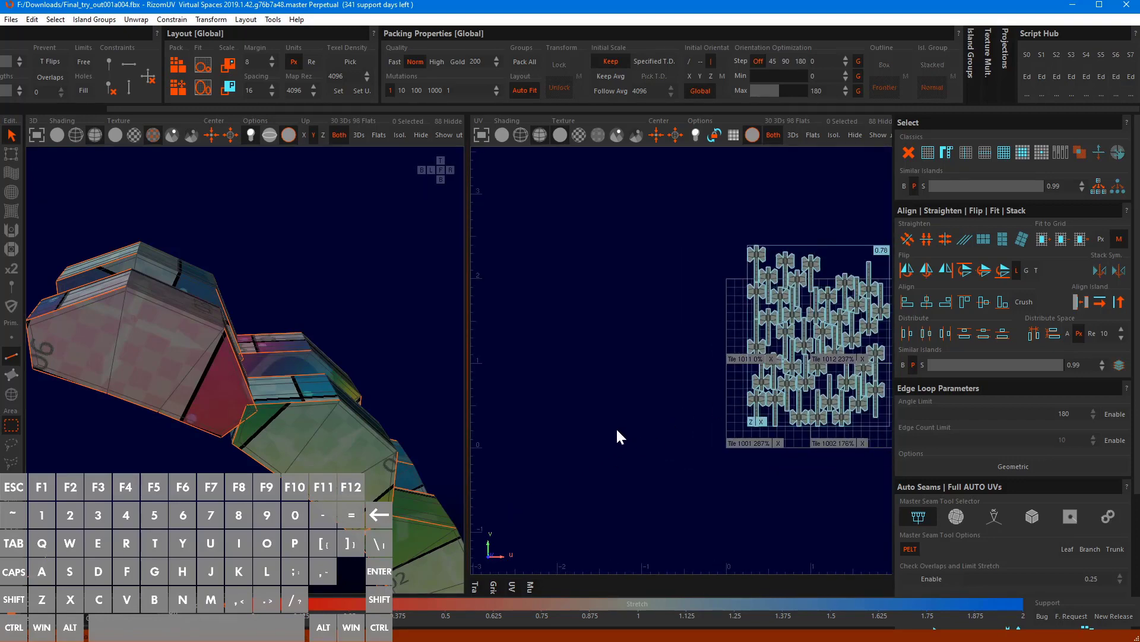
key("u")
Select all islands of the G6 group holding the uncut middle strap links and isolate them
scroll(618, 423, "down", 3)
left_click_drag(330, 462, 308, 426, "alt")
middle_click_drag(307, 426, 224, 386, "alt")
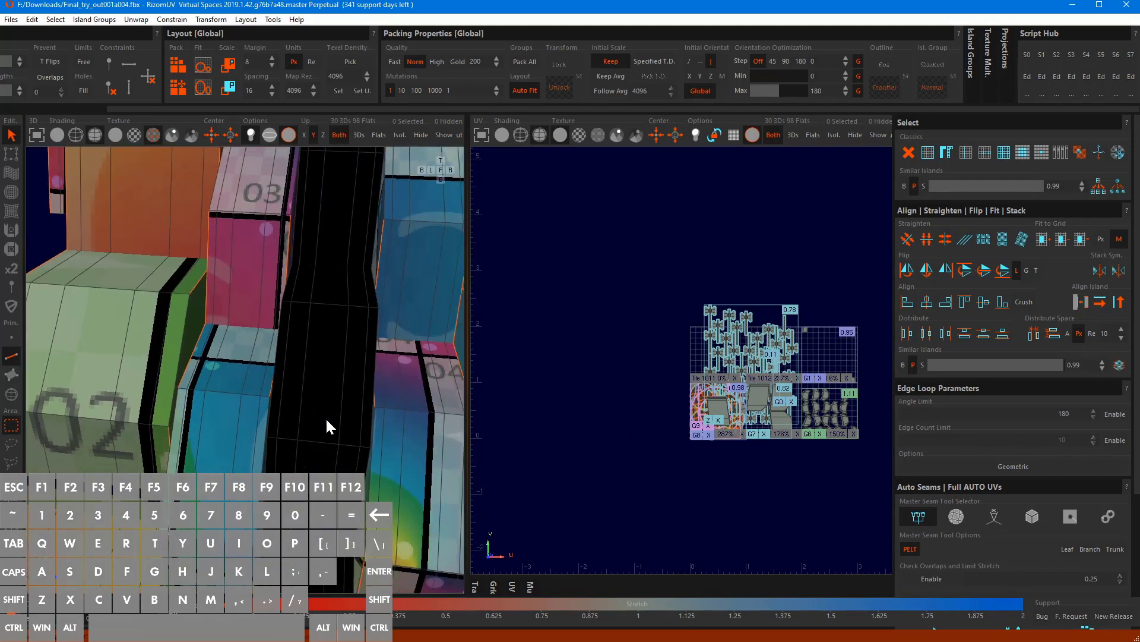
key("ctrl")
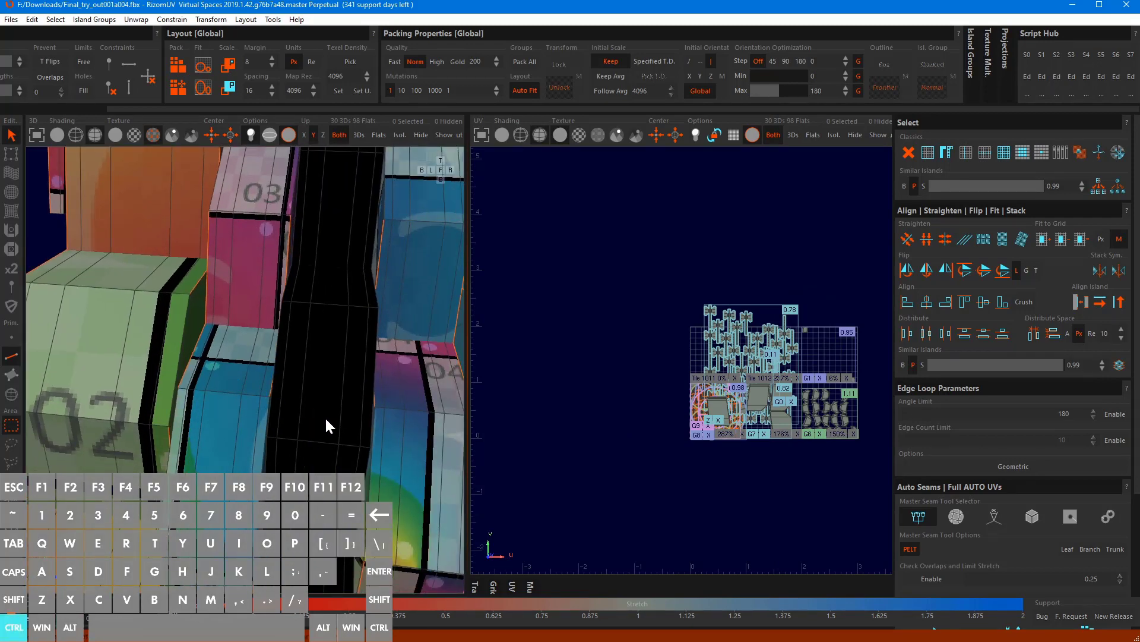
scroll(830, 440, "up", 3)
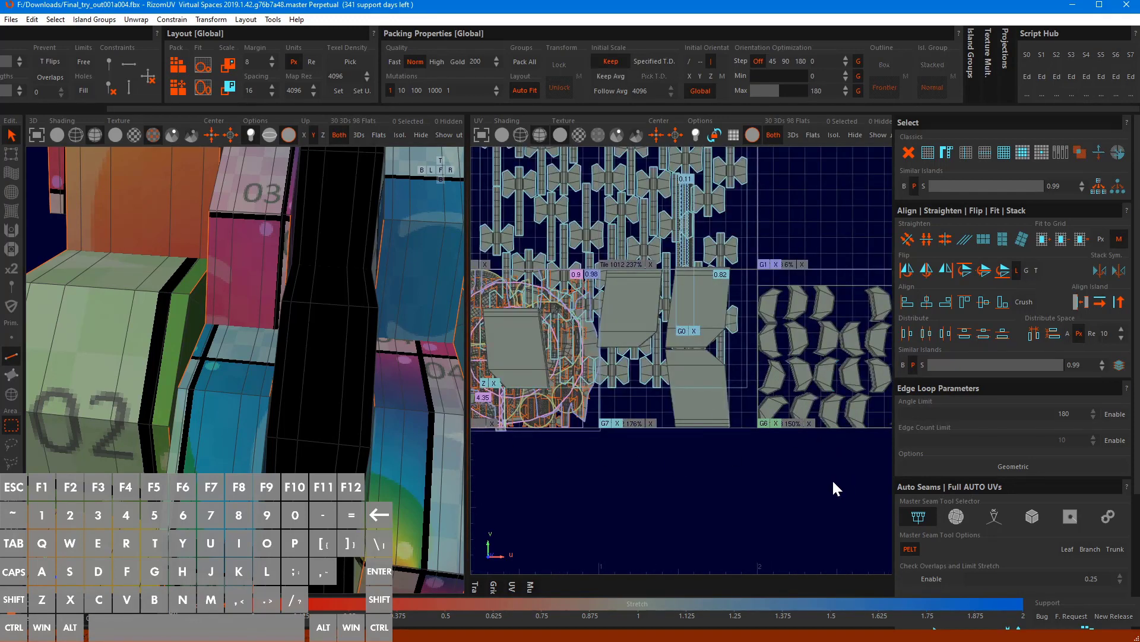
scroll(752, 443, "up", 5)
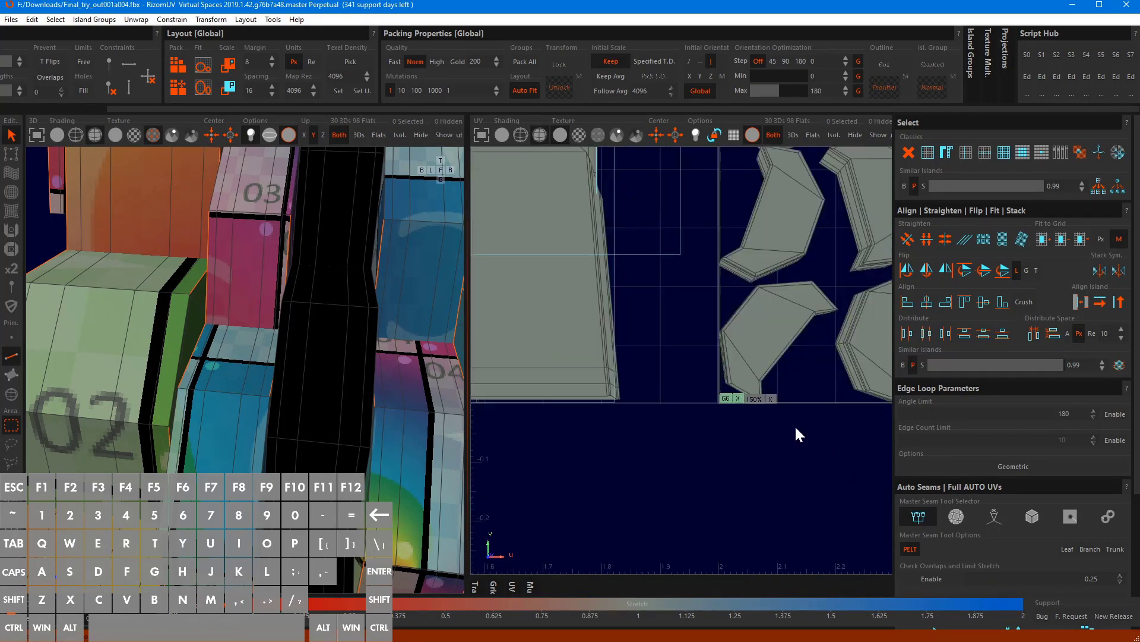
middle_click_drag(736, 398, 646, 443)
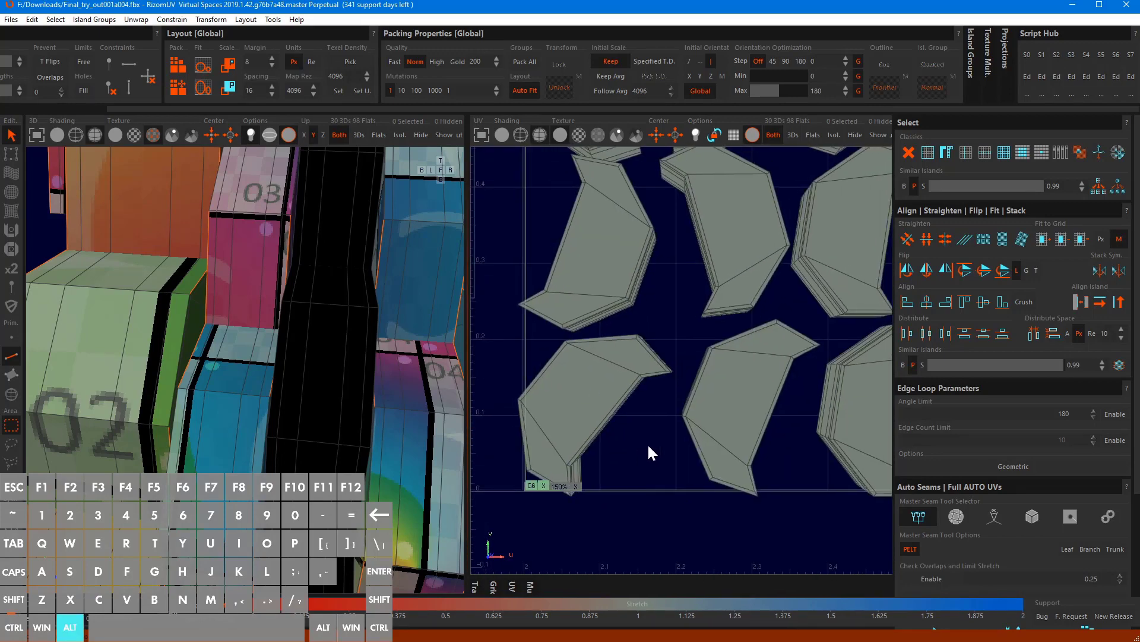
key("F4")
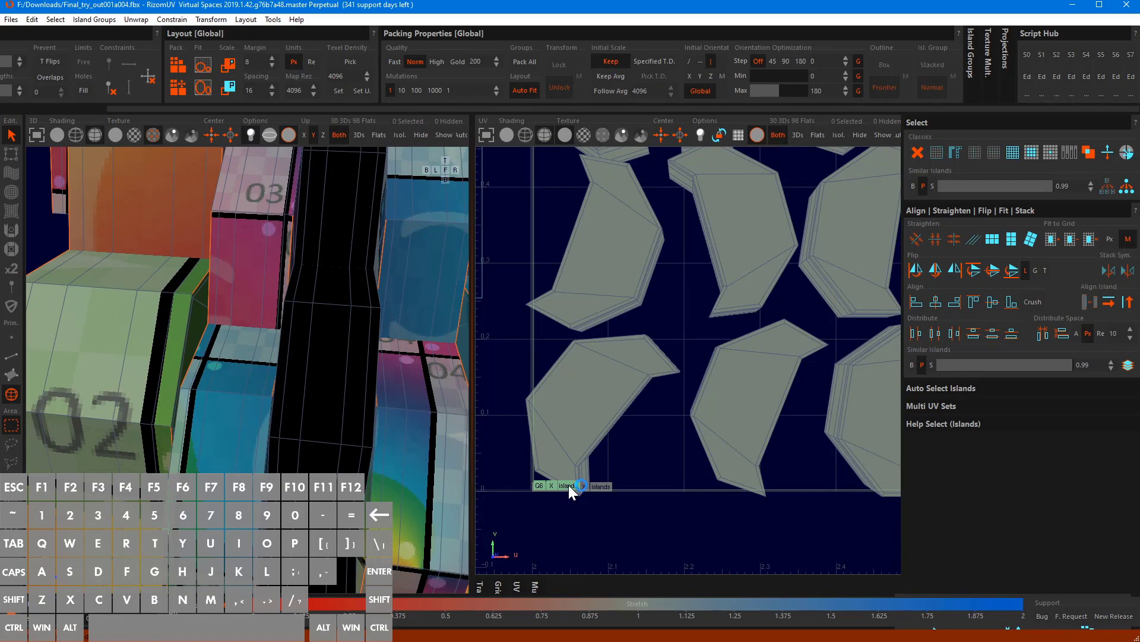
key("ctrl+a")
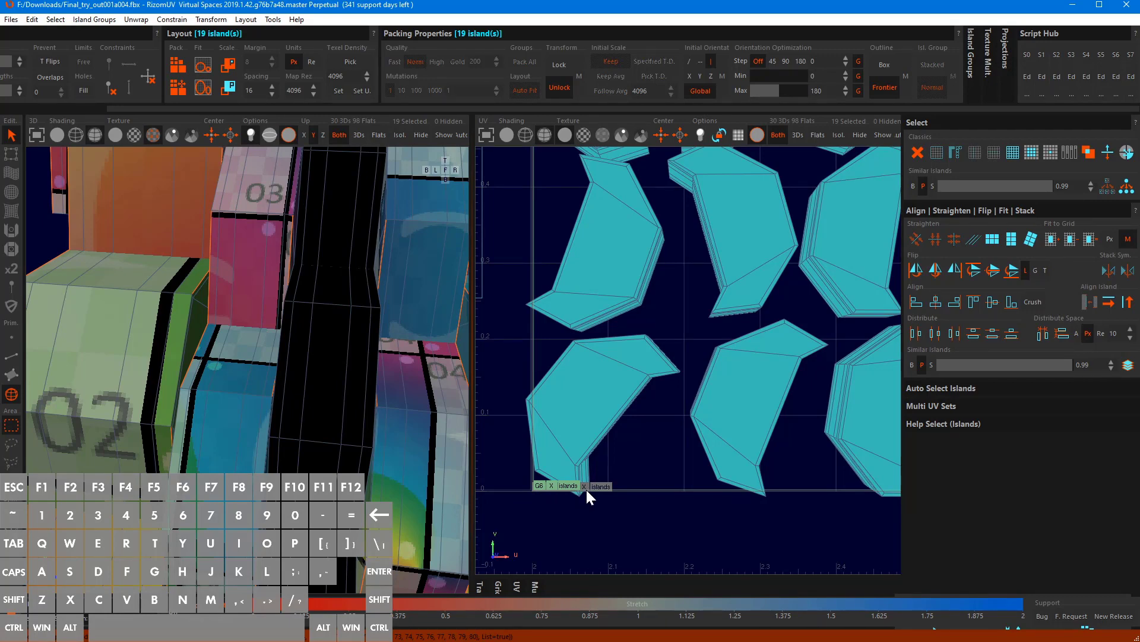
left_click(590, 493)
double_click(594, 405)
left_click(594, 523)
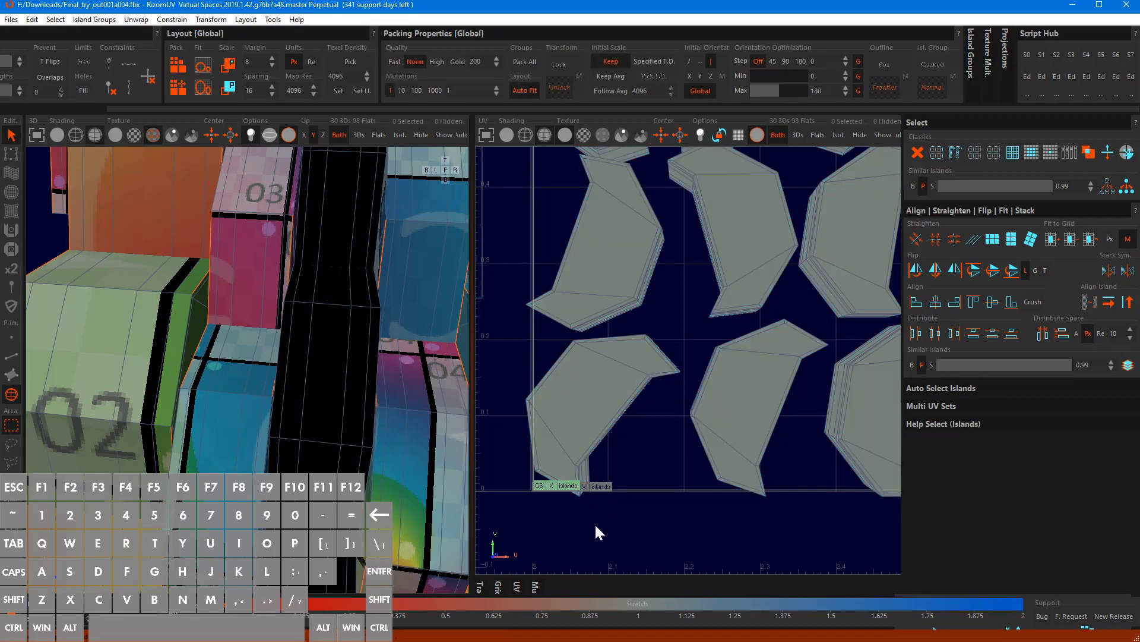
scroll(615, 374, "down", 1)
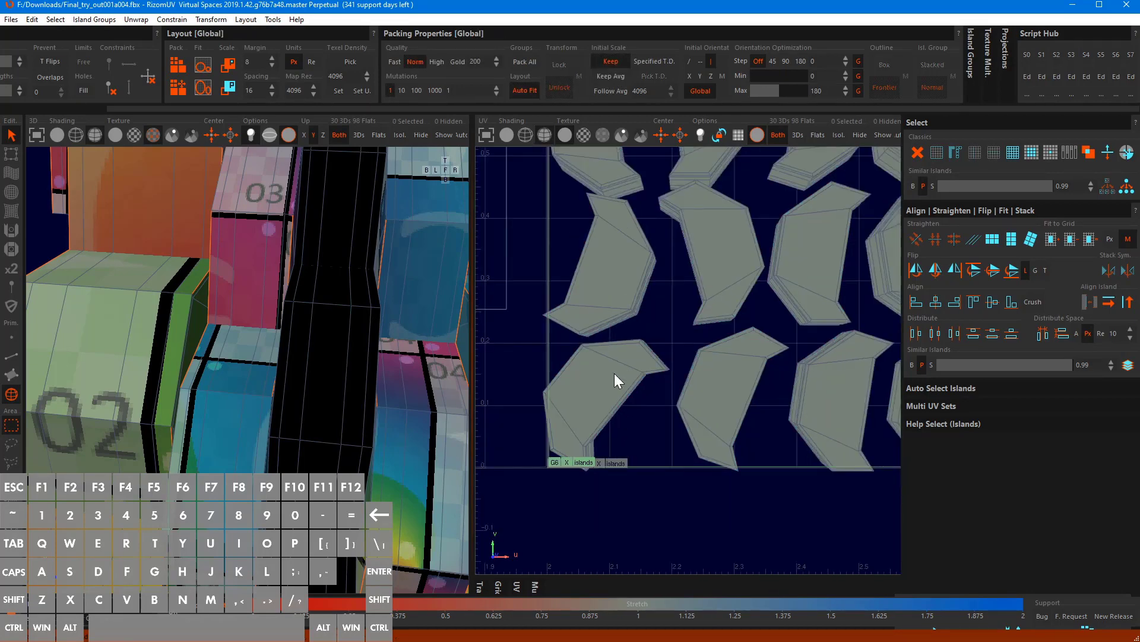
left_click(594, 462)
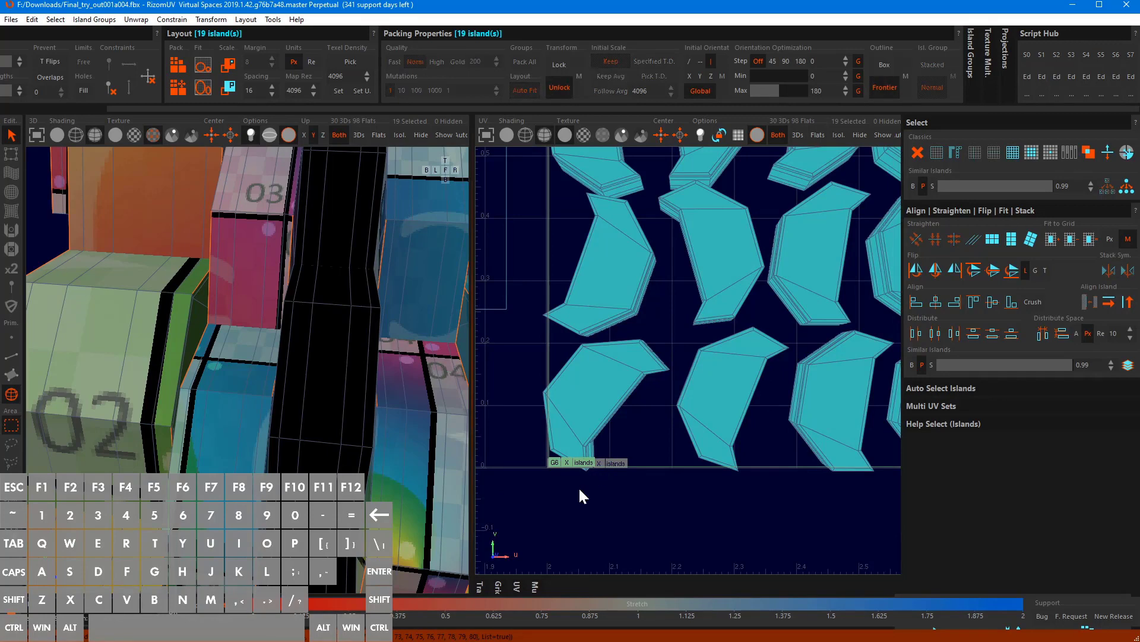
key("i")
Select the border edge loop along the far side of the end link in the isolated middle strap row
left_click_drag(379, 364, 265, 357, "alt")
scroll(265, 356, "up", 5)
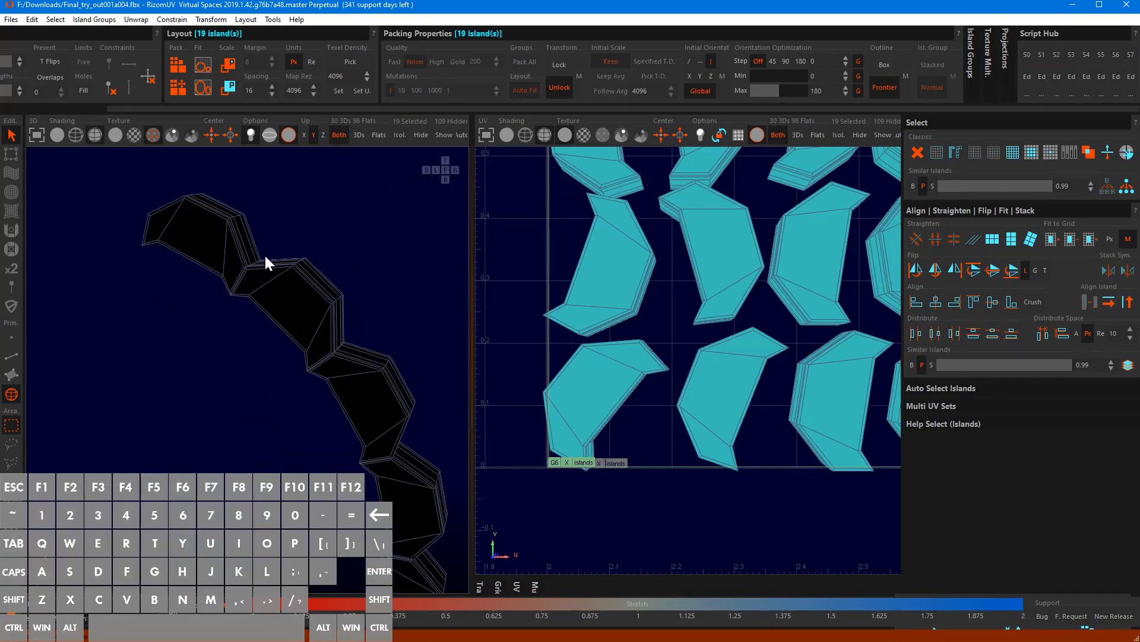
key("F1")
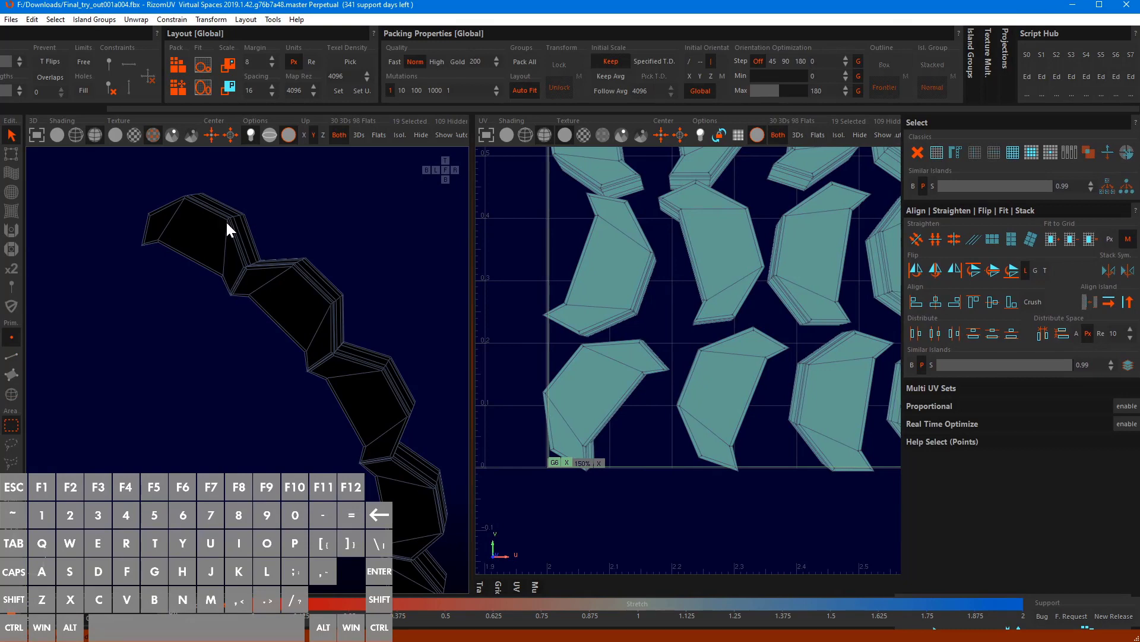
scroll(230, 226, "up", 4)
left_click_drag(204, 240, 256, 354, "alt")
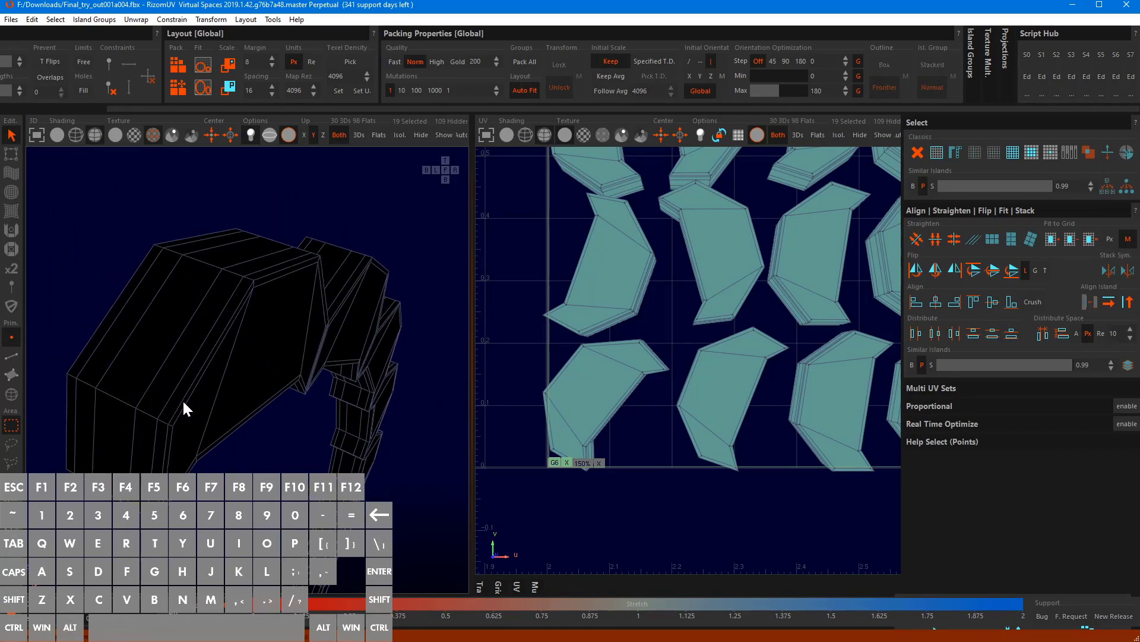
key("F2")
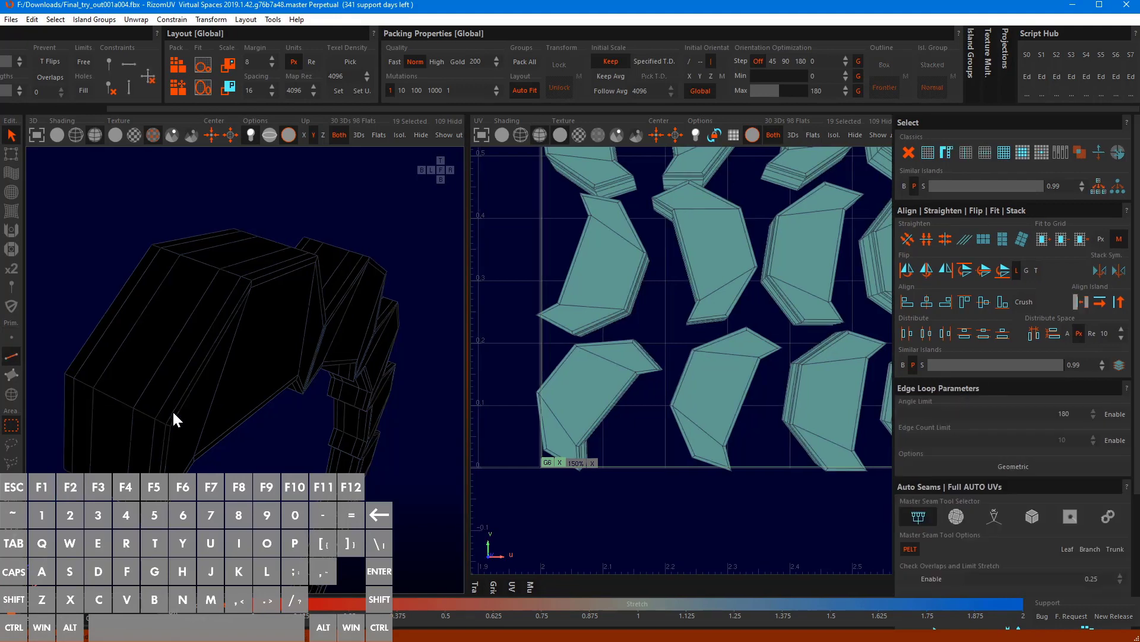
left_click_drag(184, 413, 316, 409, "alt")
double_click(170, 402)
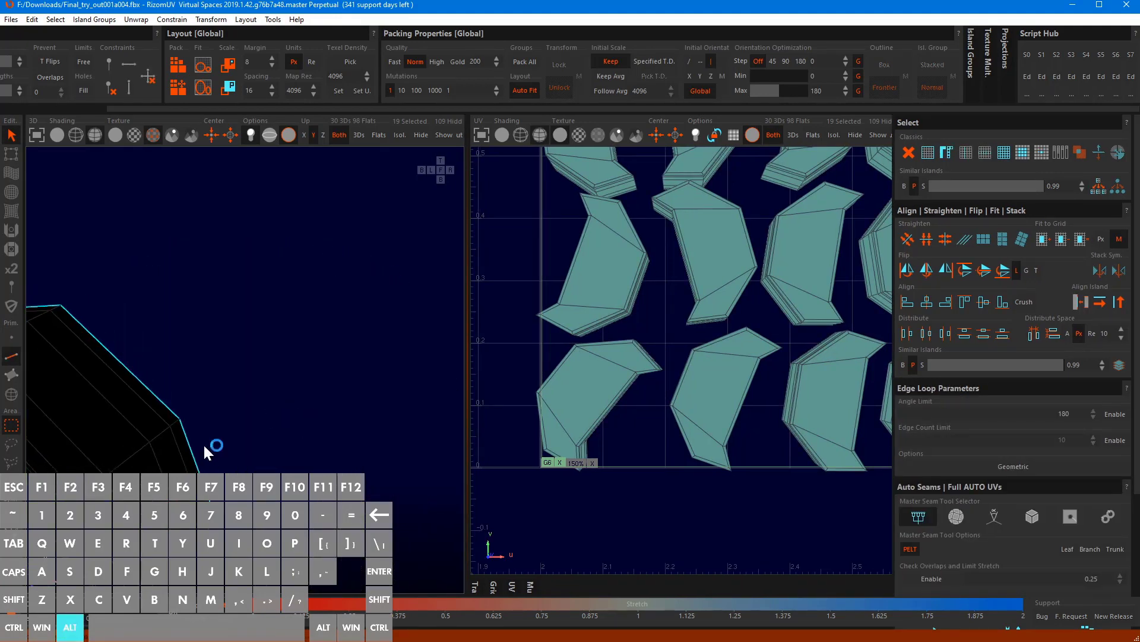
Undo the near-side edge loop selection, and select the neighbouring loop and the crosswise edges at the link's end instead
left_click_drag(205, 447, 346, 392, "alt")
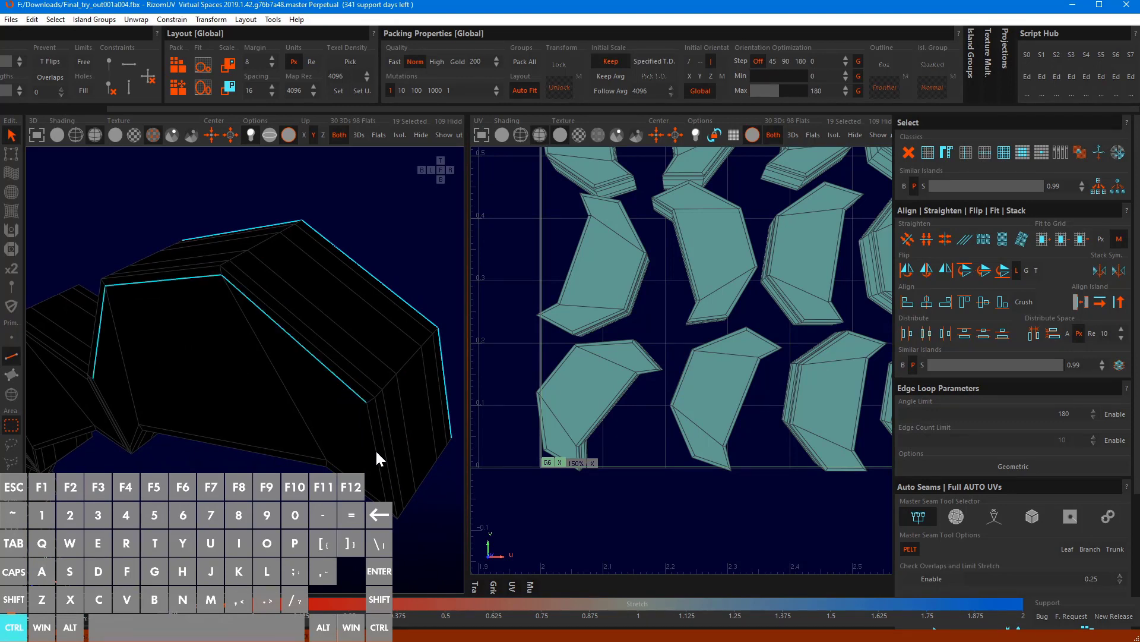
left_click_drag(376, 463, 424, 465, "alt")
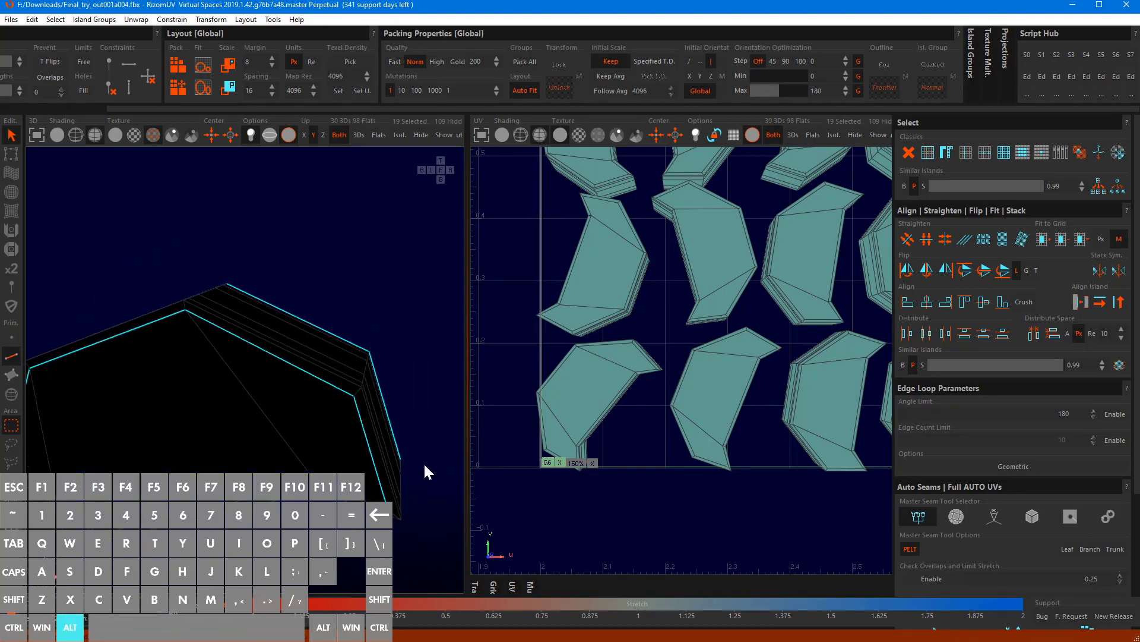
key("ctrl+z")
key("ctrl+z")
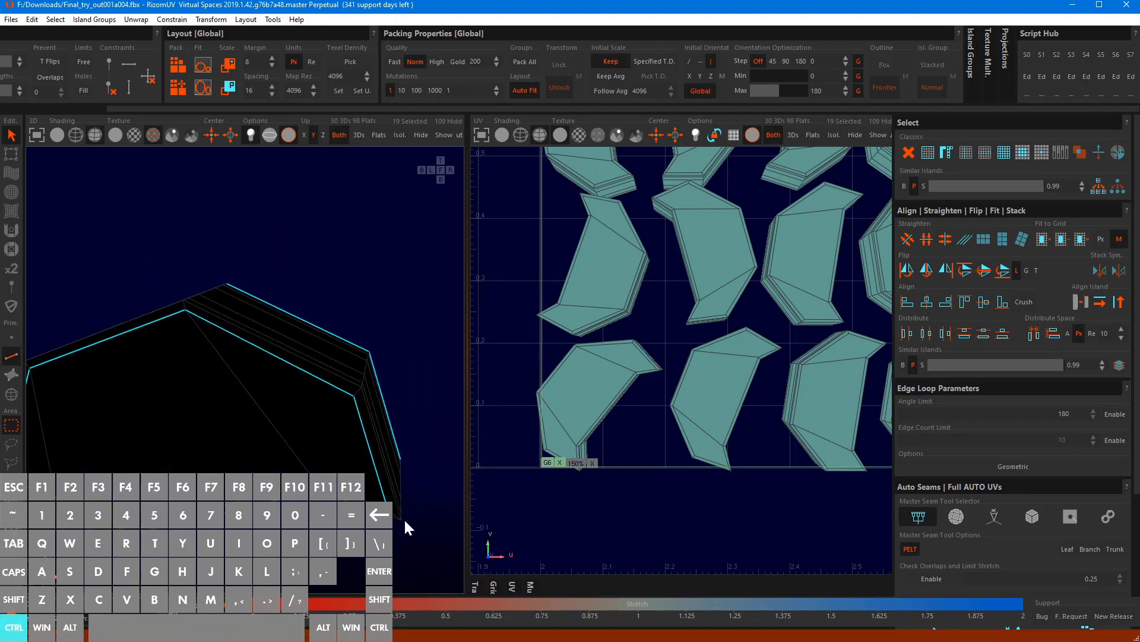
left_click_drag(404, 505, 291, 419, "alt")
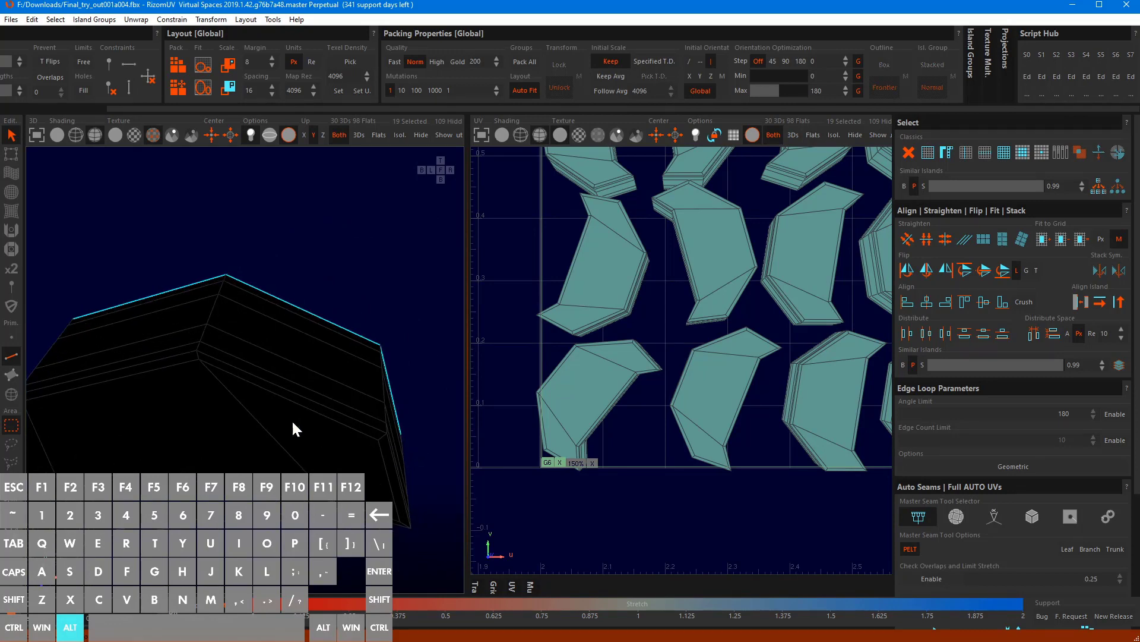
double_click(245, 374, "ctrl")
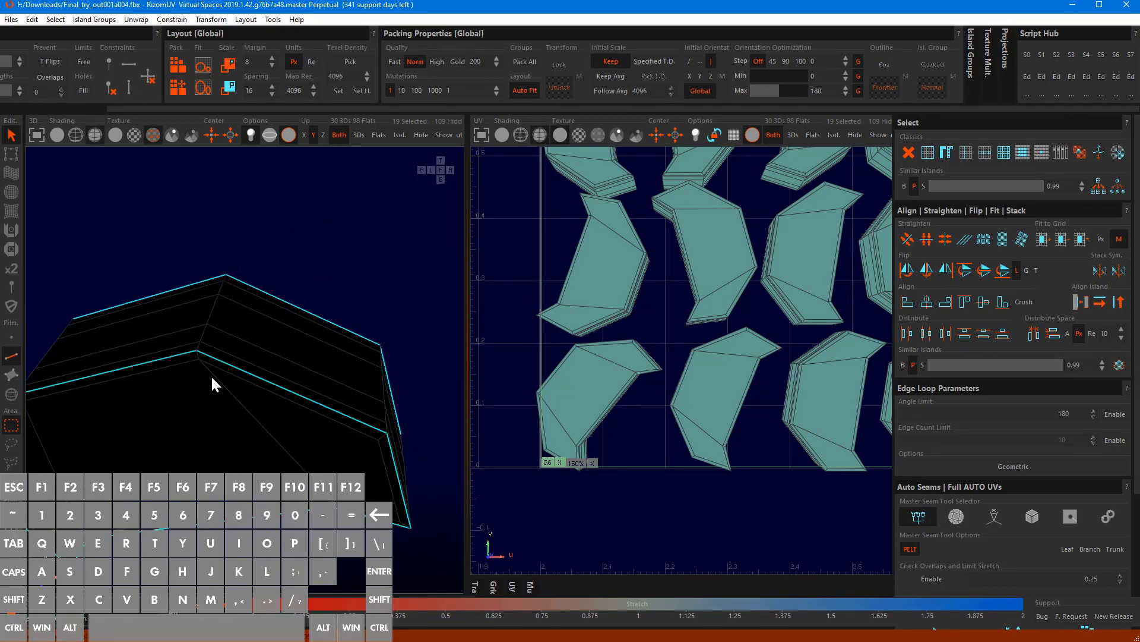
left_click(69, 627)
left_click_drag(326, 436, 131, 406, "alt")
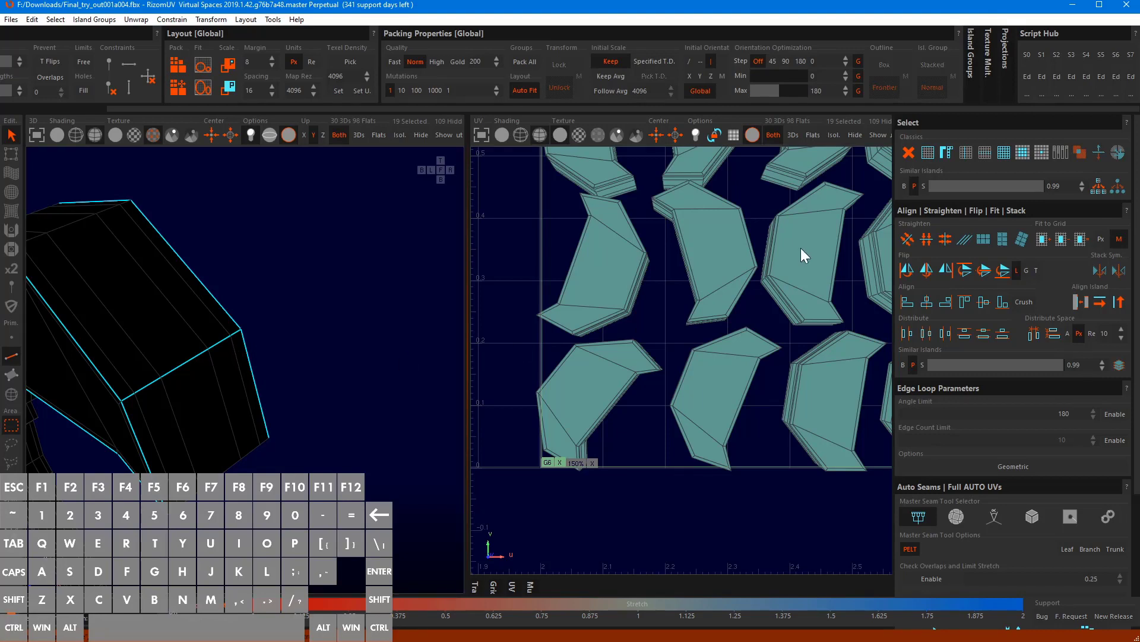
Deselect the middle top segments of both side loops and add back the side segments at the link's other end
left_click_drag(177, 316, 289, 345, "alt")
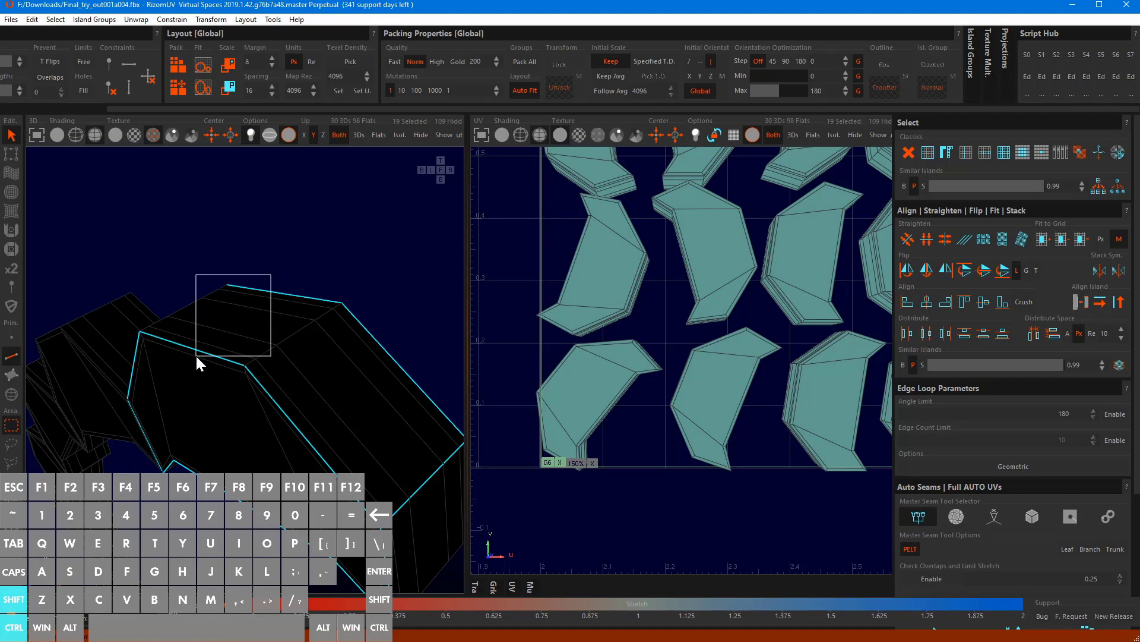
left_click(211, 330, "ctrl+shift")
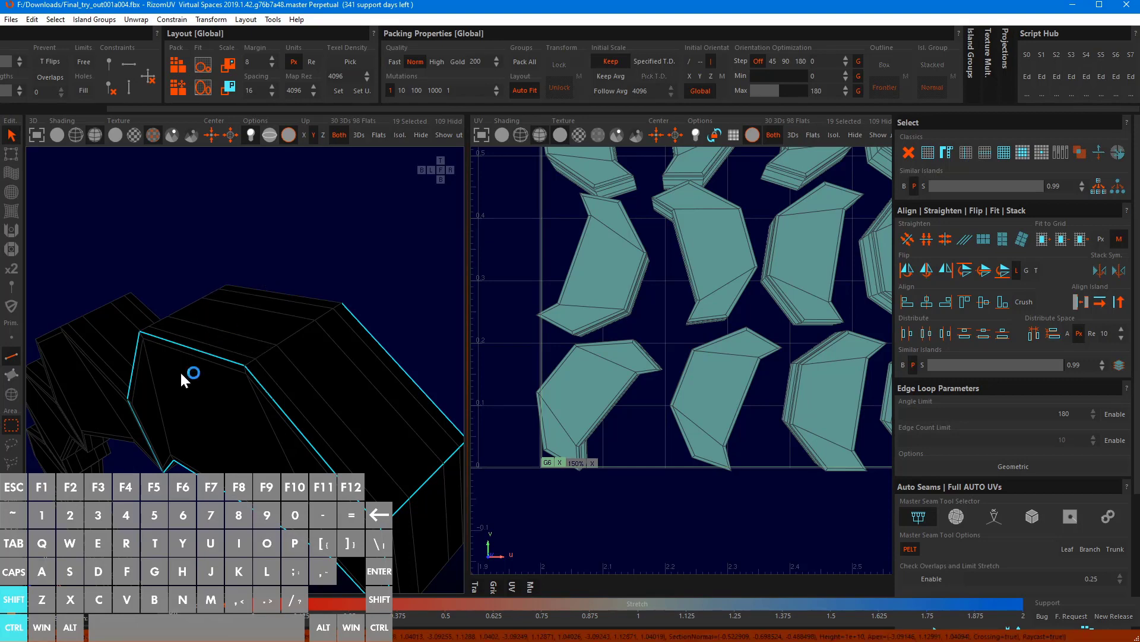
left_click_drag(313, 376, 346, 397, "alt")
left_click_drag(385, 430, 194, 376, "alt")
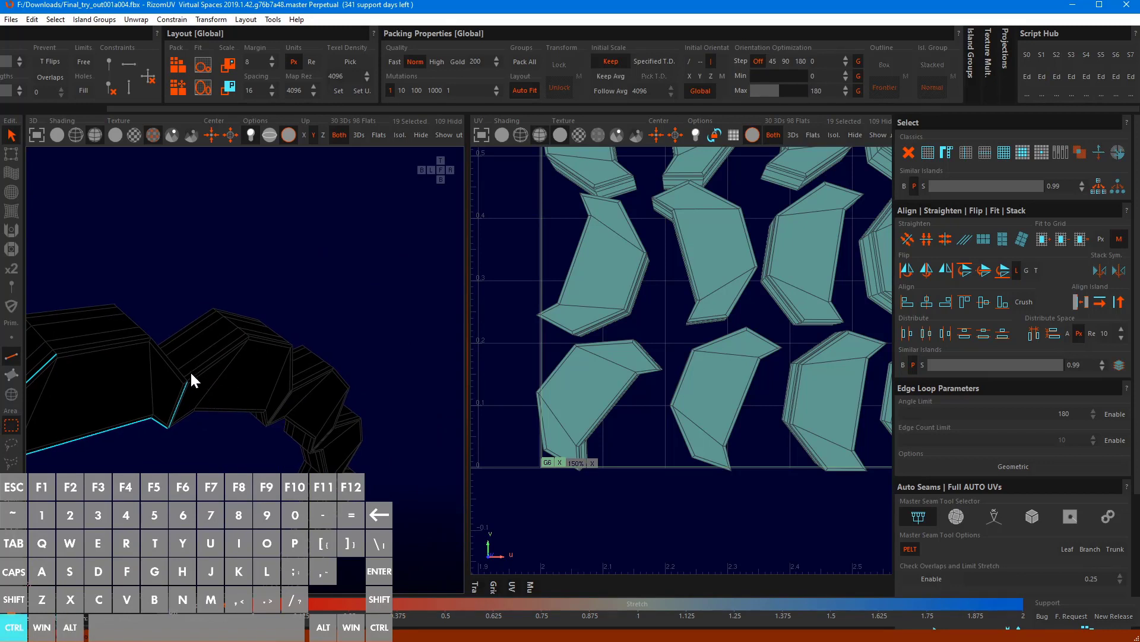
left_click(159, 363, "ctrl")
left_click(172, 372)
left_click_drag(168, 376, 148, 326, "alt")
scroll(221, 402, "up", 2)
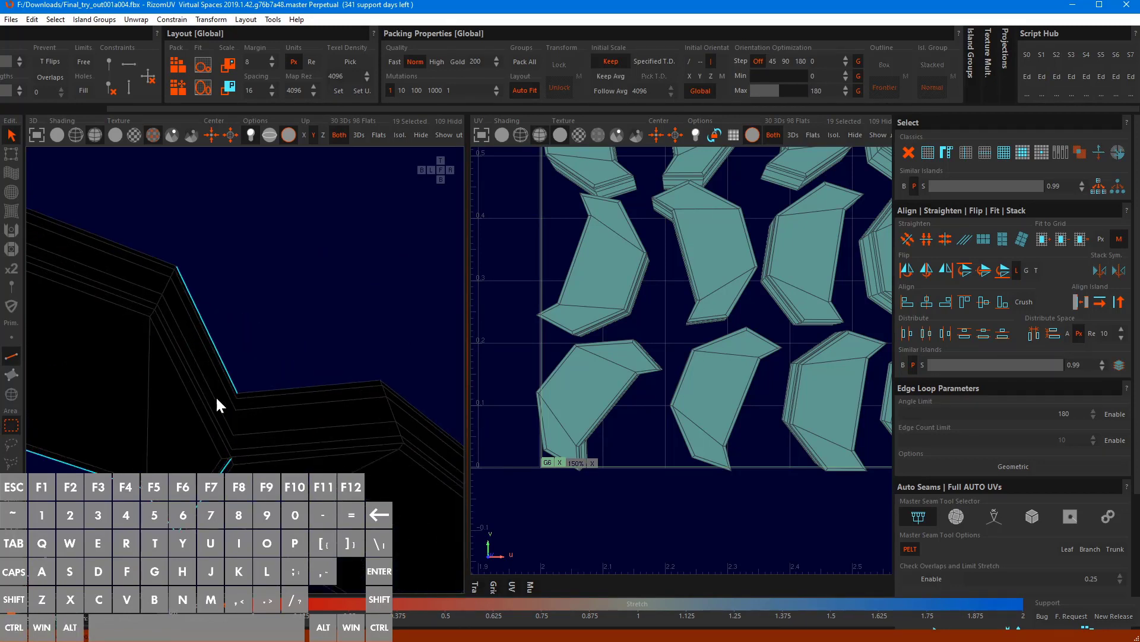
scroll(228, 458, "up", 3)
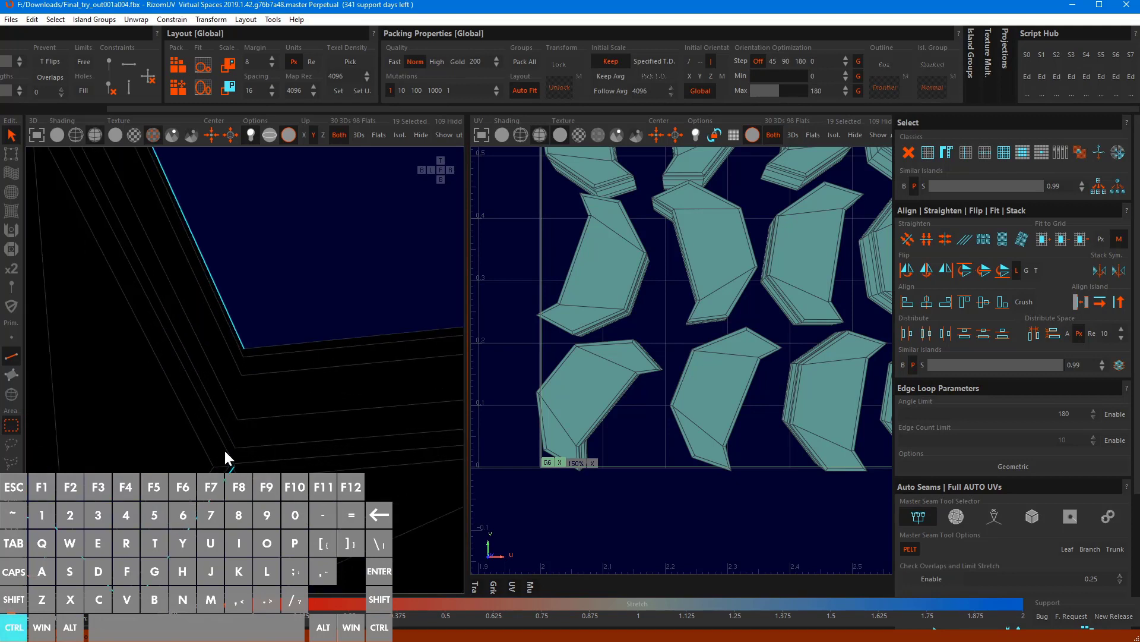
scroll(225, 445, "down", 5)
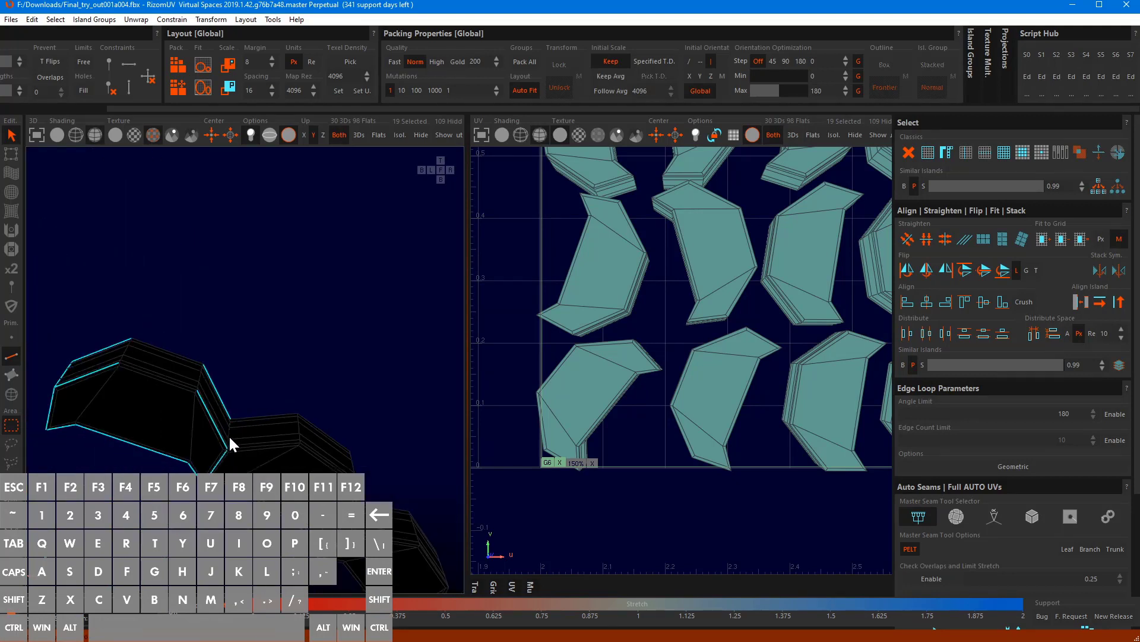
Run the S3 script to cut and unfold all isolated middle links, and bring the whole watch back into view
left_click(1074, 55)
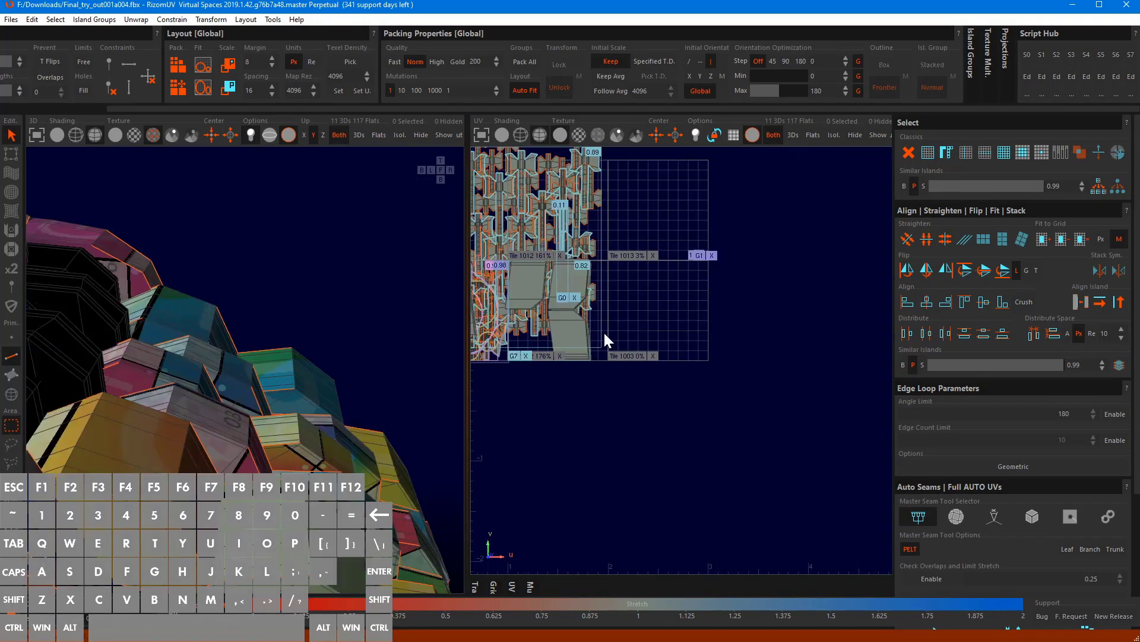
left_click_drag(452, 359, 323, 427, "alt")
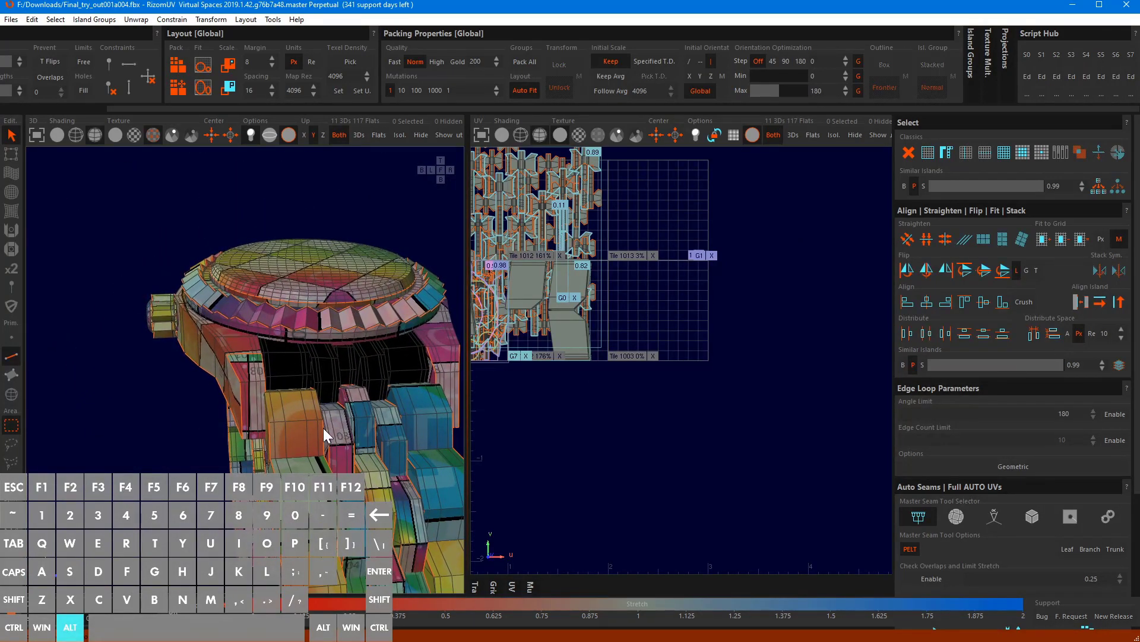
scroll(279, 355, "up", 3)
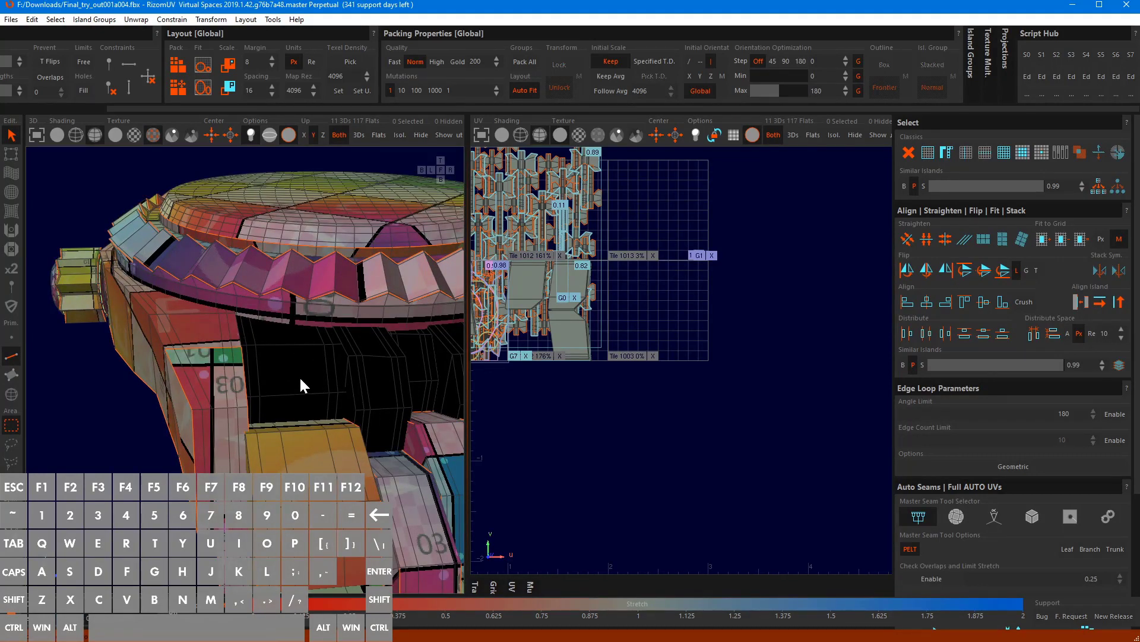
Select the black, not yet unwrapped block below the ridged bezel with its similar islands and isolate them
key("F4")
left_click(301, 377)
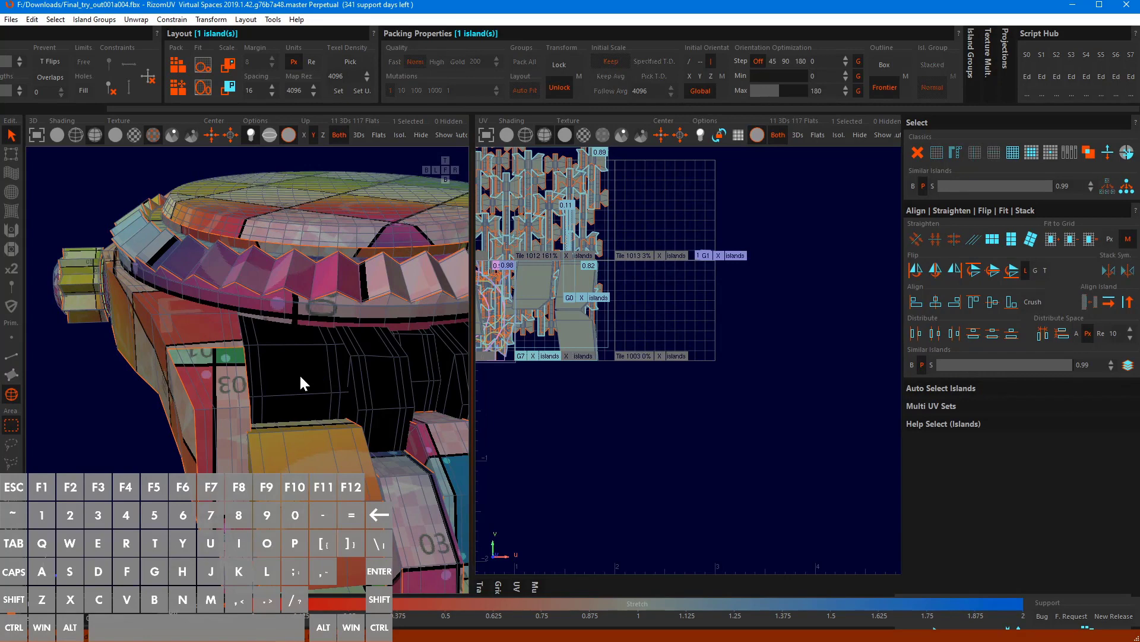
key("ctrl+m")
key("i")
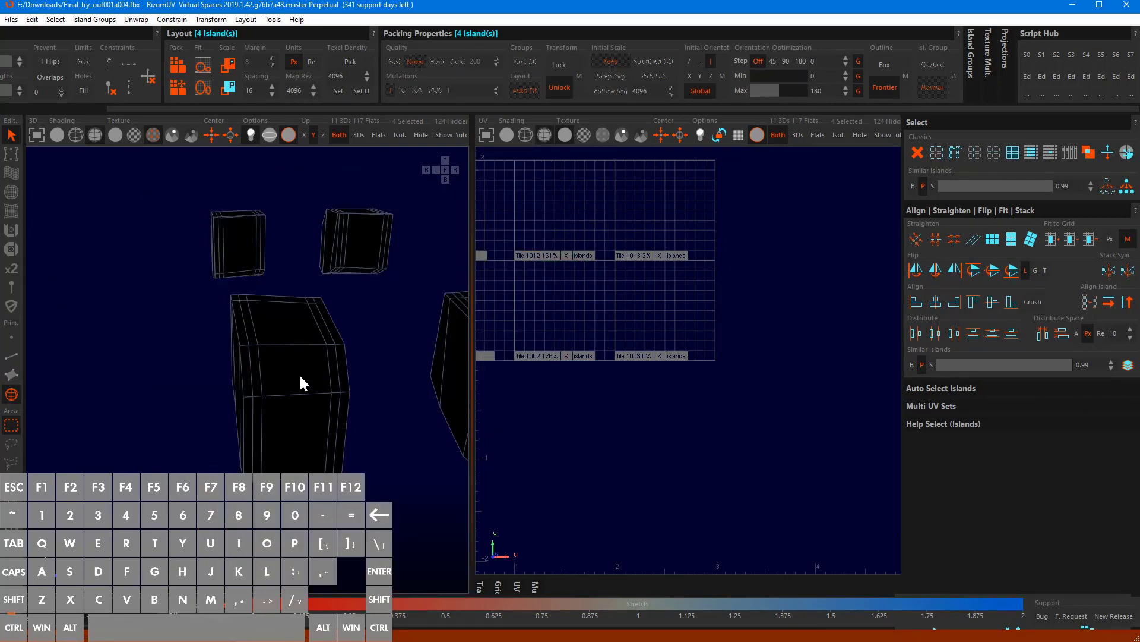
Select the upper, chamfer and vertical outline edges of one side face on an isolated block
left_click_drag(298, 373, 262, 454, "alt")
key("F2")
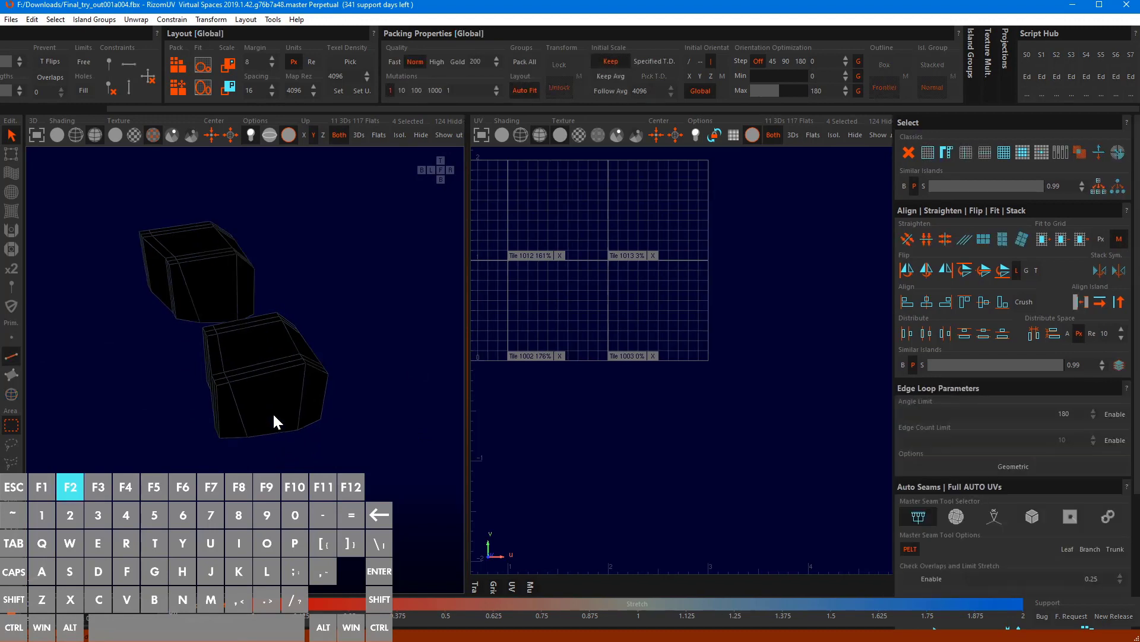
scroll(274, 416, "up", 4)
left_click(253, 321)
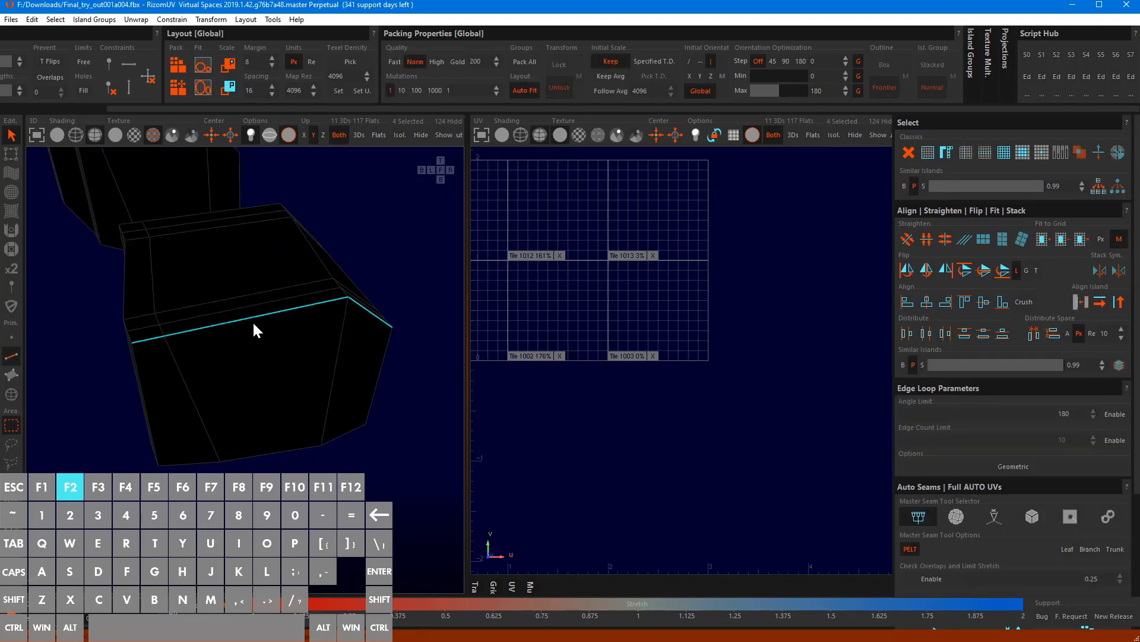
left_click_drag(252, 320, 177, 389, "alt")
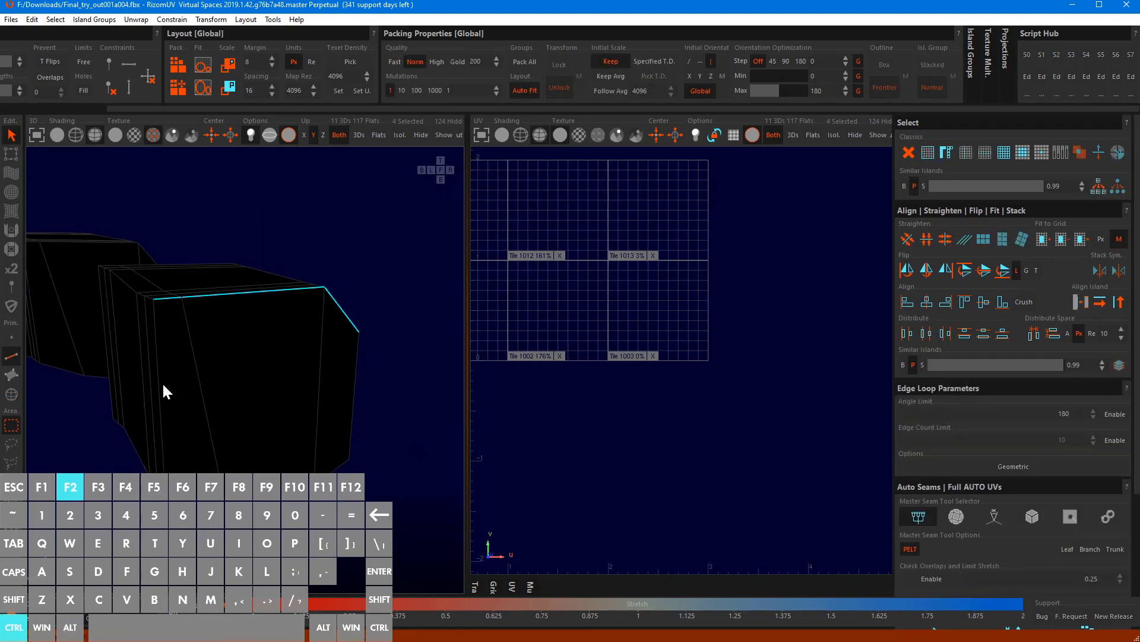
left_click(158, 392, "ctrl")
left_click_drag(184, 415, 234, 527, "alt")
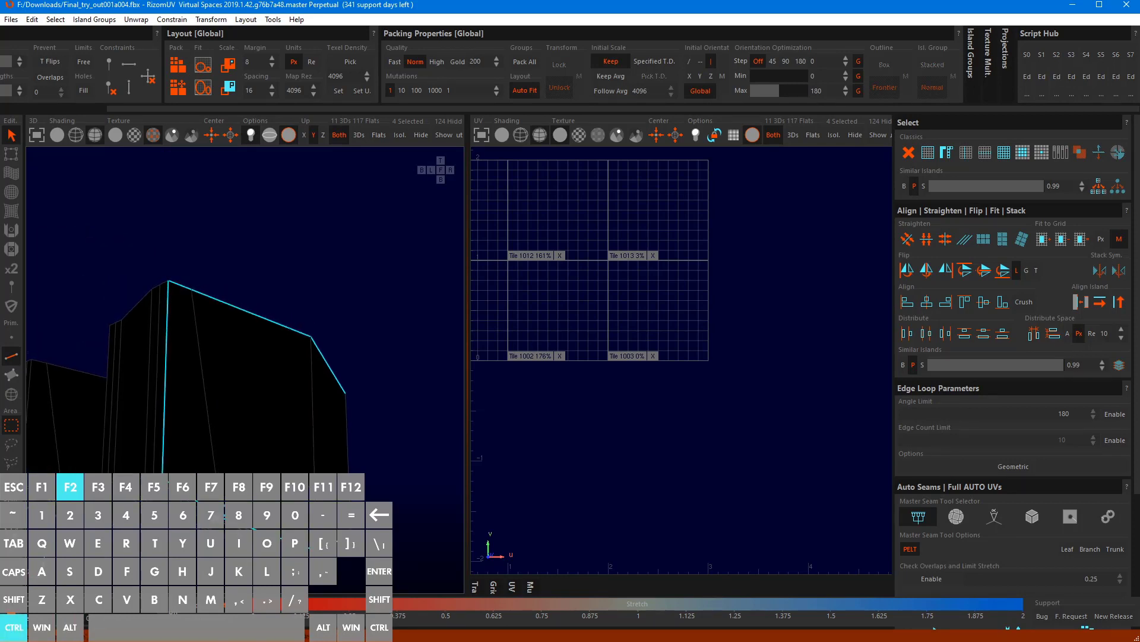
left_click(70, 627)
left_click_drag(238, 356, 366, 483, "alt")
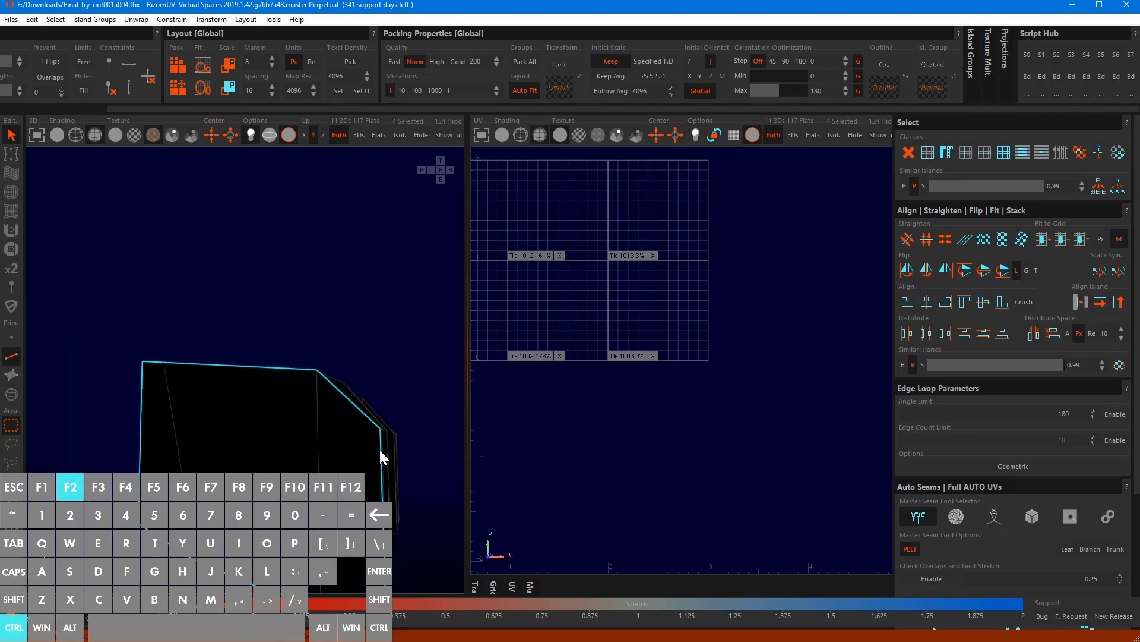
Add the connecting end edge and the outline edges of the block's opposite side face to the seam selection
left_click(70, 627)
left_click_drag(379, 448, 195, 432, "alt")
left_click(270, 431)
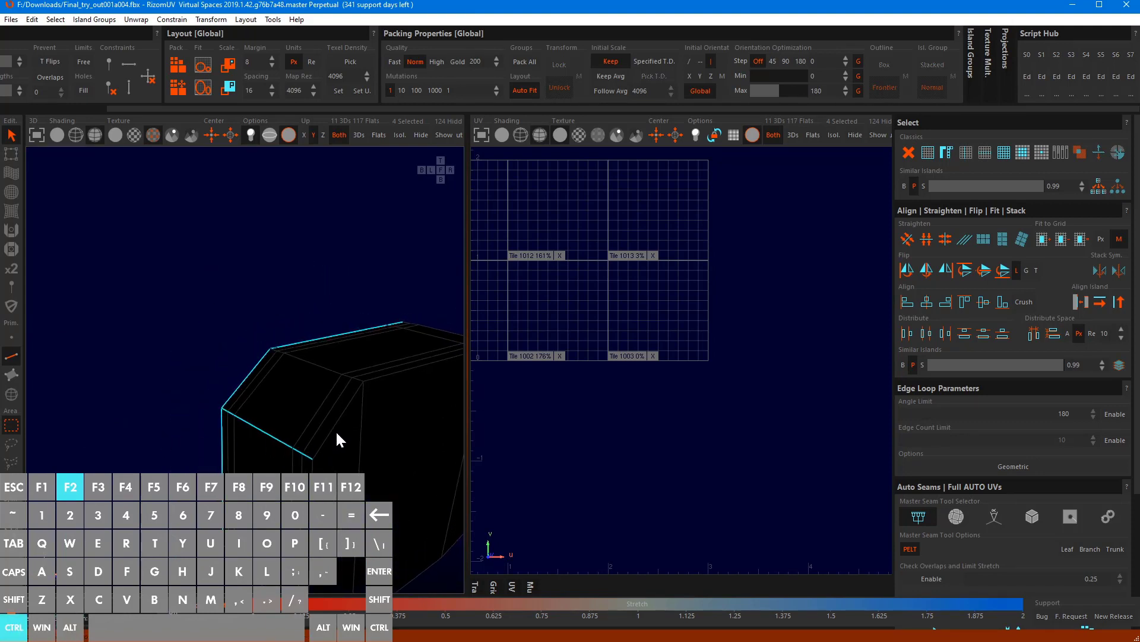
left_click_drag(343, 434, 291, 425, "alt")
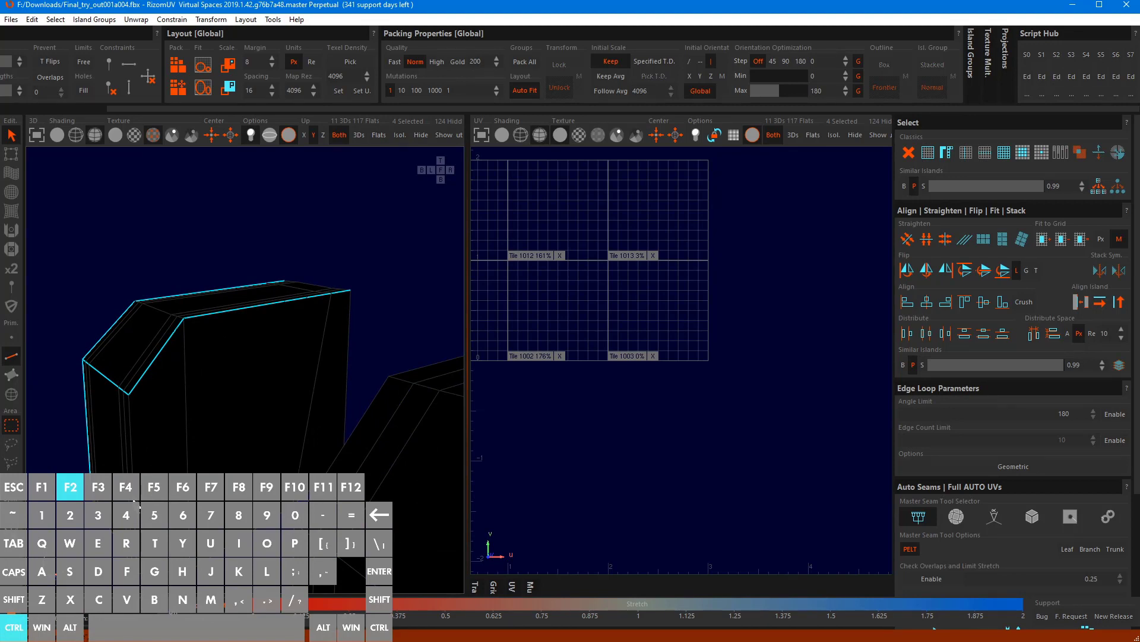
left_click_drag(256, 416, 170, 403, "alt")
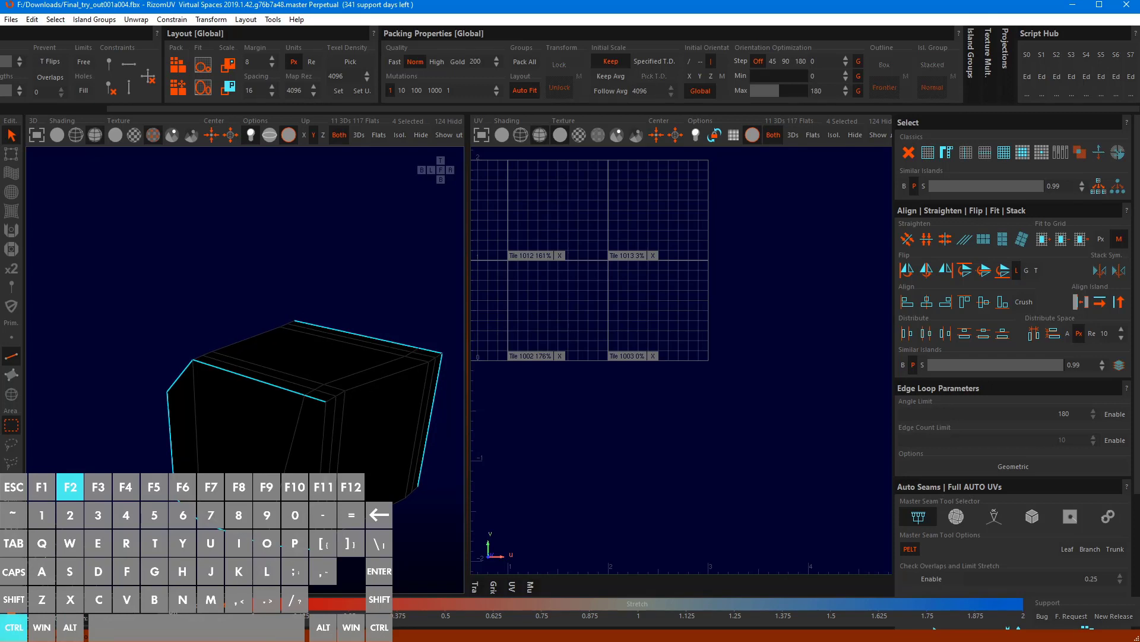
Deselect the middle segments of the two long upper edges and run the stored script to cut and unfold the matching blocks
left_click_drag(368, 474, 440, 490, "alt")
key("ctrl+shift")
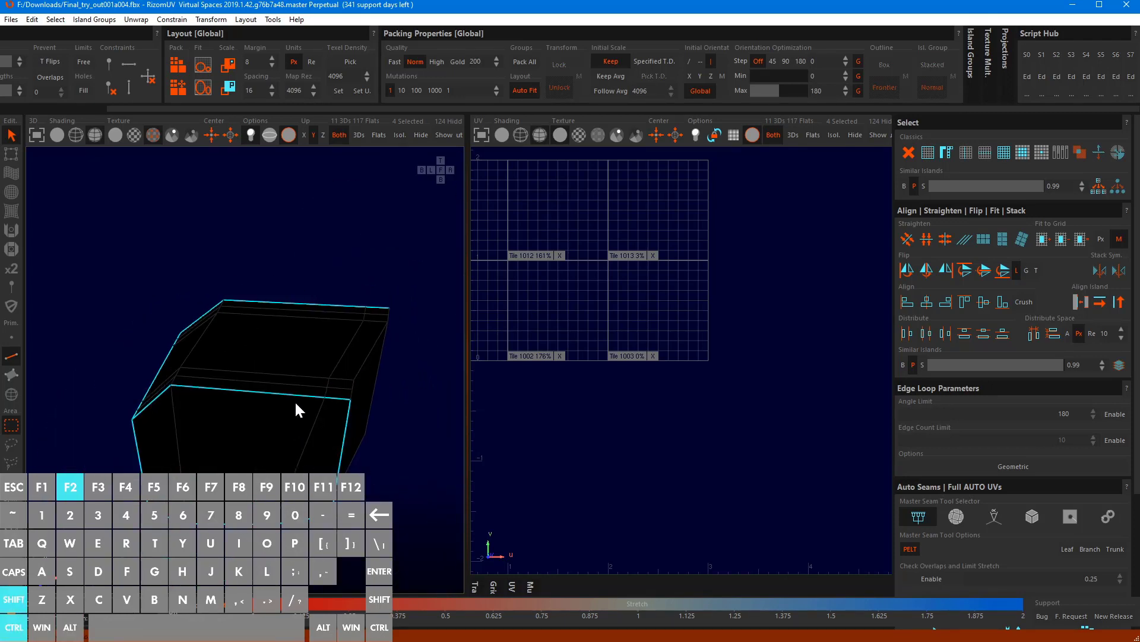
left_click_drag(282, 341, 244, 399, "ctrl+shift")
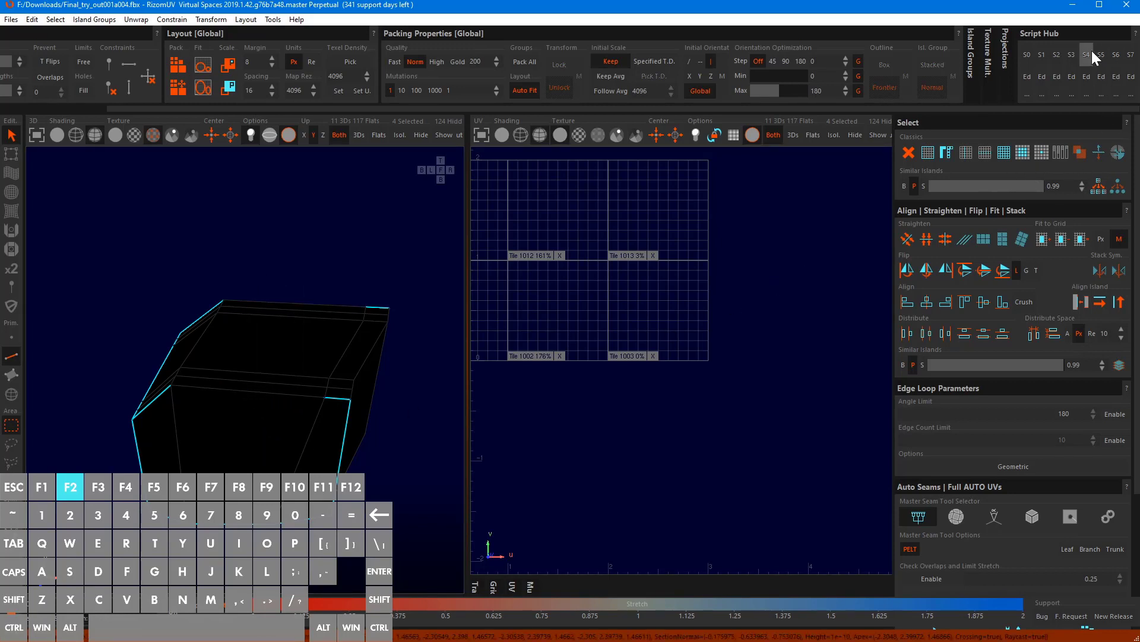
left_click(1072, 57)
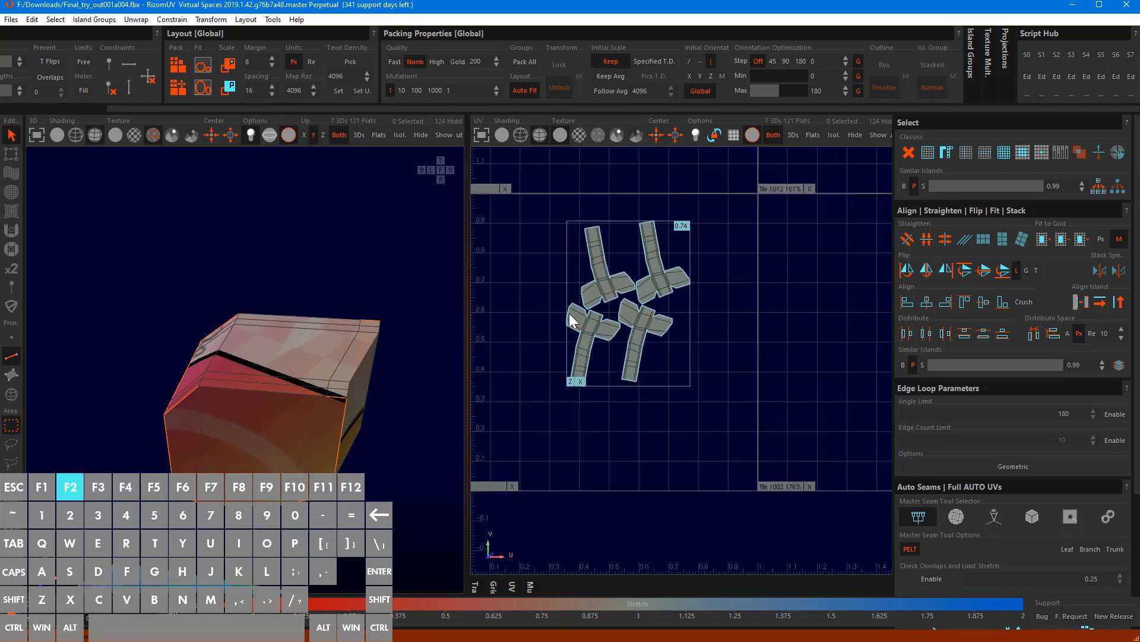
Show all parts again and isolate the next black block below the bezel together with its similar islands
key("i")
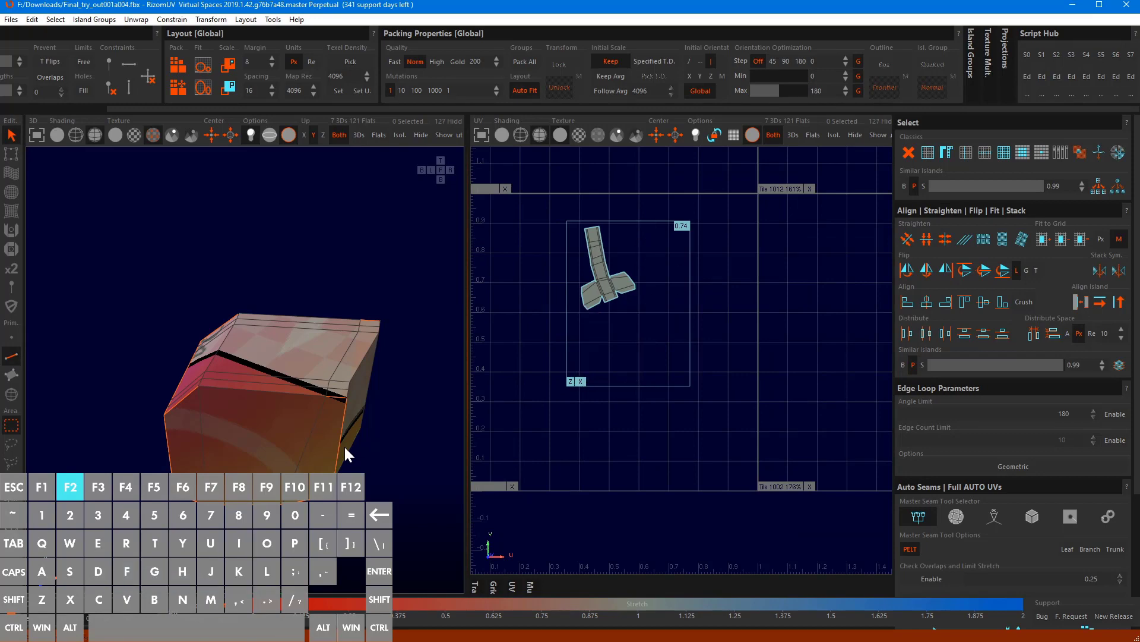
key("i")
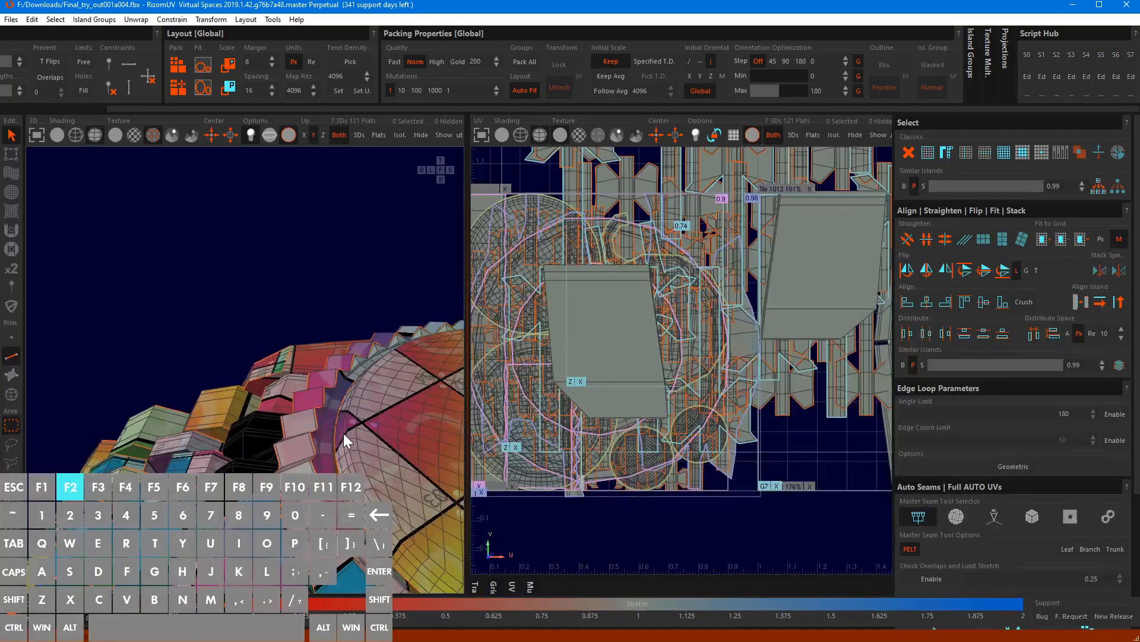
left_click_drag(357, 427, 191, 426, "alt")
scroll(234, 377, "up", 3)
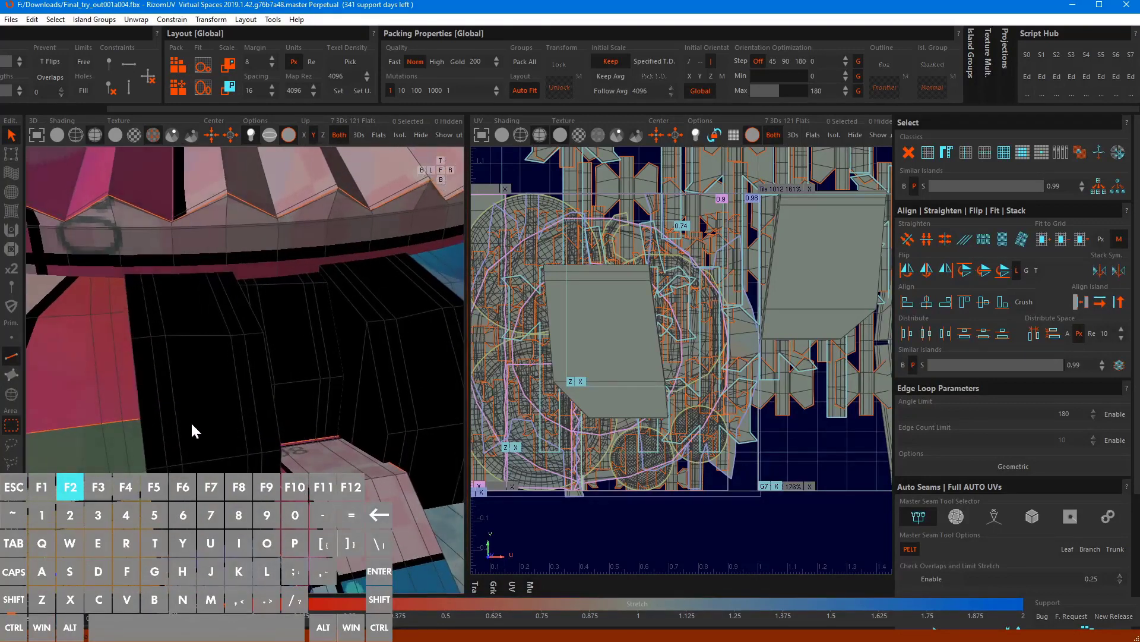
key("F4")
left_click(191, 422)
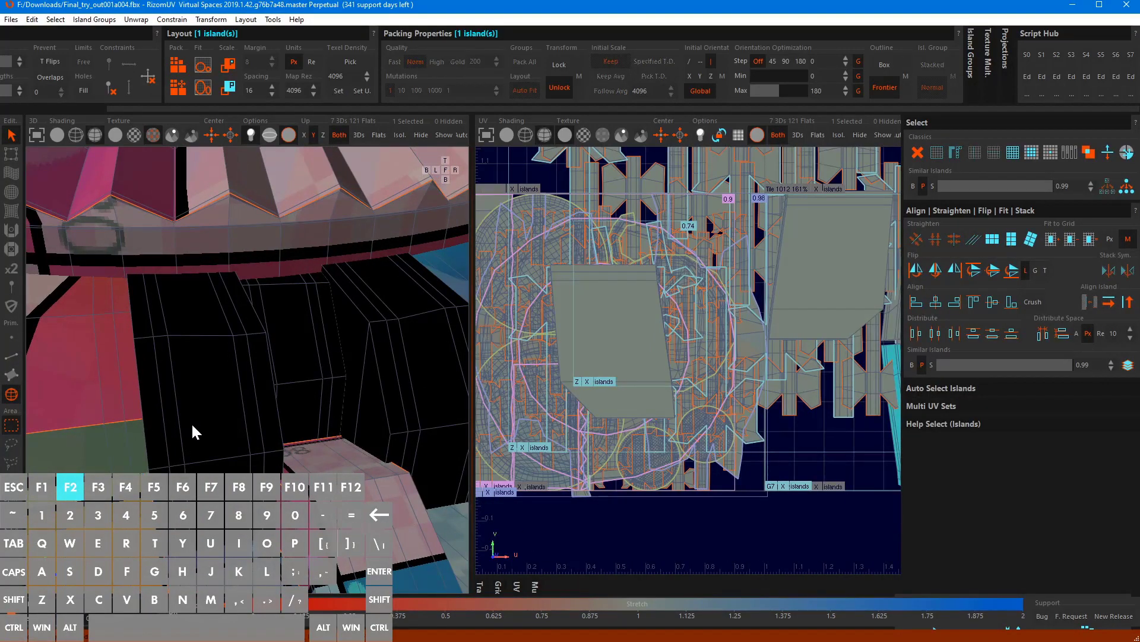
left_click(191, 422, "ctrl")
key("i")
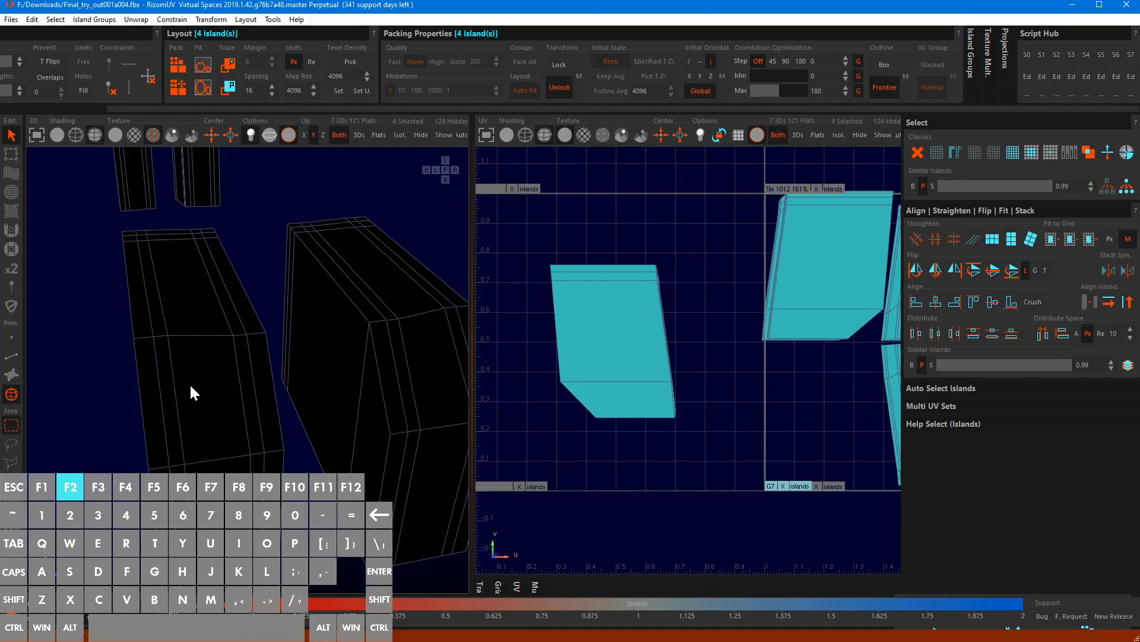
Switch to edge selection and select the upper edge of the frontmost block's side face
scroll(189, 387, "down", 3)
left_click_drag(188, 386, 334, 382, "alt")
left_click_drag(218, 412, 310, 425, "alt")
key("F2")
left_click_drag(420, 381, 267, 400, "alt")
key("F2")
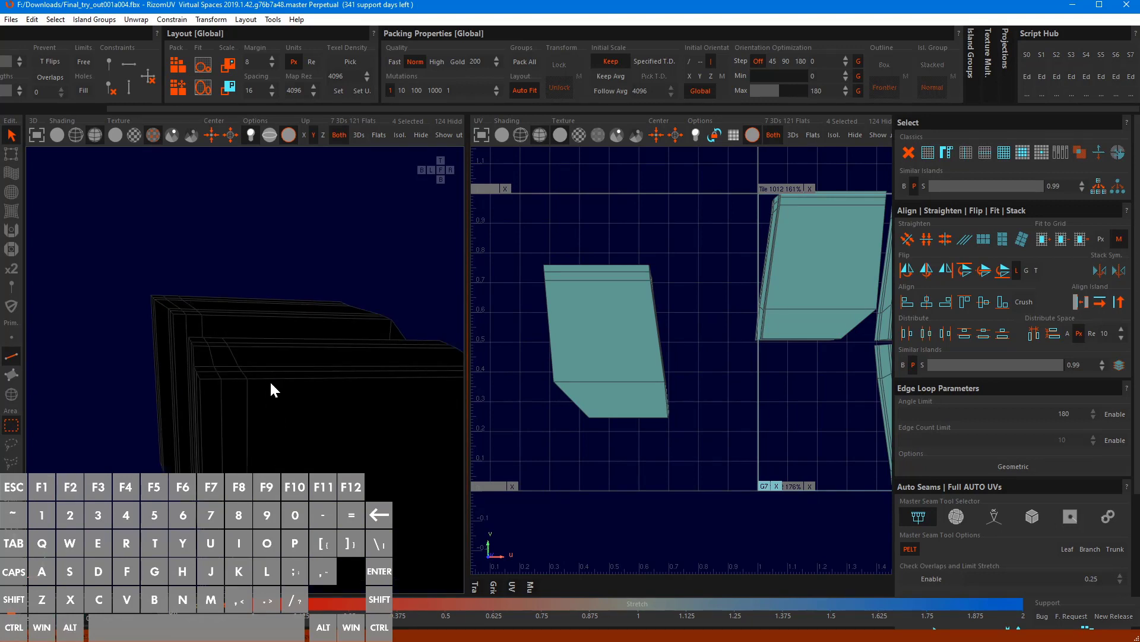
left_click(273, 380)
Try selecting the side face's edge loop with the Geometric option enabled
left_click(1013, 466)
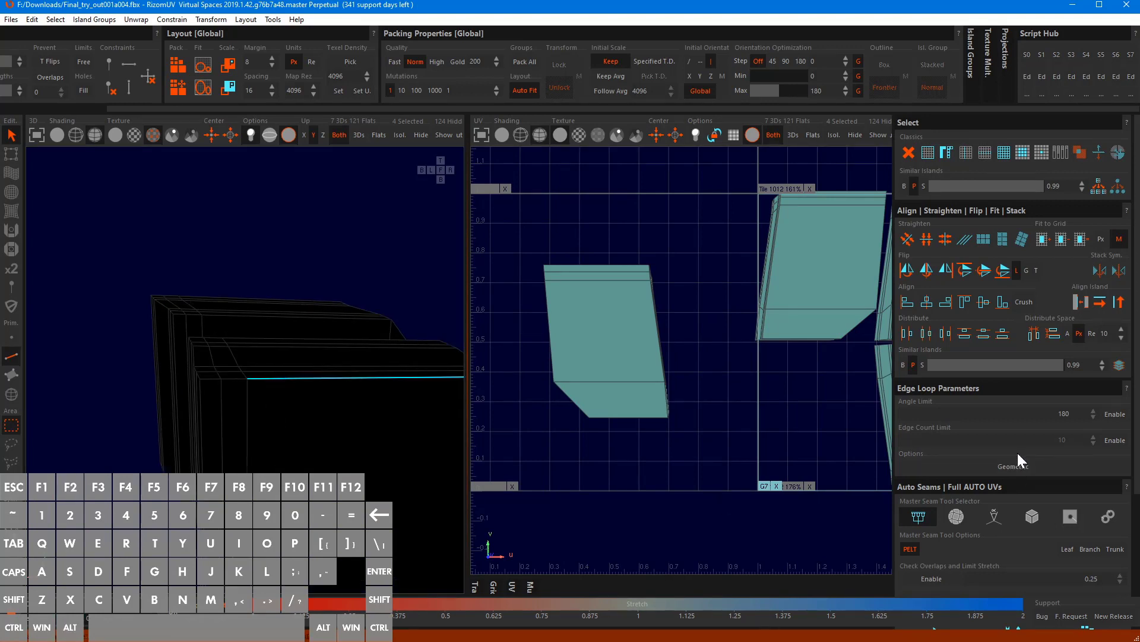
left_click(290, 375)
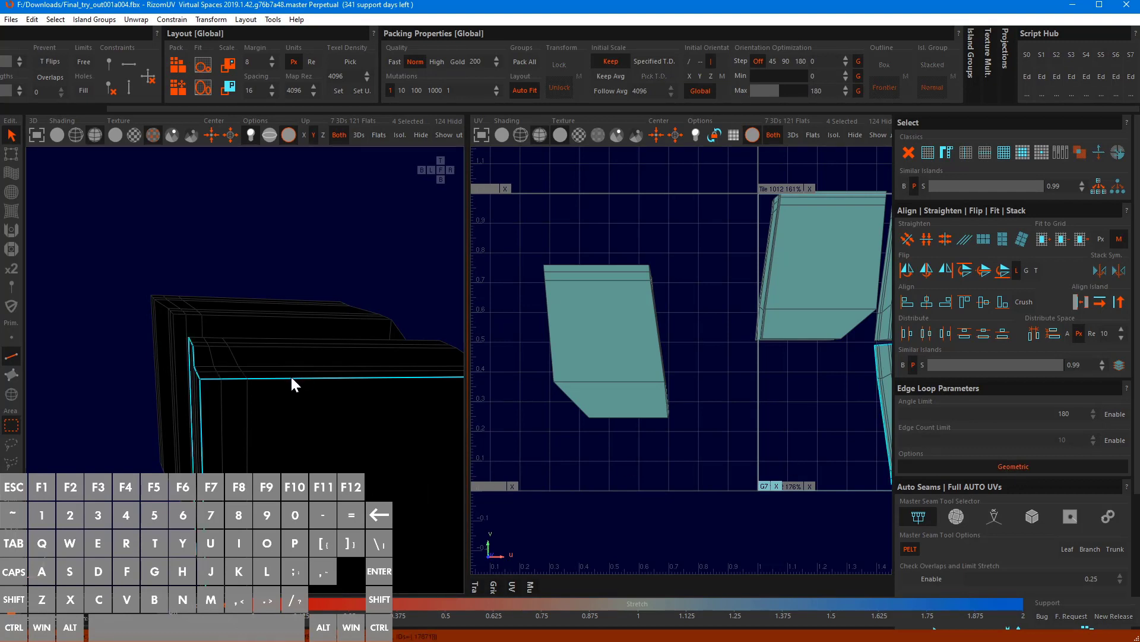
left_click_drag(269, 426, 360, 499, "alt")
left_click_drag(267, 440, 295, 448, "alt")
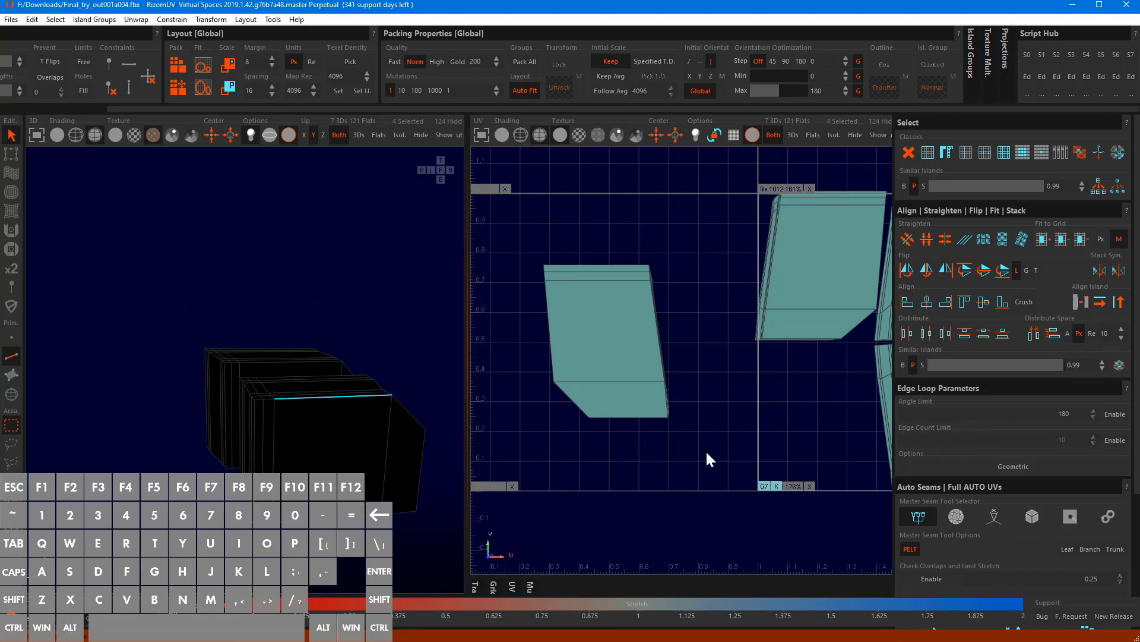
Extend the edge selection around the block's side face outline and add the connecting end edge
scroll(270, 405, "up", 3)
scroll(315, 431, "up", 2)
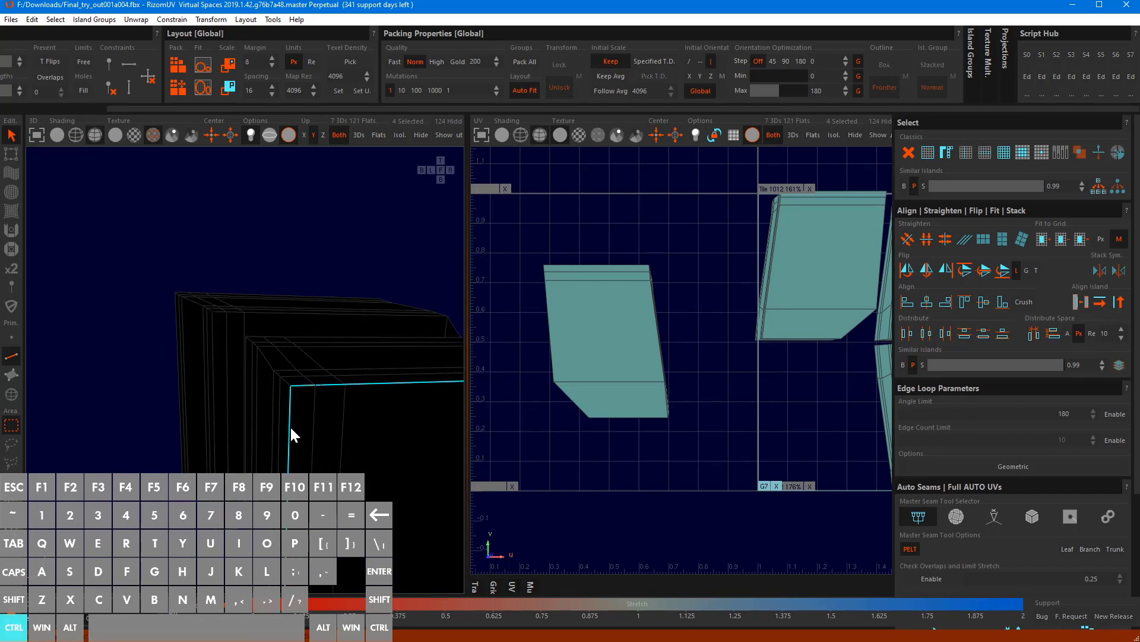
left_click_drag(291, 427, 395, 375, "alt")
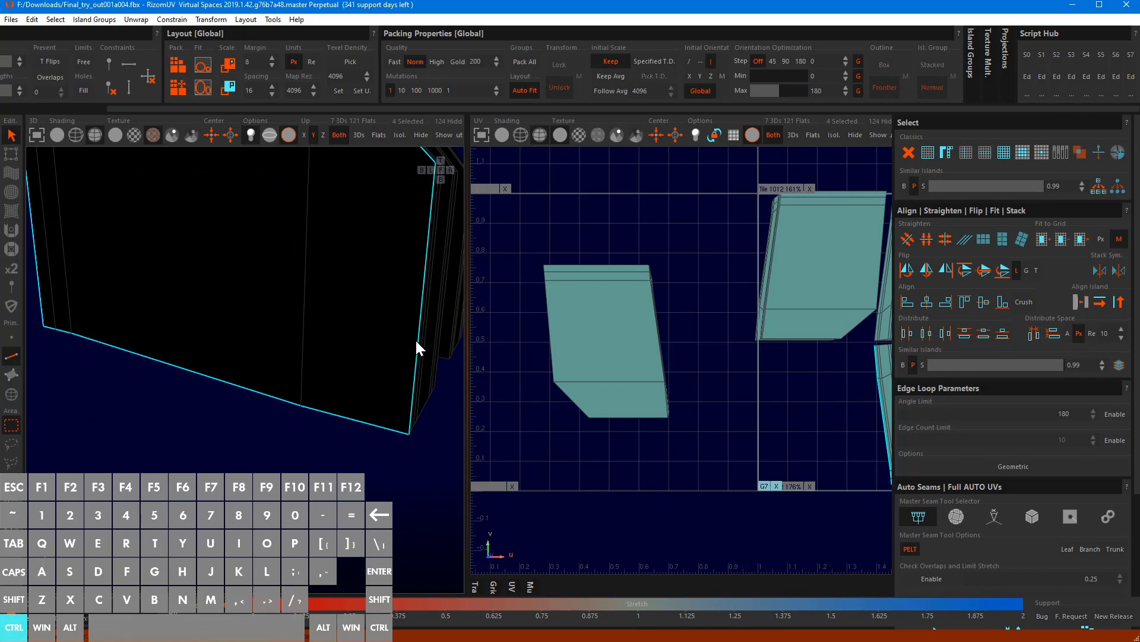
left_click_drag(407, 294, 185, 350, "alt")
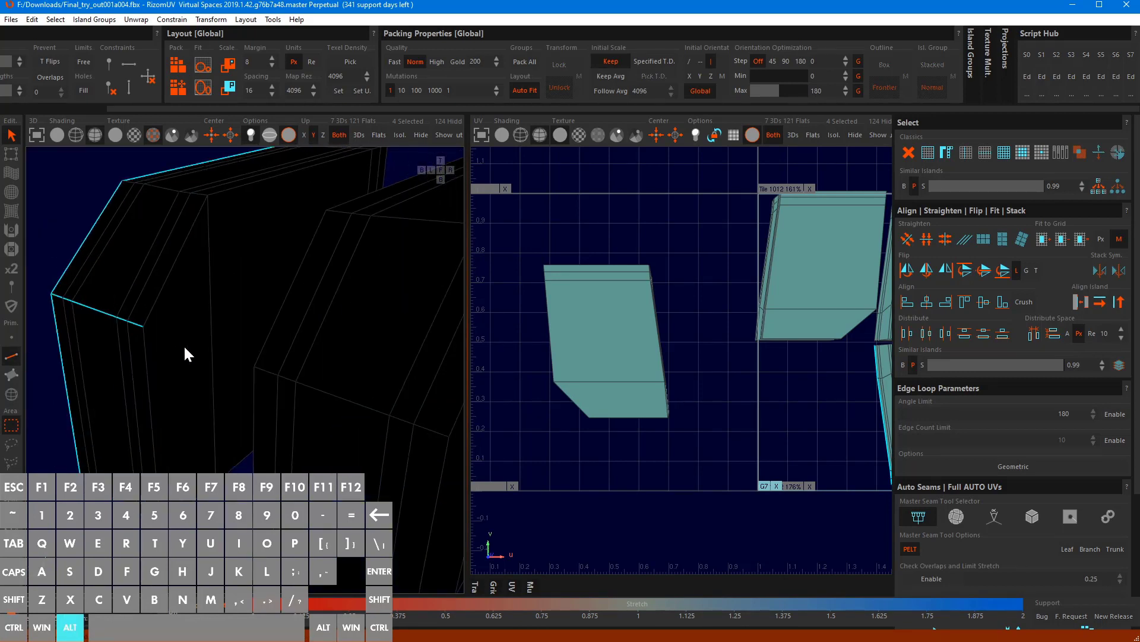
Add the vertical and remaining outline edges of the block's opposite side face to the seam selection
left_click(150, 394, "ctrl")
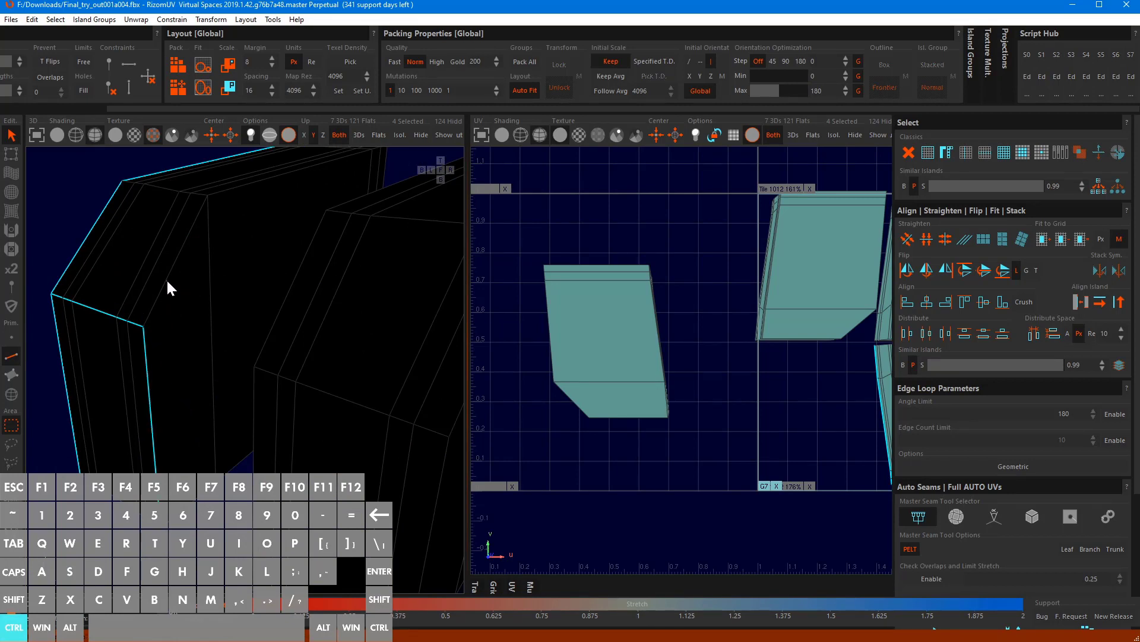
left_click_drag(247, 335, 246, 303, "alt")
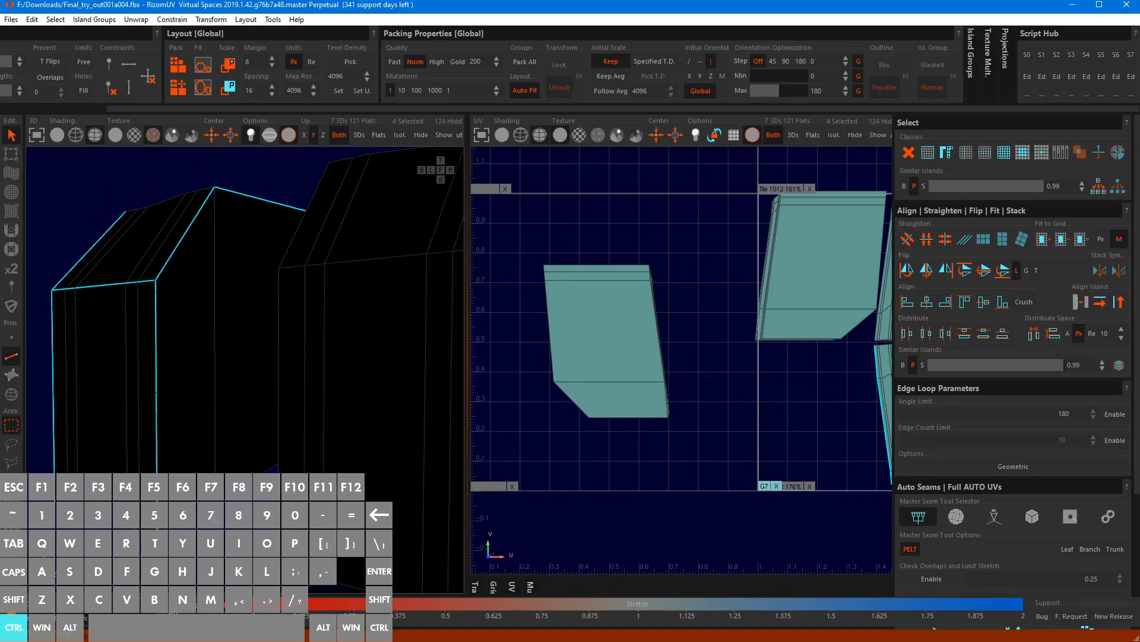
left_click(236, 490, "ctrl")
left_click_drag(237, 490, 8, 362, "alt")
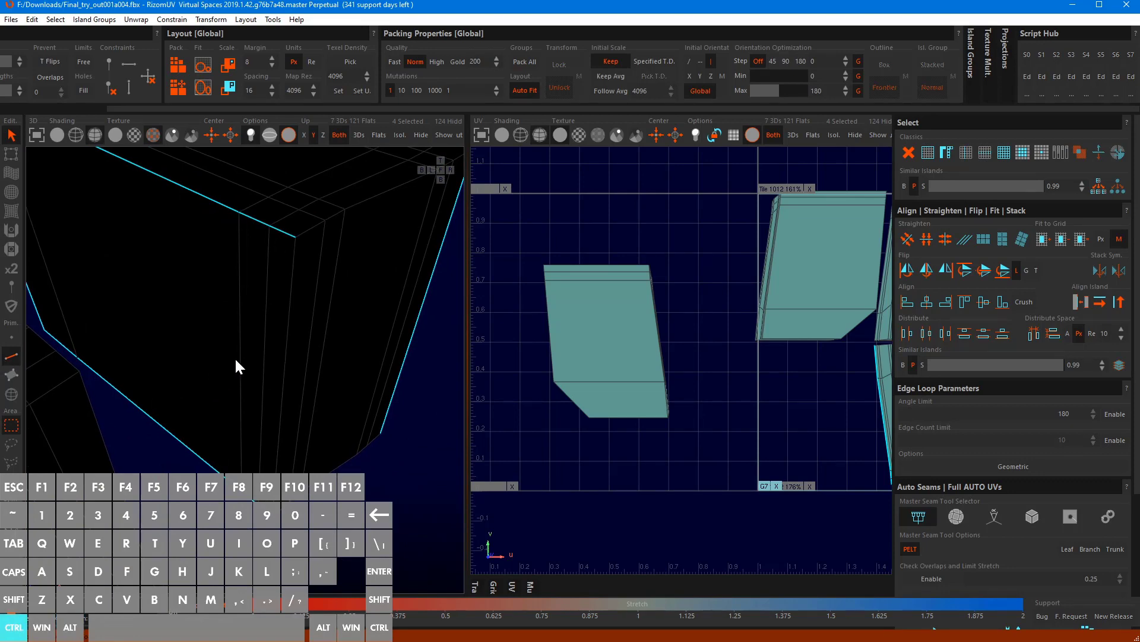
left_click(293, 276, "ctrl")
left_click_drag(281, 281, 253, 357, "alt")
Deselect the middle segments of the block's long upper edges and run the stored script to cut and unfold the isolated blocks
key("ctrl+shift+f")
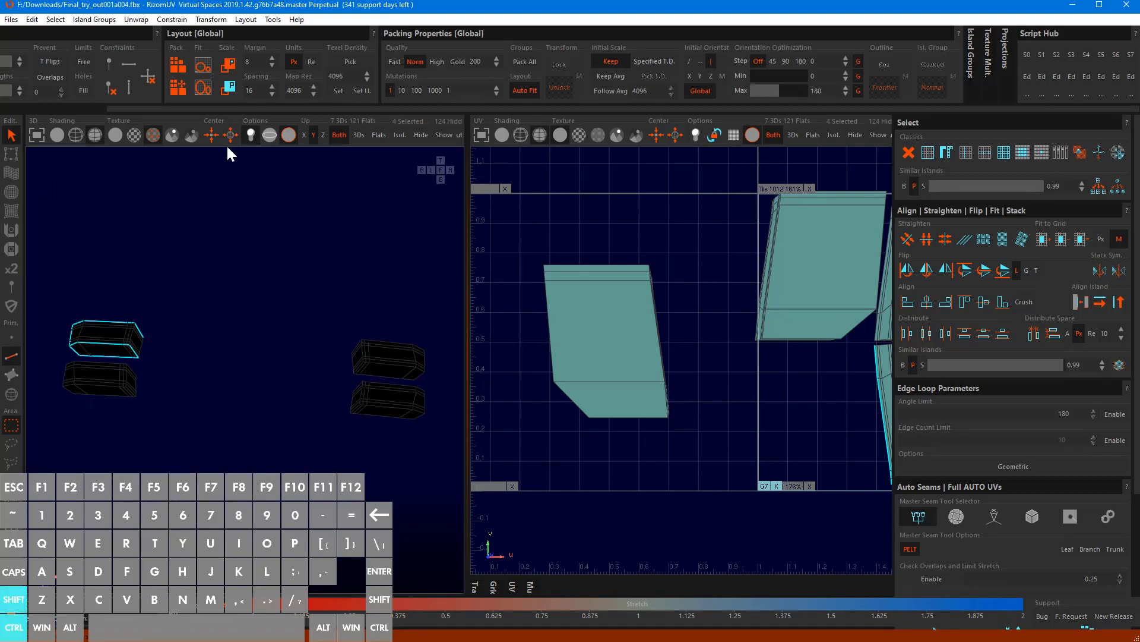
left_click_drag(104, 352, 109, 347, "ctrl+shift")
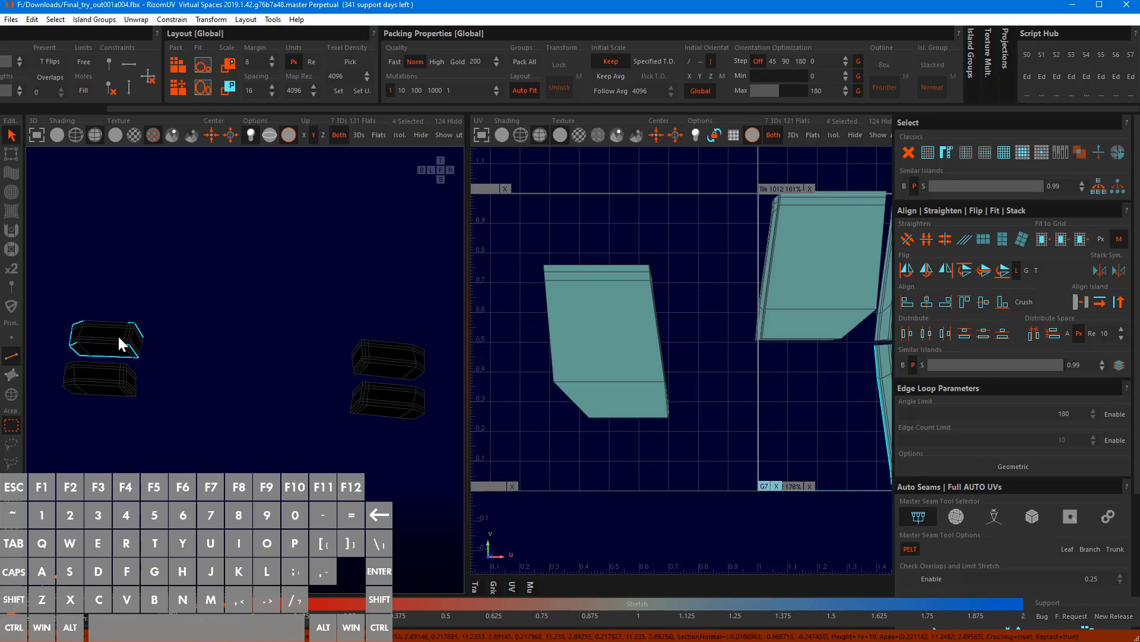
scroll(87, 339, "up", 2)
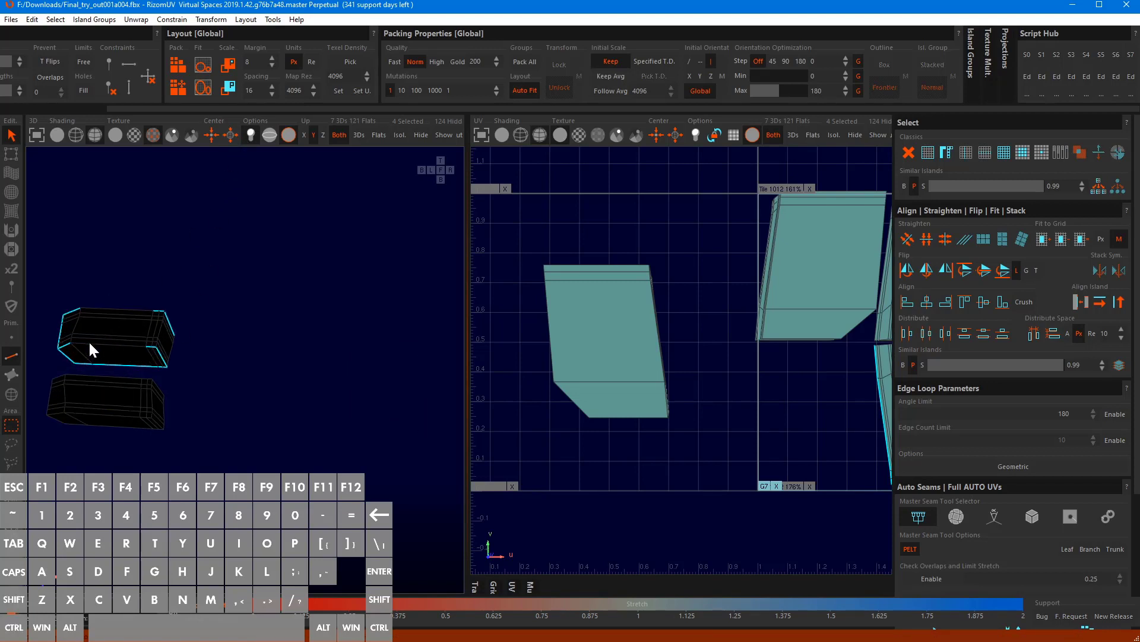
left_click(1080, 54)
scroll(766, 306, "down", 5)
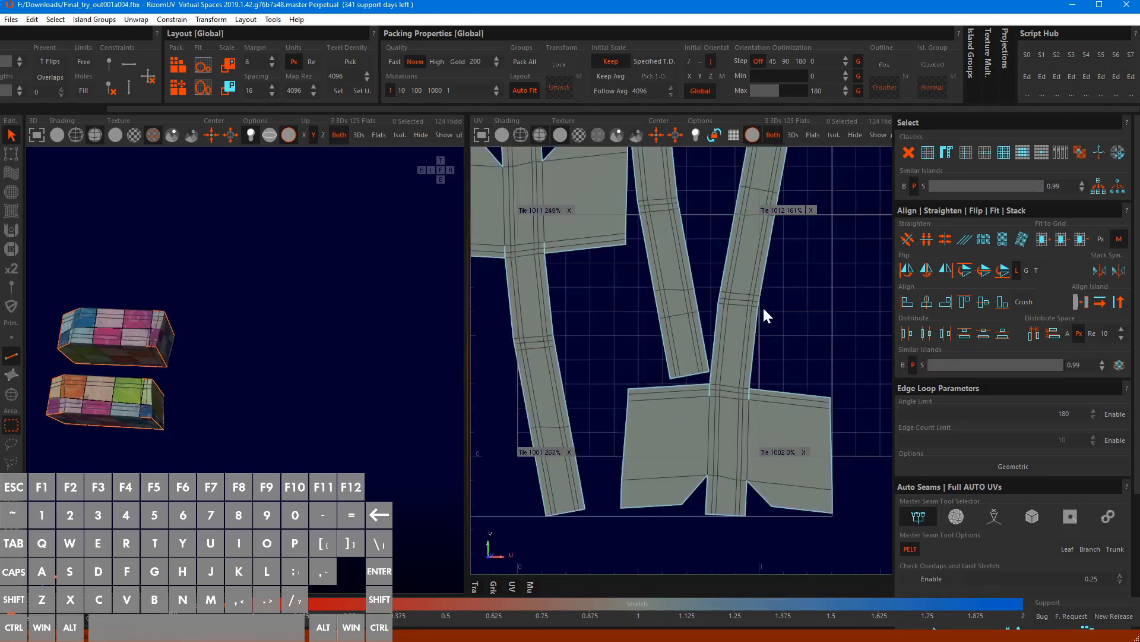
Weld the two short seam edges where the narrow strip meets the wide side faces, including those on the matching islands
scroll(701, 374, "up", 4)
scroll(752, 348, "up", 5)
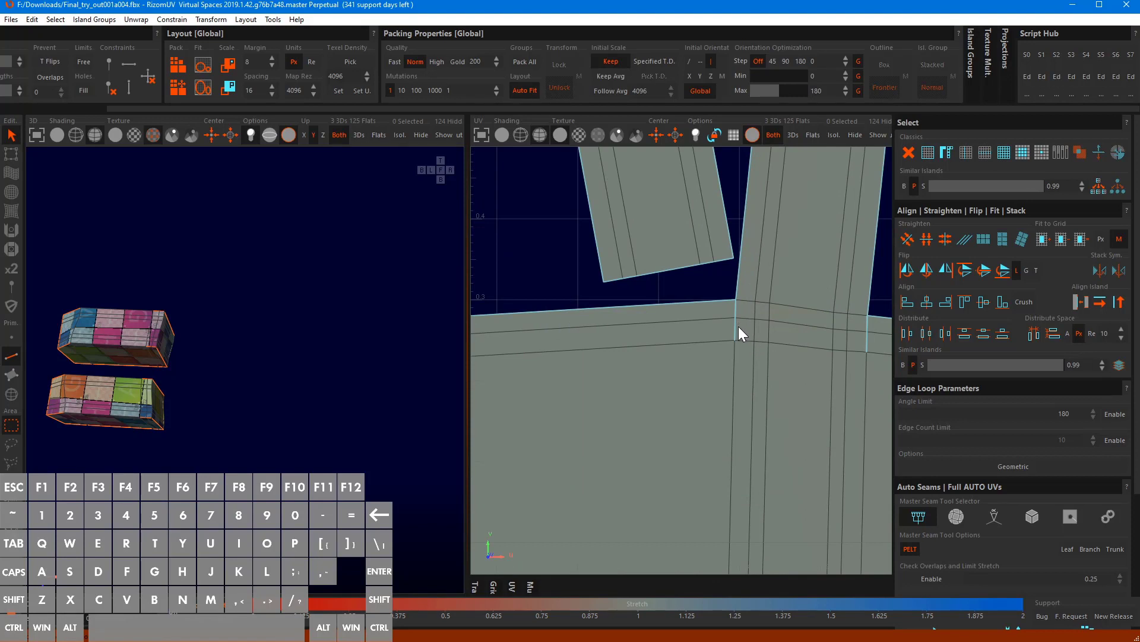
left_click(736, 327, "ctrl")
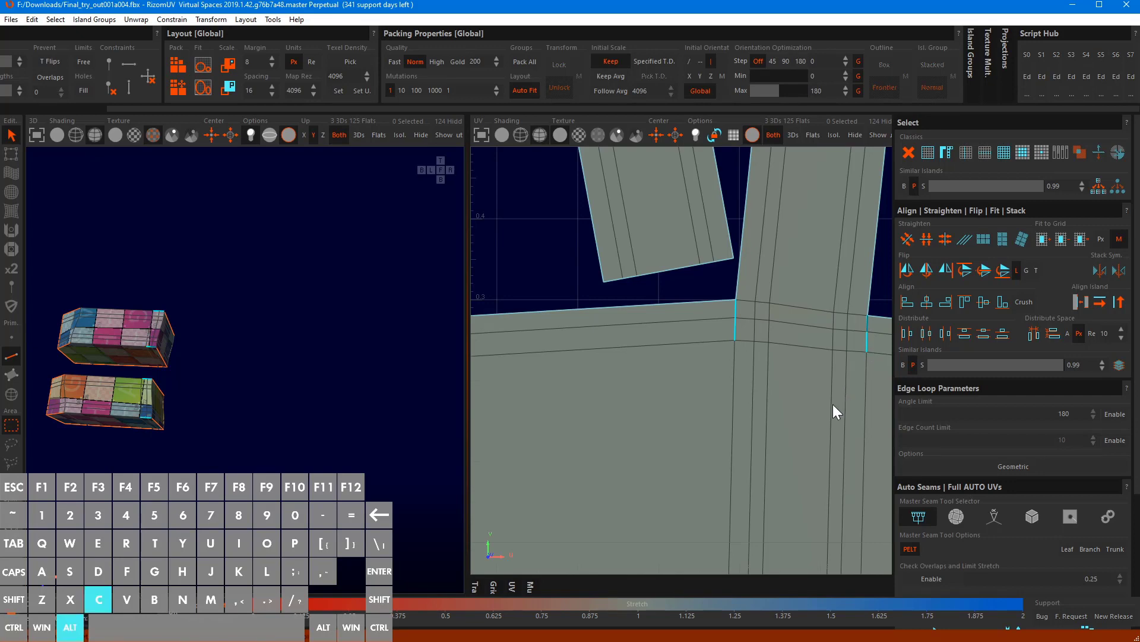
key("alt+c")
key("w")
scroll(750, 283, "down", 10)
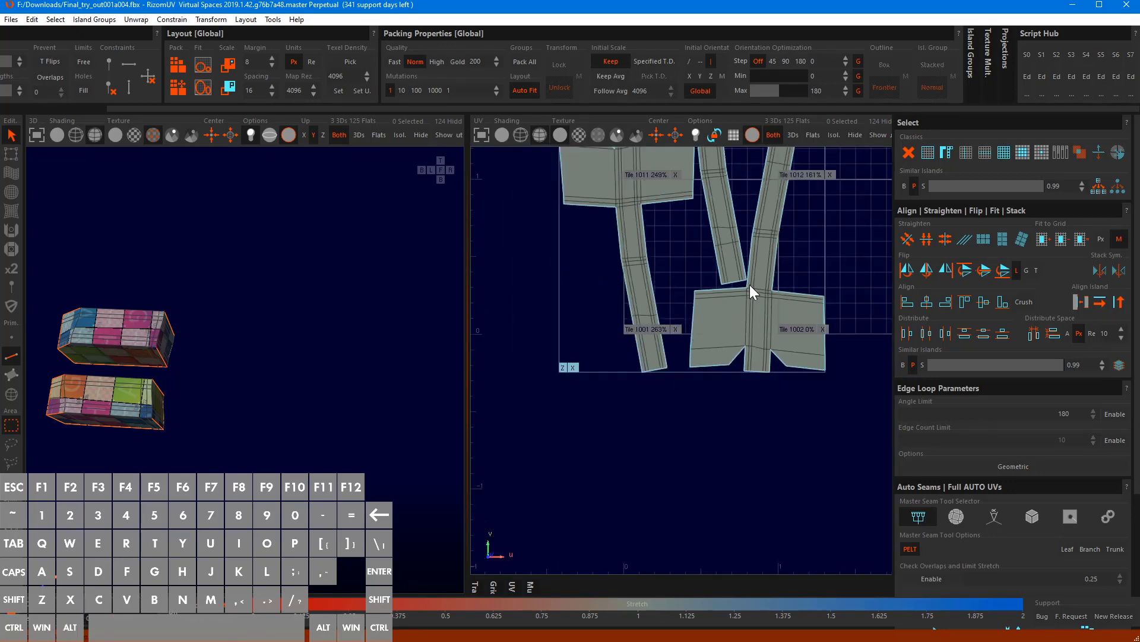
Show all hidden parts and isolate the remaining black strap block and its matching one just below the bezel
scroll(746, 290, "down", 2)
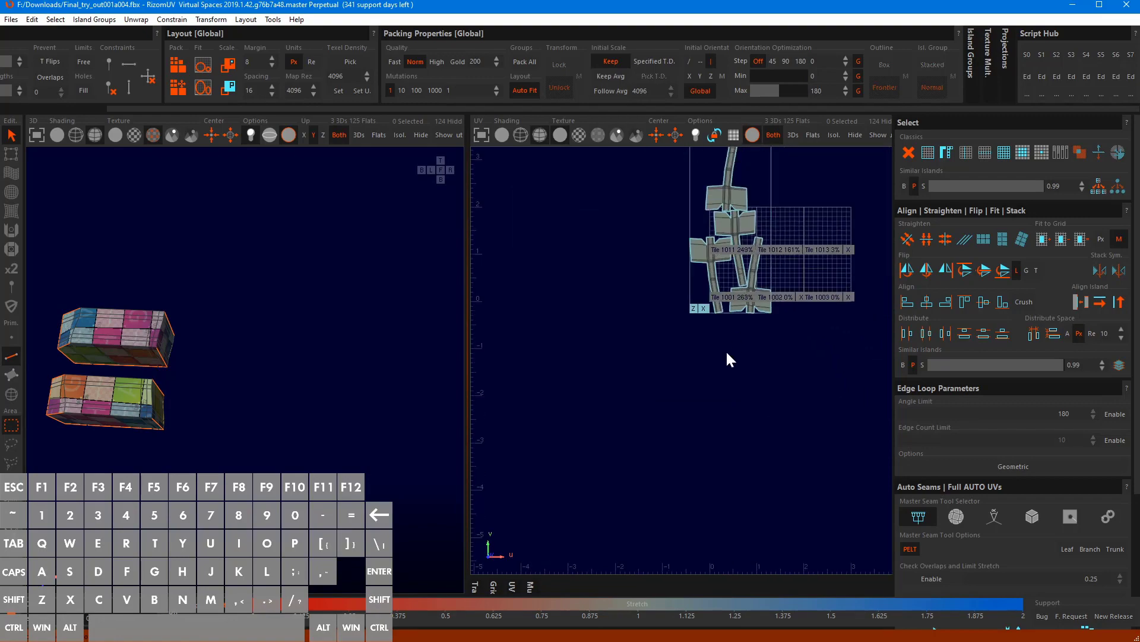
key("y")
left_click_drag(267, 386, 280, 408, "alt")
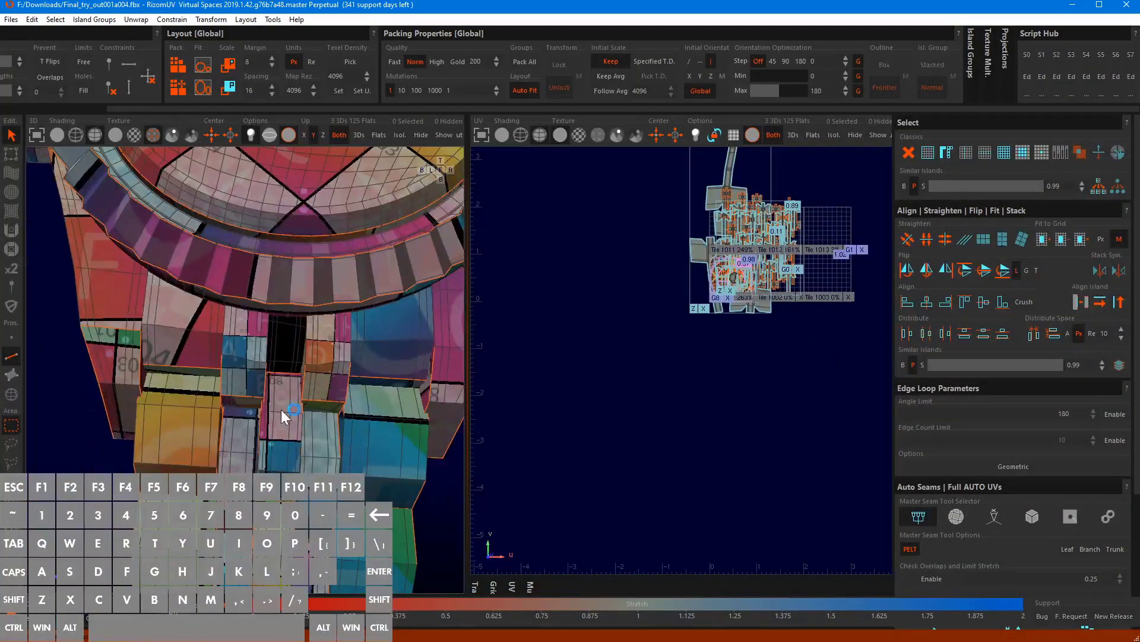
scroll(286, 366, "up", 3)
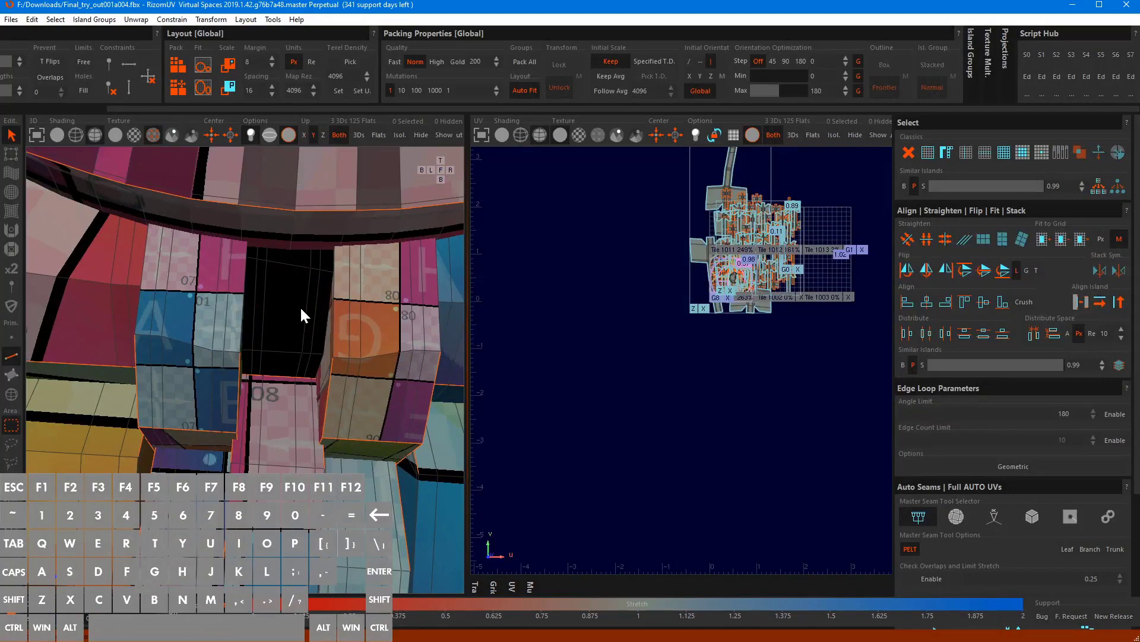
key("F4")
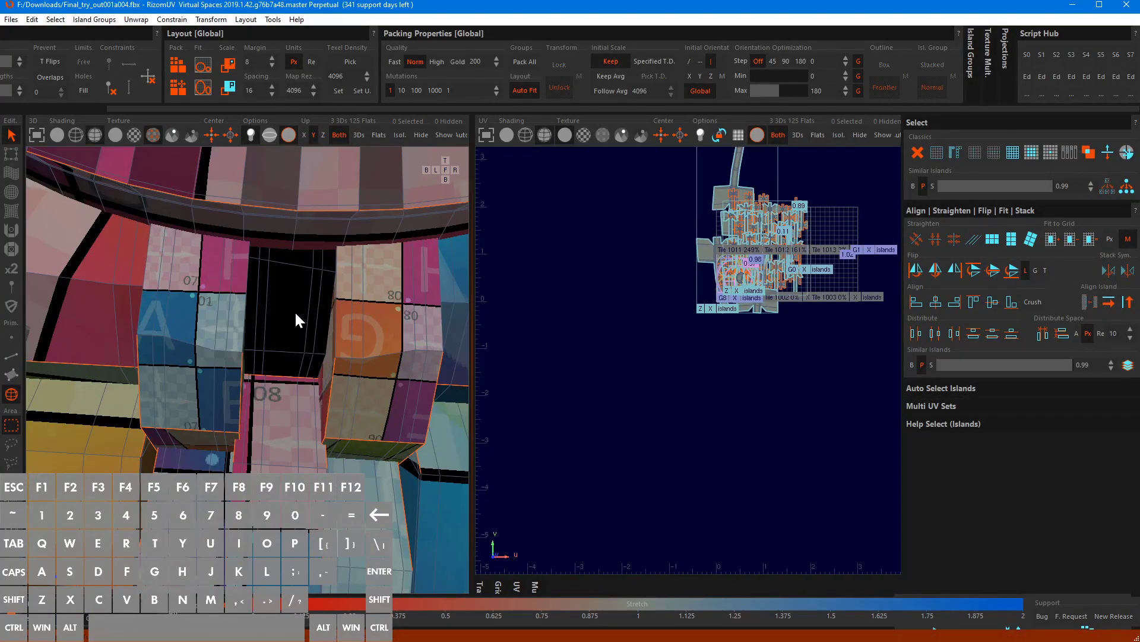
left_click(296, 314)
key("ctrl+m")
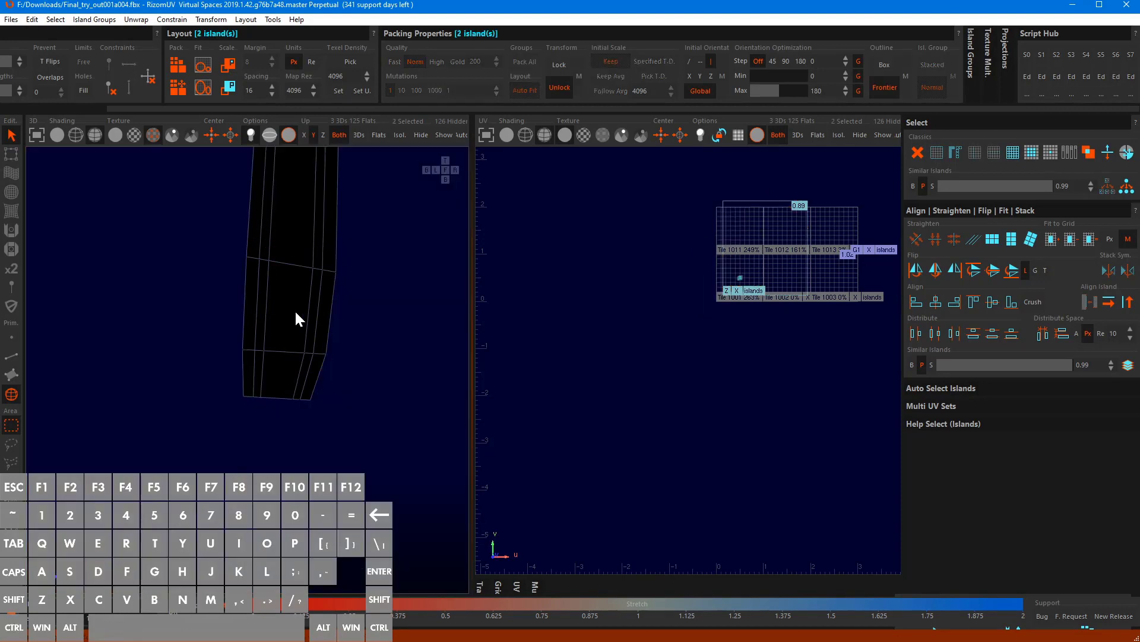
In edge mode, select the long upper edge and the sloped edge of the block's side face
scroll(298, 298, "down", 5)
left_click_drag(297, 298, 234, 364, "alt")
scroll(249, 319, "up", 5)
left_click_drag(369, 293, 330, 270, "alt")
scroll(286, 250, "up", 3)
left_click_drag(339, 349, 366, 344, "alt")
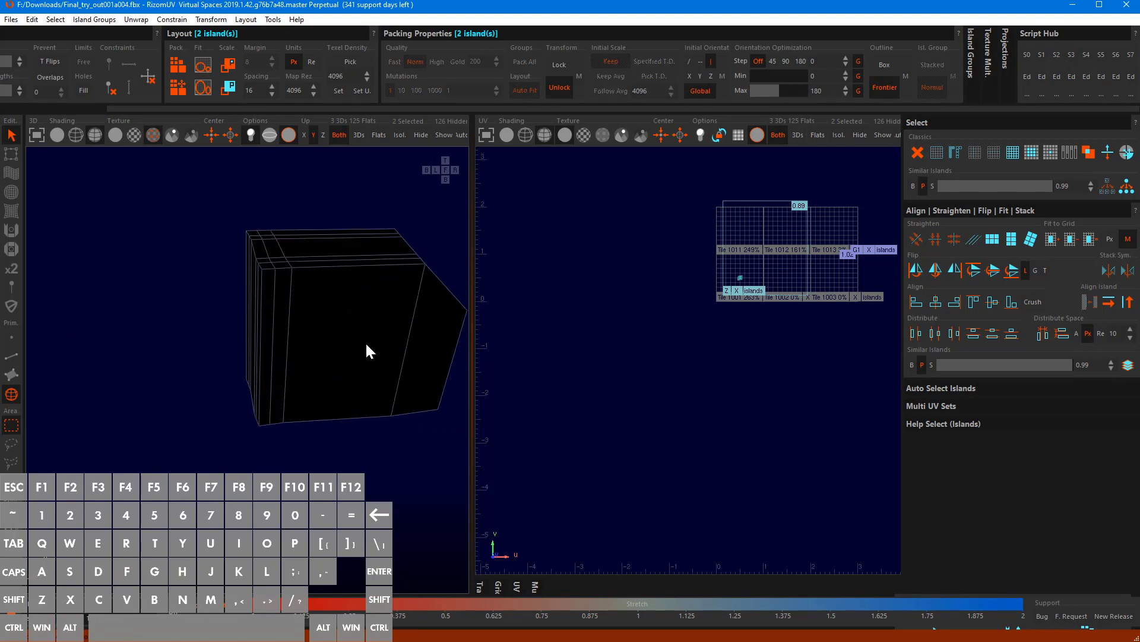
key("F2")
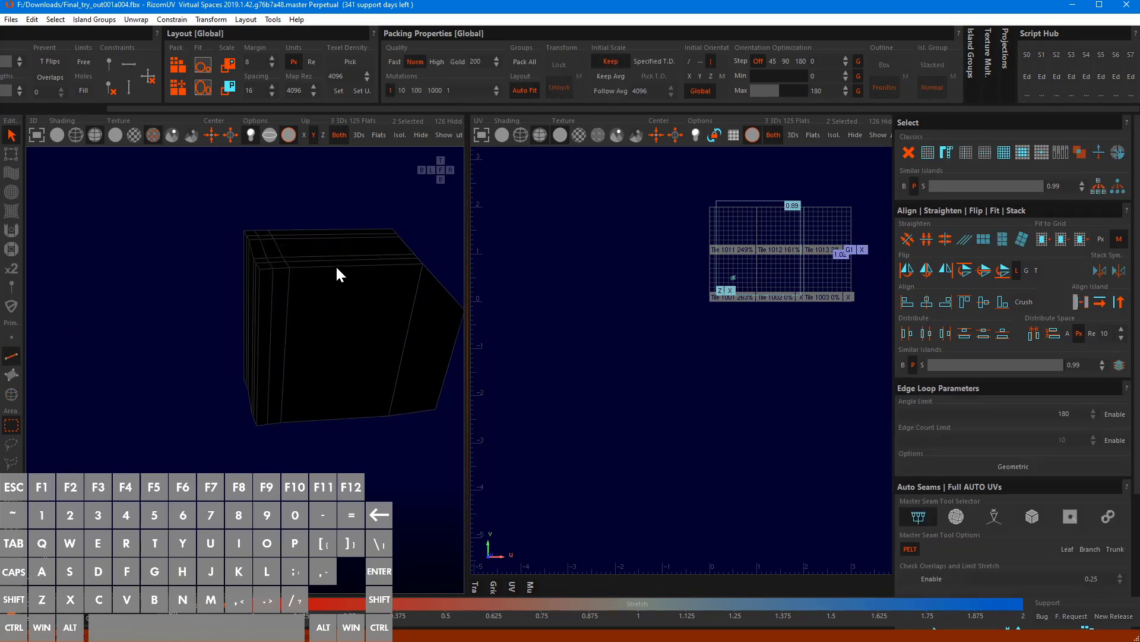
left_click_drag(290, 373, 328, 365, "alt")
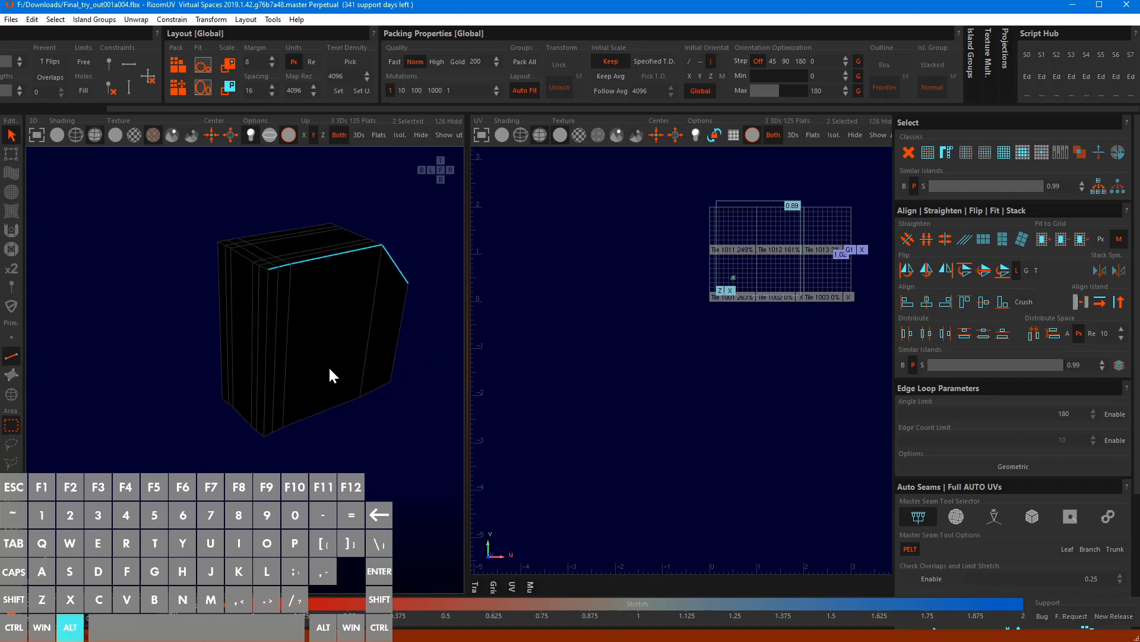
scroll(251, 322, "up", 3)
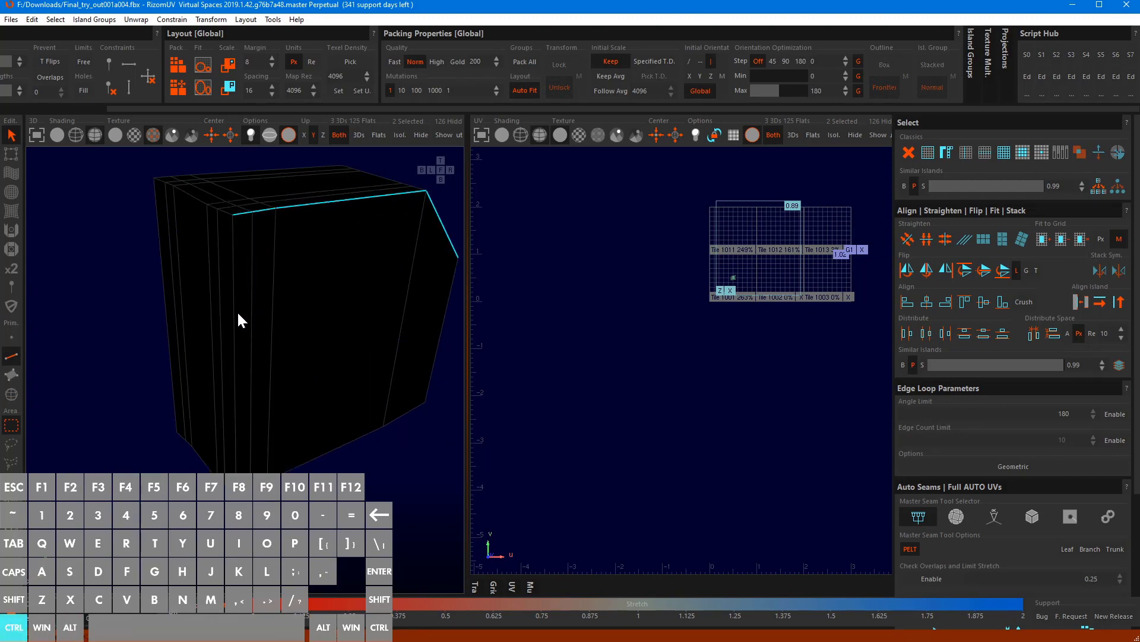
Add the vertical, lower and short end edges so the selection outlines the block's whole side face
left_click(234, 321, "ctrl")
left_click_drag(234, 321, 221, 408, "alt")
left_click(326, 460, "ctrl")
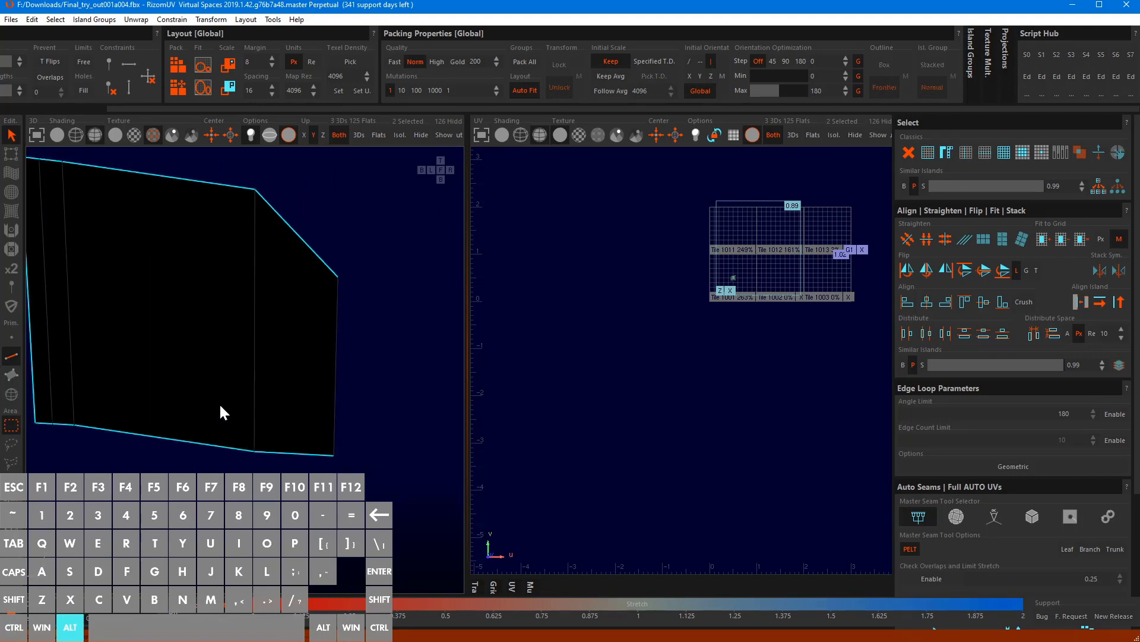
left_click(336, 350, "ctrl")
Extend the seam selection around the outline edges of the block's opposite side face
left_click_drag(336, 350, 229, 382, "alt")
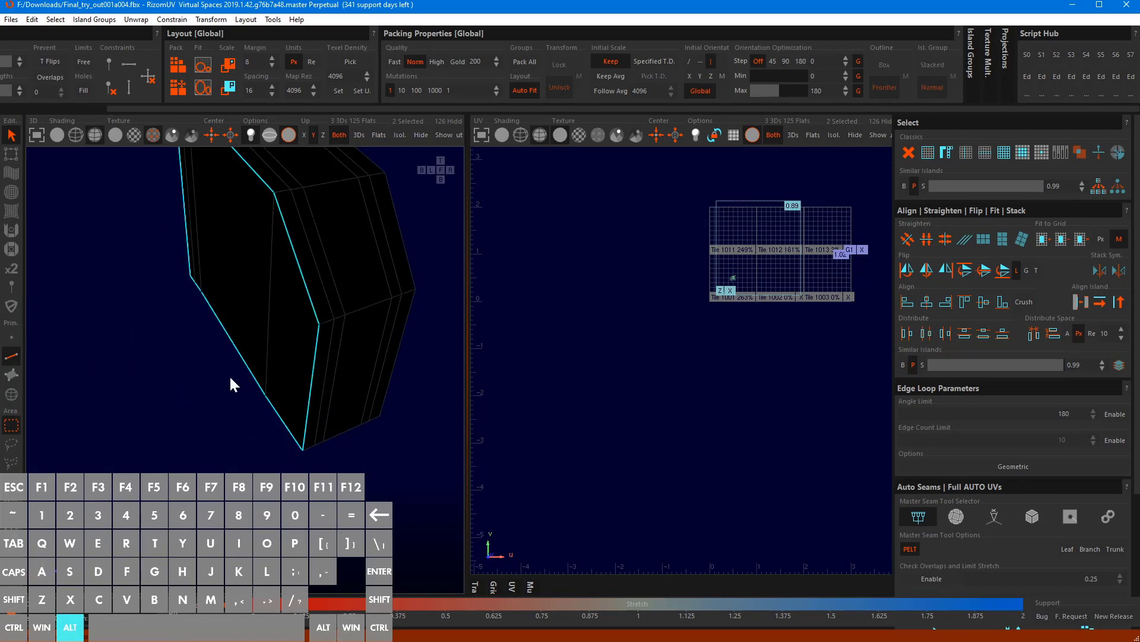
left_click(362, 309, "ctrl")
left_click_drag(361, 312, 252, 350, "alt")
left_click(255, 351, "ctrl")
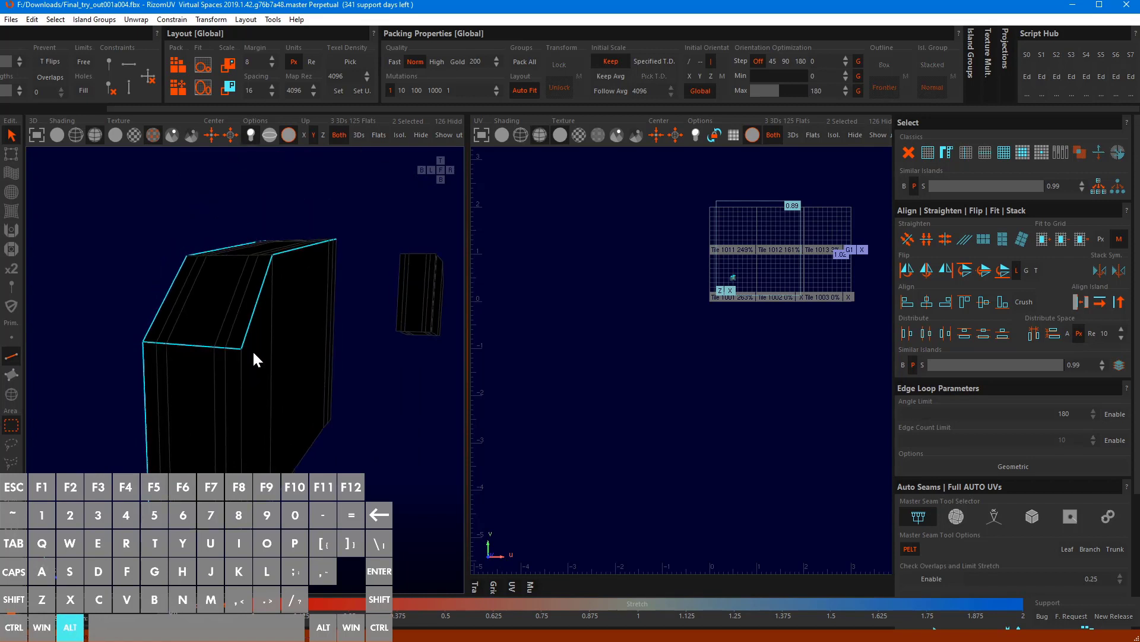
left_click(241, 396, "ctrl")
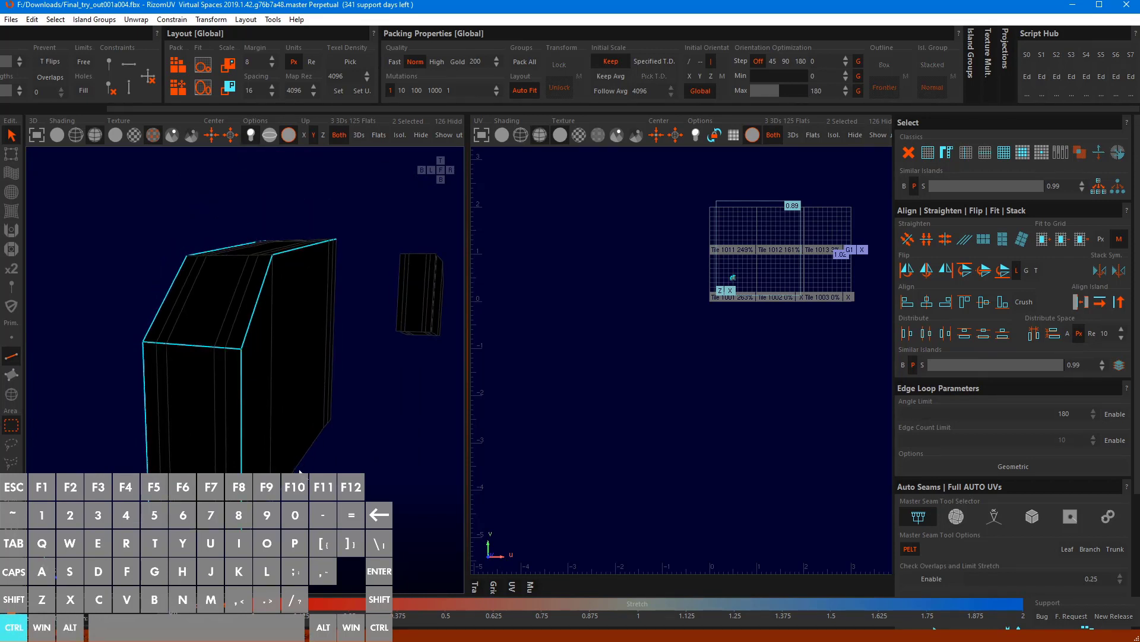
left_click_drag(309, 433, 140, 314, "alt")
scroll(140, 313, "up", 3)
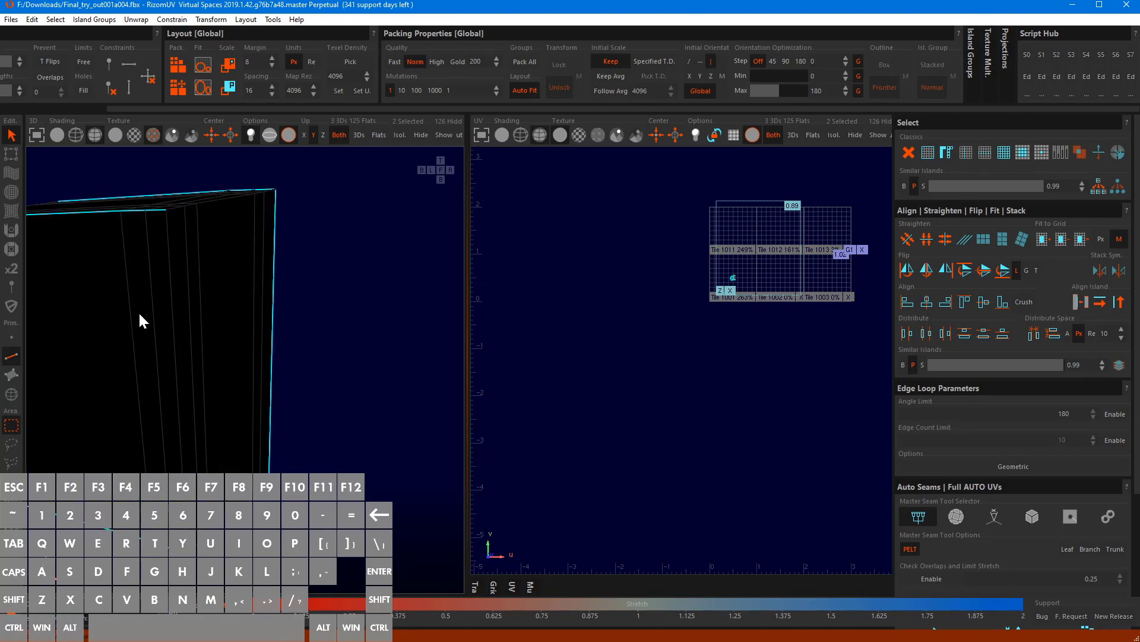
key("ctrl")
left_click_drag(168, 269, 237, 380, "alt")
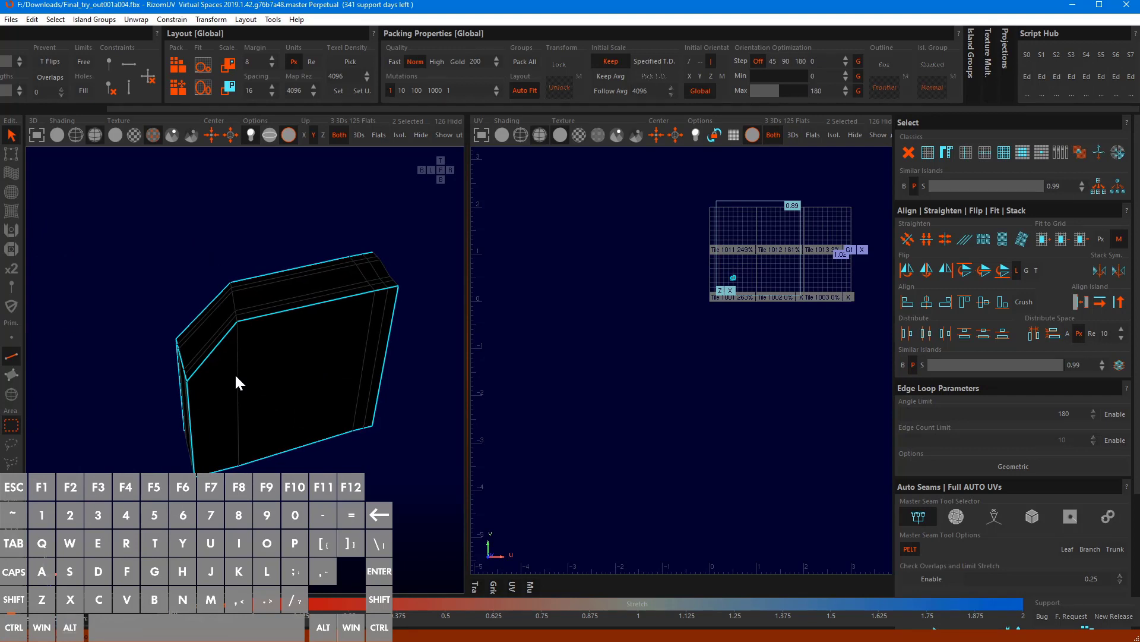
Deselect the middle segments of the block's two long upper edges and run stored script S4 to cut and unfold
key("ctrl+shift")
left_click_drag(280, 261, 355, 336, "ctrl+shift")
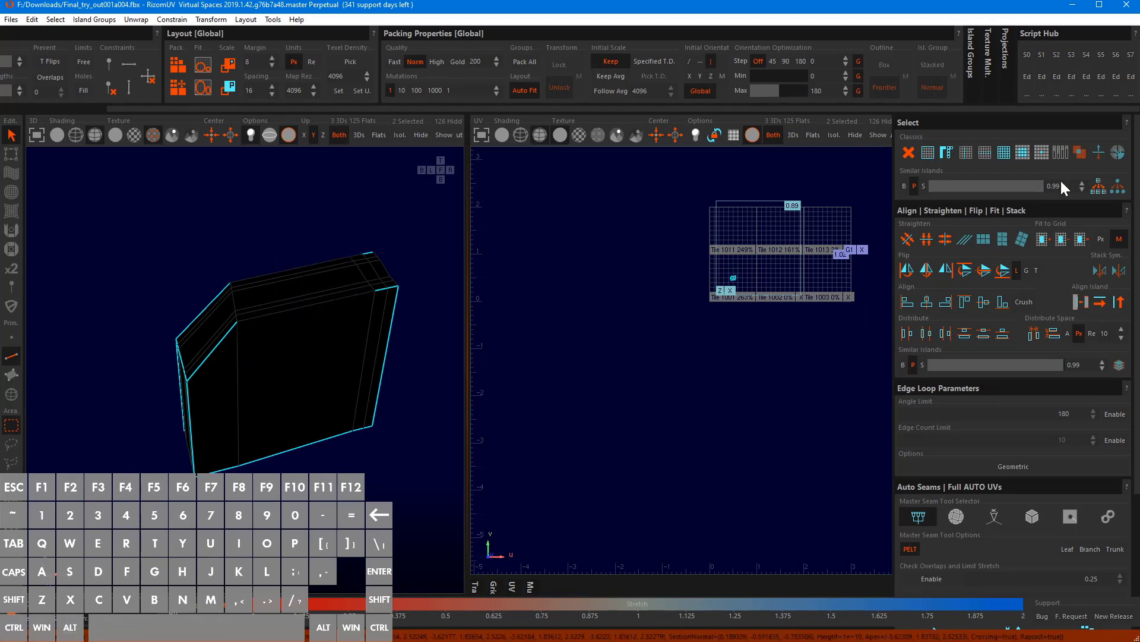
left_click(1072, 54)
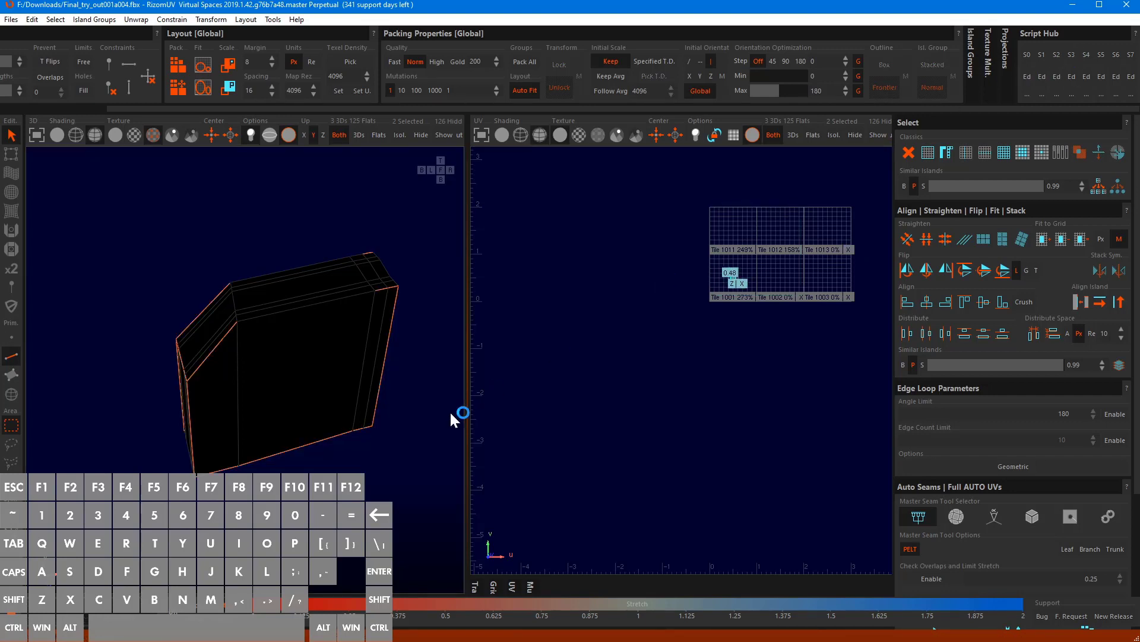
Weld the two short seam edges where the narrow strip meets the wide faces on the new UV island
scroll(721, 276, "up", 10)
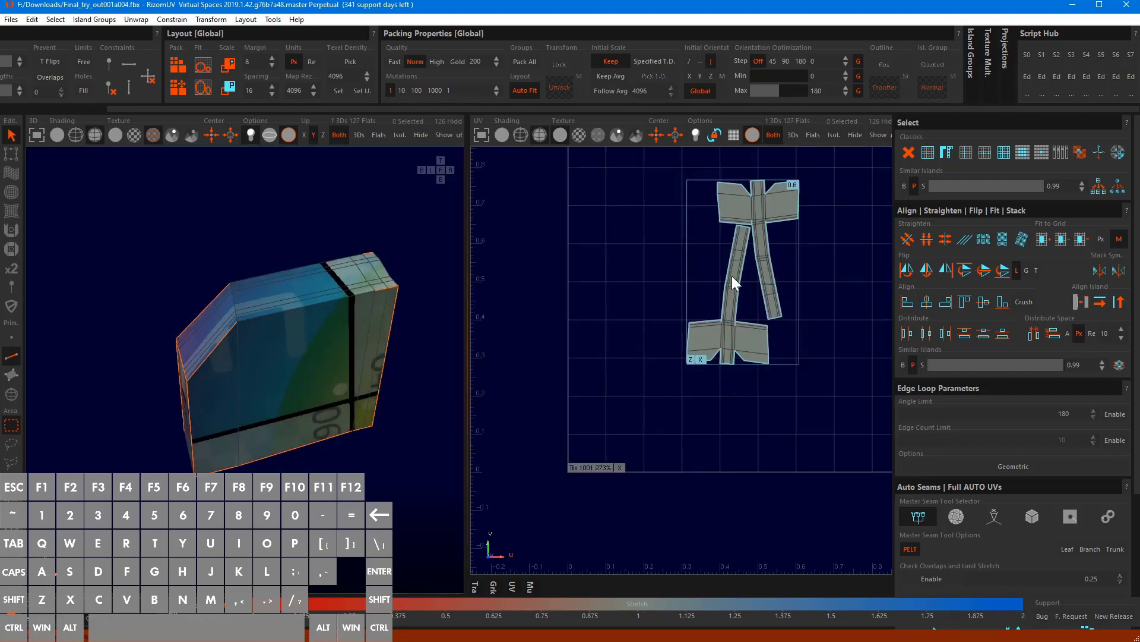
scroll(768, 219, "up", 8)
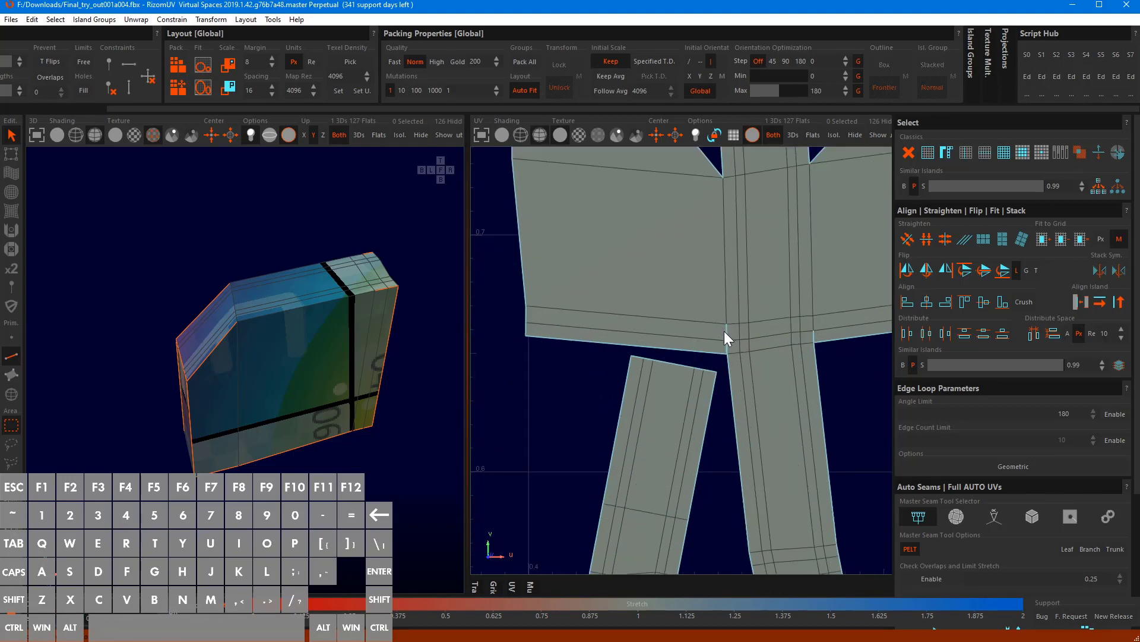
key("ctrl")
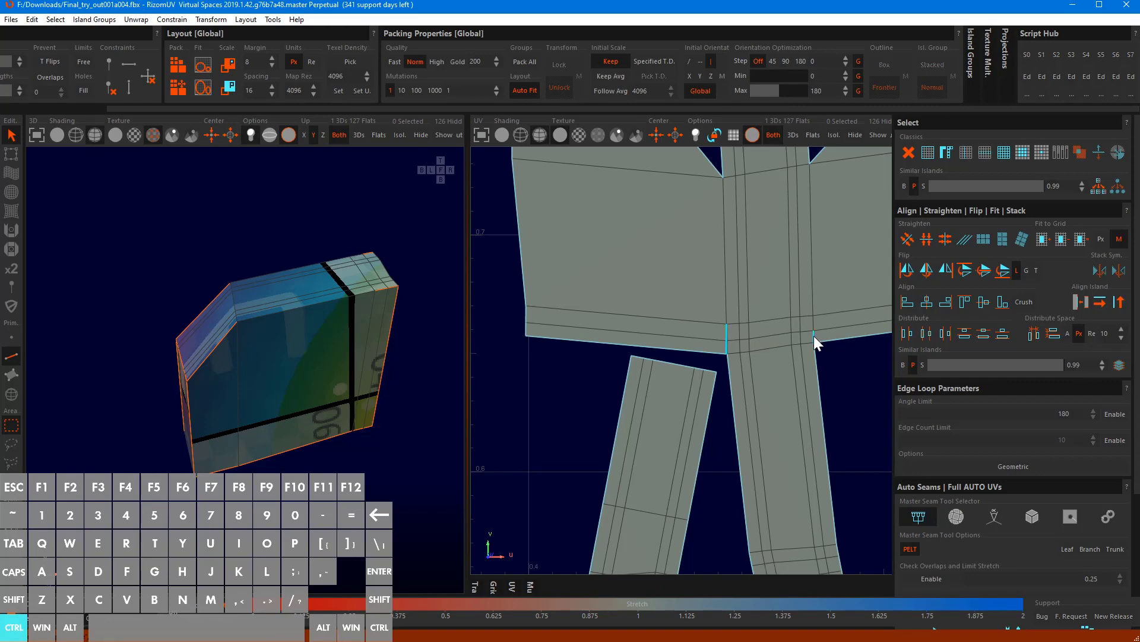
key("w")
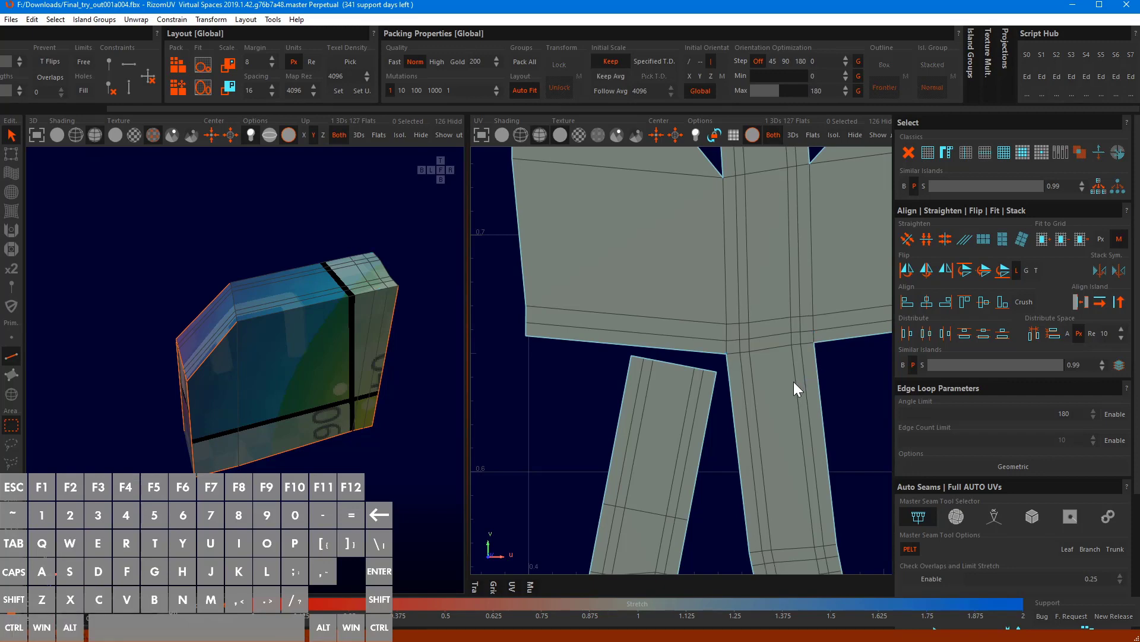
Bring all hidden parts of the watch and their UV islands back into view
scroll(769, 412, "down", 8)
scroll(768, 412, "down", 3)
middle_click_drag(778, 493, 732, 370, "alt")
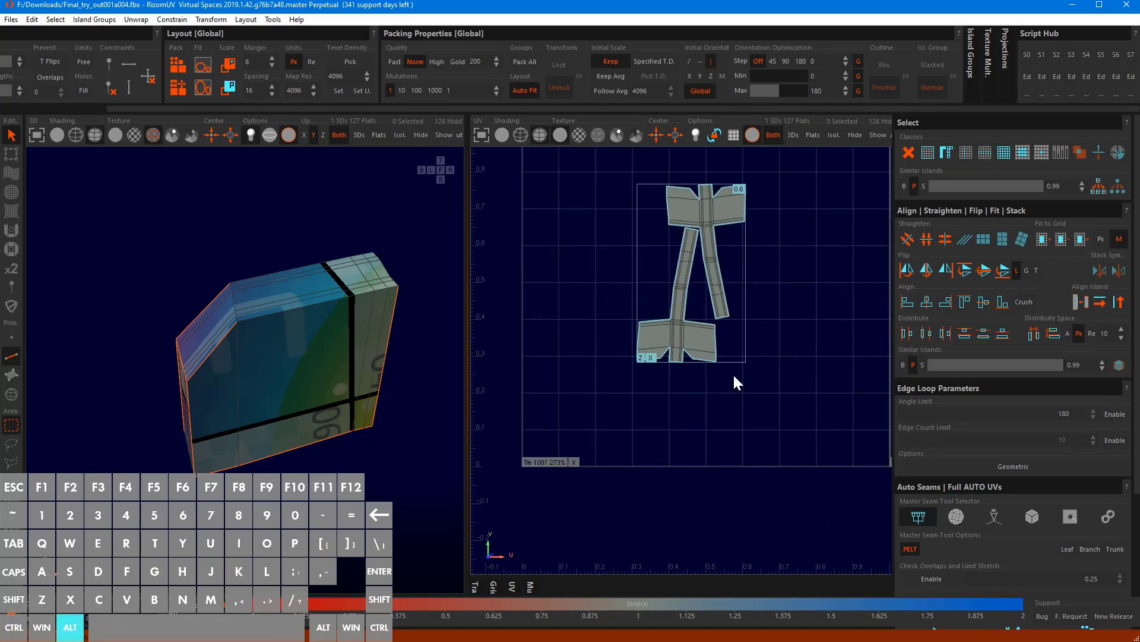
key("shift+h")
scroll(600, 334, "down", 6)
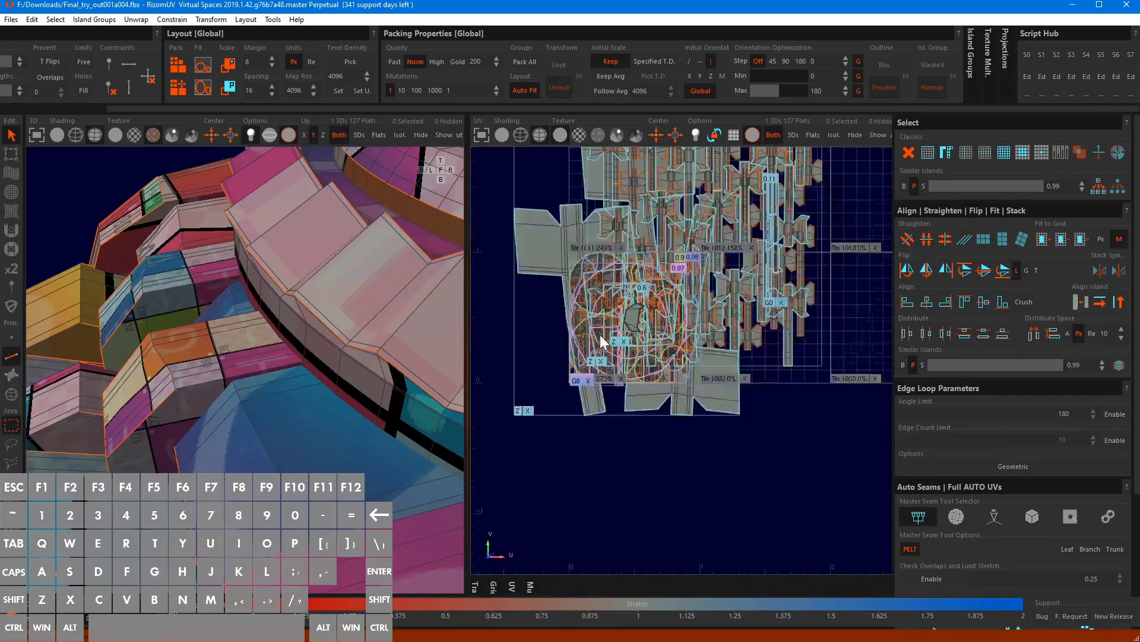
scroll(619, 324, "down", 3)
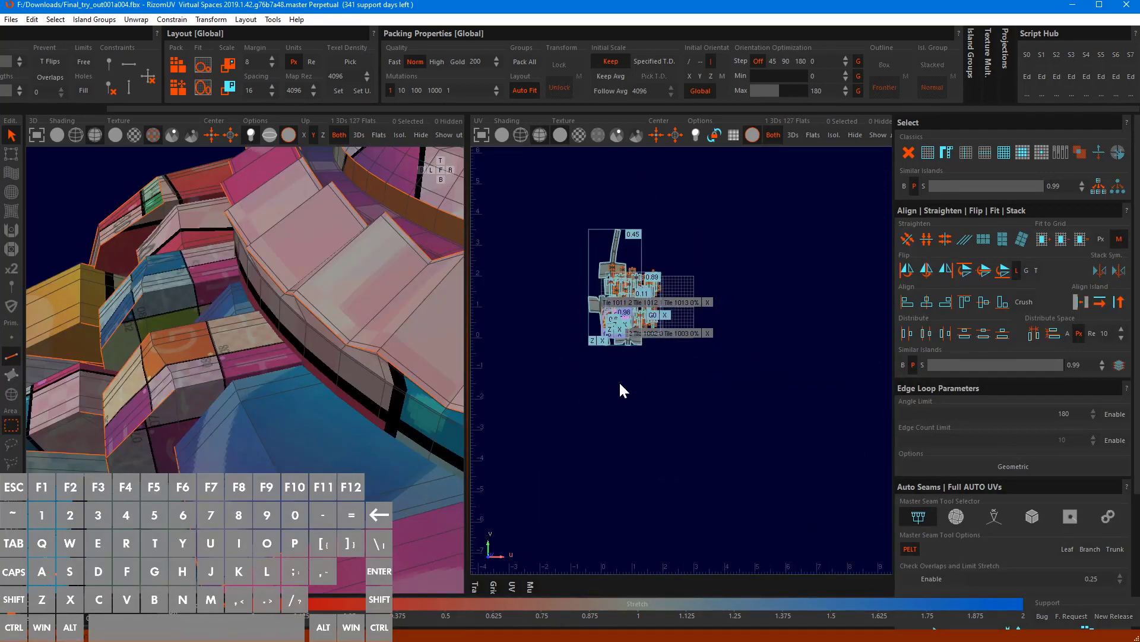
scroll(629, 284, "up", 3)
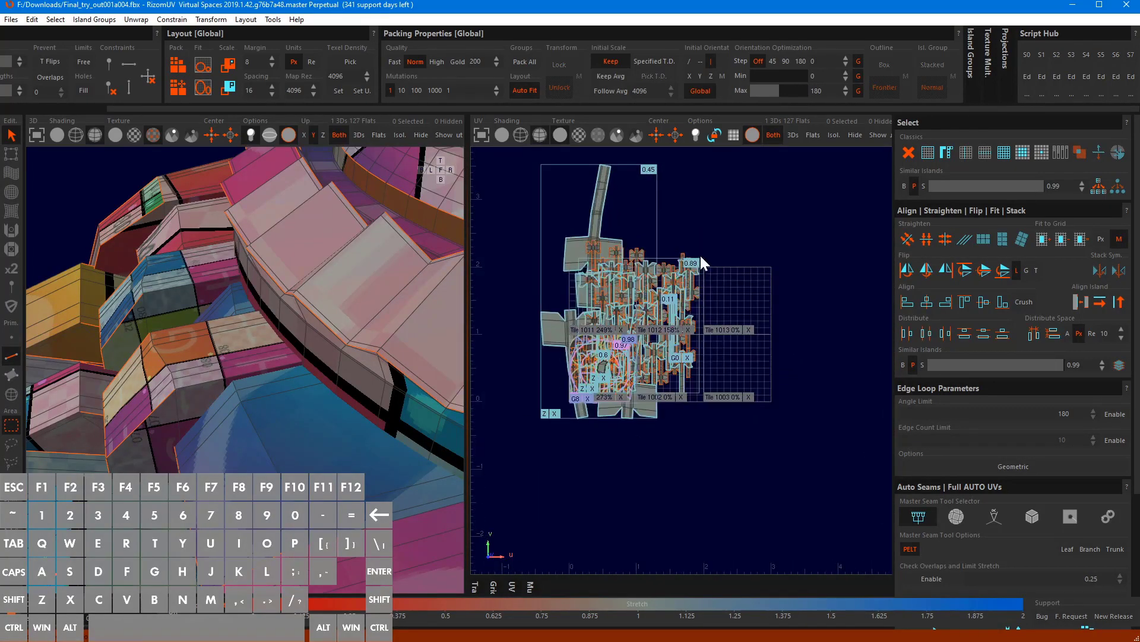
Select all UV islands, dissolve their island groups, and pack the whole layout across the UV tiles
key("ctrl+a")
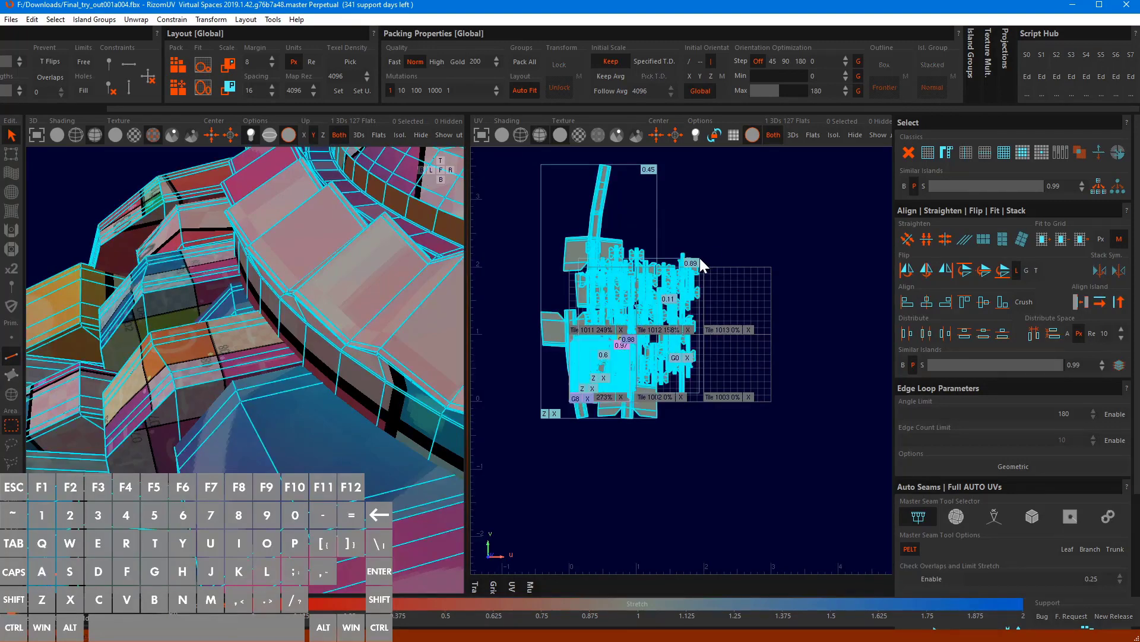
left_click(733, 209)
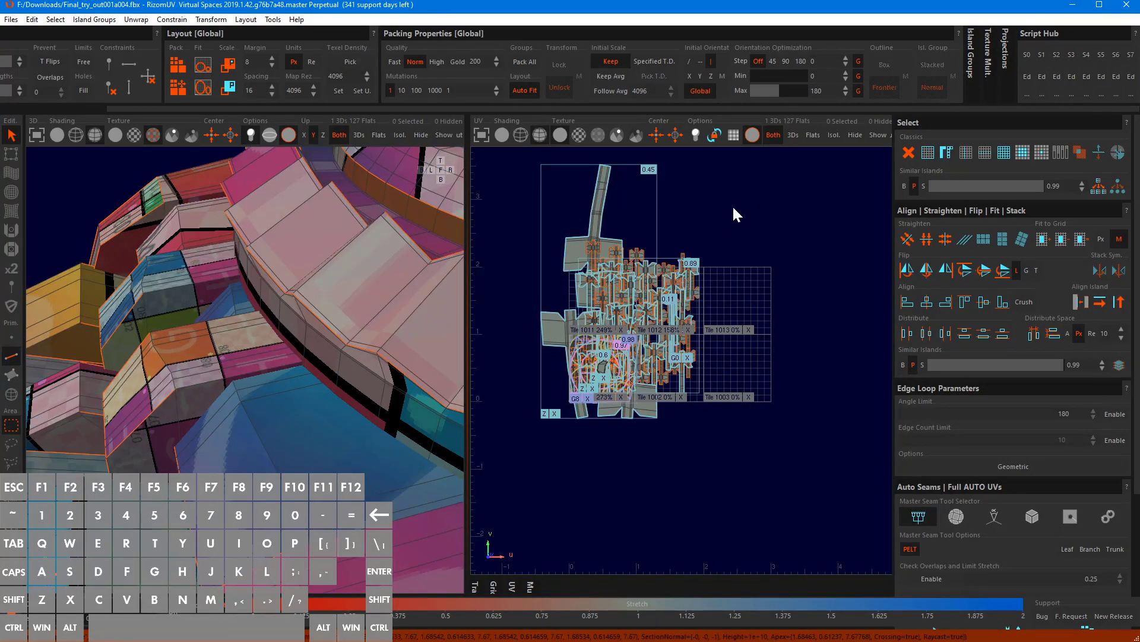
key("F4")
key("ctrl+a")
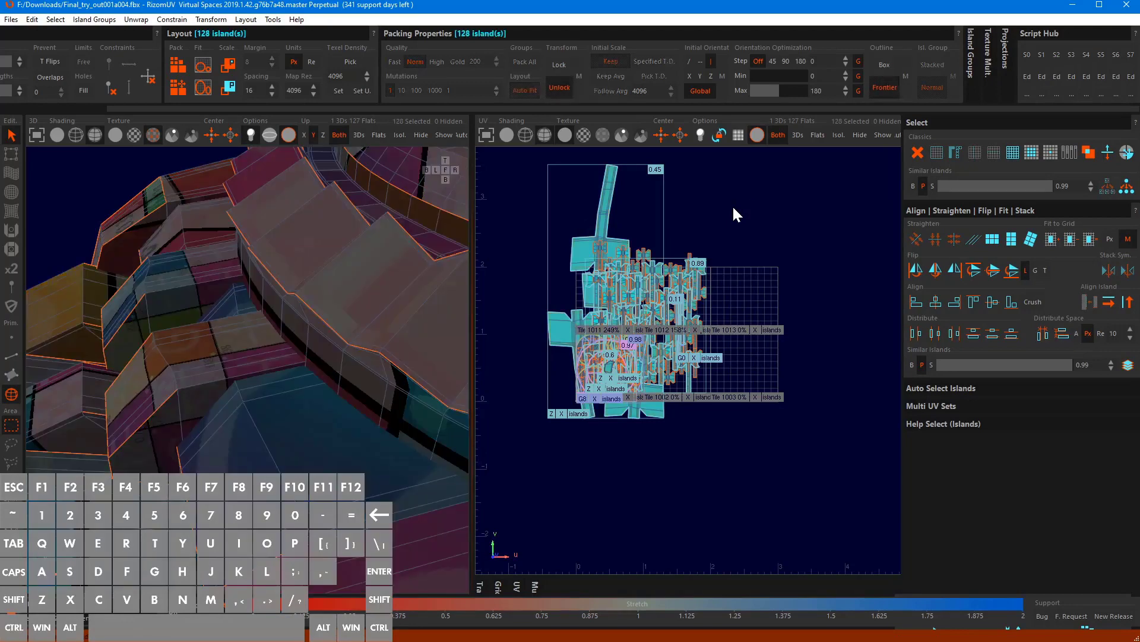
key("ctrl")
key("ctrl+g")
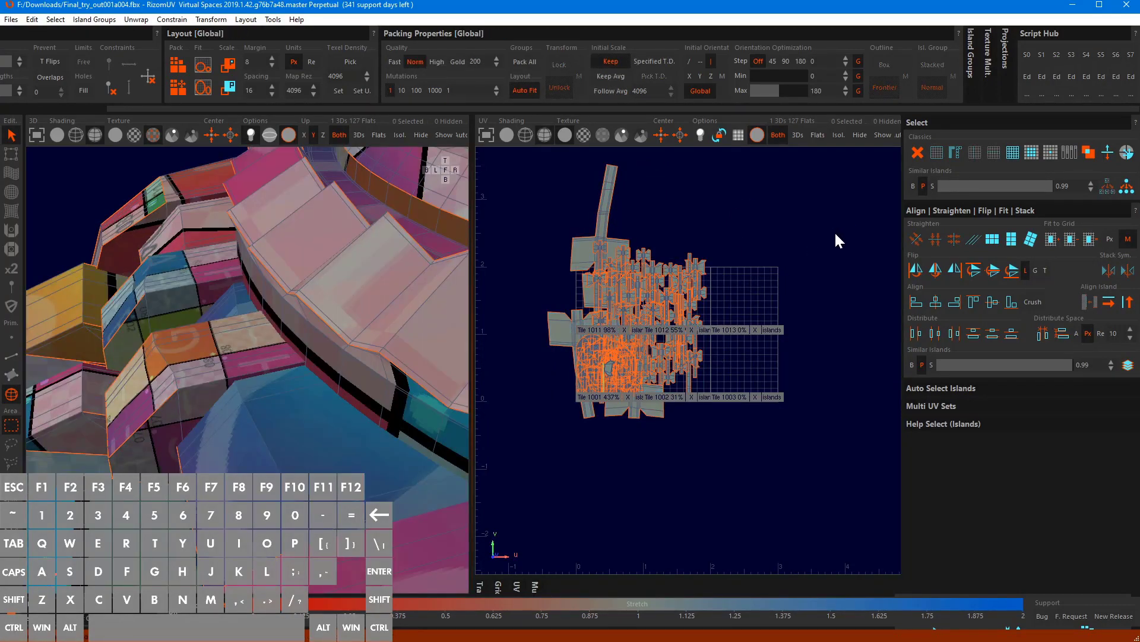
key("p")
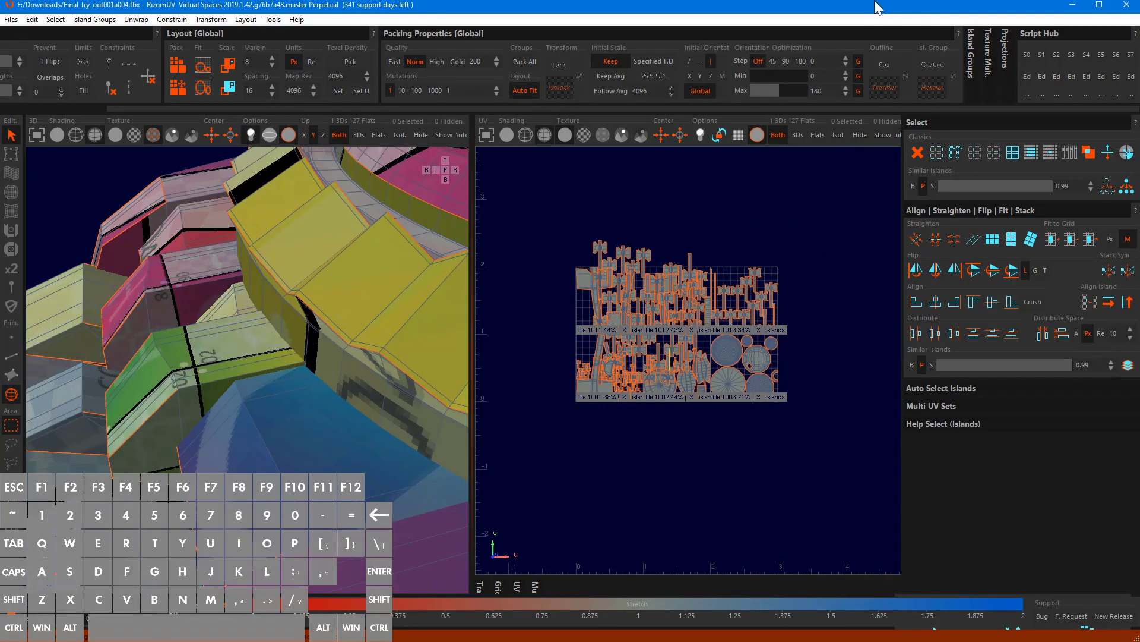
Examine the packed UV layout and the checker texture on the bezel, dial and strap links
scroll(626, 330, "up", 3)
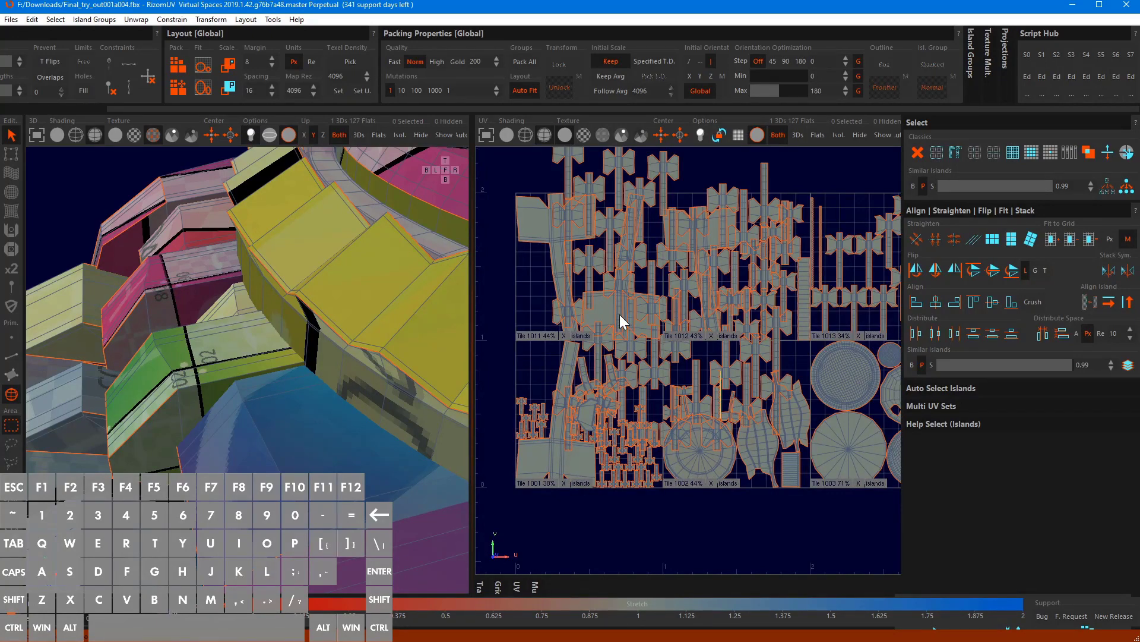
scroll(321, 349, "down", 4)
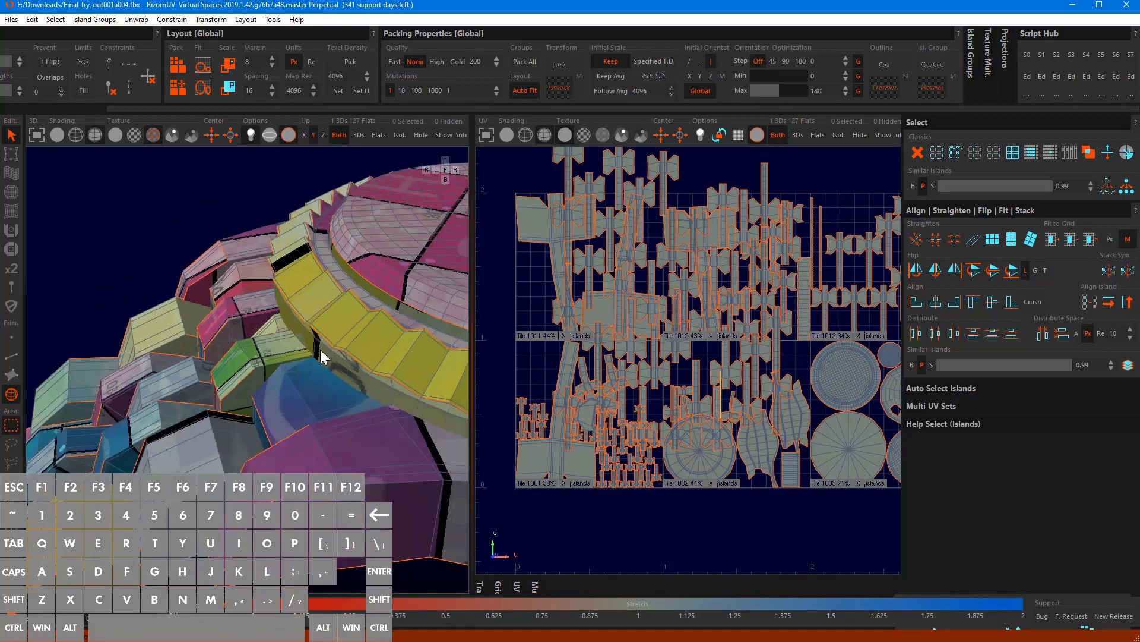
left_click(338, 331)
scroll(339, 330, "down", 3)
left_click_drag(339, 331, 473, 398, "alt")
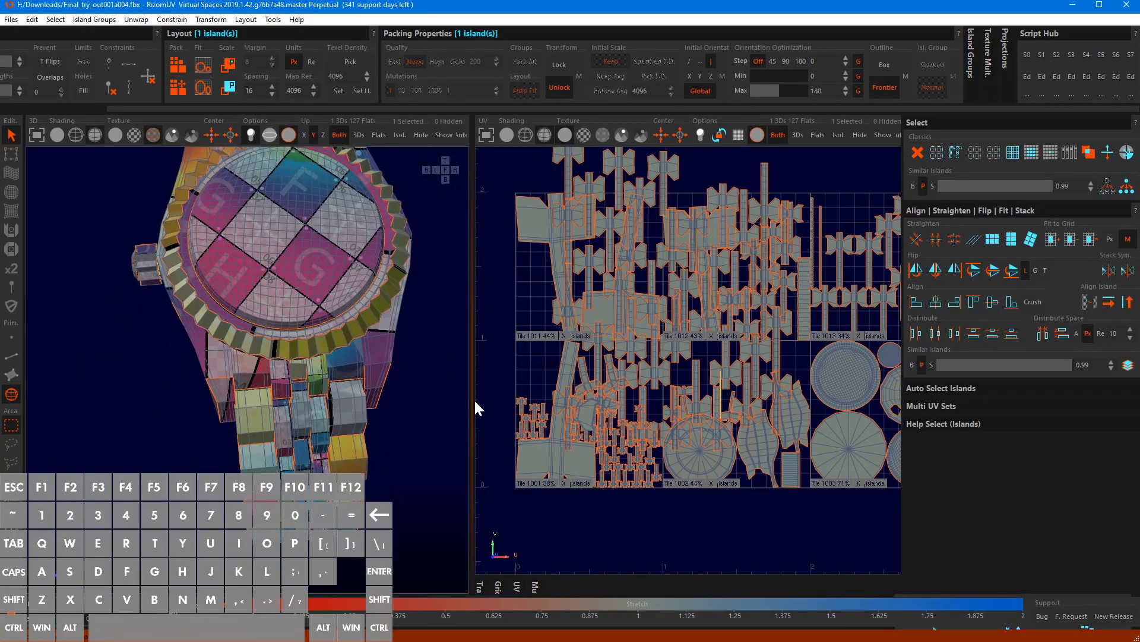
scroll(766, 369, "down", 2)
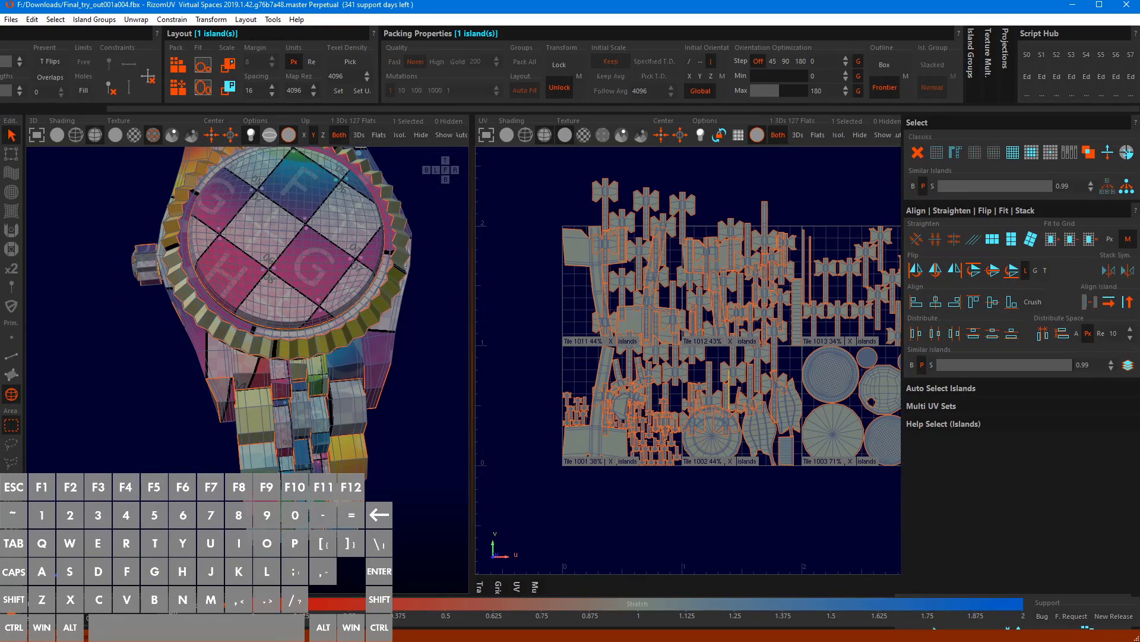
key("g")
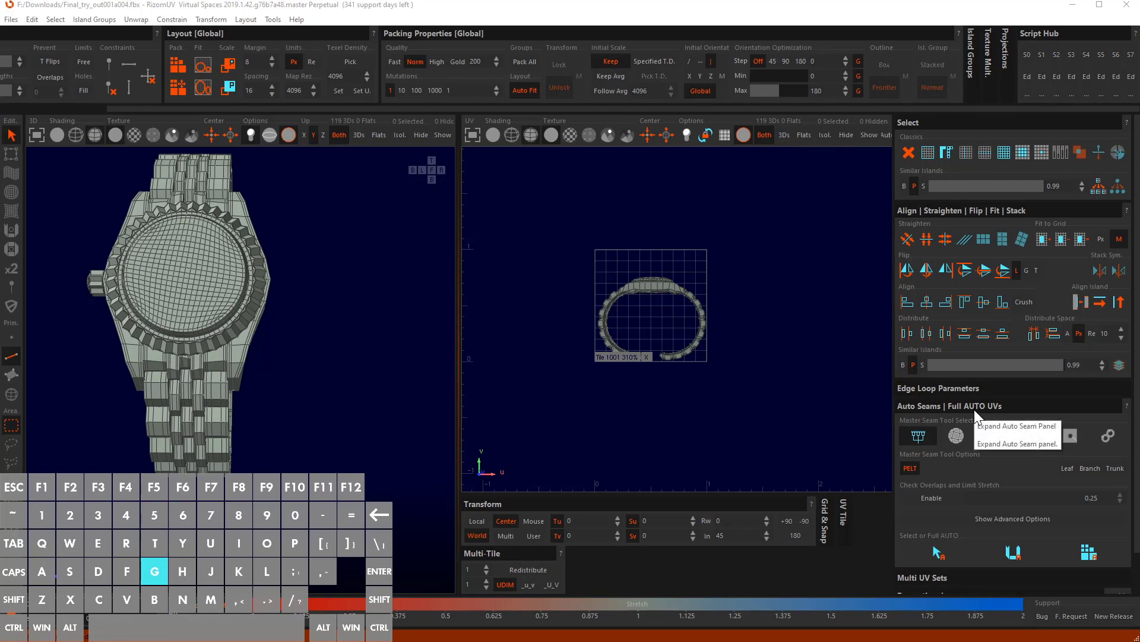
Collapse the Transform and Multi-Tile settings to enlarge the UV view and frame the unwrapped watch in it
left_click(732, 508)
left_click(572, 556)
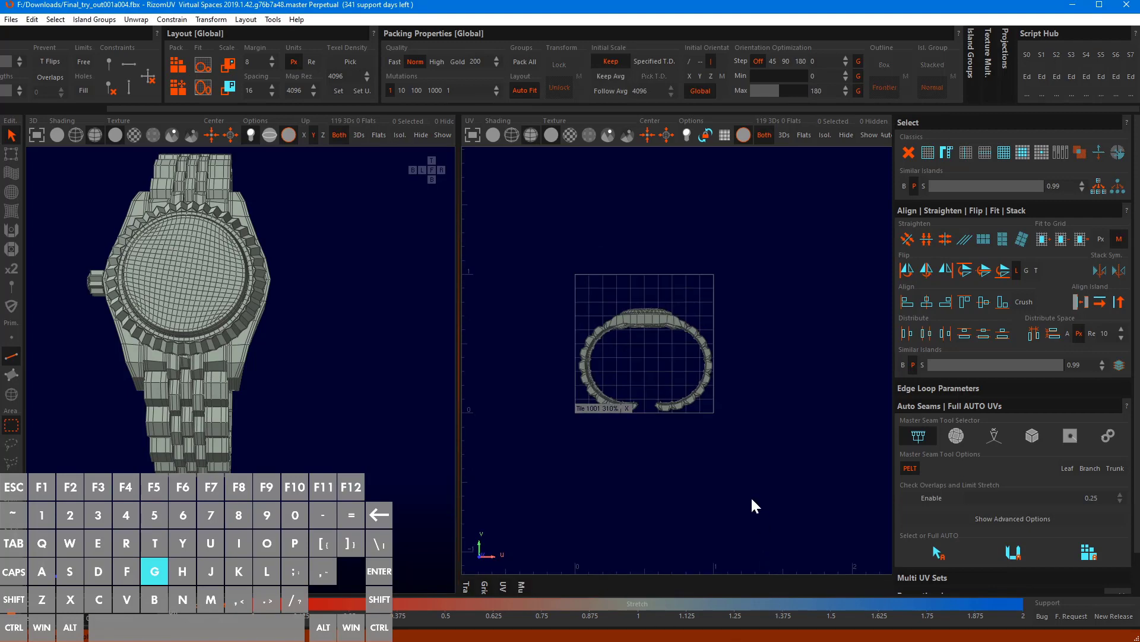
scroll(651, 330, "up", 4)
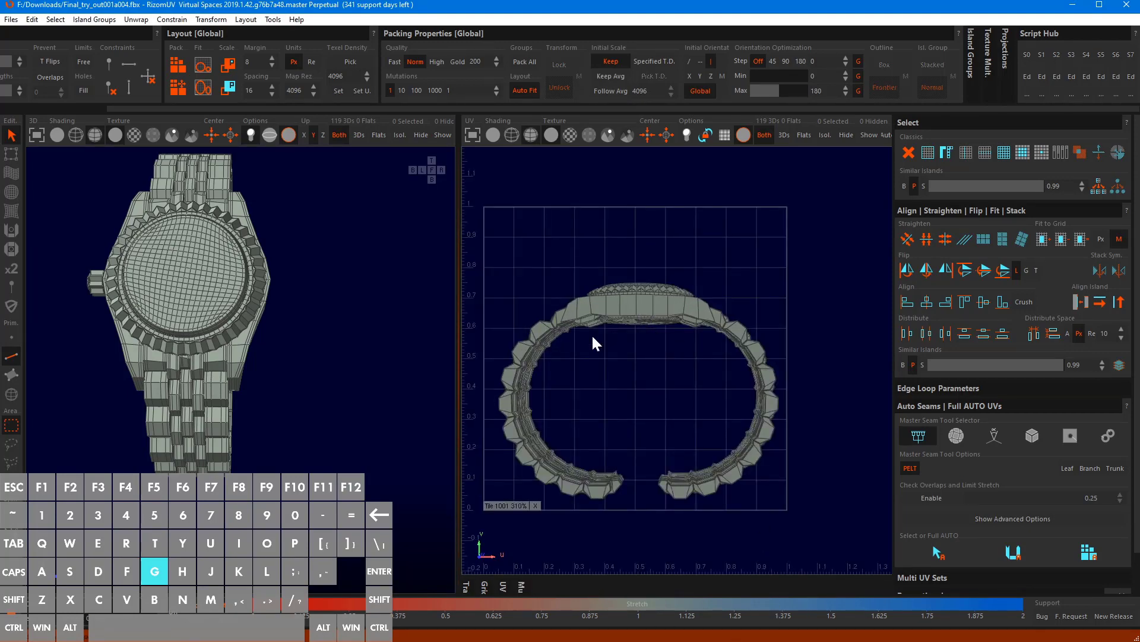
key("space")
middle_click_drag(574, 347, 616, 297)
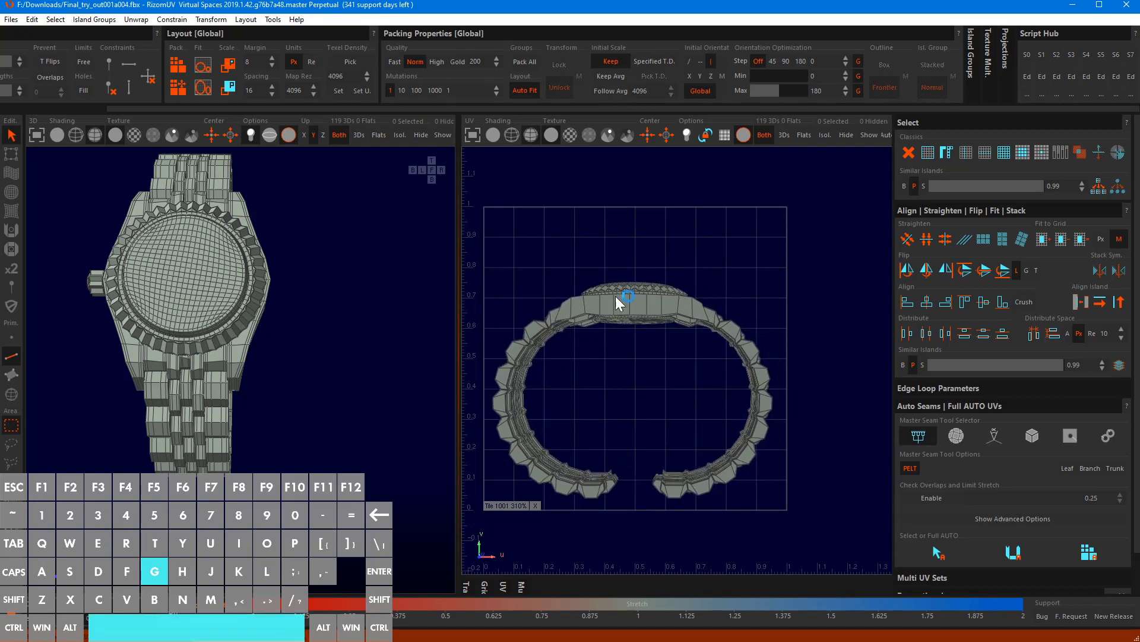
middle_click_drag(631, 241, 650, 232, "alt")
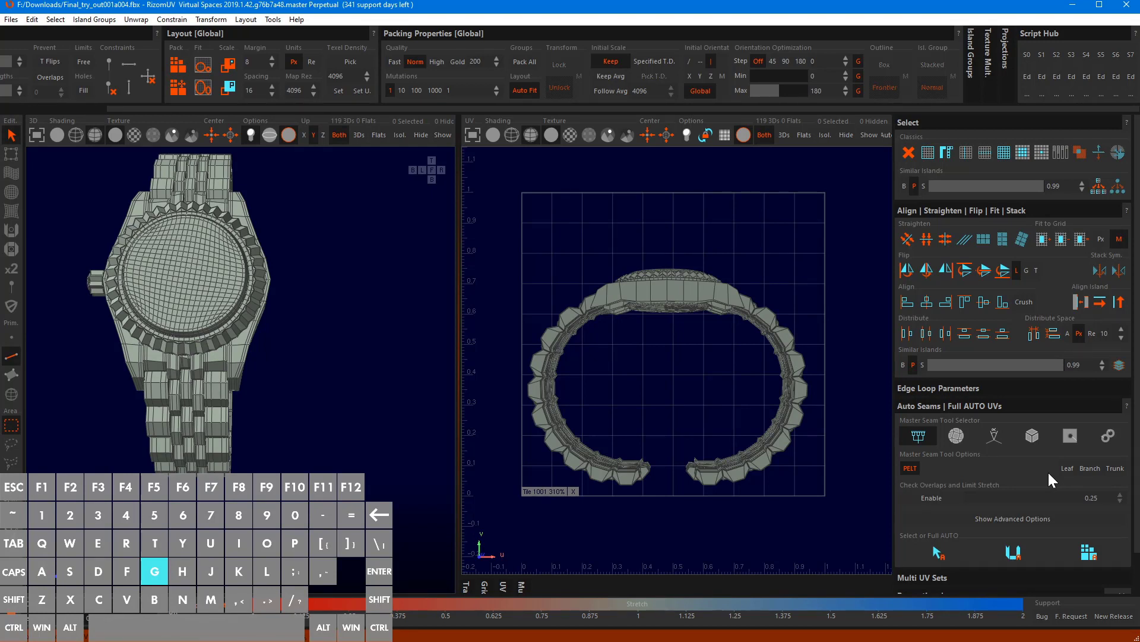
Set the auto-seam method to sharp edges and try the edge selection at angles of 70, 25.2 and 93.6
left_click(993, 439)
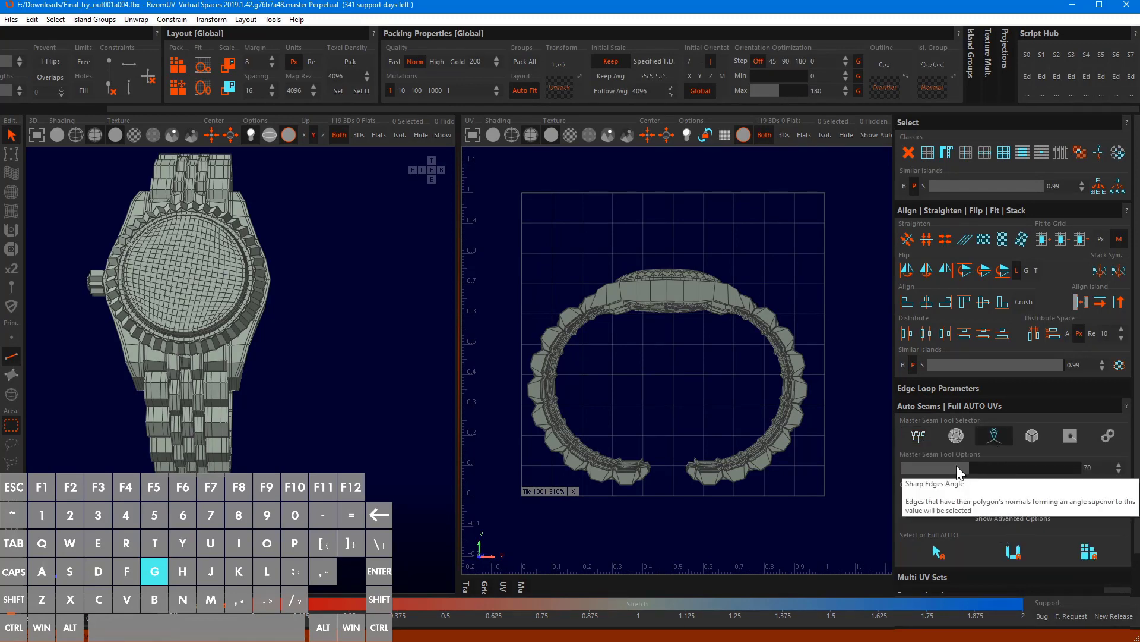
left_click(938, 551)
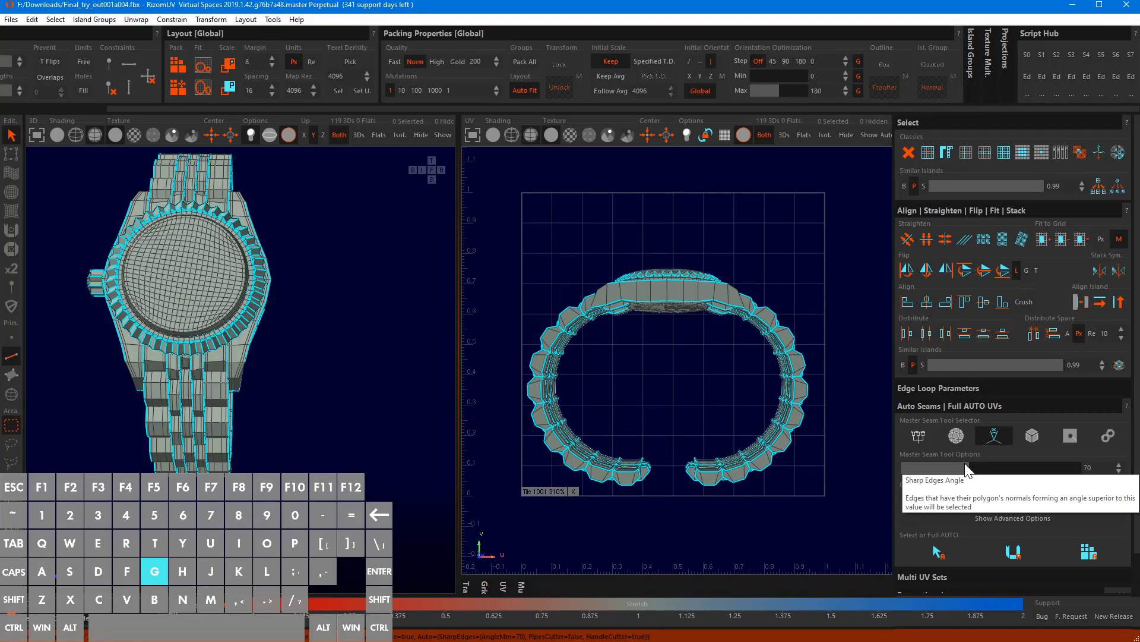
left_click_drag(961, 465, 925, 467)
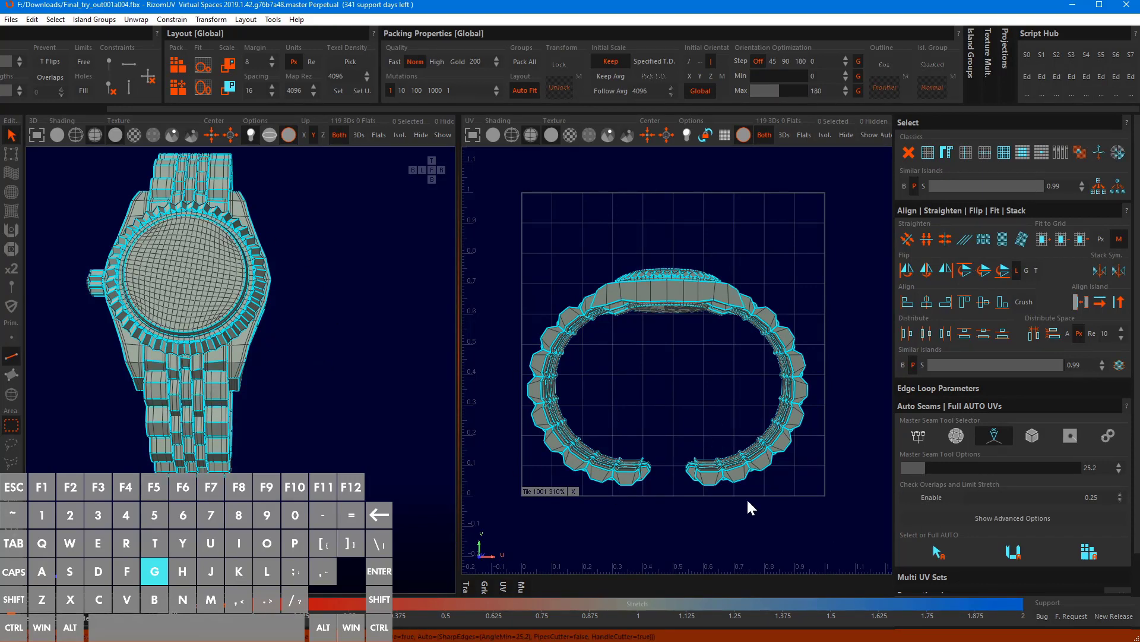
left_click(996, 468)
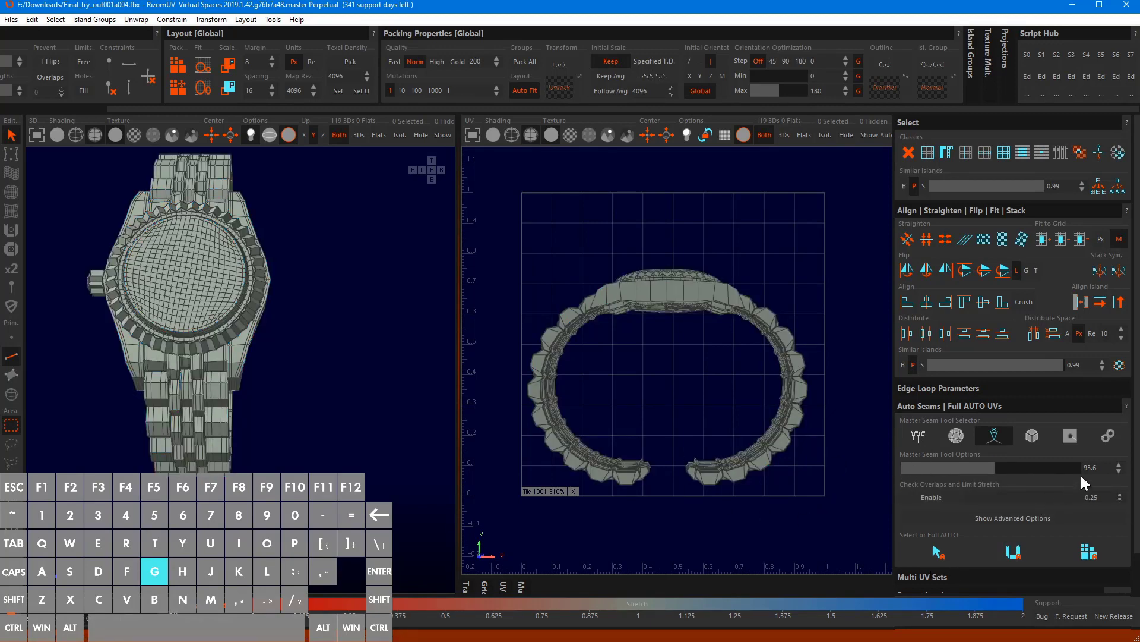
Set the sharp edges angle to 70 and auto-select the matching seam edges on the watch
double_click(1099, 469)
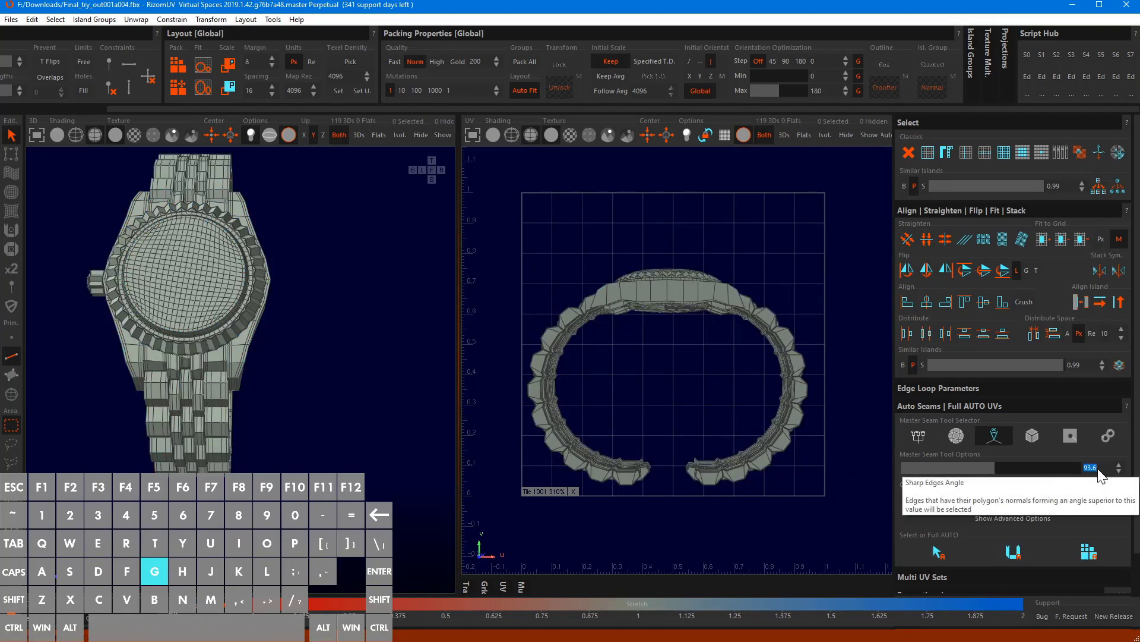
key("BackSpace")
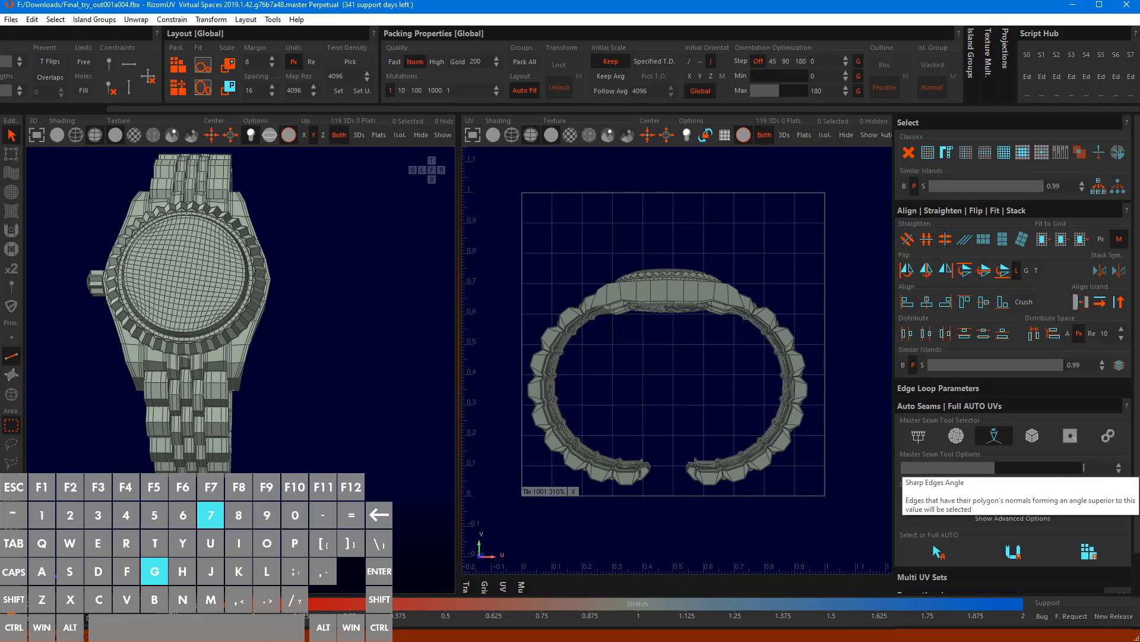
type("70")
key("Return")
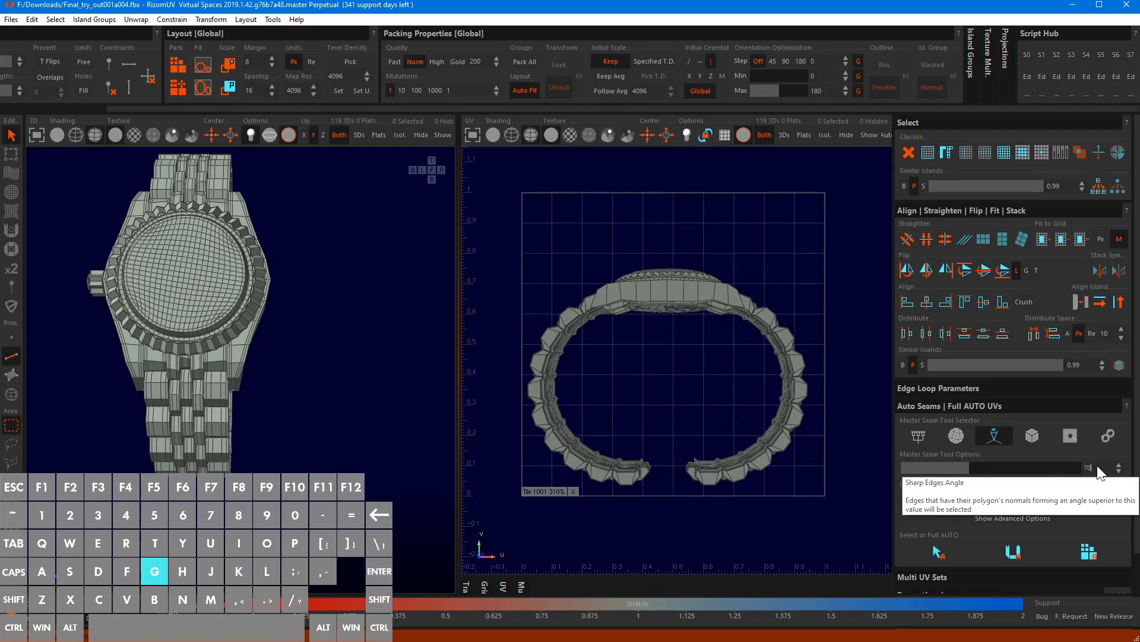
left_click(928, 558)
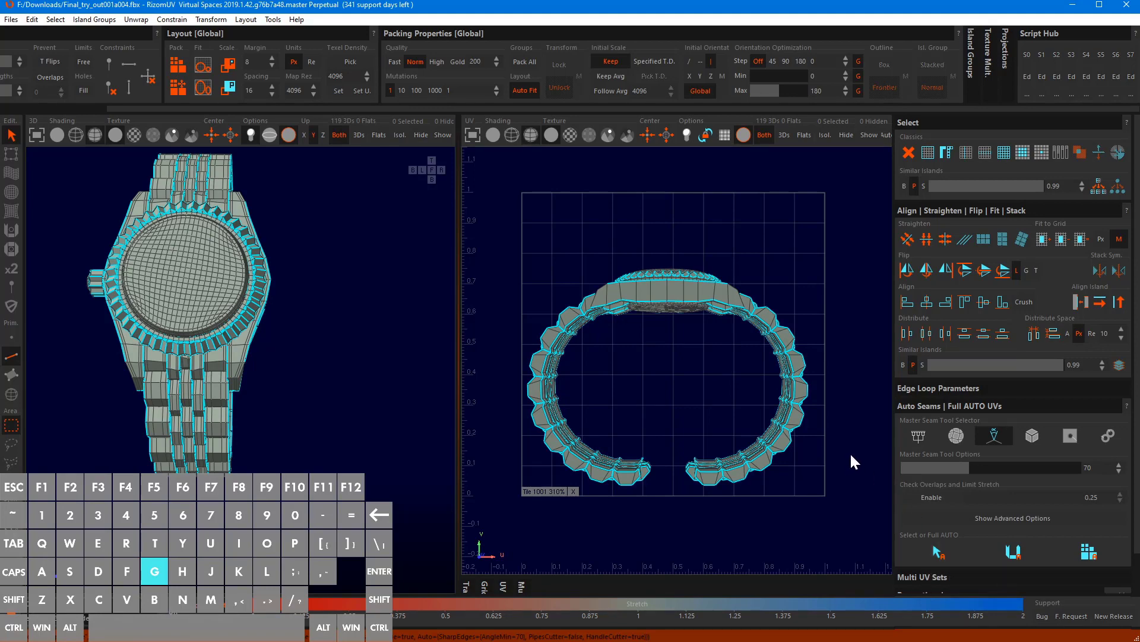
Set the sharp edges angle to 85 and auto-select the matching seam edges on the watch
left_click(1087, 468)
type("85")
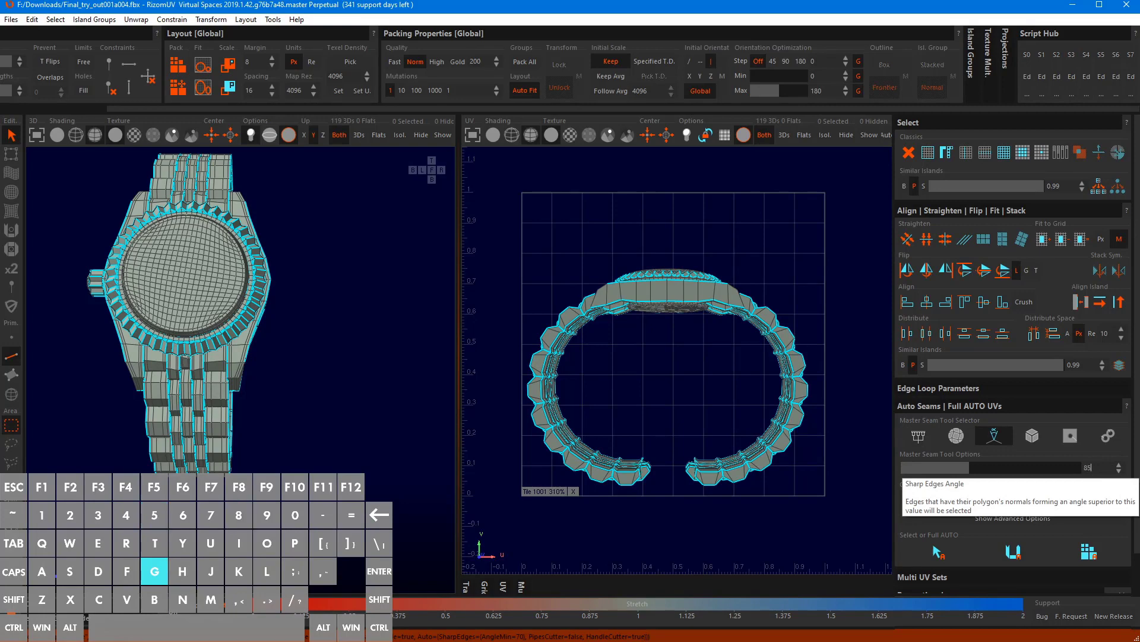
key("Return")
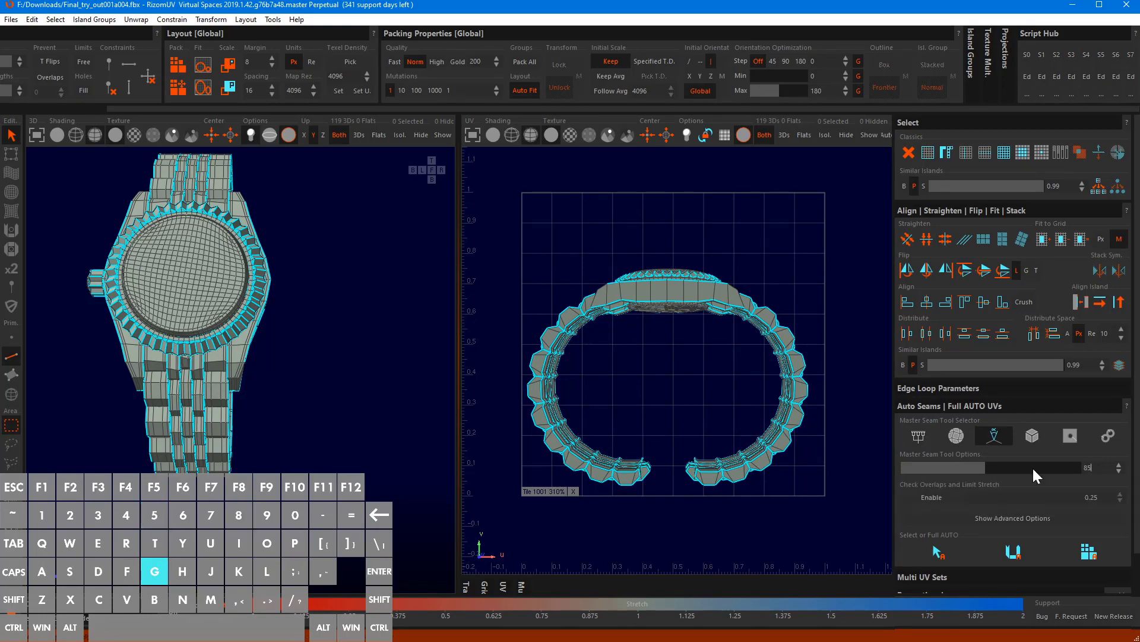
left_click(938, 550)
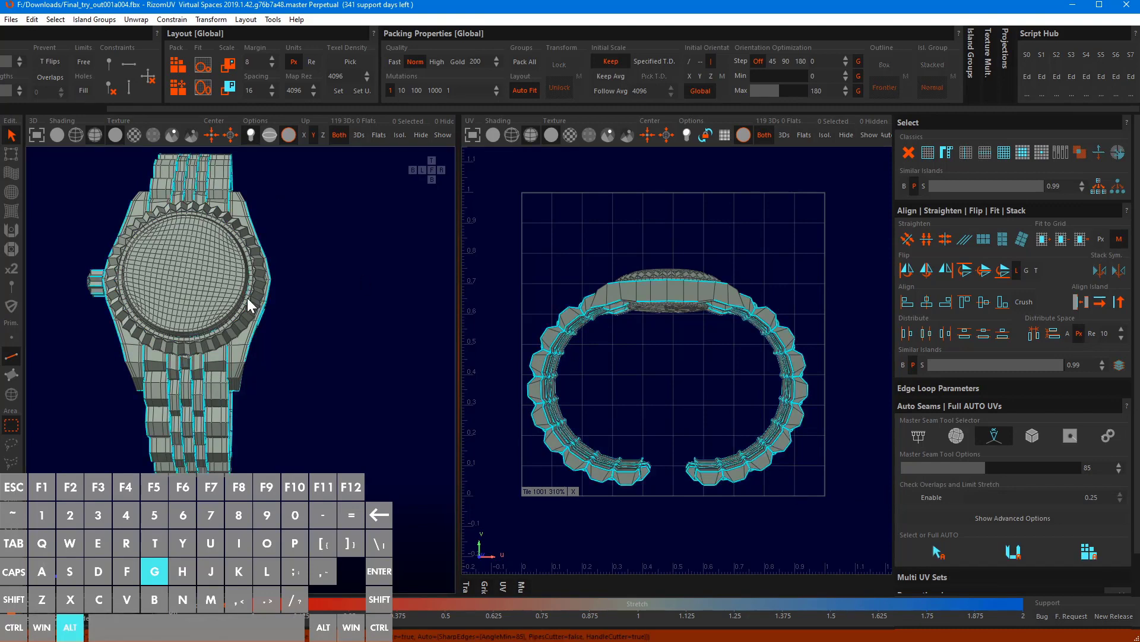
mouse_move(248, 298)
left_mouse_down("alt")
mouse_move(237, 280)
mouse_move(252, 272)
mouse_move(242, 265)
mouse_move(265, 224)
mouse_move(333, 219)
mouse_move(260, 245)
mouse_move(240, 270)
mouse_move(238, 289)
mouse_move(248, 288)
left_mouse_up("alt")
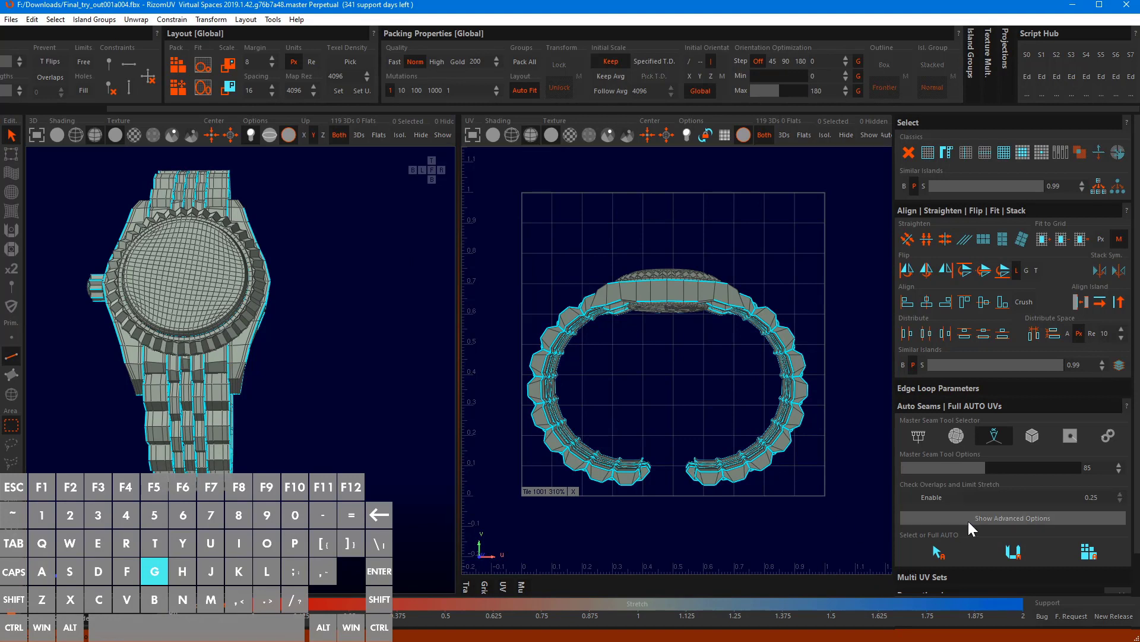
Show the advanced auto-seam options and switch ReWeld on and back off
left_click(1028, 520)
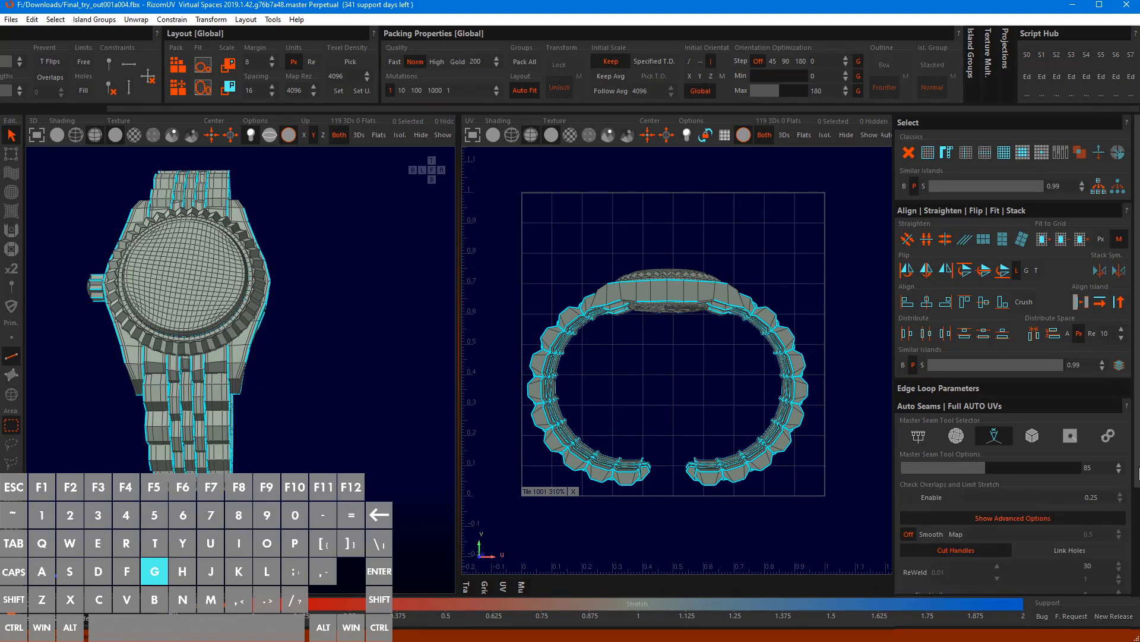
scroll(1136, 460, "down", 1)
scroll(1137, 460, "down", 3)
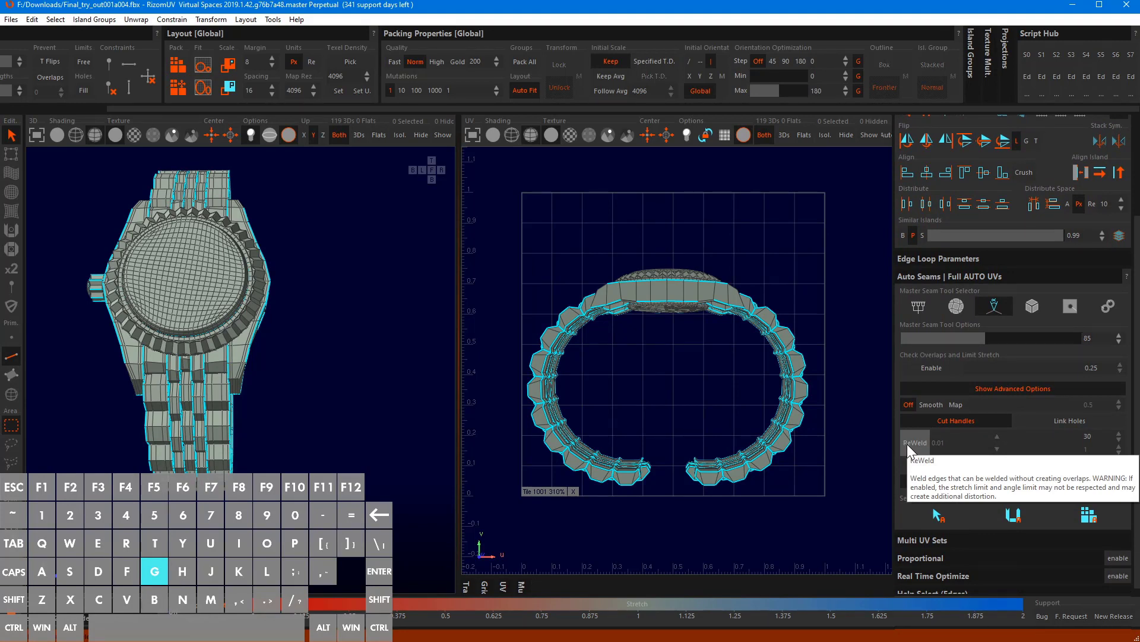
left_click(907, 444)
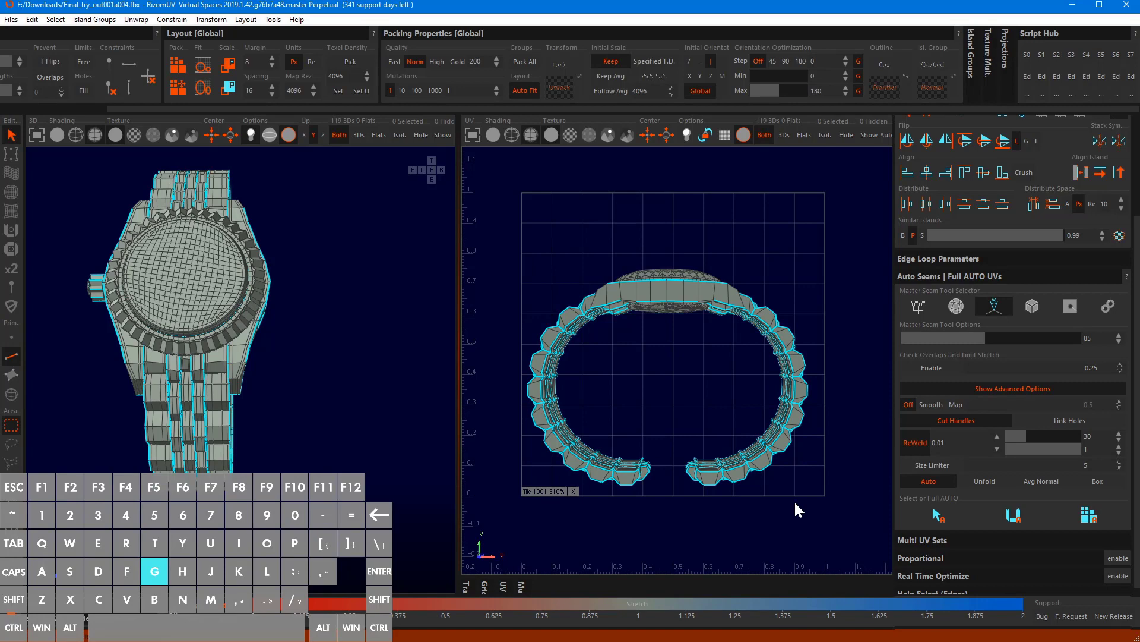
left_click(915, 443)
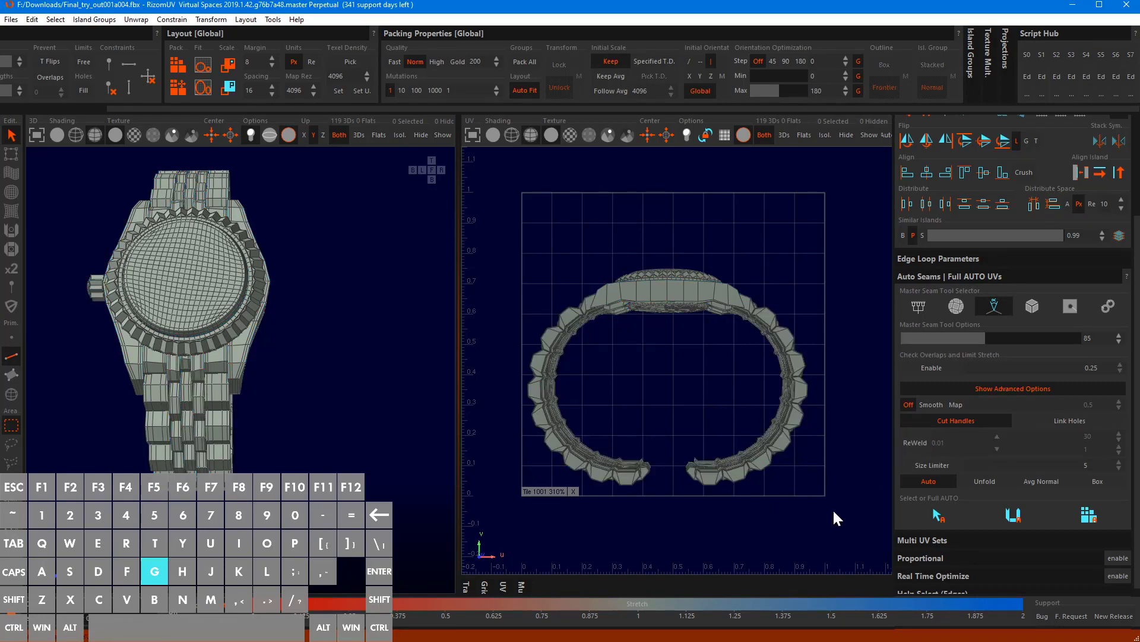
Try the full automatic unwrap and pack on the sharp edges with ReWeld off, inspect the layout, and undo it
left_click(937, 515)
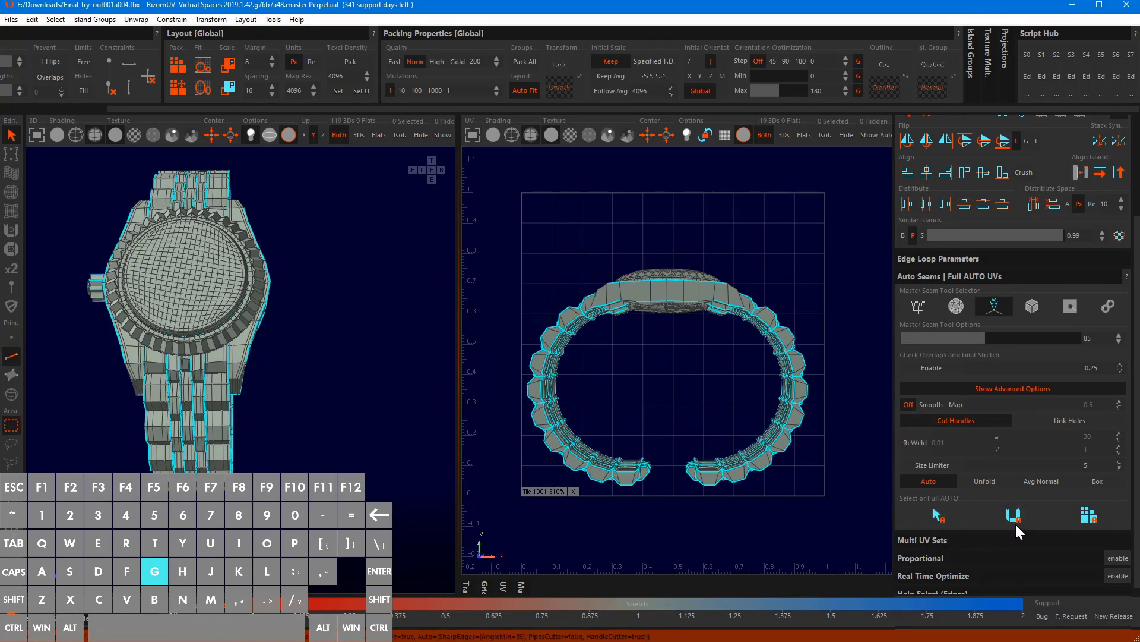
left_click(1090, 519)
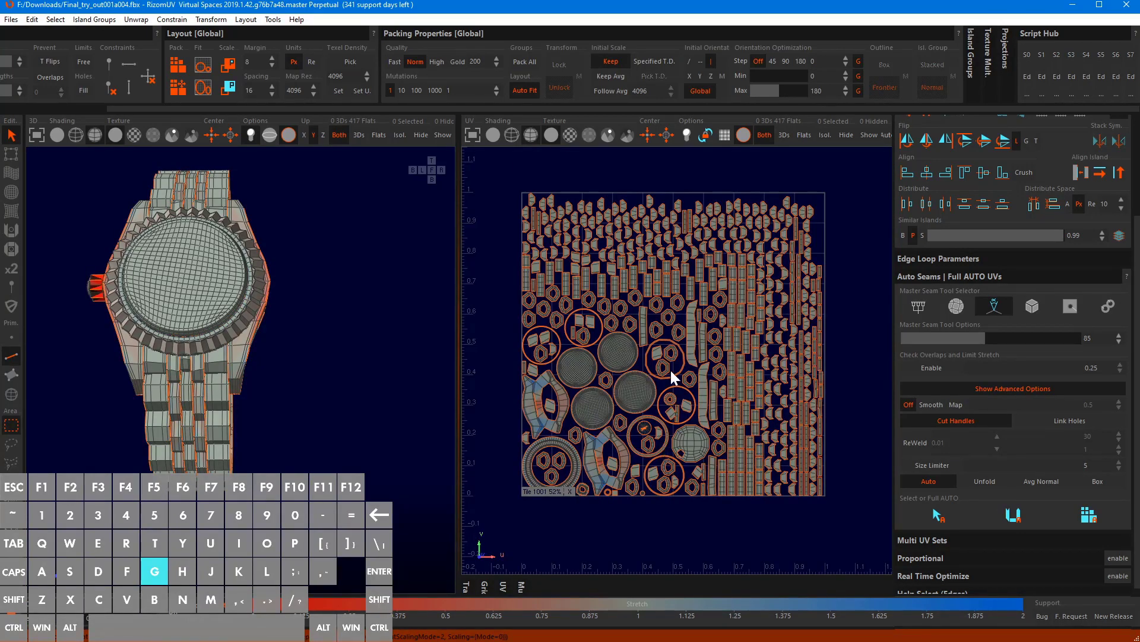
scroll(652, 344, "up", 3)
scroll(650, 341, "down", 3)
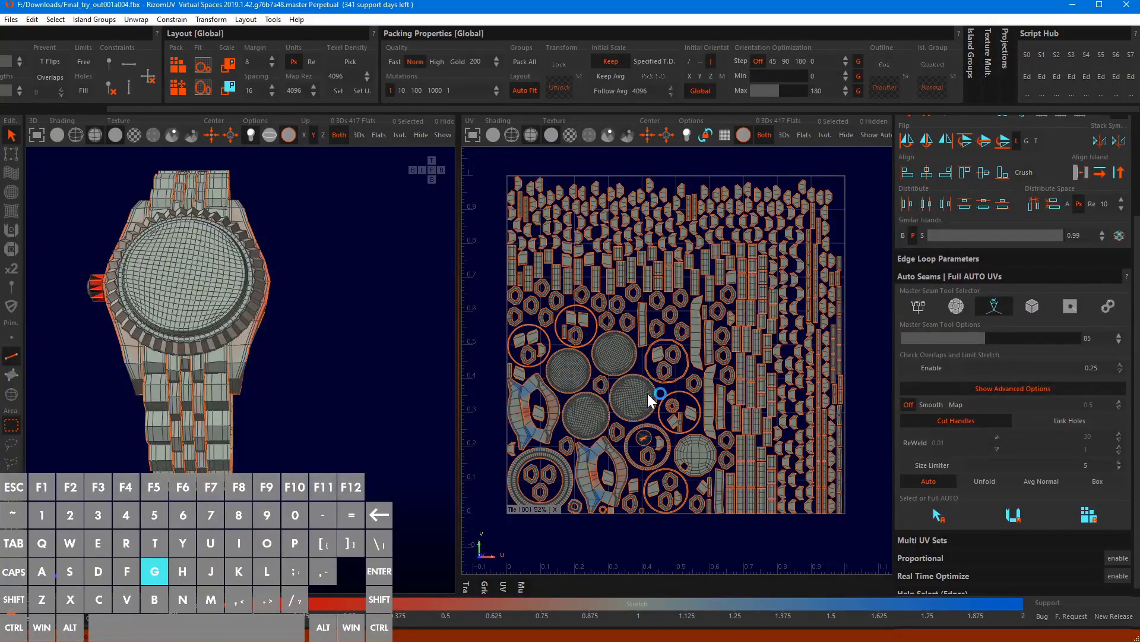
scroll(746, 379, "up", 3)
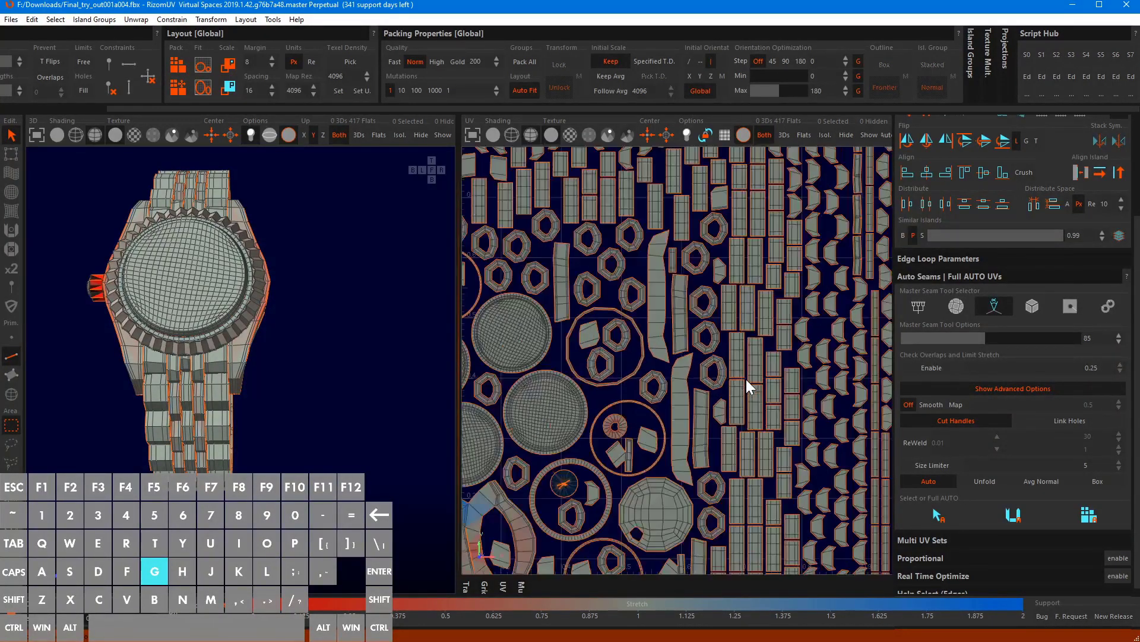
scroll(746, 379, "down", 2)
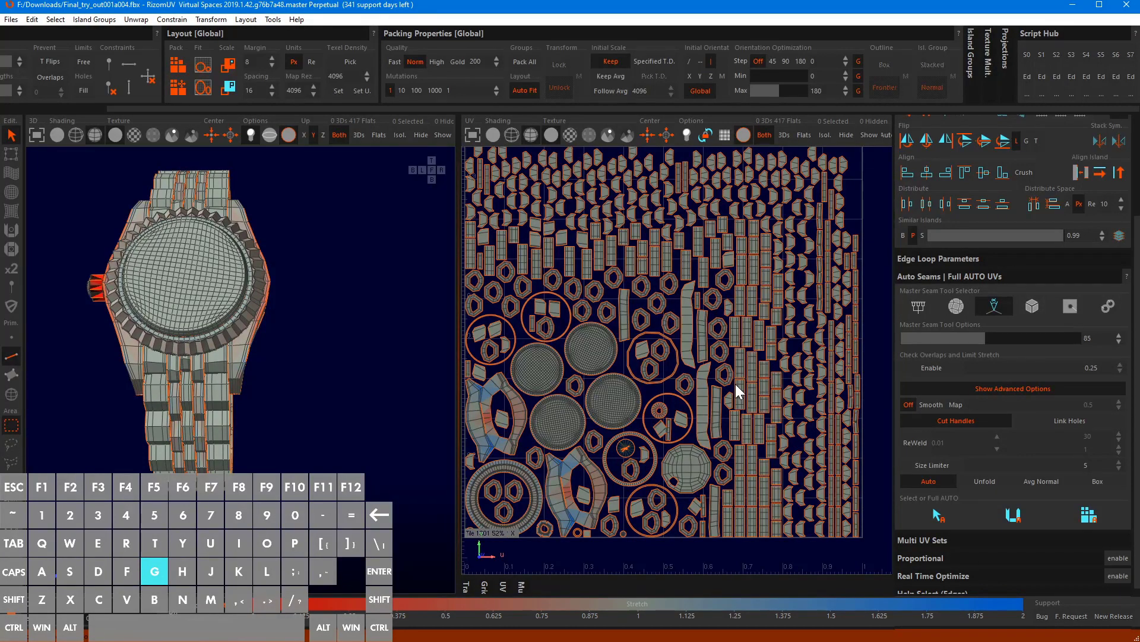
scroll(735, 384, "down", 1)
scroll(735, 383, "up", 2)
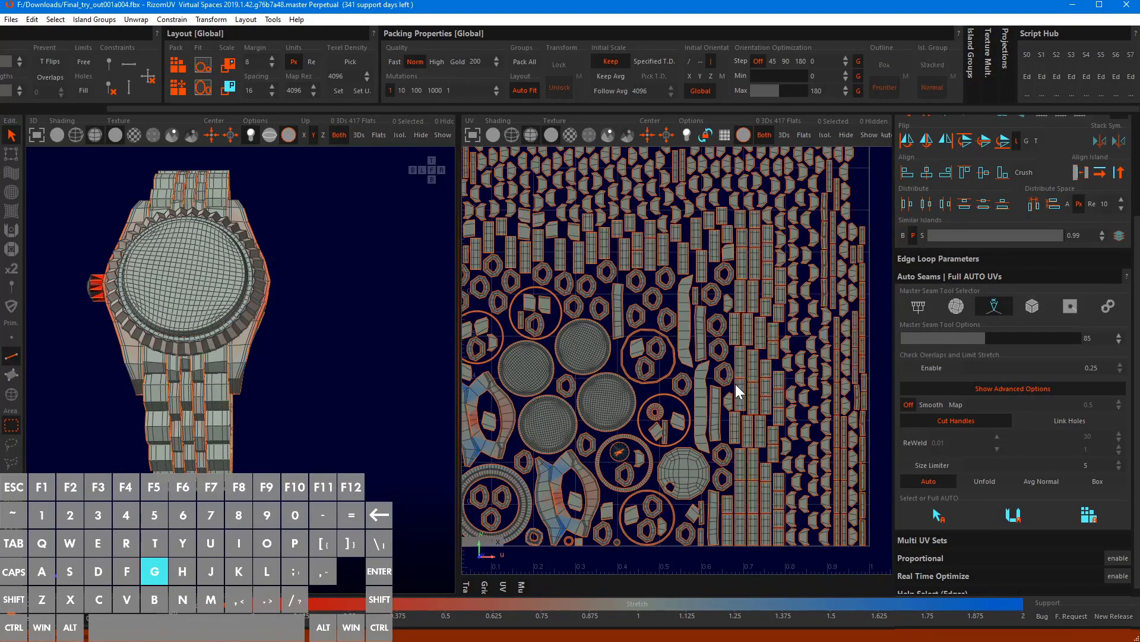
scroll(735, 384, "down", 1)
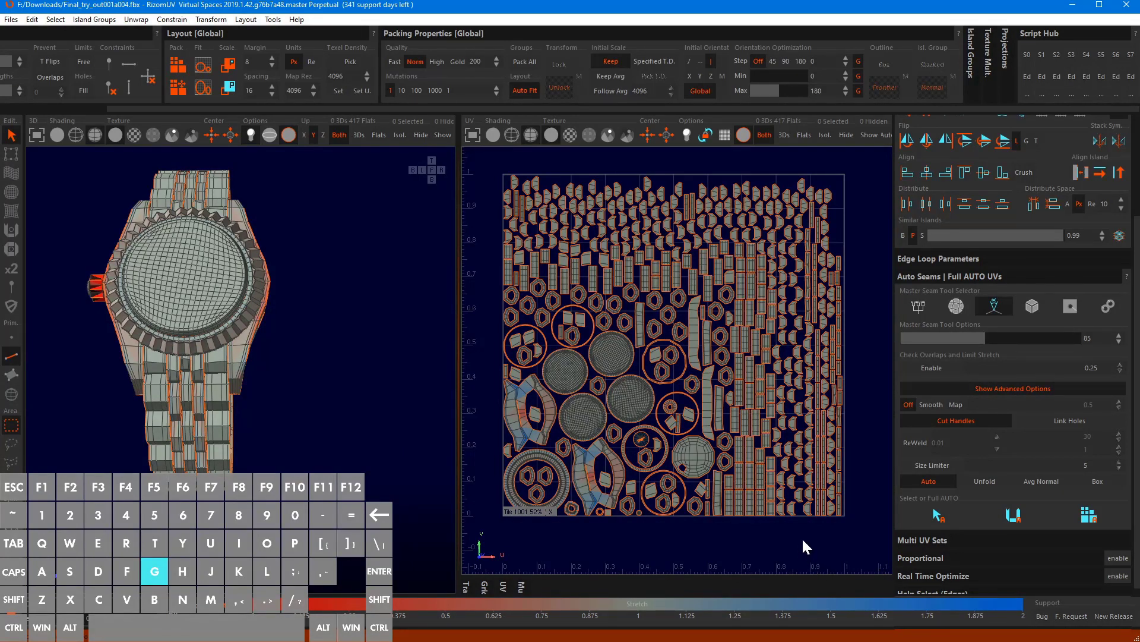
key("ctrl+z")
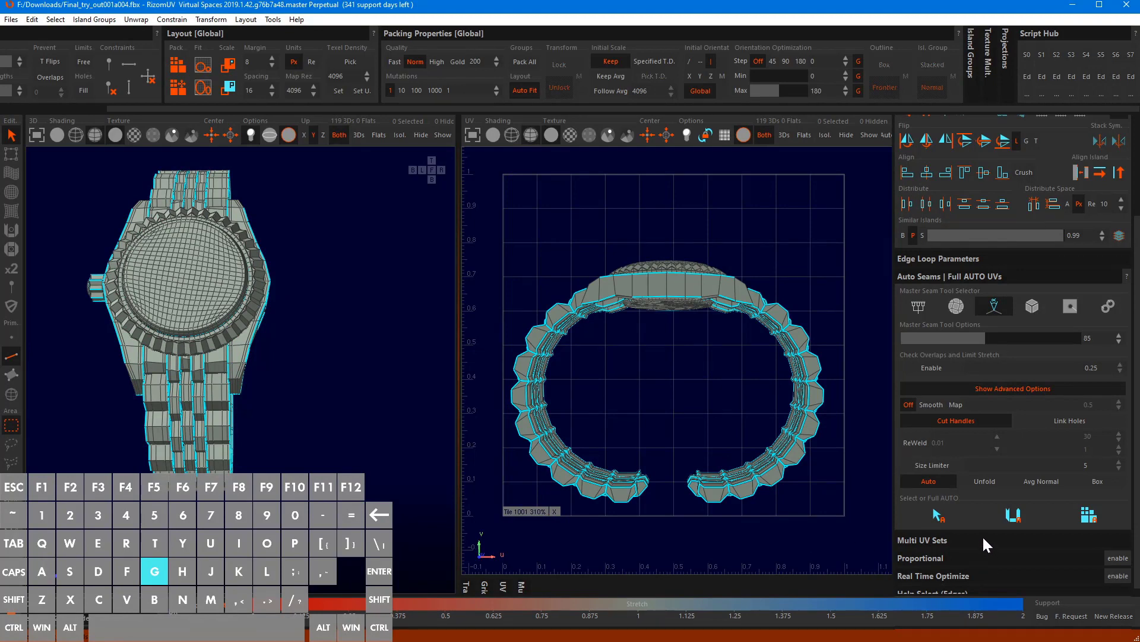
Enable ReWeld, run the full automatic unwrap and pack on the watch, and inspect the resulting UV islands
left_click(919, 444)
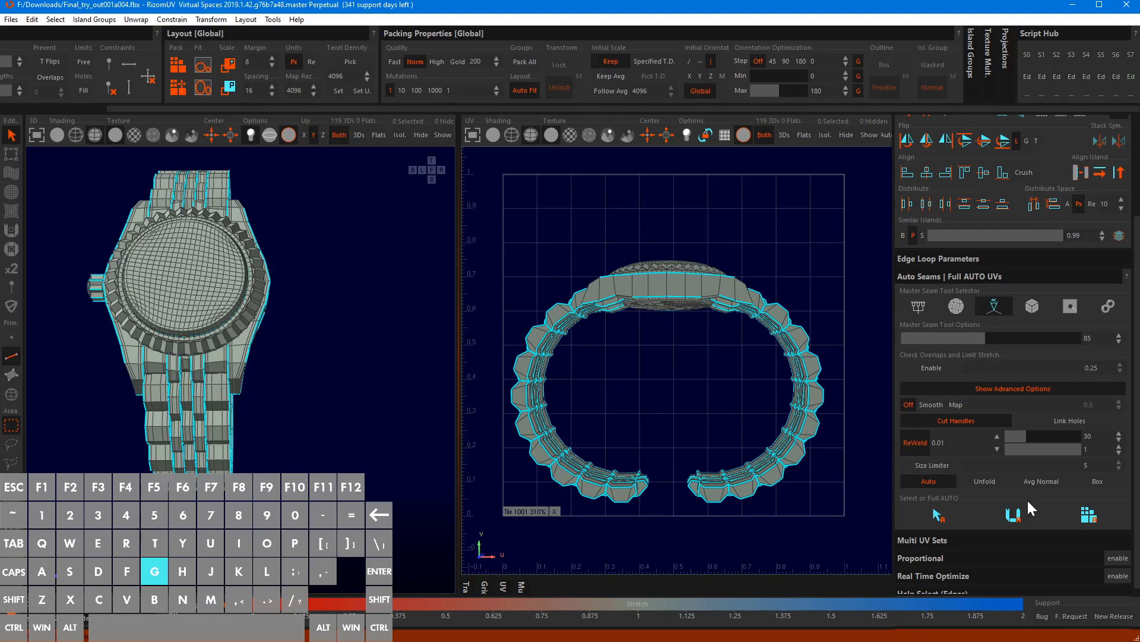
left_click(1093, 516)
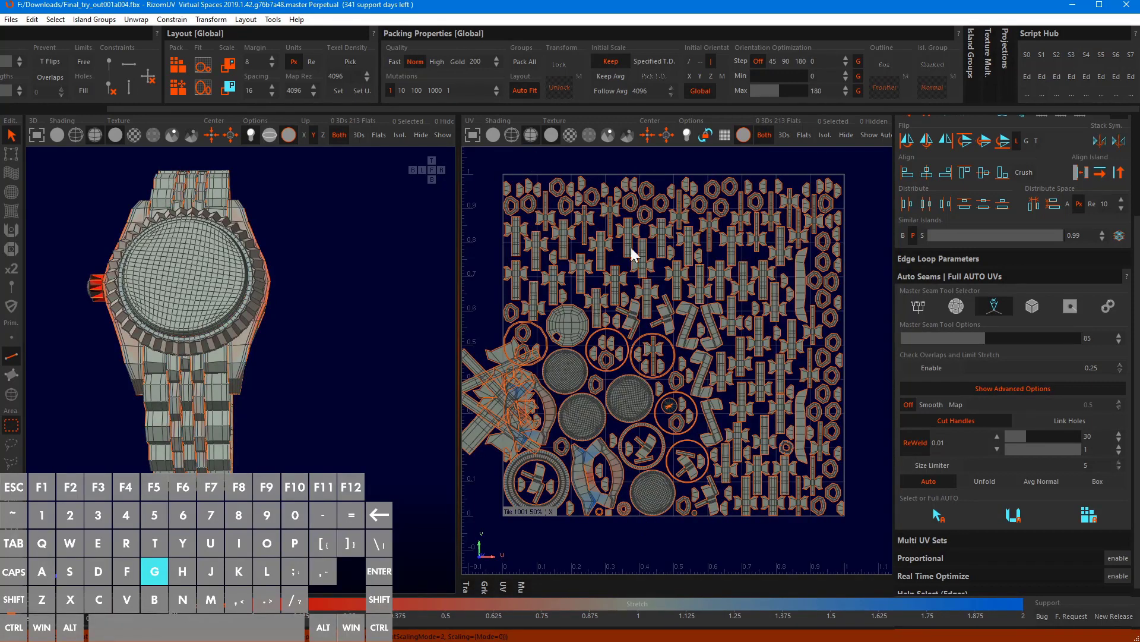
scroll(587, 267, "up", 5)
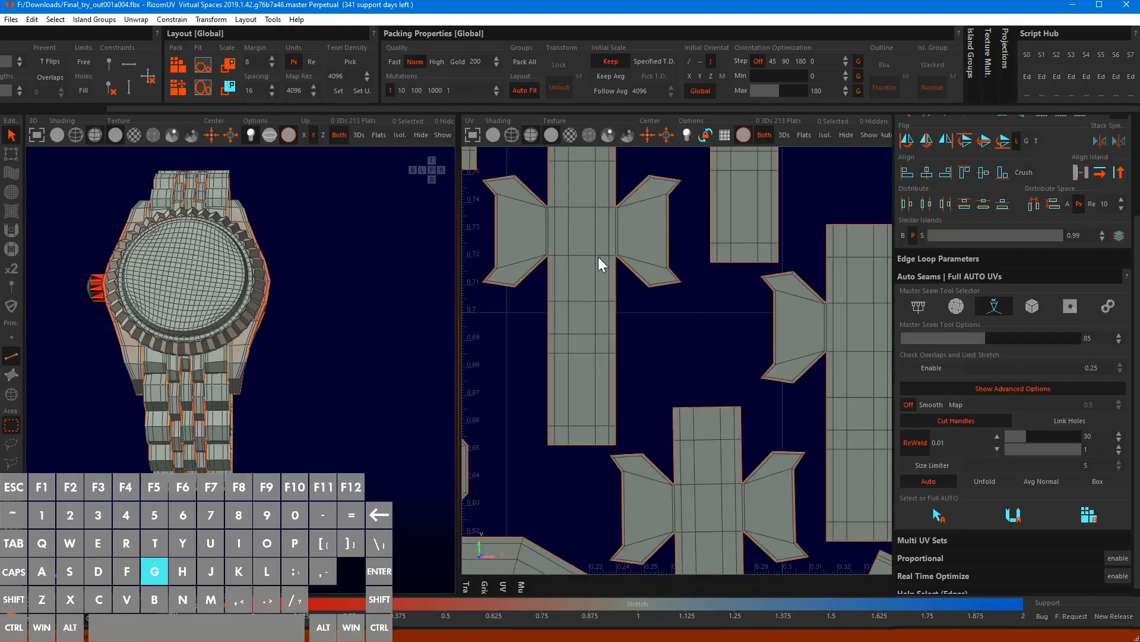
scroll(600, 256, "down", 6)
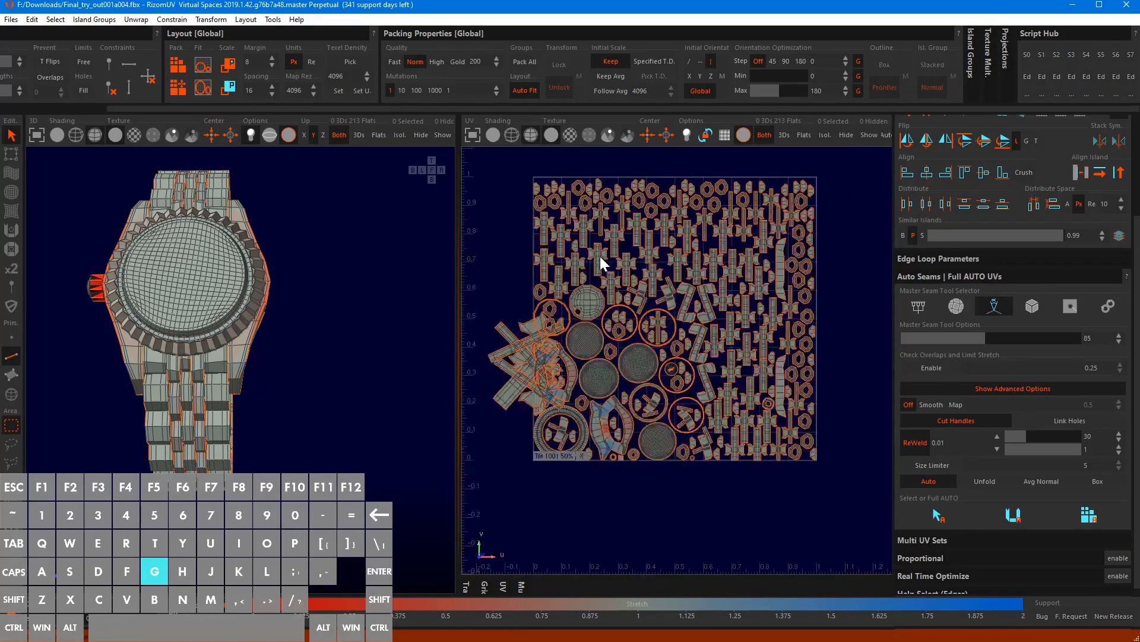
scroll(614, 173, "up", 2)
scroll(612, 201, "up", 2)
scroll(629, 337, "down", 1)
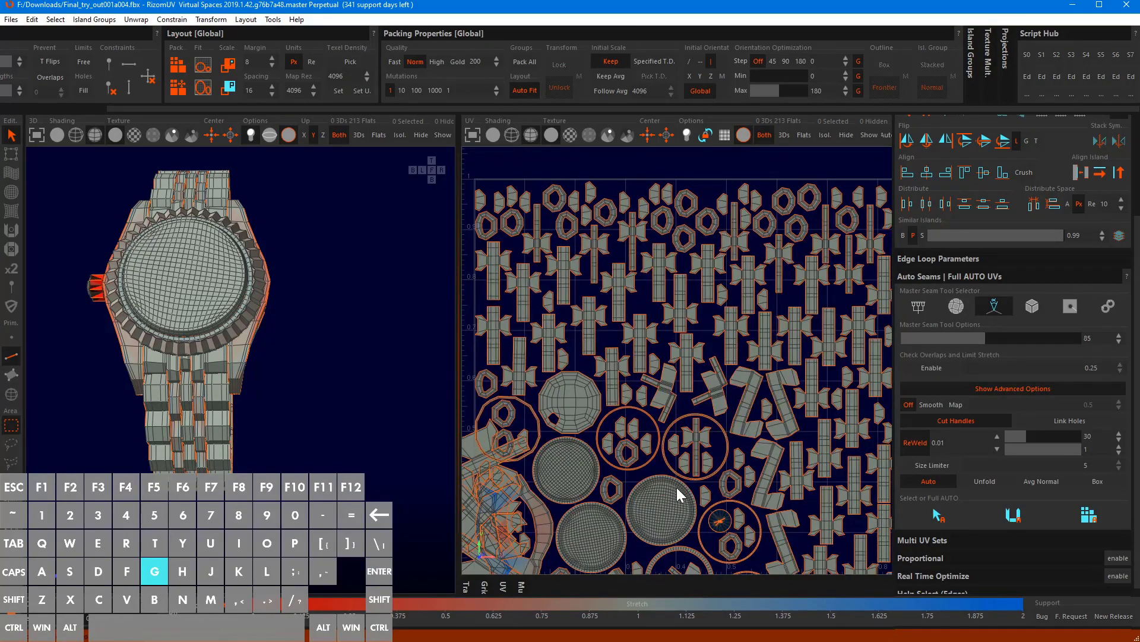
scroll(690, 442, "up", 8)
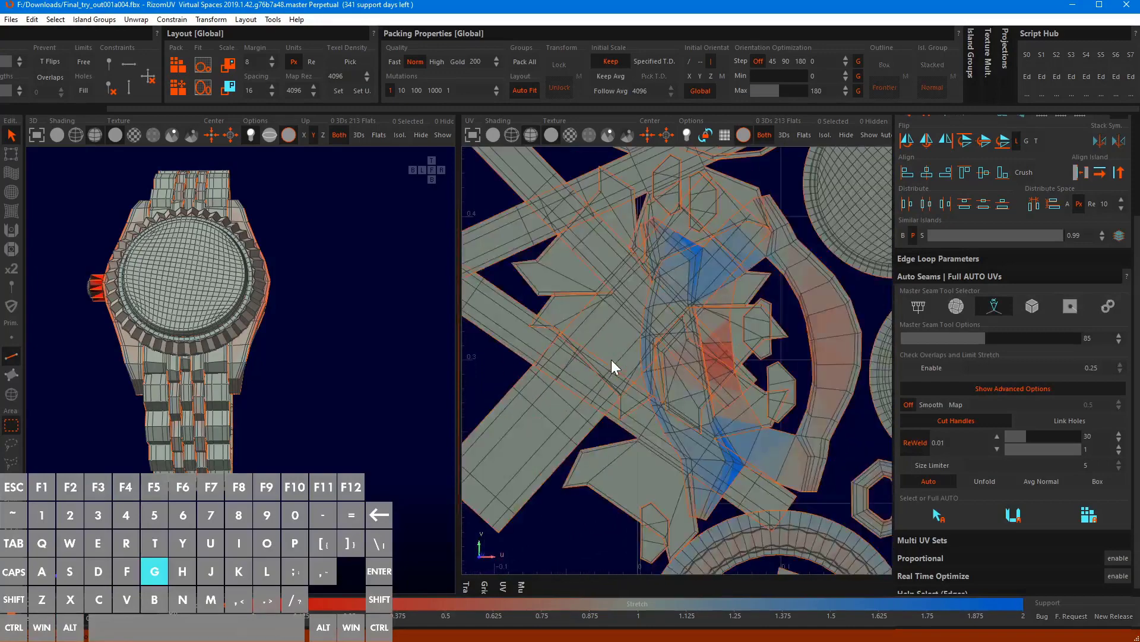
scroll(611, 359, "down", 6)
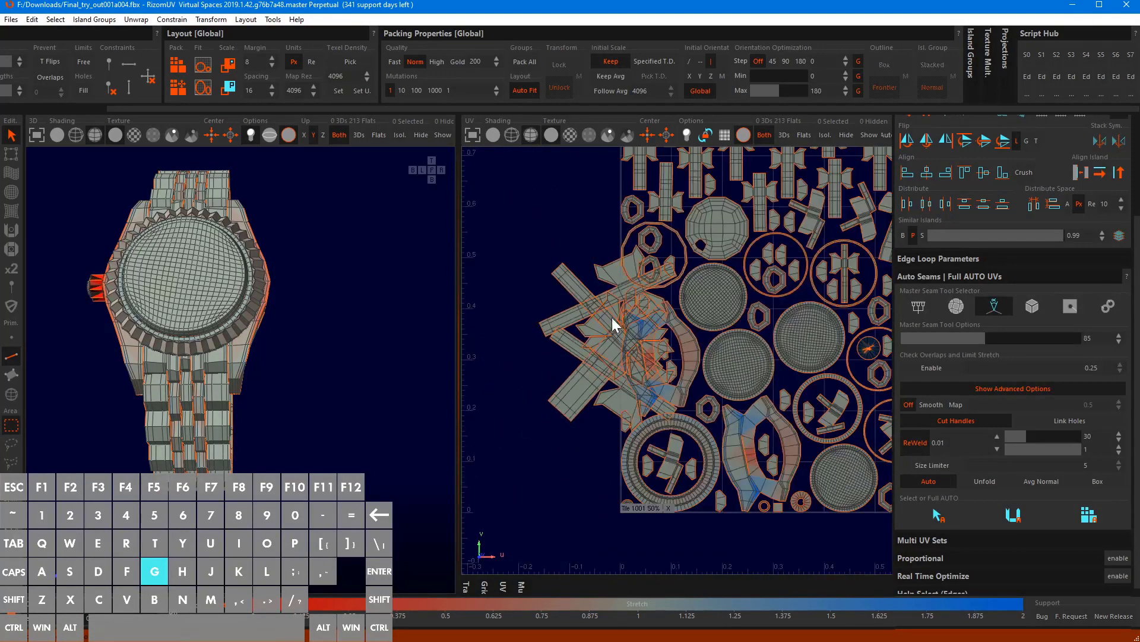
Select the hexagonal ring islands and one small half-hexagon cap island, check them in isolation on the strap, and show everything again
middle_click_drag(710, 374, 665, 354, "alt")
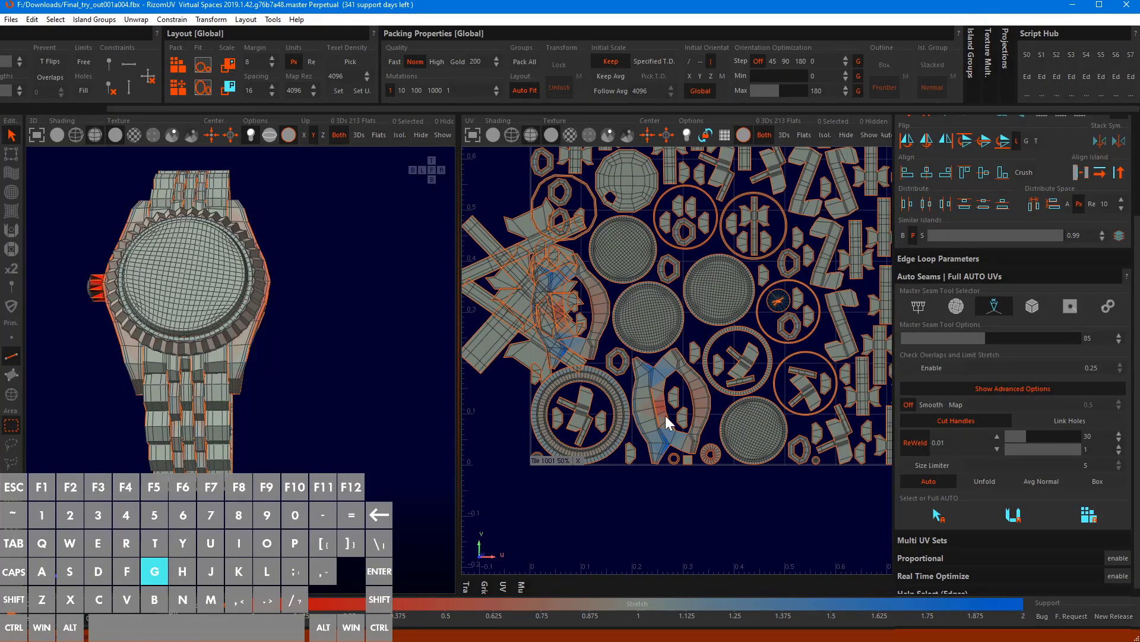
middle_click_drag(752, 336, 718, 359, "alt")
key("F4")
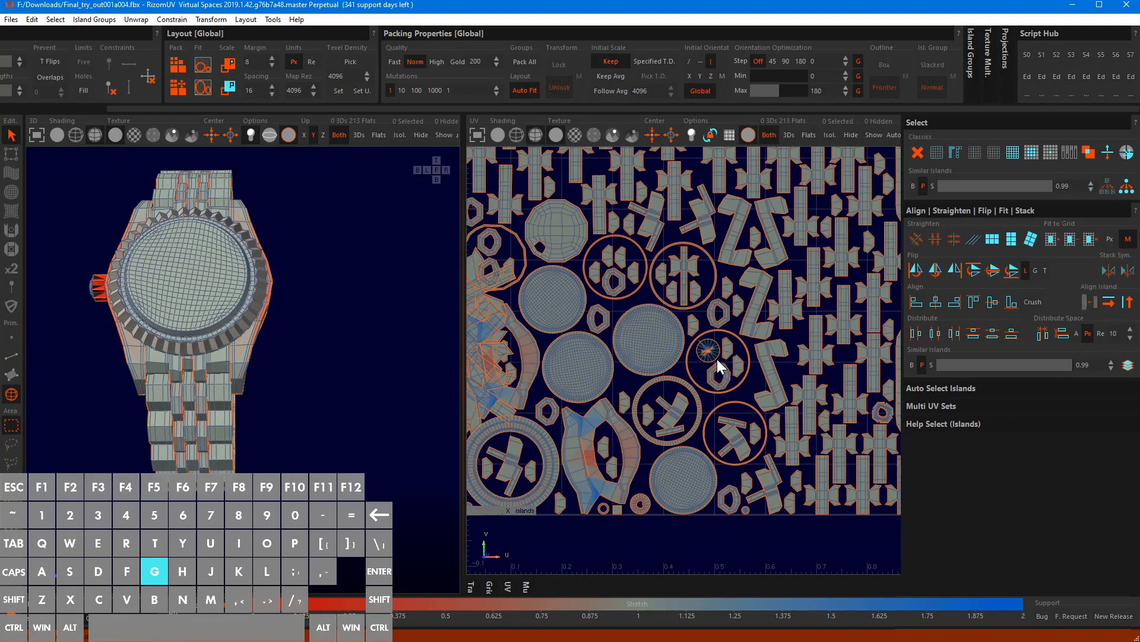
left_click(723, 322)
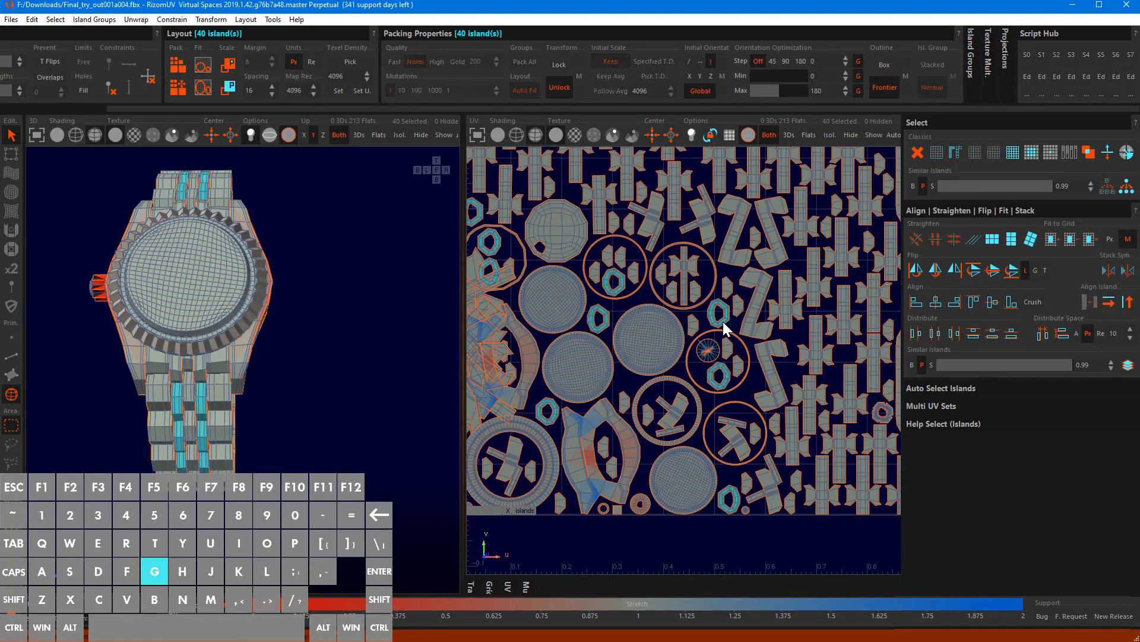
left_click(696, 291, "ctrl")
key("g")
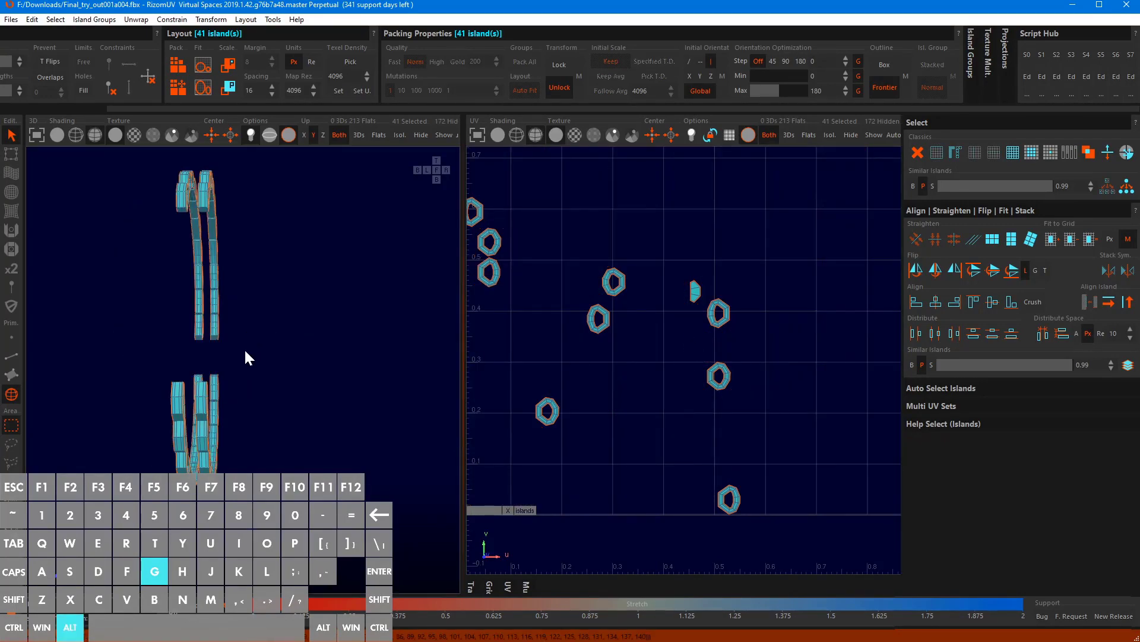
left_click_drag(247, 356, 123, 499, "alt")
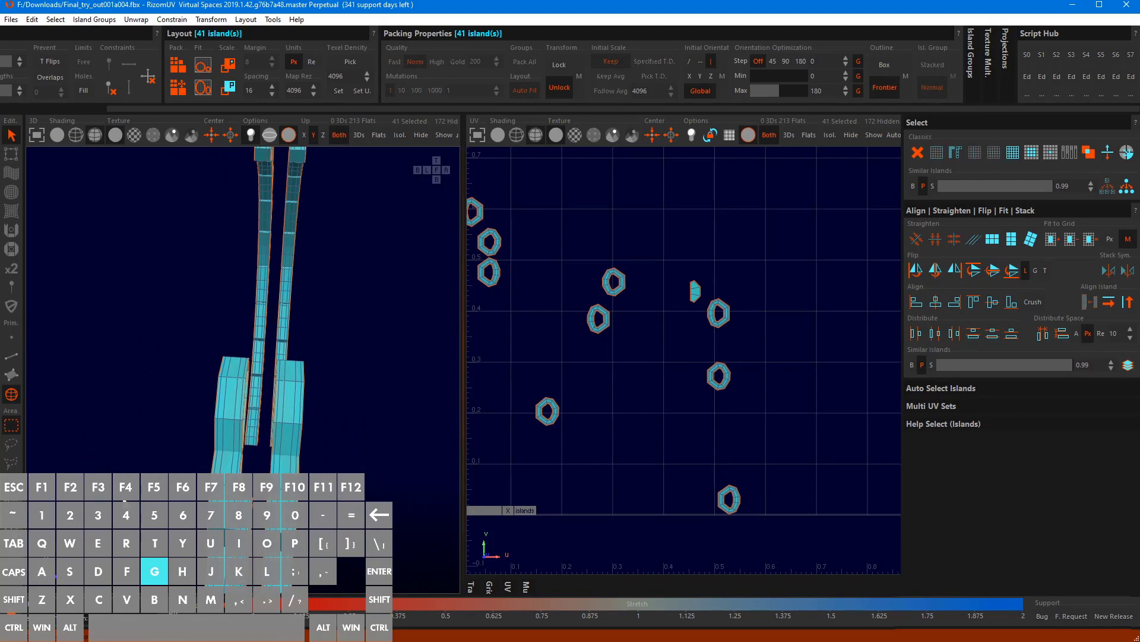
key("shift+h")
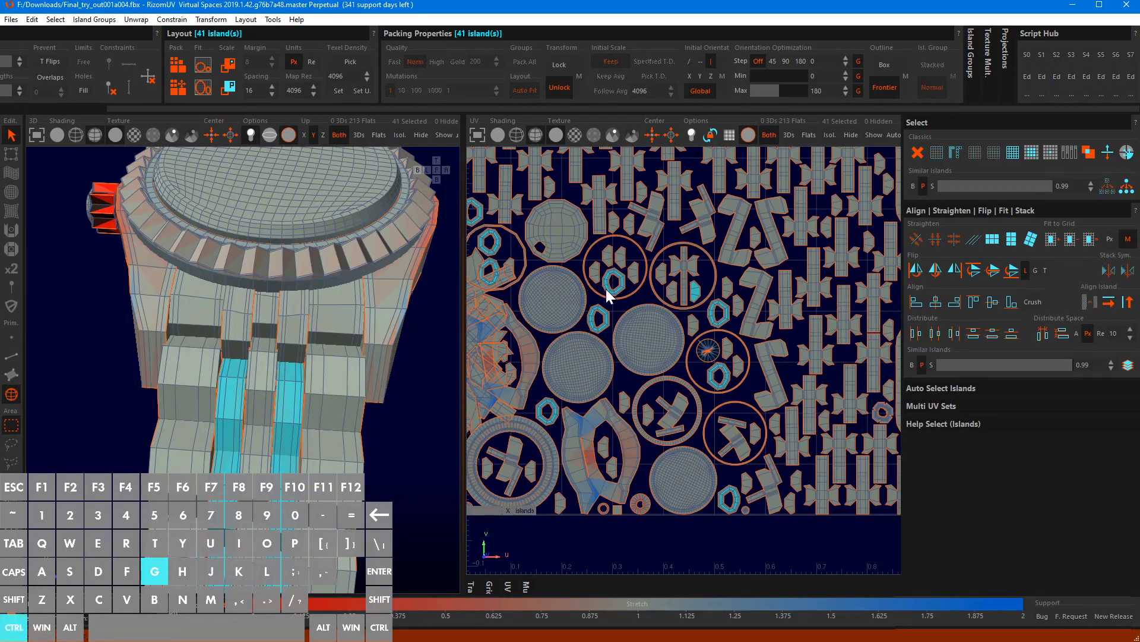
Extend the selection to all islands similar to the selected rings and cap, isolate them, and check the strap links they form
key("ctrl+m")
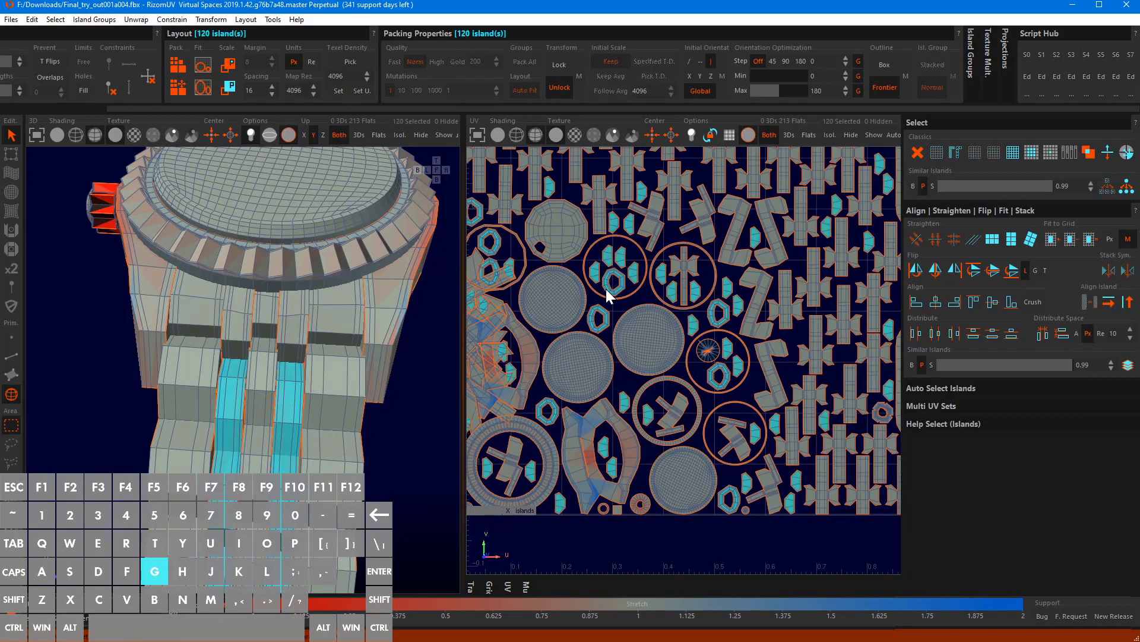
scroll(653, 285, "down", 3)
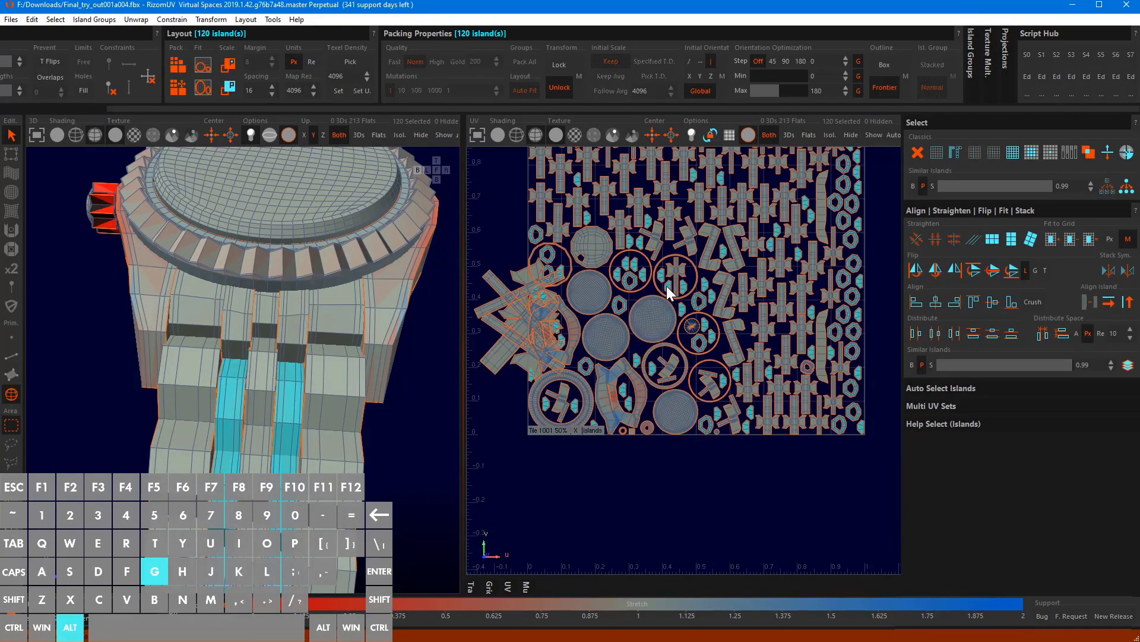
middle_click_drag(666, 286, 663, 319, "alt")
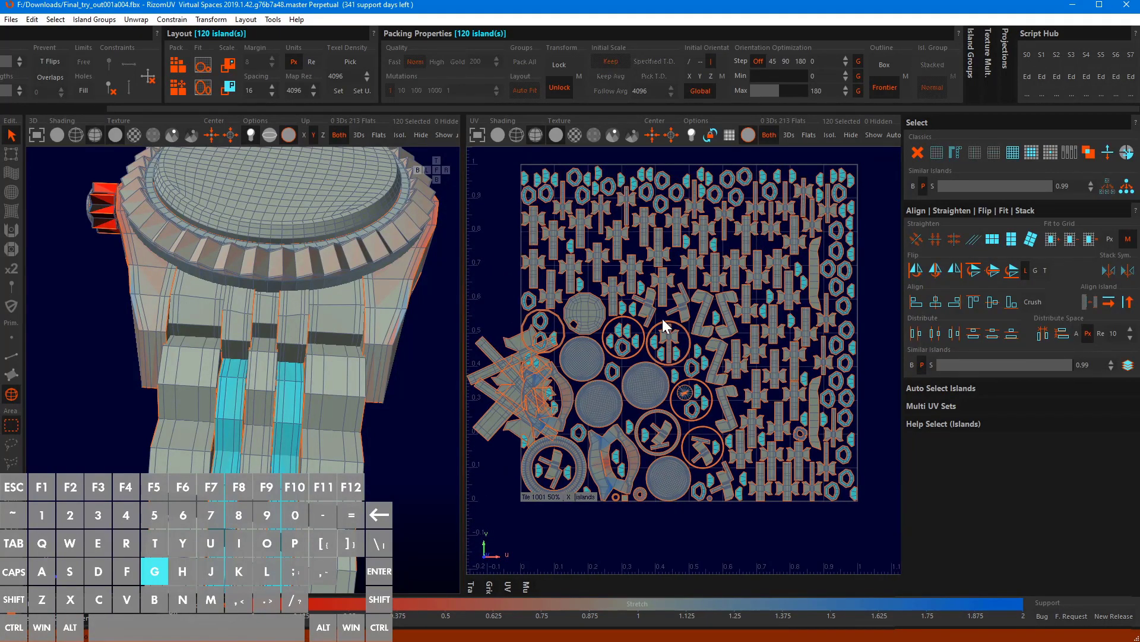
key("i")
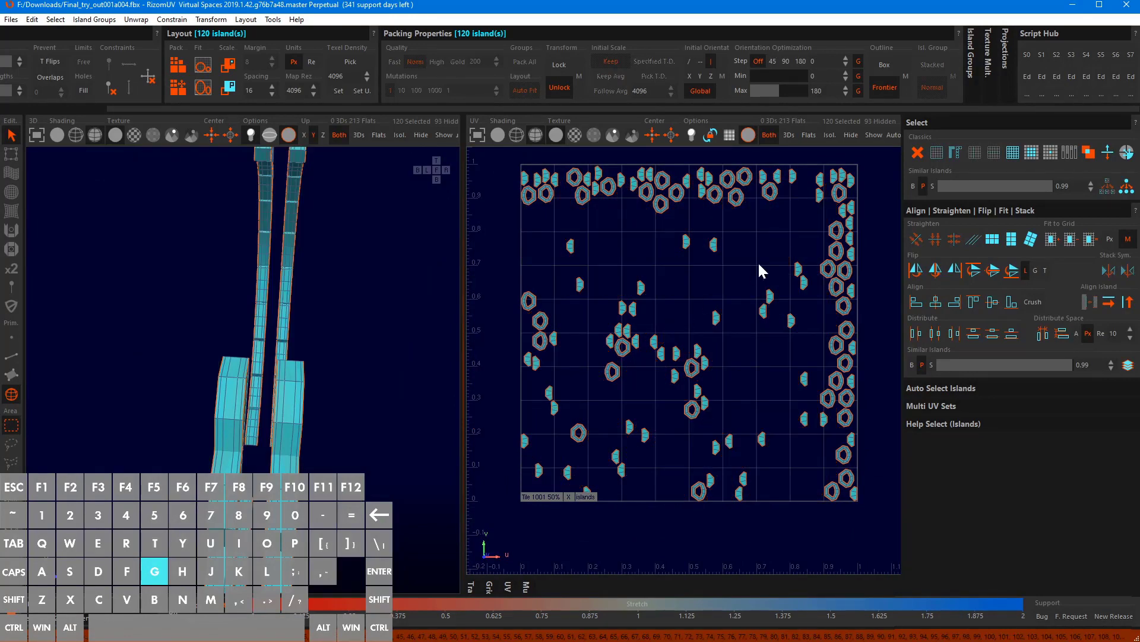
left_click_drag(297, 511, 356, 467, "alt")
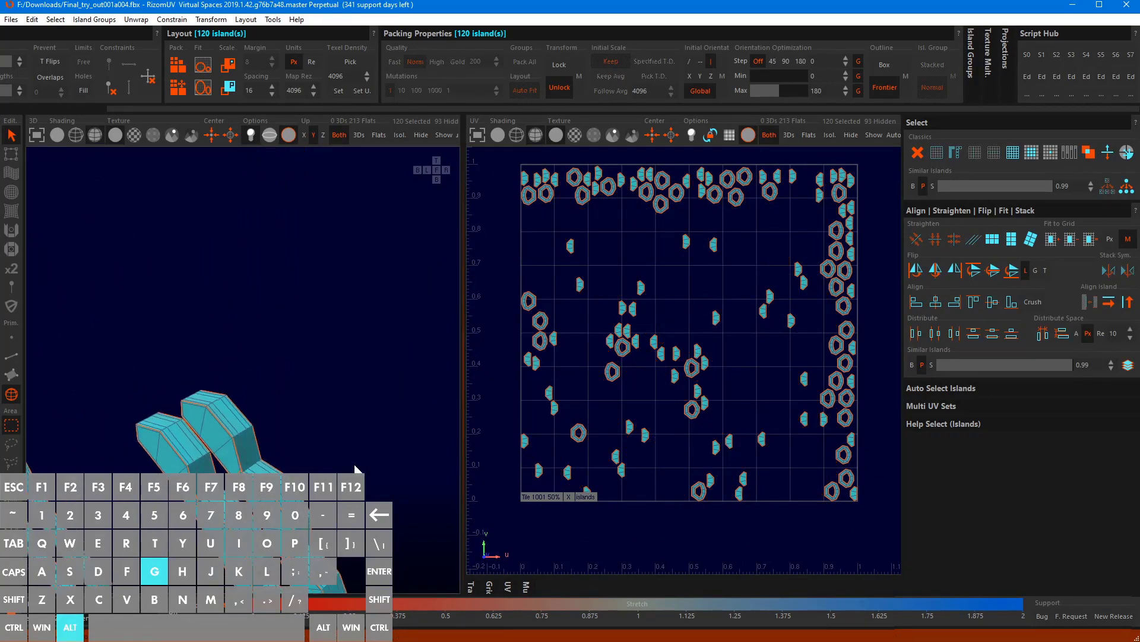
middle_click_drag(301, 502, 323, 412, "alt")
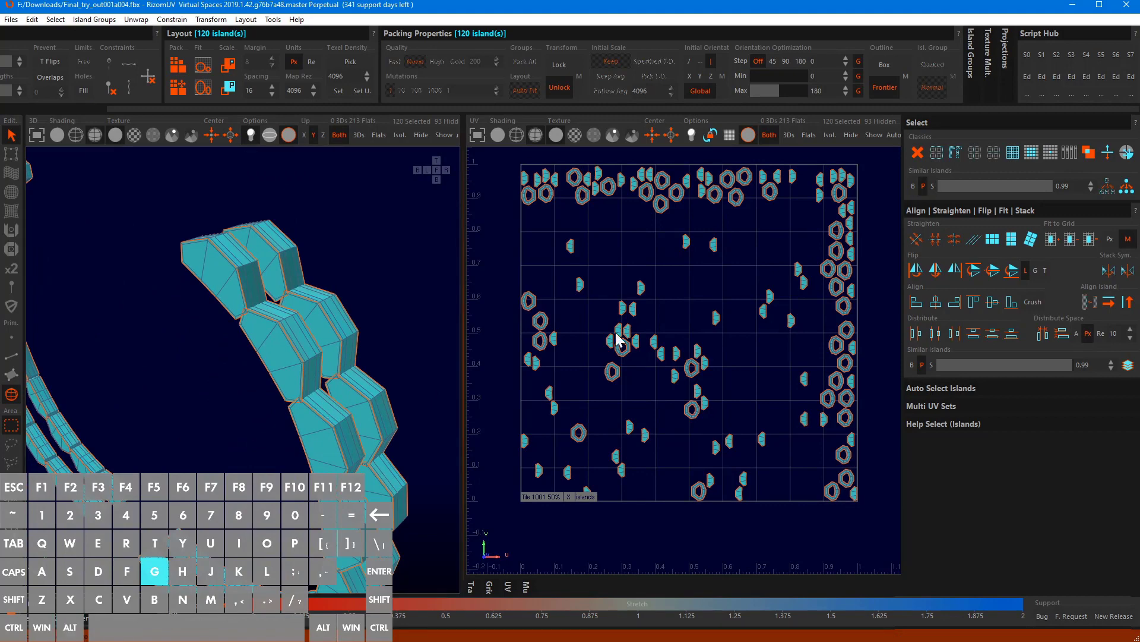
Weld the isolated ring and cap islands back into unflattened closed strap links and inspect them from the side
left_click(1033, 62)
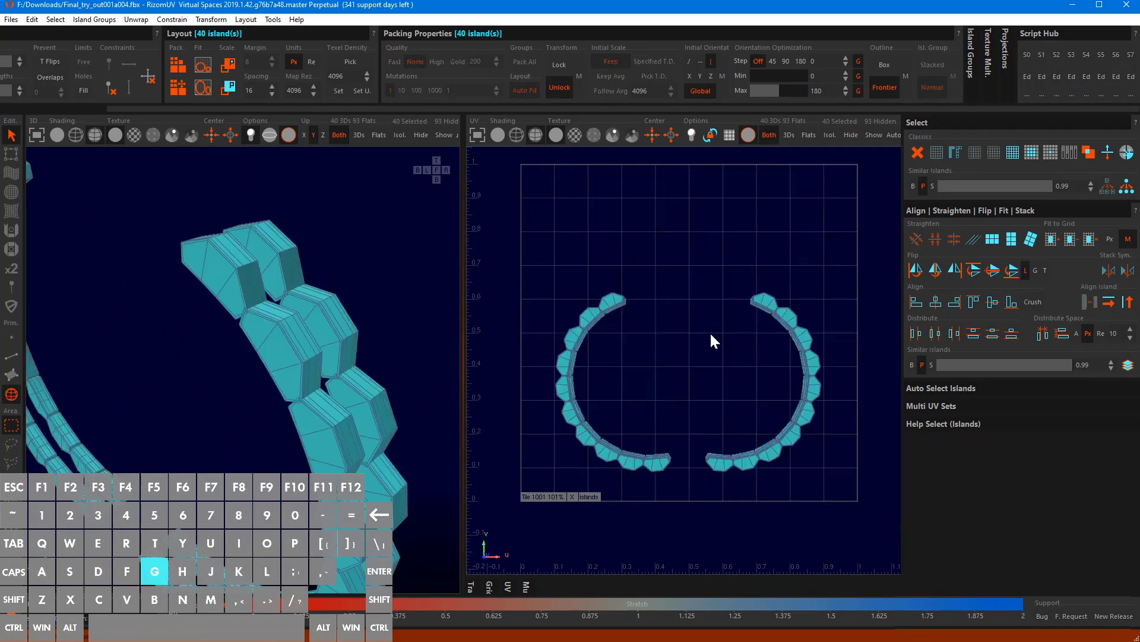
left_click_drag(315, 360, 380, 389, "alt")
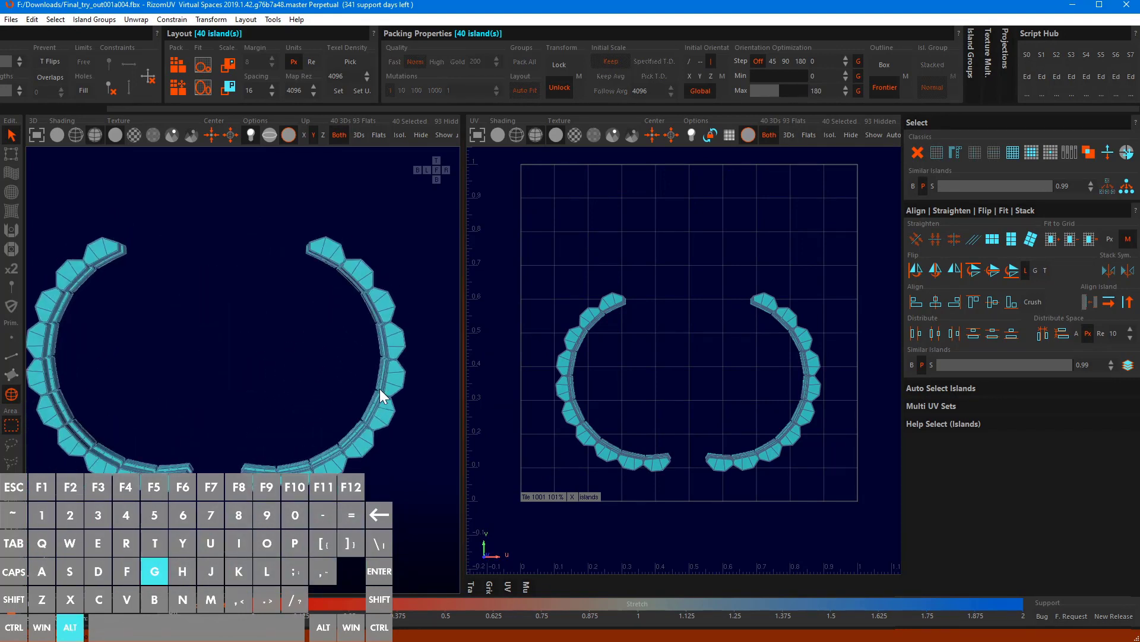
left_click_drag(346, 440, 351, 405, "alt")
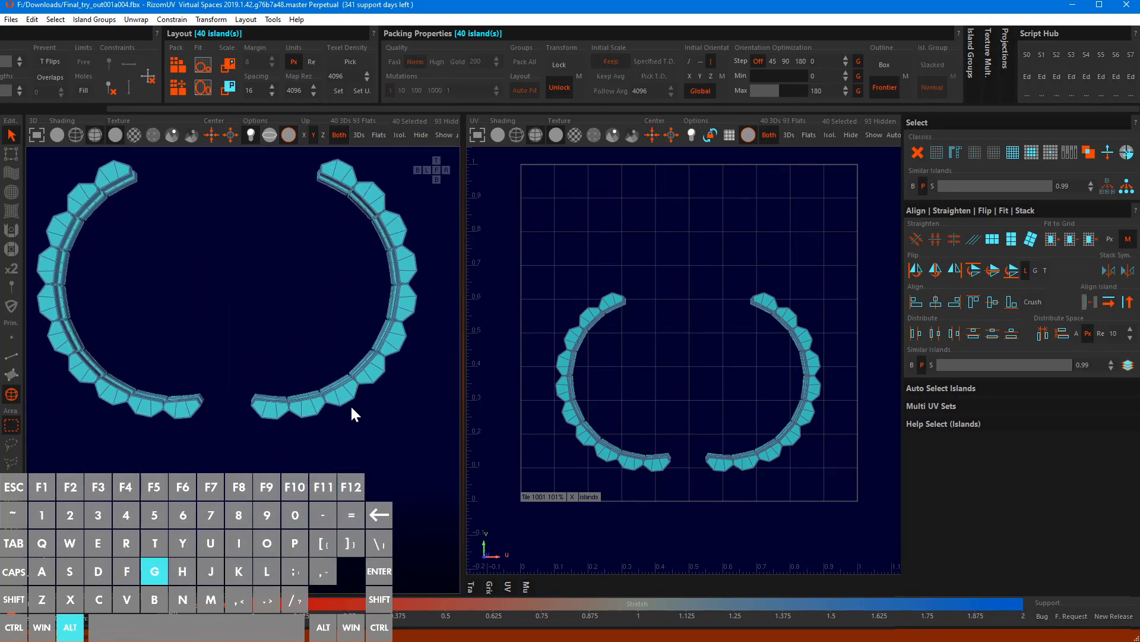
left_click_drag(354, 356, 356, 328, "alt")
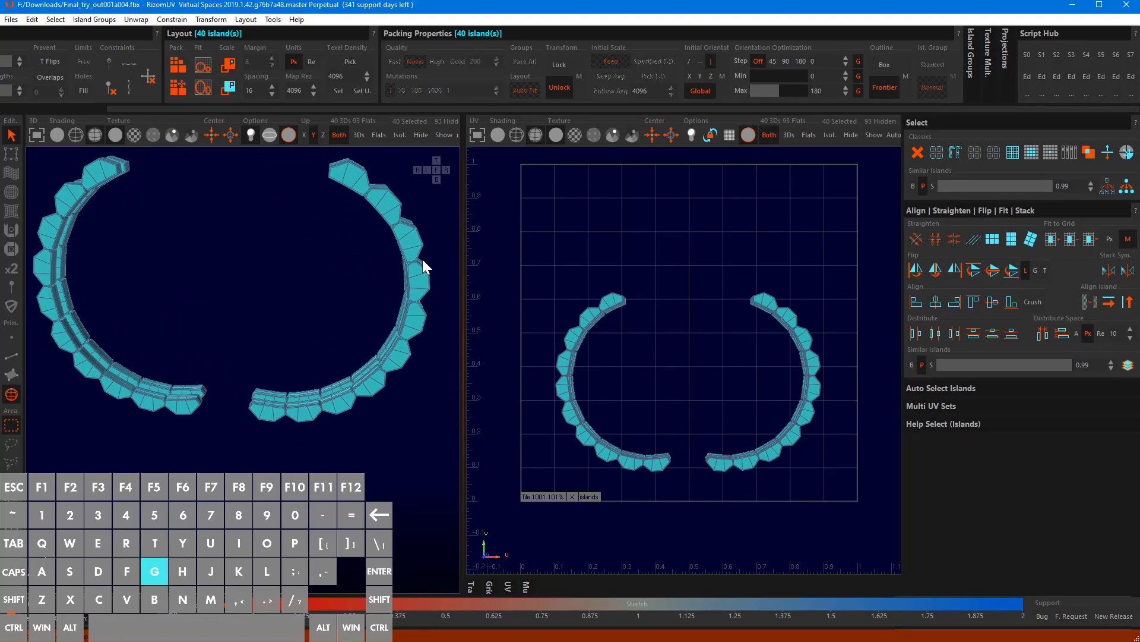
Switch to edge editing and select the outline edge loop around one side face of the end strap link
key("F2")
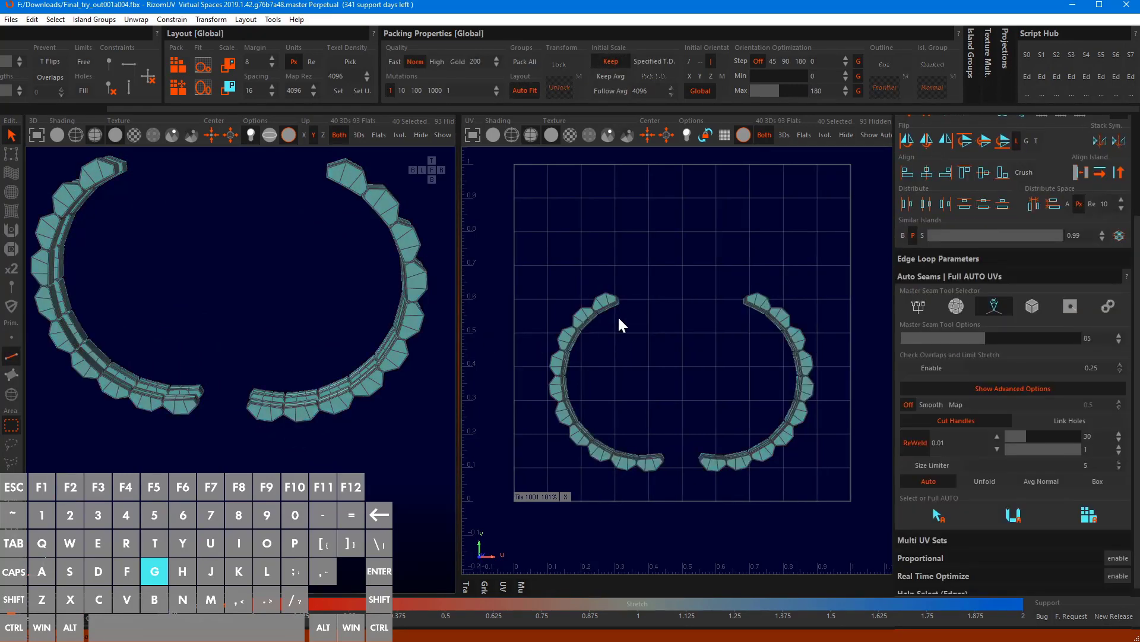
right_click_drag(355, 231, 336, 291, "alt")
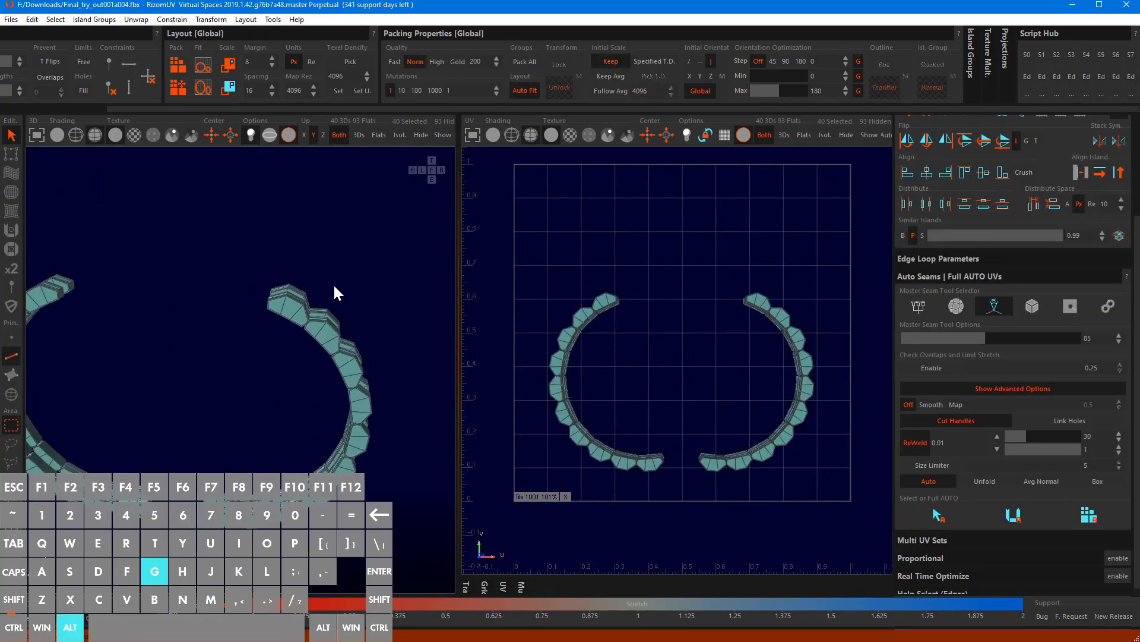
middle_click_drag(334, 286, 345, 252, "alt")
left_click_drag(346, 252, 311, 266, "alt")
scroll(334, 188, "up", 4)
scroll(316, 319, "up", 6)
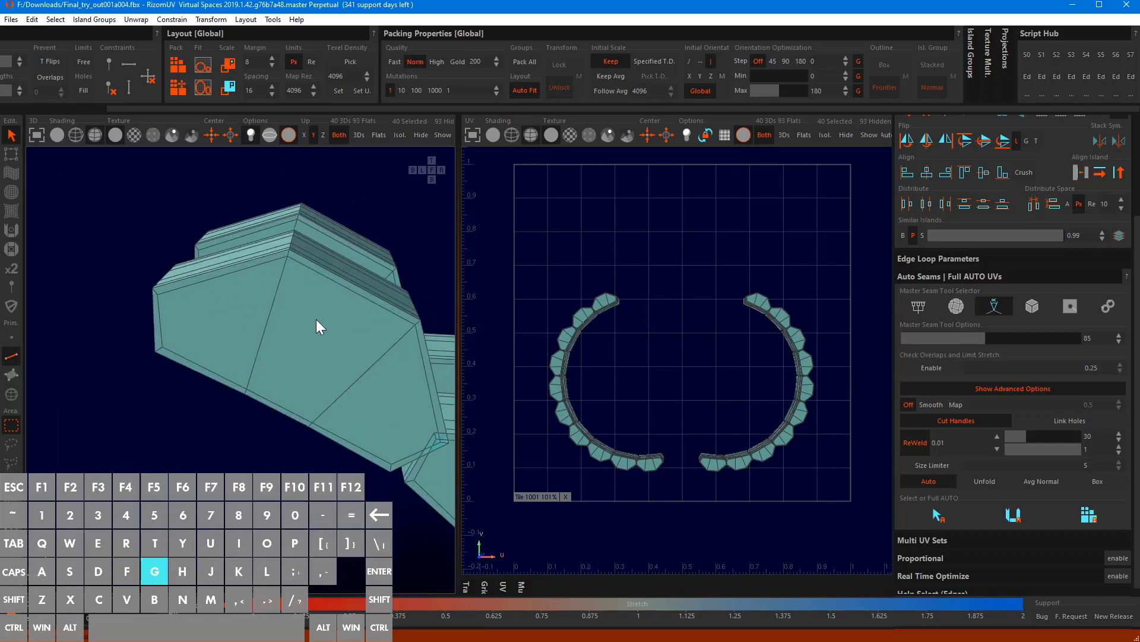
left_click_drag(316, 327, 214, 355, "alt")
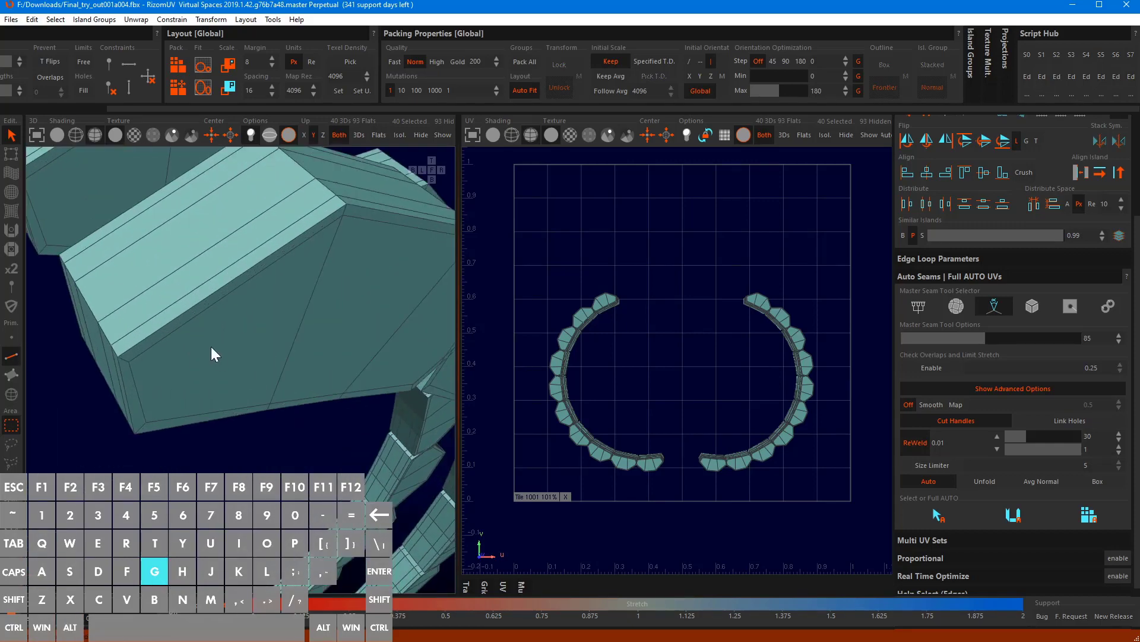
left_click(181, 313, "ctrl")
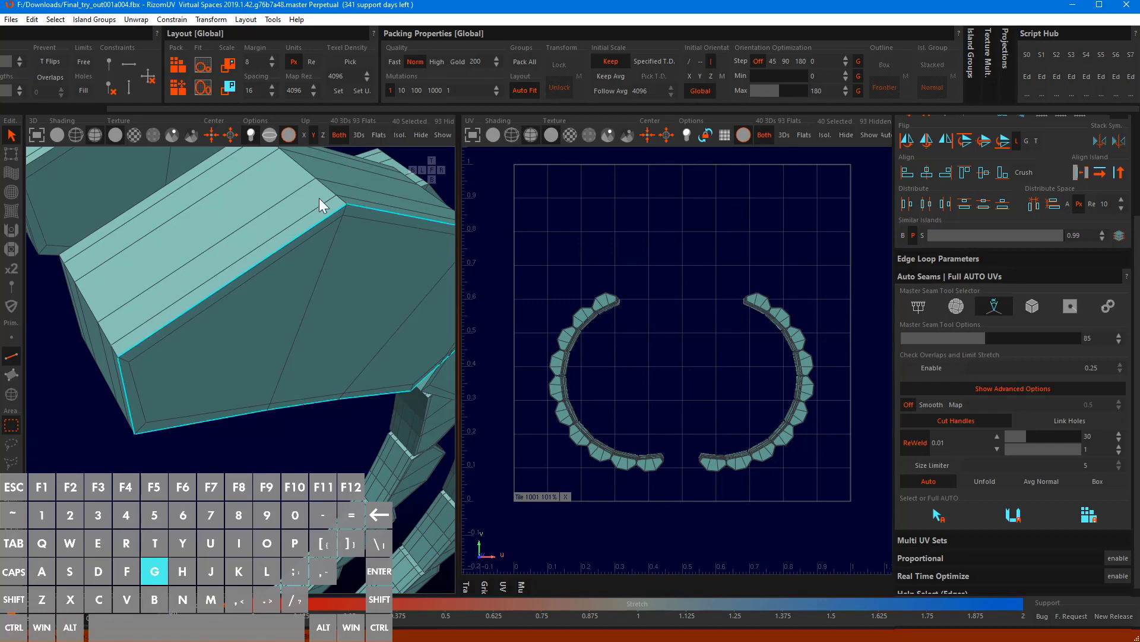
Select the outline on the link's opposite side, deselect its unwanted segment, and add the end edge connecting both outlines
left_click_drag(319, 197, 172, 266, "alt")
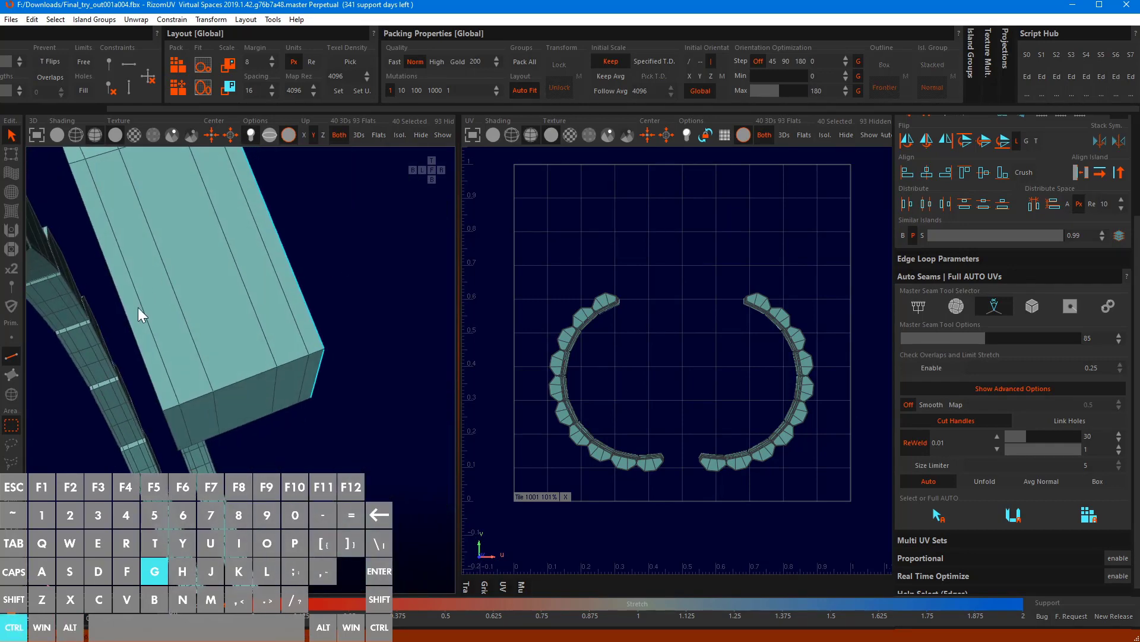
left_click(130, 324, "ctrl")
left_click_drag(130, 324, 130, 362, "alt")
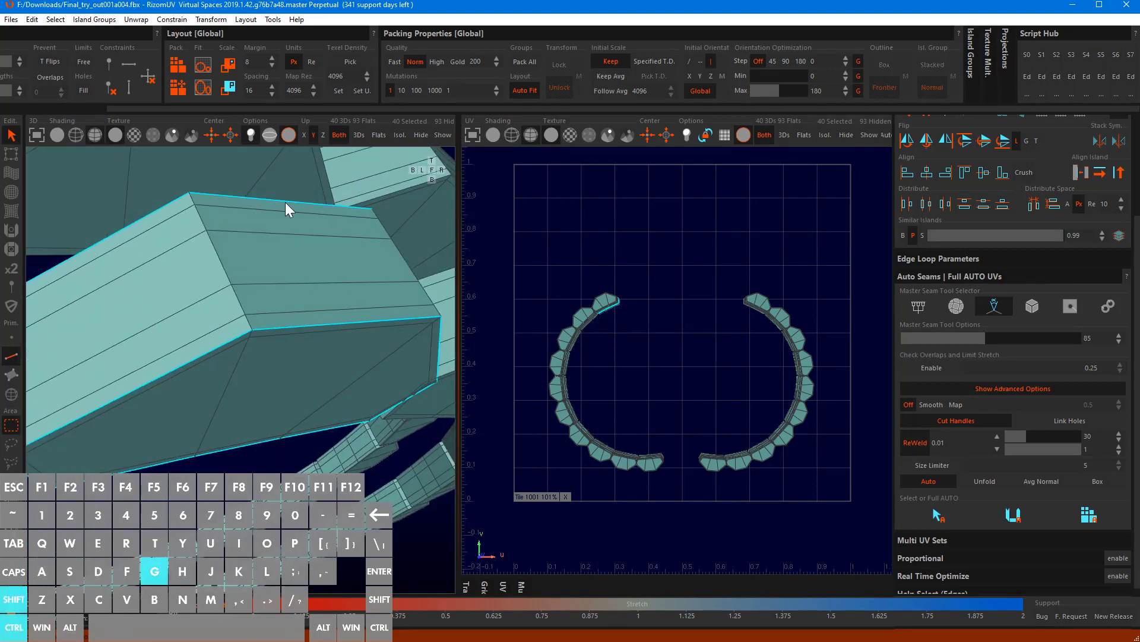
left_click(319, 349, "ctrl+shift")
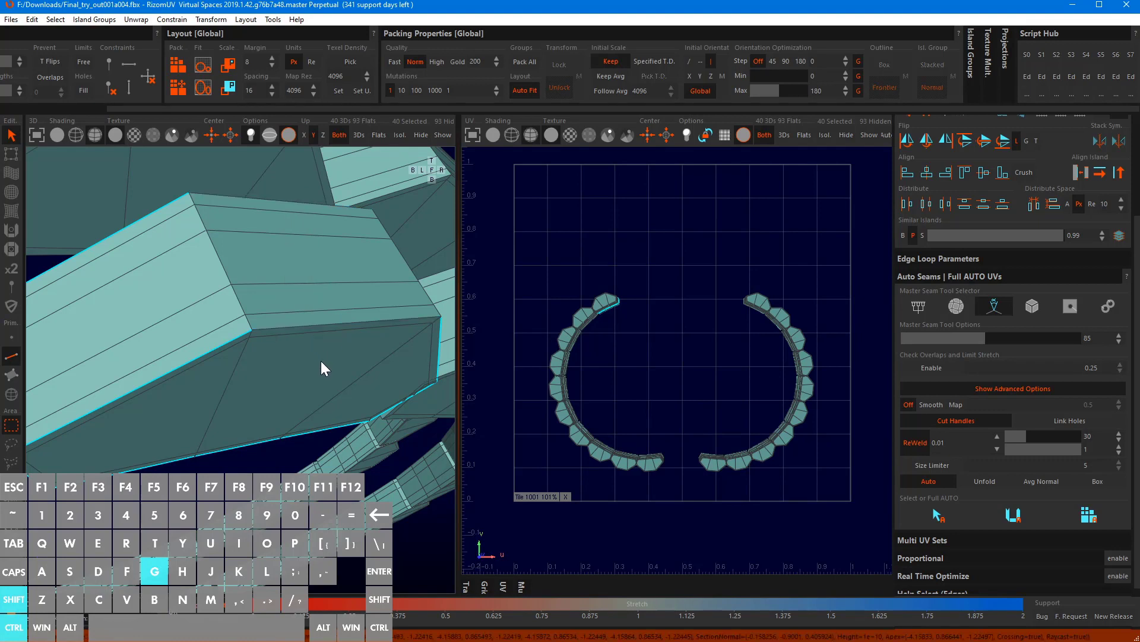
left_click_drag(321, 361, 397, 320, "alt")
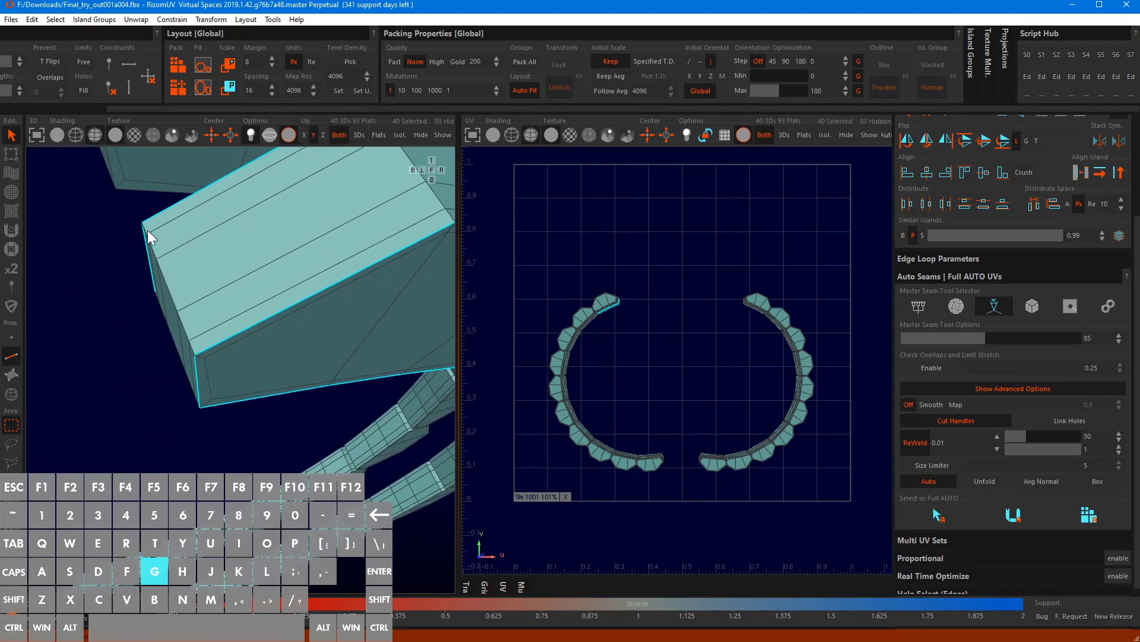
key("ctrl")
key("shift")
left_click(193, 347, "shift")
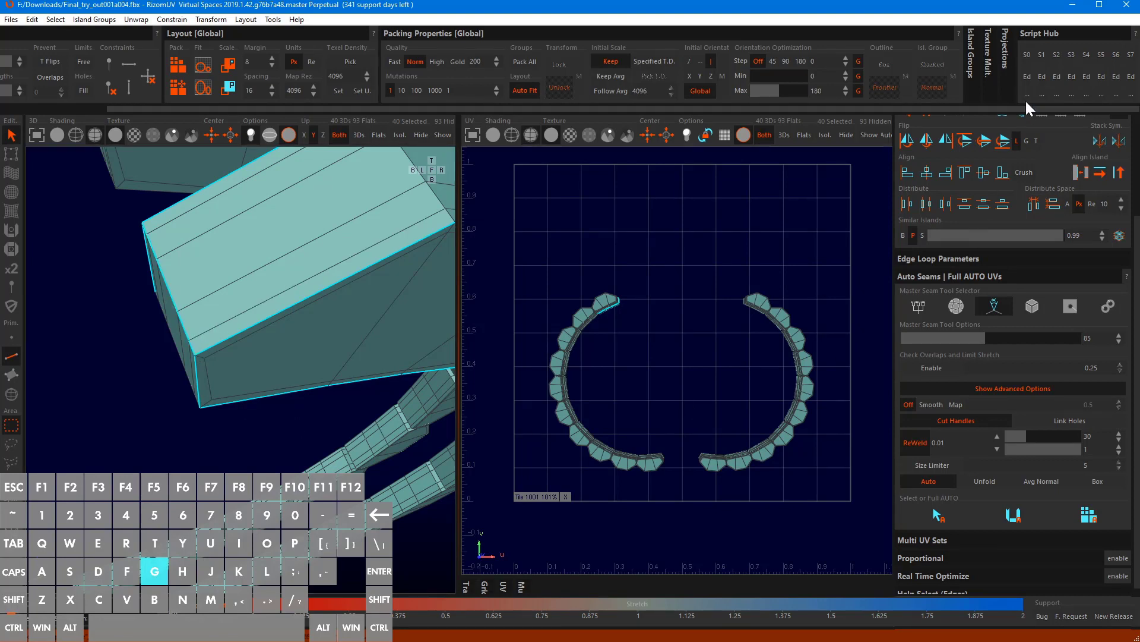
Cut the selected seams on all similar strap links, unfold and pack them as one group, and show the whole watch
left_click(1070, 58)
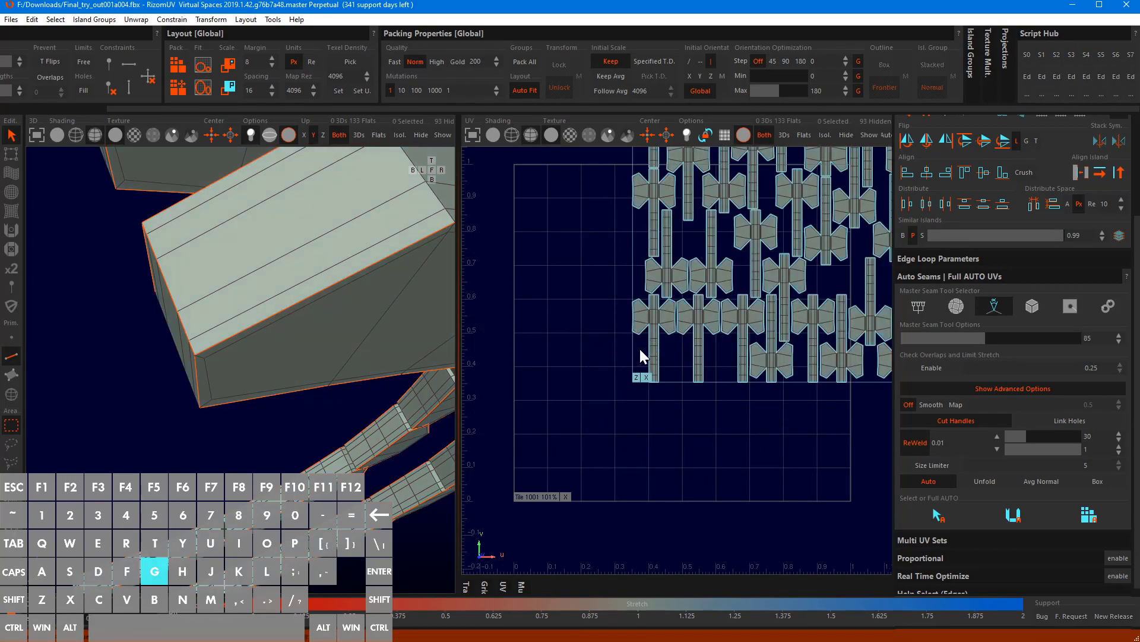
scroll(639, 348, "down", 5)
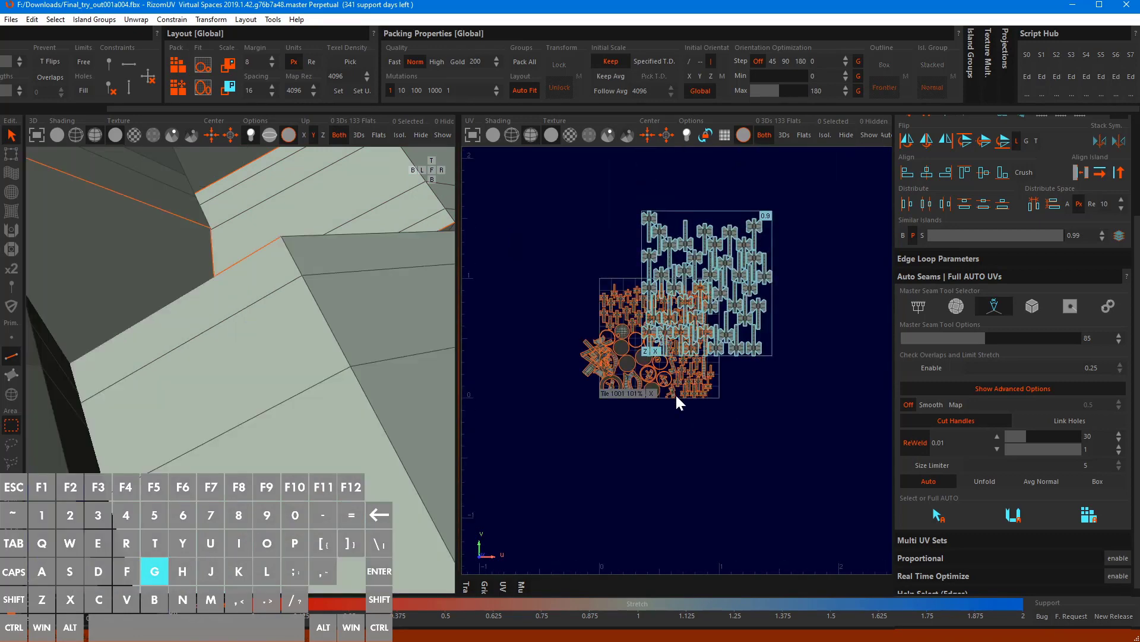
scroll(329, 291, "down", 8)
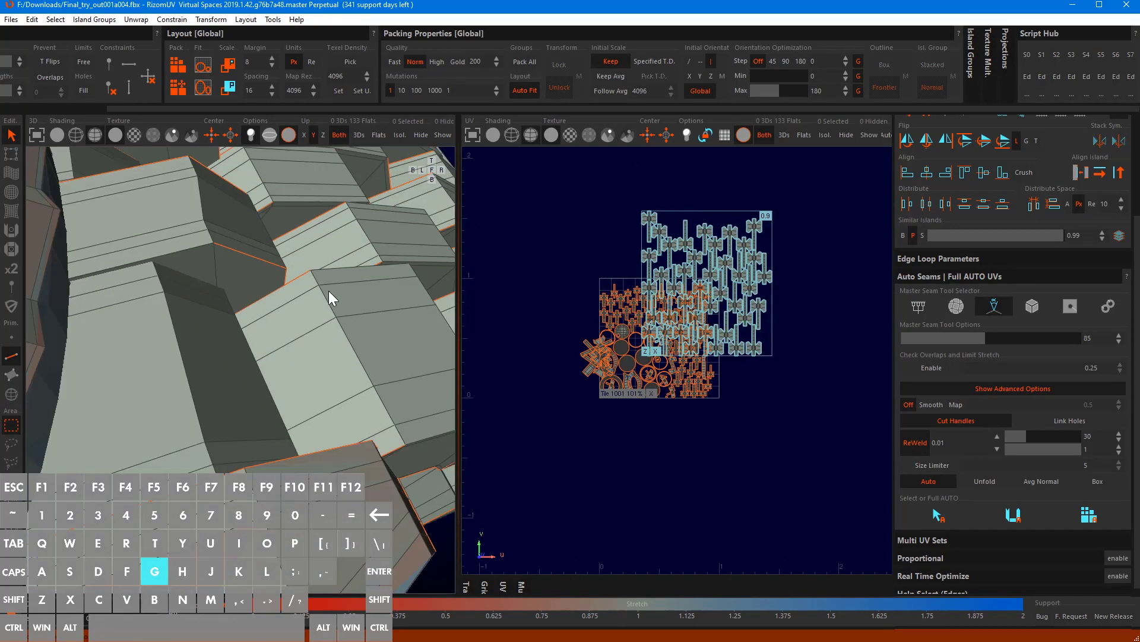
scroll(653, 342, "up", 4)
scroll(653, 342, "up", 3)
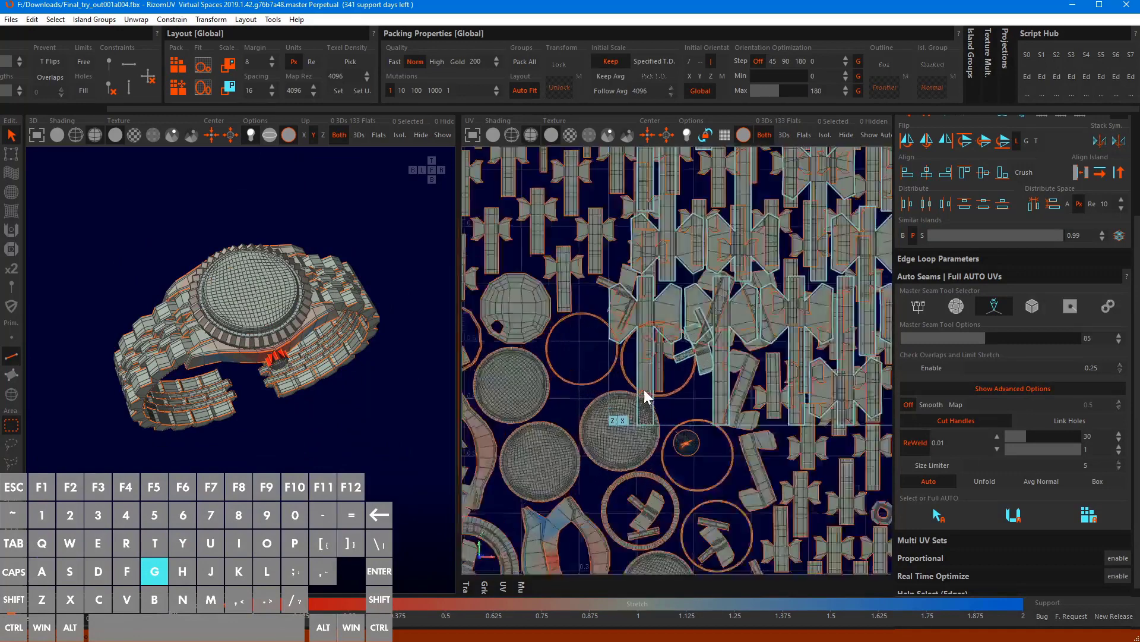
Weld the thin circular rim island near the overlapping strap pieces to the round disc island with the small hole
middle_click_drag(582, 420, 576, 354, "alt")
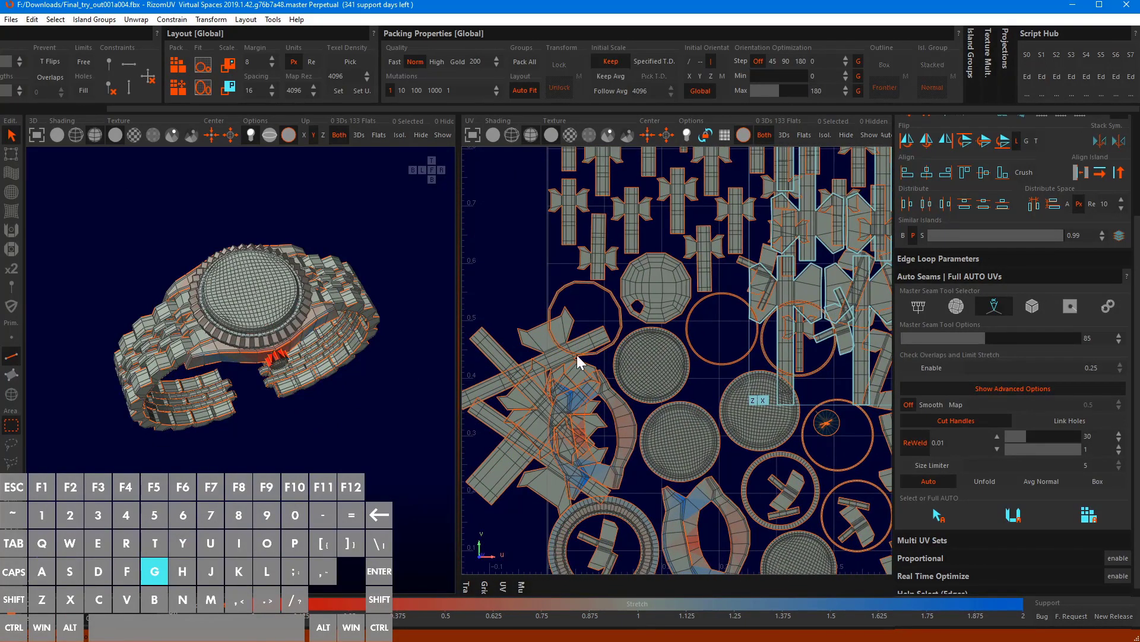
scroll(576, 354, "up", 2)
scroll(572, 333, "up", 2)
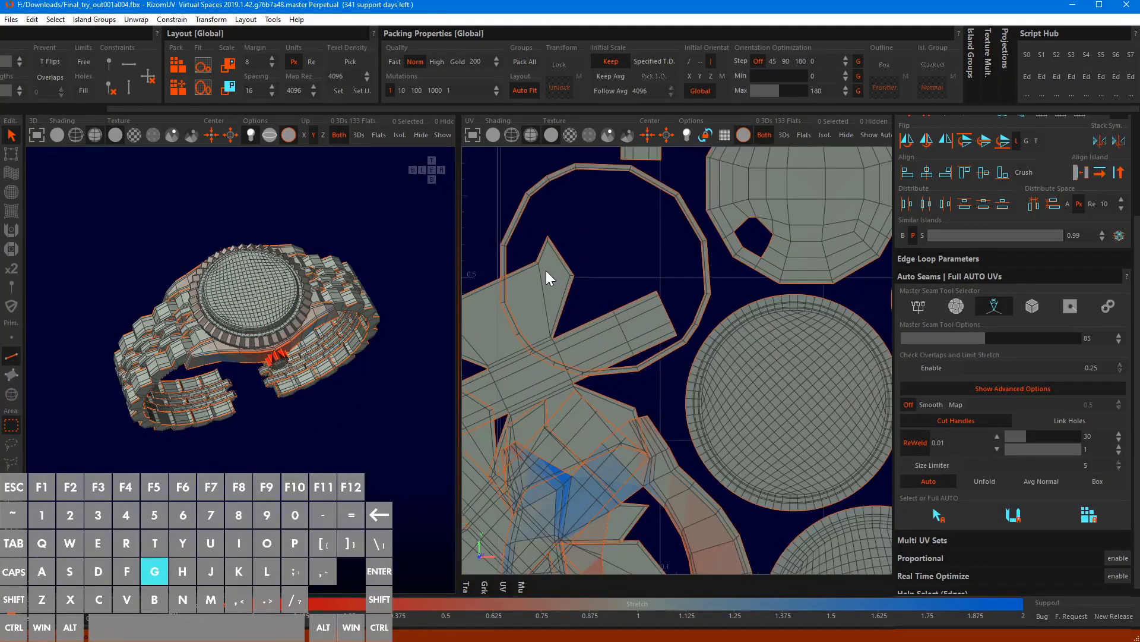
middle_click_drag(601, 255, 607, 302, "alt")
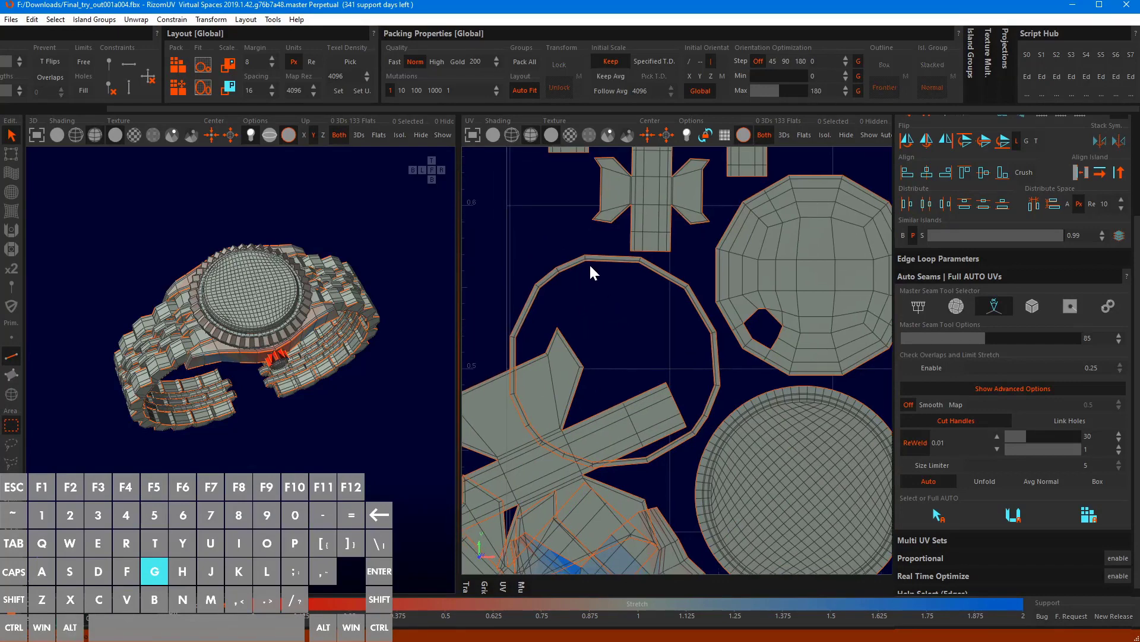
key("w")
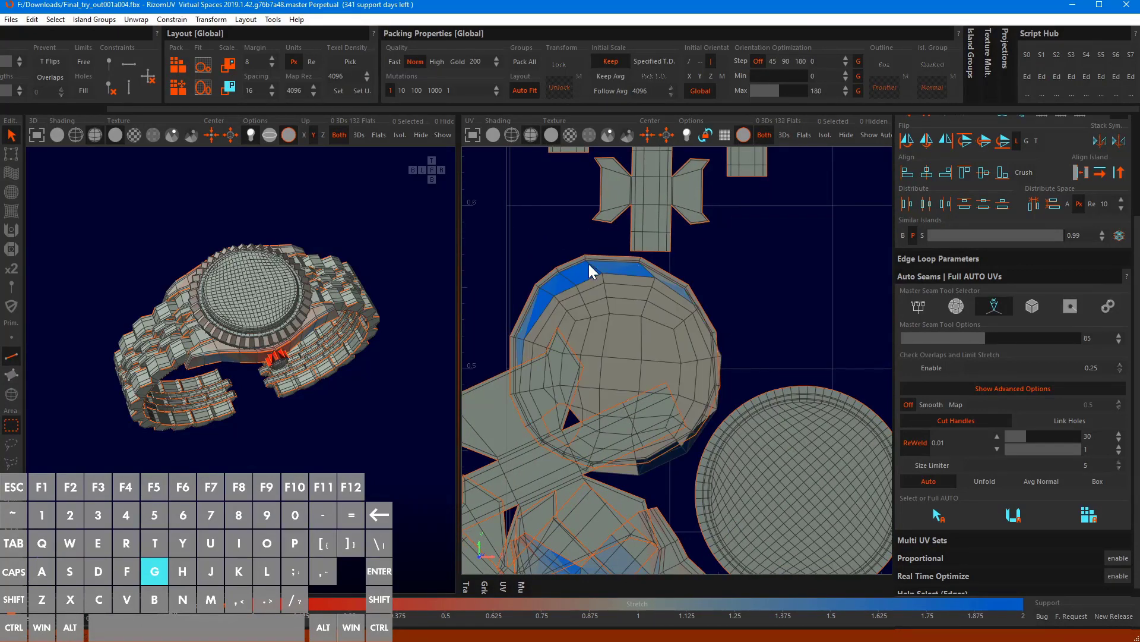
middle_click_drag(622, 337, 679, 397, "alt")
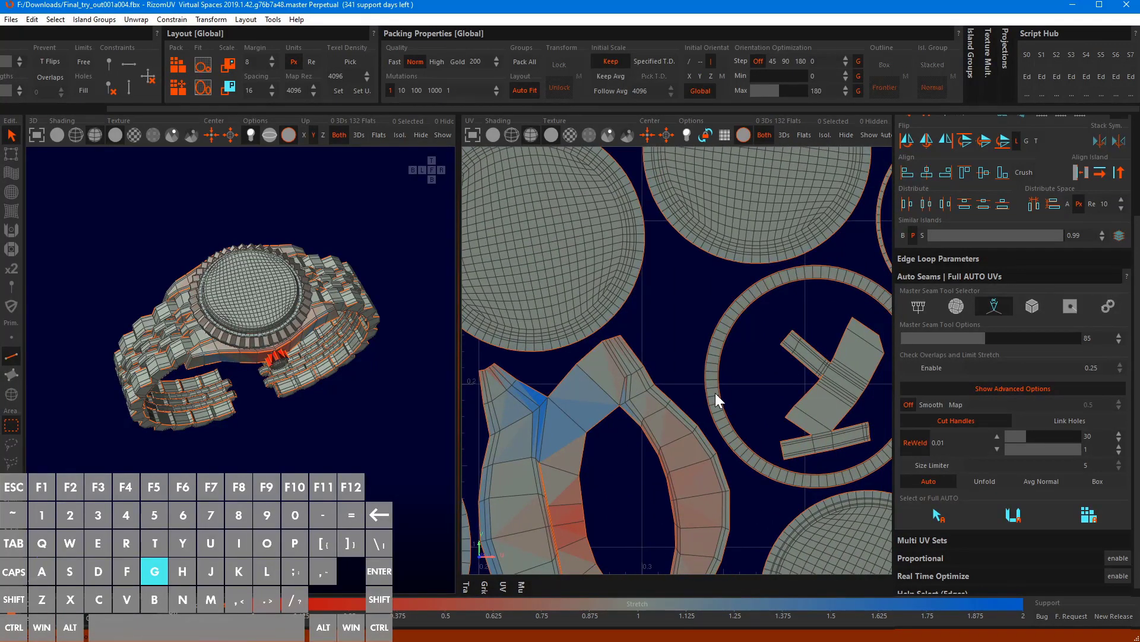
Weld the ring island surrounding the small strap pieces to its neighbouring rings, extending outward through the toothed bezel
key("ctrl")
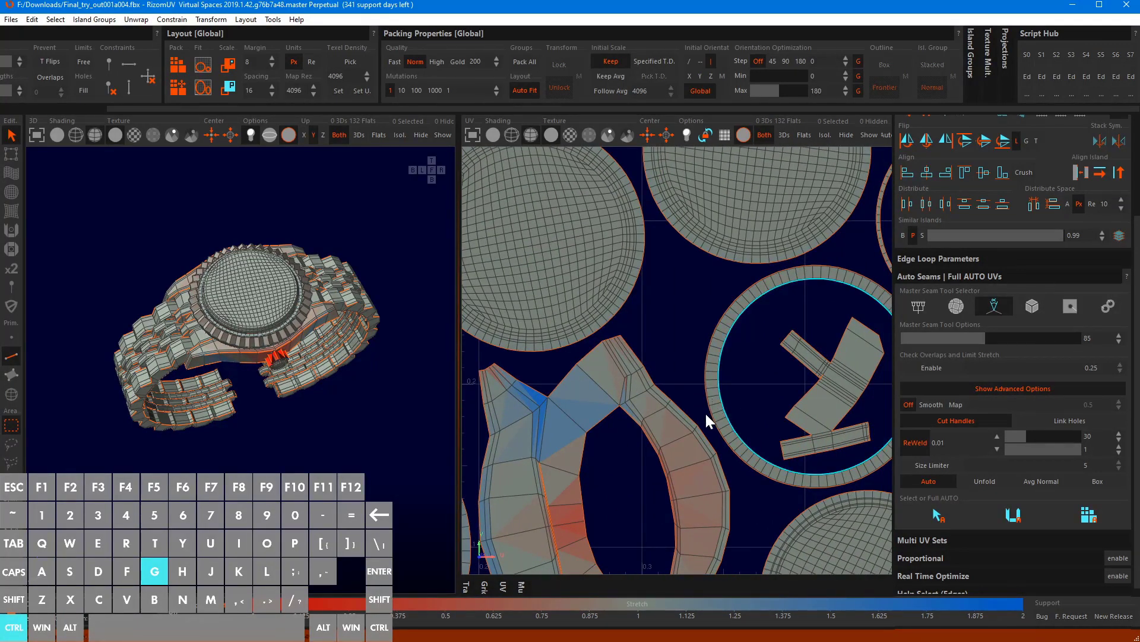
left_click(711, 413, "ctrl")
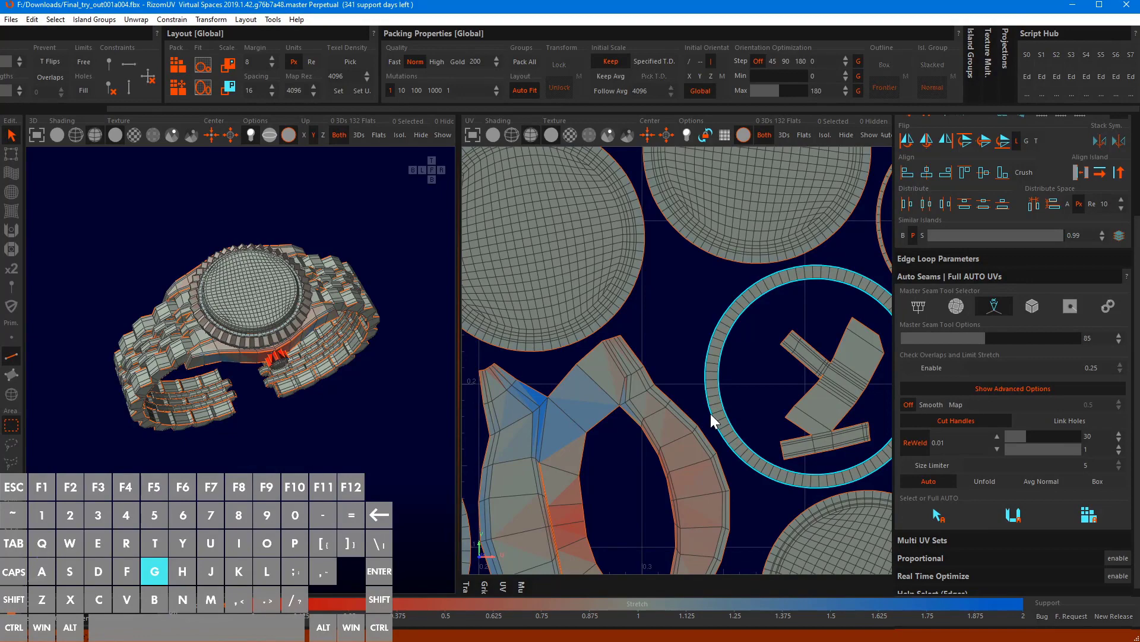
scroll(215, 287, "up", 5)
middle_click_drag(227, 313, 271, 294, "alt")
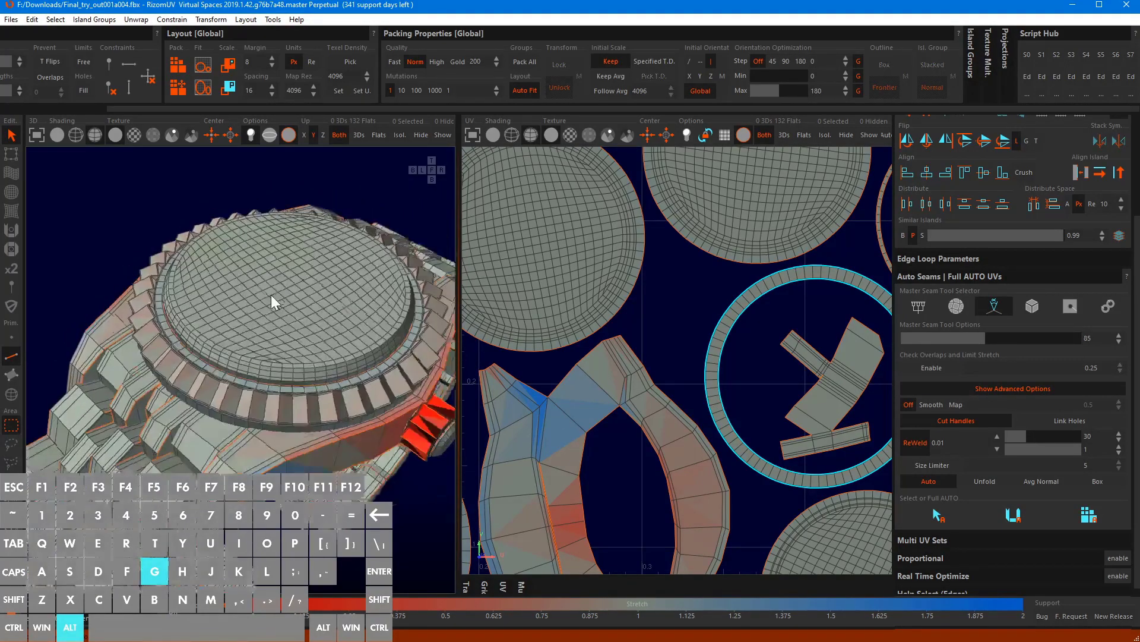
left_click_drag(271, 295, 303, 265, "alt")
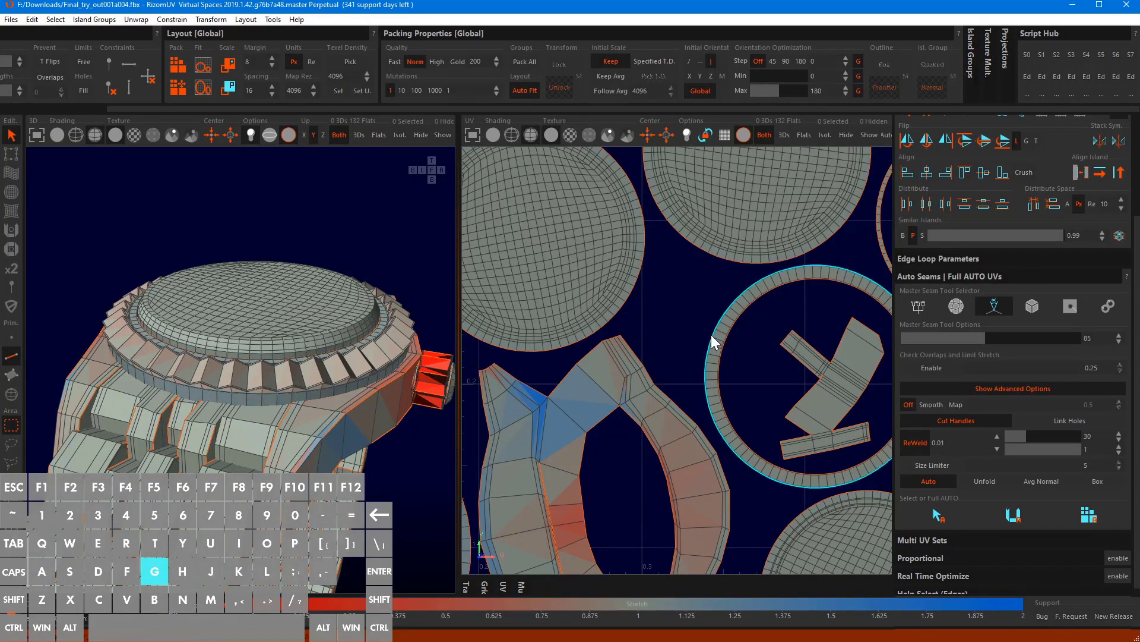
key("w")
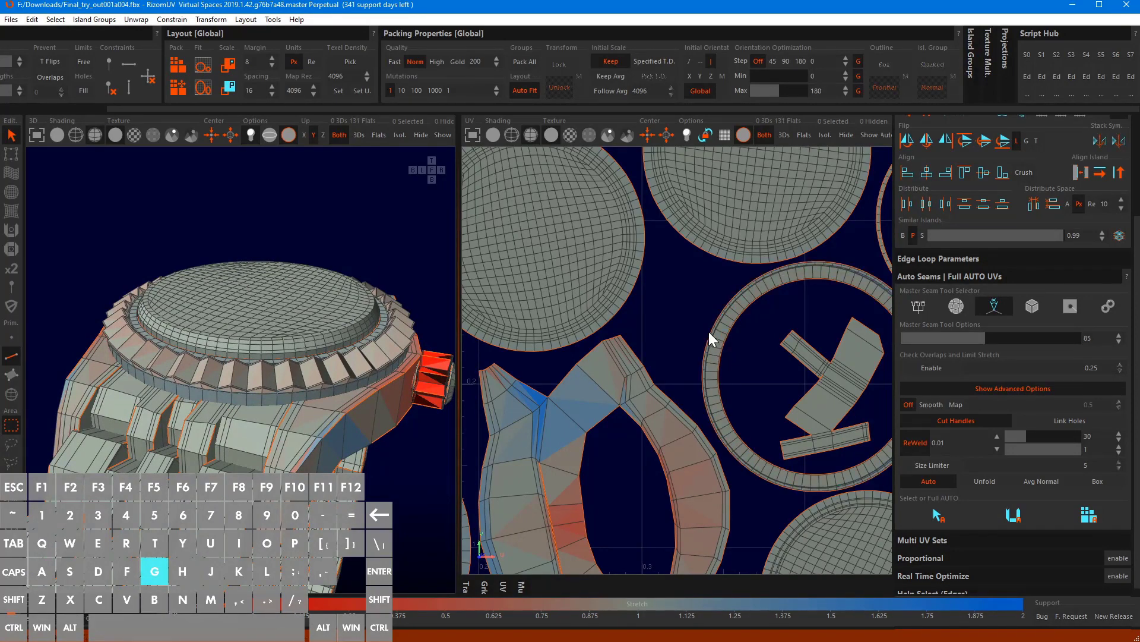
key("w")
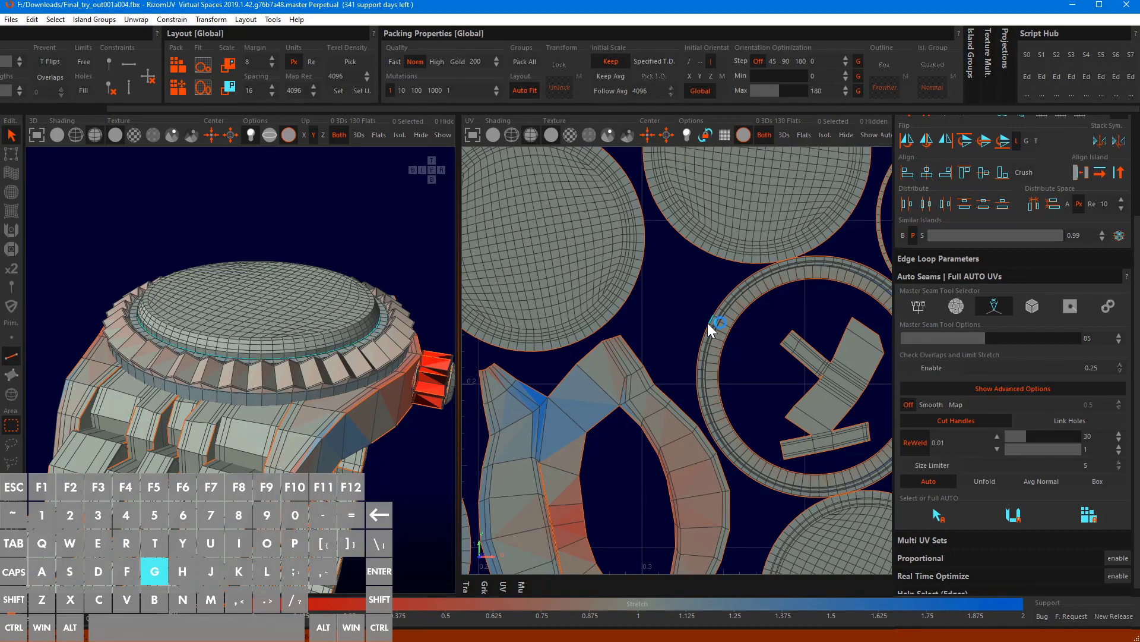
key("w")
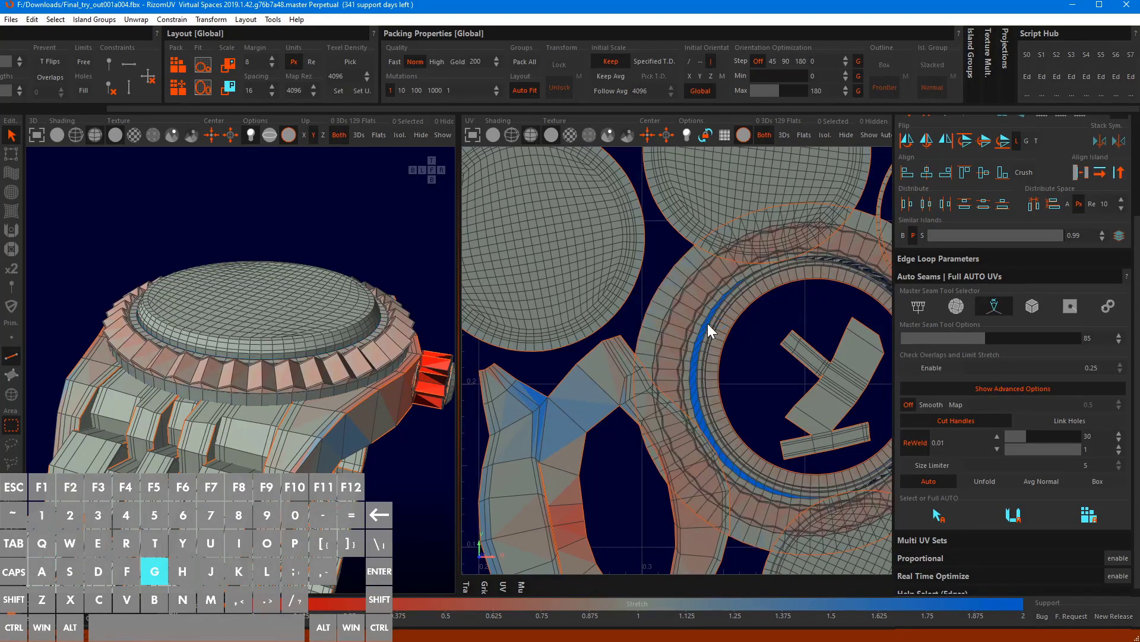
Weld the two remaining thin circular rim islands beside the bezel island to their matching round disc islands
scroll(698, 336, "down", 6)
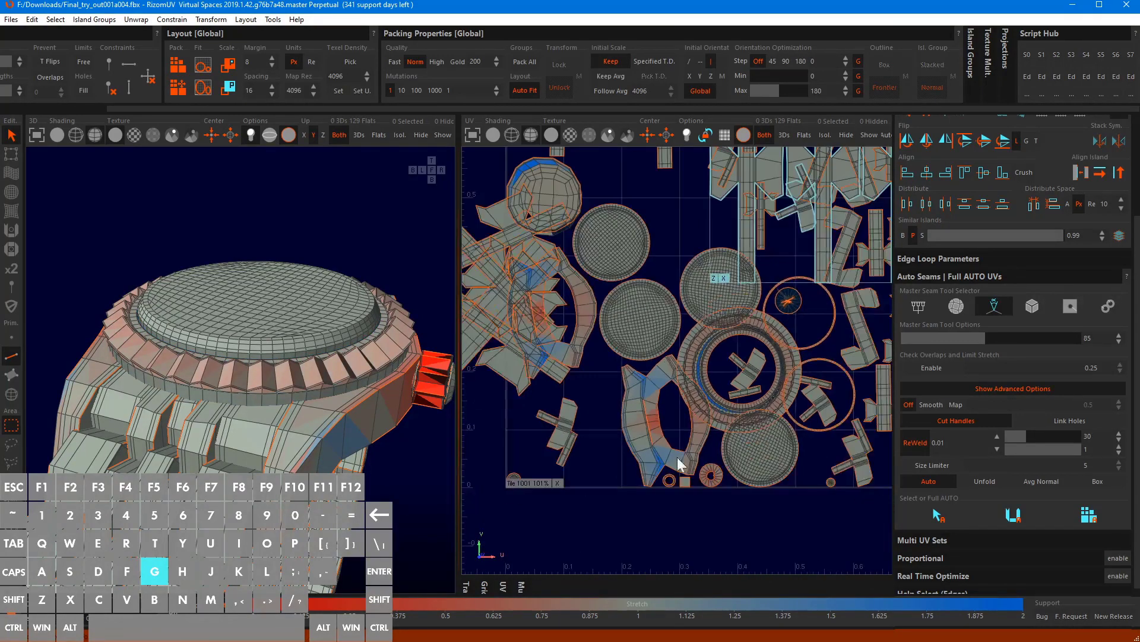
middle_click_drag(803, 366, 740, 379, "alt")
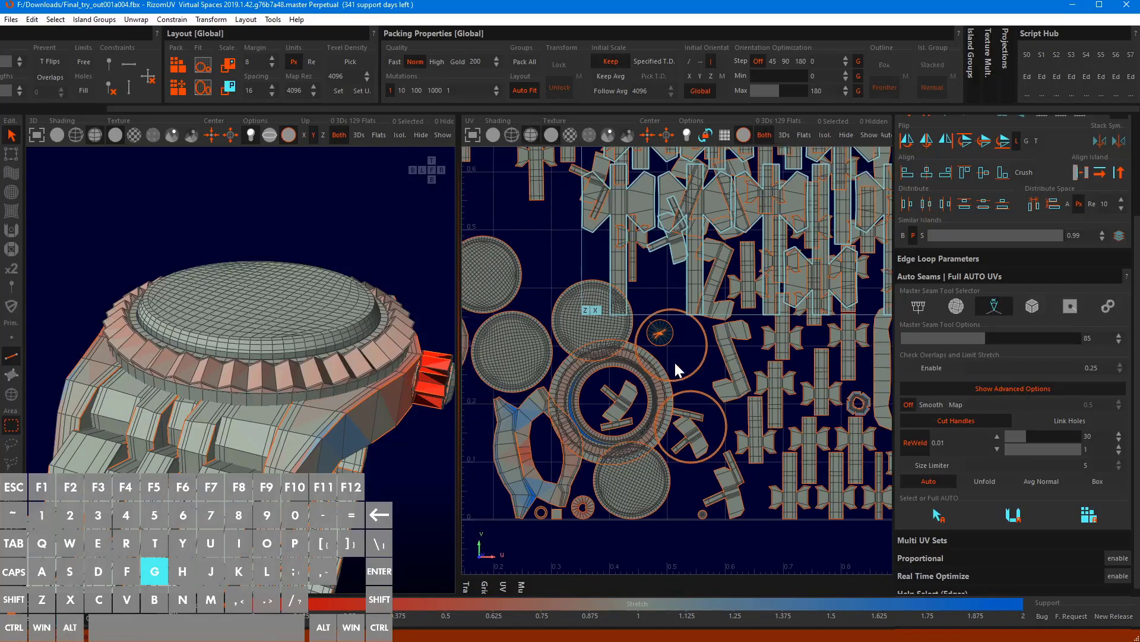
scroll(675, 362, "up", 4)
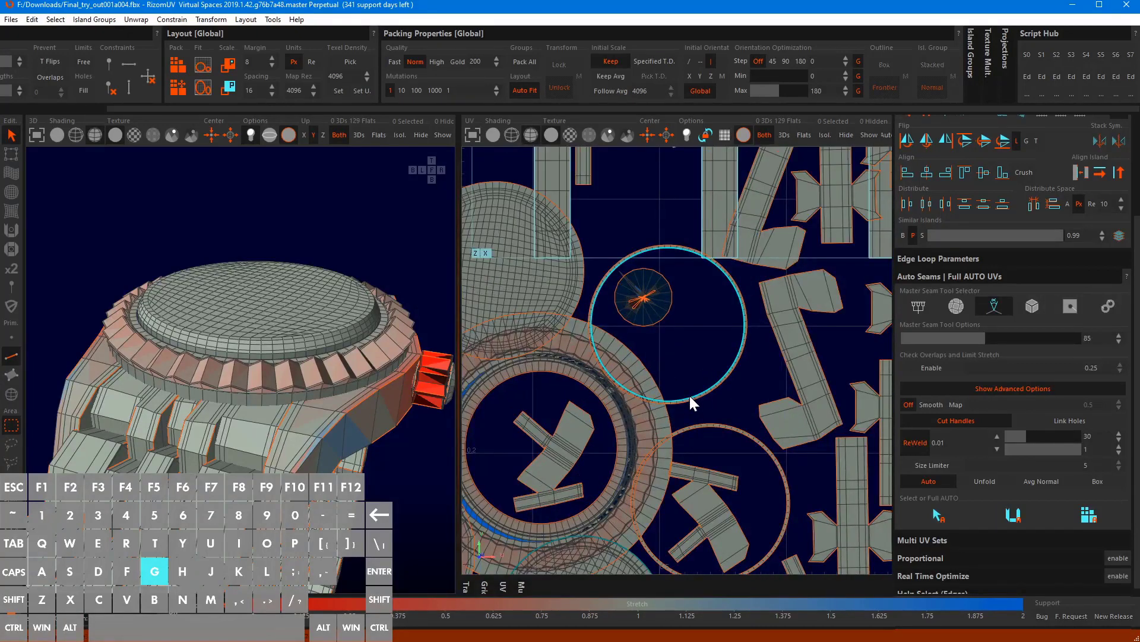
left_click(689, 393)
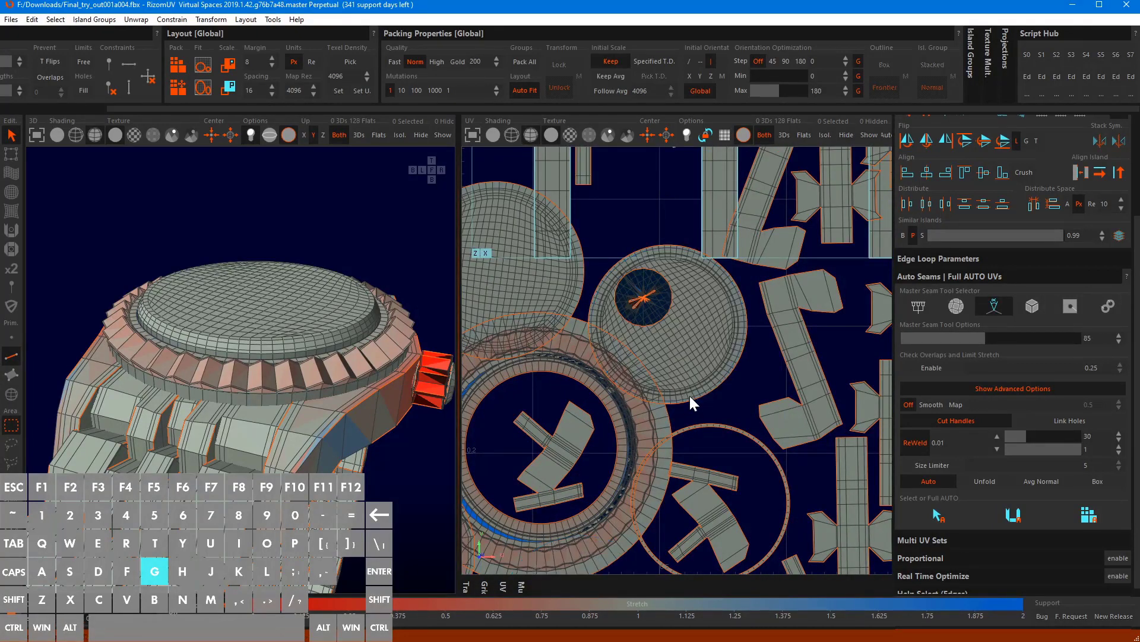
left_click(714, 425)
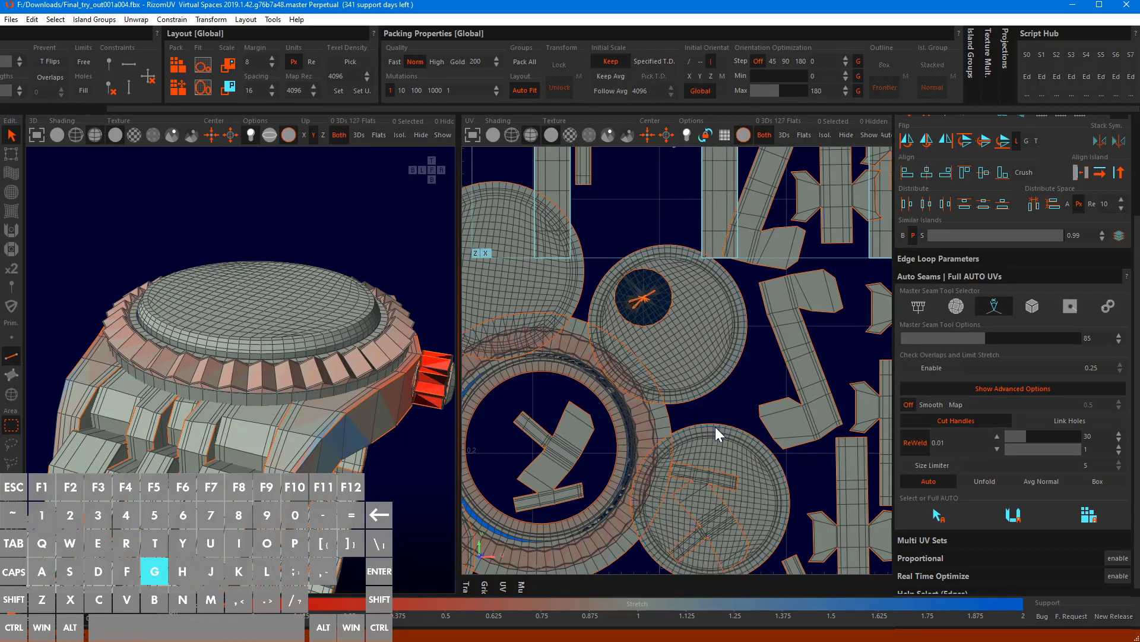
Examine the stretched crown on the watch model and look over the overlapping islands in the UV layout
scroll(715, 427, "down", 3)
middle_click_drag(726, 465, 681, 405, "alt")
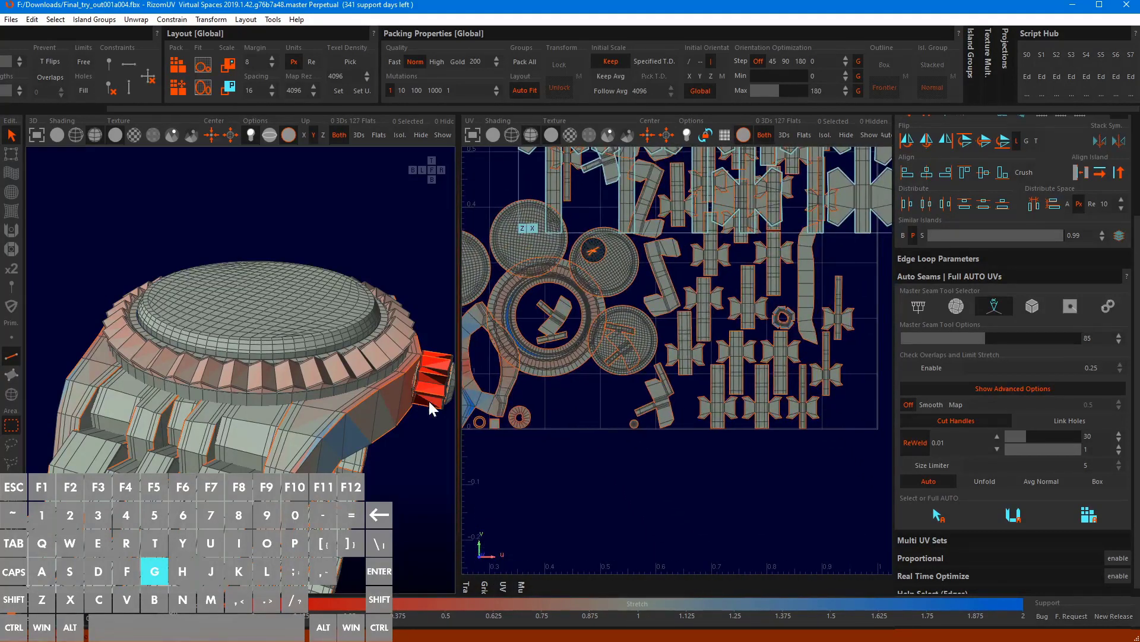
left_click_drag(422, 393, 308, 395, "alt")
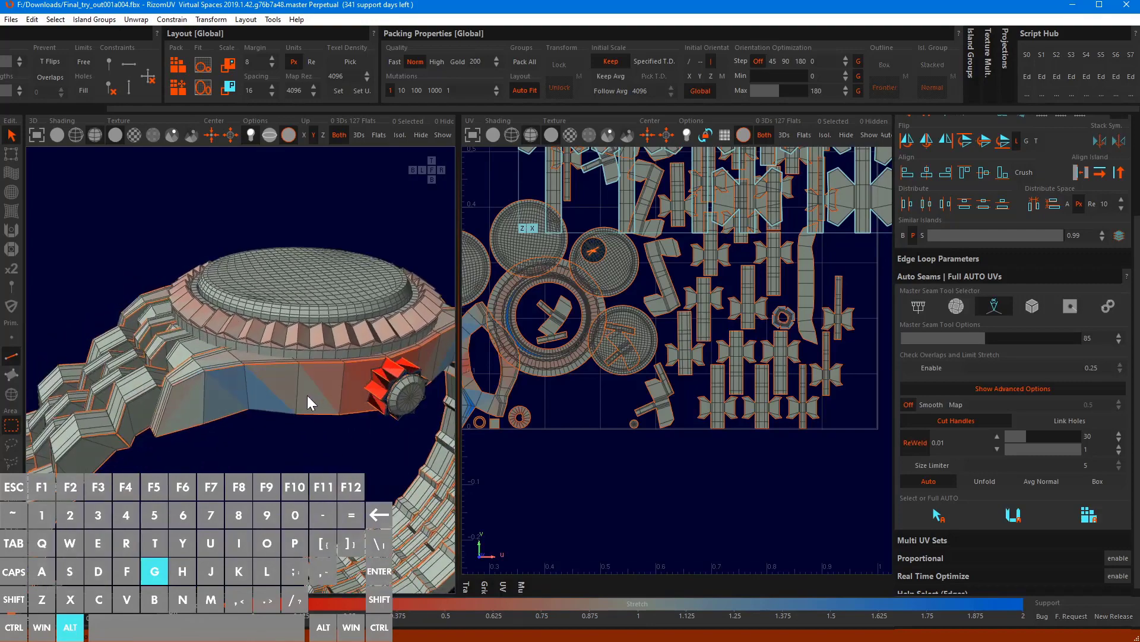
scroll(367, 368, "up", 5)
left_click_drag(391, 382, 211, 442, "alt")
scroll(232, 424, "up", 5)
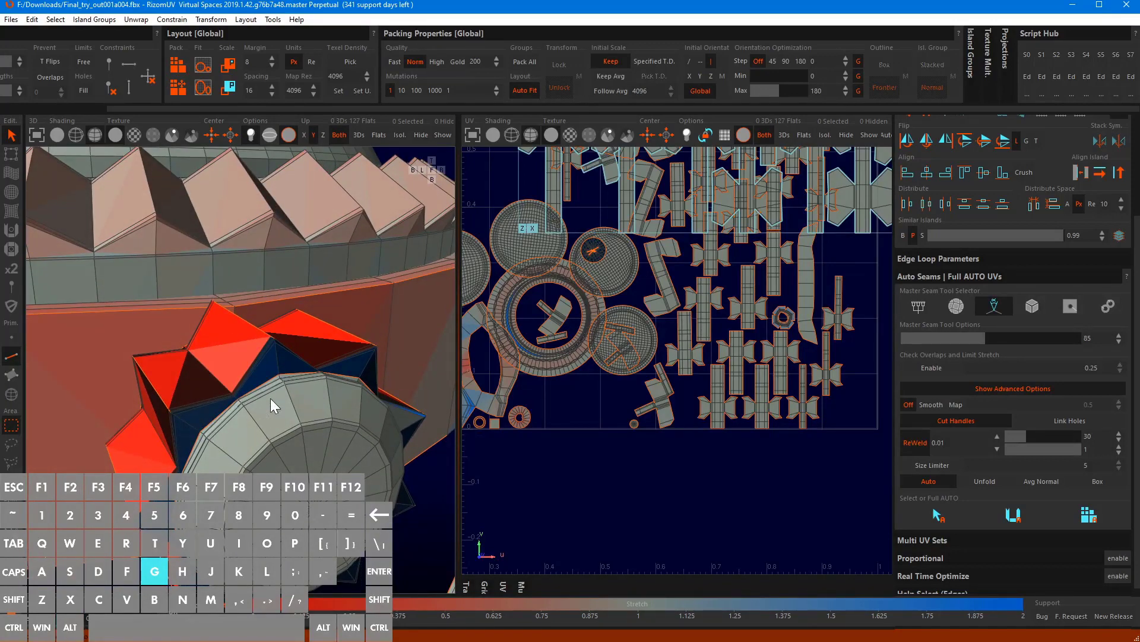
middle_click_drag(568, 343, 698, 371, "alt")
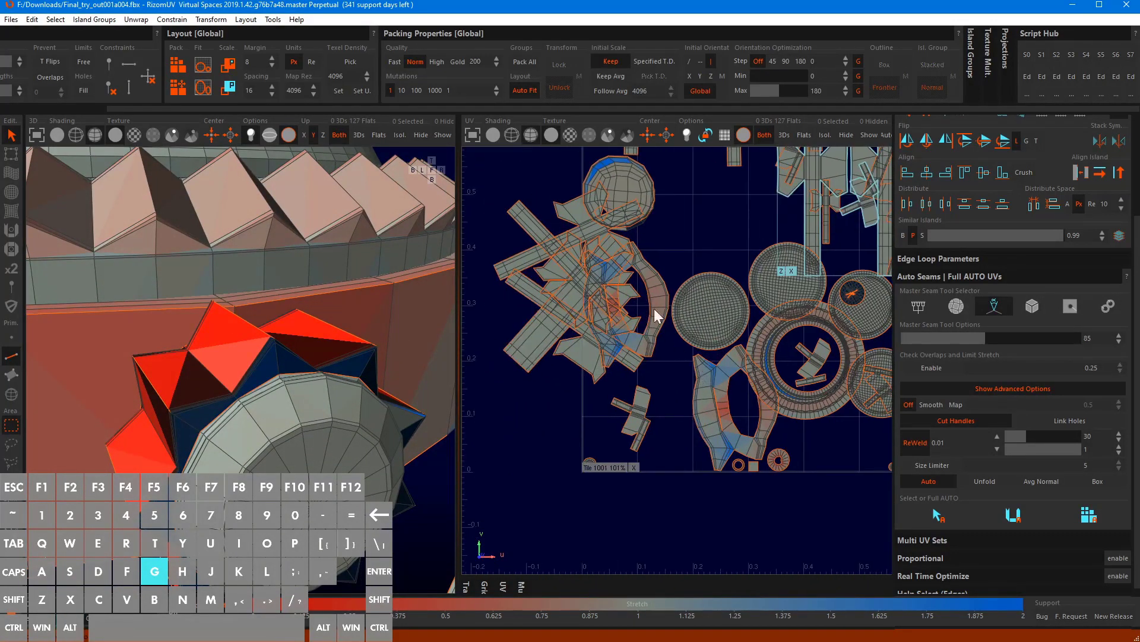
scroll(643, 288, "down", 5)
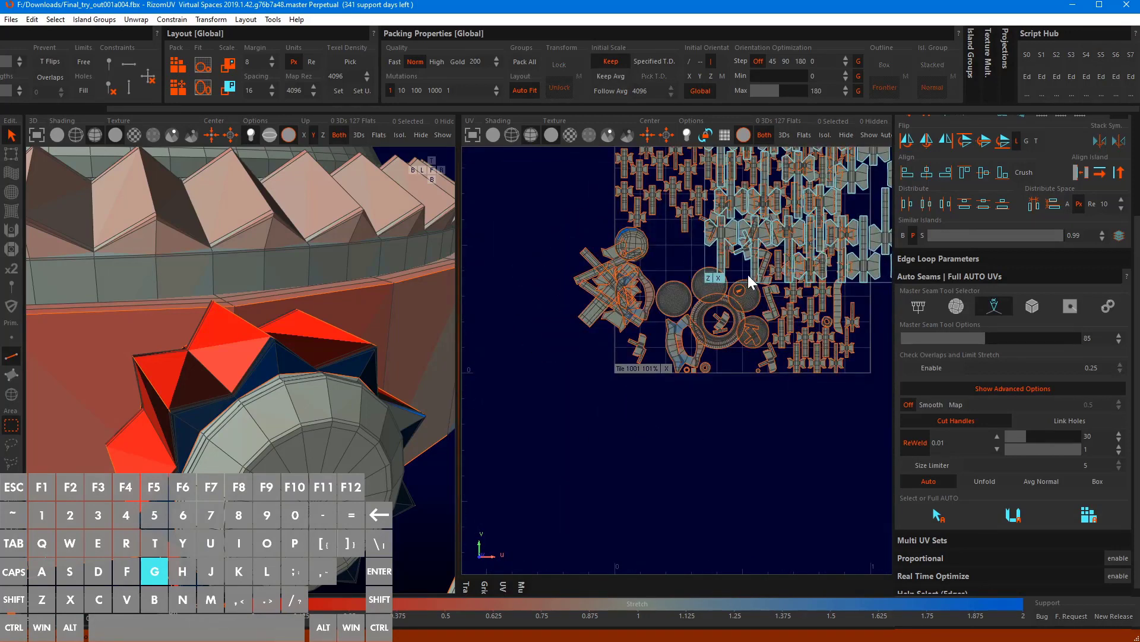
Switch to island editing, select all islands, dissolve the existing island groups, and pack the layout
key("F4")
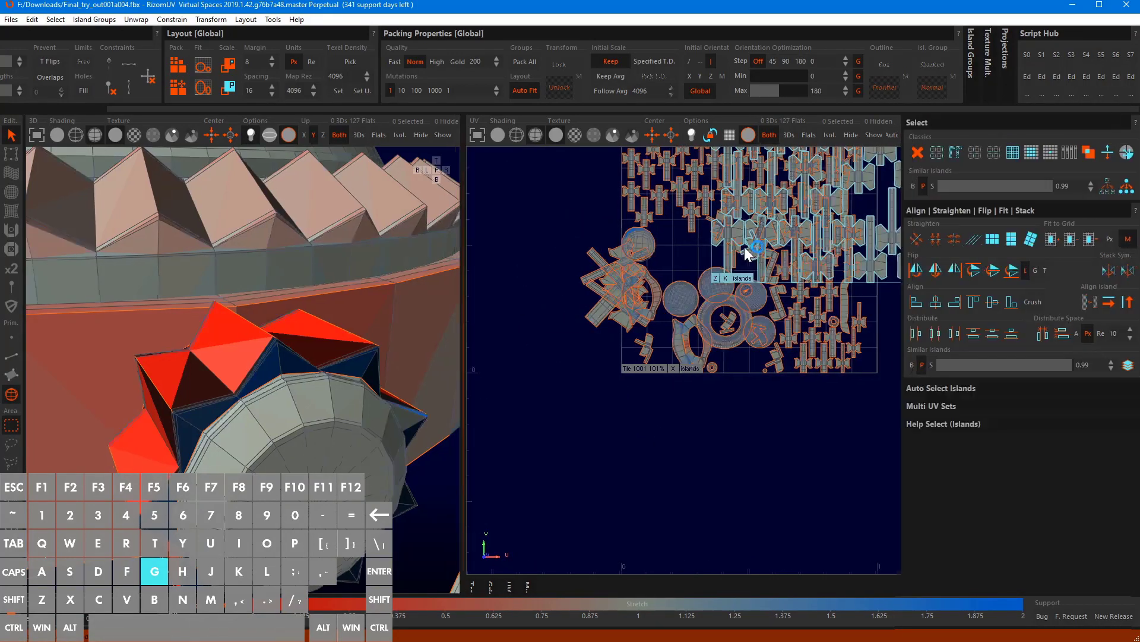
key("ctrl+a")
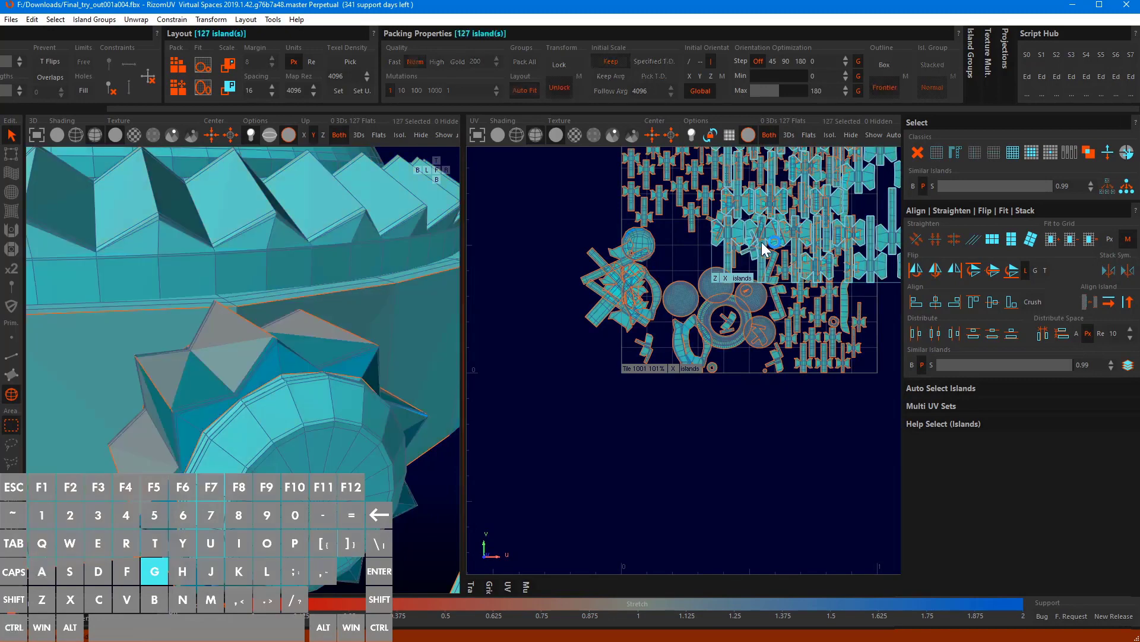
left_click(713, 425)
middle_click_drag(714, 427, 673, 439, "alt")
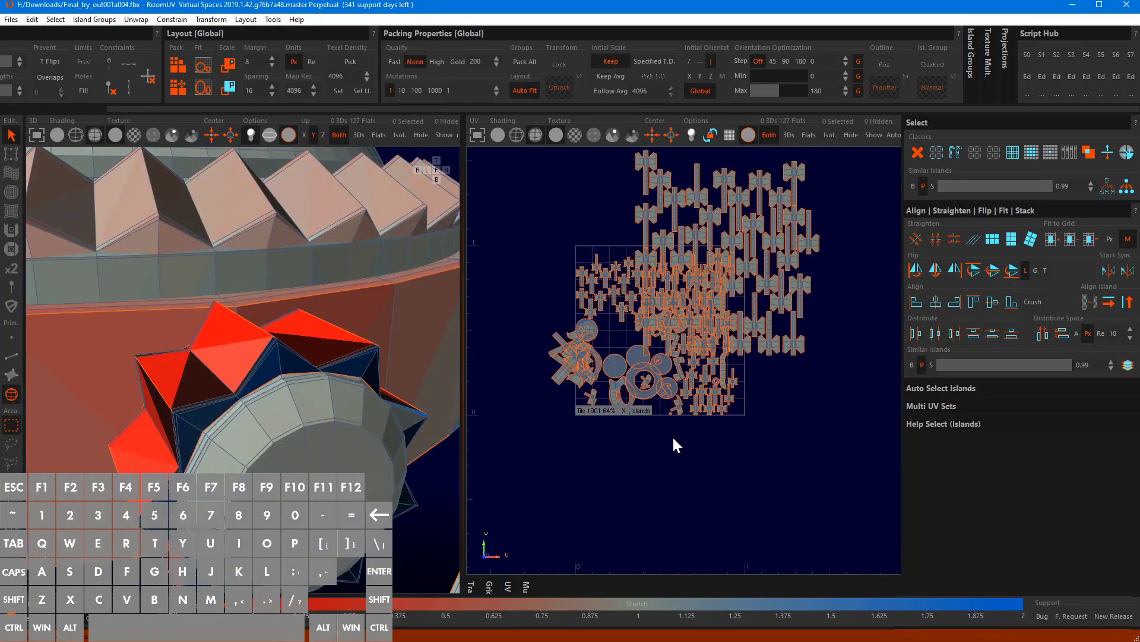
key("p")
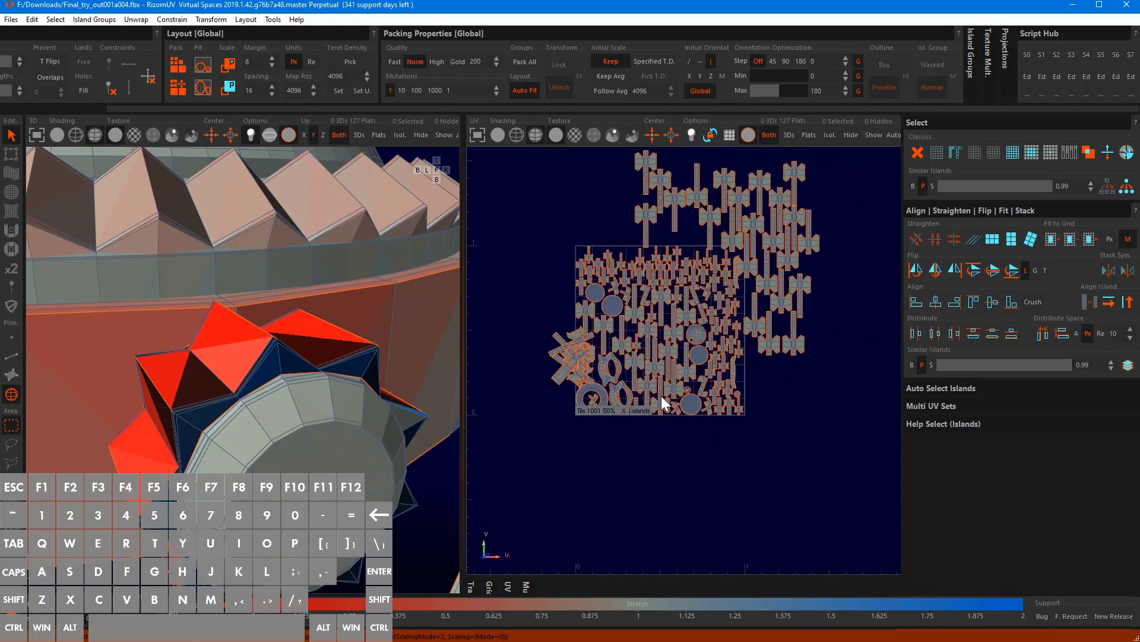
Show the Multi-Tile settings, select all islands, pack them together into the single UV tile, and clear the selection
left_click(524, 586)
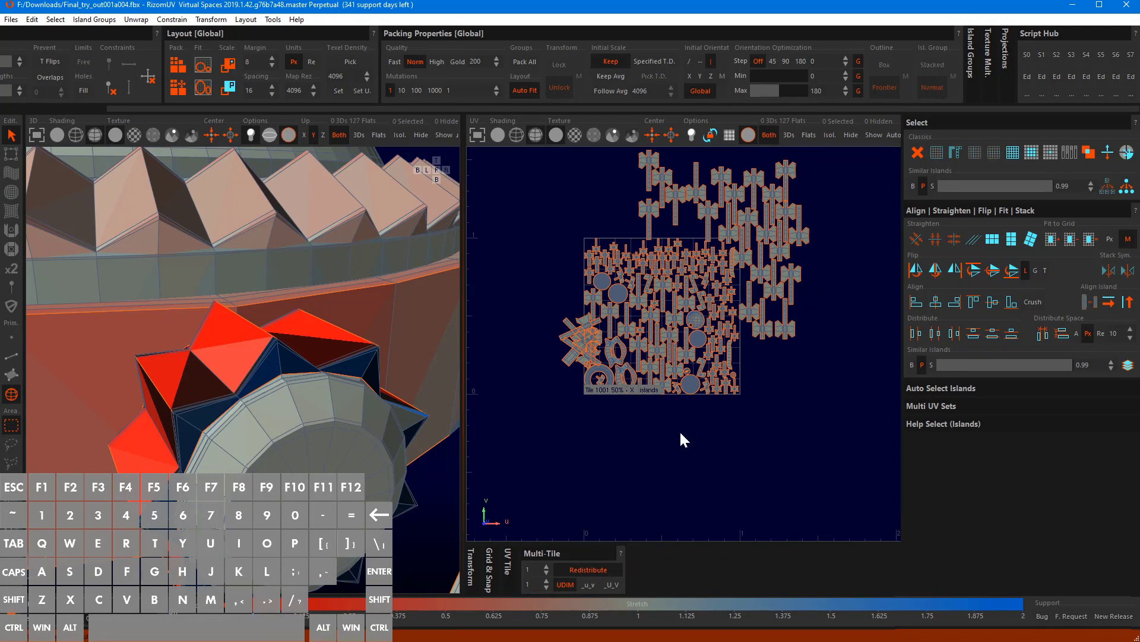
key("ctrl+a")
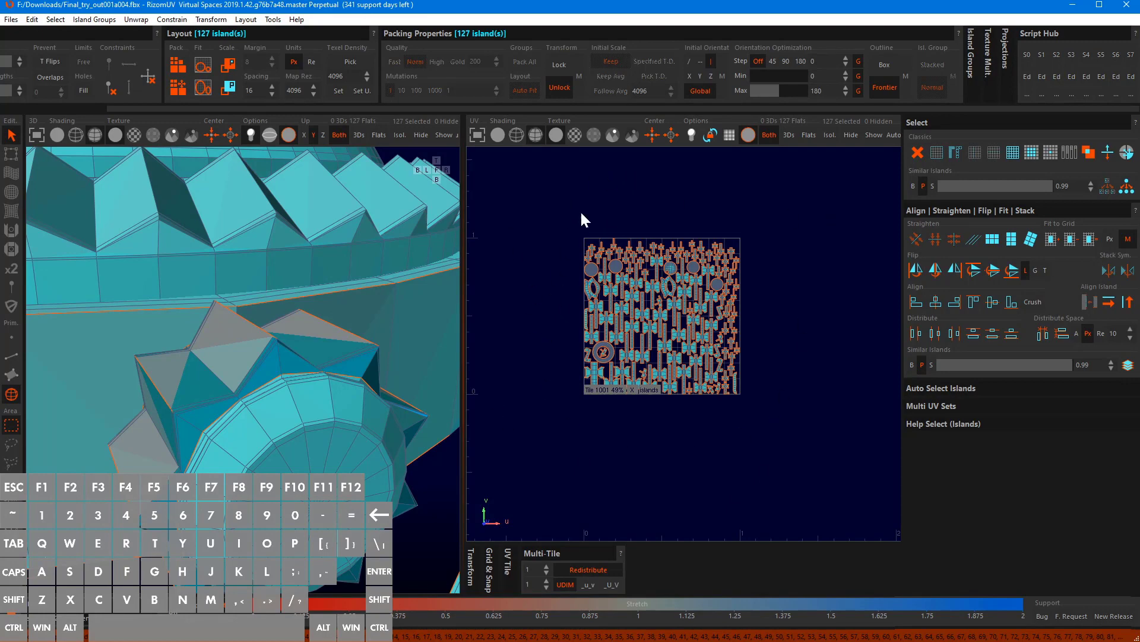
scroll(600, 351, "up", 5)
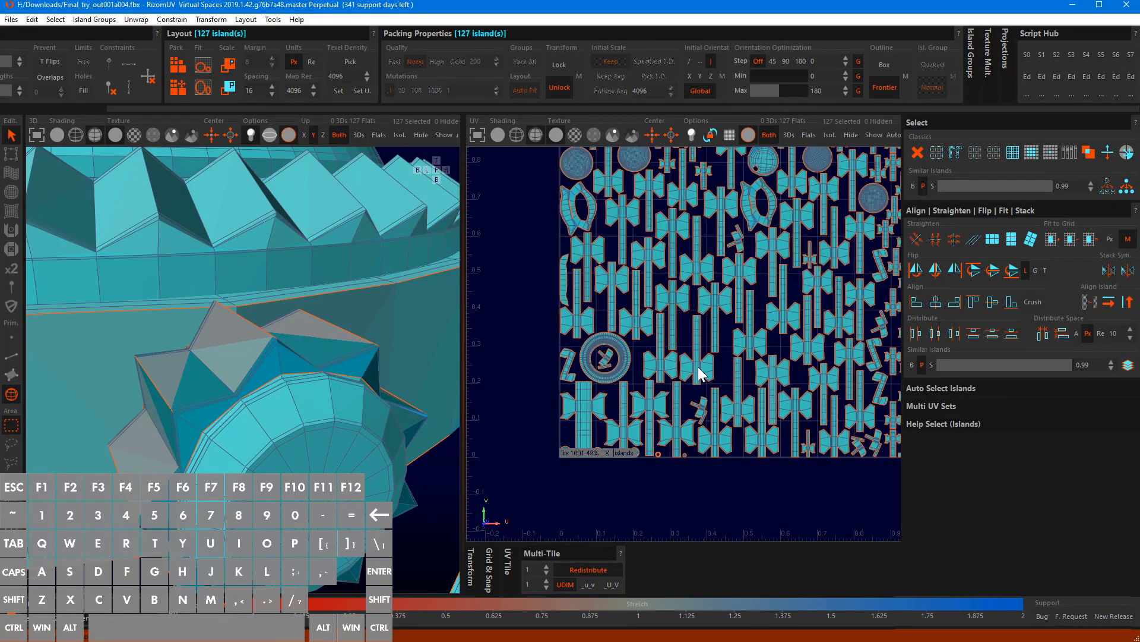
left_click(702, 344)
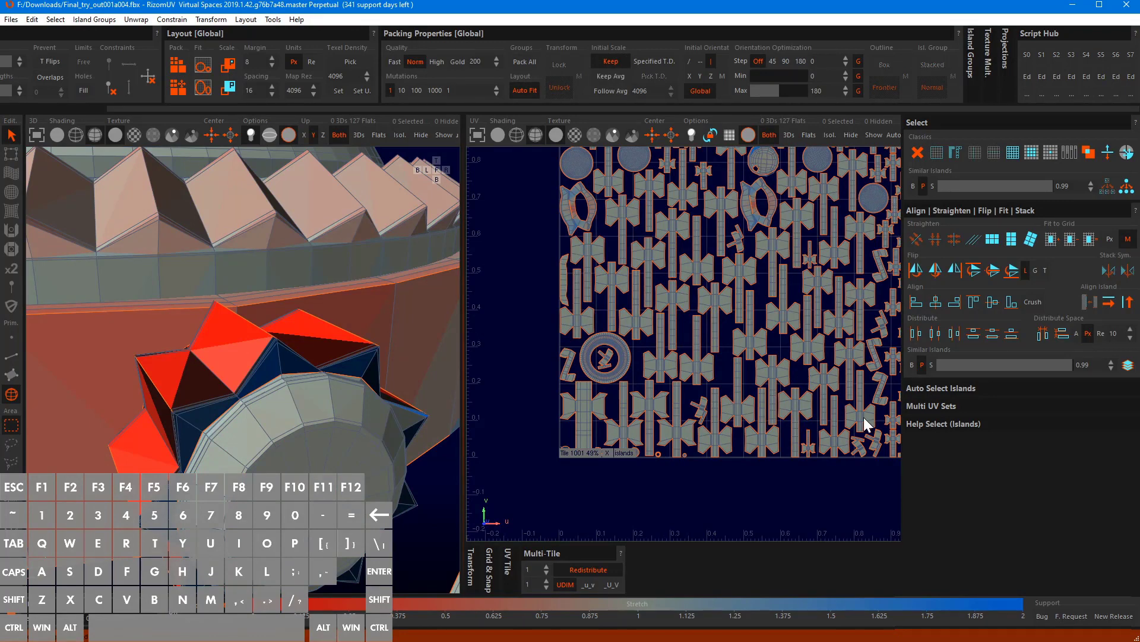
Examine the packed disc, bezel, strap link and small crown islands for stretching and overlaps across the UV tile
middle_click_drag(831, 268, 814, 317, "alt")
scroll(602, 259, "up", 5)
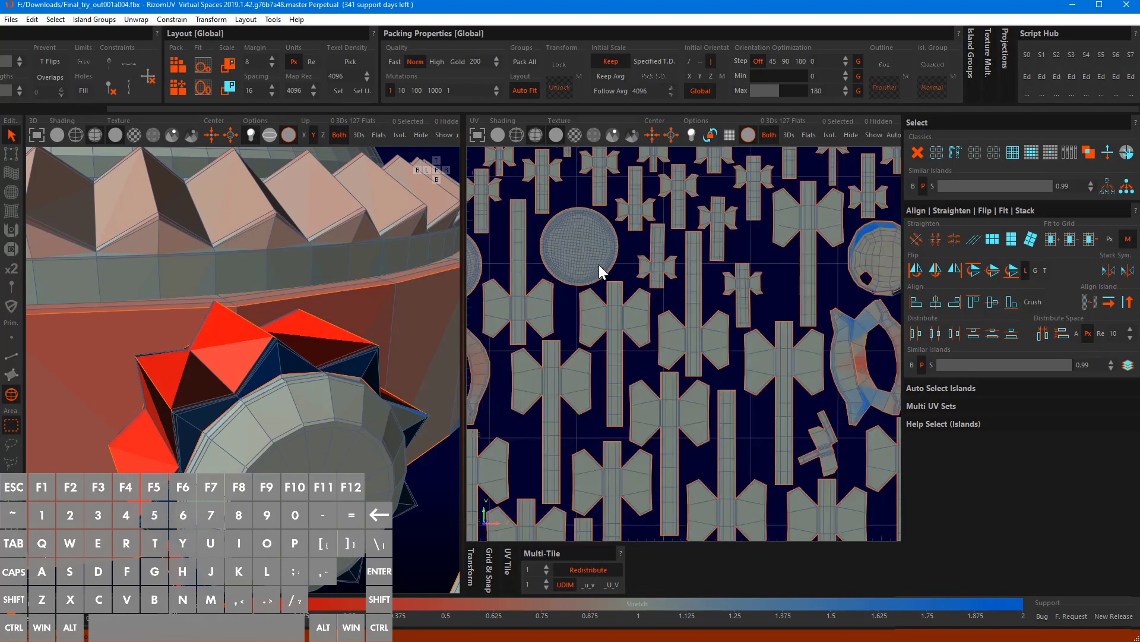
middle_click_drag(619, 457, 717, 259, "alt")
scroll(730, 321, "up", 2)
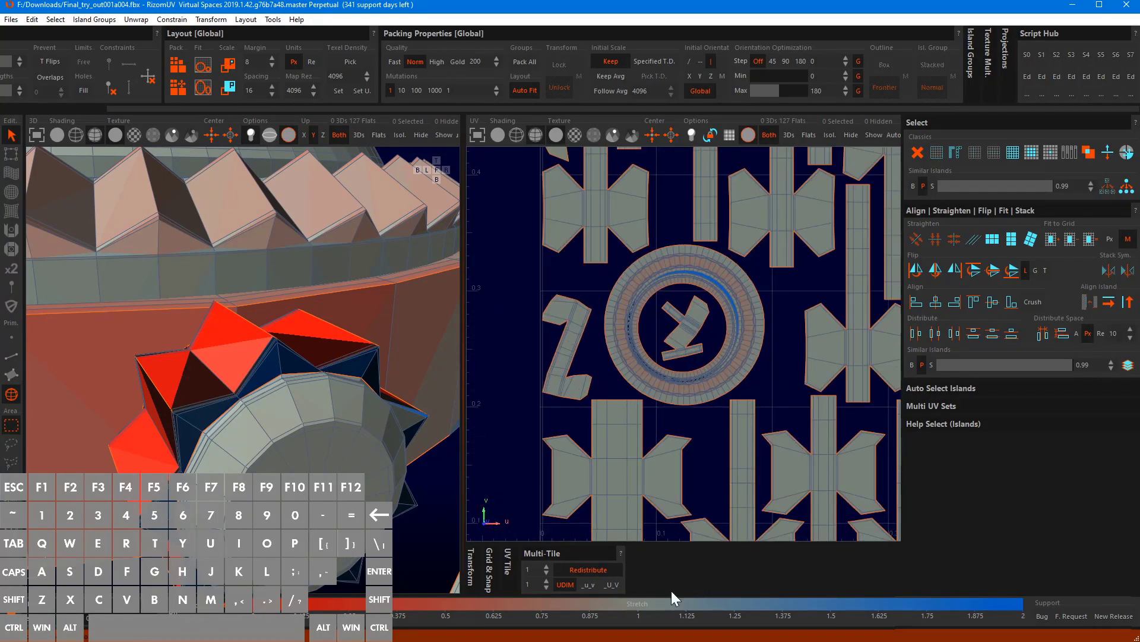
scroll(814, 329, "down", 6)
middle_click_drag(838, 364, 778, 298, "alt")
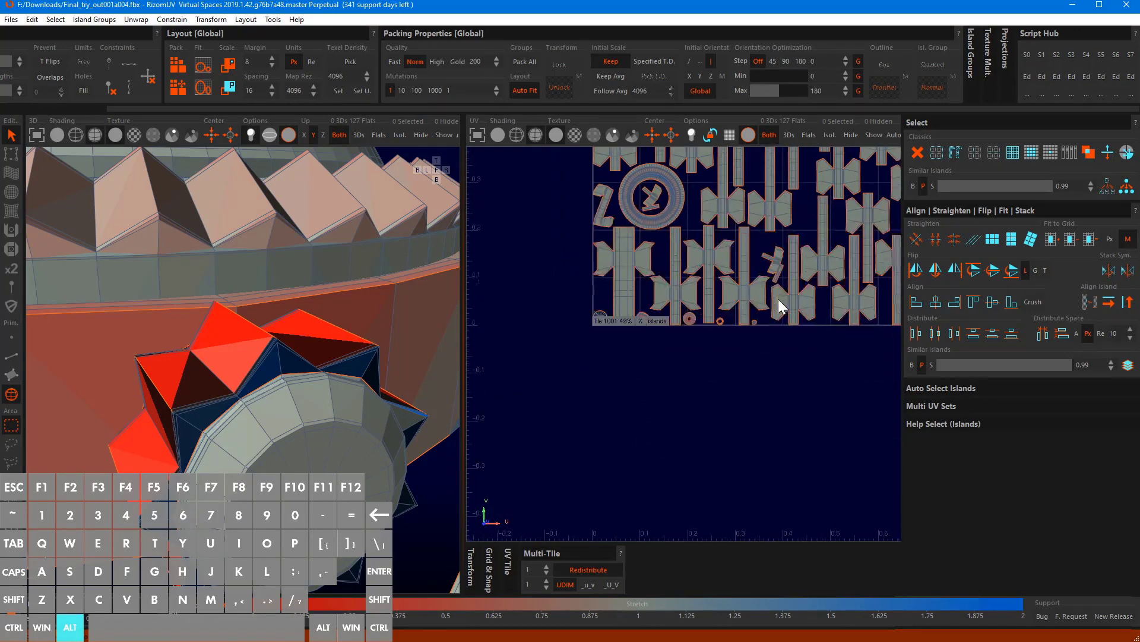
scroll(674, 297, "up", 7)
middle_click_drag(626, 347, 593, 336, "alt")
scroll(593, 337, "up", 2)
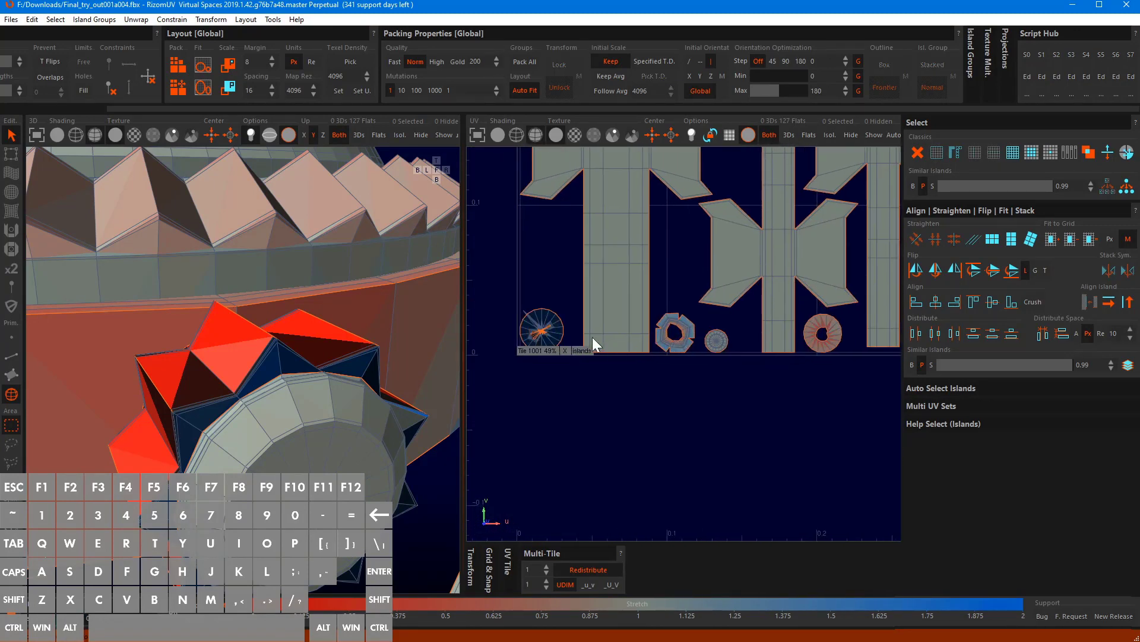
scroll(684, 311, "down", 6)
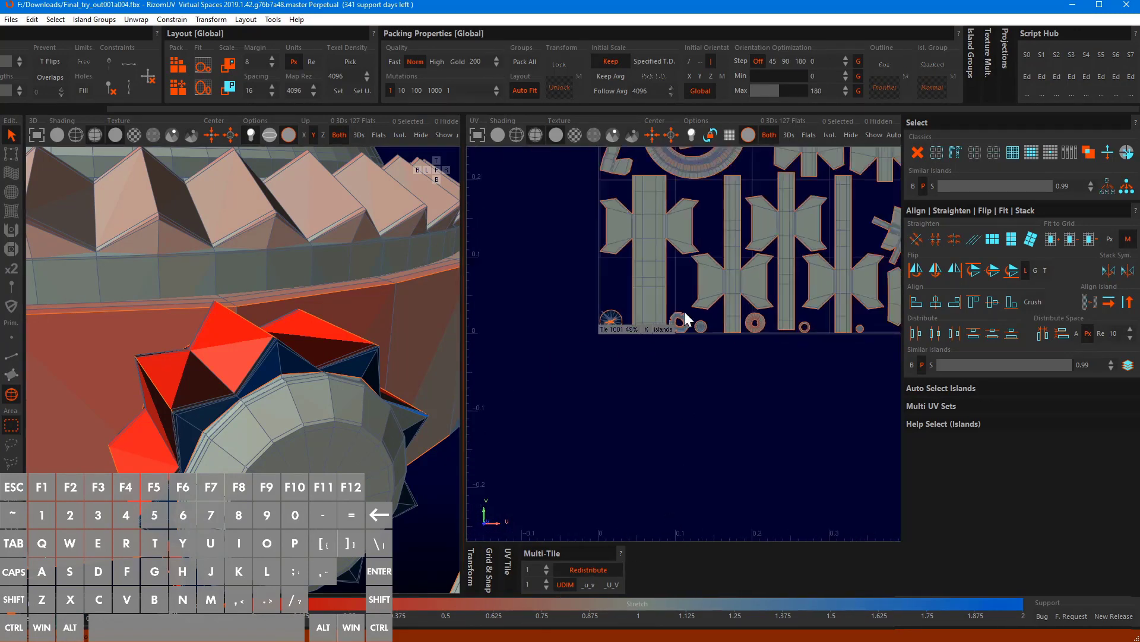
middle_click_drag(796, 235, 670, 458, "alt")
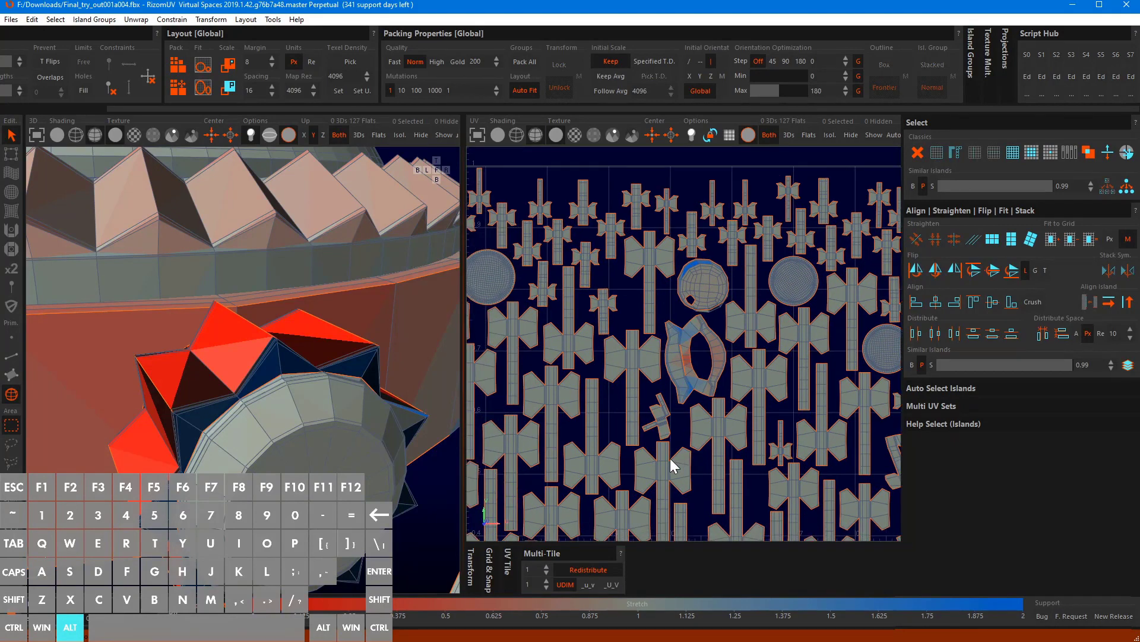
Select the curved watch-case islands for comparison, ending with the one at the UV tile's left edge and its narrow strip
left_click(681, 376)
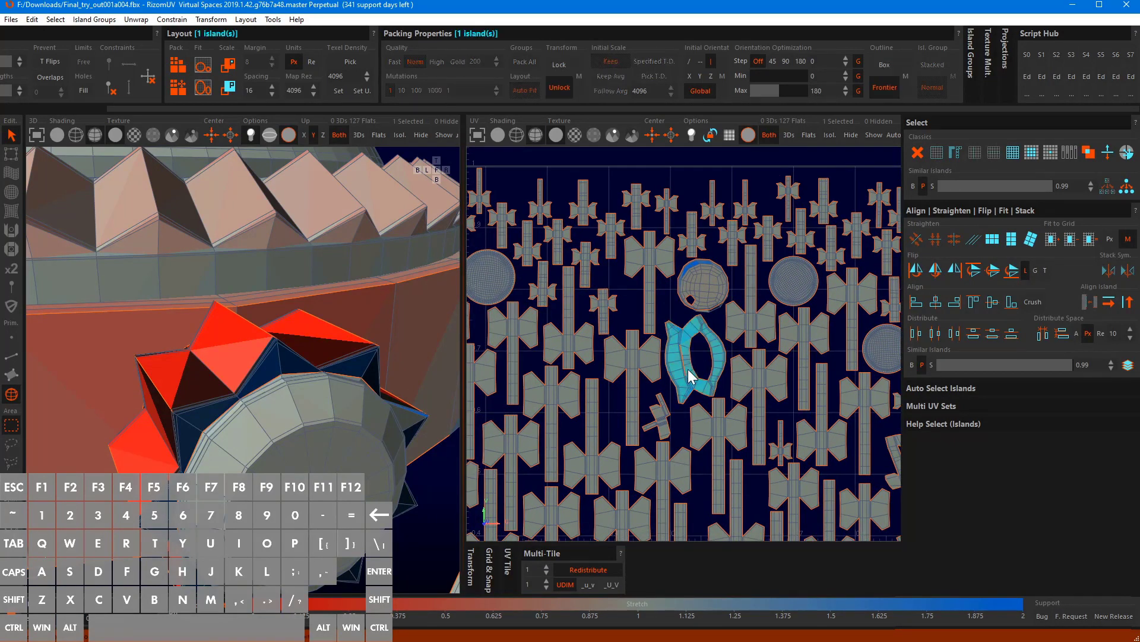
scroll(688, 369, "down", 3)
middle_click_drag(681, 420, 702, 320, "alt")
middle_click_drag(692, 366, 693, 366, "alt")
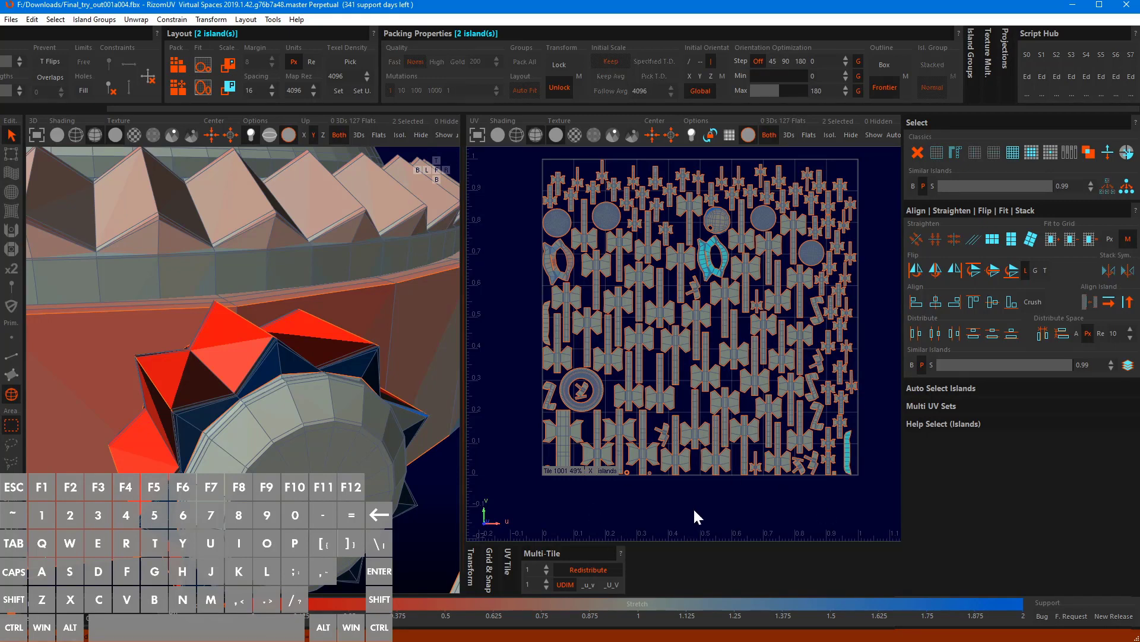
left_click(552, 270, "ctrl")
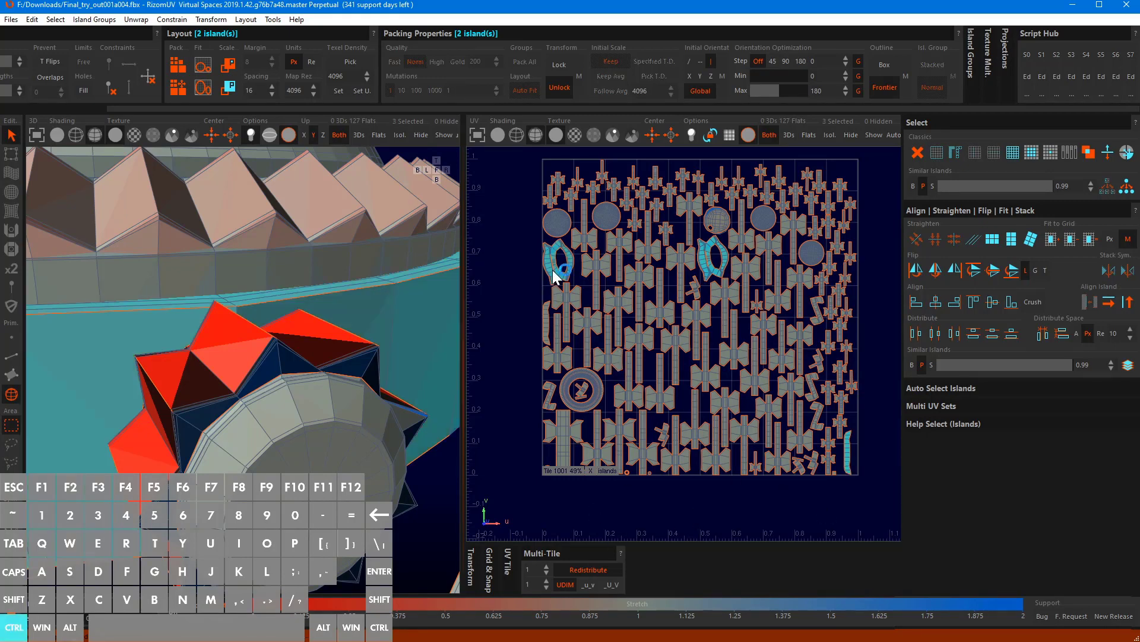
left_click(552, 271, "ctrl")
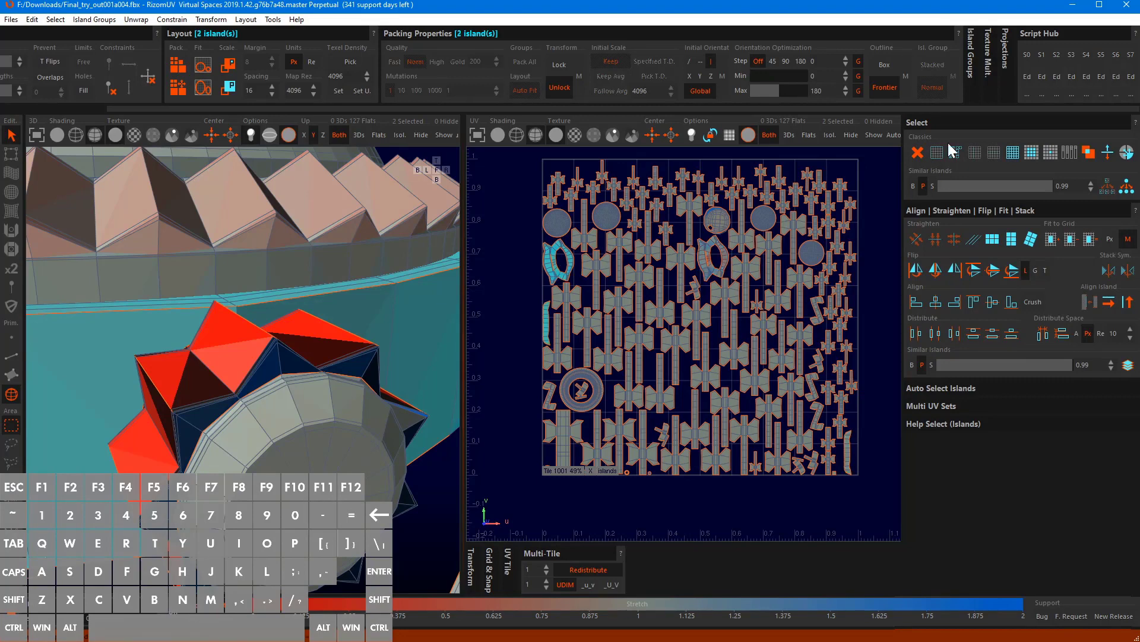
Compare the overlapping wide case islands with the curved case island and its narrow strip by selecting each in turn
left_click(1026, 57)
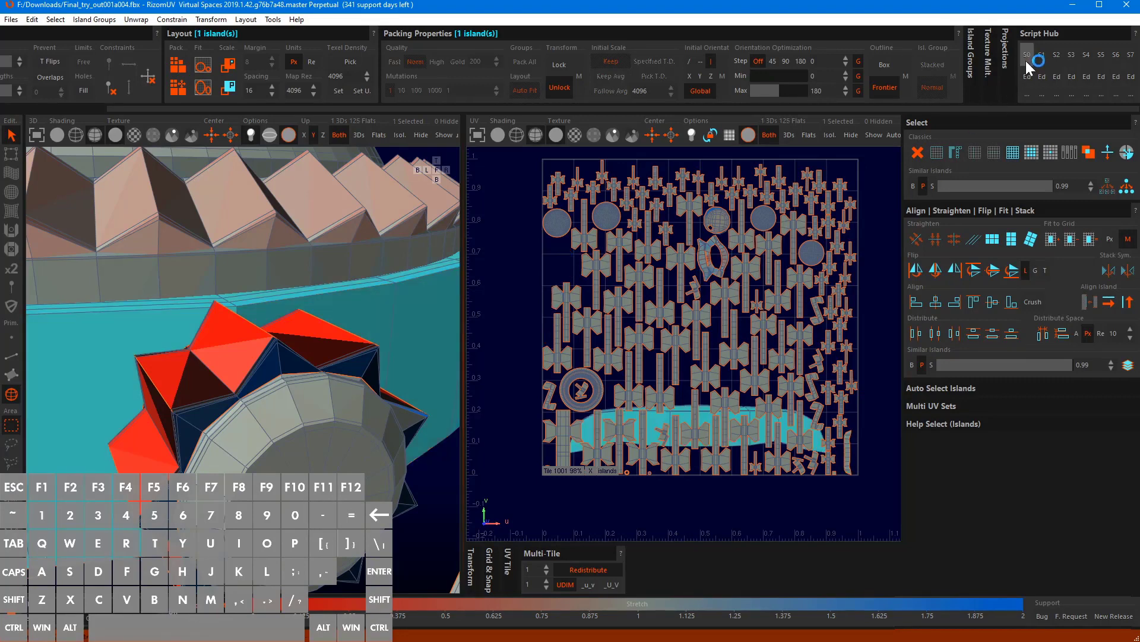
left_click(710, 262)
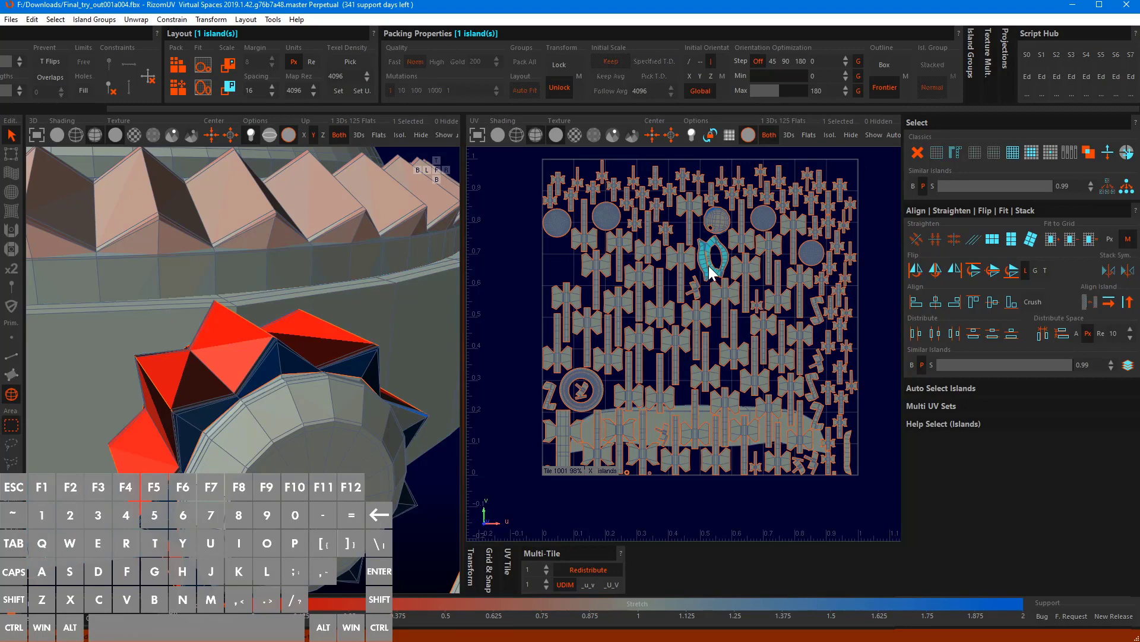
left_click(850, 447, "ctrl")
scroll(850, 447, "down", 2)
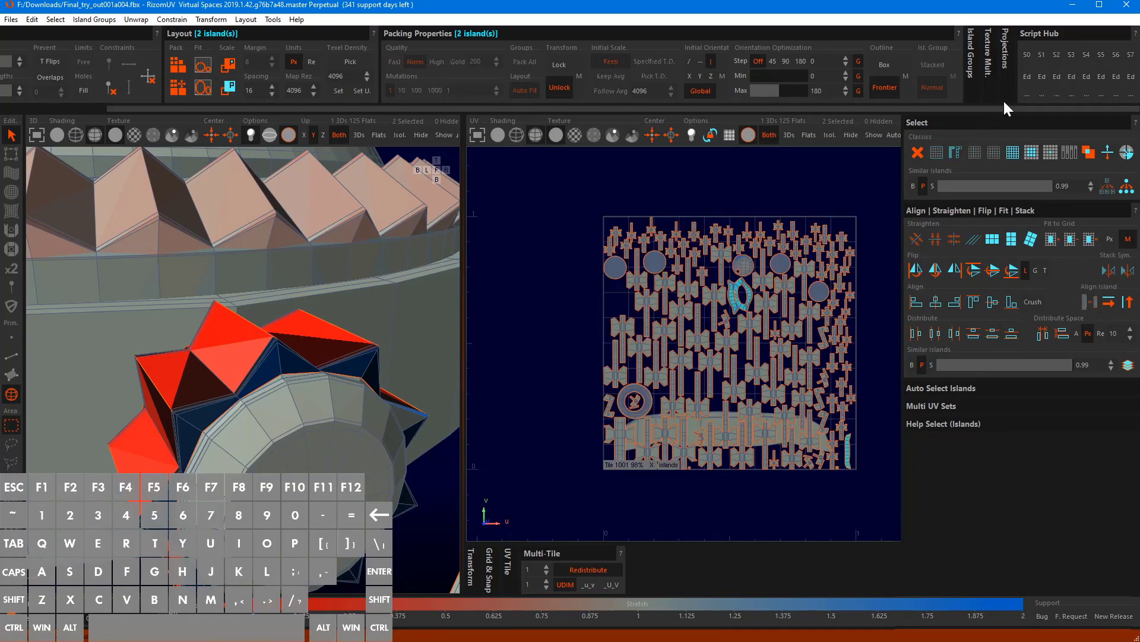
left_click(1027, 57)
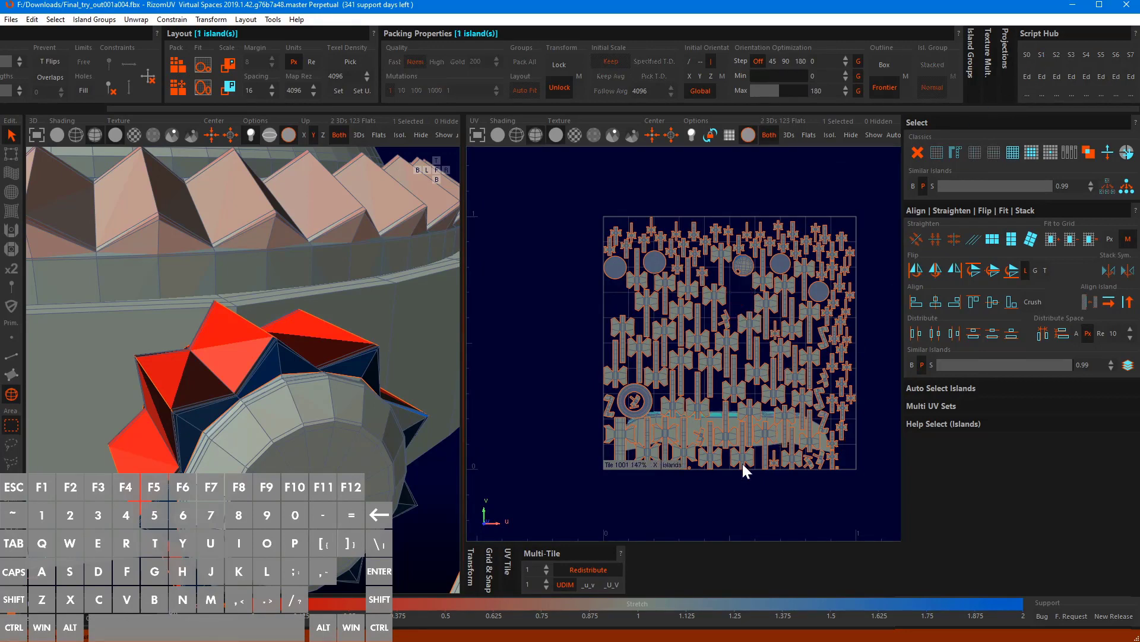
scroll(708, 412, "up", 2)
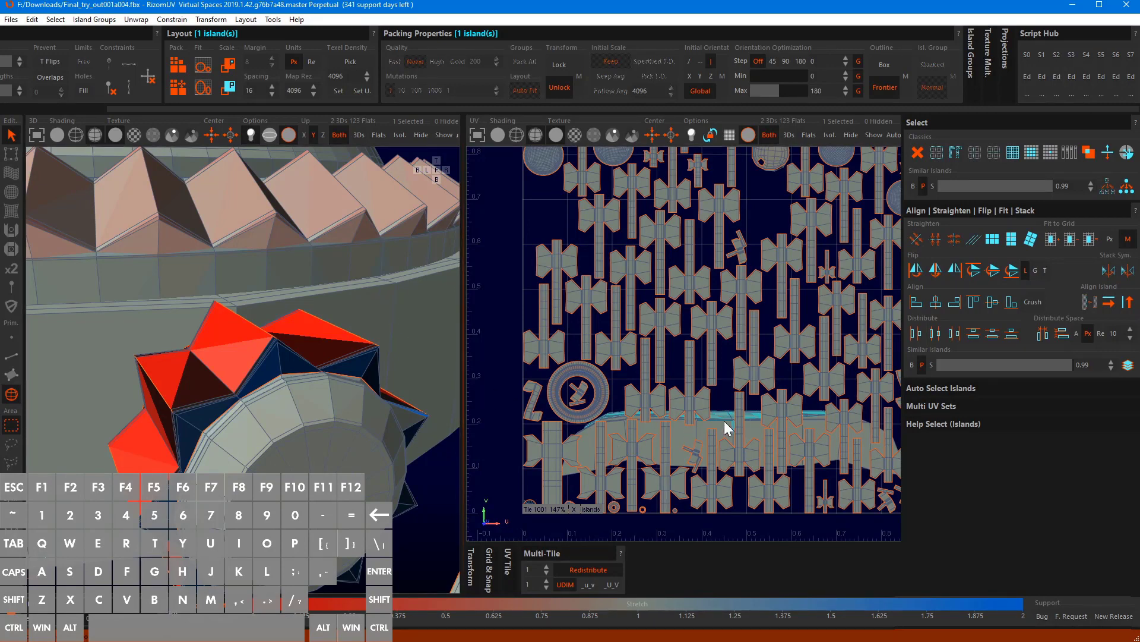
scroll(288, 323, "down", 5)
Add the opposite case side to the selection, isolate both case-side islands, and switch to edge editing
left_click_drag(82, 327, 330, 360, "alt")
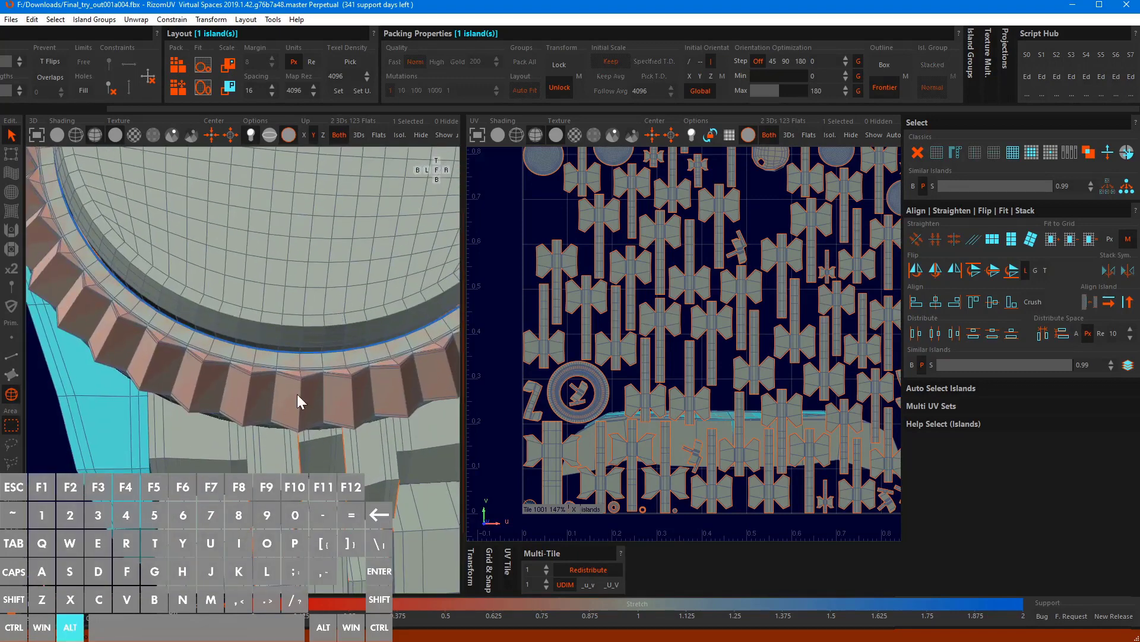
left_click_drag(296, 394, 298, 360, "alt")
left_click(409, 343, "ctrl")
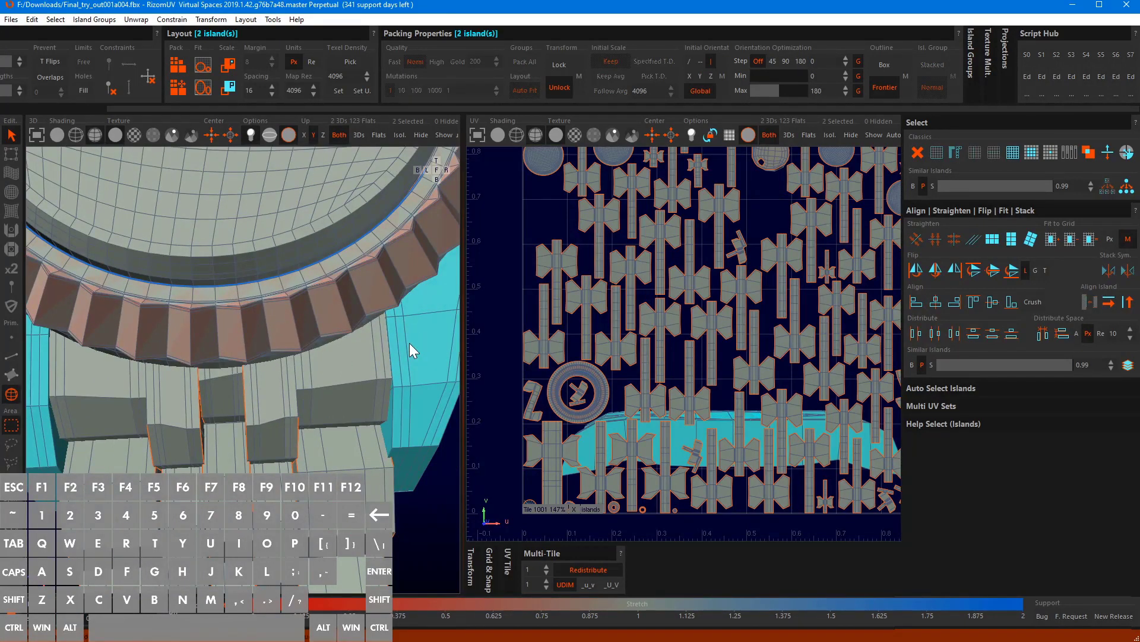
key("i")
scroll(309, 303, "down", 3)
left_click_drag(307, 301, 285, 249, "alt")
key("F2")
Select the lower edge loop and the corner edges at one end of the isolated case sides
left_click_drag(224, 371, 221, 415, "alt")
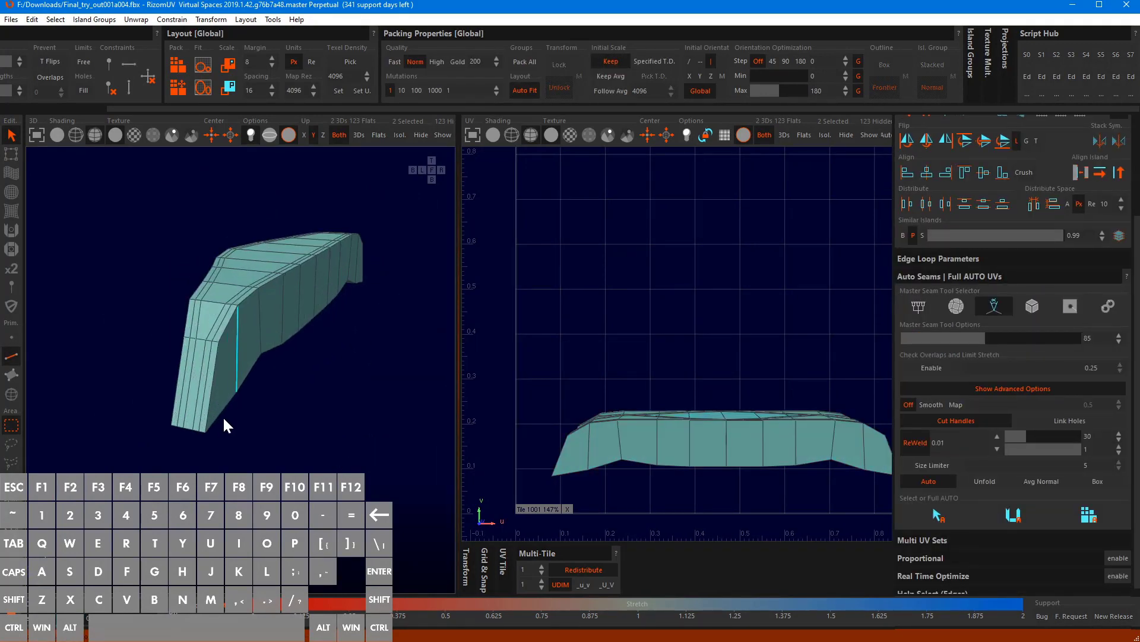
double_click(225, 407)
left_click(217, 356, "ctrl")
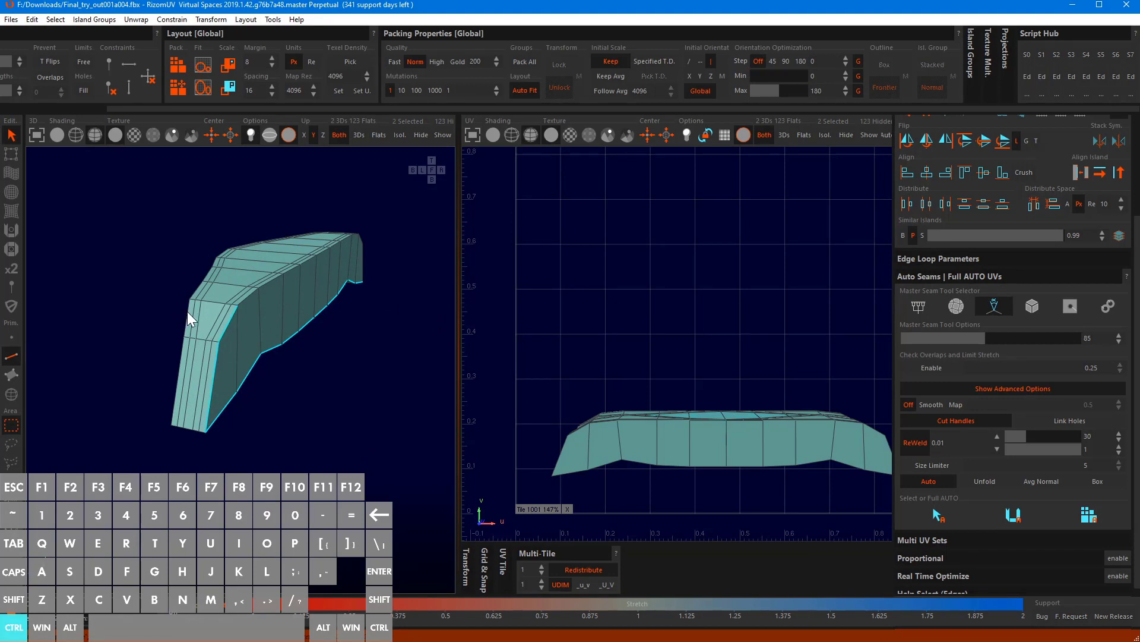
left_click(178, 391, "ctrl")
left_click_drag(176, 392, 310, 399, "alt")
left_click(313, 420, "ctrl")
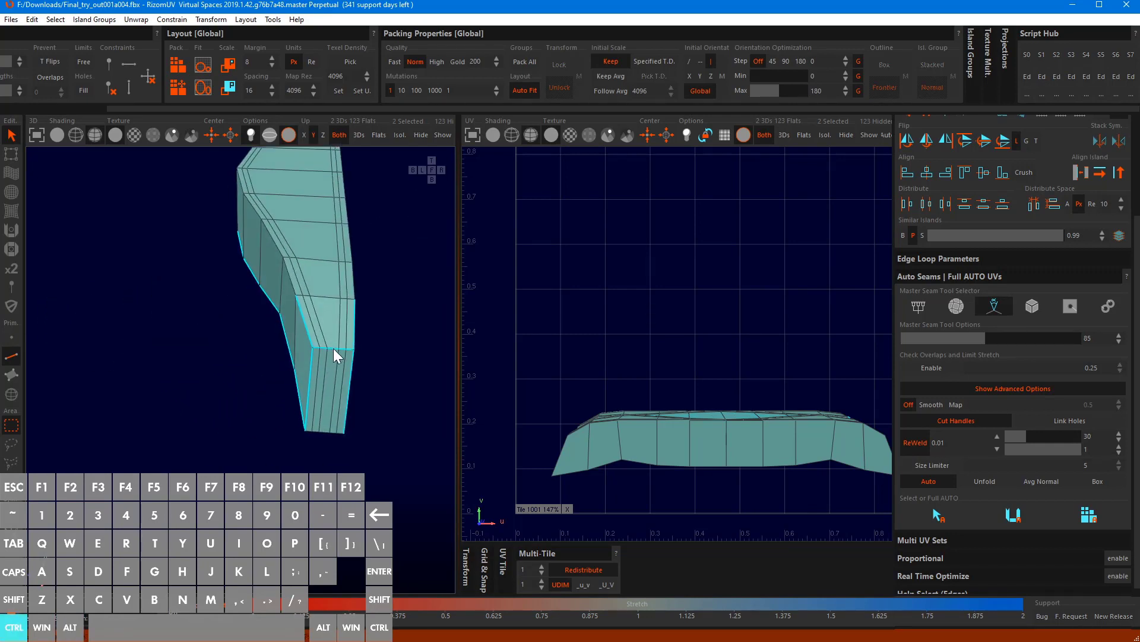
Add the corner edges at the remaining ends of the case sides and cut the selected edges
left_click_drag(334, 349, 167, 332, "alt")
scroll(169, 333, "up", 3)
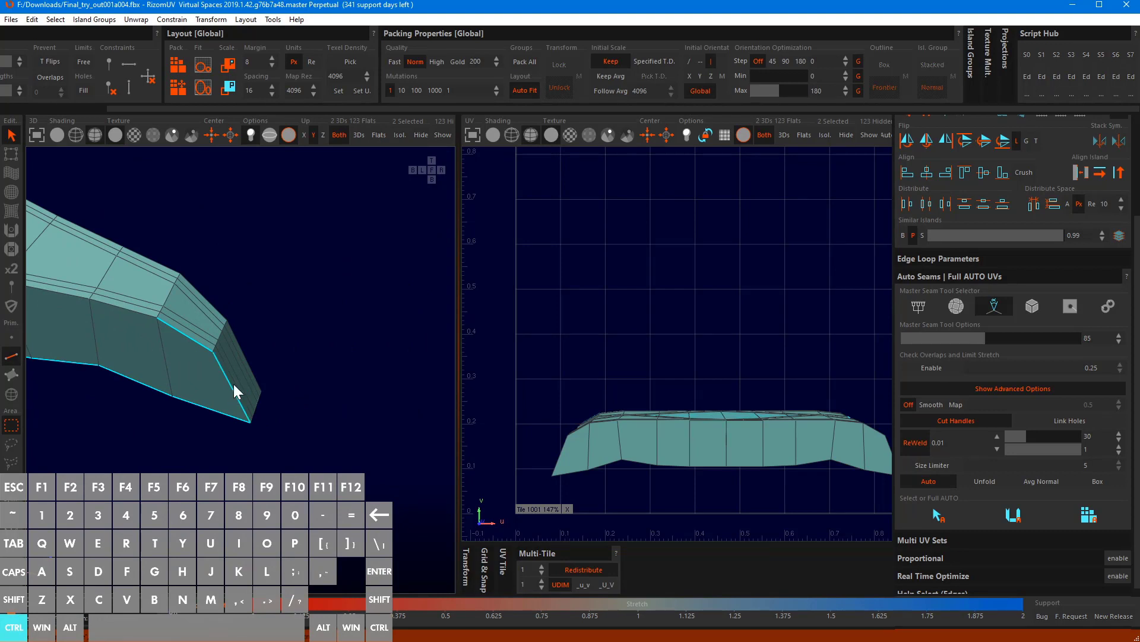
left_click_drag(234, 384, 209, 338, "alt")
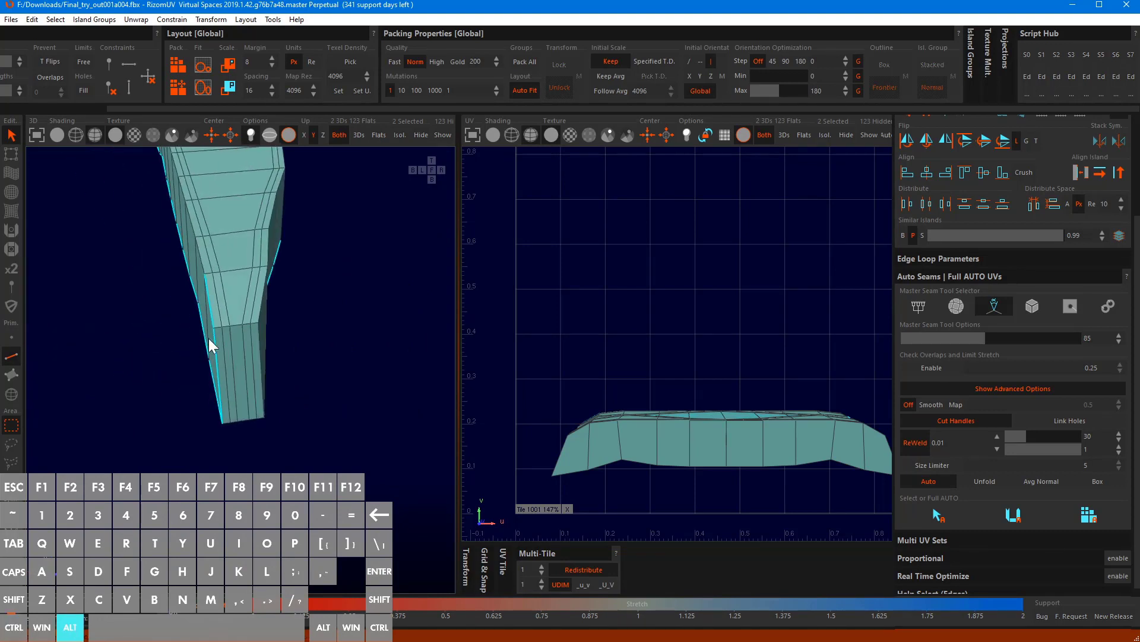
left_click(262, 297, "ctrl")
left_click_drag(260, 368, 220, 358, "alt")
key("alt+c")
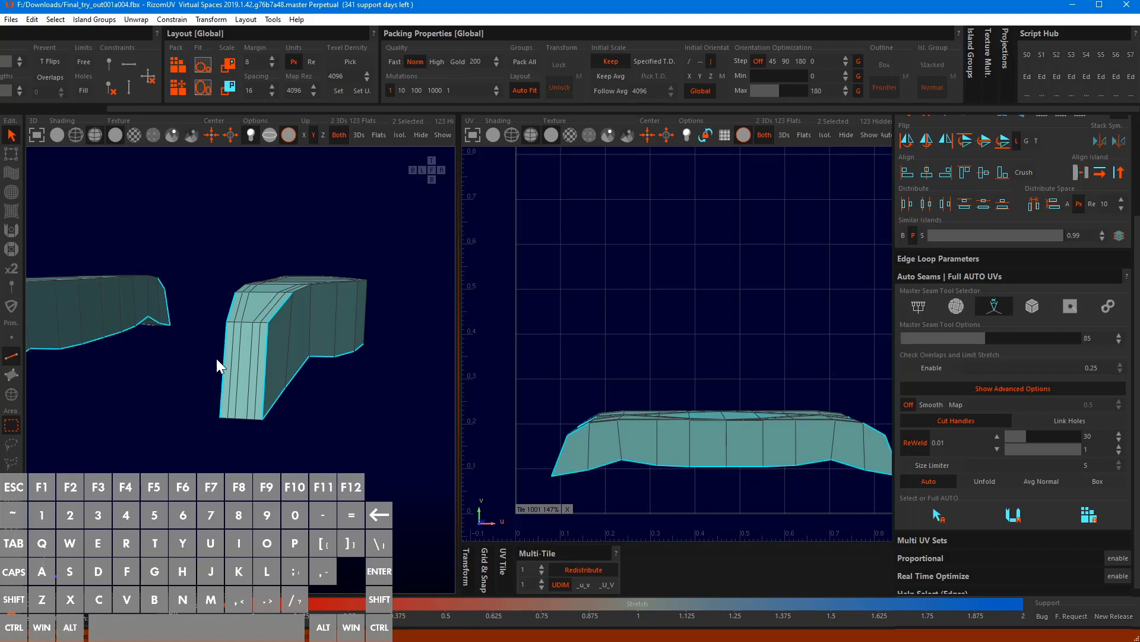
key("c")
Unfold both newly cut case-side islands
scroll(731, 460, "down", 3)
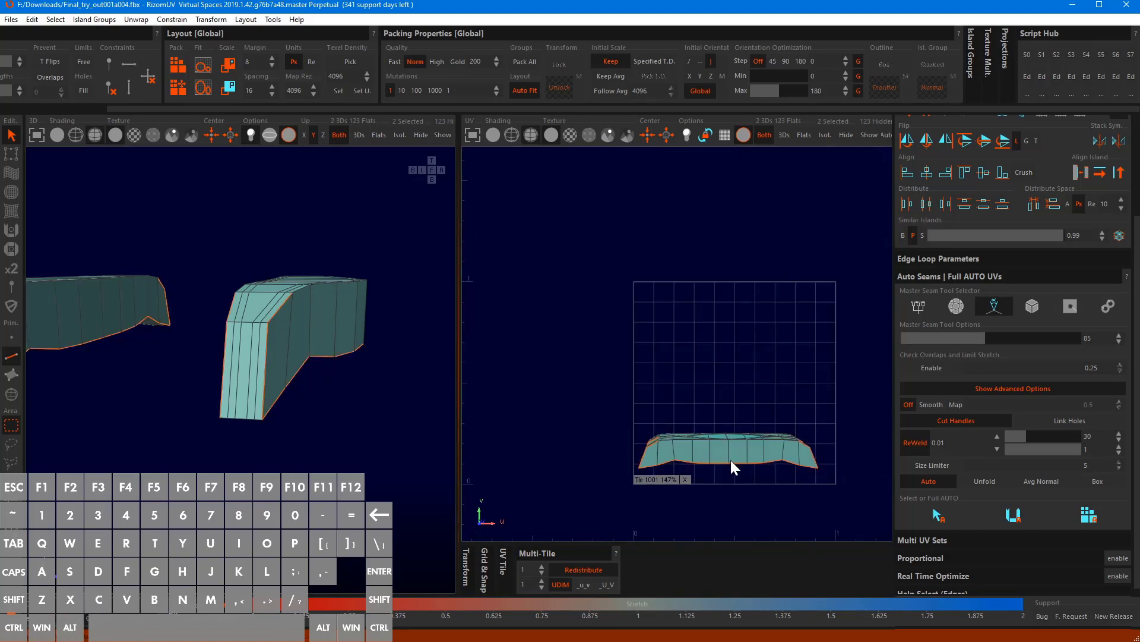
key("u")
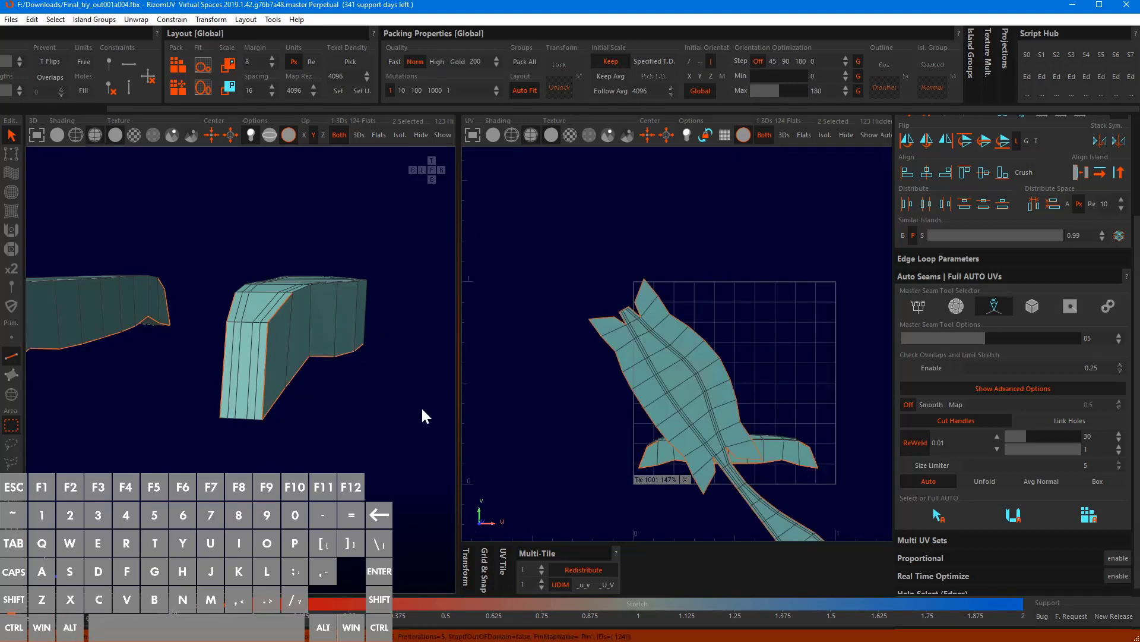
key("u")
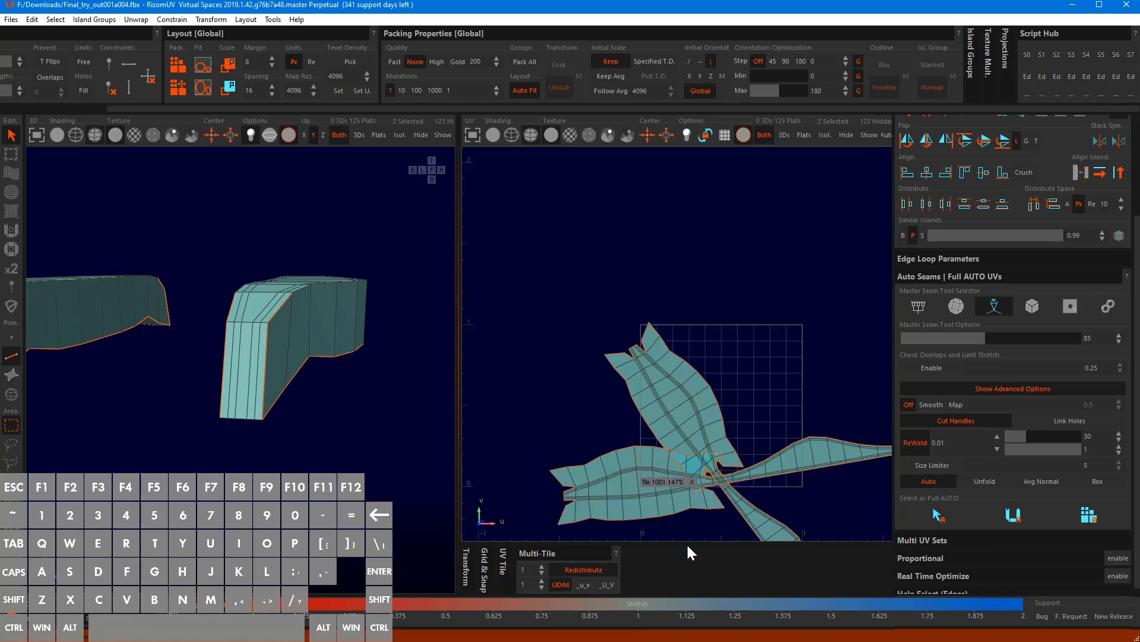
Cut the edges across the strip ends of both case sides and unfold the separated islands
middle_click_drag(686, 543, 715, 451, "alt")
scroll(666, 402, "up", 2)
scroll(666, 403, "up", 2)
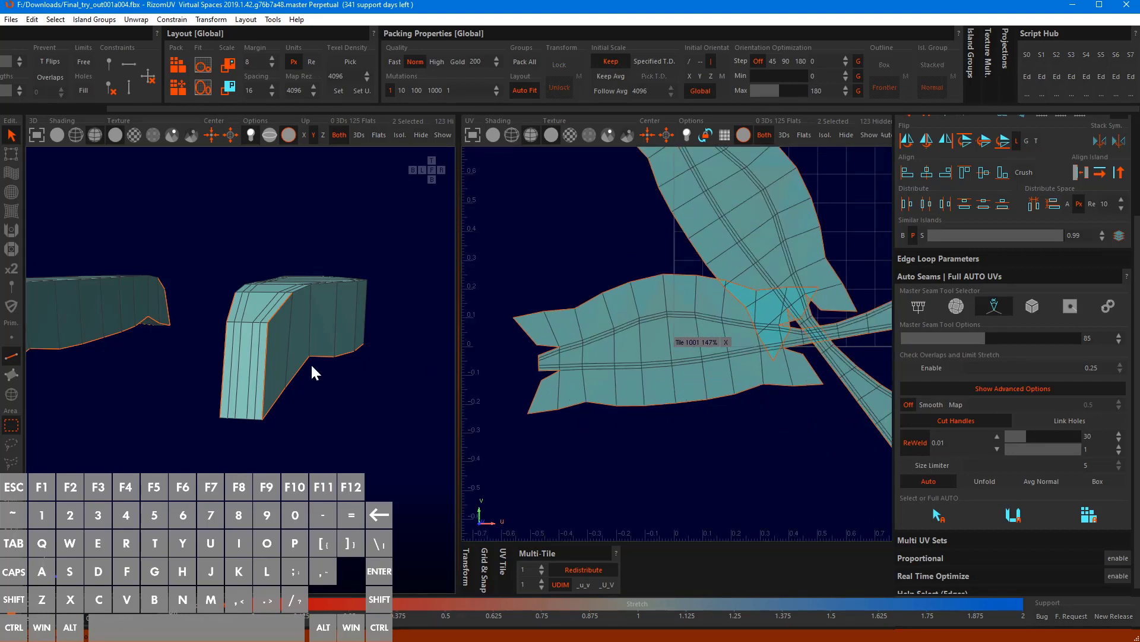
right_click_drag(665, 419, 737, 347, "alt")
scroll(737, 347, "up", 2)
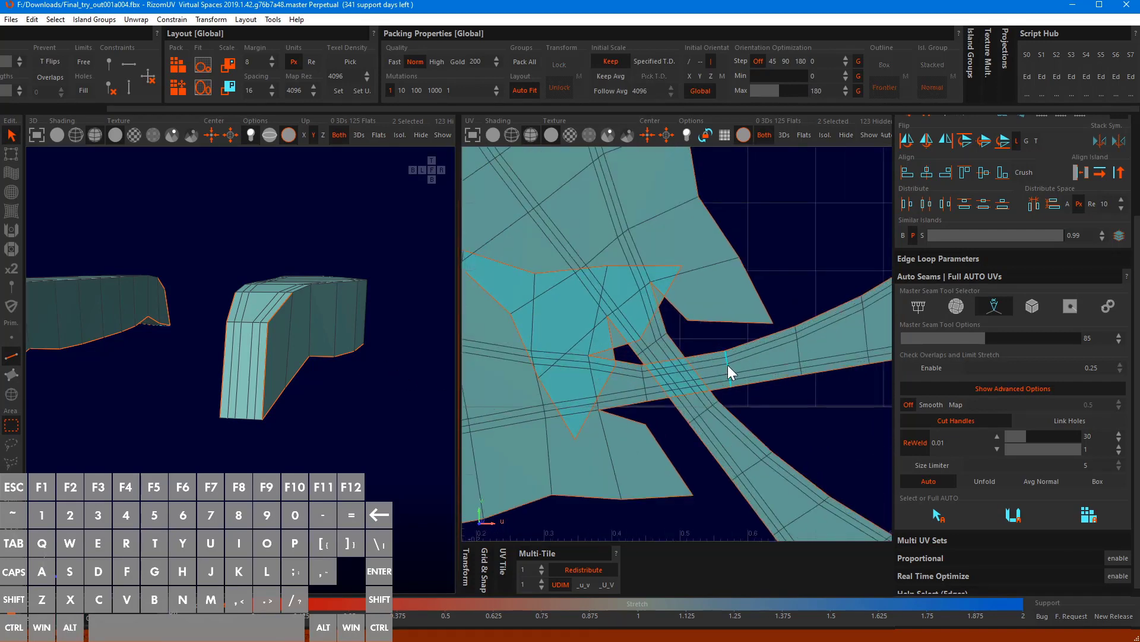
left_click(728, 364)
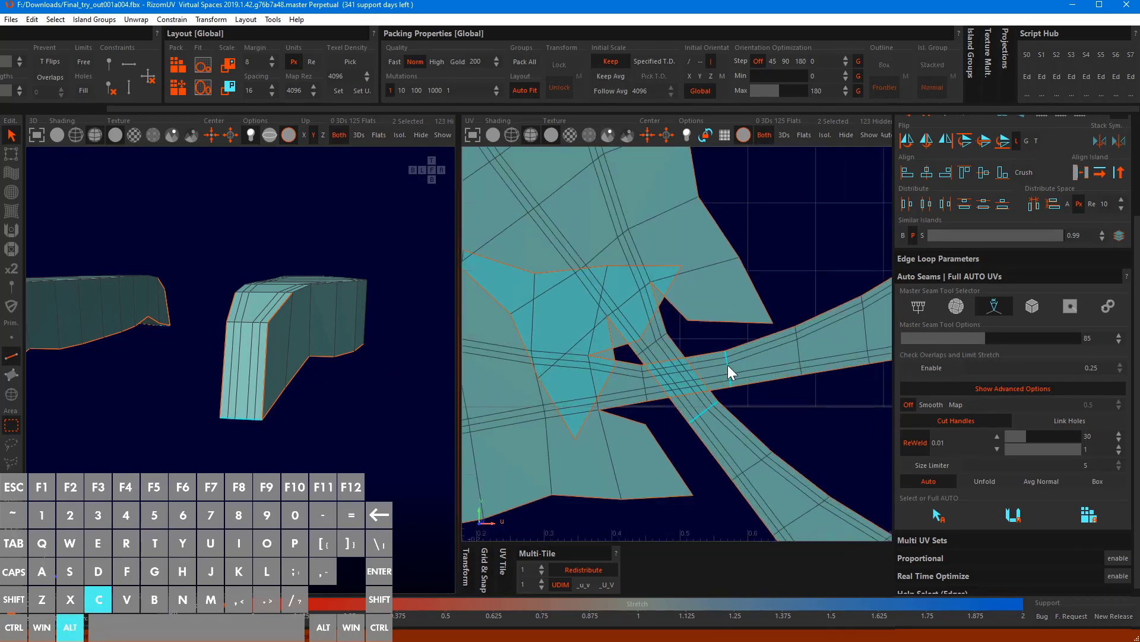
left_click(710, 451)
middle_click_drag(706, 451, 652, 412, "alt")
key("c")
key("u")
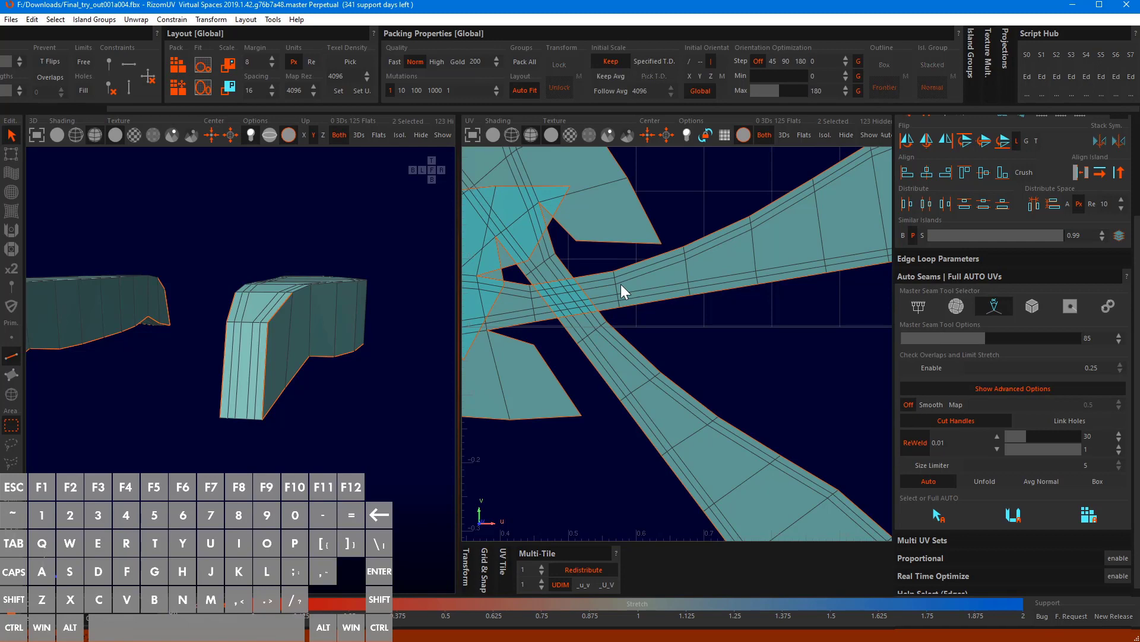
key("c")
key("u")
scroll(667, 347, "down", 3)
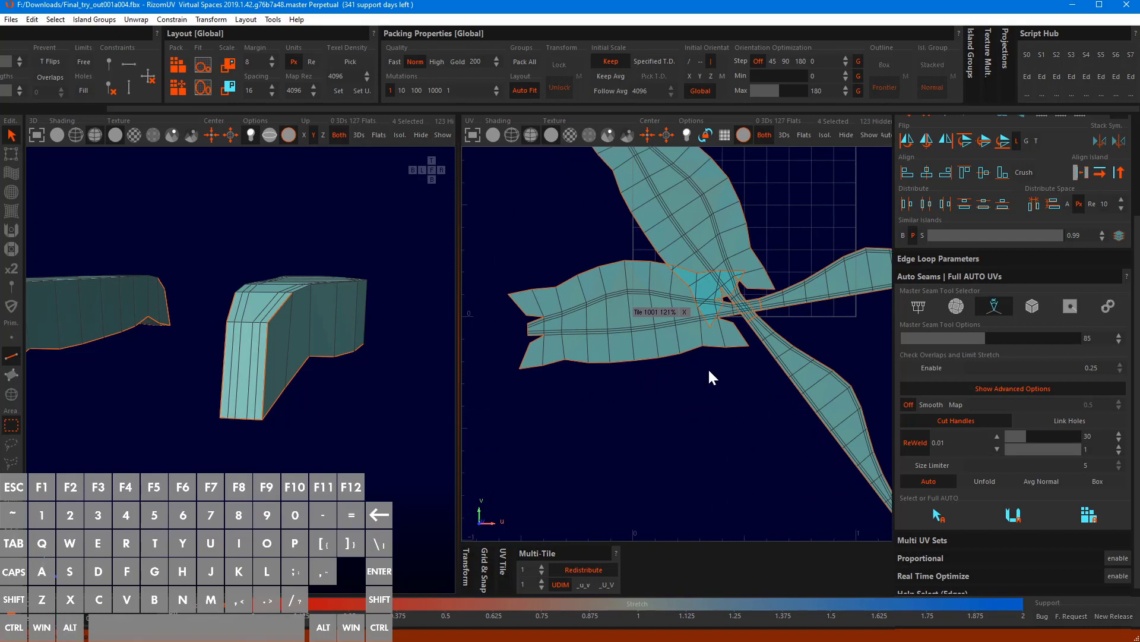
Select the lower edge loops of both case sides without their end edges, and weld the inner strips back on
double_click(778, 360)
left_click_drag(71, 374, 97, 425, "alt")
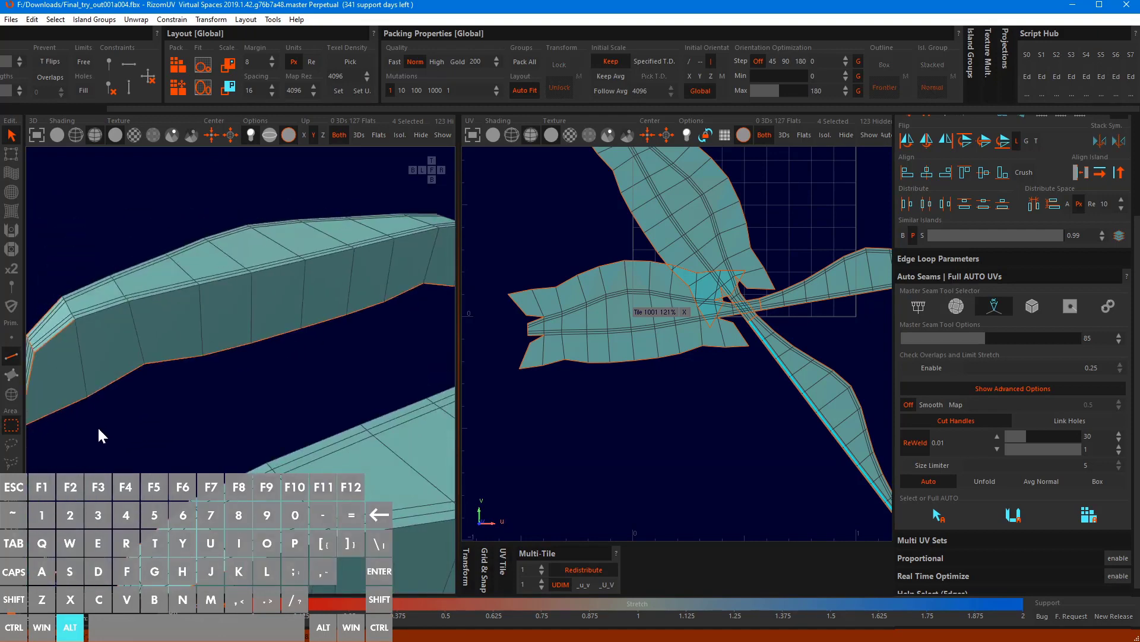
double_click(132, 374)
left_click_drag(132, 374, 67, 403, "alt")
left_click_drag(167, 385, 187, 403, "alt")
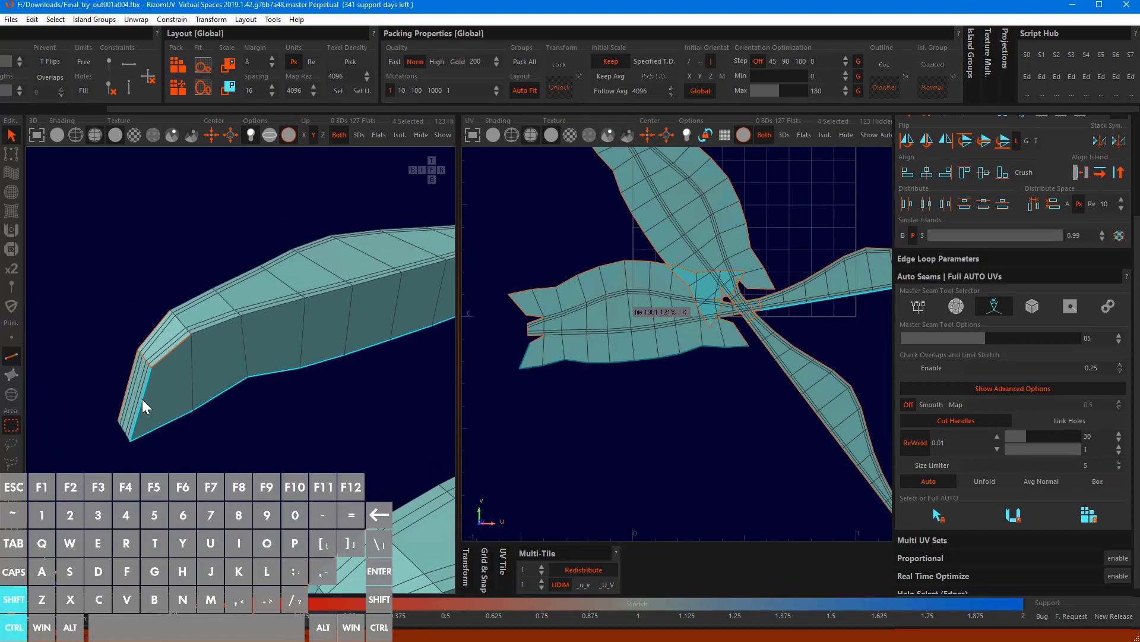
key("c")
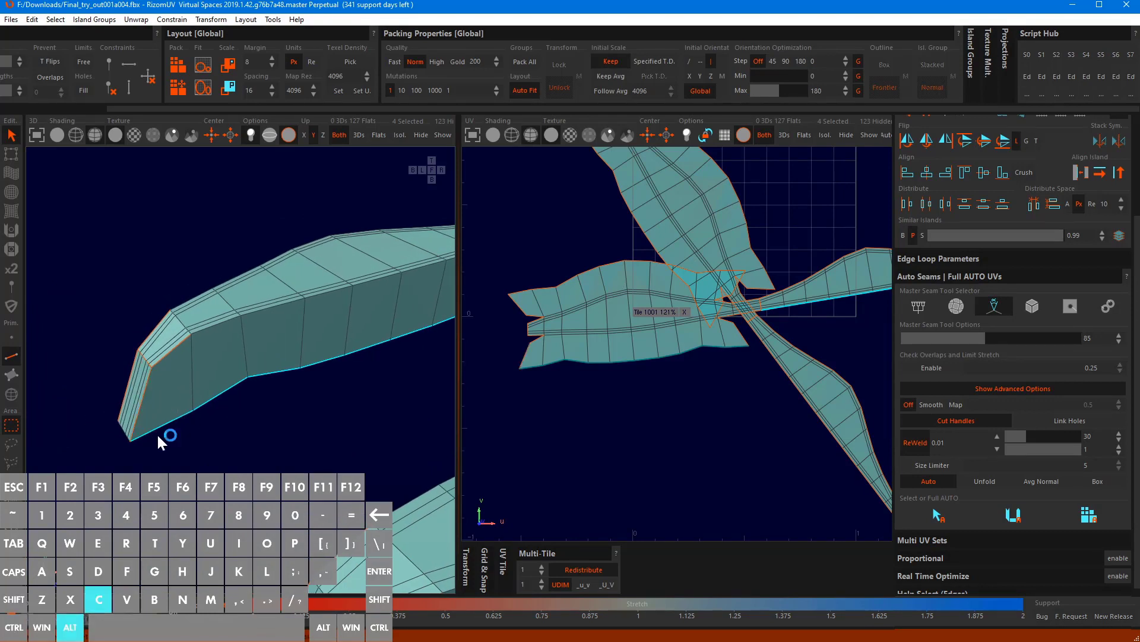
scroll(491, 370, "down", 3)
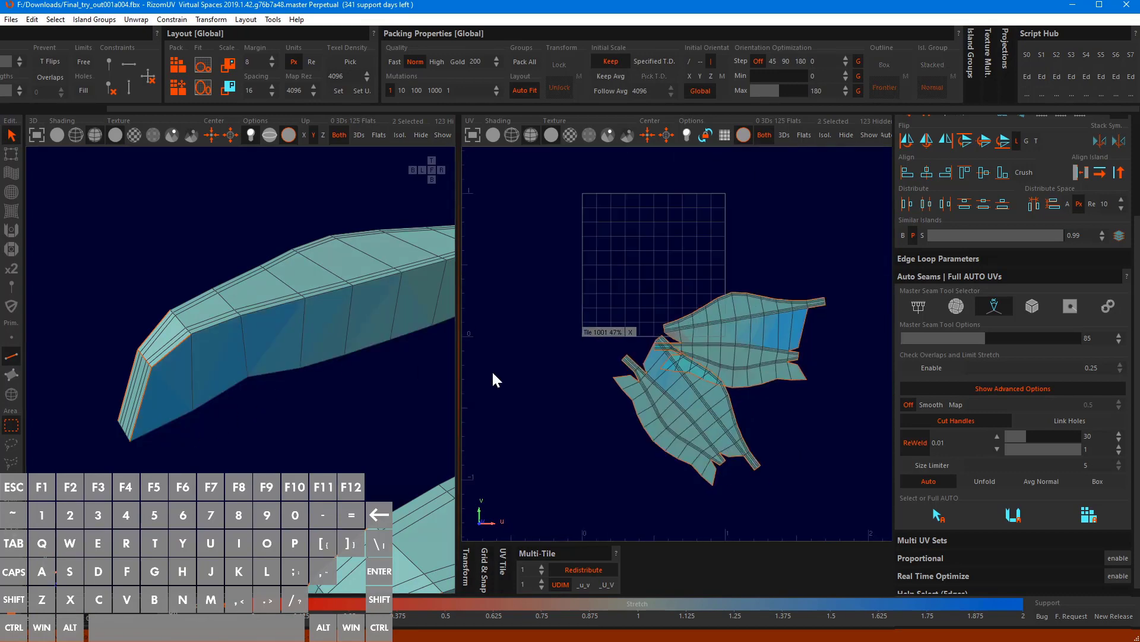
Optimize the two welded case-side islands to relax their stretching, and unhide the rest of the watch
scroll(643, 424, "up", 5)
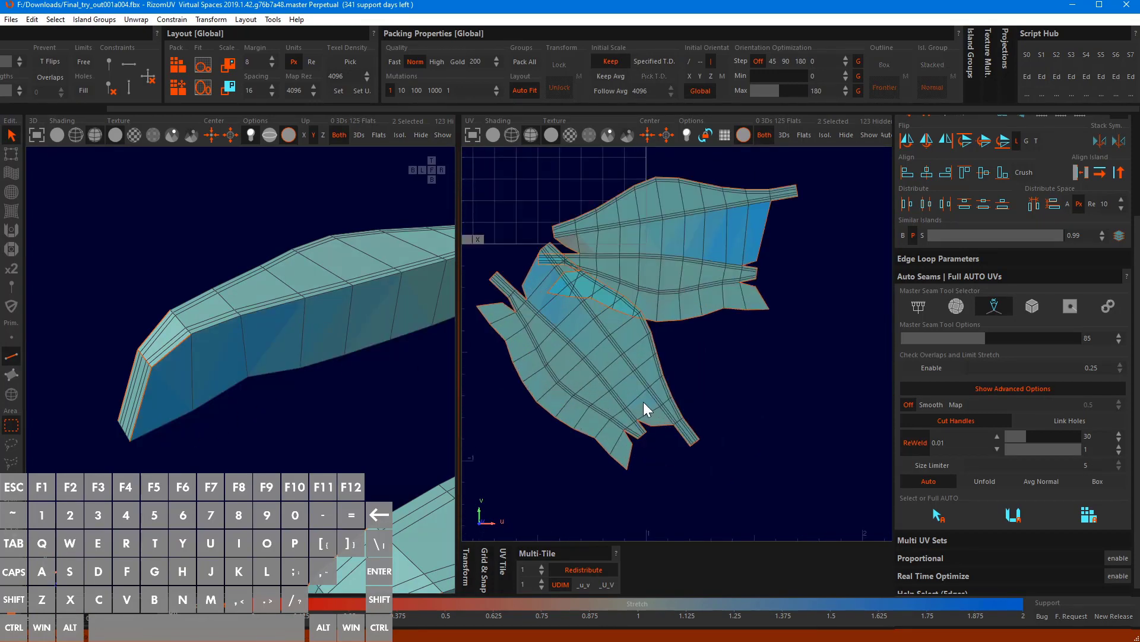
key("o")
key("o")
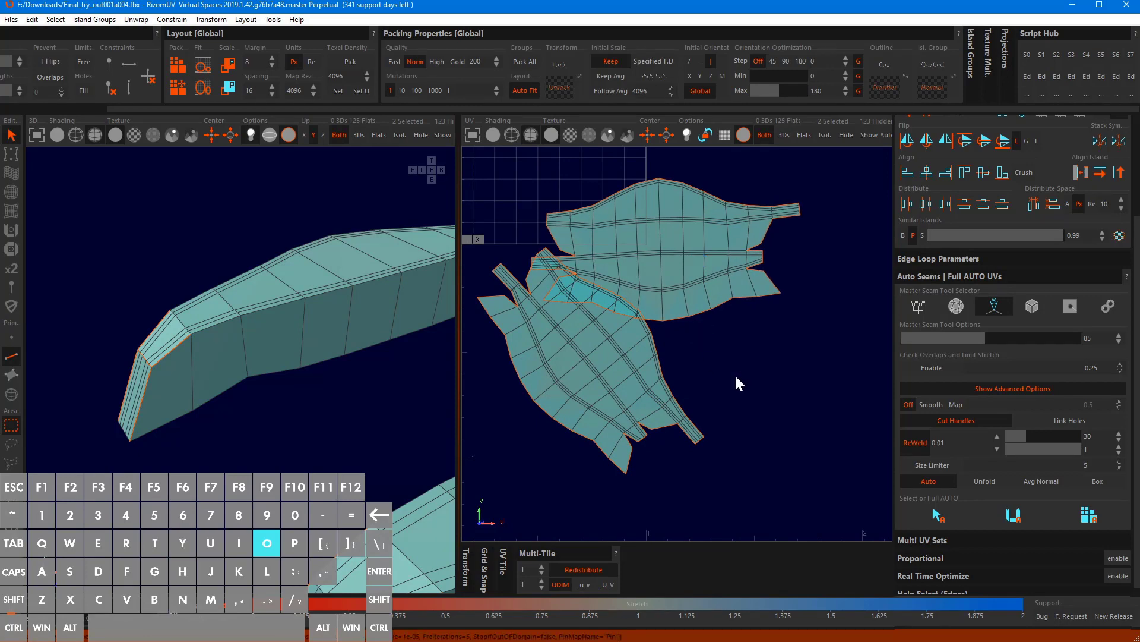
key("y")
Examine the toothed bezel ring for stretching and overlapping faces in its UV island and on the model
scroll(399, 369, "down", 3)
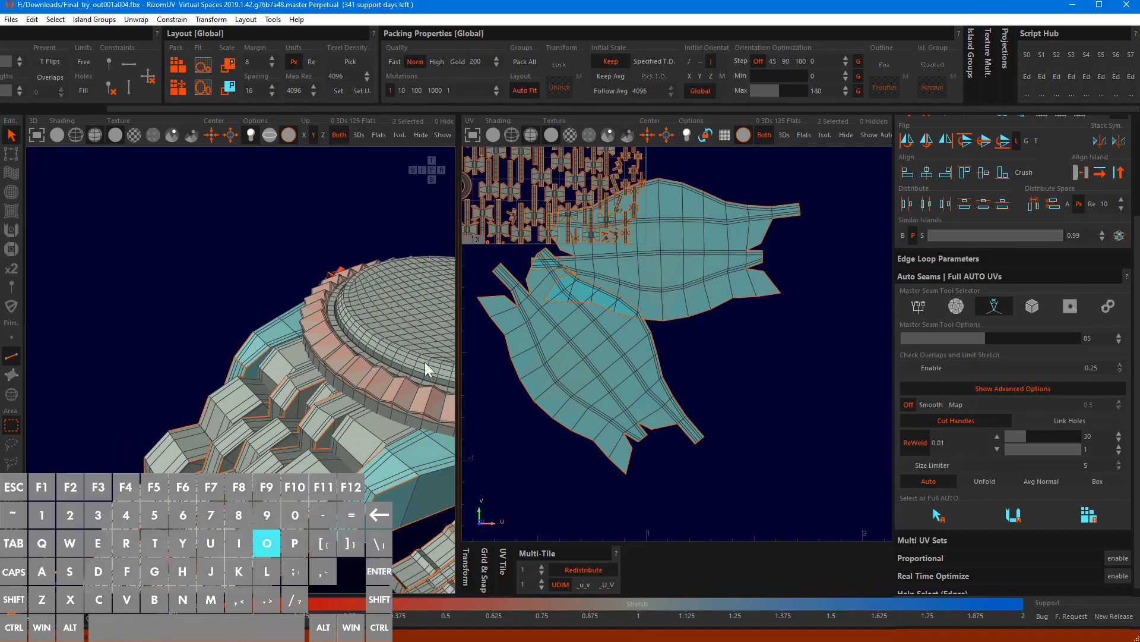
left_click_drag(458, 336, 420, 405, "alt")
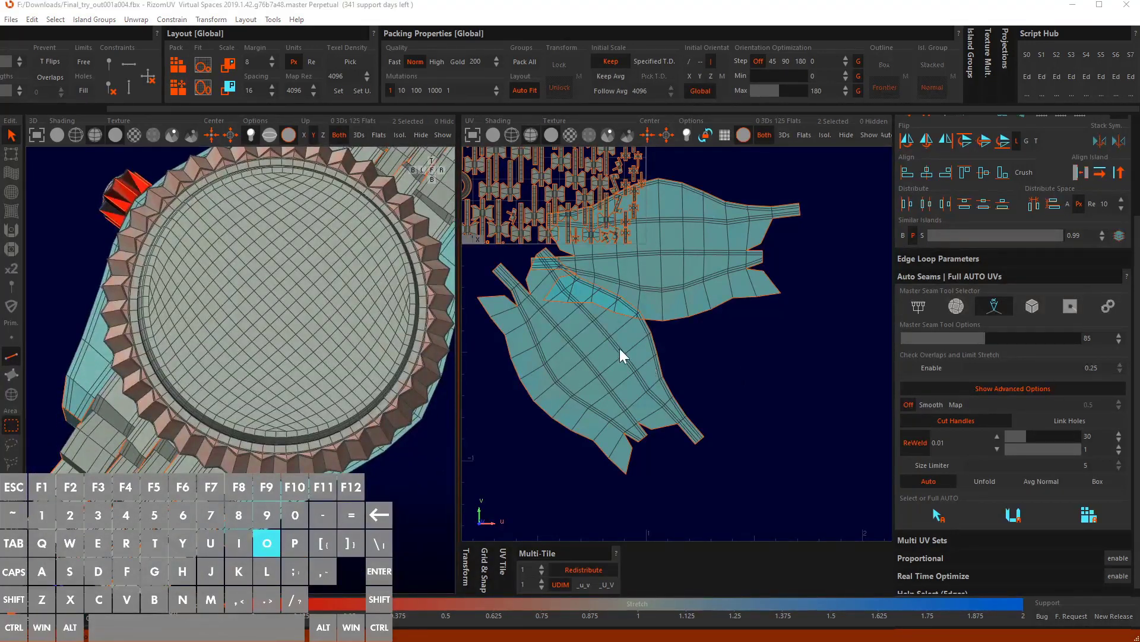
middle_click_drag(619, 349, 669, 347, "alt")
scroll(605, 361, "up", 6)
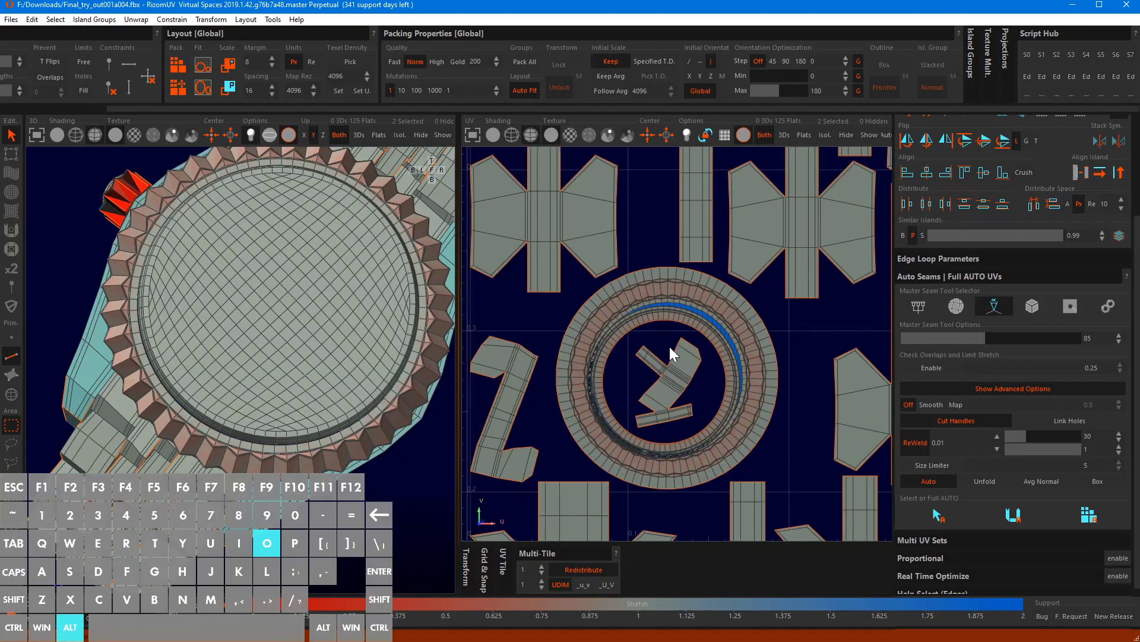
scroll(634, 349, "up", 3)
middle_click_drag(548, 351, 586, 357, "alt")
scroll(583, 350, "up", 3)
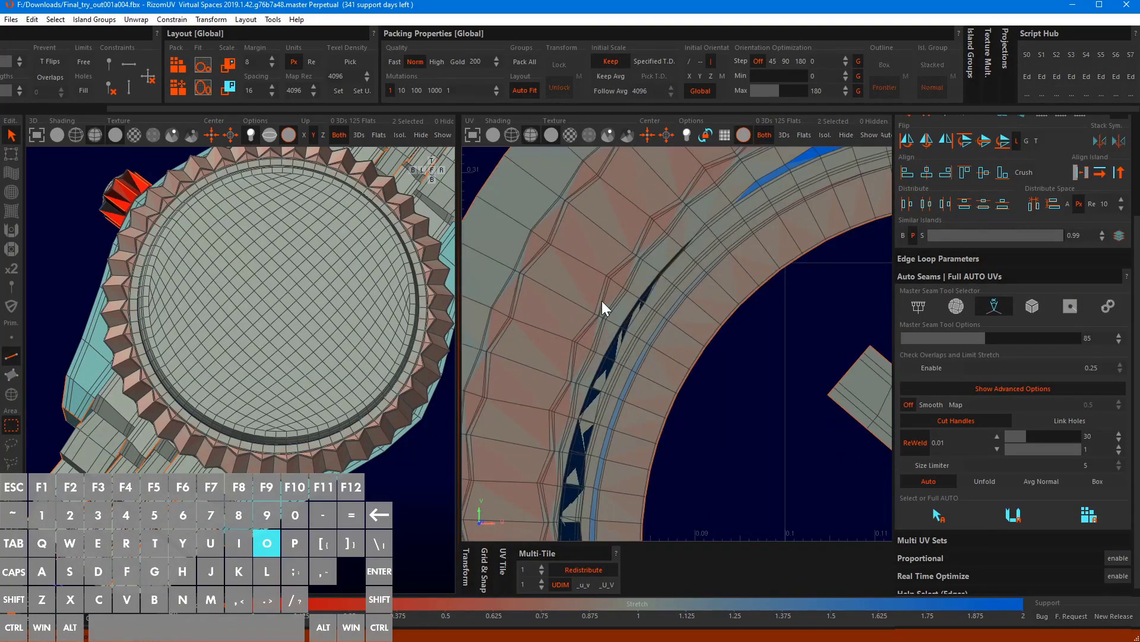
scroll(613, 312, "up", 3)
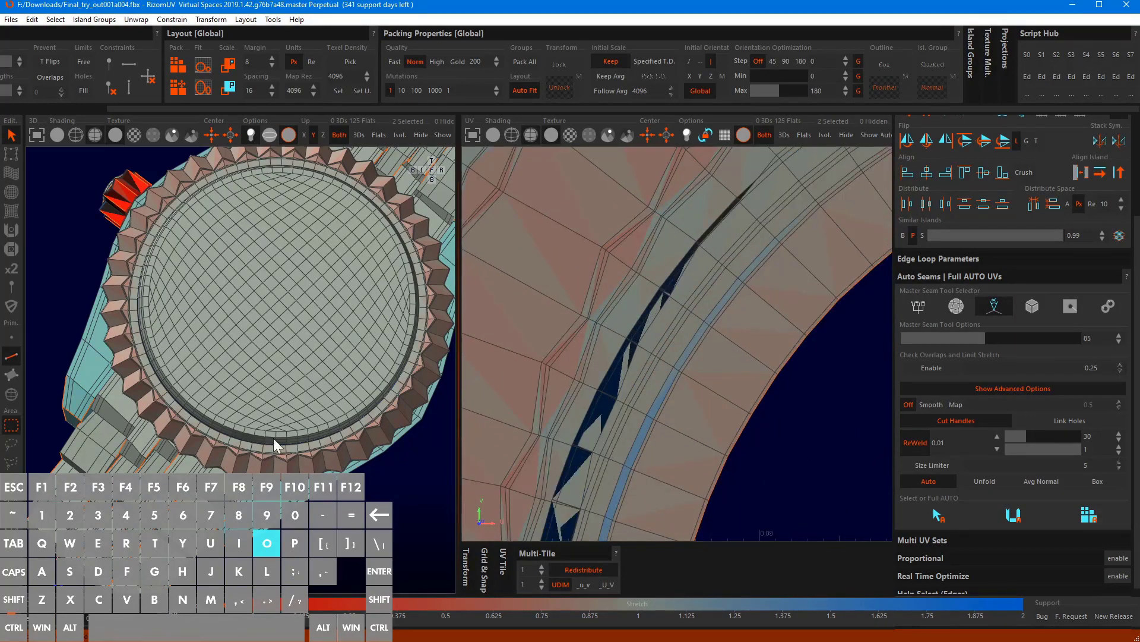
left_click_drag(274, 437, 241, 417, "alt")
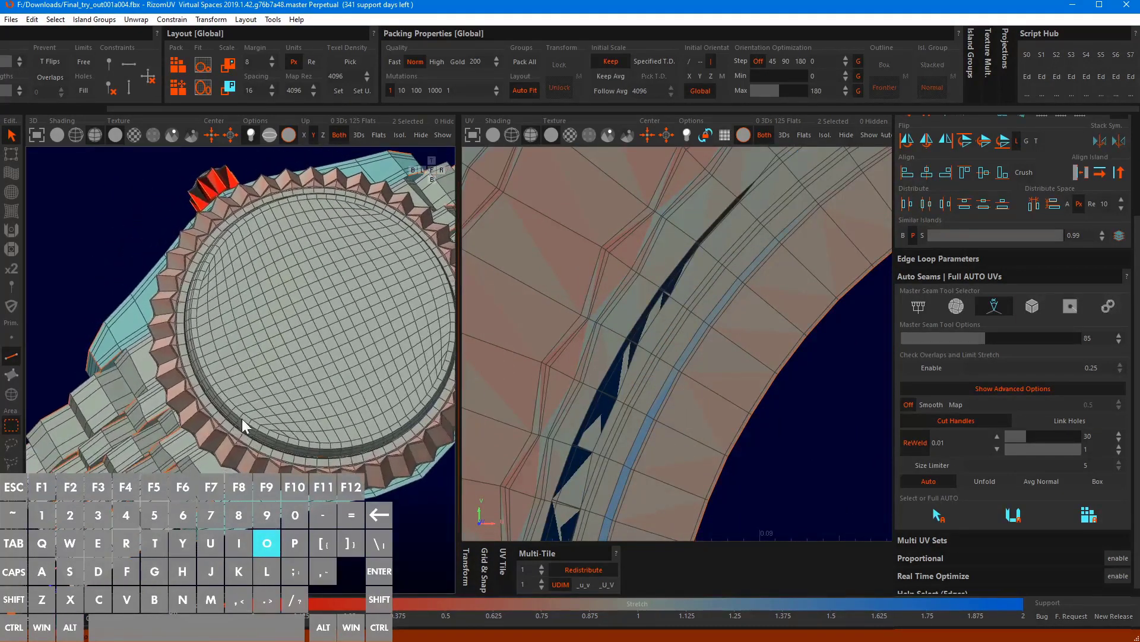
scroll(260, 461, "up", 5)
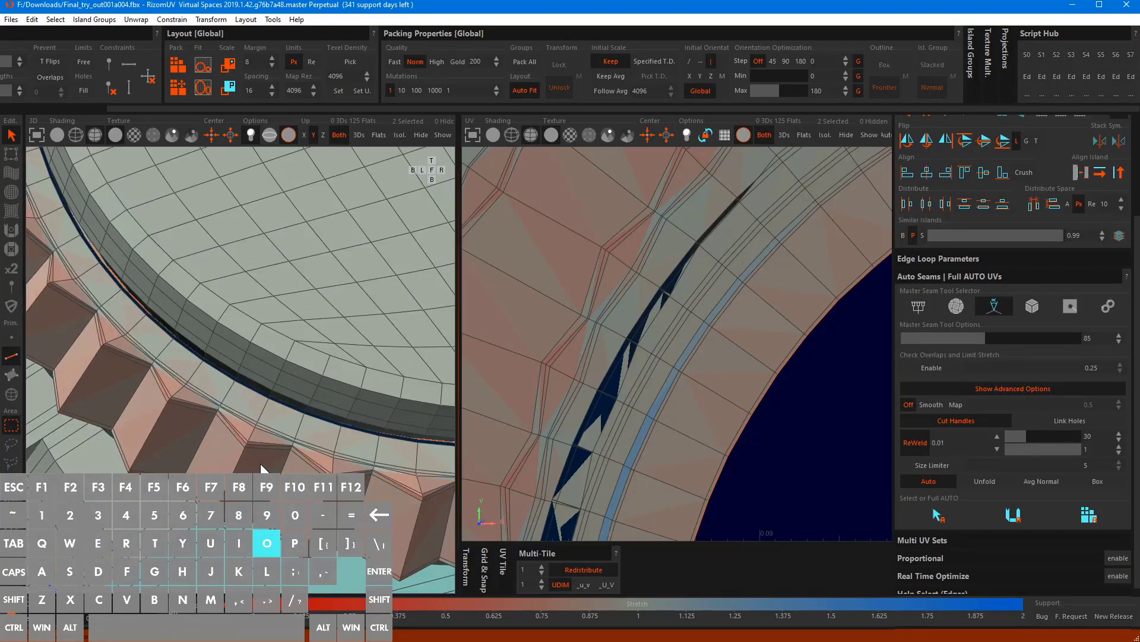
Cut the toothed bezel ring along the zigzag edge loop at the outer ends of its teeth
key("o")
left_click_drag(271, 452, 308, 395, "alt")
scroll(286, 405, "up", 2)
double_click(321, 390)
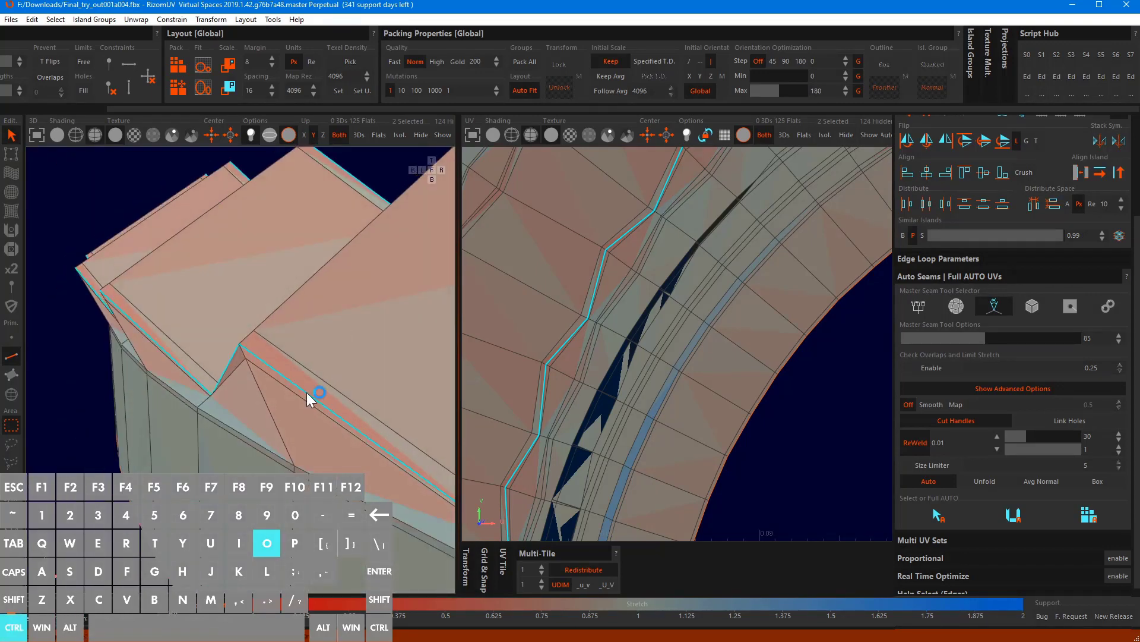
scroll(307, 393, "down", 3)
left_click_drag(371, 343, 327, 358, "alt")
key("c")
scroll(328, 357, "down", 3)
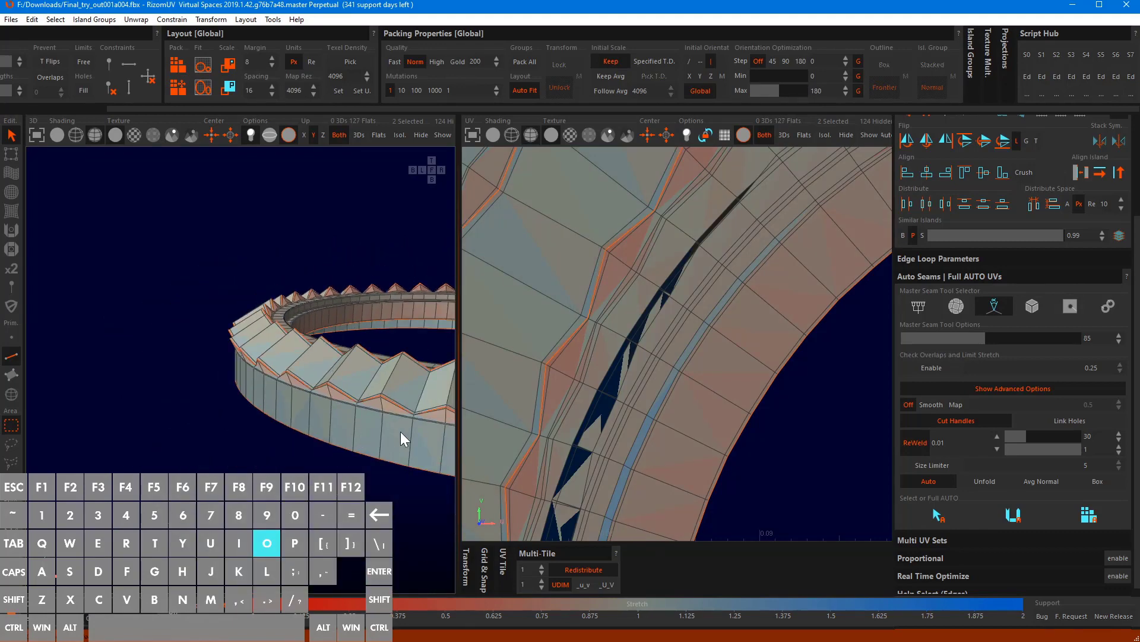
Unfold the separated bezel ring islands to relieve their overlapping faces
key("u")
key("u")
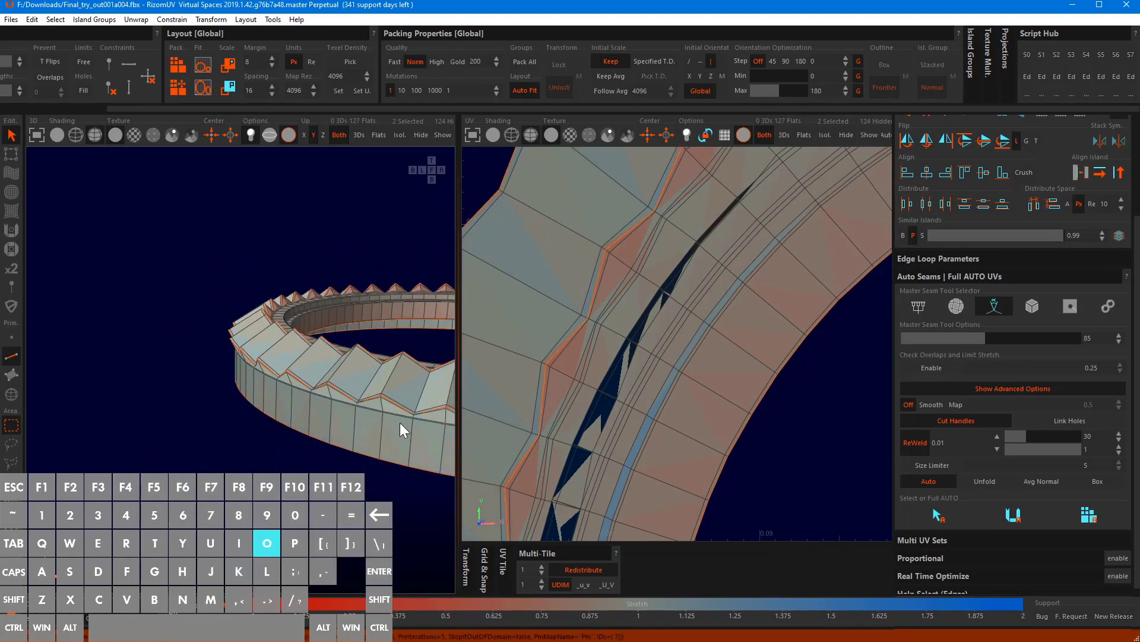
left_click_drag(406, 403, 309, 424, "alt")
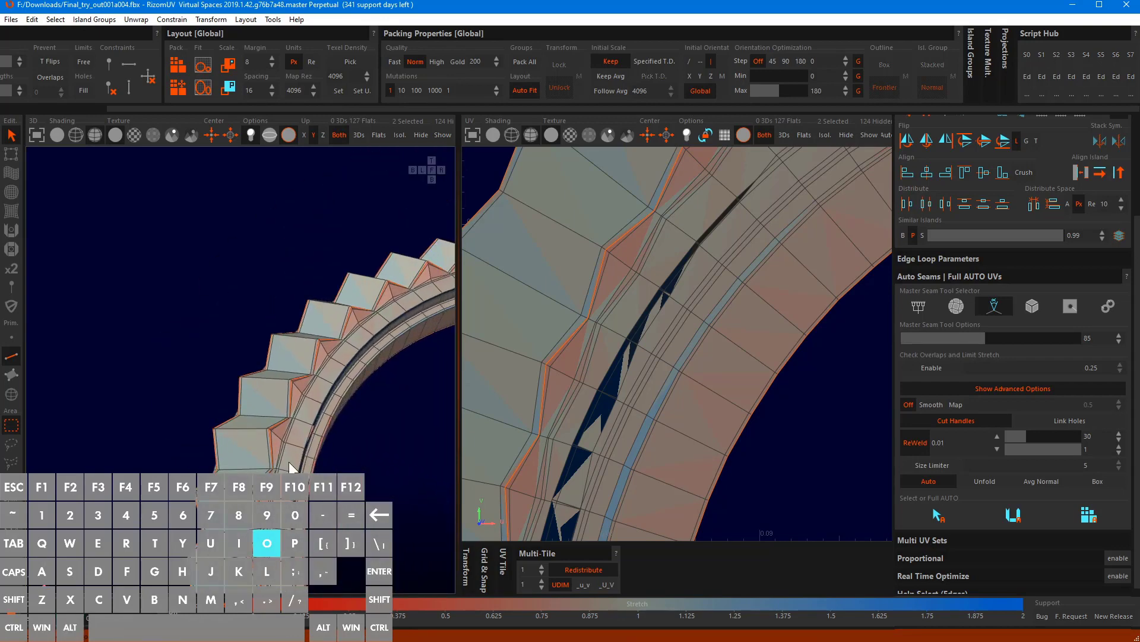
key("u")
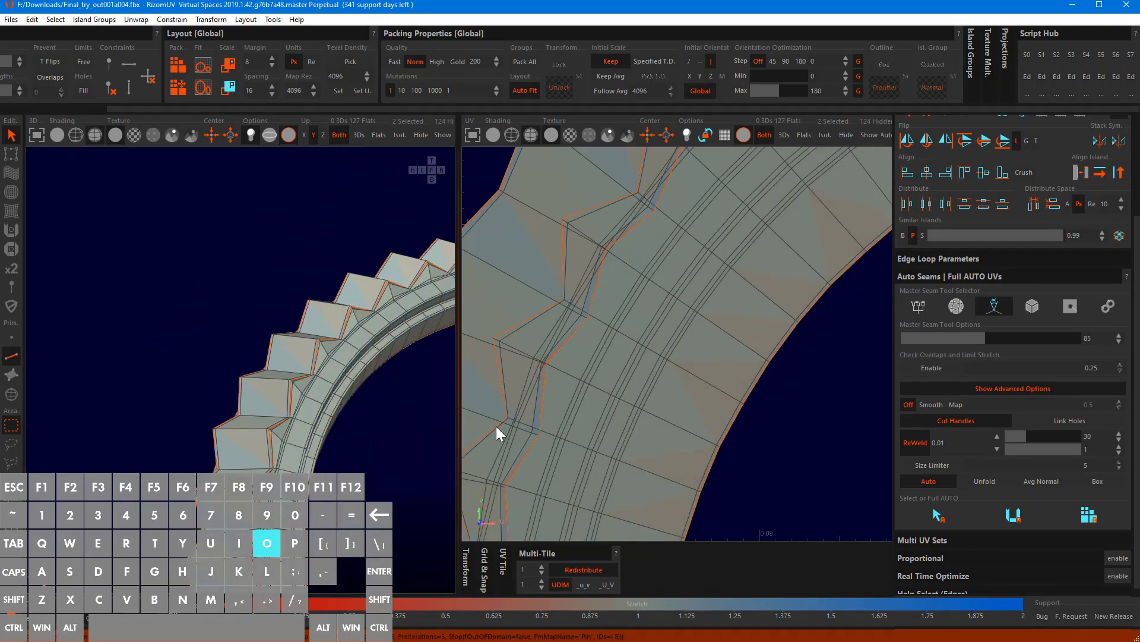
scroll(336, 416, "down", 3)
scroll(585, 326, "down", 8)
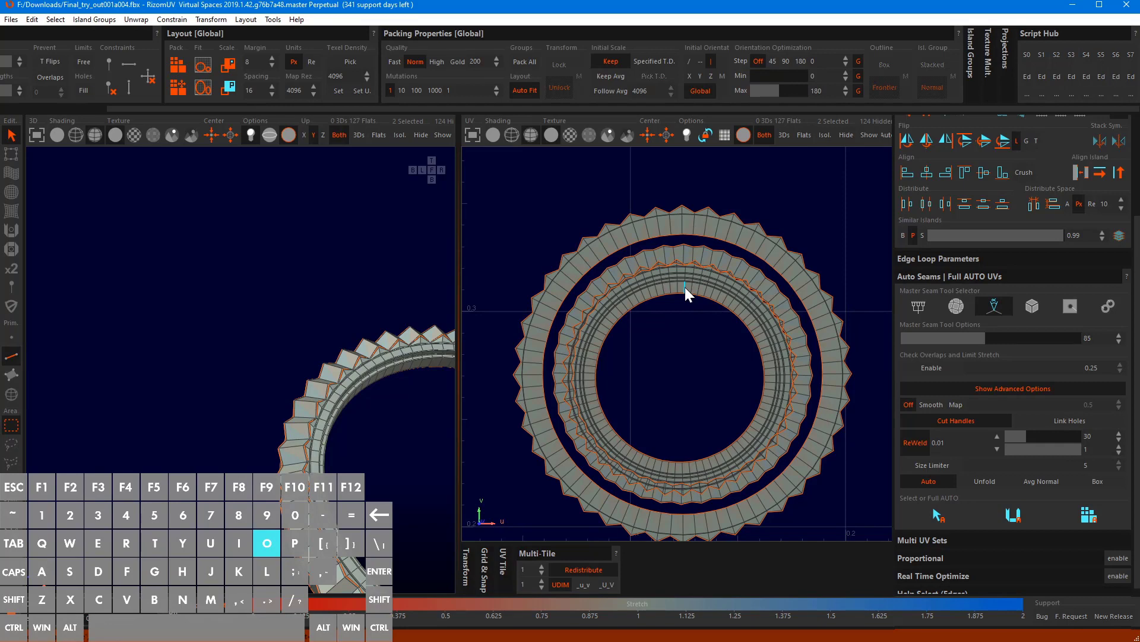
Select the crosswise edges in line on all three bezel ring islands and cut the rings open there
scroll(688, 275, "up", 5)
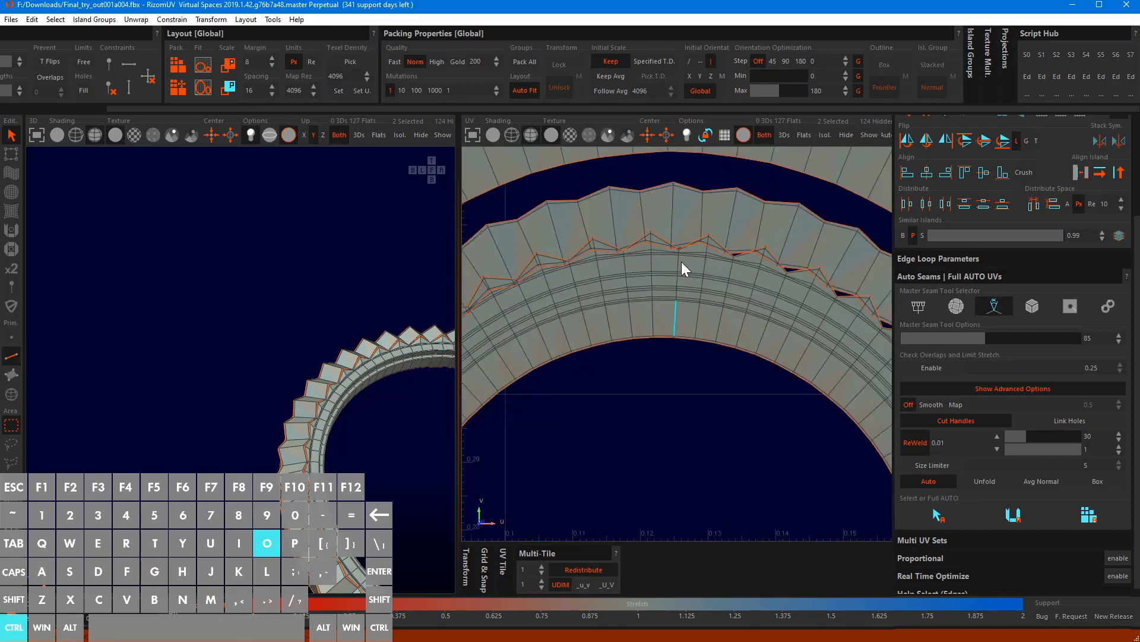
left_click(682, 263, "ctrl")
key("ctrl")
middle_click_drag(730, 241, 738, 349, "alt")
double_click(673, 358, "ctrl")
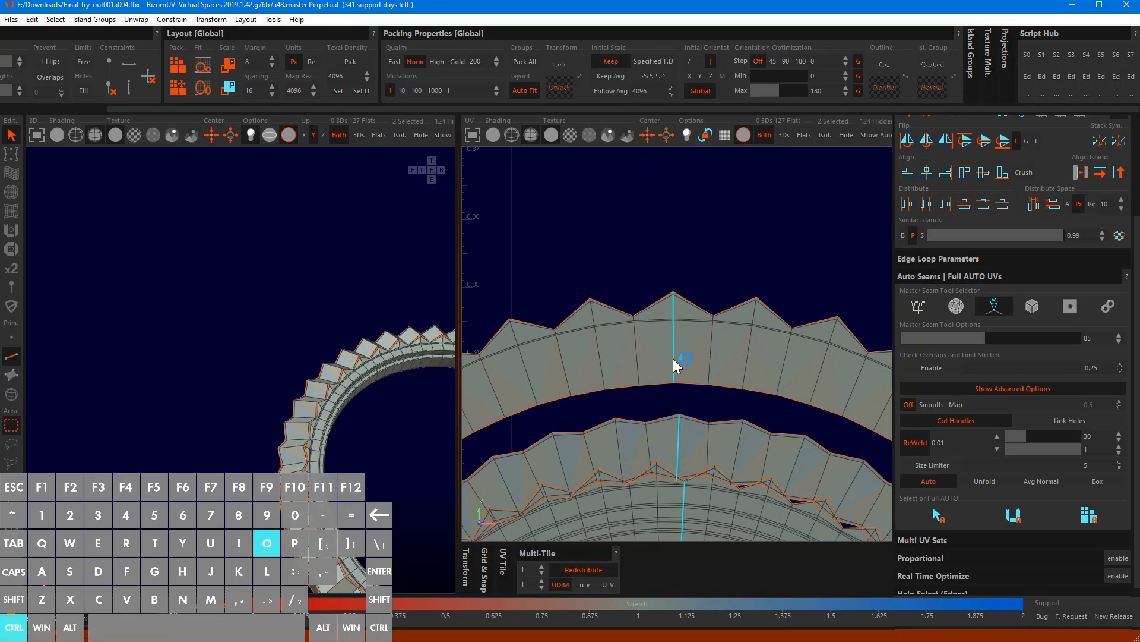
scroll(673, 359, "down", 4)
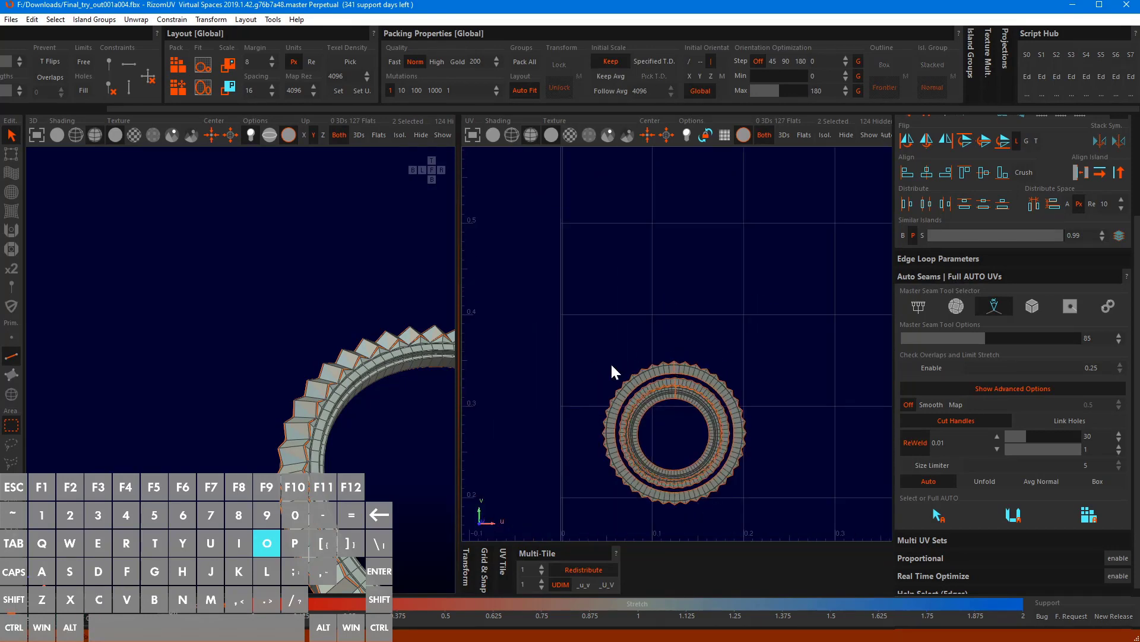
Select the three opened bezel islands and straighten them into vertical strips
key("F4")
left_click_drag(606, 305, 817, 536)
left_click(1007, 242)
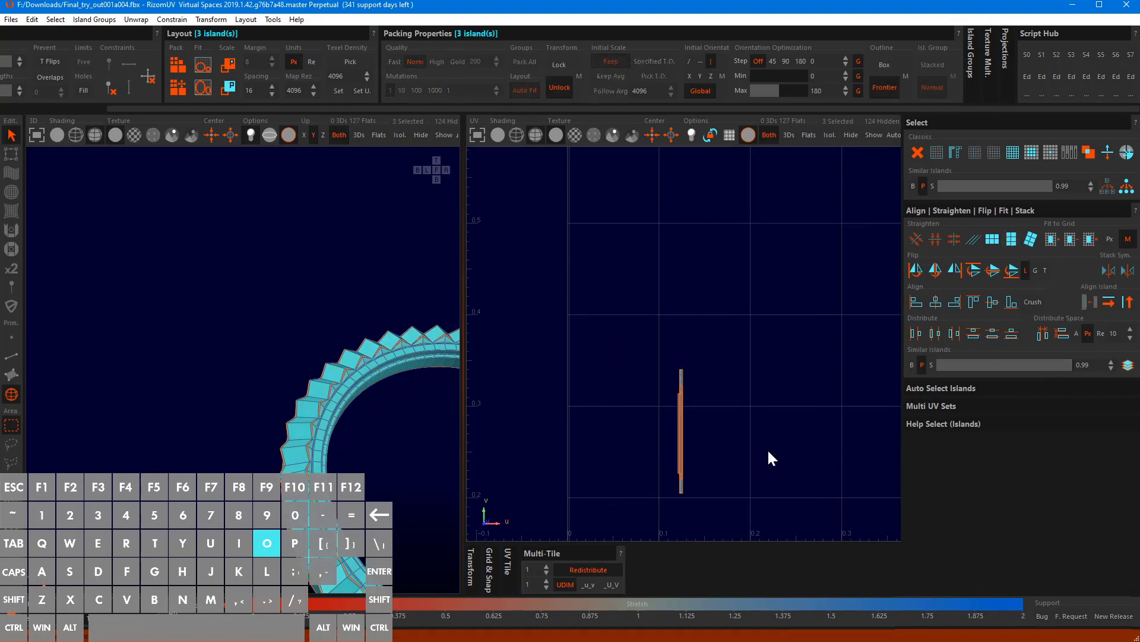
scroll(767, 448, "up", 3)
scroll(645, 350, "down", 1)
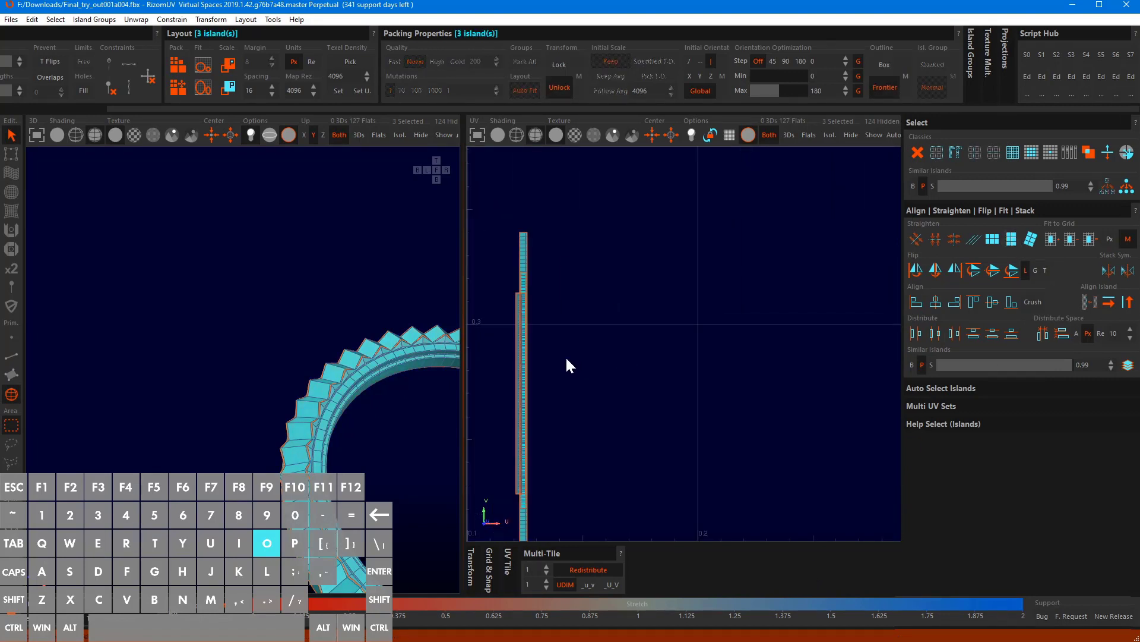
Optimize the three straightened bezel strips and clear the island selection
scroll(557, 356, "up", 1)
key("o")
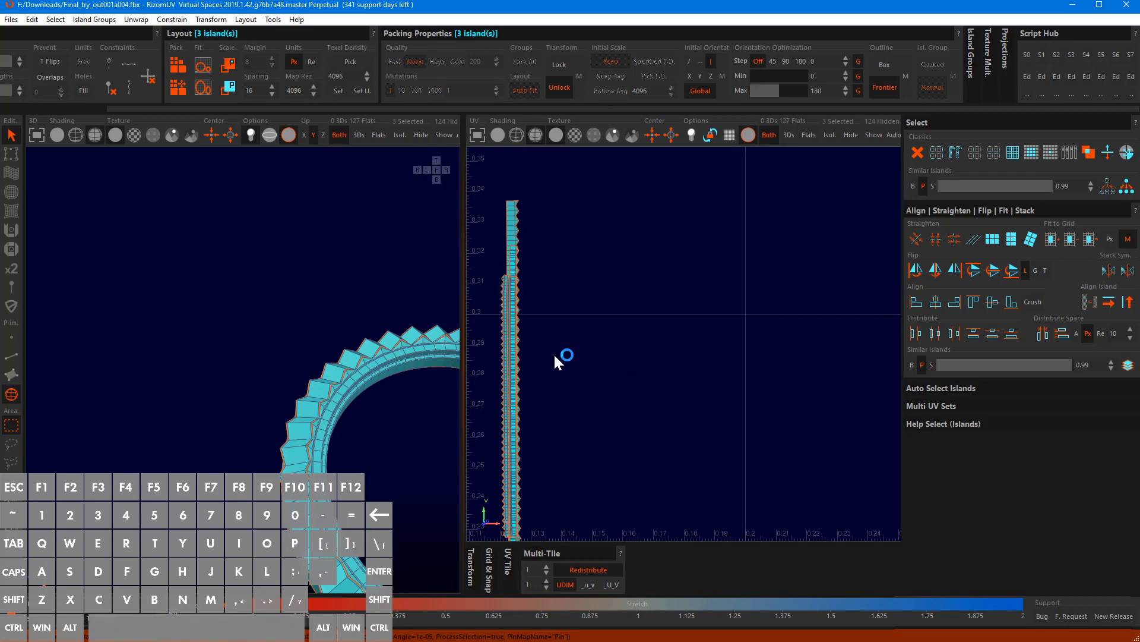
left_click(555, 385)
scroll(534, 363, "up", 2)
scroll(533, 359, "up", 2)
middle_click_drag(518, 345, 569, 346, "alt")
scroll(569, 346, "down", 4)
scroll(589, 364, "down", 3)
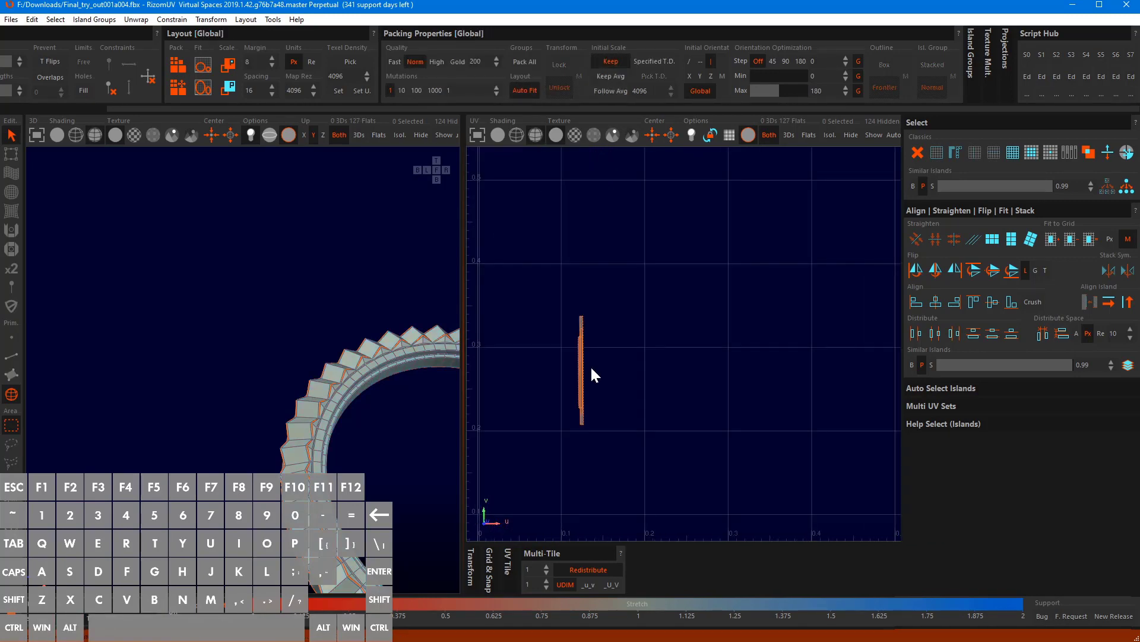
Unhide the rest of the watch, then select the toothed crown's islands and isolate them
key("i")
scroll(591, 368, "down", 2)
left_click_drag(418, 427, 304, 375, "alt")
scroll(319, 440, "up", 5)
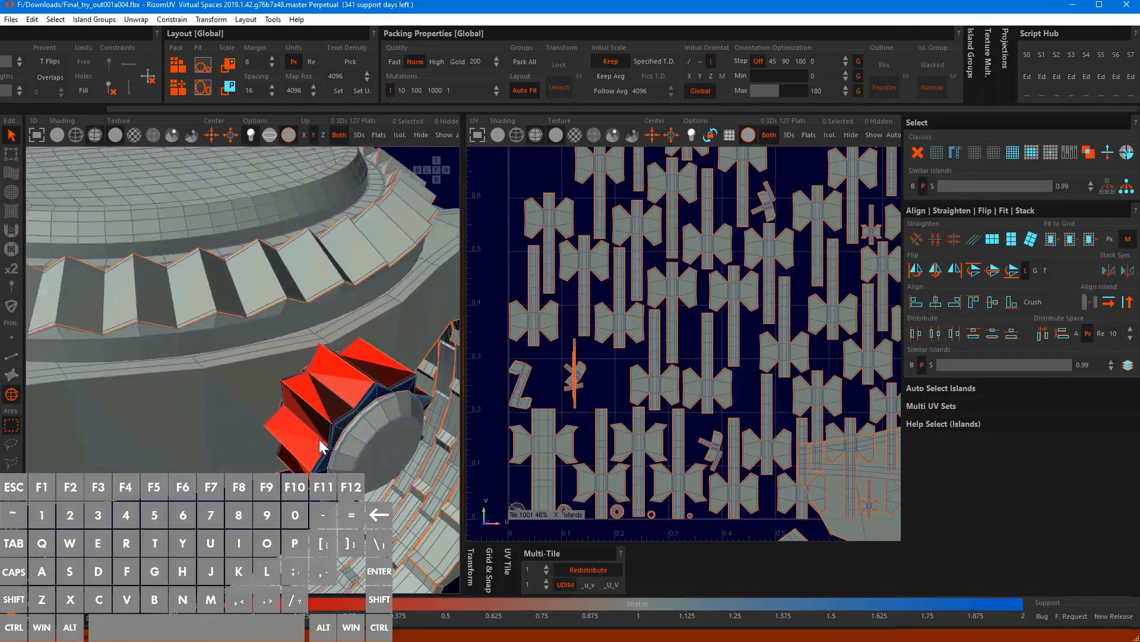
left_click(380, 444)
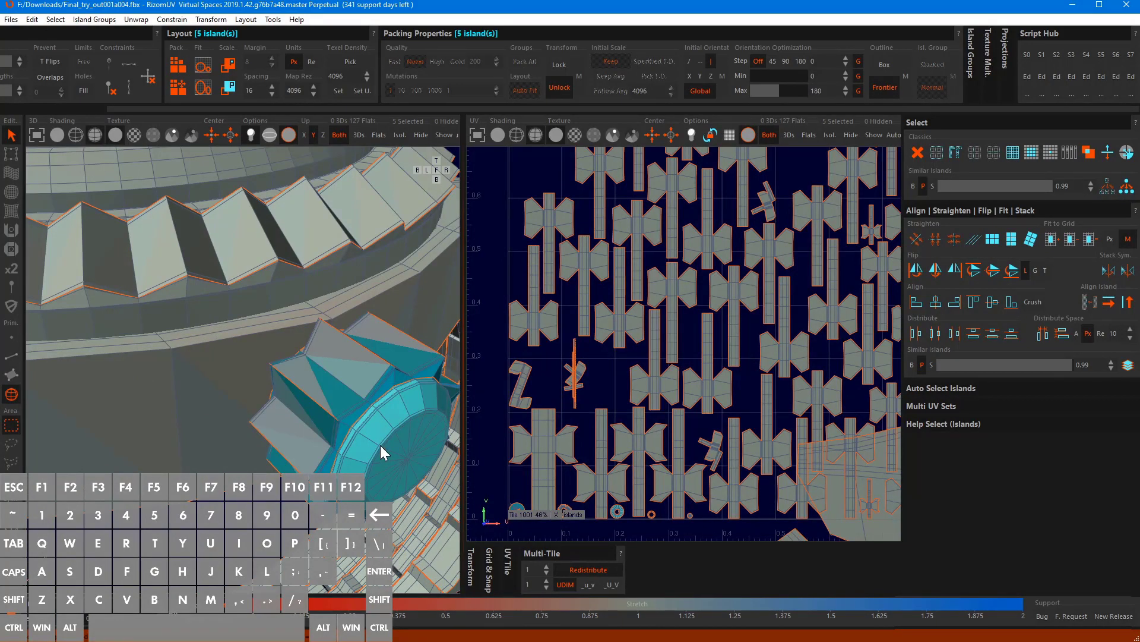
key("i")
left_click_drag(381, 445, 414, 361, "alt")
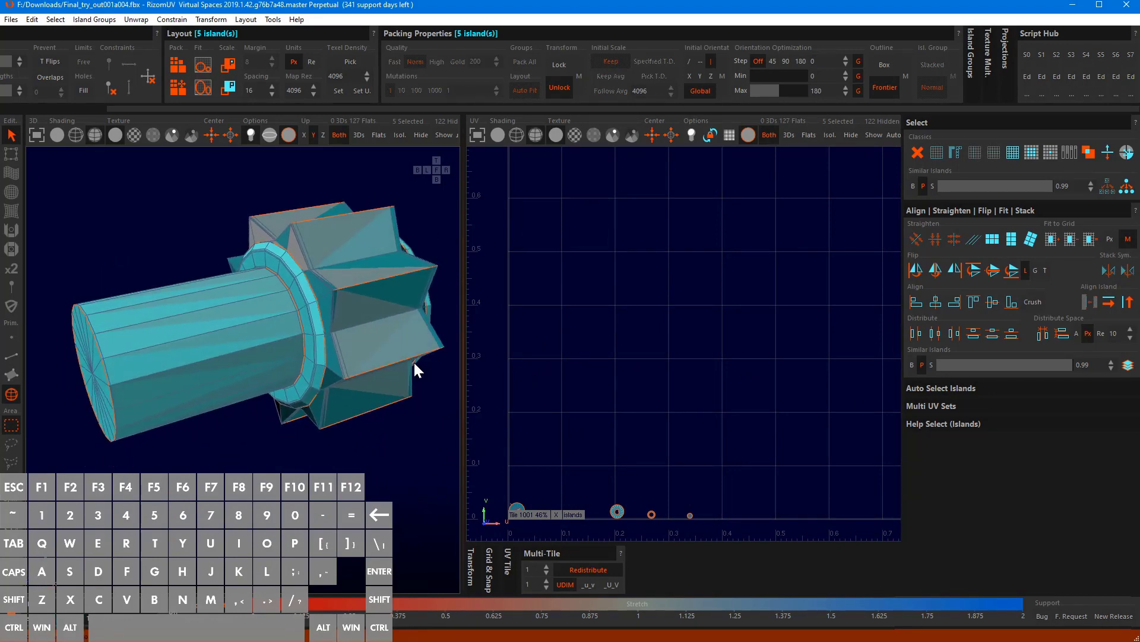
Inspect the isolated crown's stretched islands and merge them into one island with script S0
key("F2")
scroll(246, 274, "up", 4)
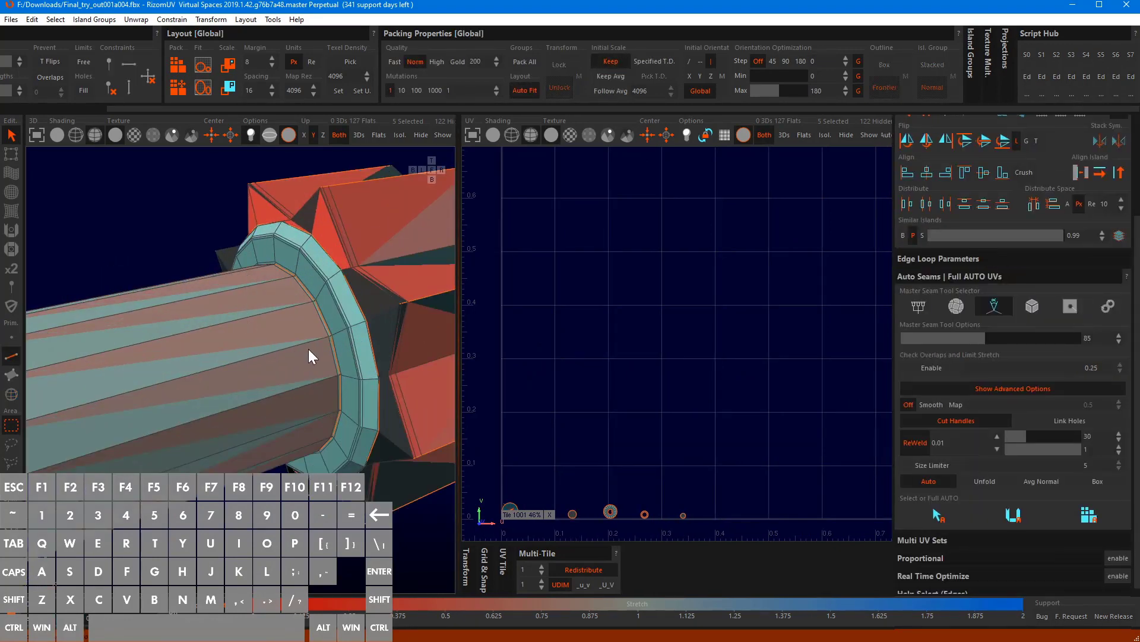
scroll(715, 432, "down", 3)
scroll(739, 294, "up", 6)
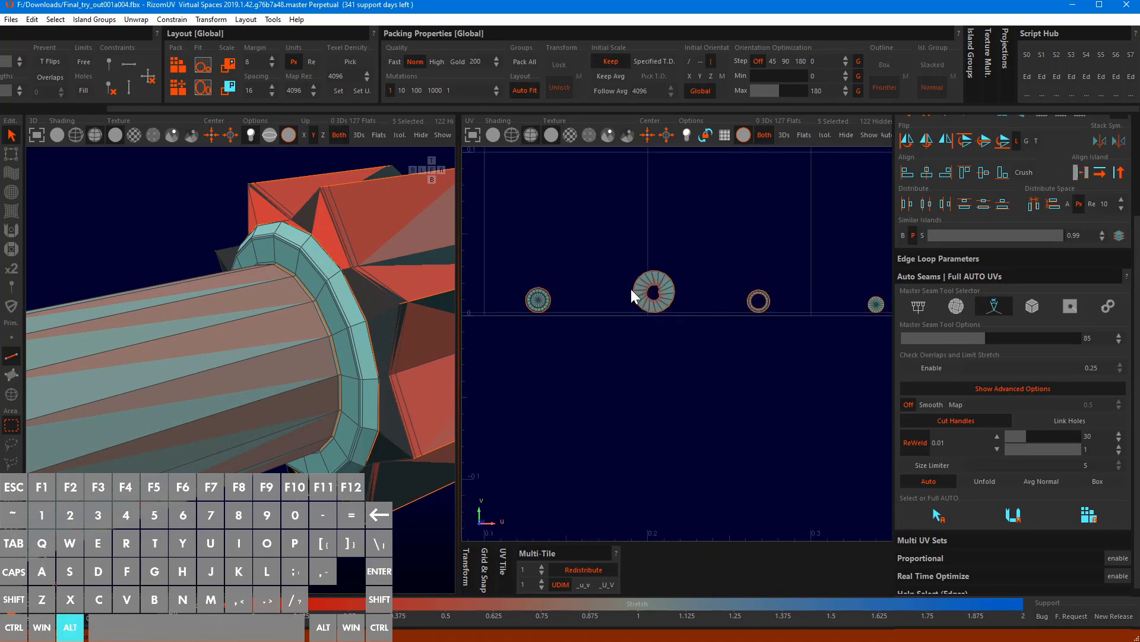
left_click_drag(631, 295, 702, 308, "alt")
left_click_drag(322, 282, 209, 300, "alt")
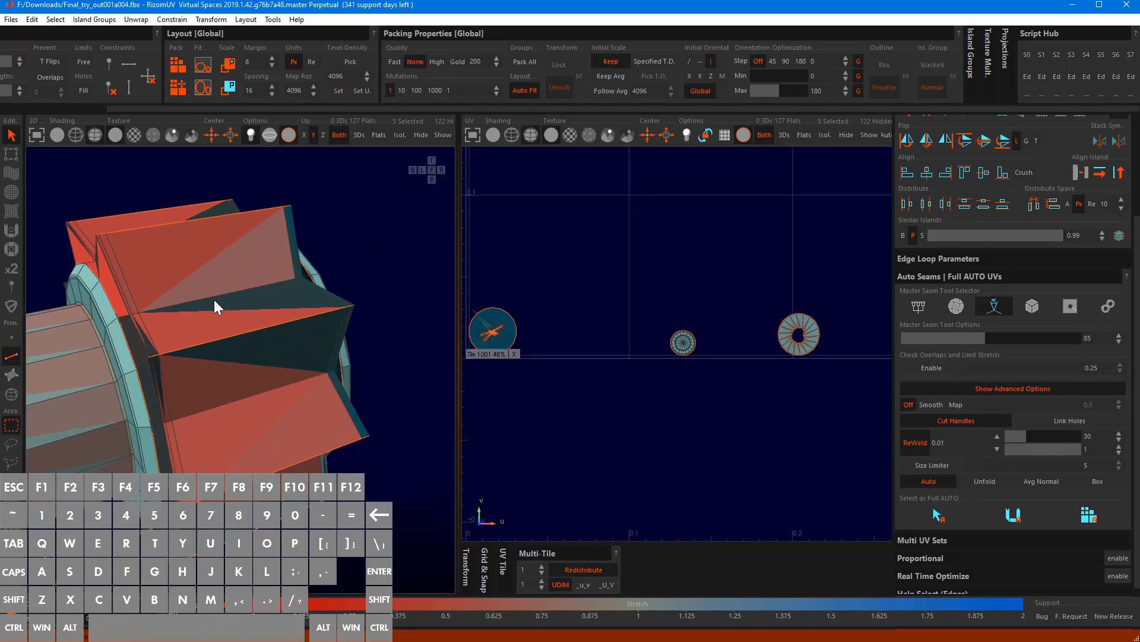
scroll(214, 299, "down", 5)
key("F4")
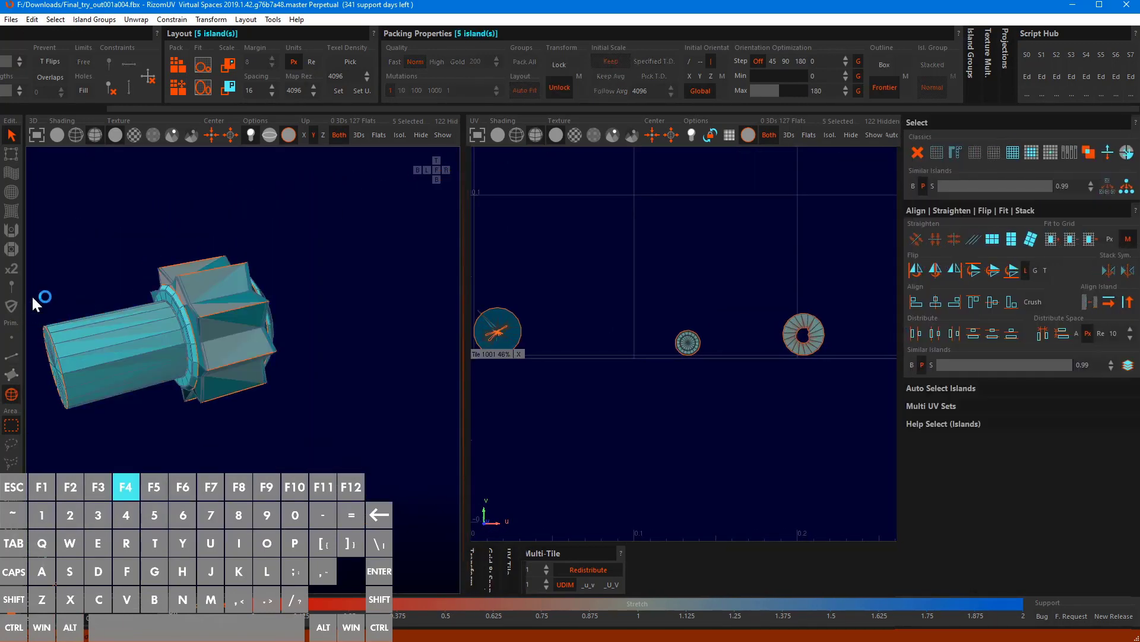
left_click(1027, 55)
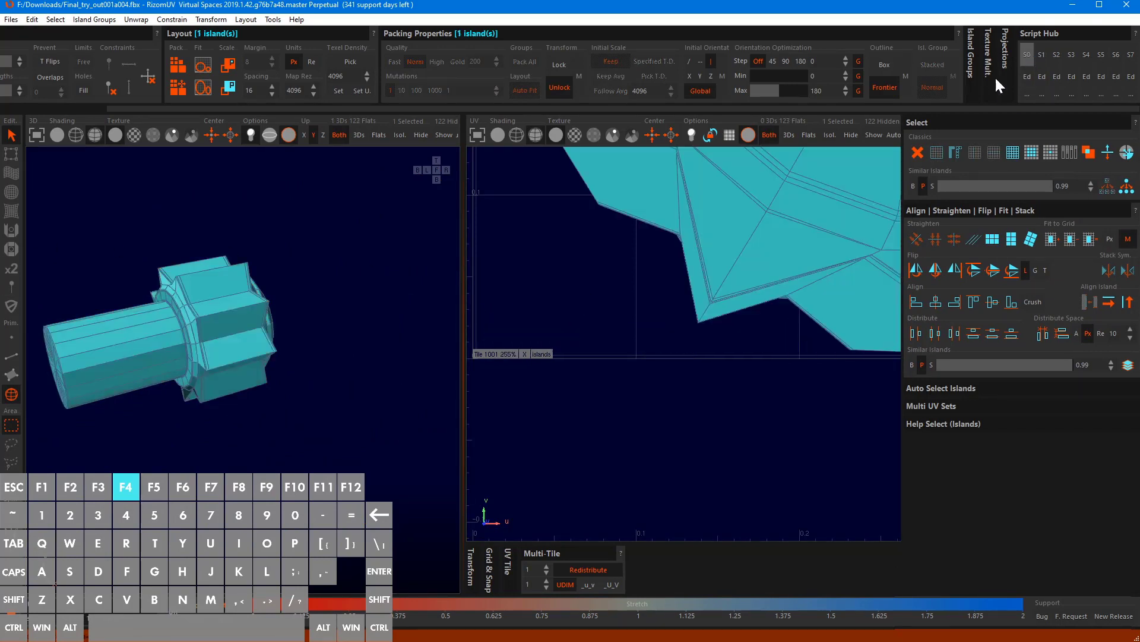
Cut the edge loop around the crown's outer cap where it meets the teeth
left_click_drag(217, 353, 308, 361, "alt")
scroll(238, 370, "up", 4)
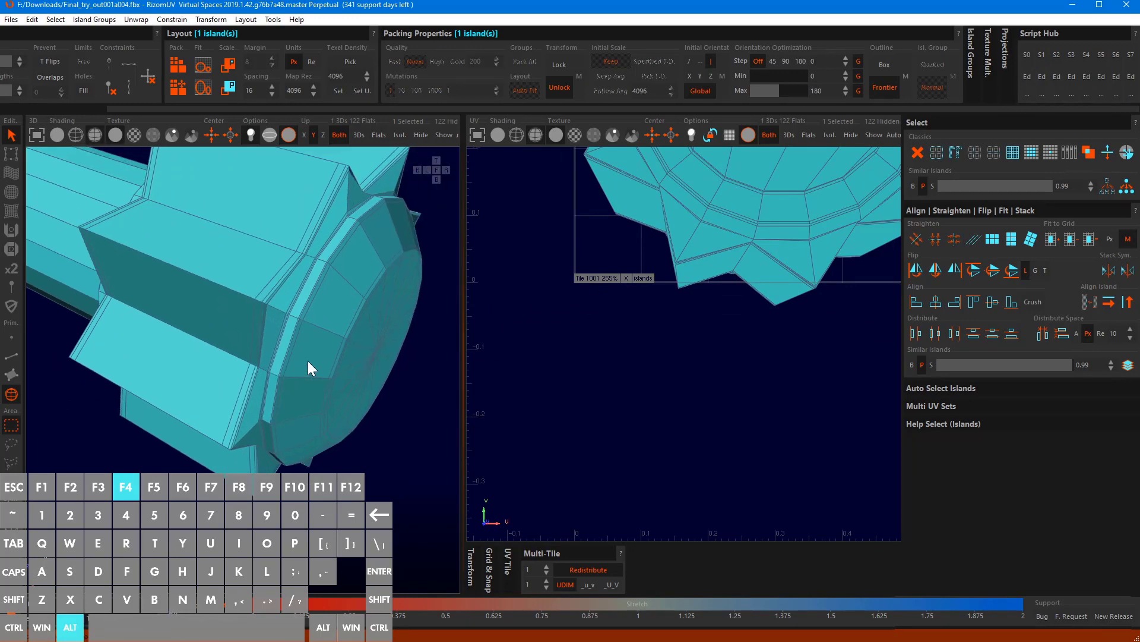
scroll(275, 325, "up", 5)
key("F2")
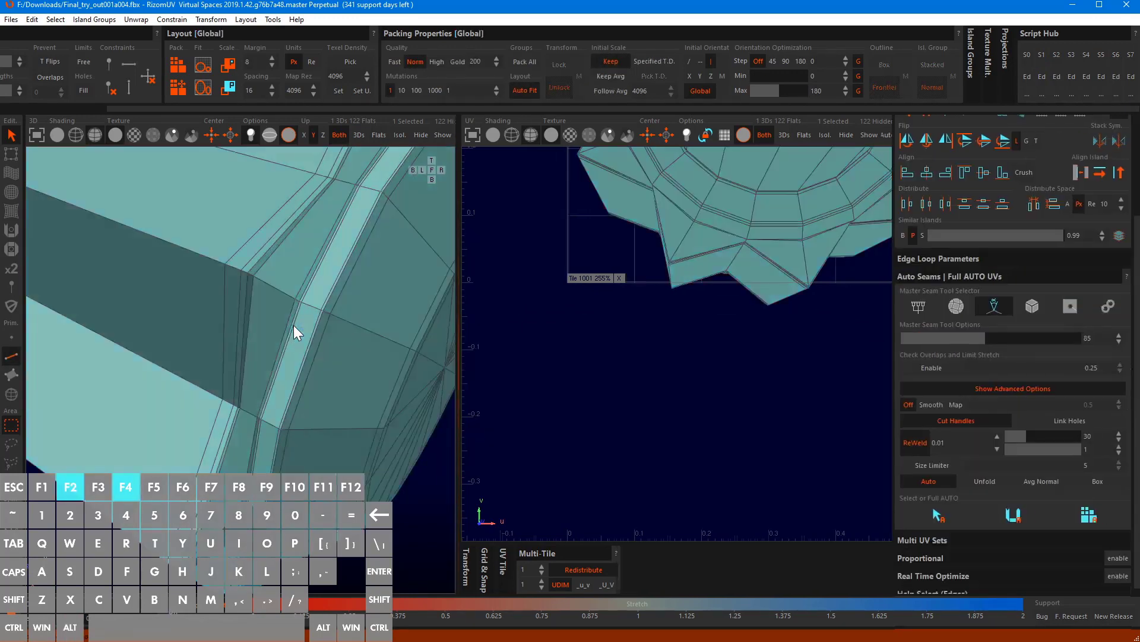
double_click(289, 328)
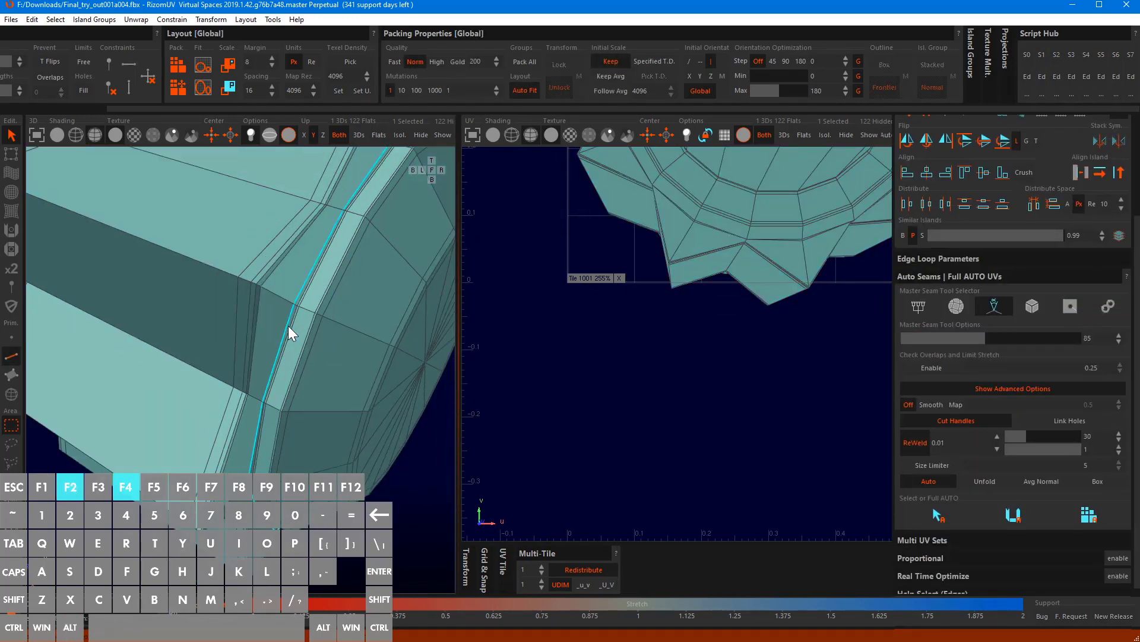
key("c")
key("u")
scroll(390, 357, "down", 3)
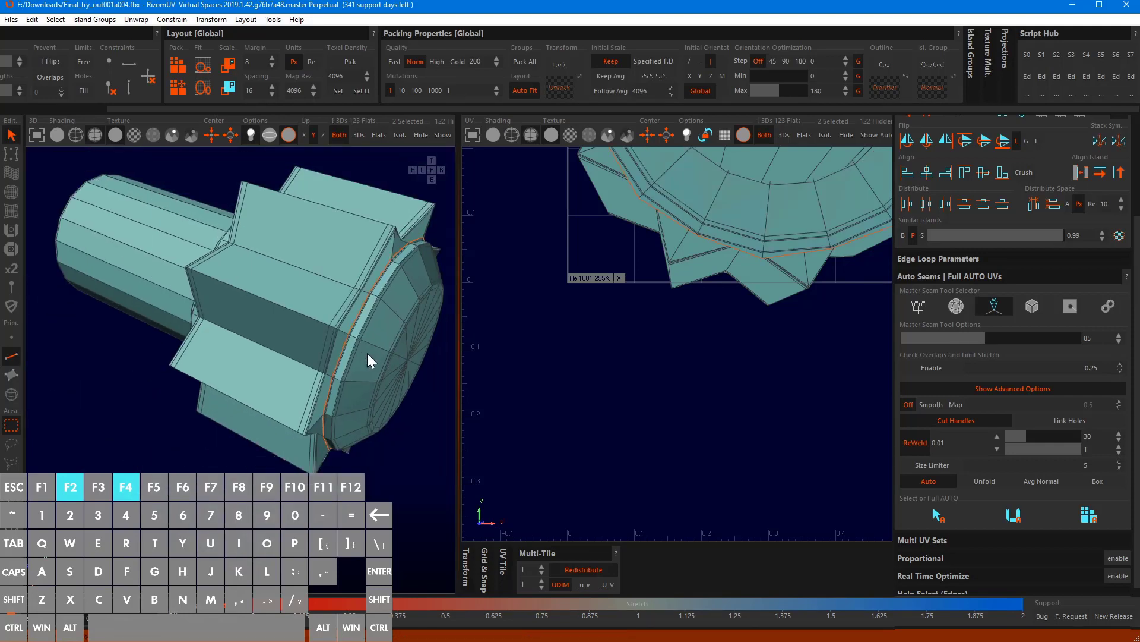
Cut a lengthwise seam along the crown's teeth and shaft, and the loop around the teeth's cap-side ends
double_click(351, 290)
key("c")
mouse_move(347, 327)
left_mouse_down("alt")
mouse_move(317, 268)
mouse_move(362, 253)
mouse_move(329, 349)
mouse_move(311, 350)
mouse_move(347, 323)
left_mouse_up("alt")
scroll(329, 347, "up", 5)
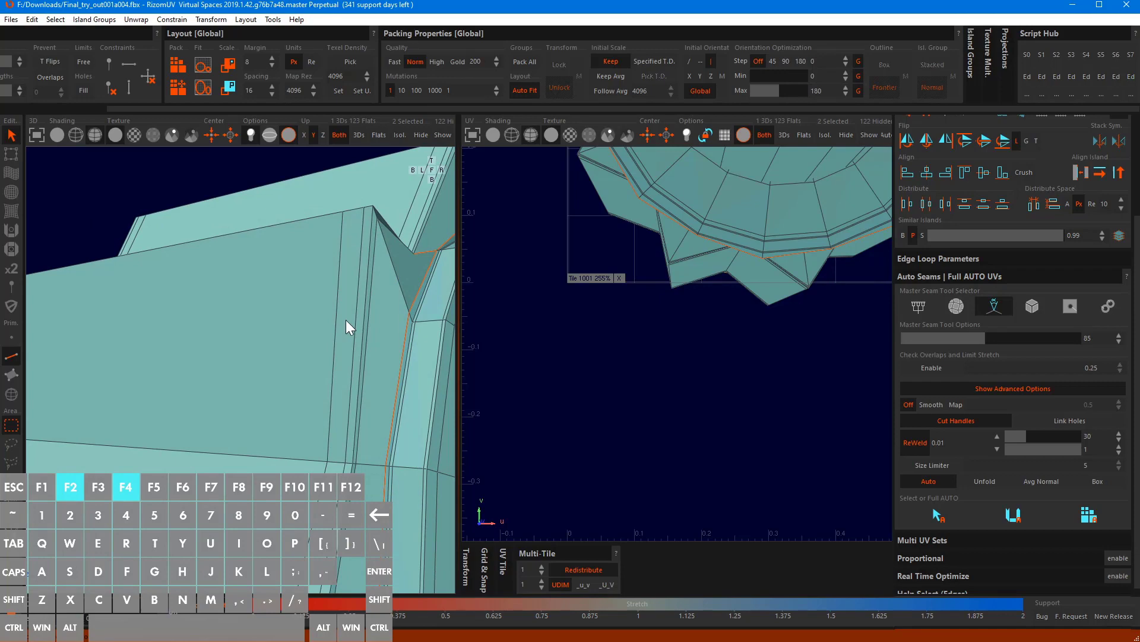
double_click(365, 290)
scroll(365, 289, "down", 5)
key("c")
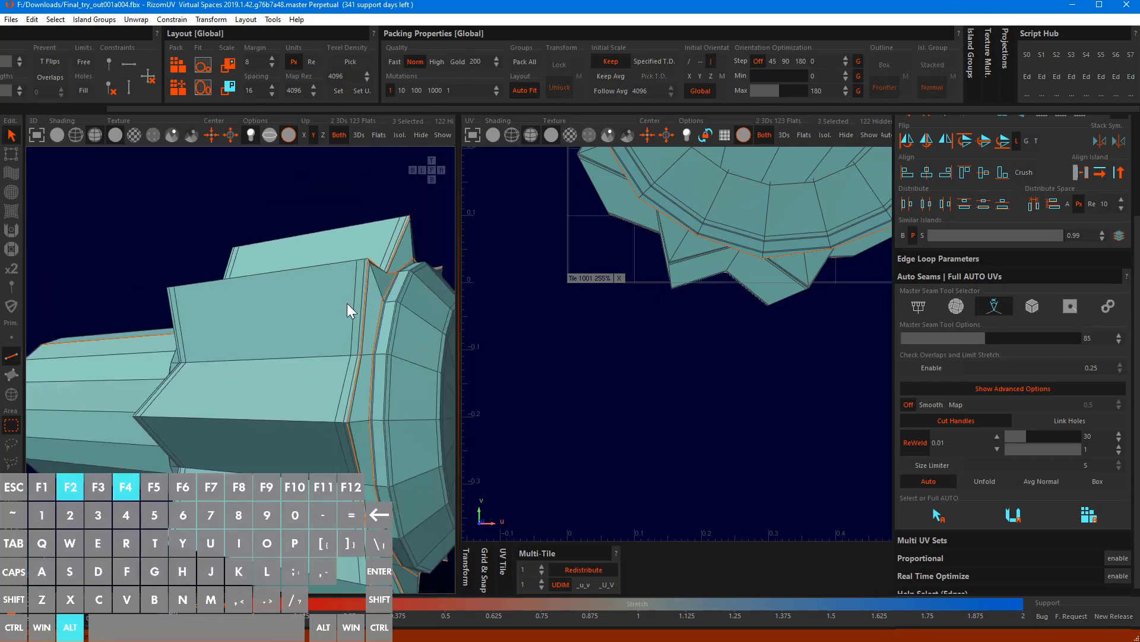
Cut the loops around the shaft-side ends of the crown's teeth and the inner rim of that end face
left_click_drag(348, 304, 353, 395, "alt")
scroll(357, 368, "up", 3)
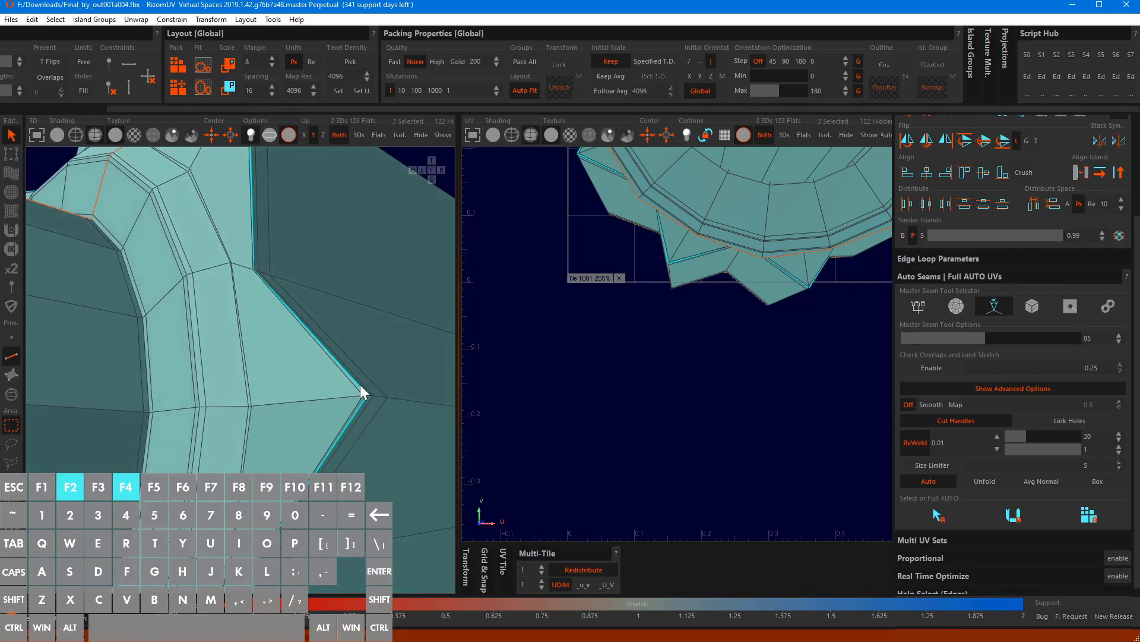
left_click(361, 384)
left_click(248, 385)
scroll(248, 385, "down", 3)
Cut the edge loop around the end cap of the crown's shaft
left_click_drag(248, 385, 302, 395, "alt")
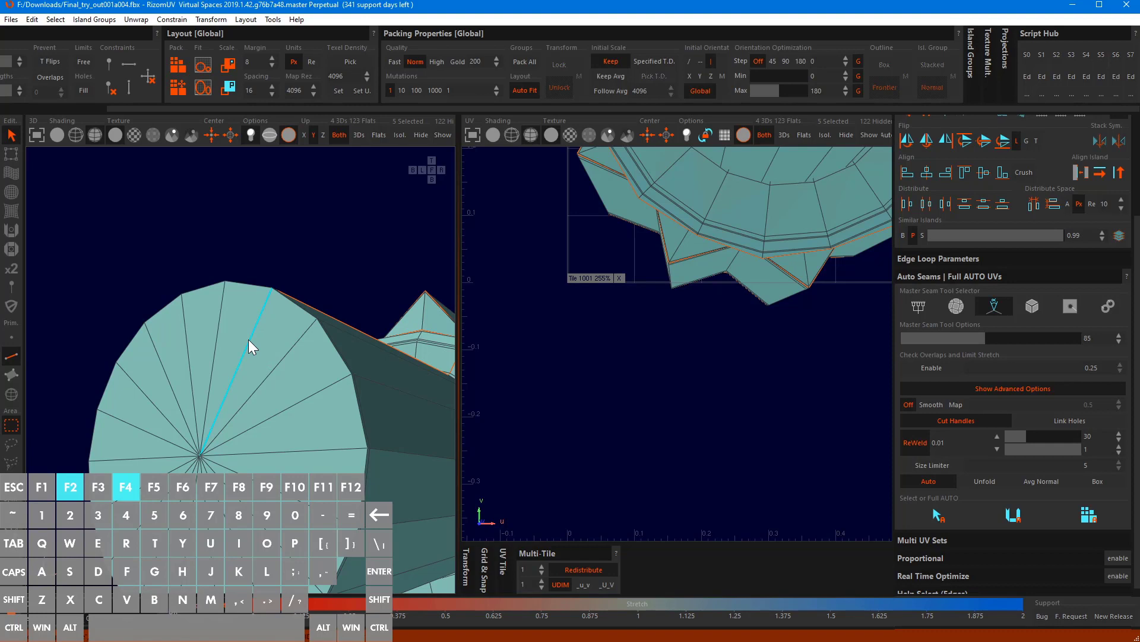
mouse_move(284, 374)
left_mouse_down("alt")
mouse_move(211, 414)
mouse_move(288, 379)
left_mouse_up("alt")
left_click(295, 322)
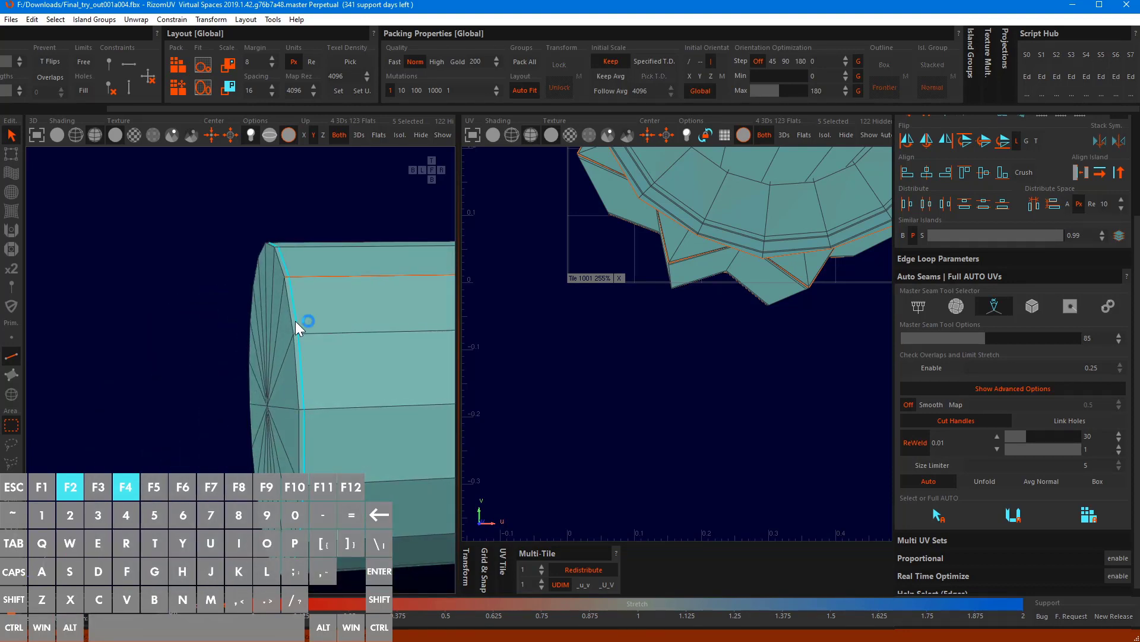
key("c")
scroll(287, 282, "up", 2)
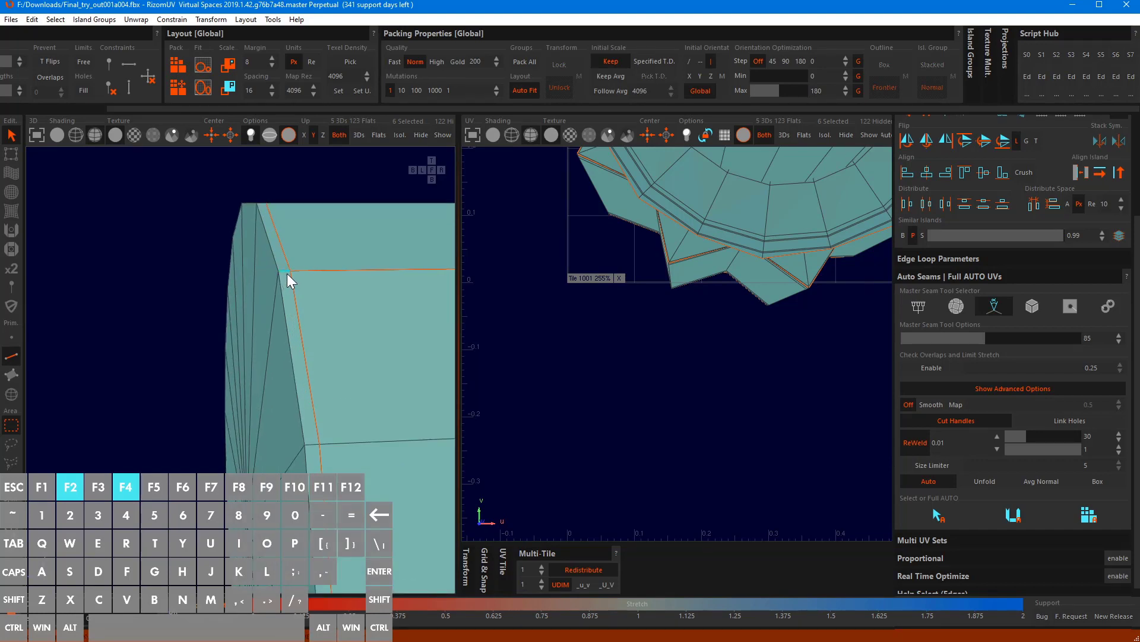
Unfold the crown's newly cut islands and pack them into the UV tile
scroll(308, 284, "down", 5)
scroll(749, 288, "down", 5)
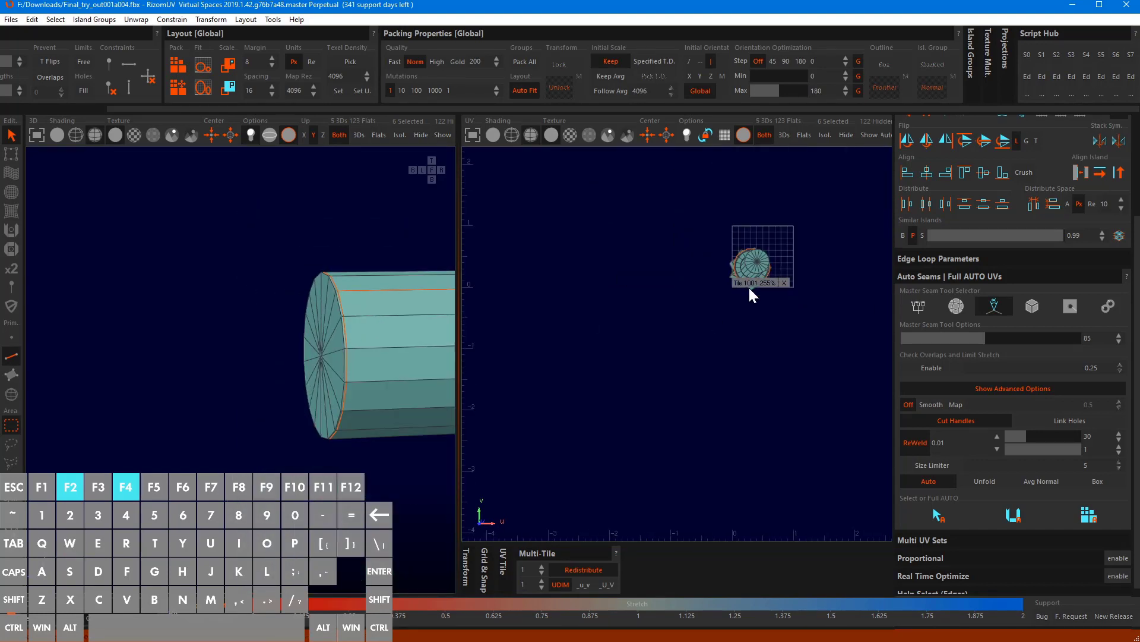
key("u")
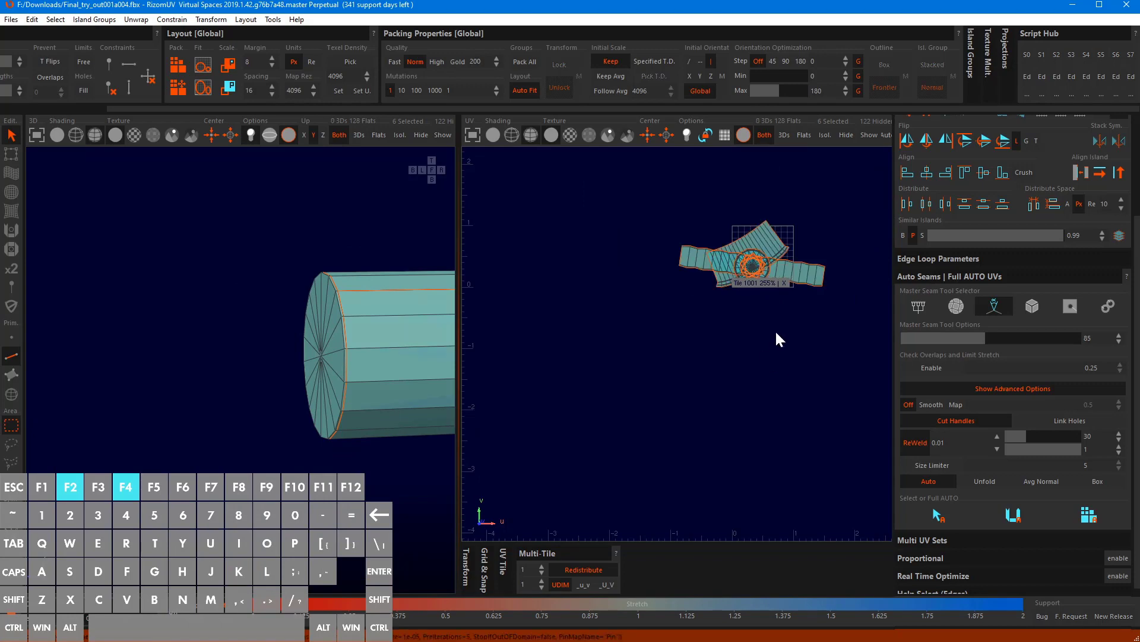
key("p")
scroll(799, 237, "up", 6)
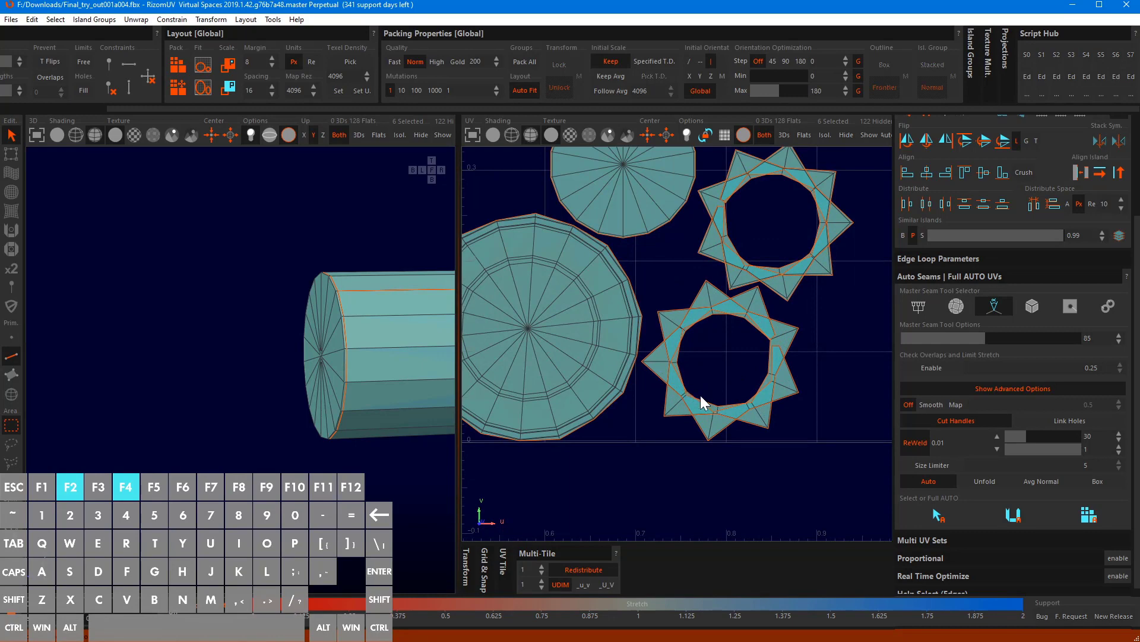
scroll(703, 396, "up", 3)
scroll(653, 359, "down", 5)
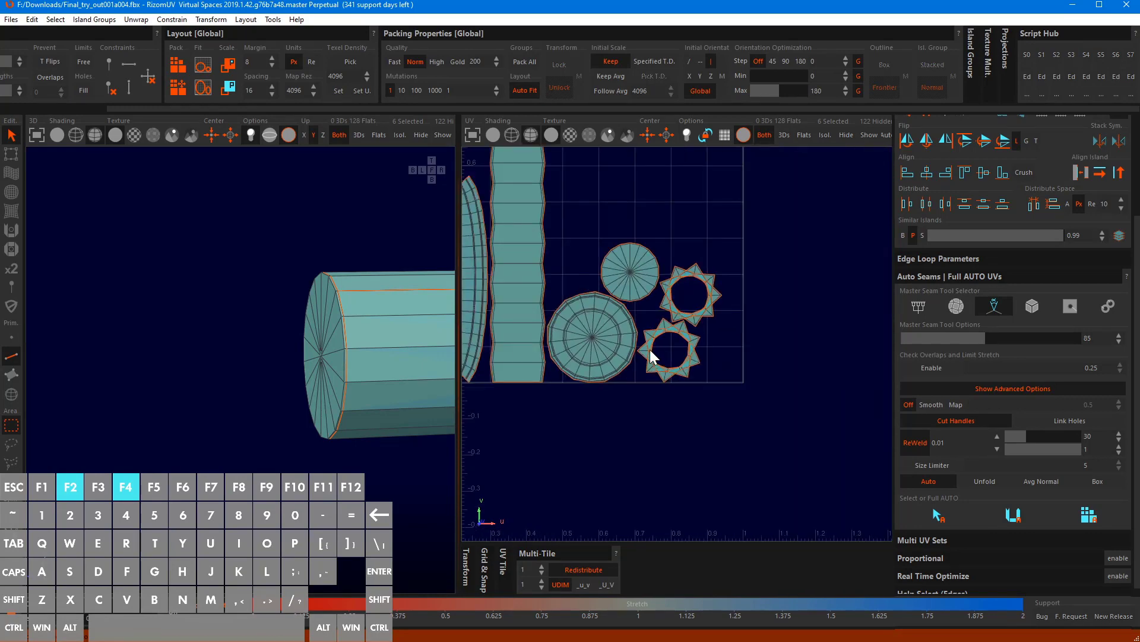
Straighten the crown's two star-shaped ring islands into strips and optimize them
key("F4")
left_click(663, 372)
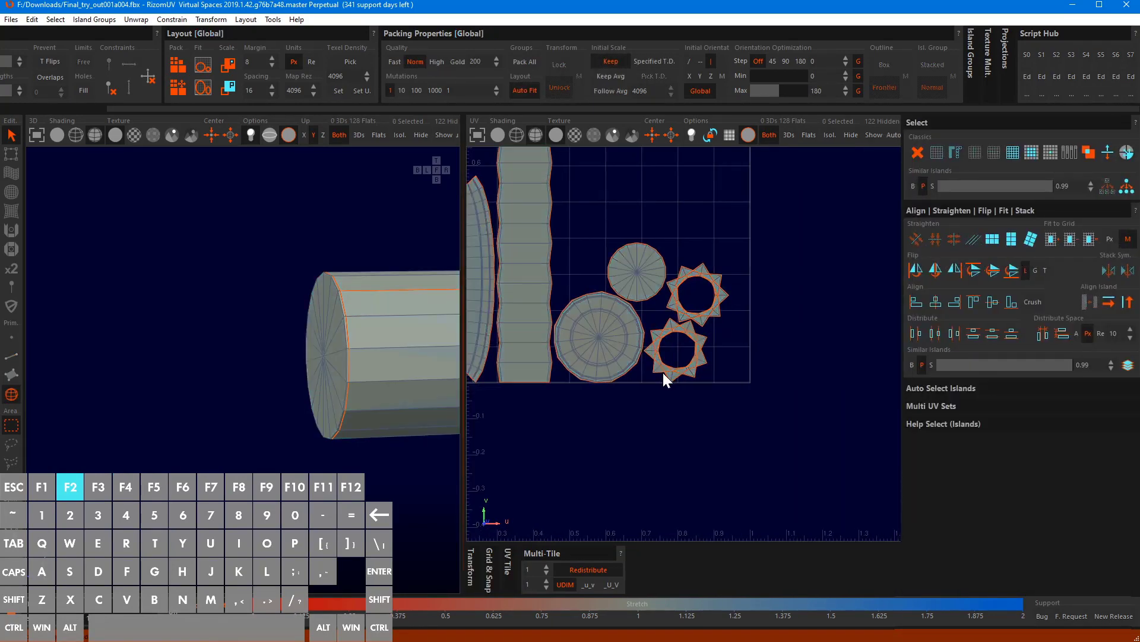
left_click(705, 313)
left_click(700, 355, "shift")
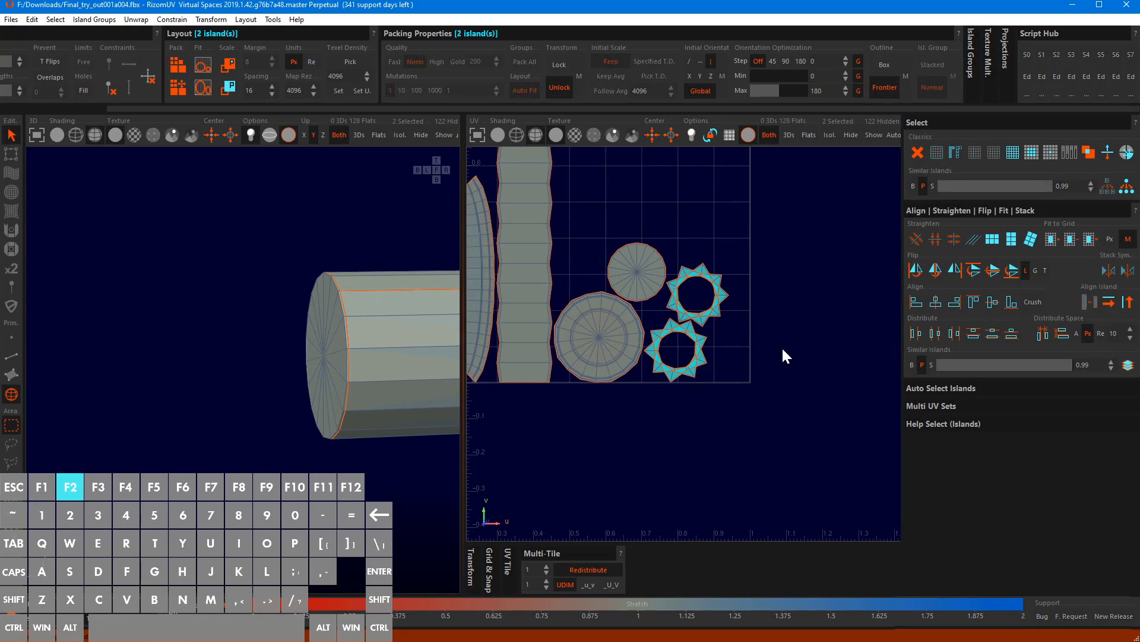
left_click(1014, 240)
scroll(723, 373, "up", 5)
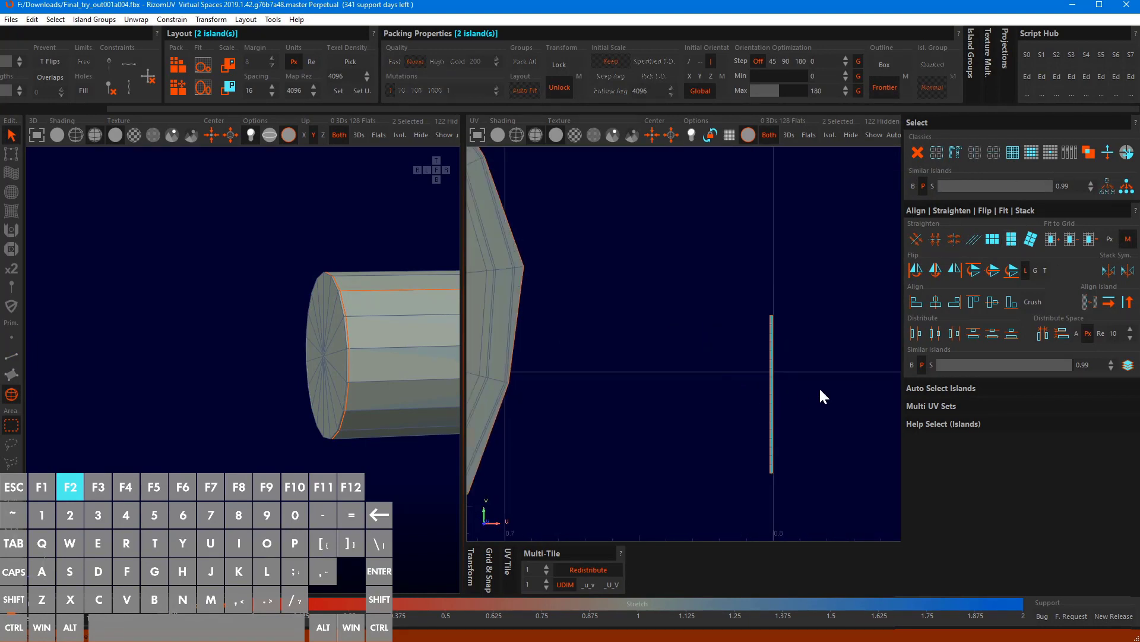
scroll(785, 375, "up", 5)
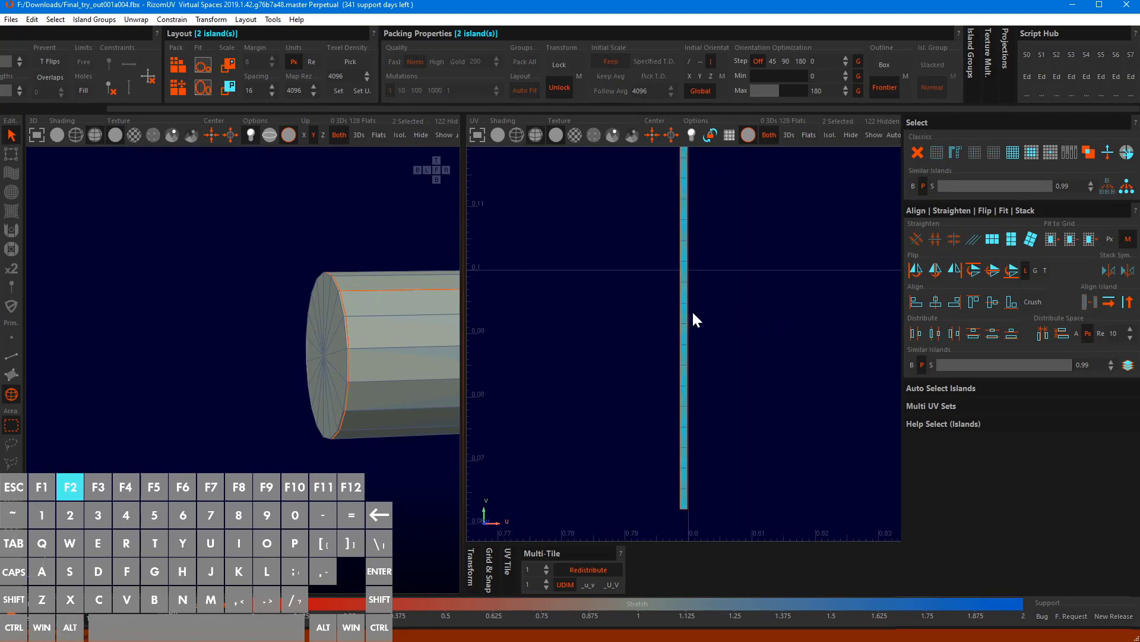
key("o")
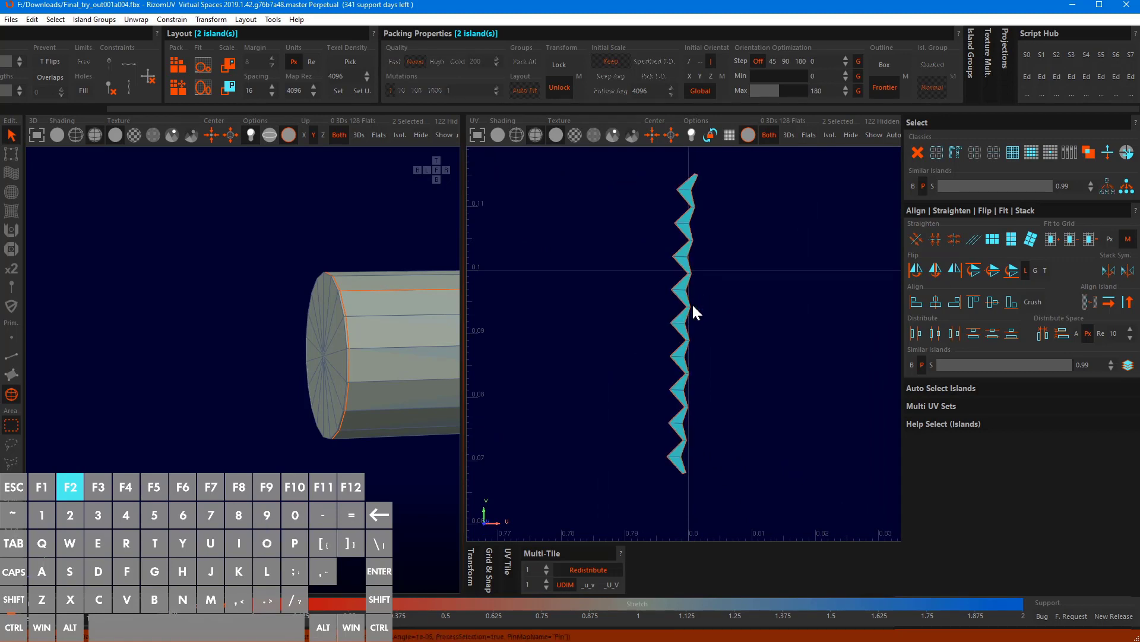
Straighten the non-toothed edge loop of the upper crown strip vertically and optimize the island
scroll(729, 281, "down", 5)
middle_click_drag(747, 262, 674, 408, "alt")
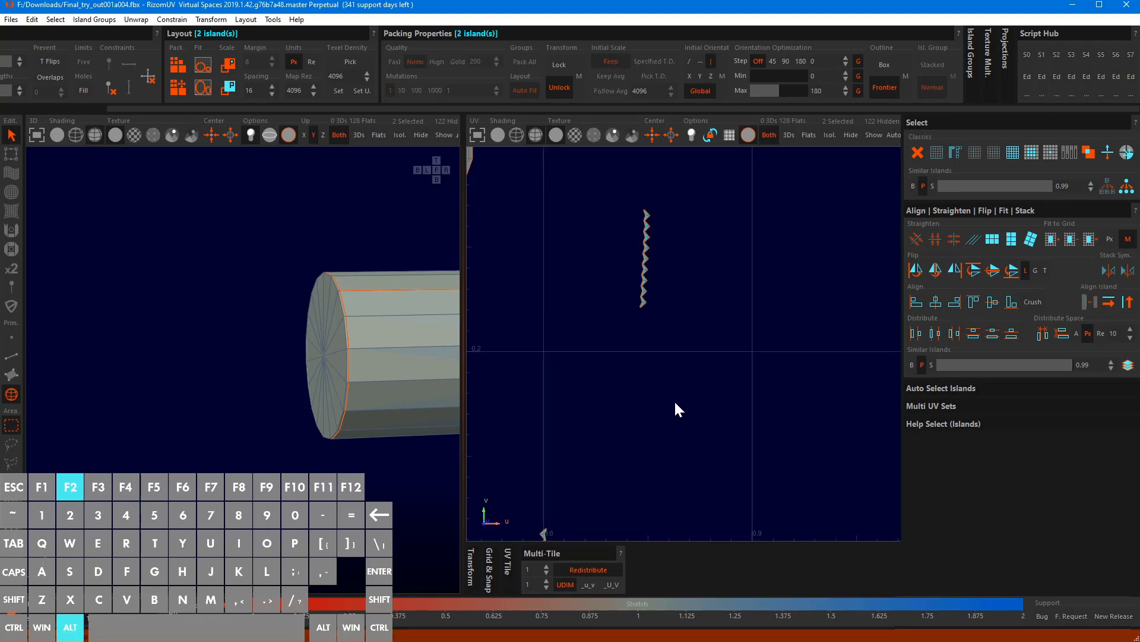
scroll(649, 243, "up", 3)
scroll(649, 252, "up", 3)
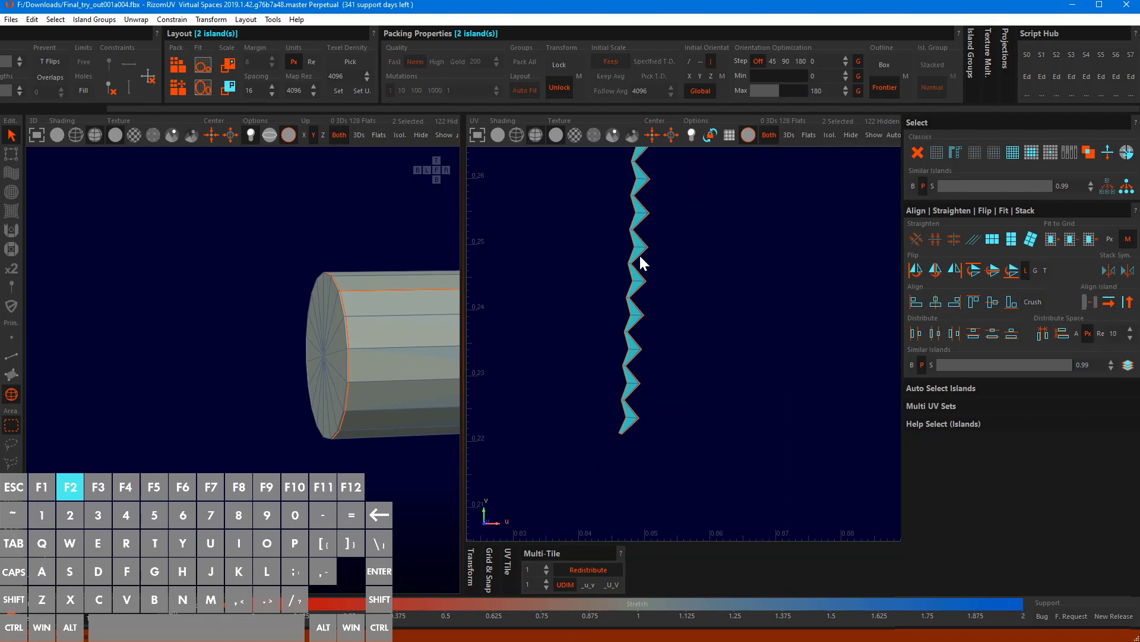
key("F3")
key("F2")
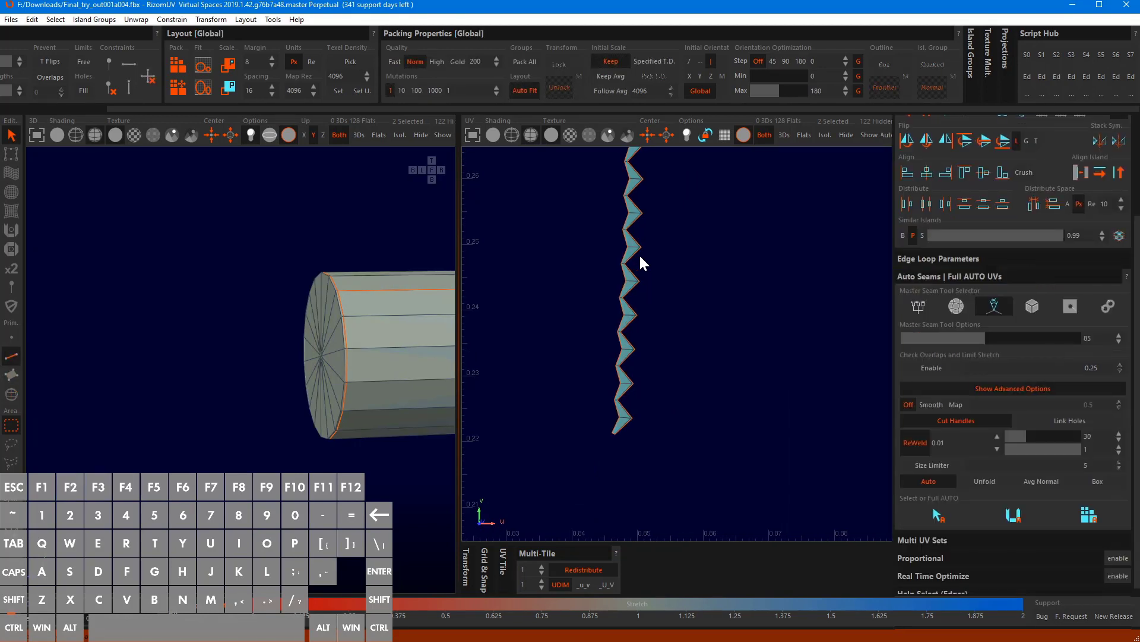
key("F2")
left_click_drag(438, 318, 290, 269, "alt")
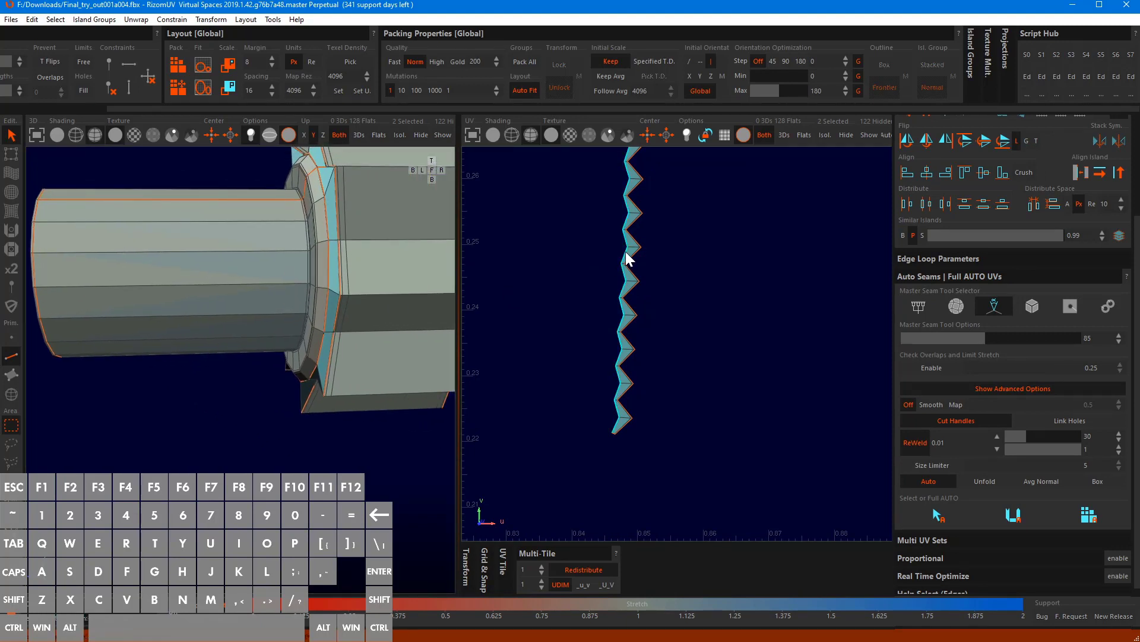
key("alt+v")
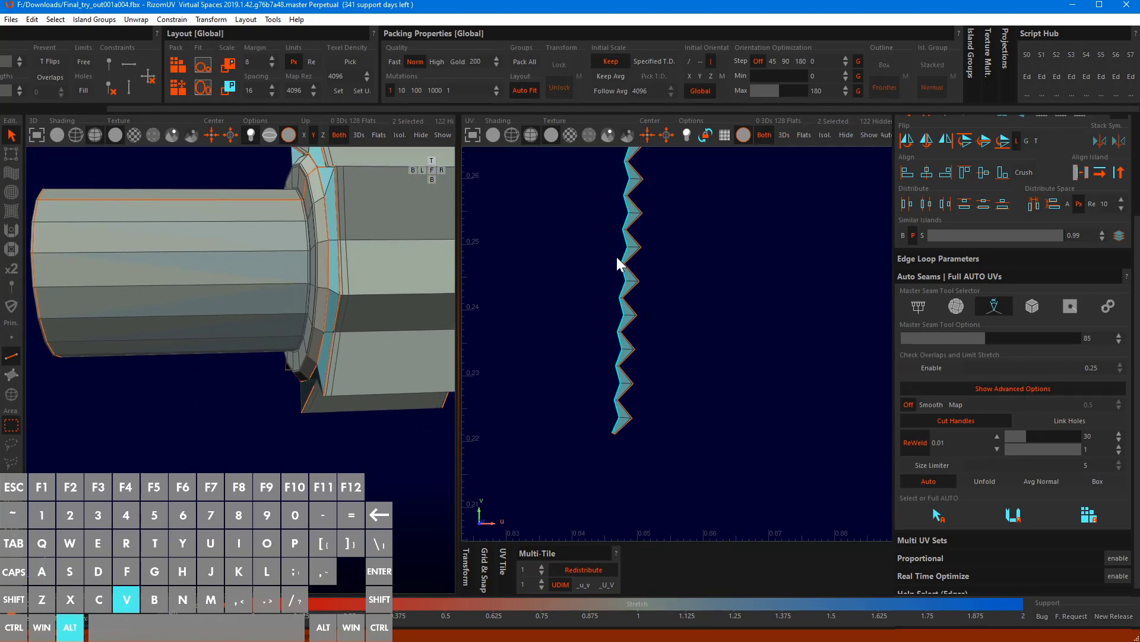
key("o")
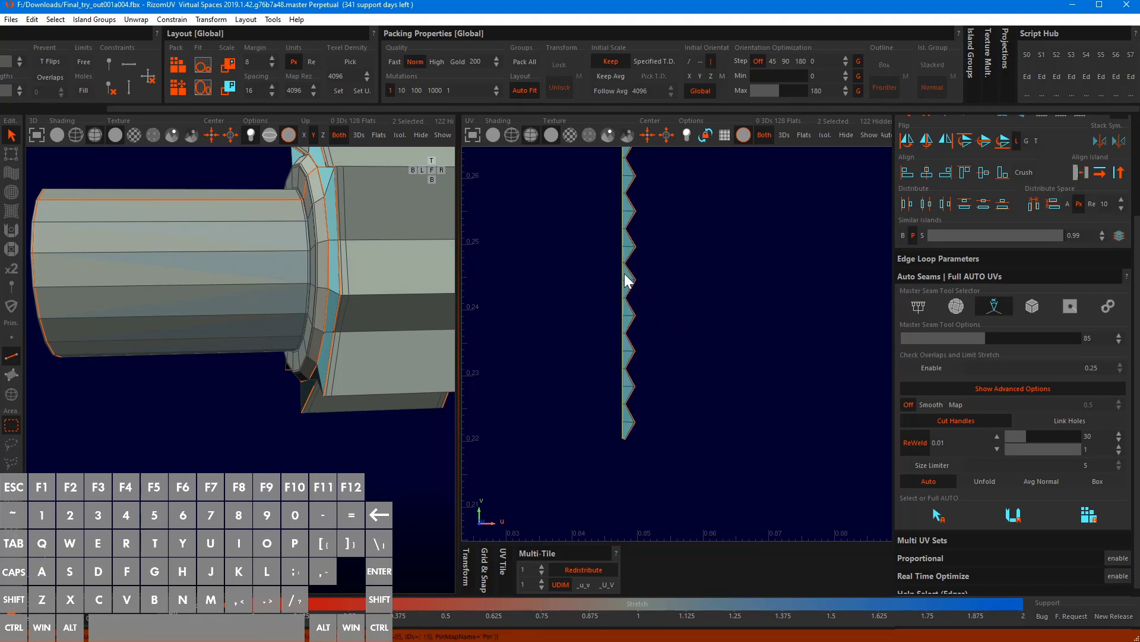
key("o")
Align the non-toothed edge loop of the lower crown strip vertically, and optimize that strip
scroll(631, 279, "down", 4)
middle_click_drag(601, 319, 746, 355, "alt")
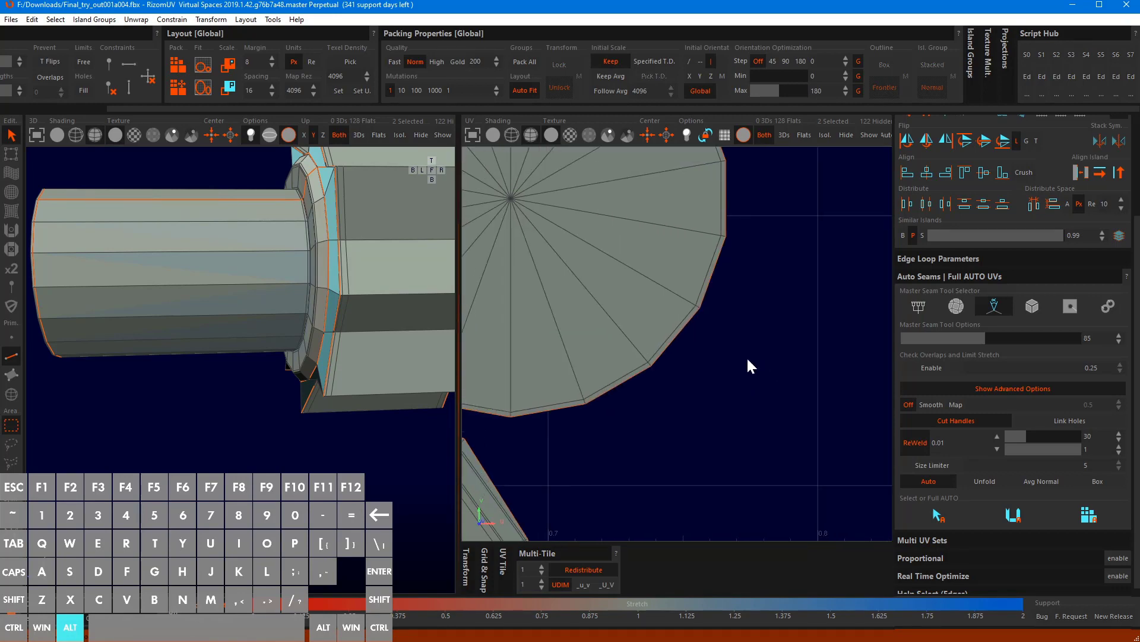
scroll(725, 348, "down", 5)
scroll(724, 355, "down", 3)
scroll(626, 352, "up", 6)
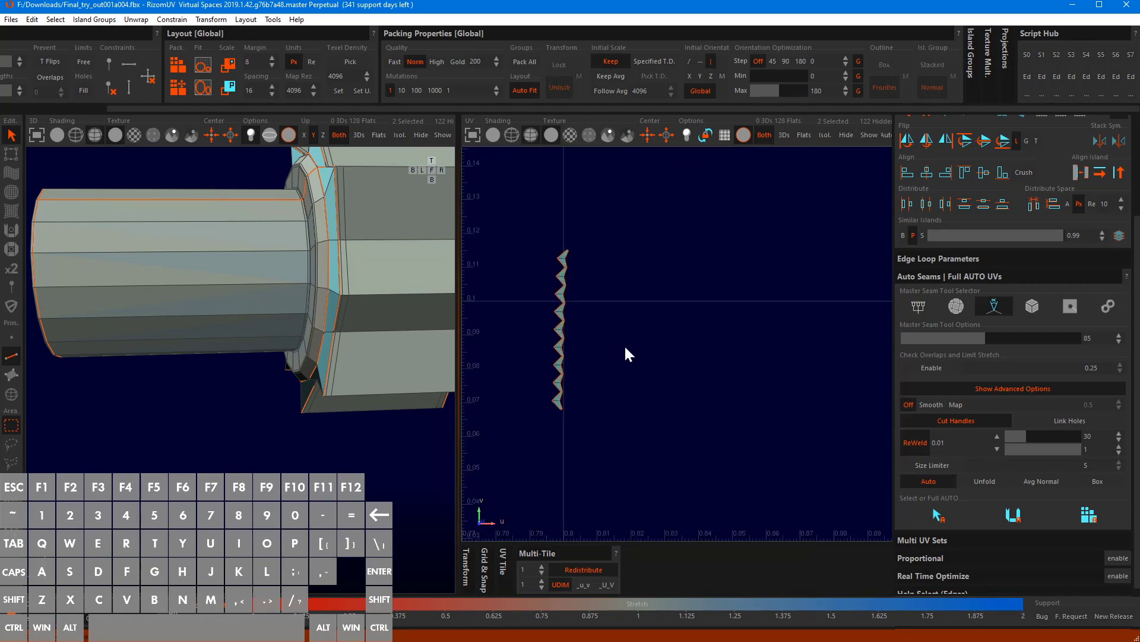
middle_click_drag(627, 352, 683, 356, "alt")
scroll(684, 355, "up", 3)
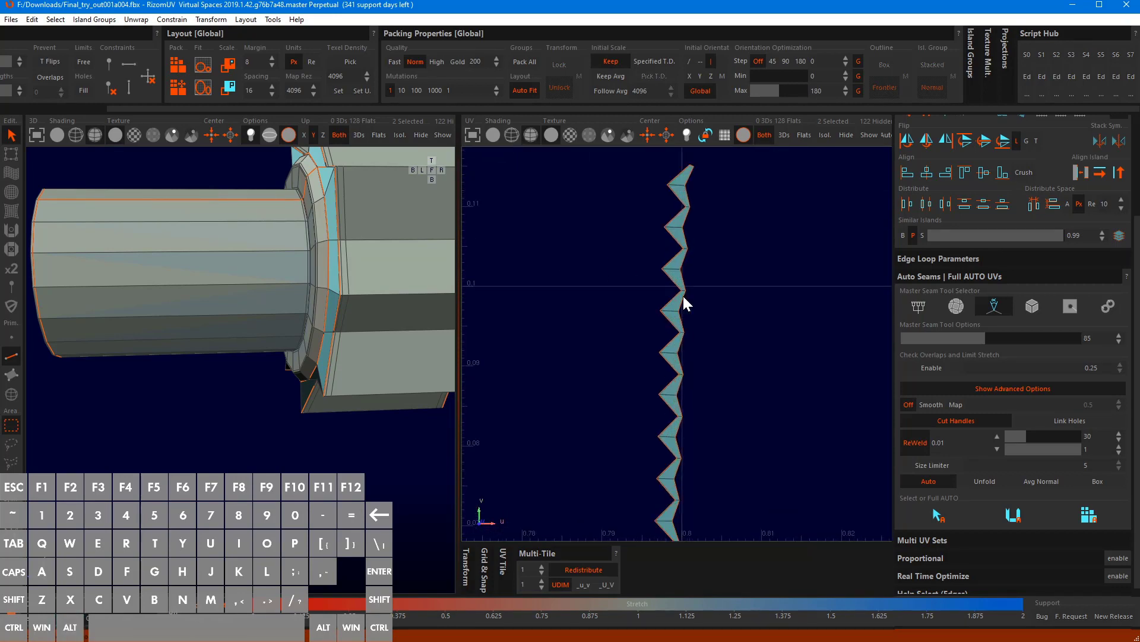
left_click(684, 297)
key("alt+v")
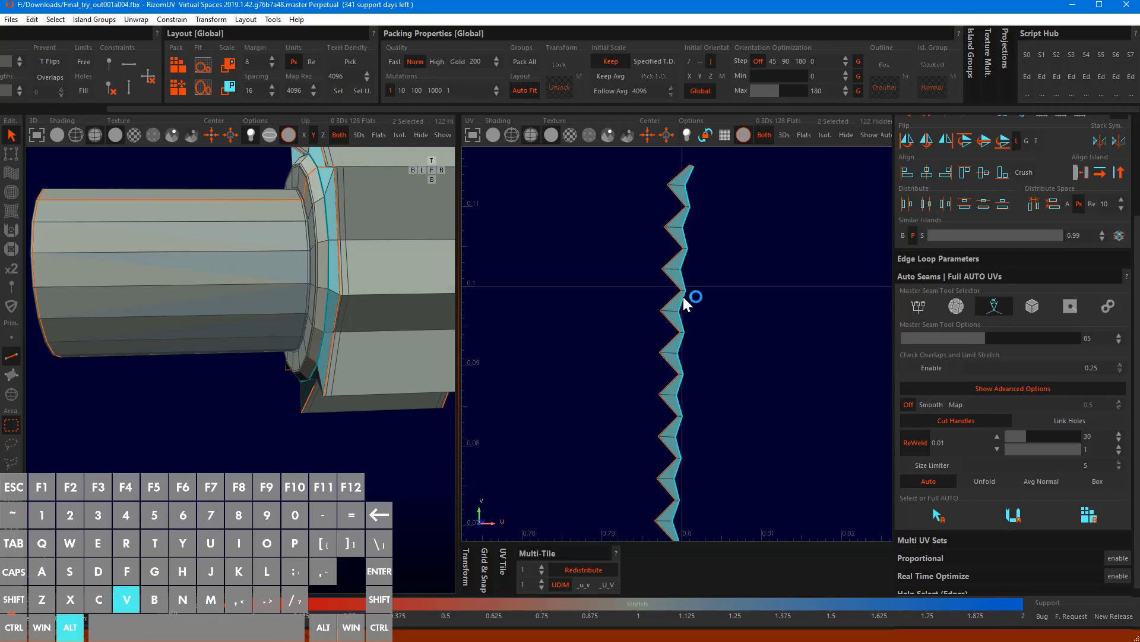
key("o")
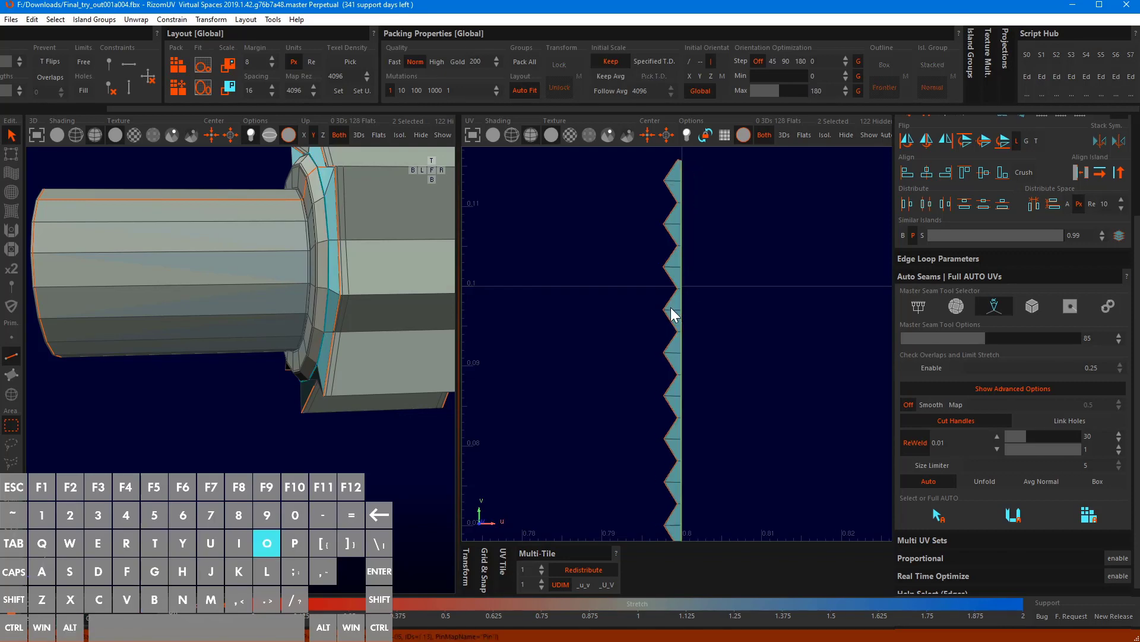
Select all of the crown's islands in the UV tile and put them in an island group
right_click_drag(671, 308, 791, 437, "alt")
scroll(745, 369, "down", 3)
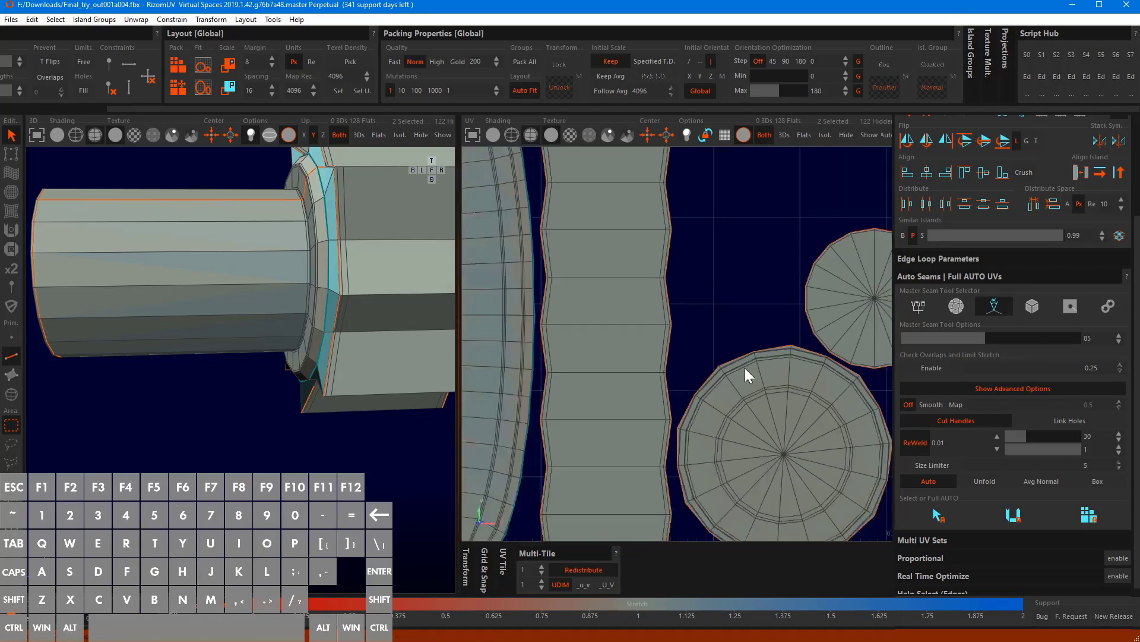
scroll(610, 348, "up", 5)
scroll(611, 349, "down", 5)
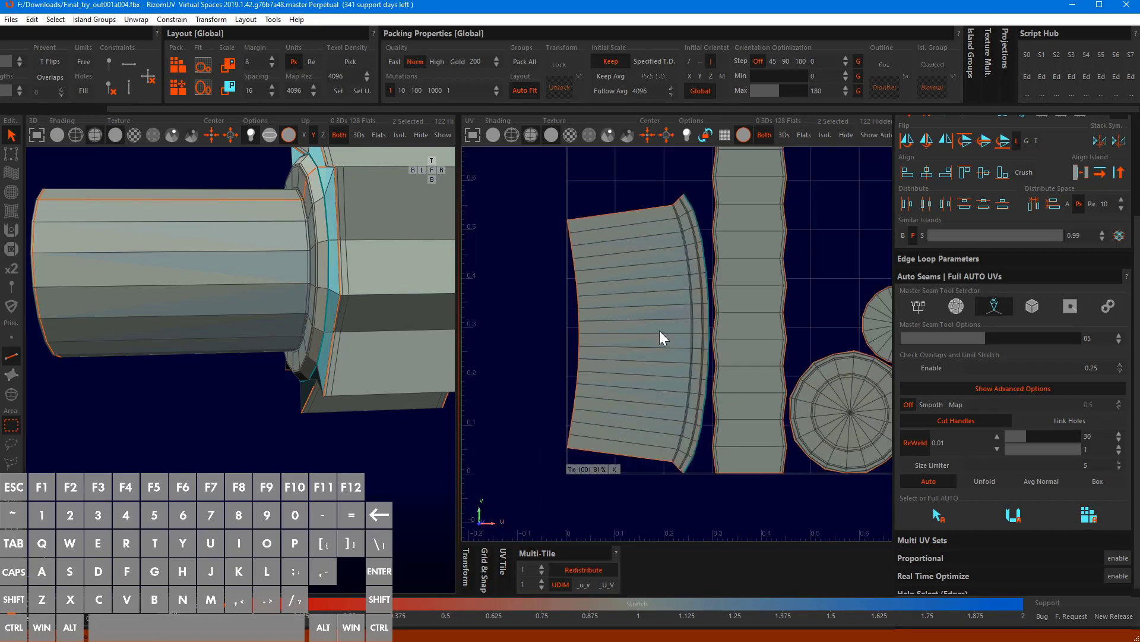
scroll(609, 234, "down", 2)
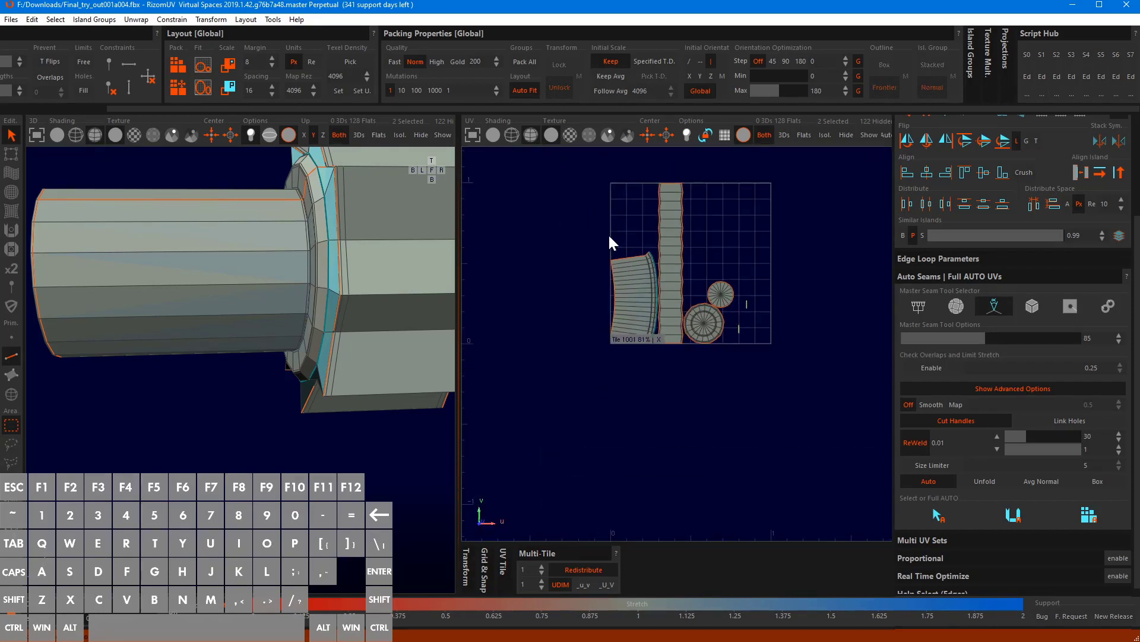
left_click_drag(584, 169, 808, 428)
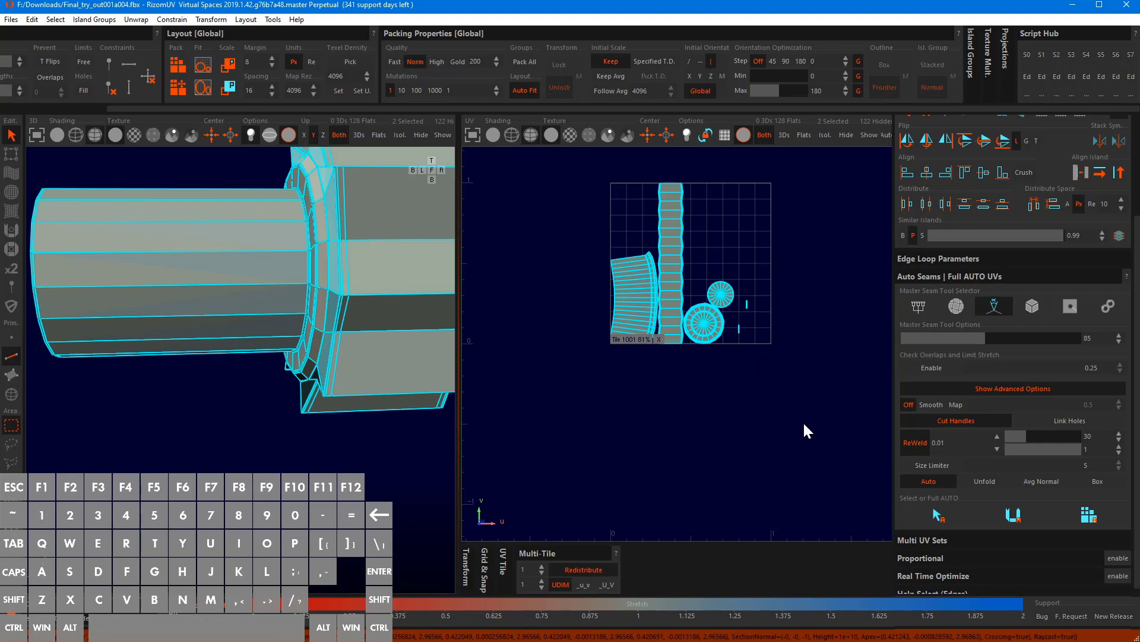
key("F4")
left_click_drag(614, 215, 853, 426)
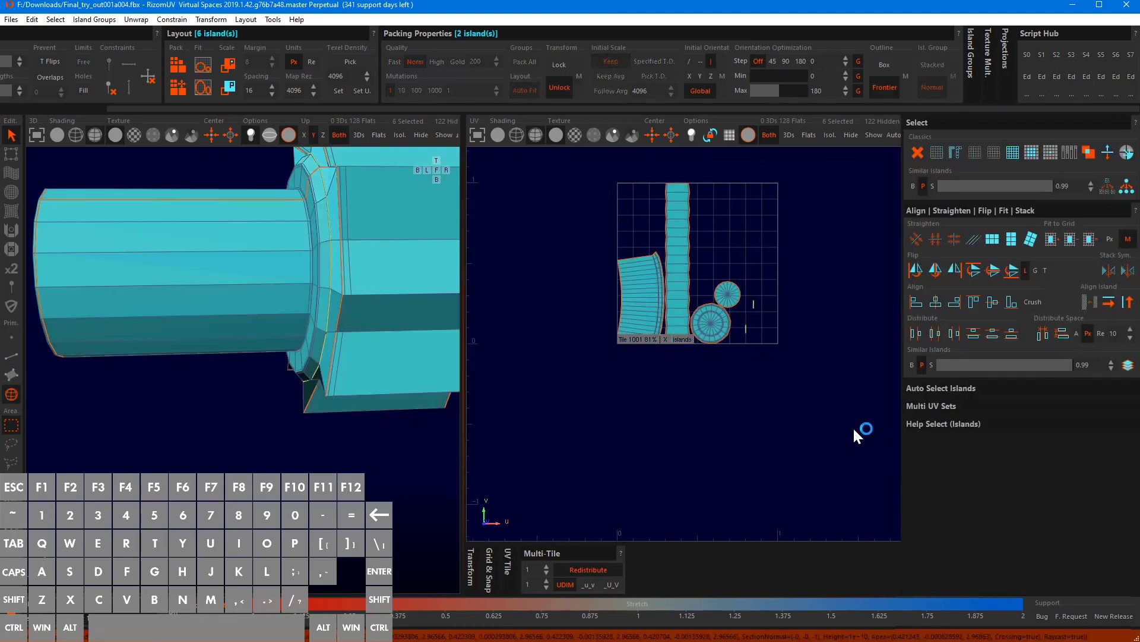
key("ctrl+g")
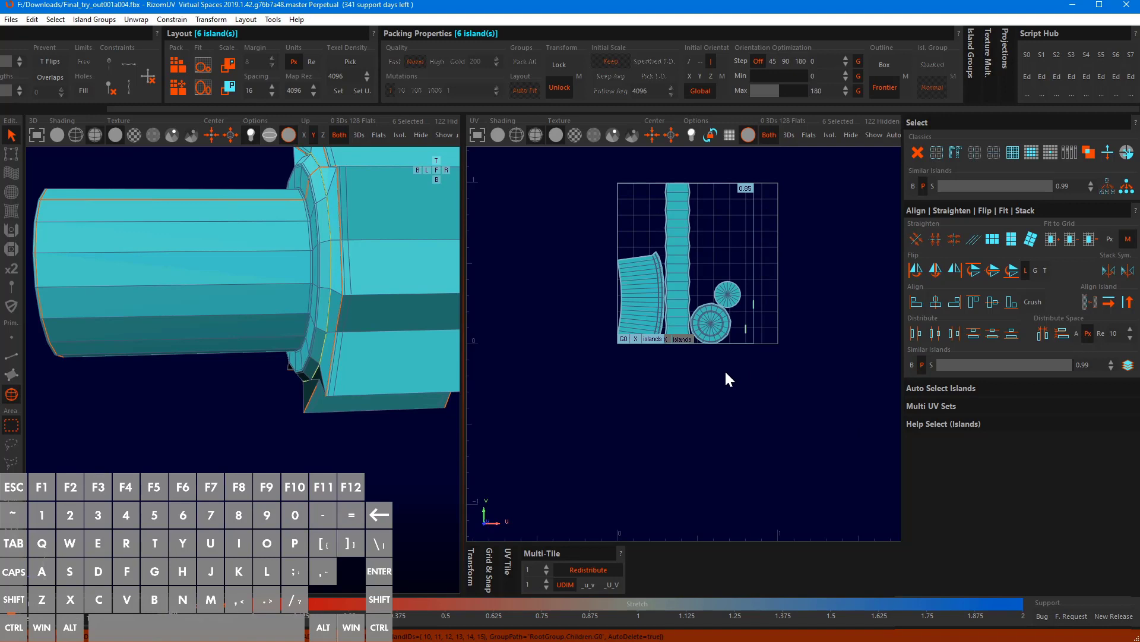
Unhide the rest of the watch's islands, select all islands, and dissolve the crown's island group
key("shift+h")
left_click(695, 431)
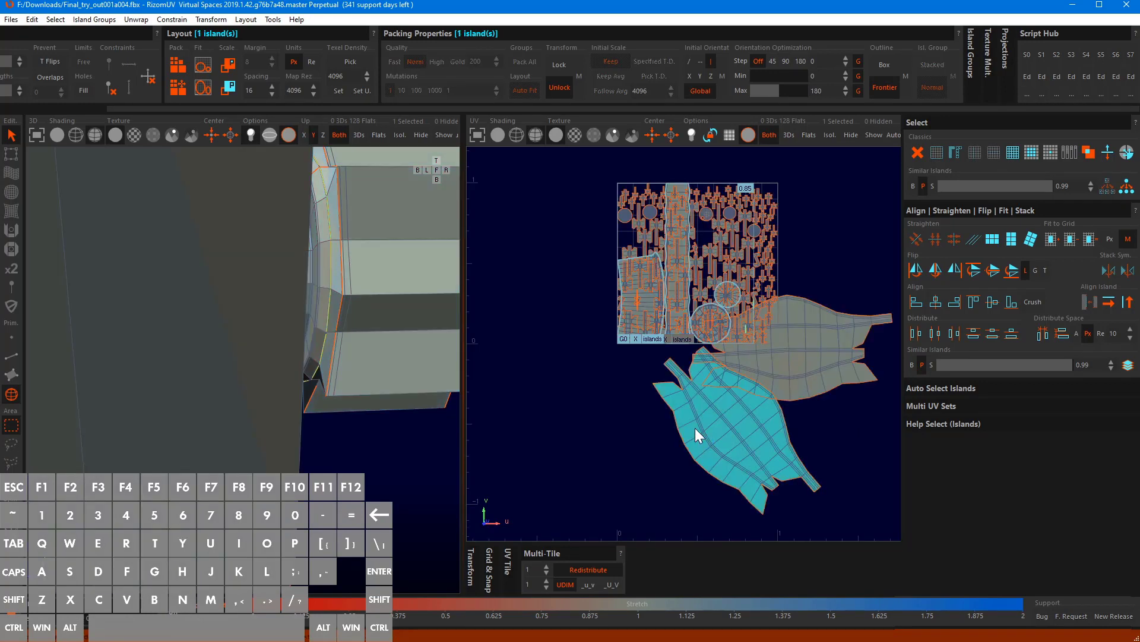
scroll(705, 351, "up", 10)
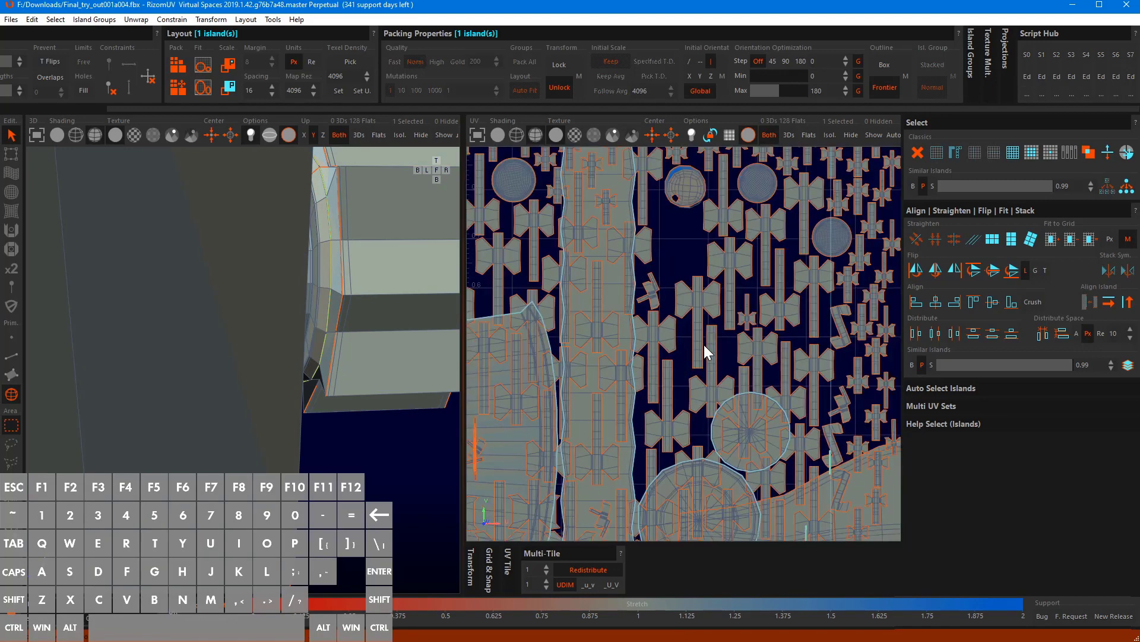
scroll(736, 320, "up", 2)
scroll(738, 319, "down", 6)
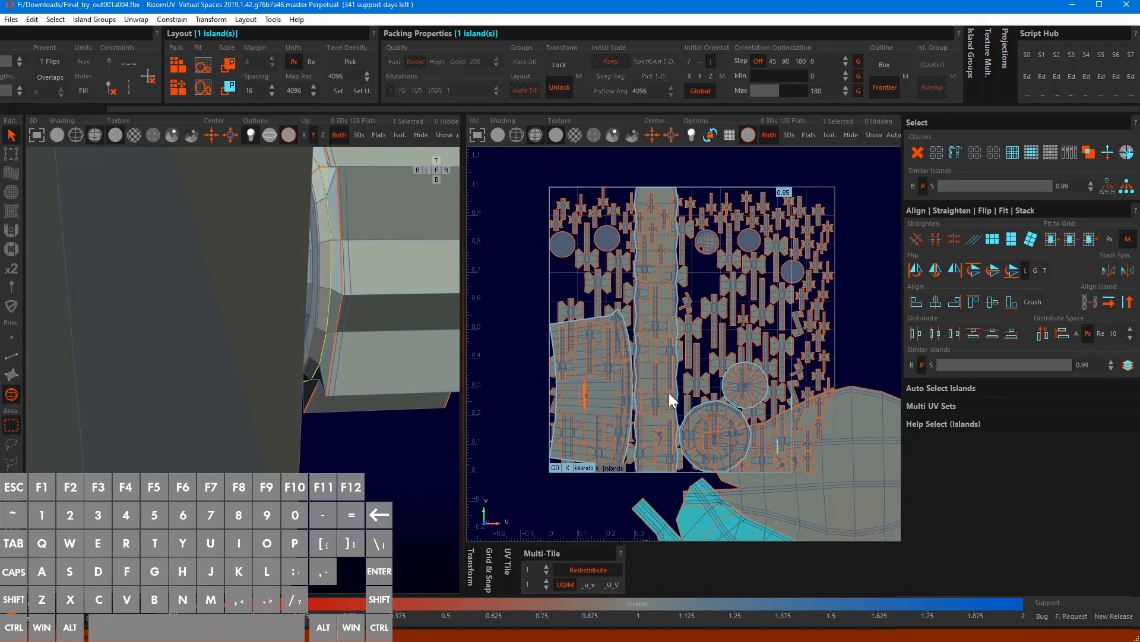
key("ctrl+a")
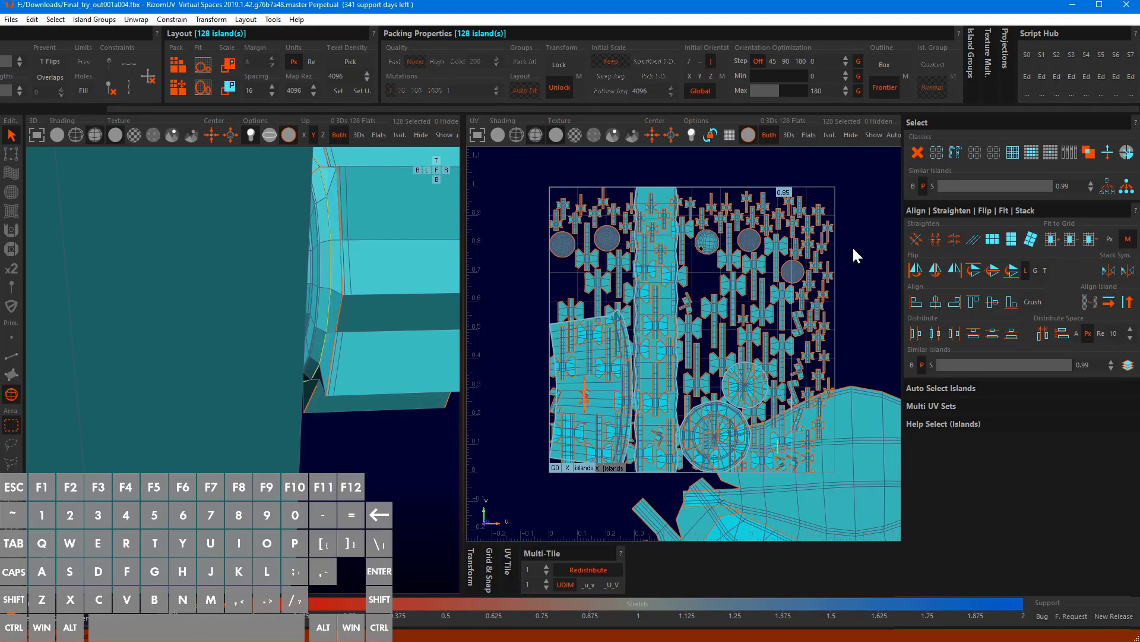
key("ctrl+g")
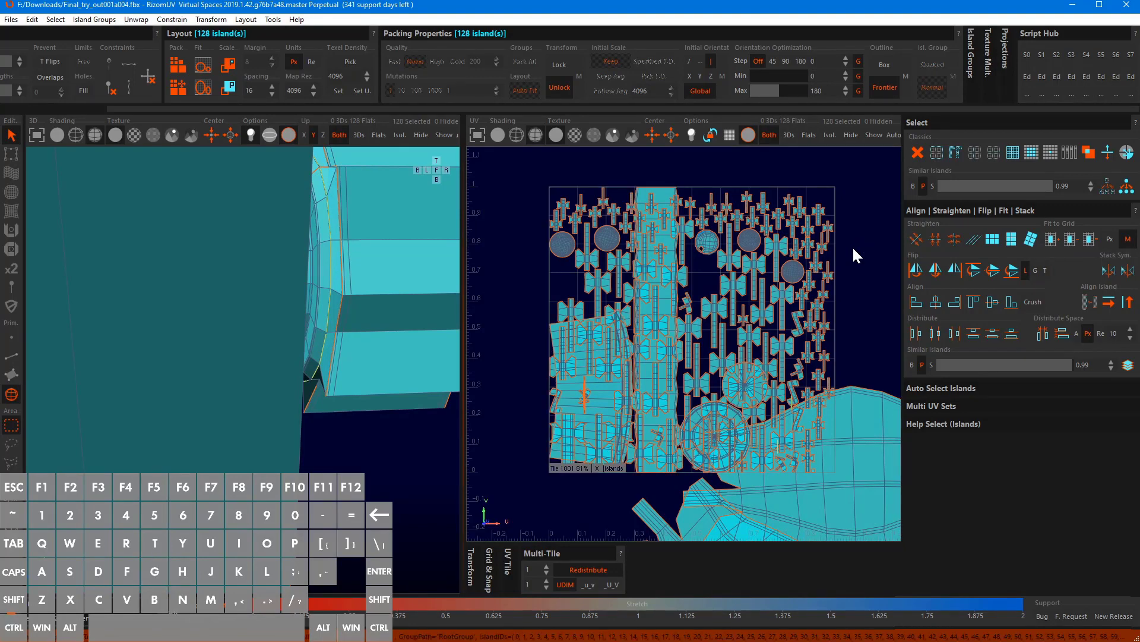